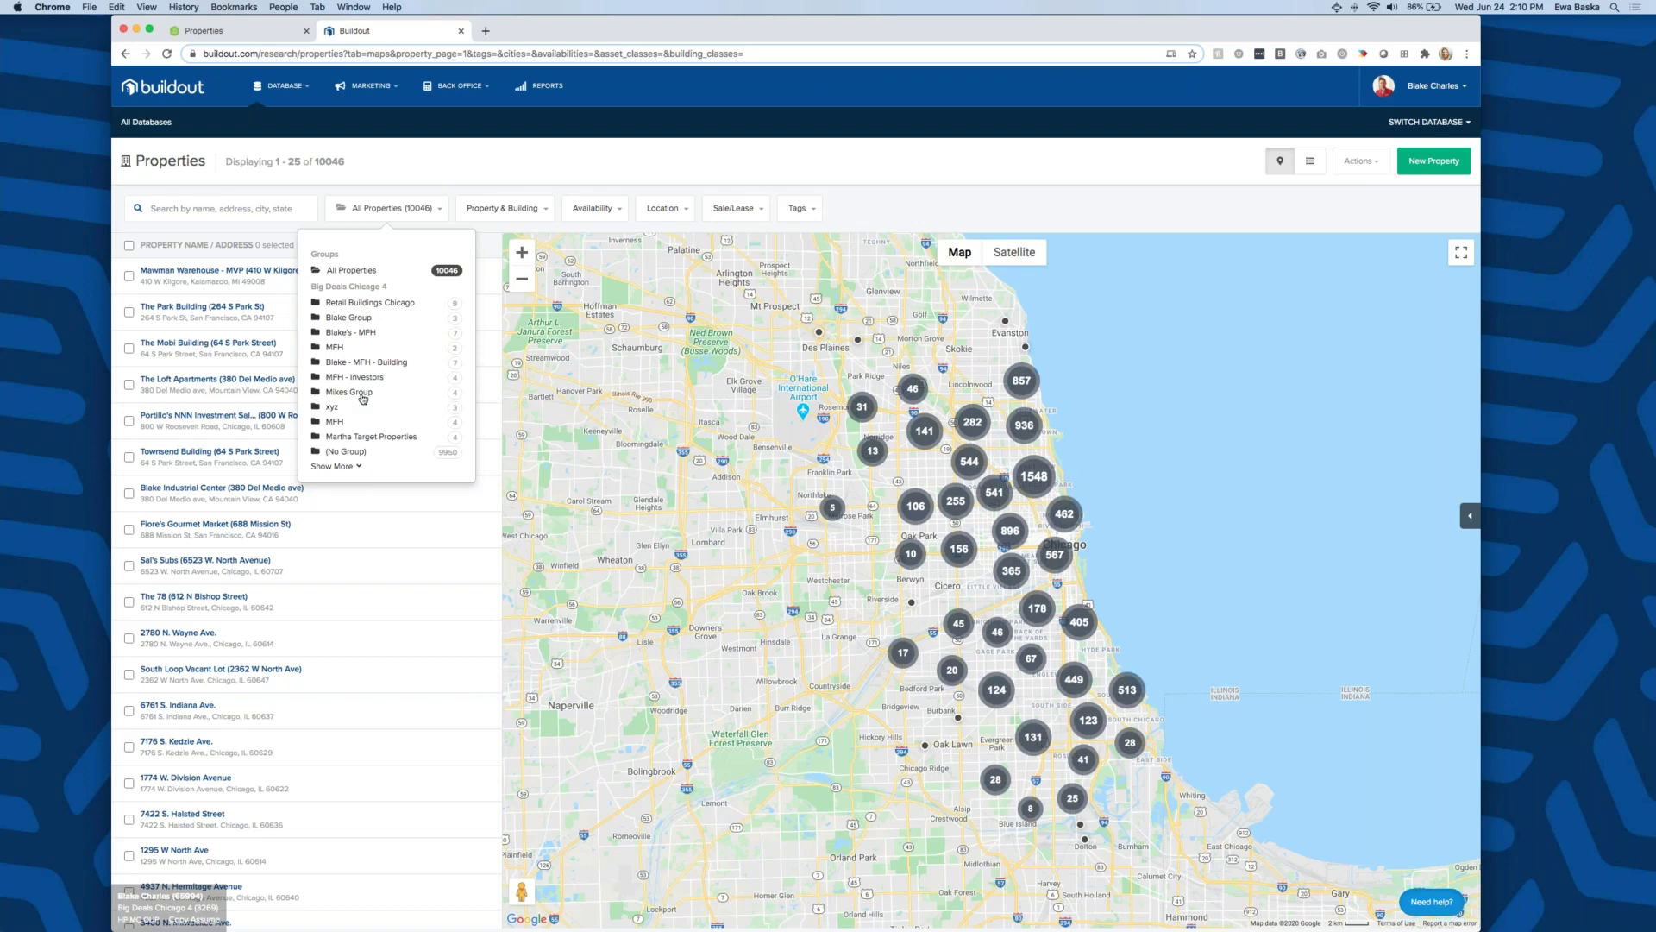
- Review the Property & Building and Availability filter options for the property list
click(498, 220)
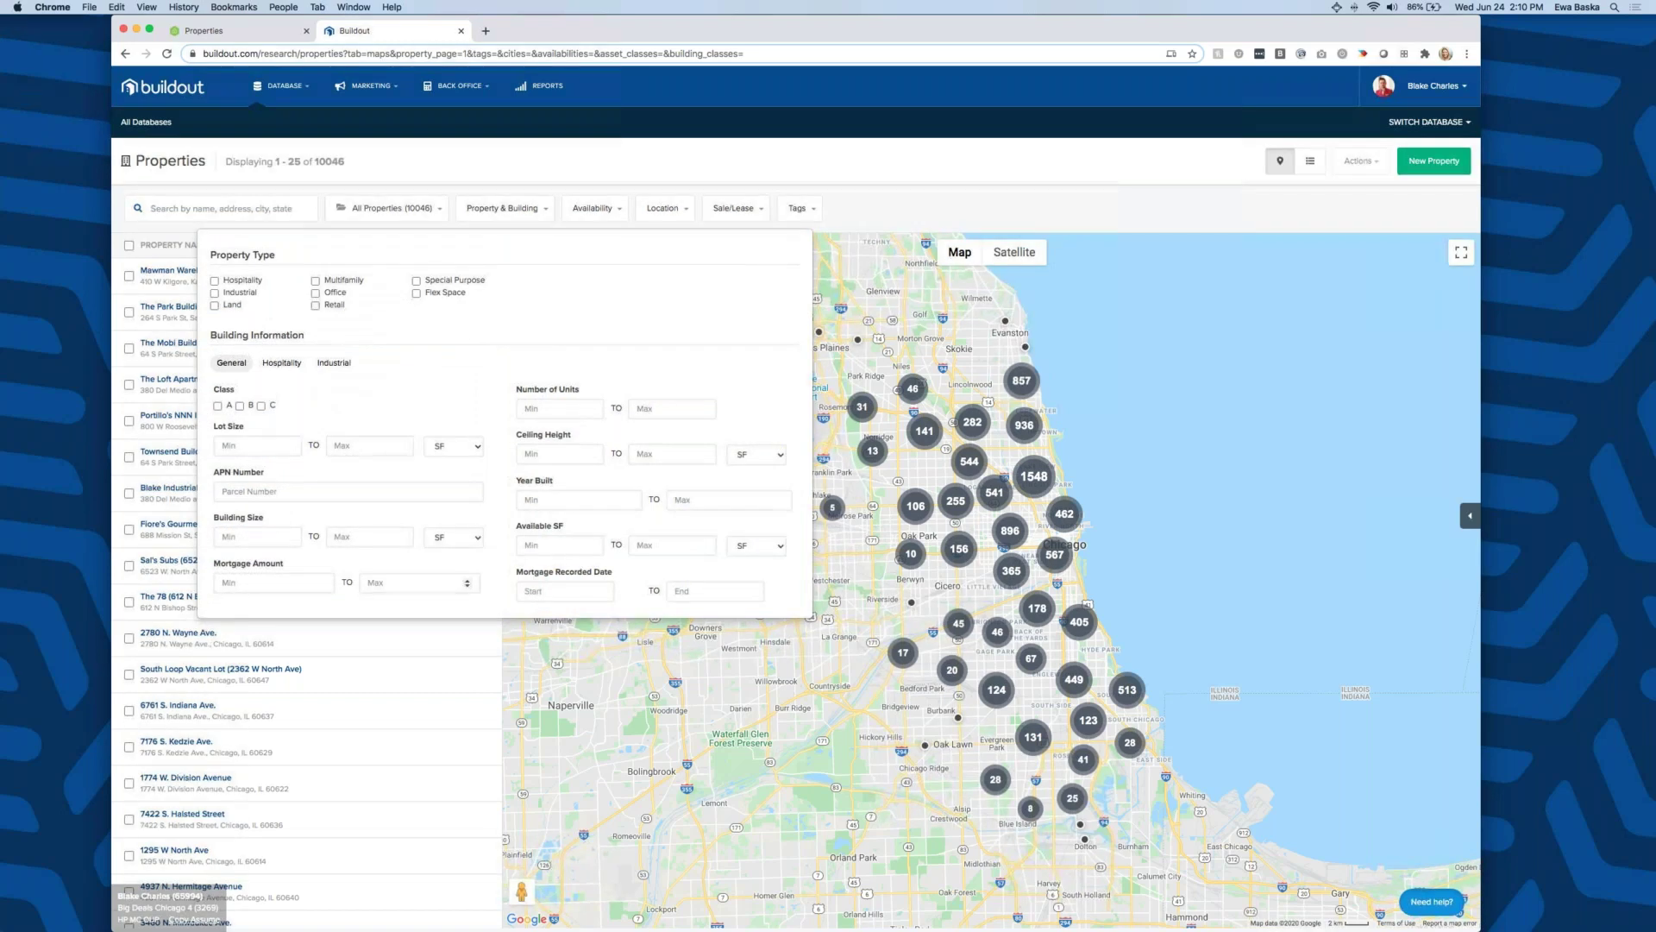
click(592, 208)
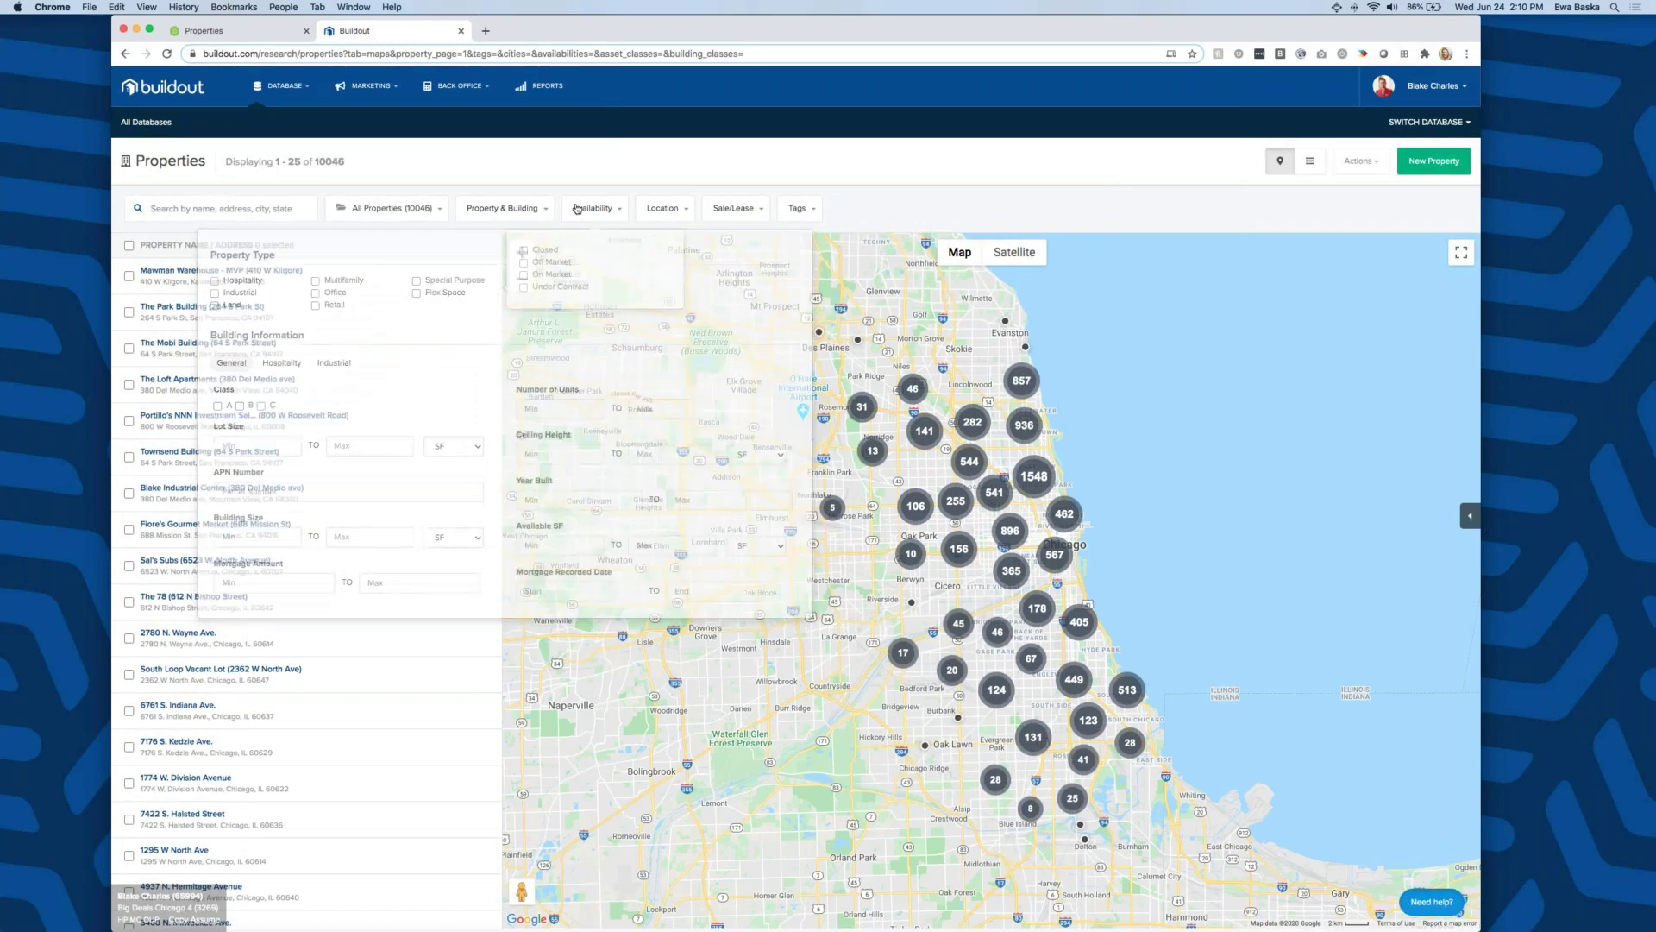
click(774, 192)
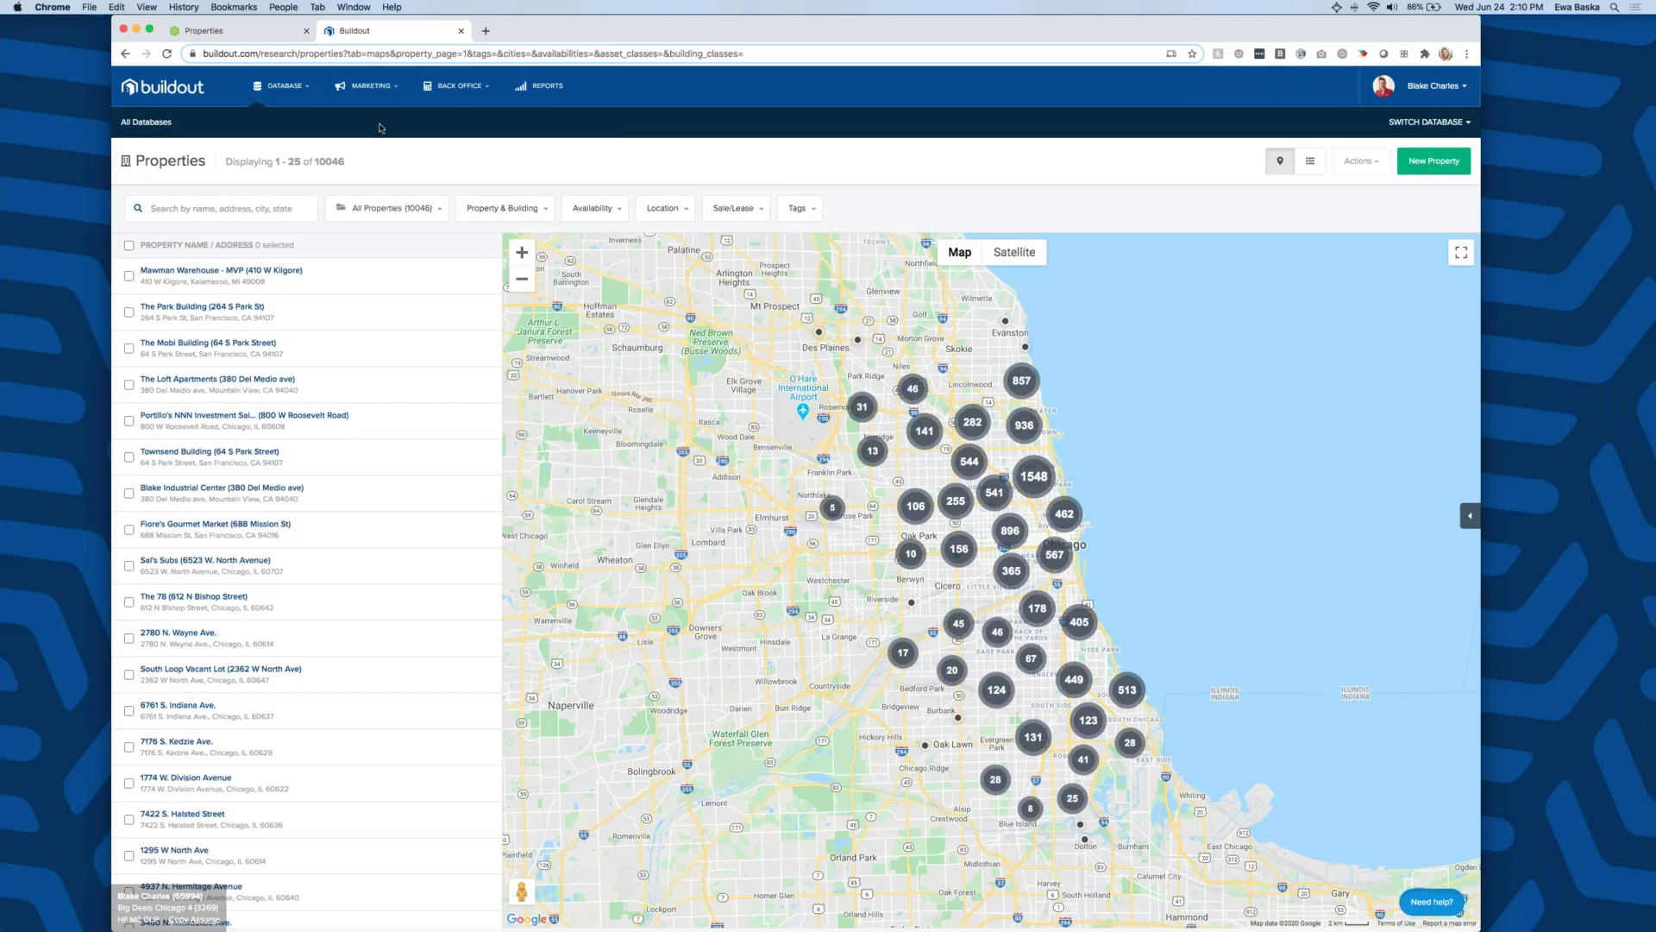
mouse_move(313, 106)
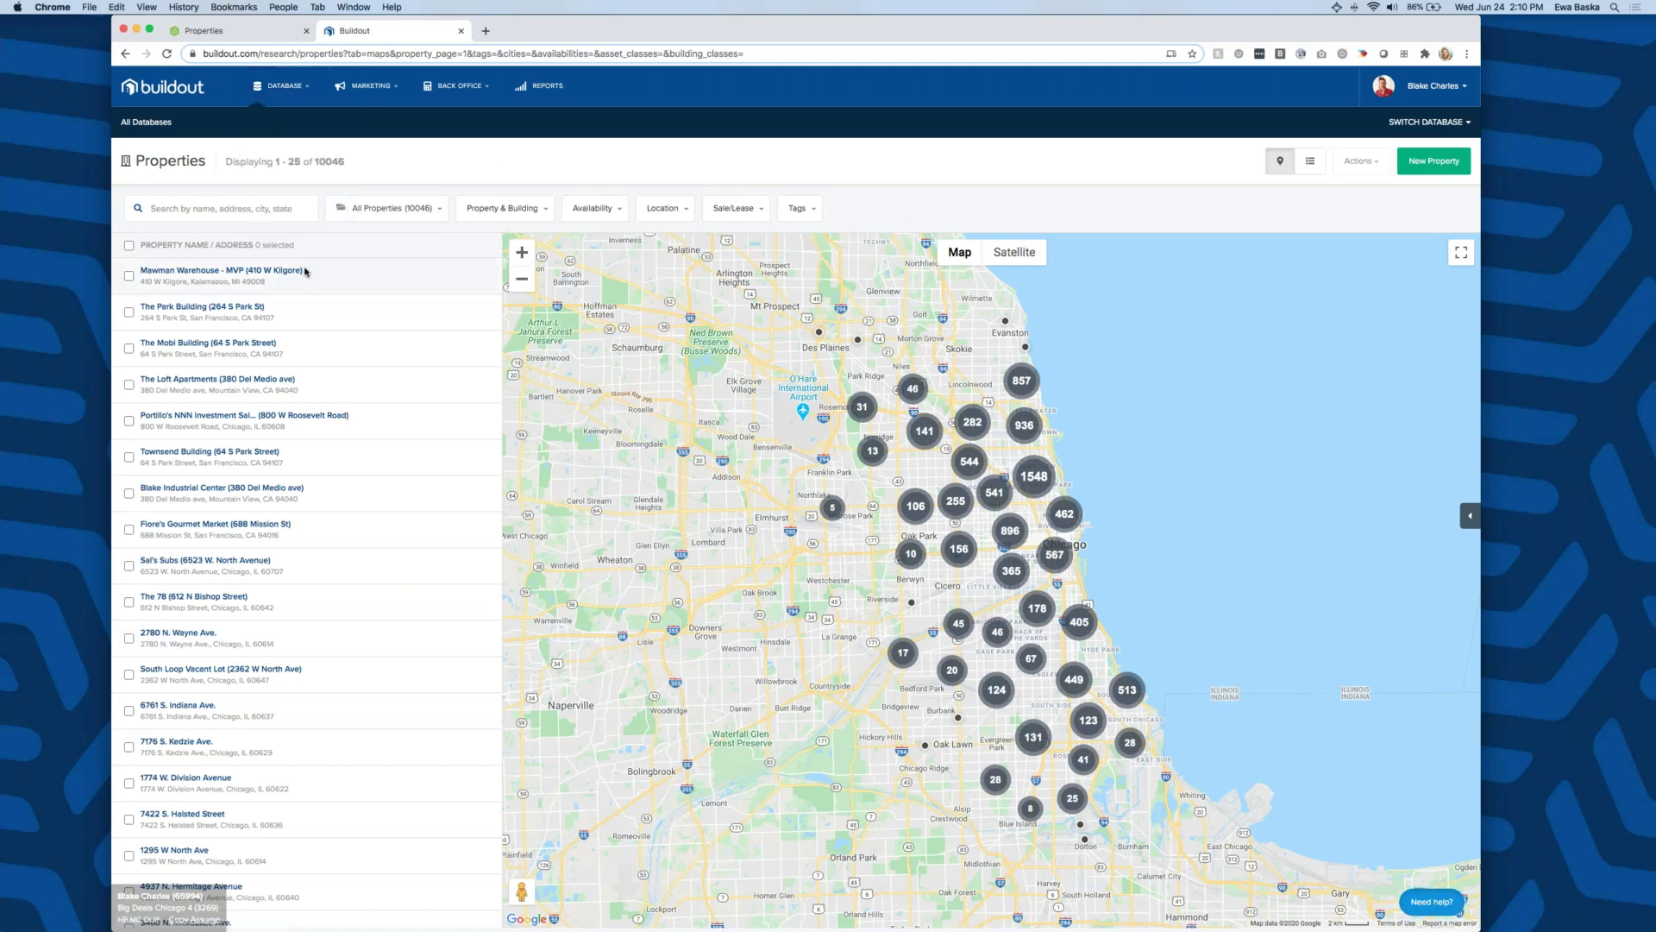
- Open the Blake Industrial Center property in a new browser tab and review its overview details
click(271, 491)
click(544, 30)
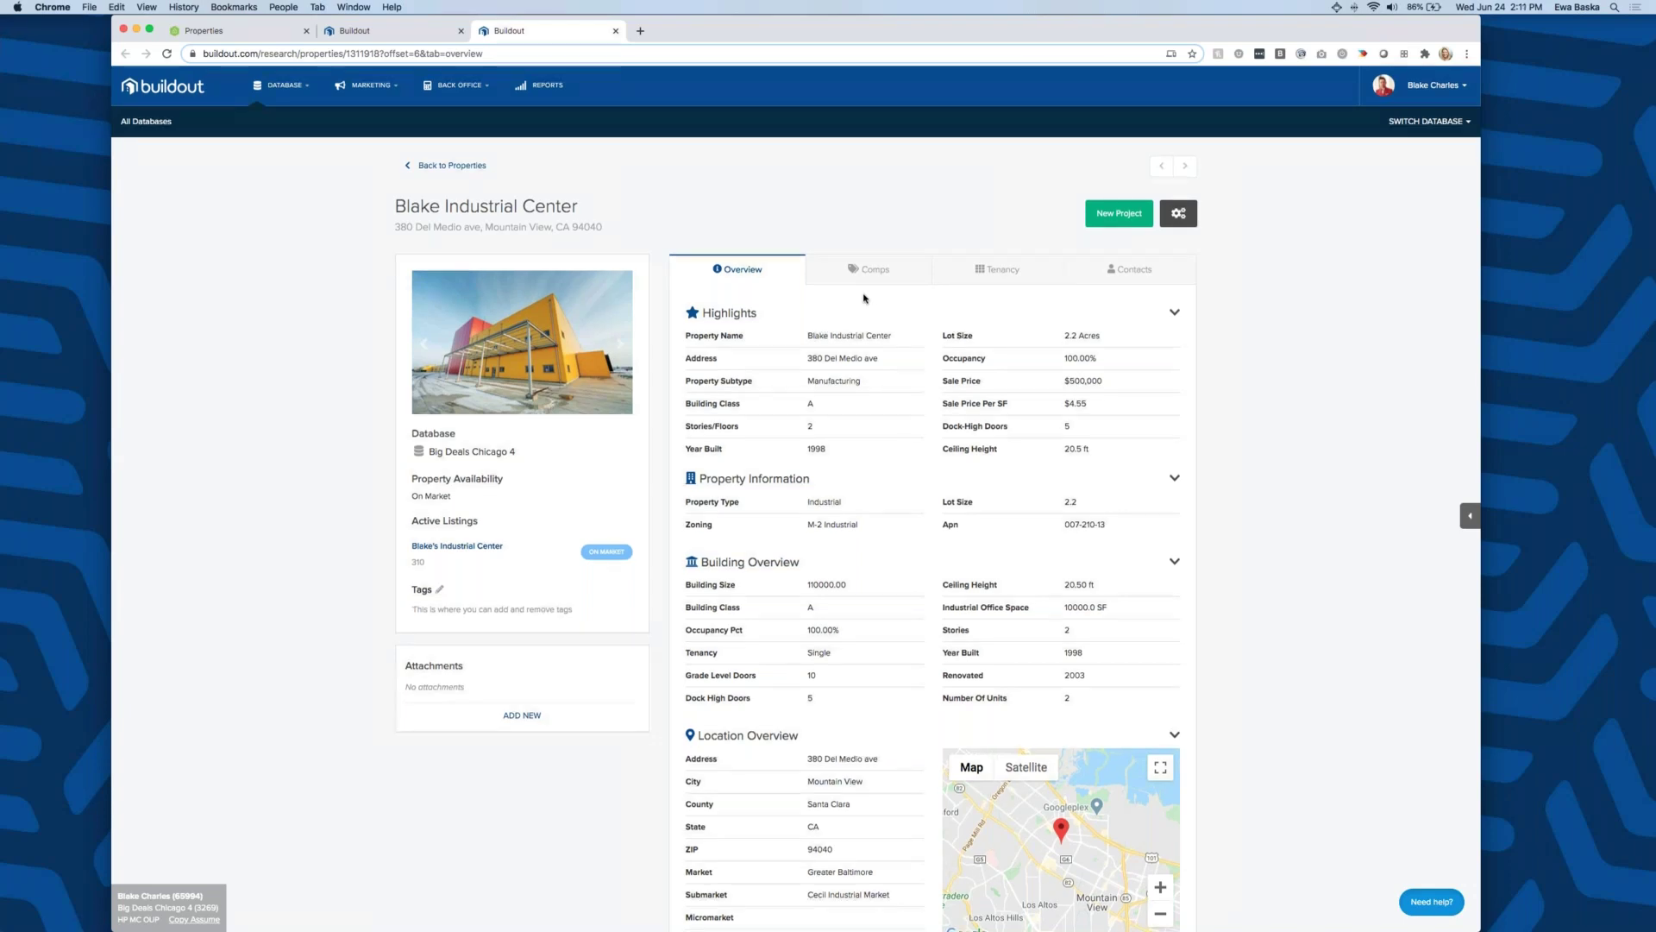
scroll(864, 296, down, 1)
scroll(863, 296, down, 5)
scroll(863, 297, up, 3)
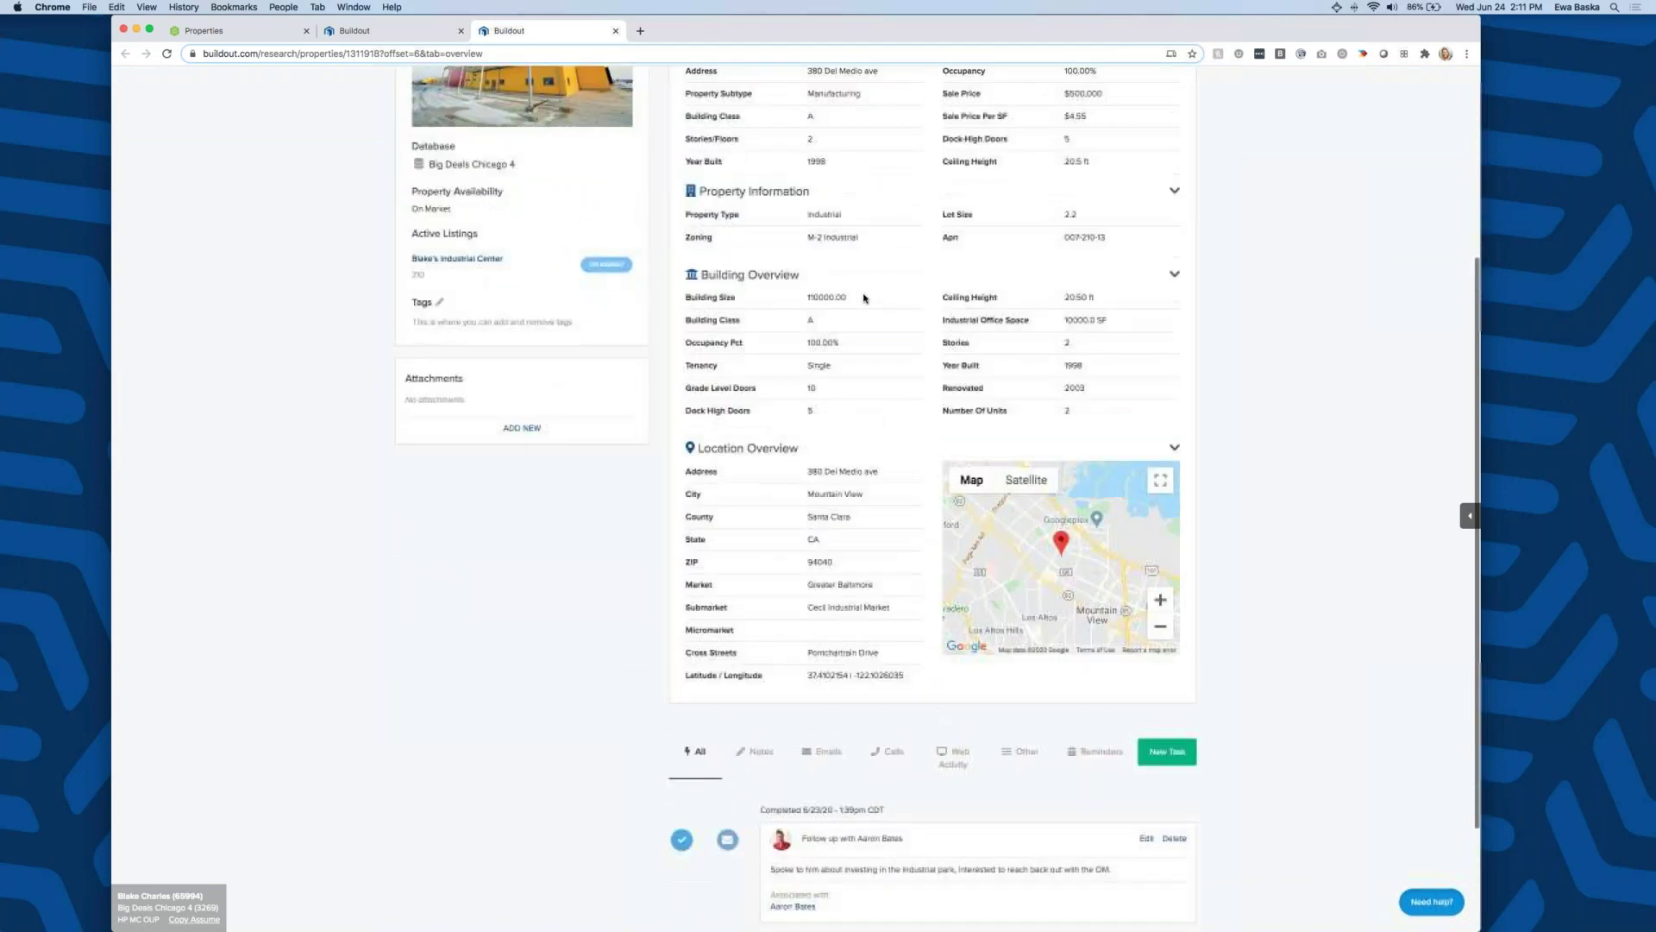
scroll(863, 299, up, 1)
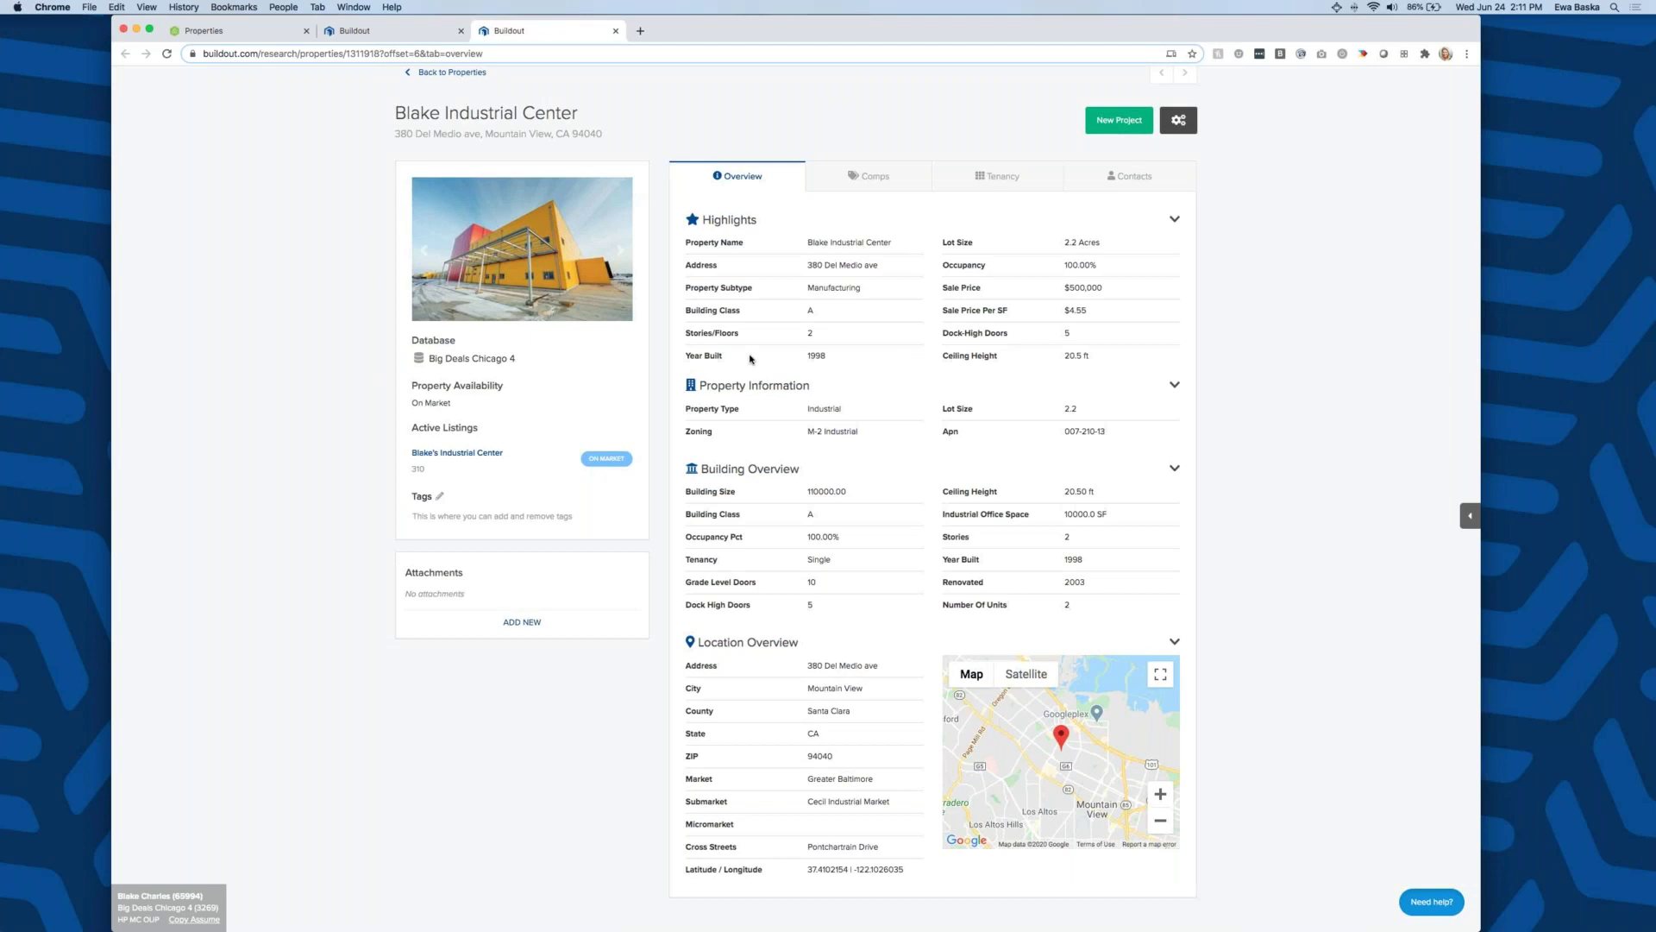
scroll(595, 384, down, 1)
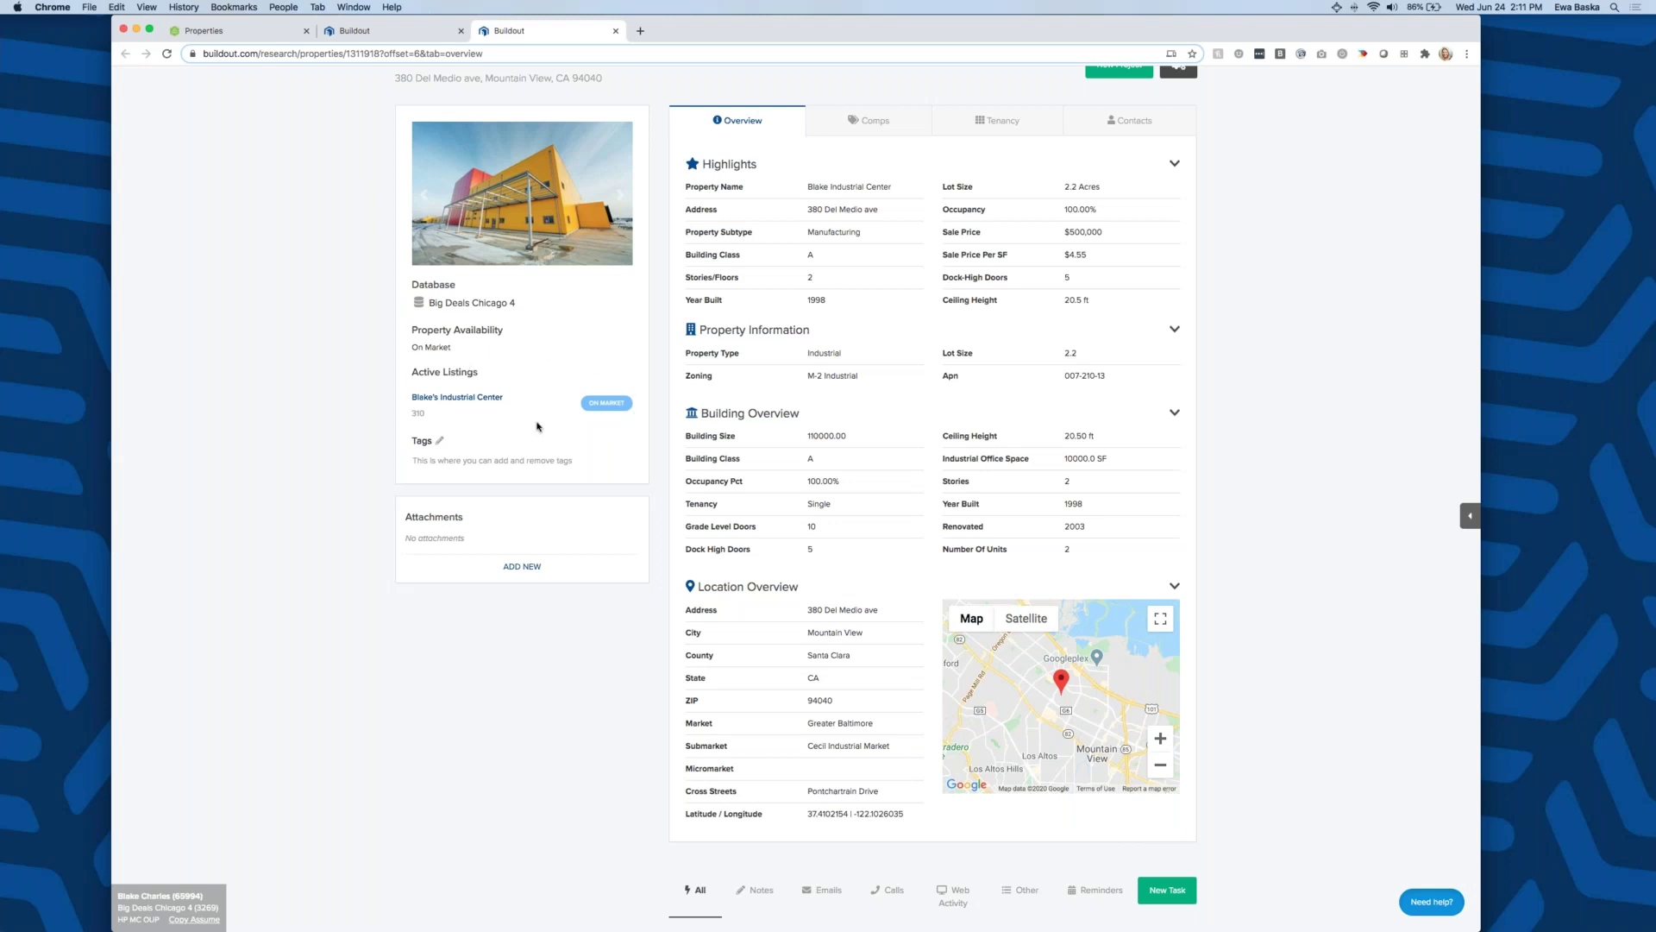
- Examine the activity history beneath the property's overview and return to the property's main details
scroll(592, 423, down, 5)
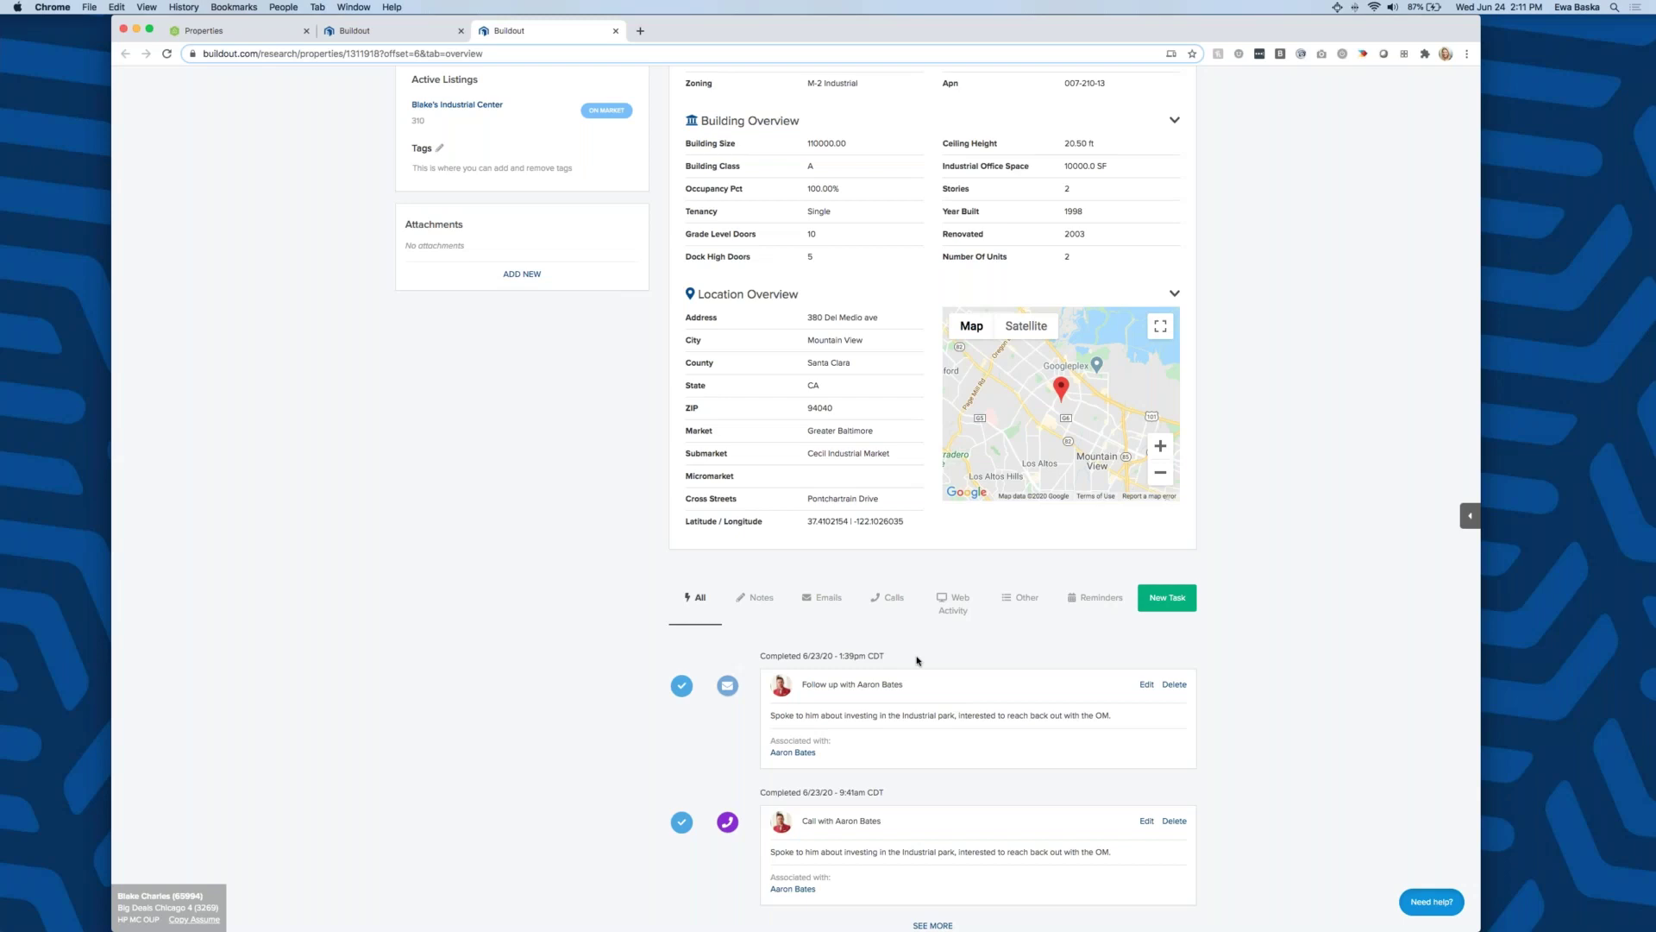
scroll(921, 644, up, 5)
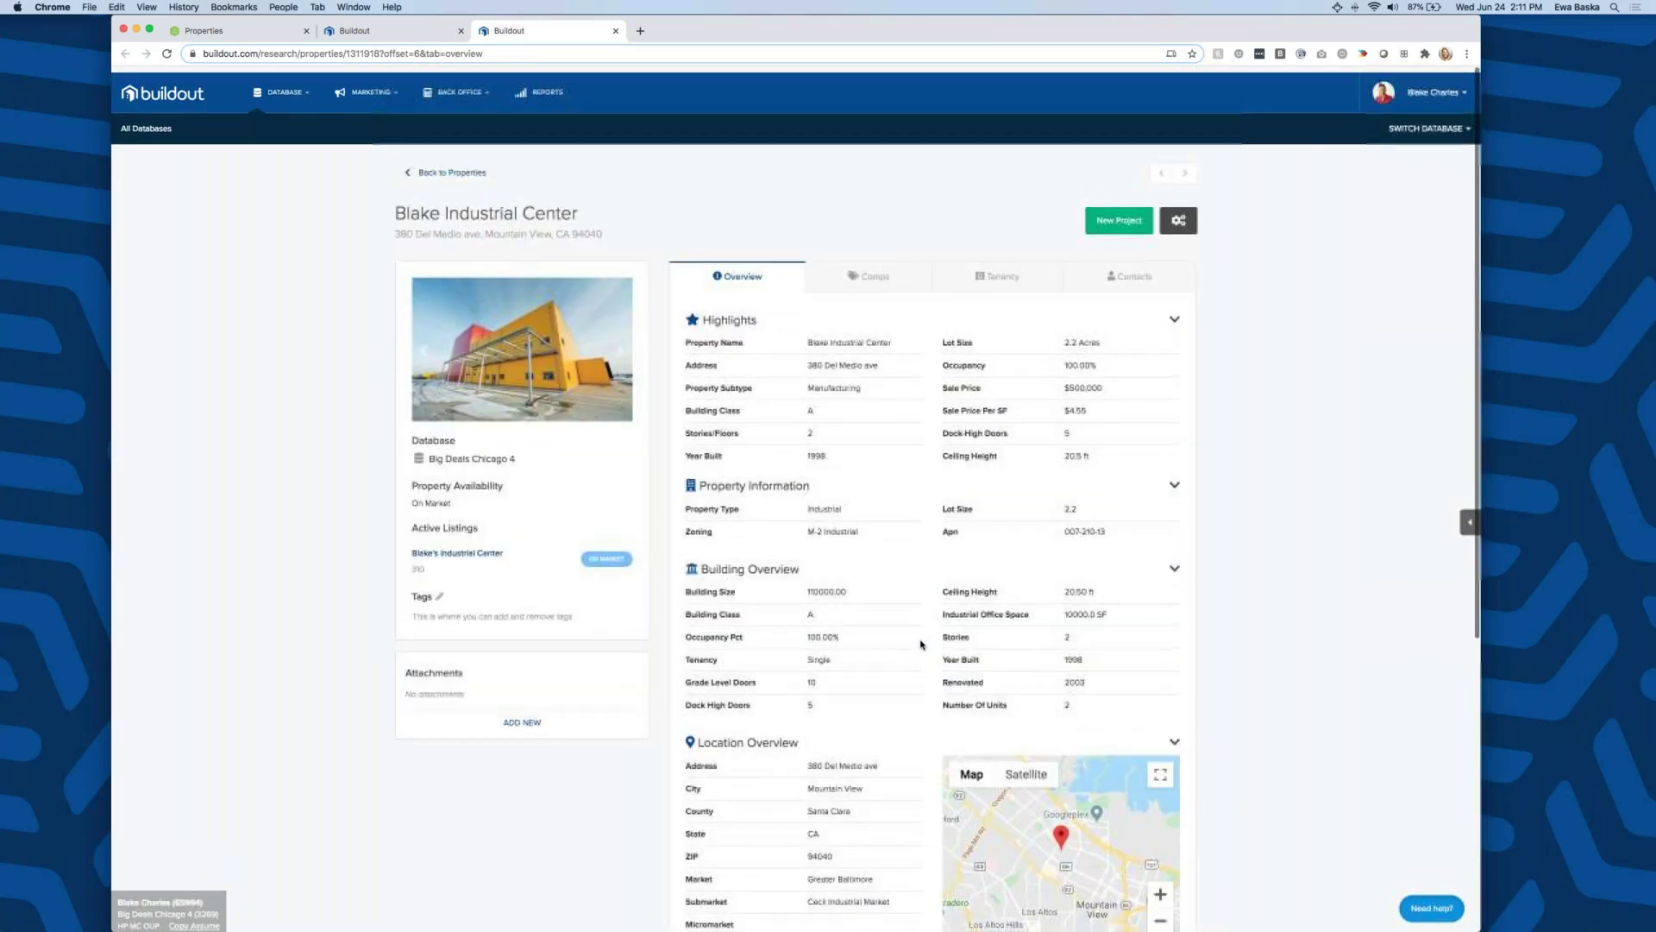
scroll(921, 644, down, 2)
scroll(959, 739, down, 5)
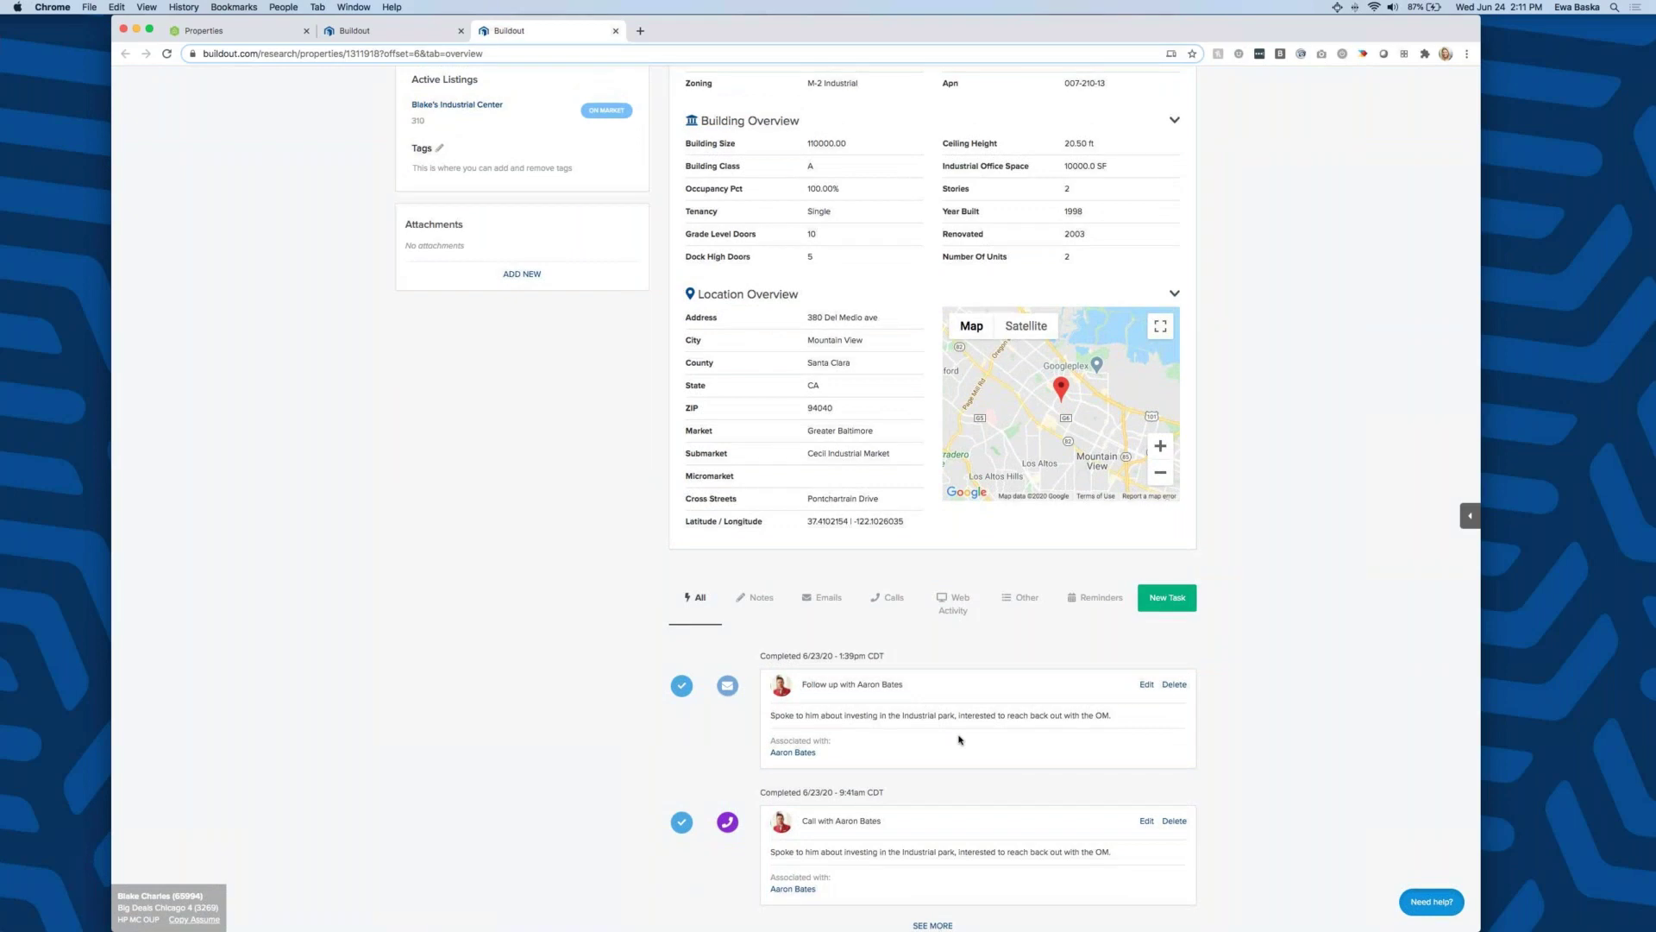
scroll(959, 739, up, 6)
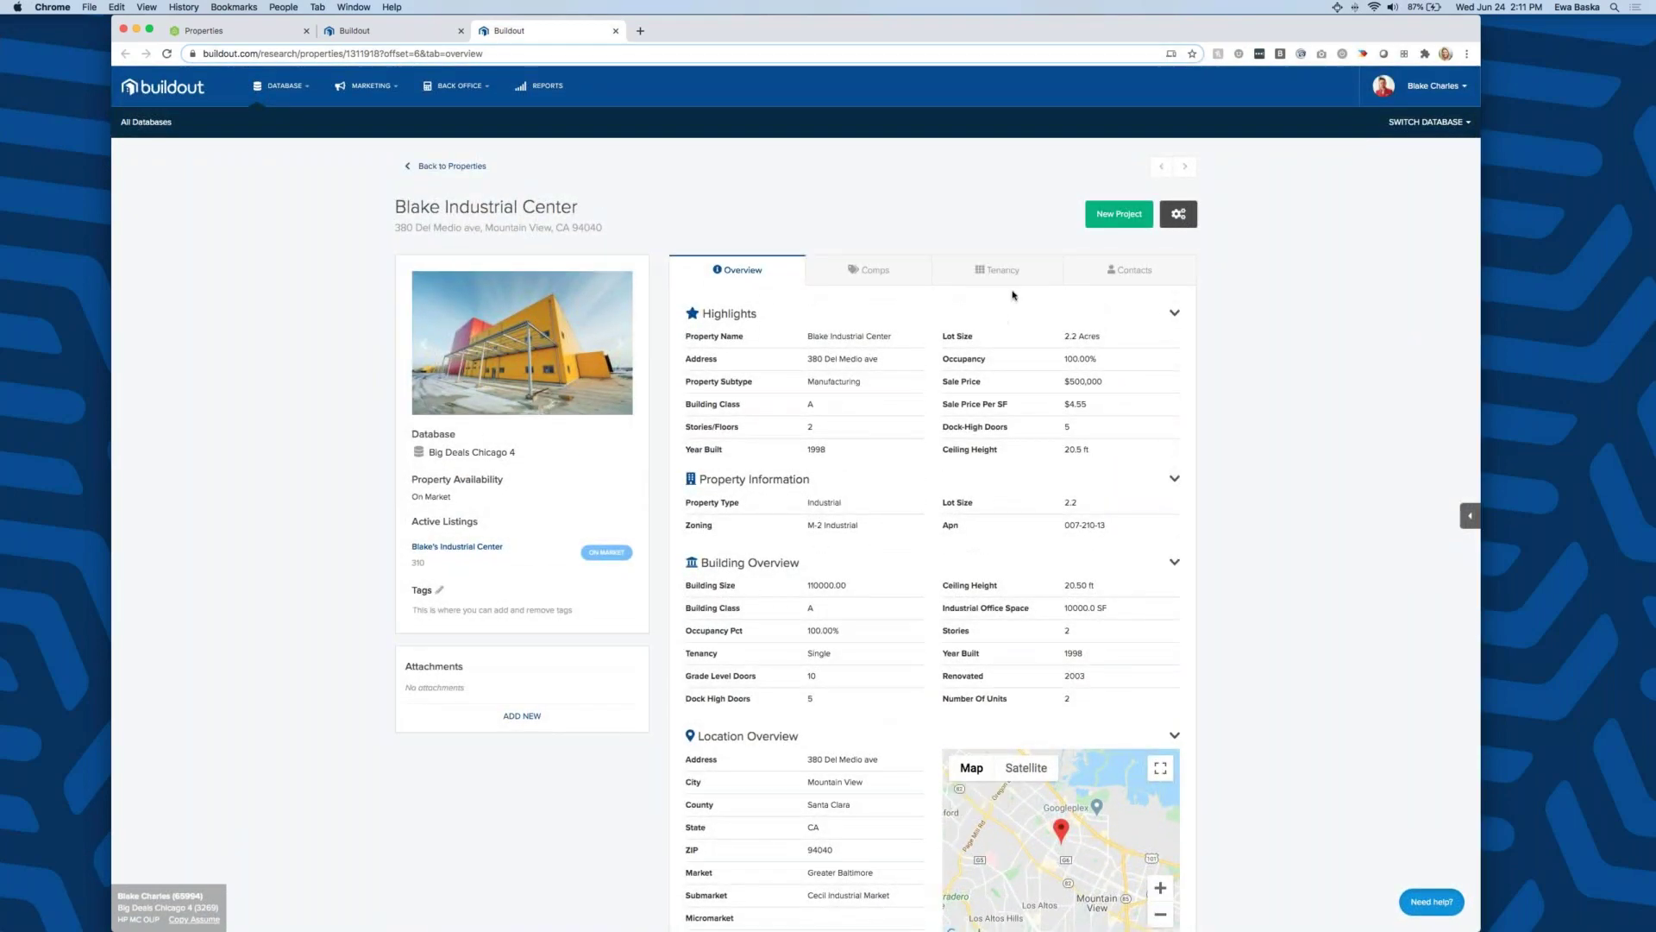
- Review the property's comps, tenancy and related contacts, and open the owner's contact record in a new browser tab
click(908, 283)
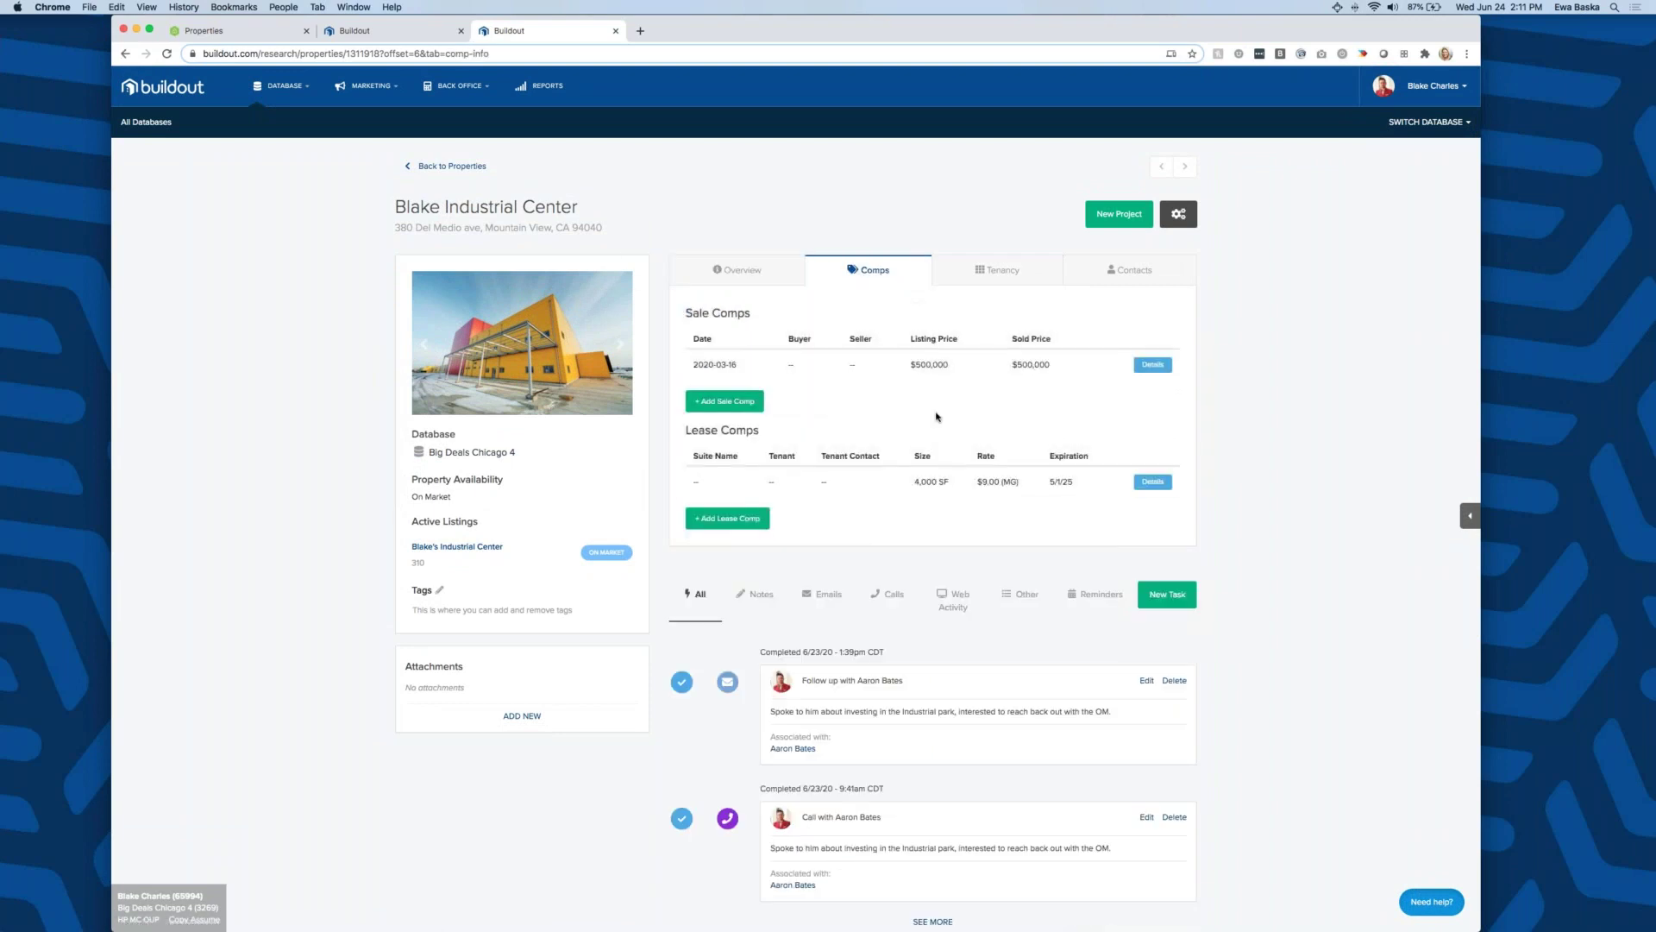
click(998, 287)
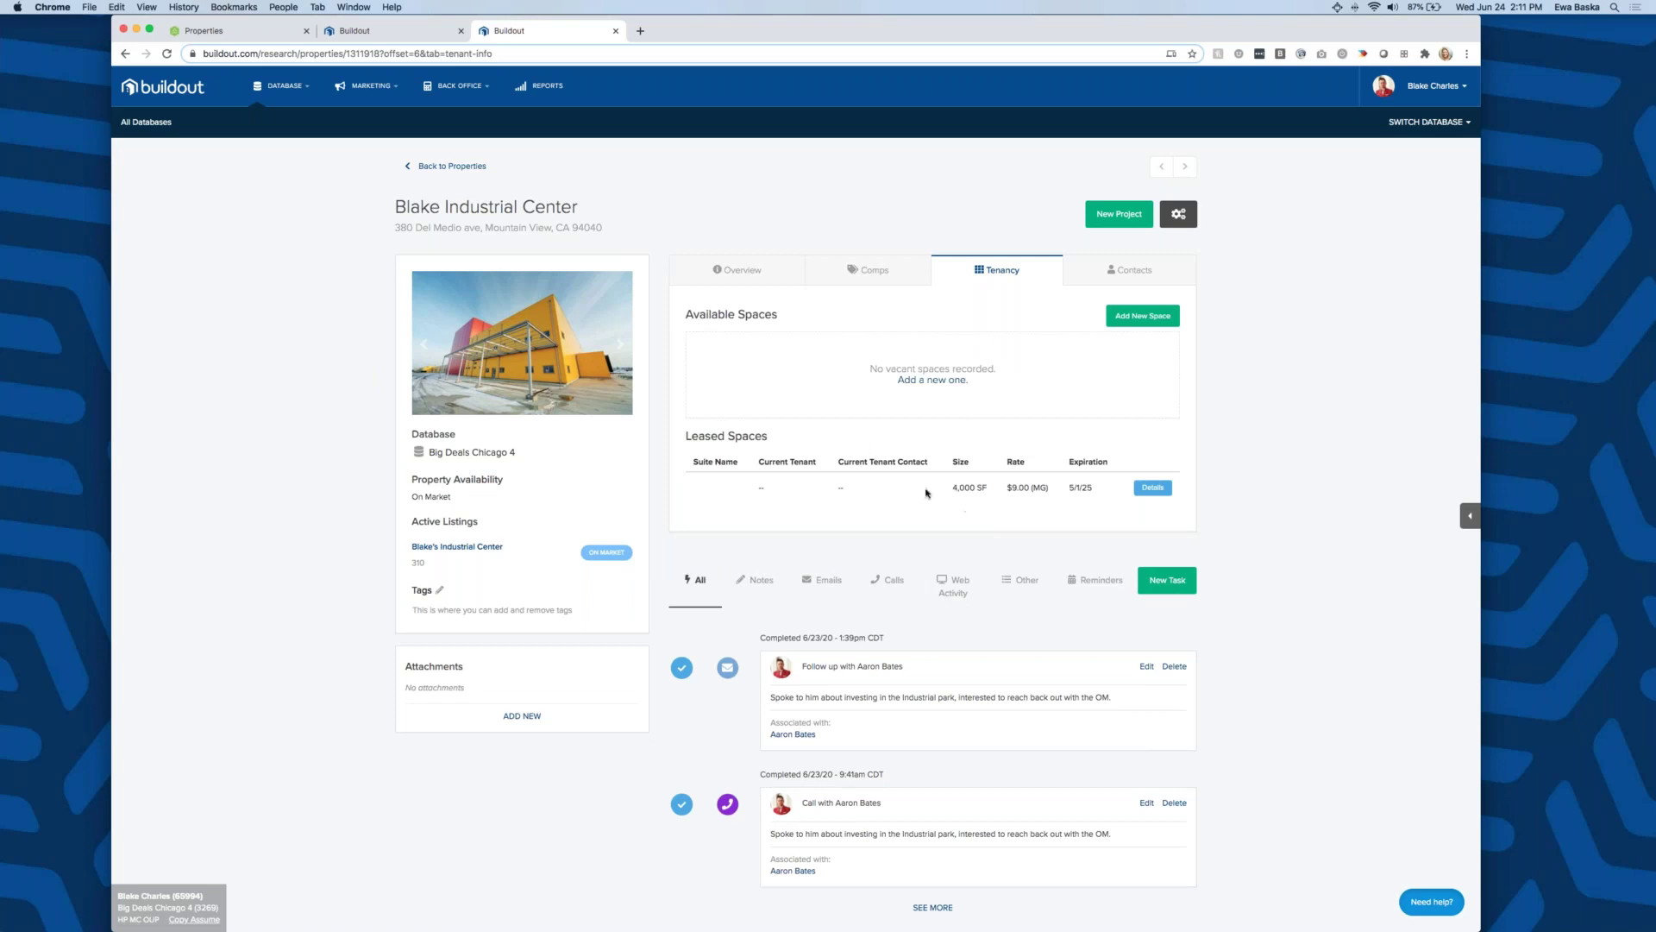
click(1130, 269)
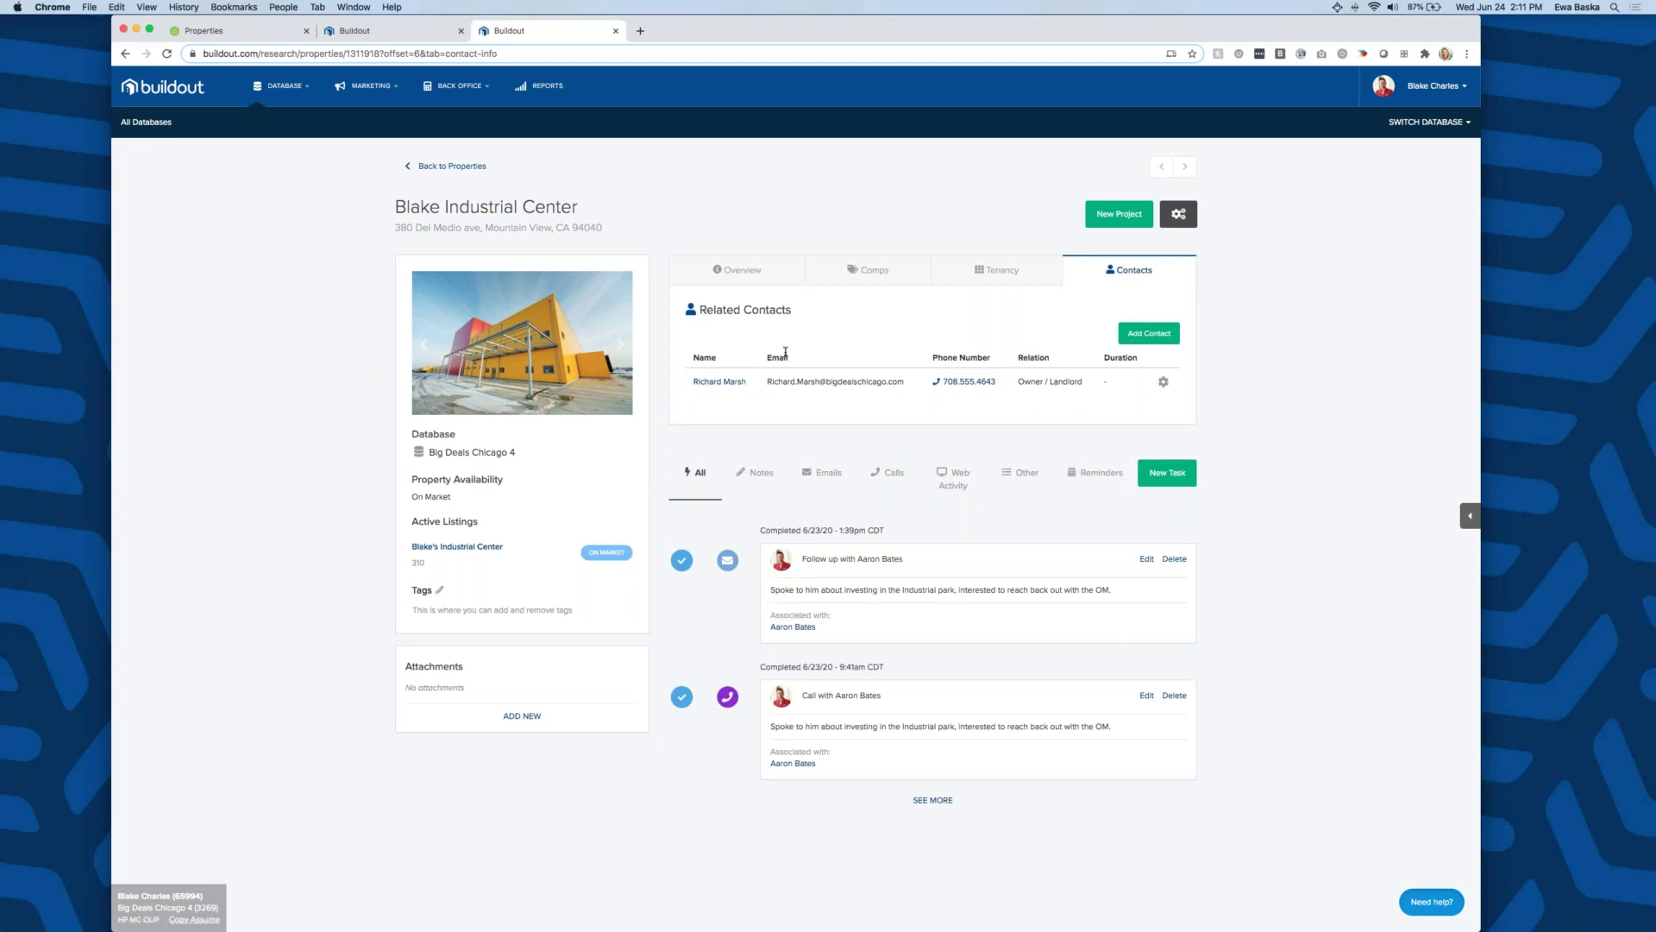
super+click(729, 383)
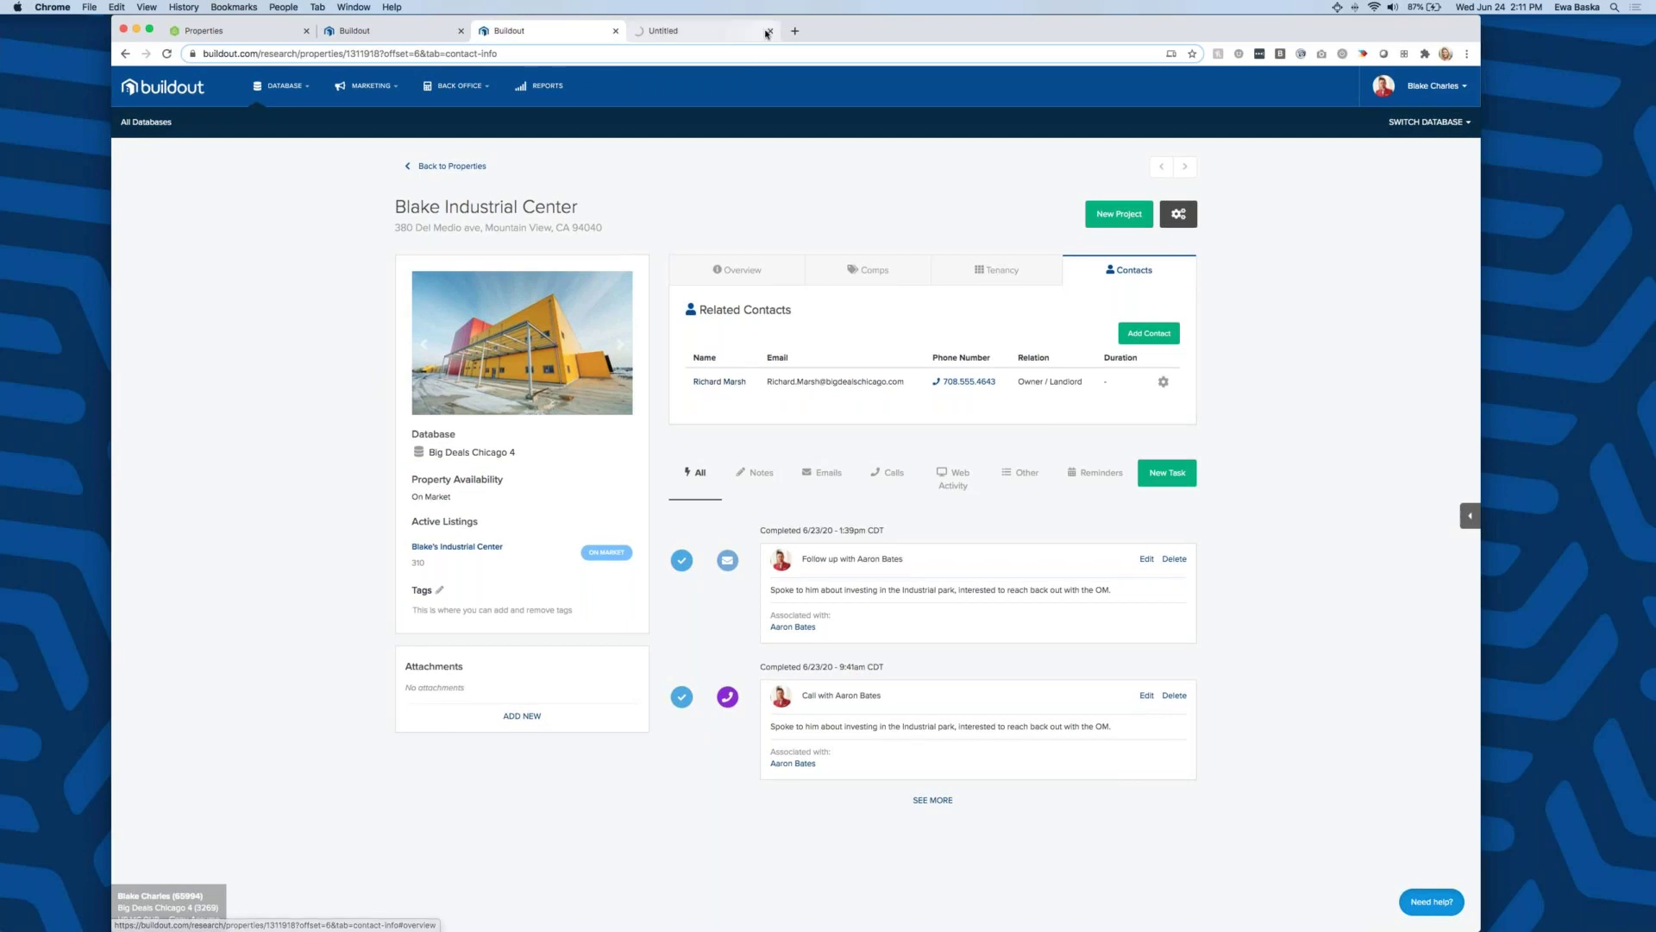
click(729, 32)
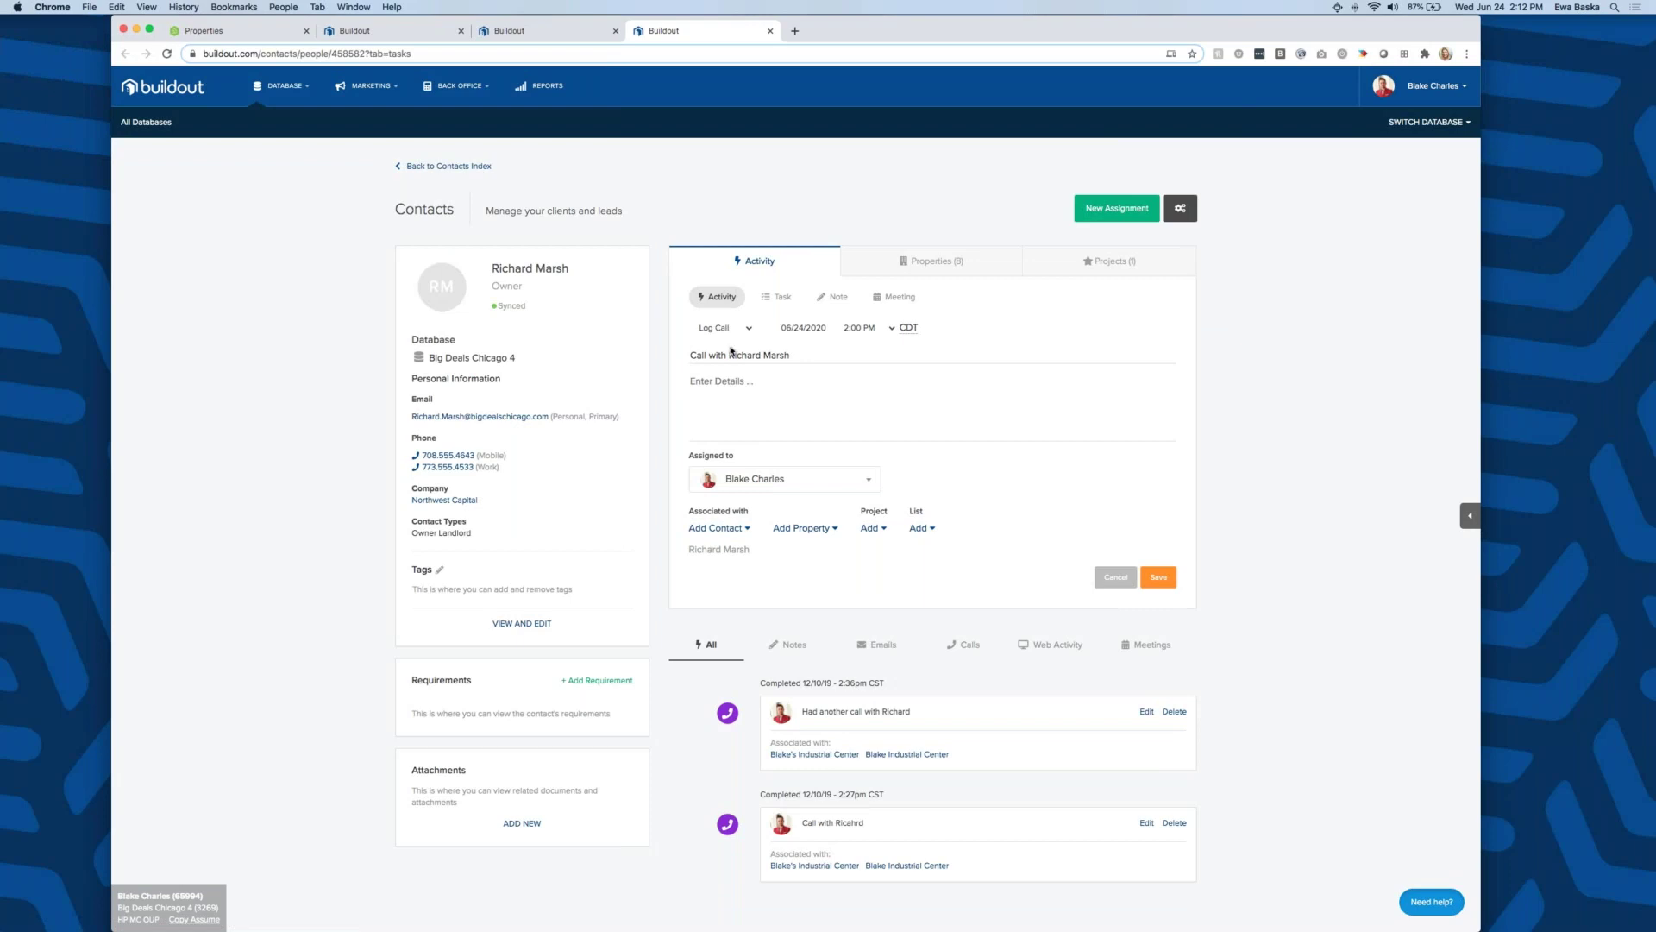
- Inspect the task type and email reminder choices for a new task on the contact
click(776, 297)
click(723, 328)
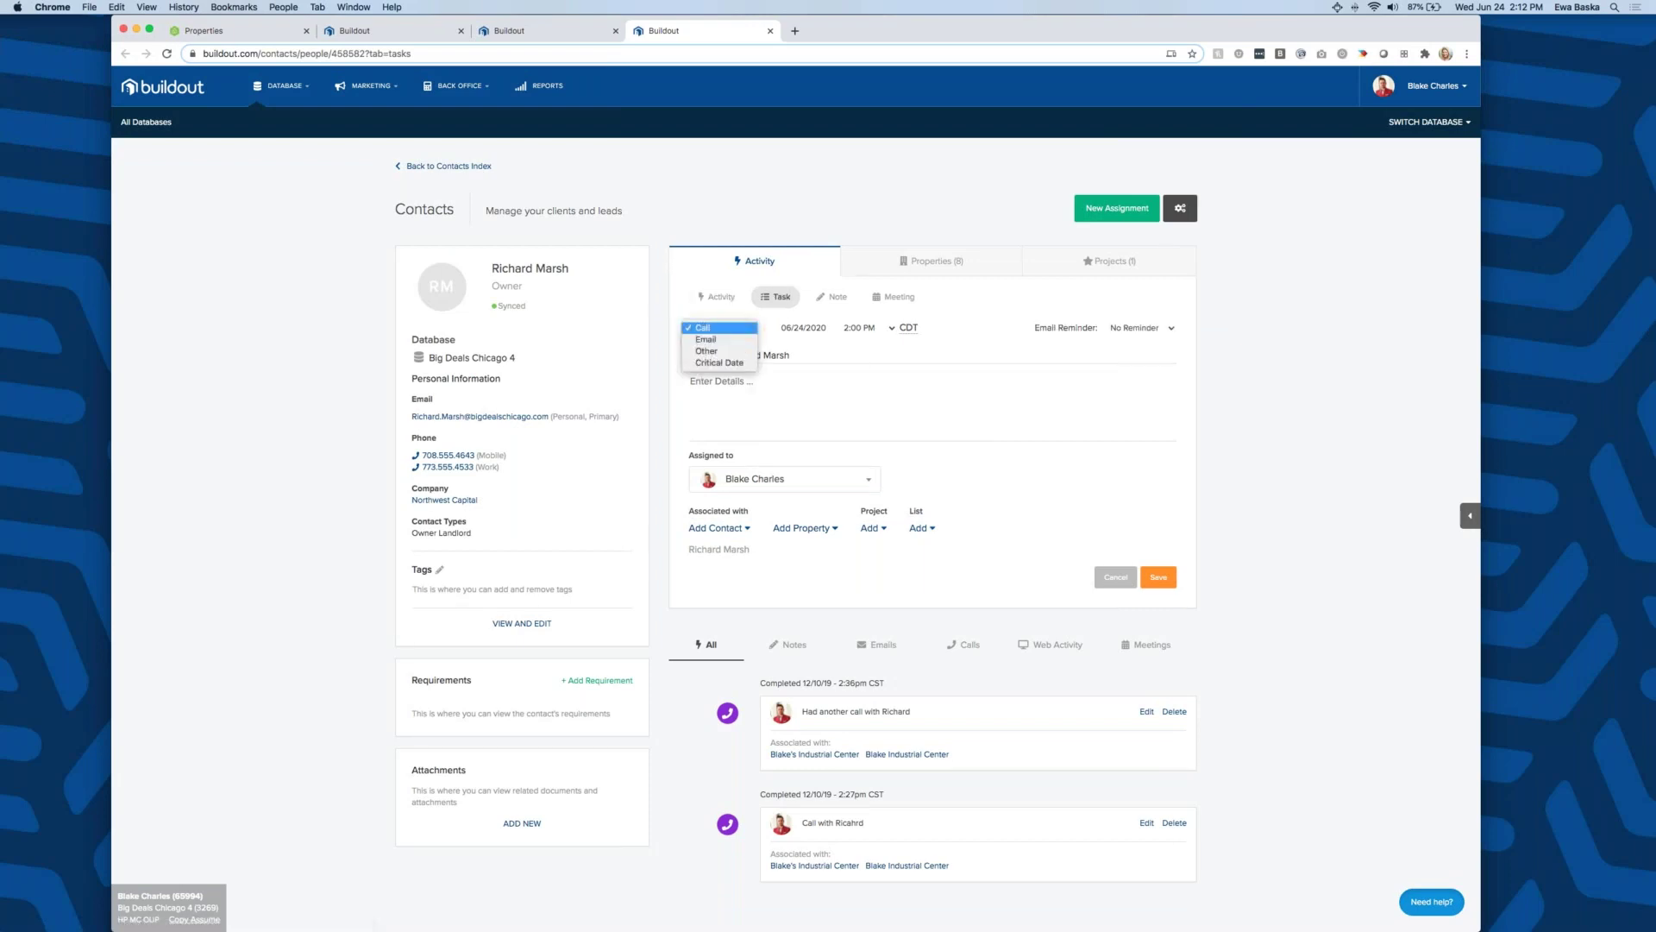
click(724, 328)
click(1170, 335)
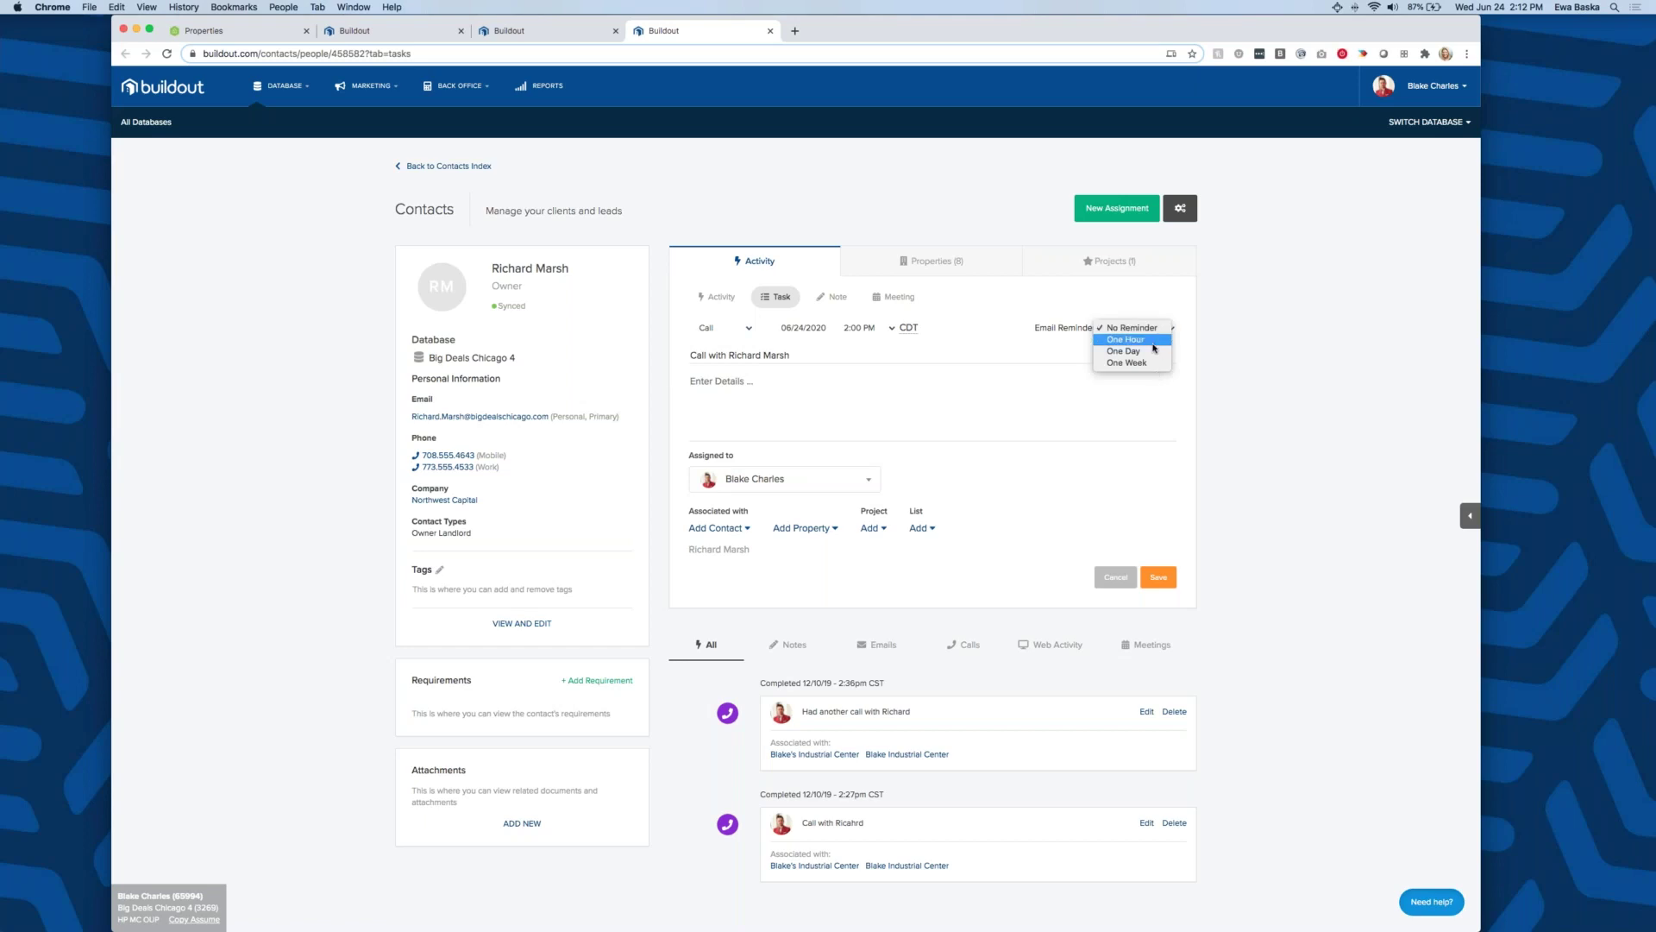
click(1053, 348)
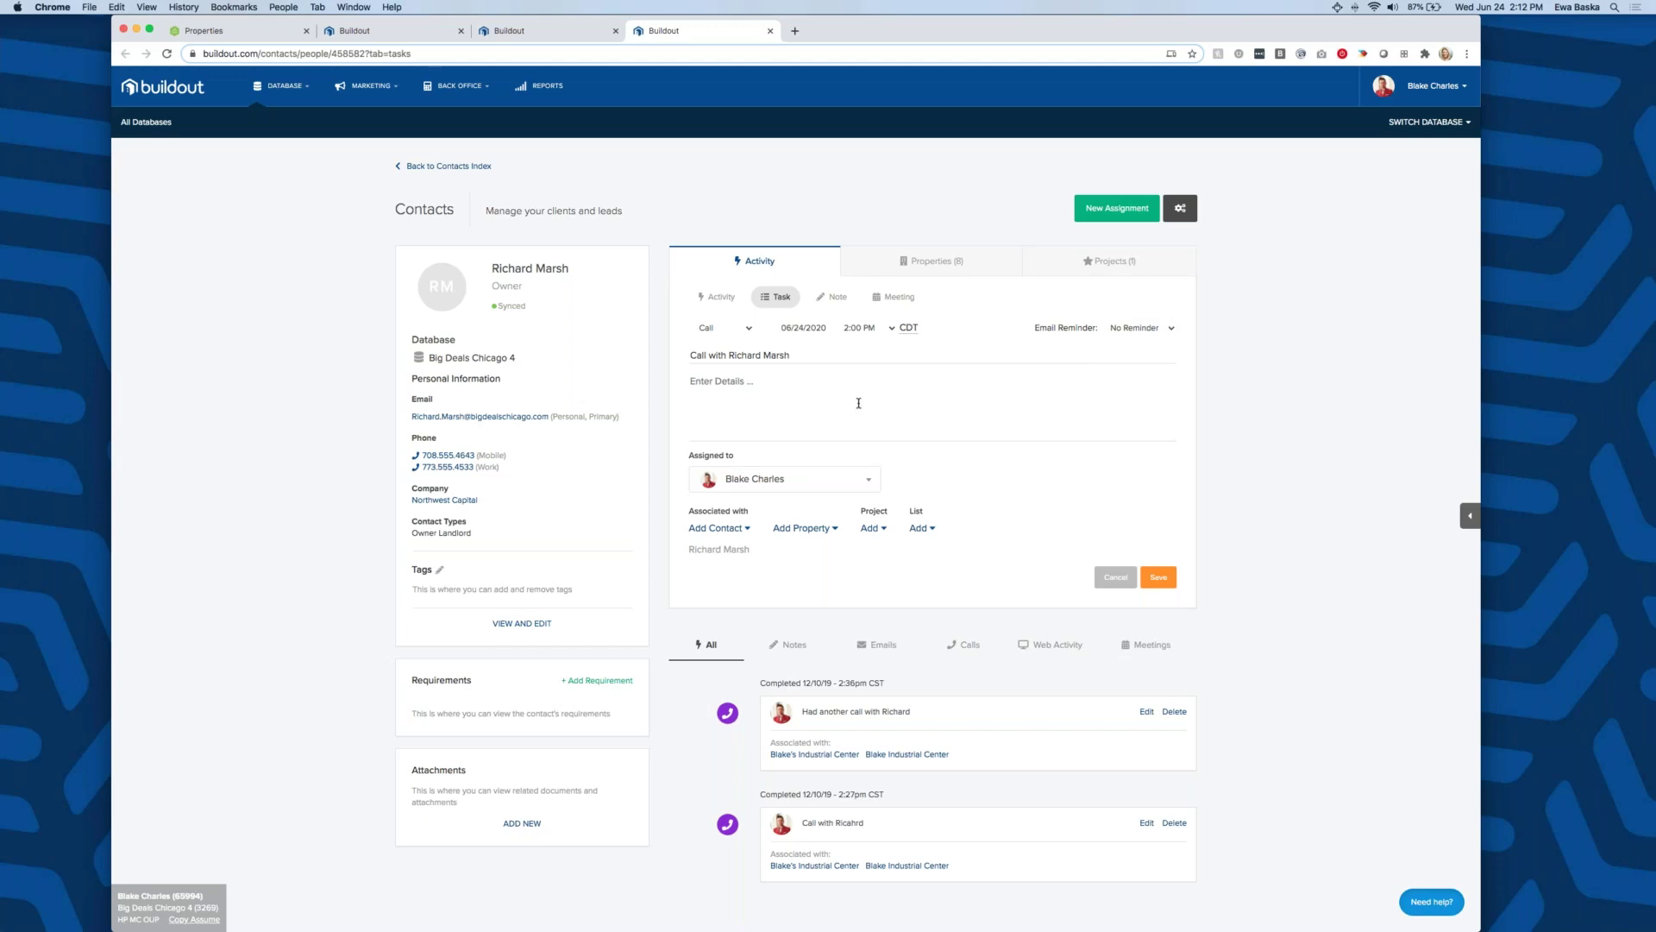
- Add and save a note on the contact stating that he likes whiskey
click(832, 297)
text(Richard likes whiskey)
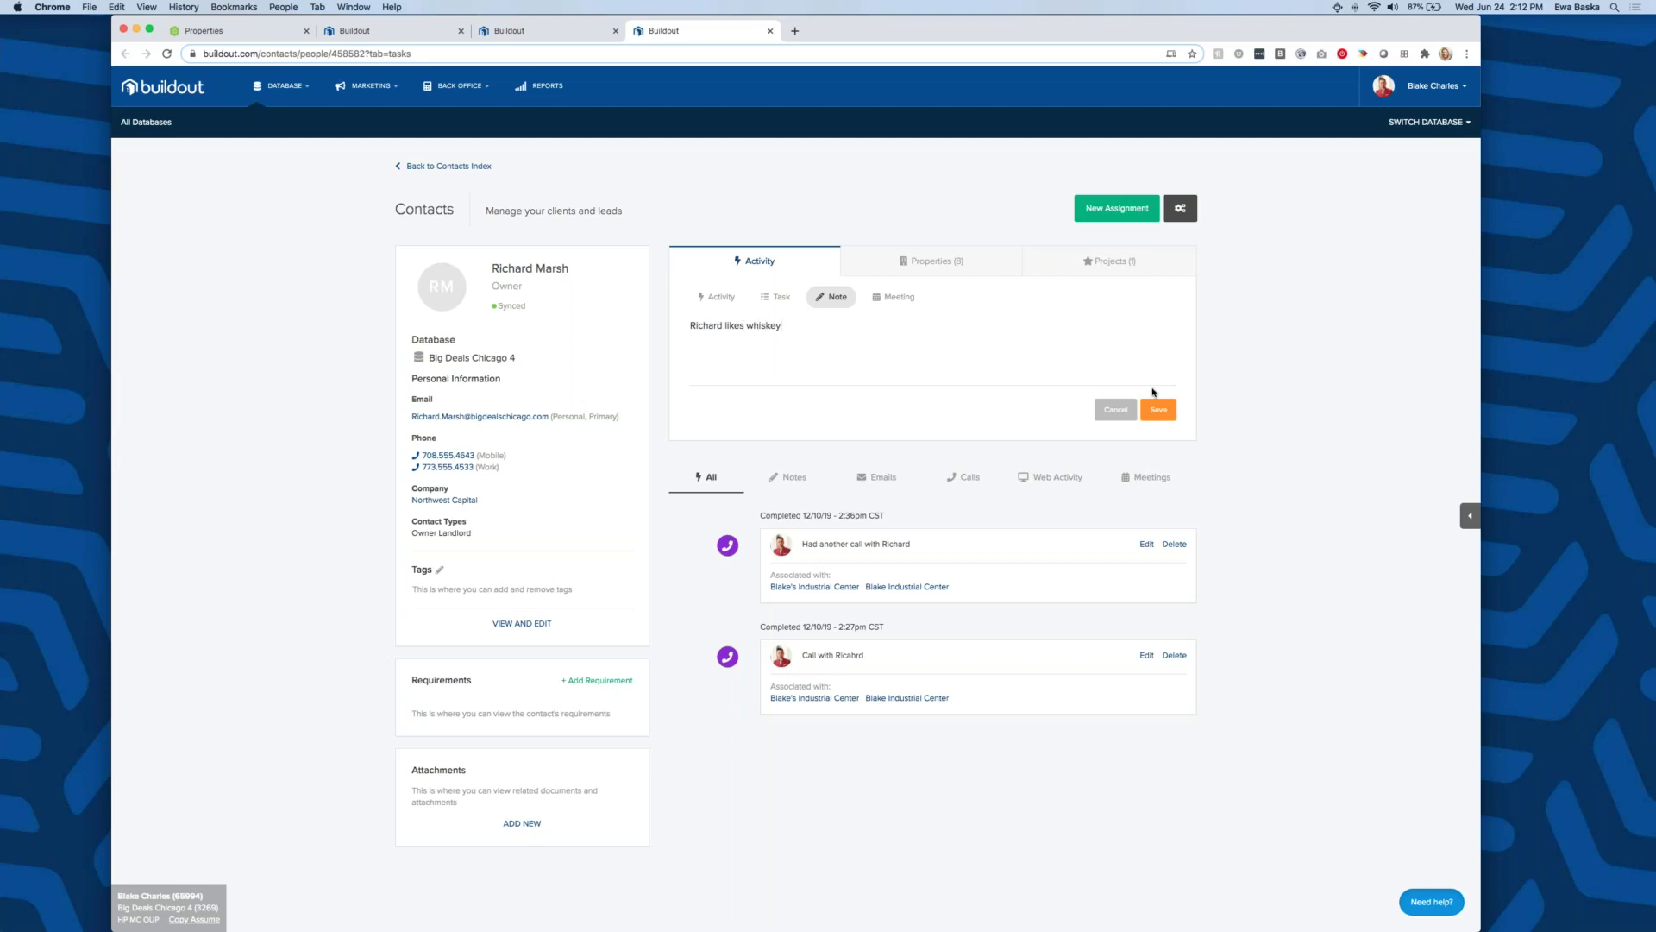
click(1159, 409)
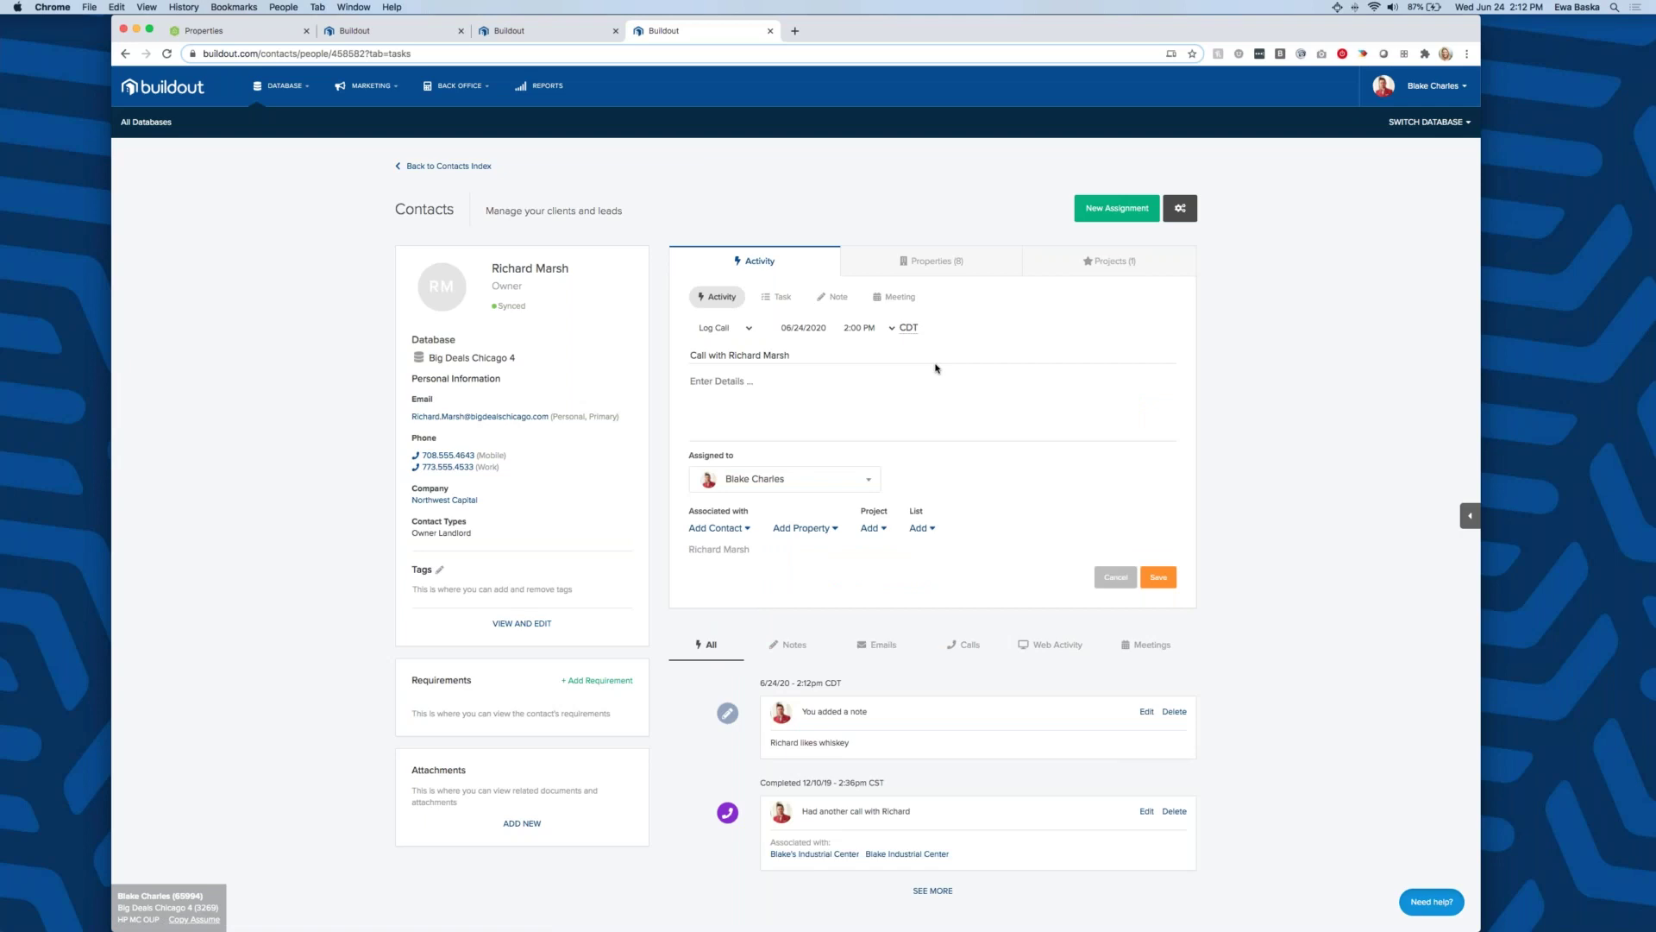
- Review the contact's activity feed, related properties and associated projects
scroll(872, 702, down, 1)
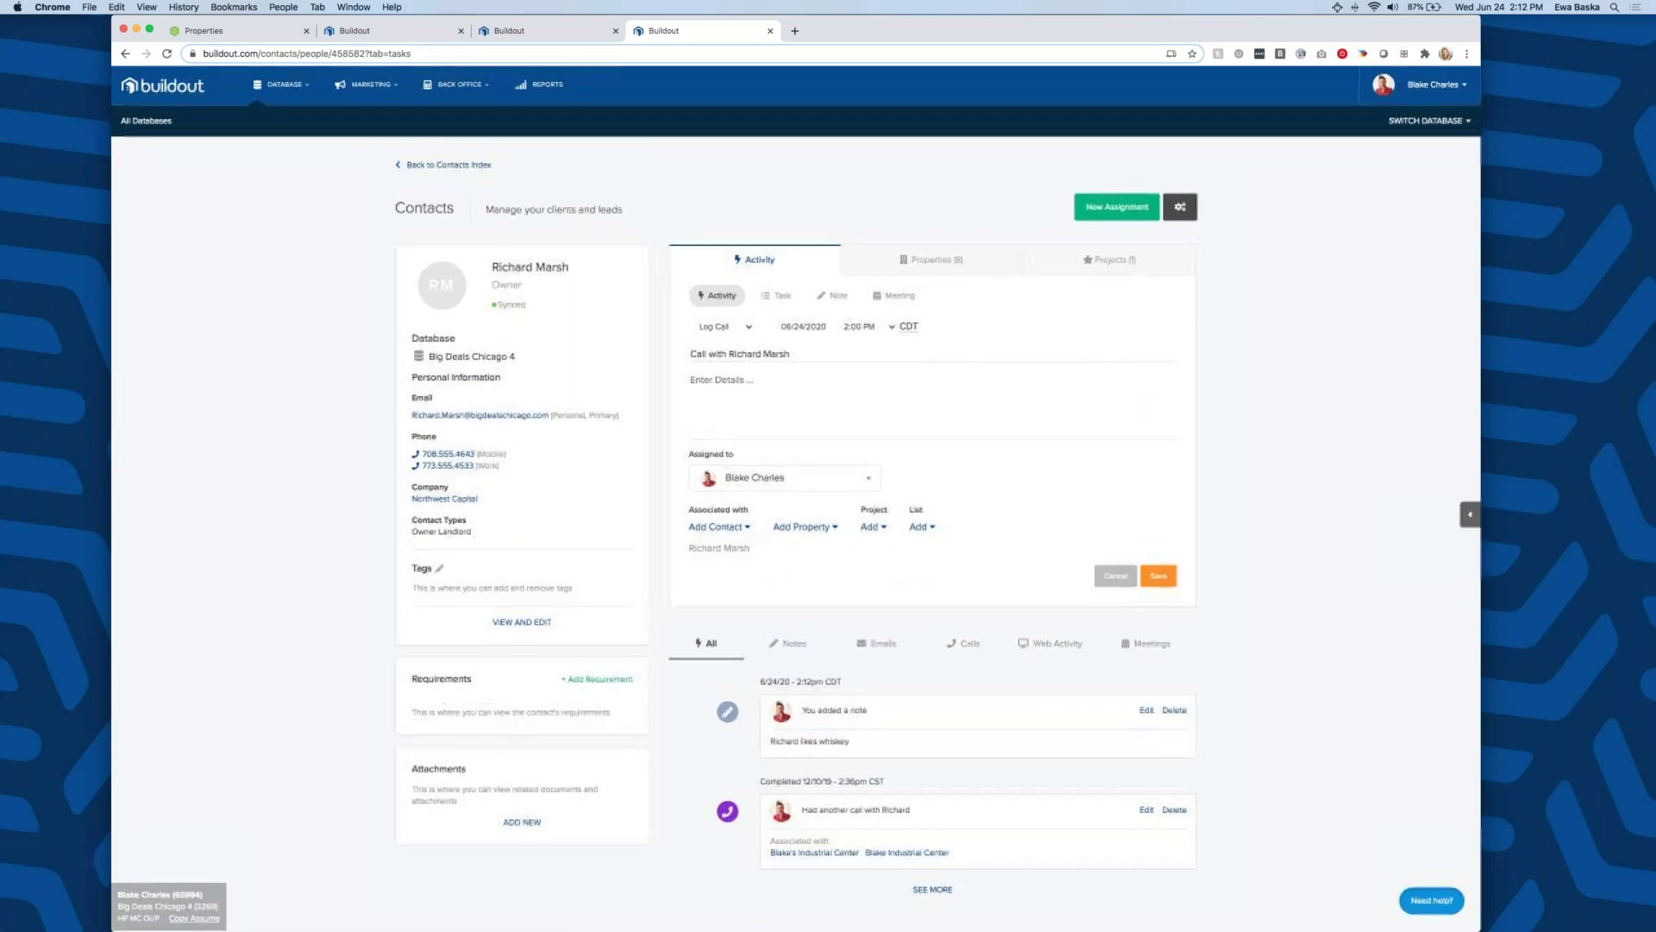
click(923, 273)
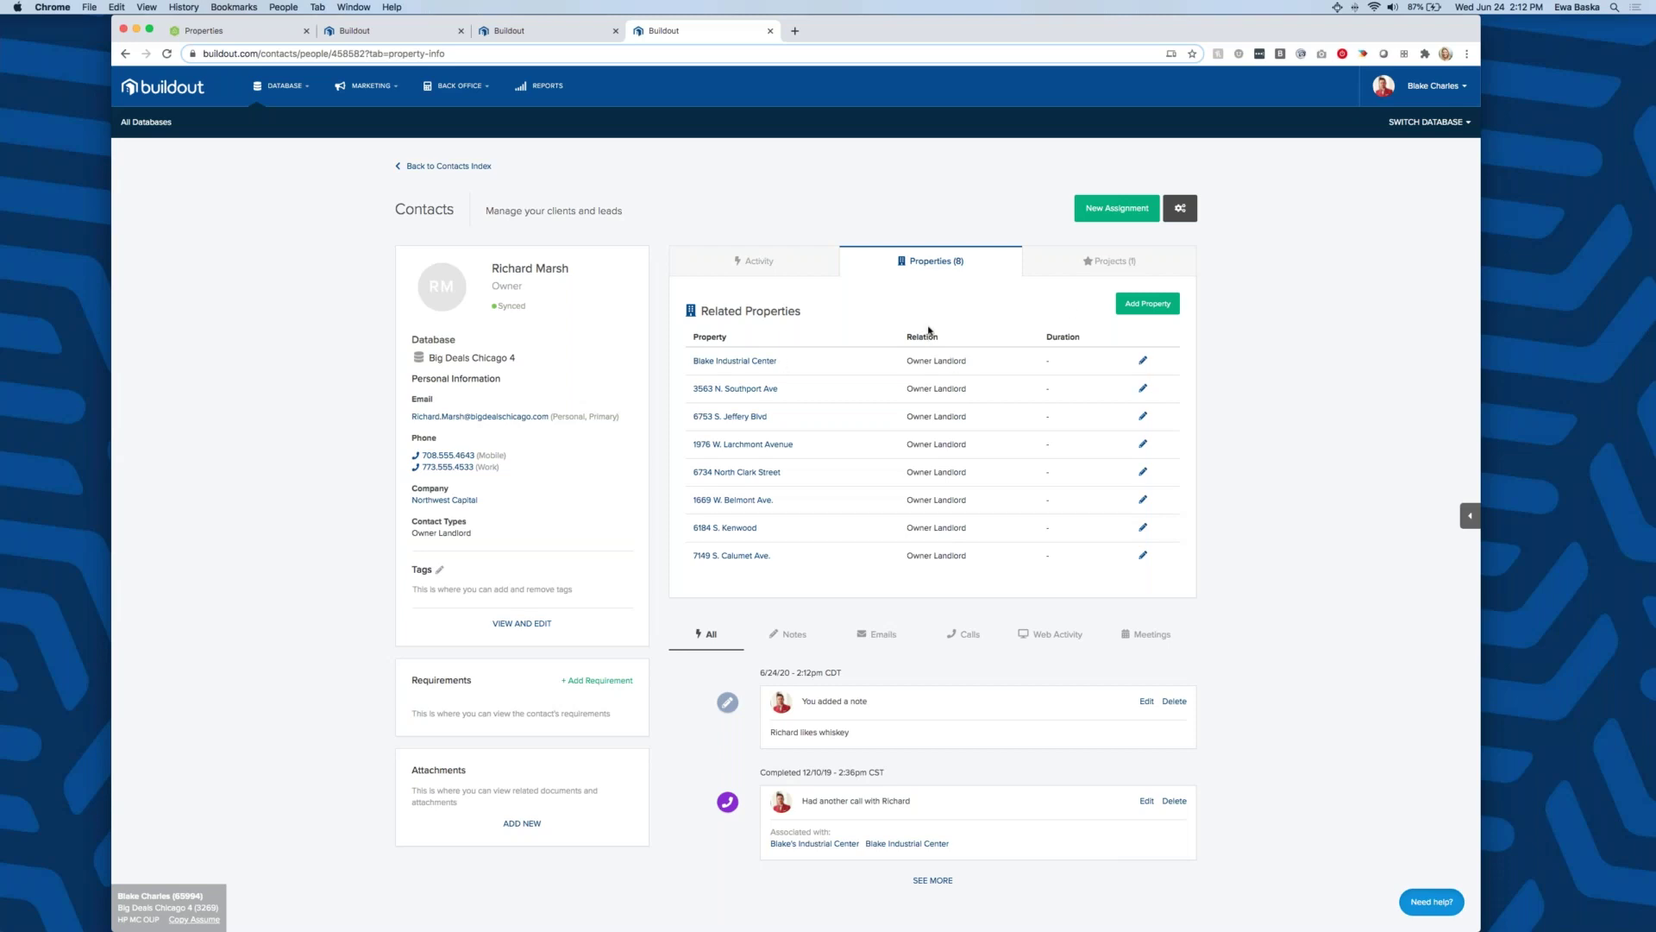
click(1101, 263)
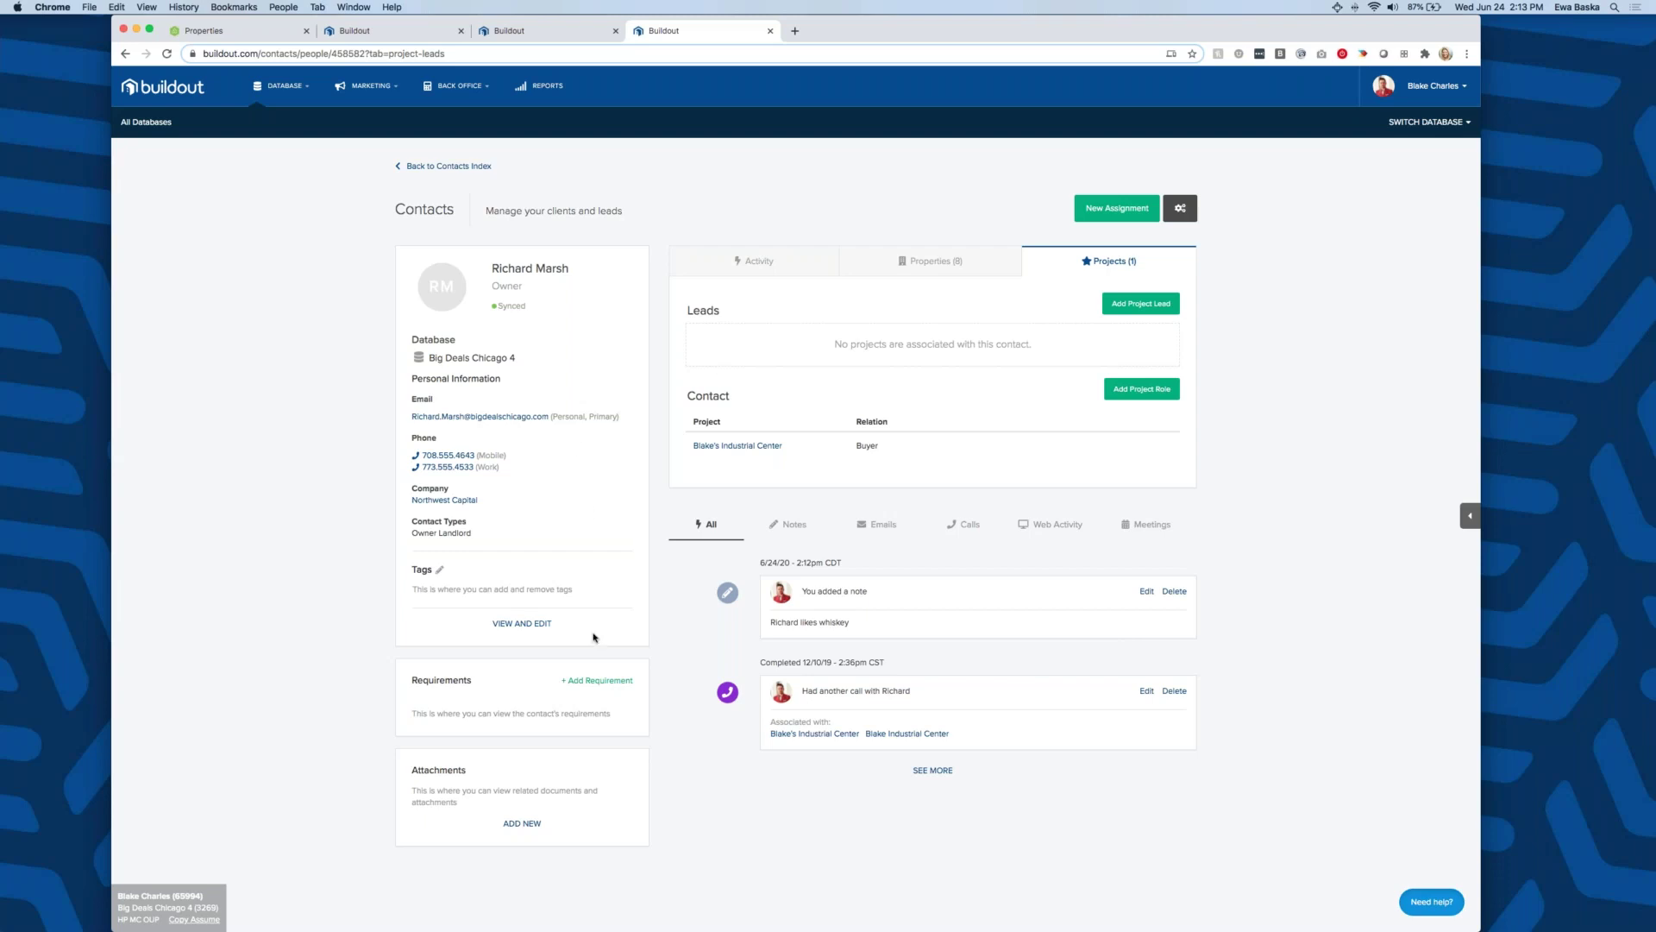
- Add the tags Whiskey and 5000+sf to the contact
click(441, 573)
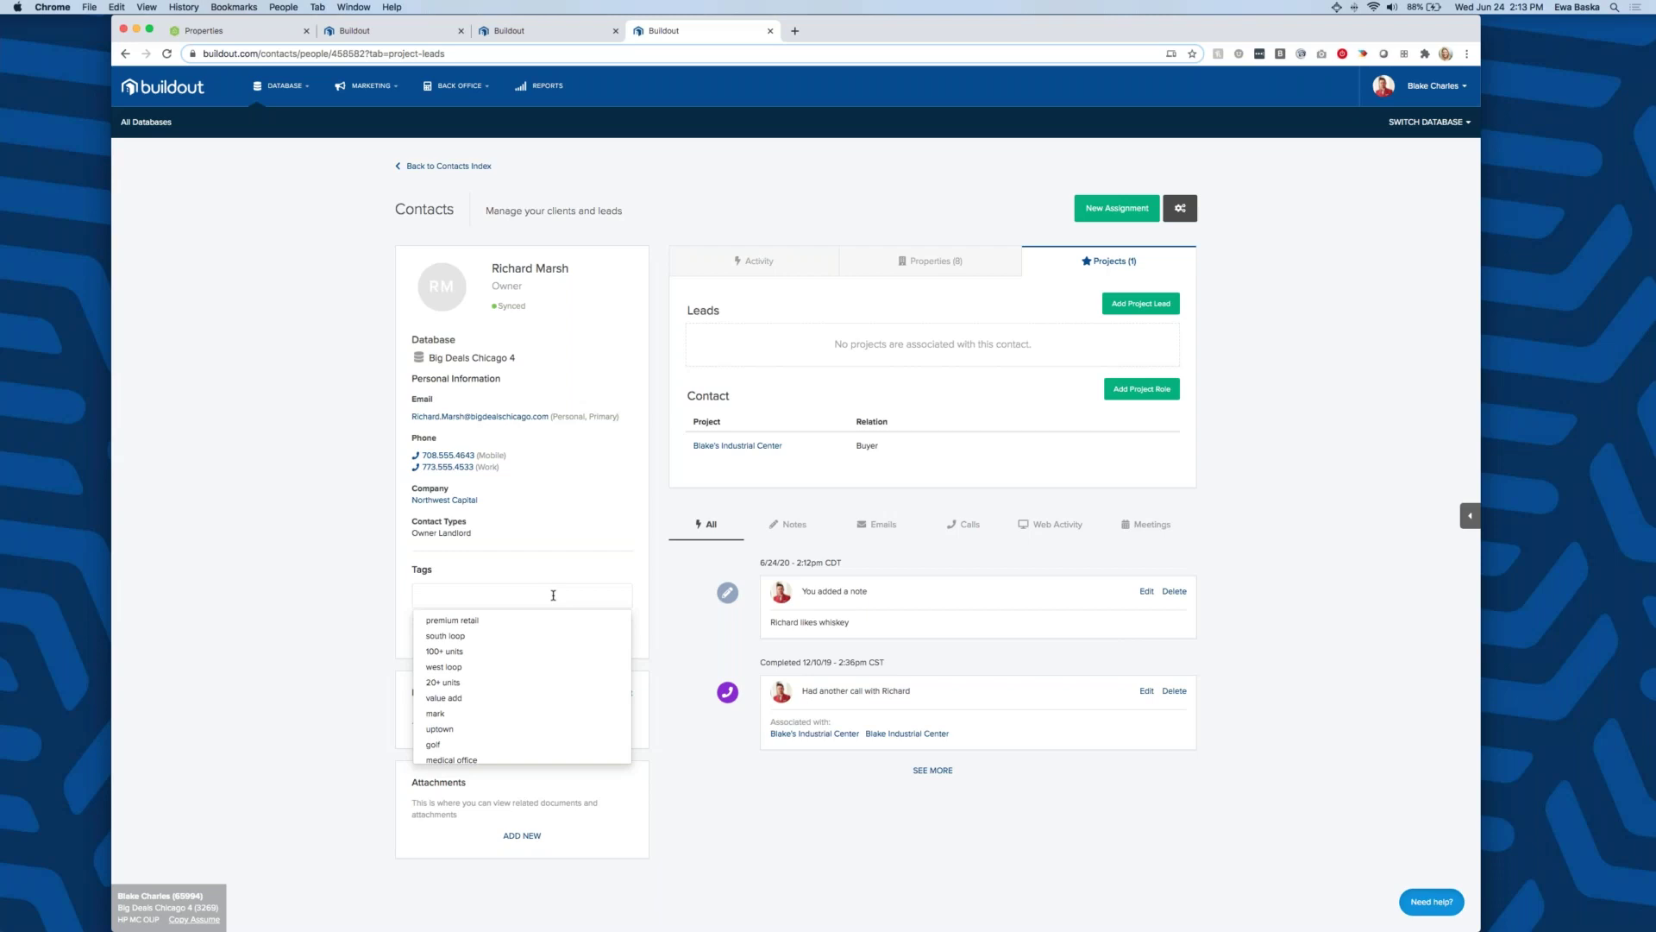
text(whiskey)
click(573, 620)
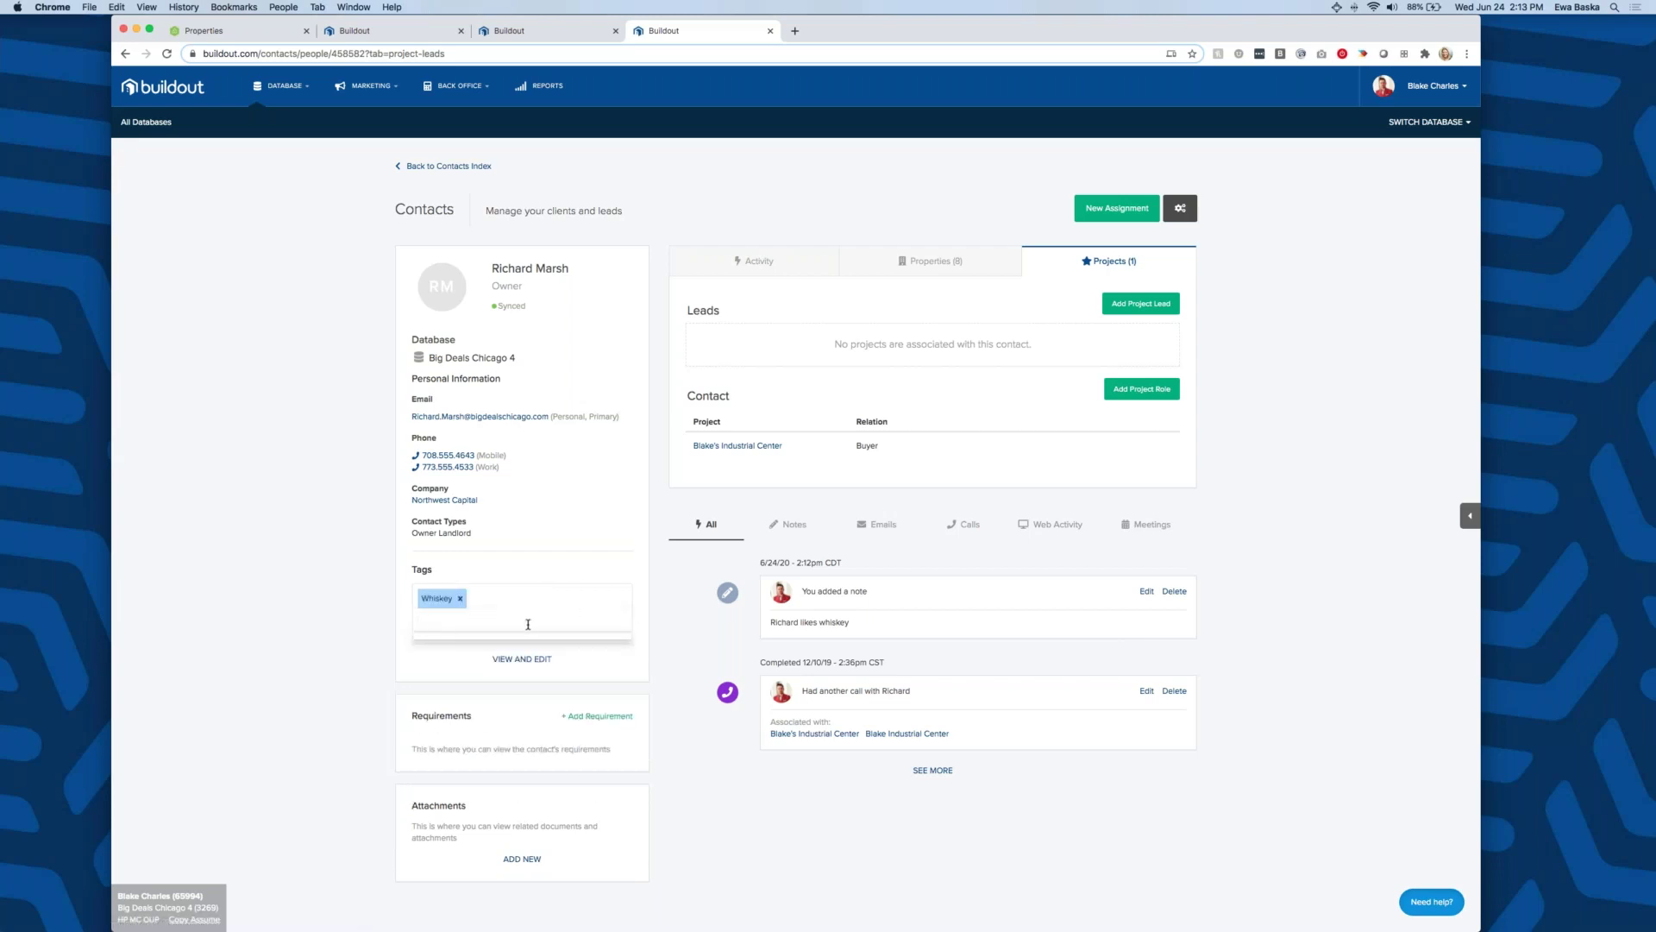
click(529, 644)
click(569, 578)
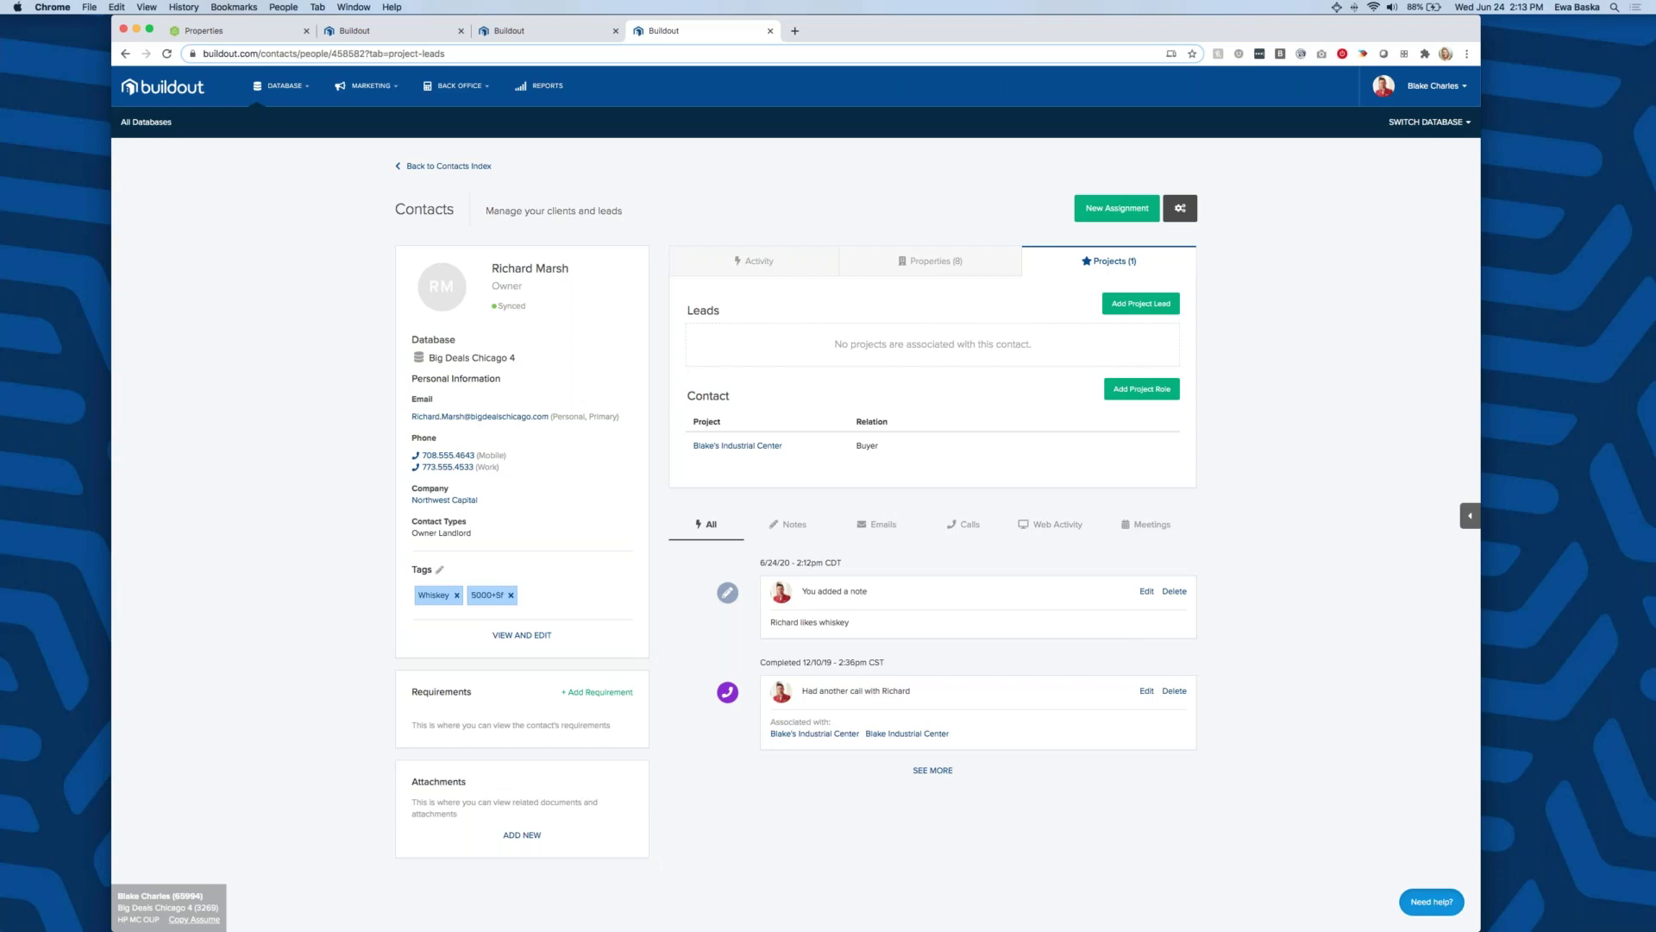
- Open the people contact database in a new browser tab and review its contact groups
click(293, 97)
super+click(293, 136)
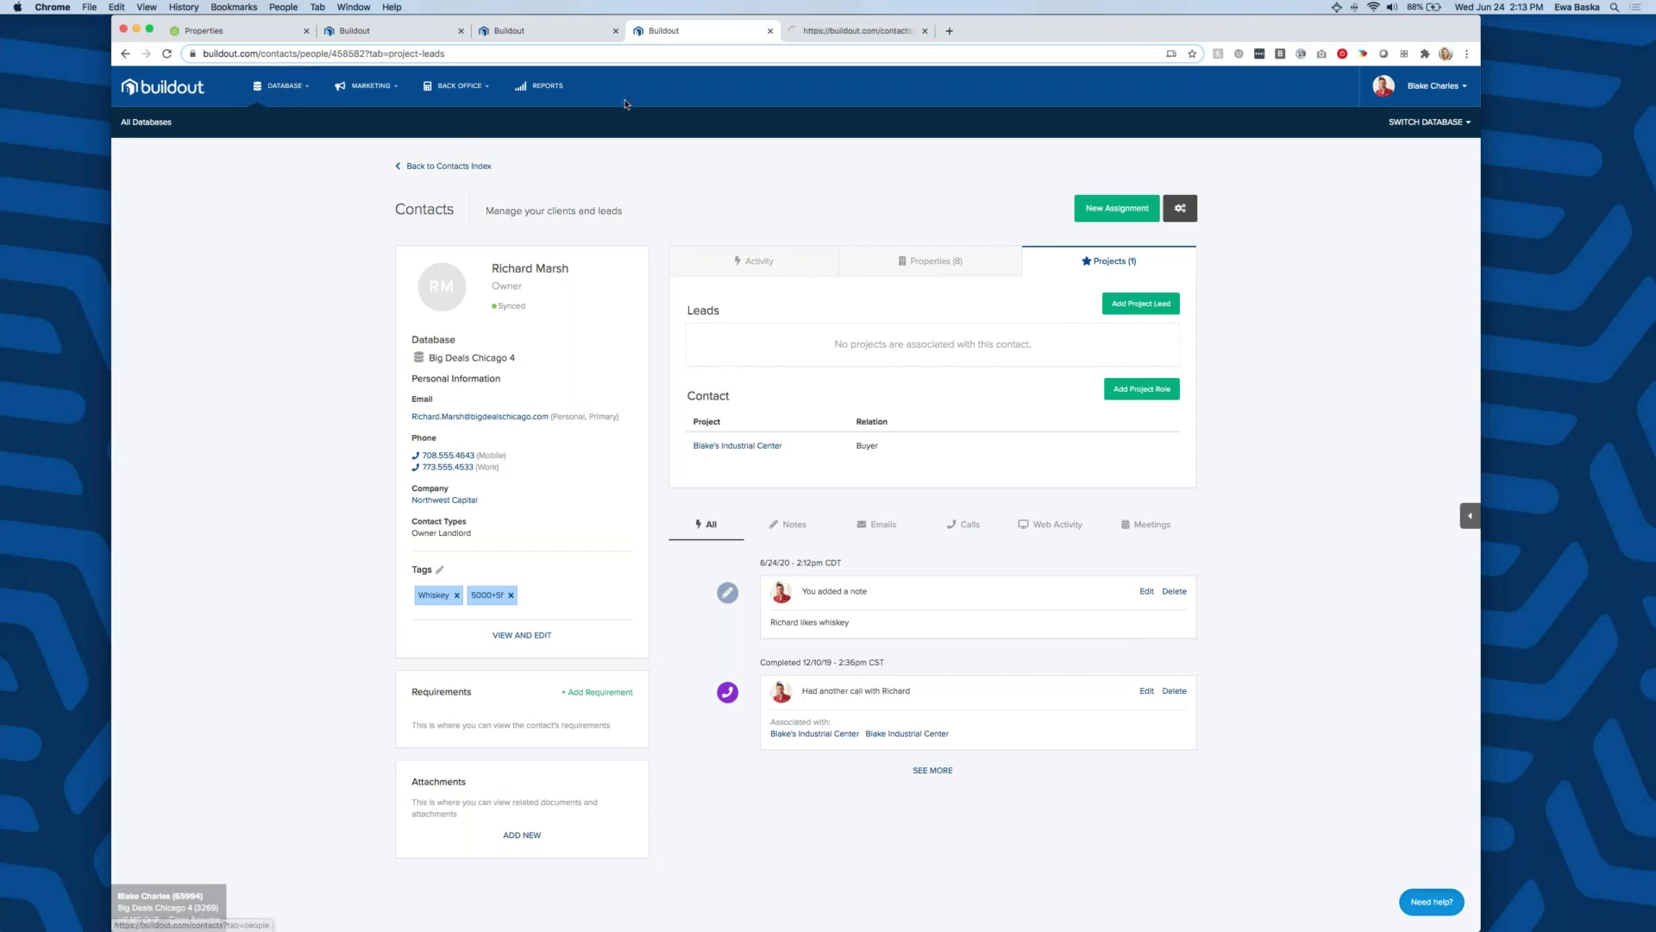
click(815, 32)
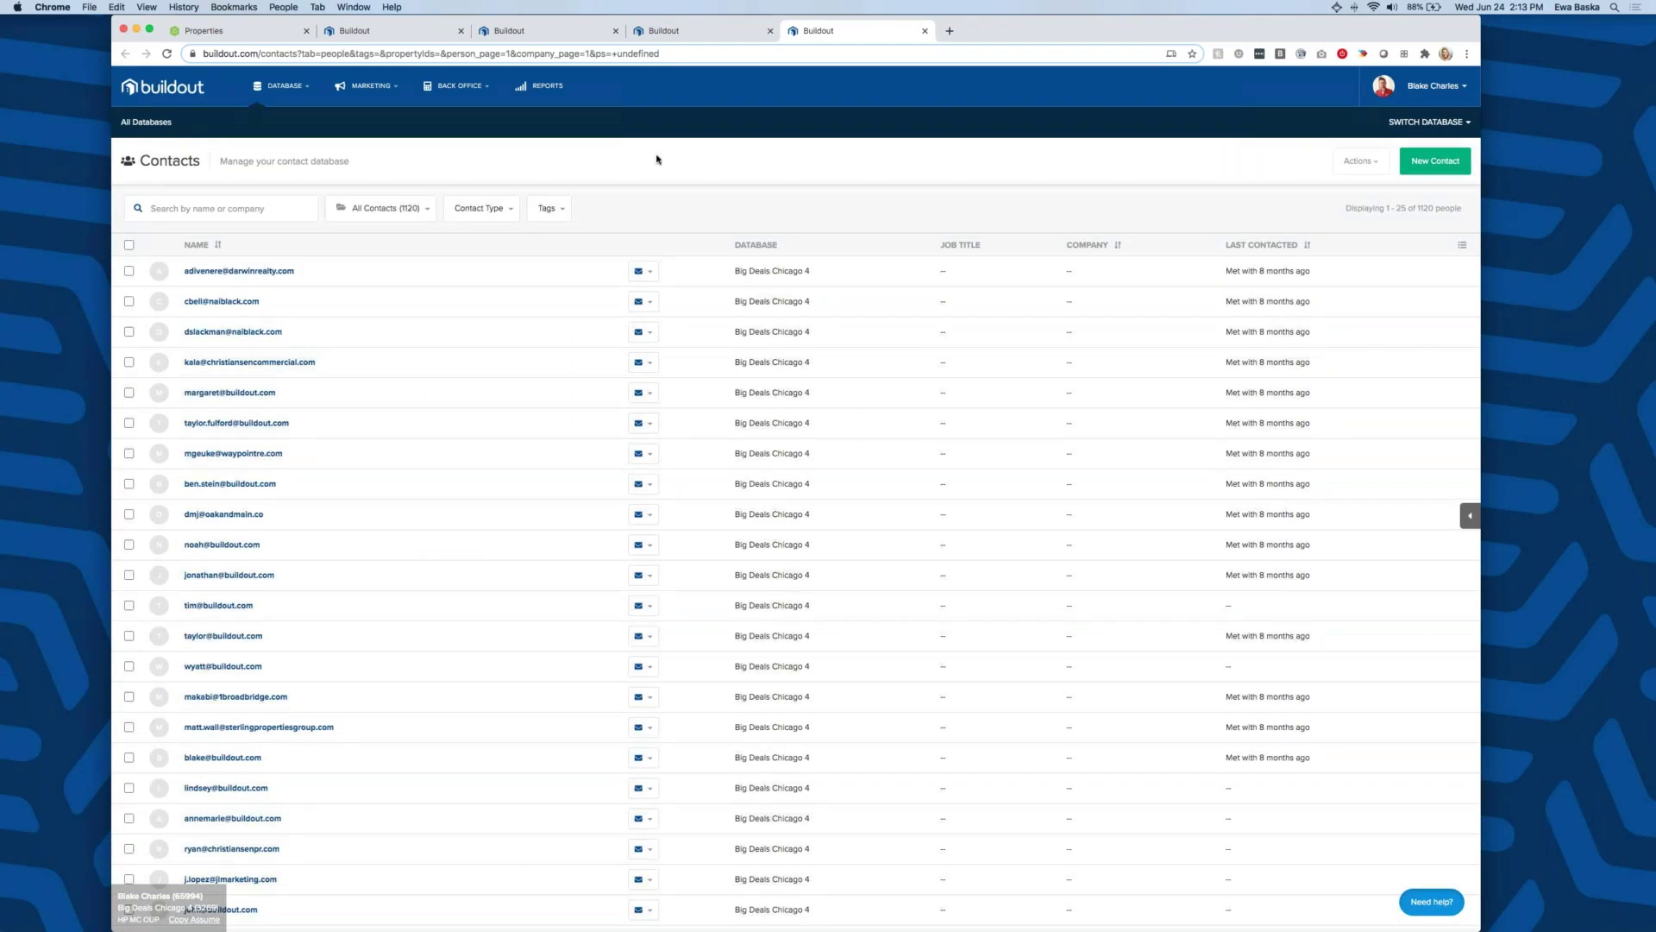
click(383, 209)
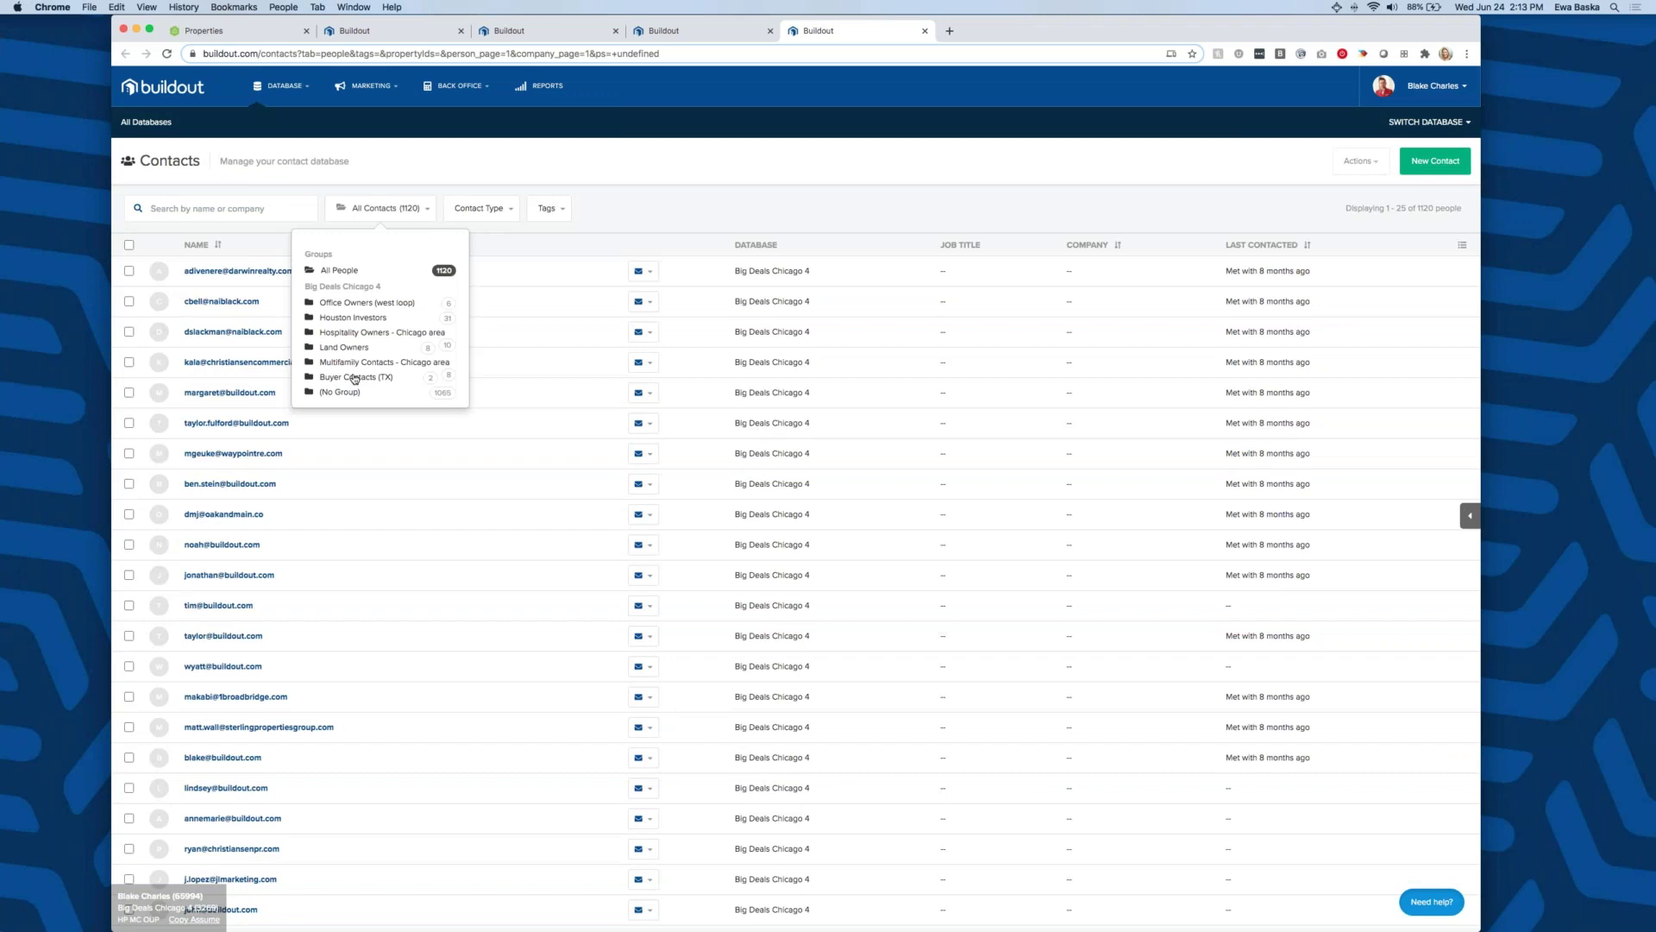
- Try filtering the contacts by the Buyer Agent contact type, and clear that filter
click(496, 221)
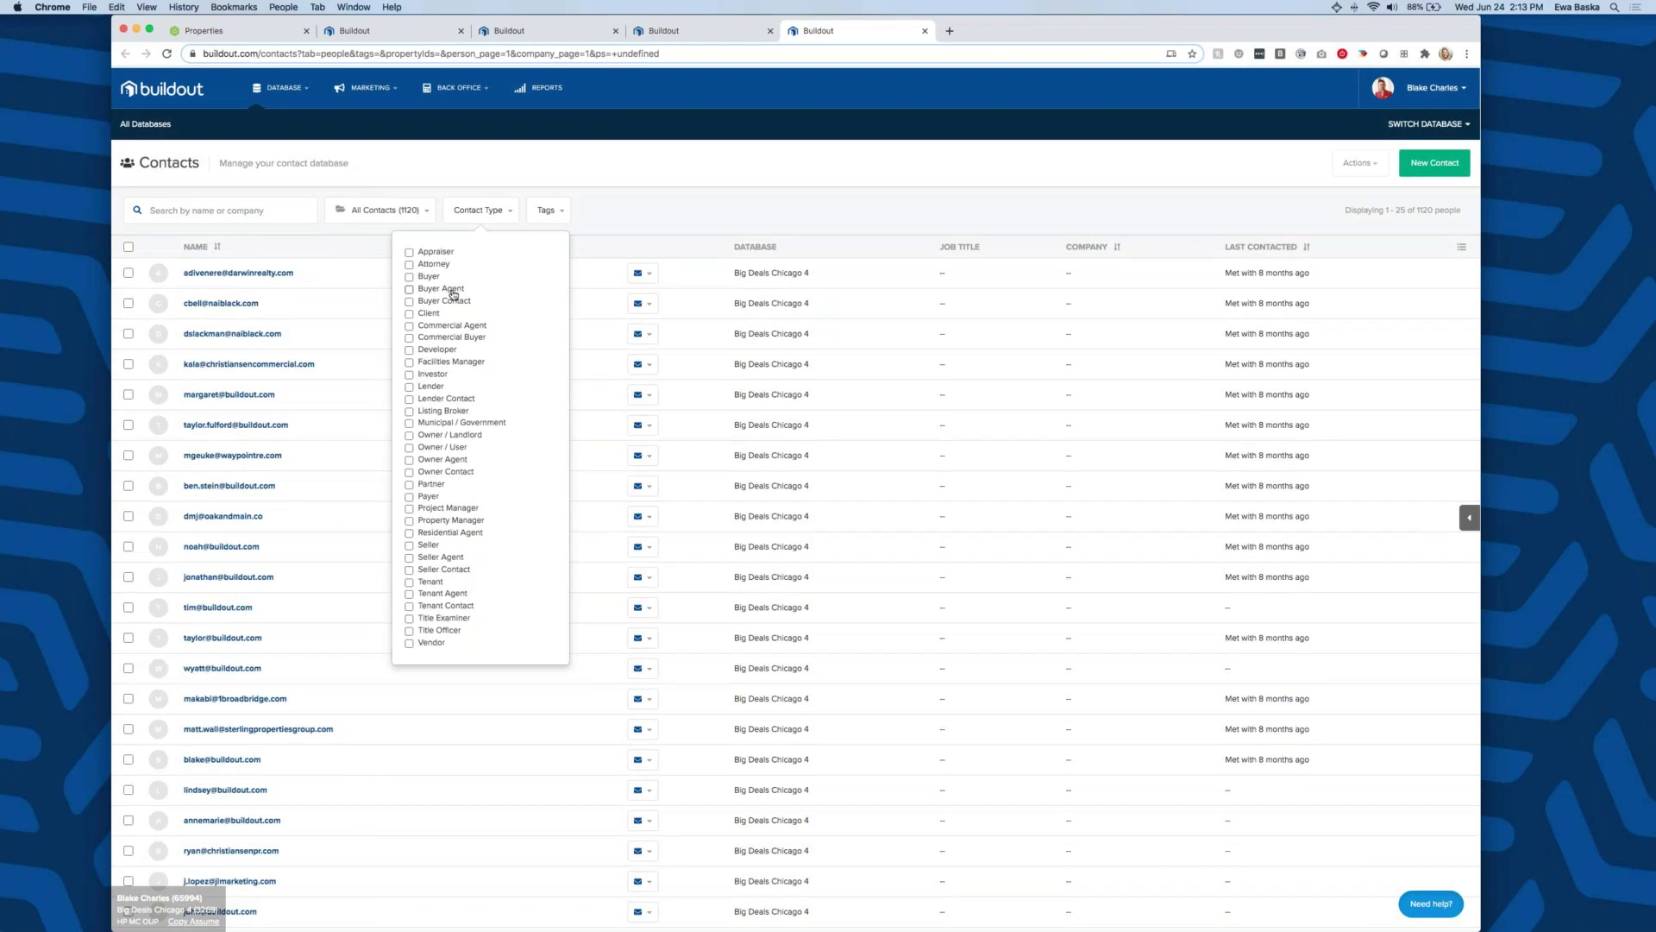
click(442, 288)
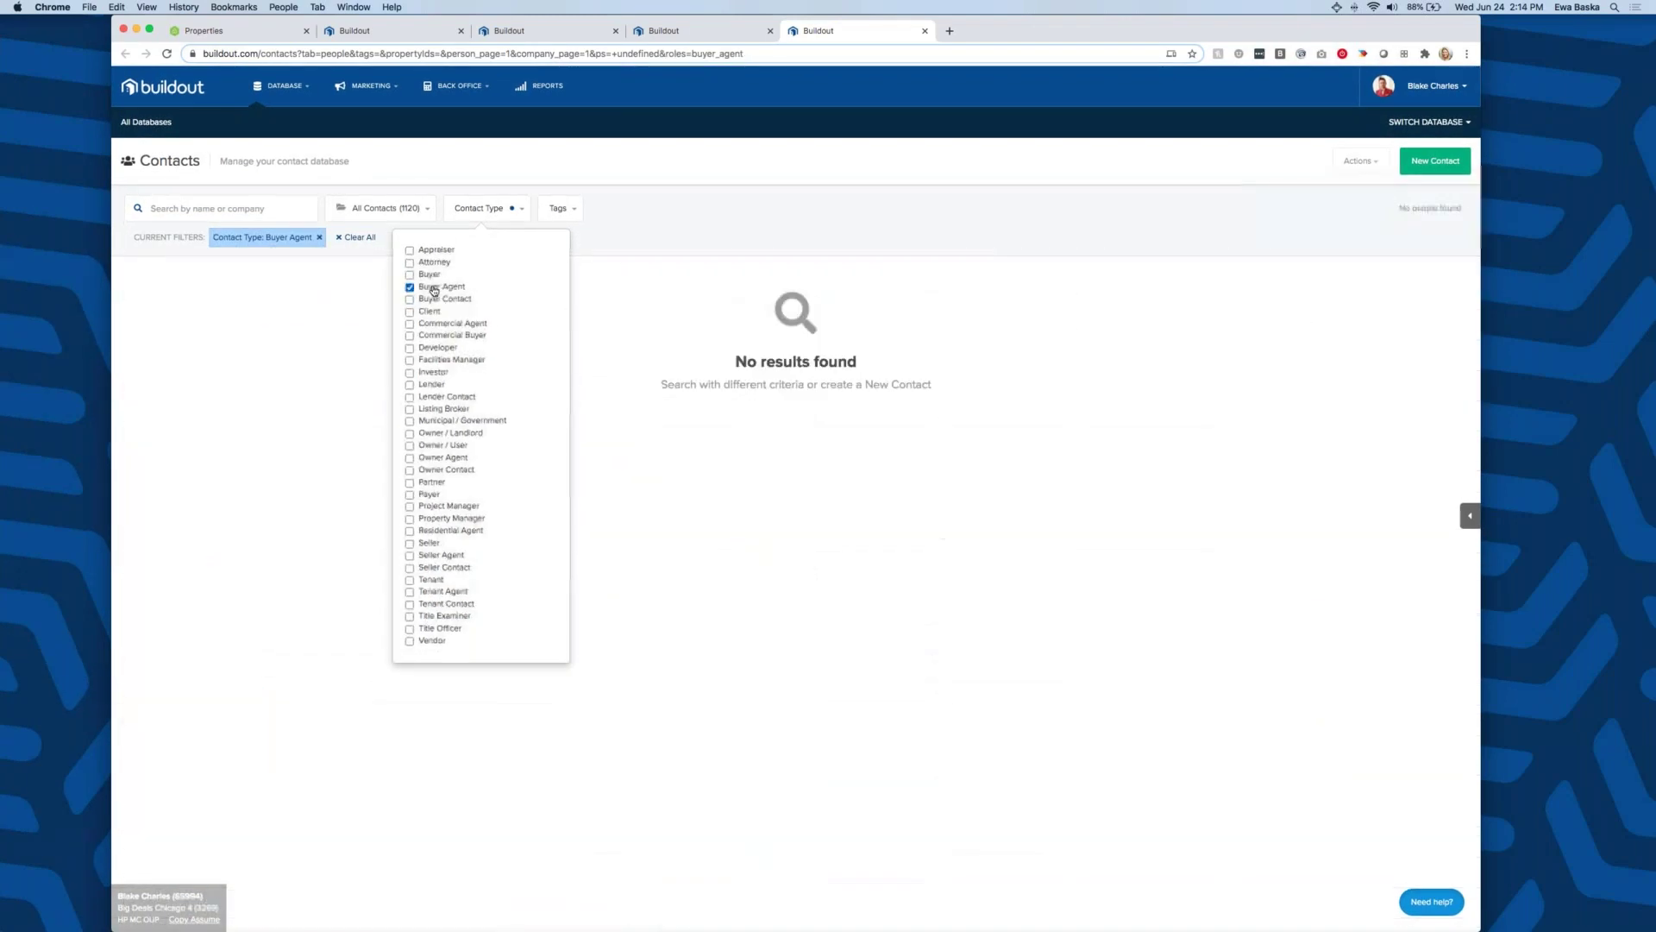
click(421, 286)
- Search the contact tags for whiskey and filter the contacts by that tag
click(554, 208)
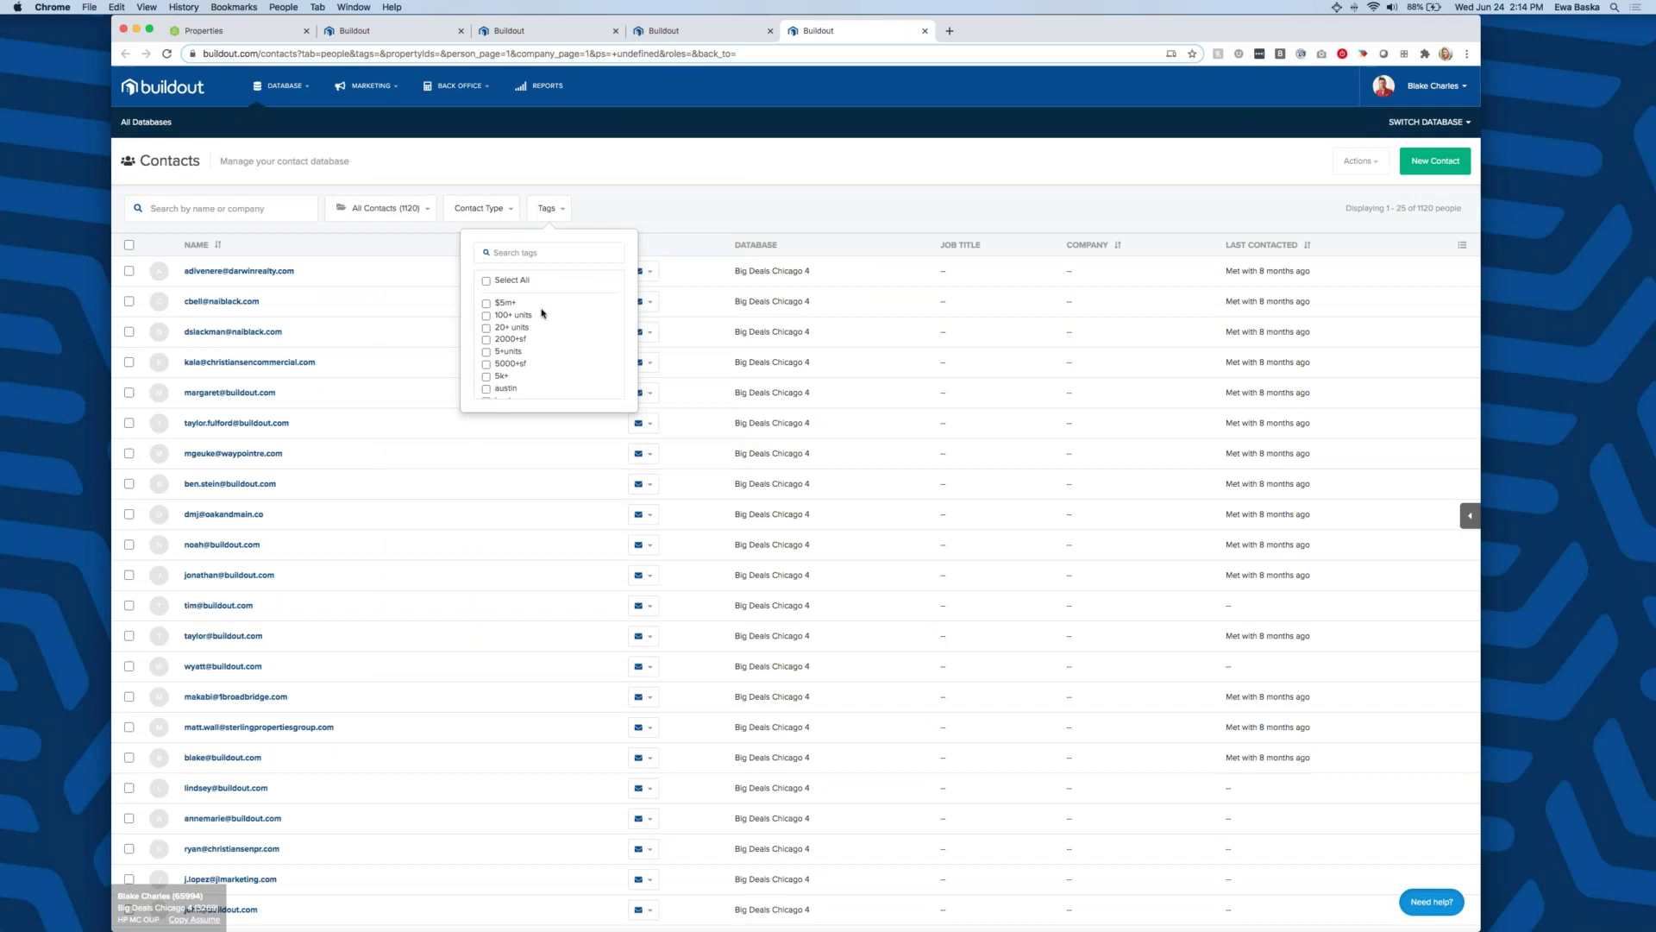
scroll(521, 355, down, 3)
scroll(540, 311, up, 3)
click(534, 253)
text(whiskey)
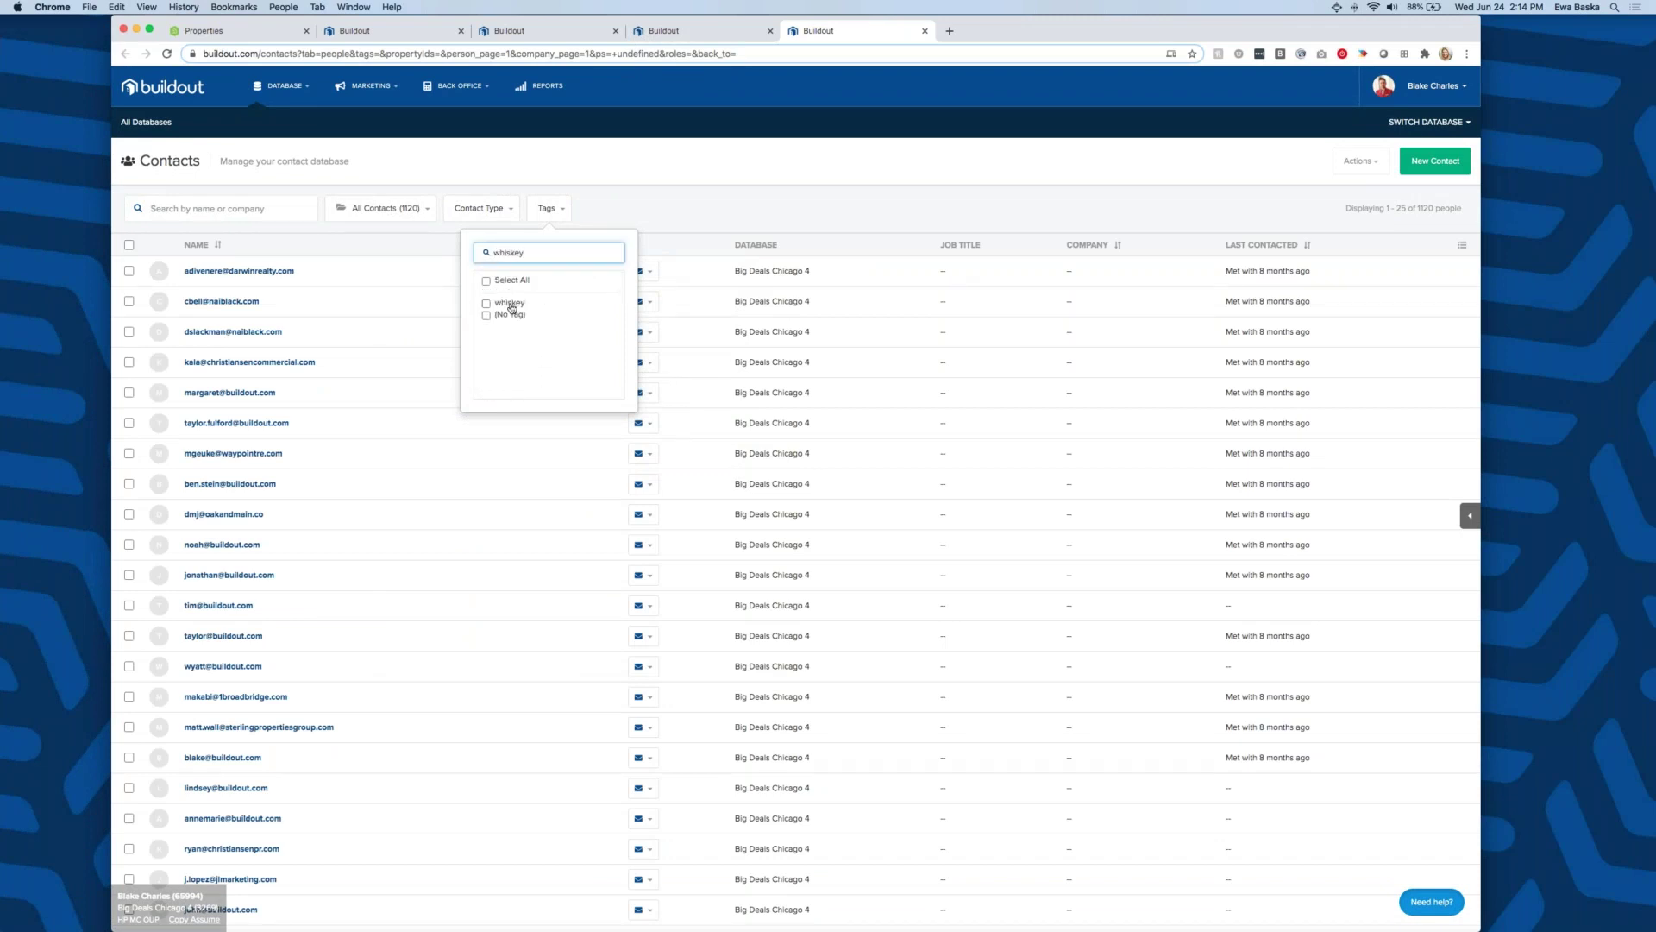
click(487, 303)
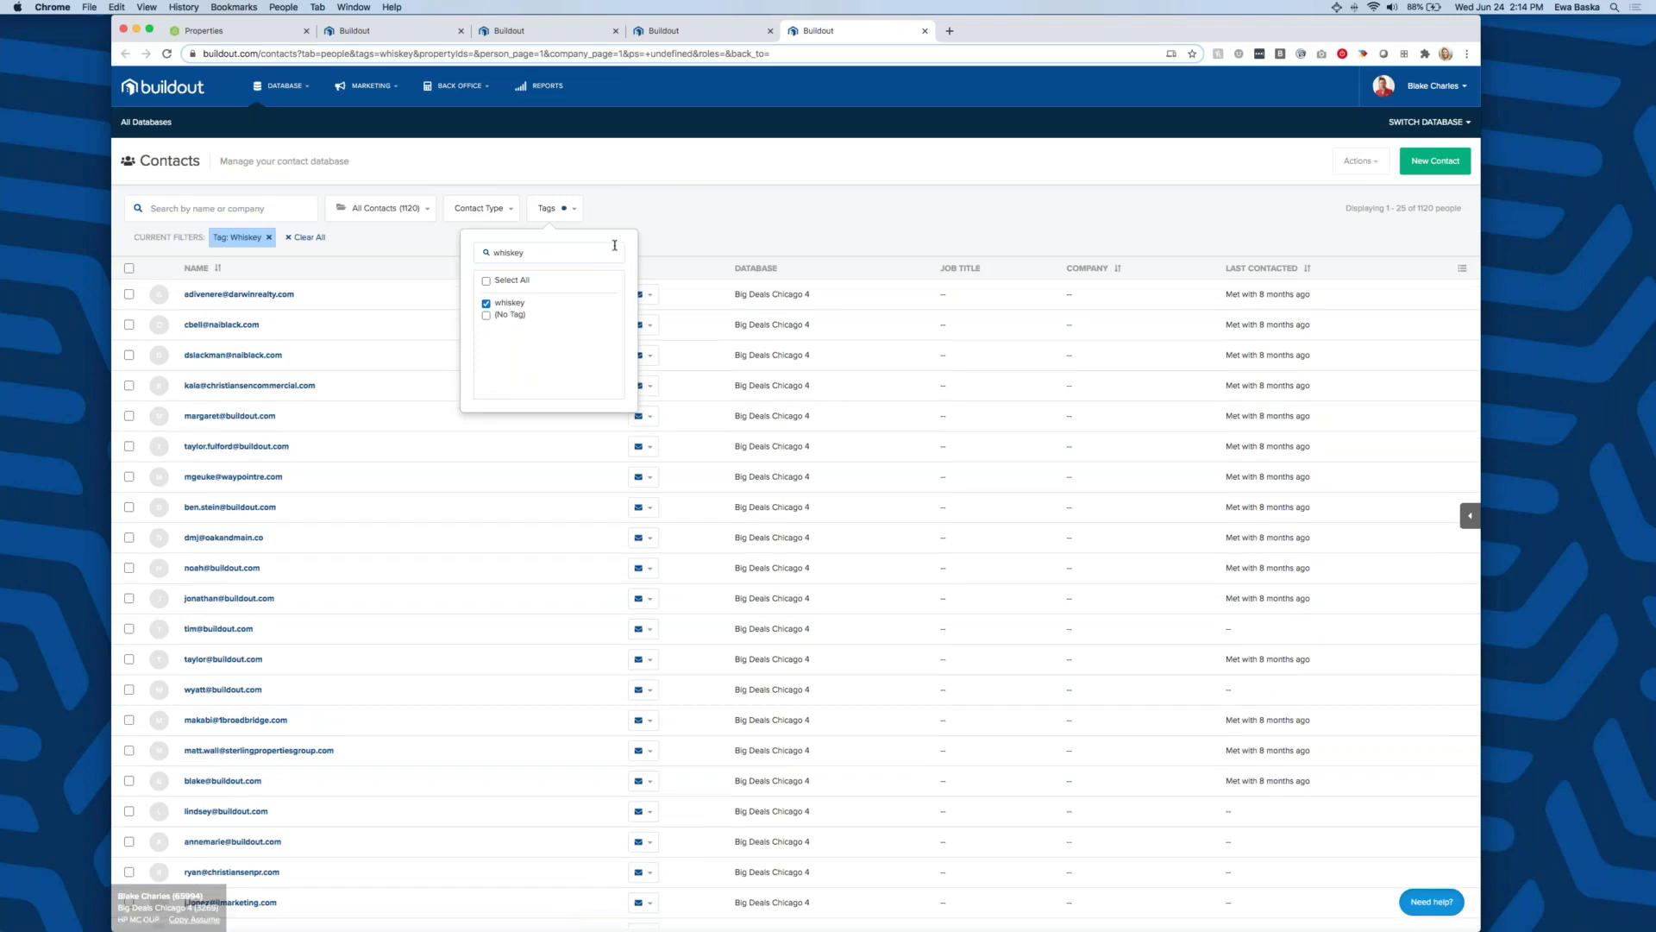
click(658, 222)
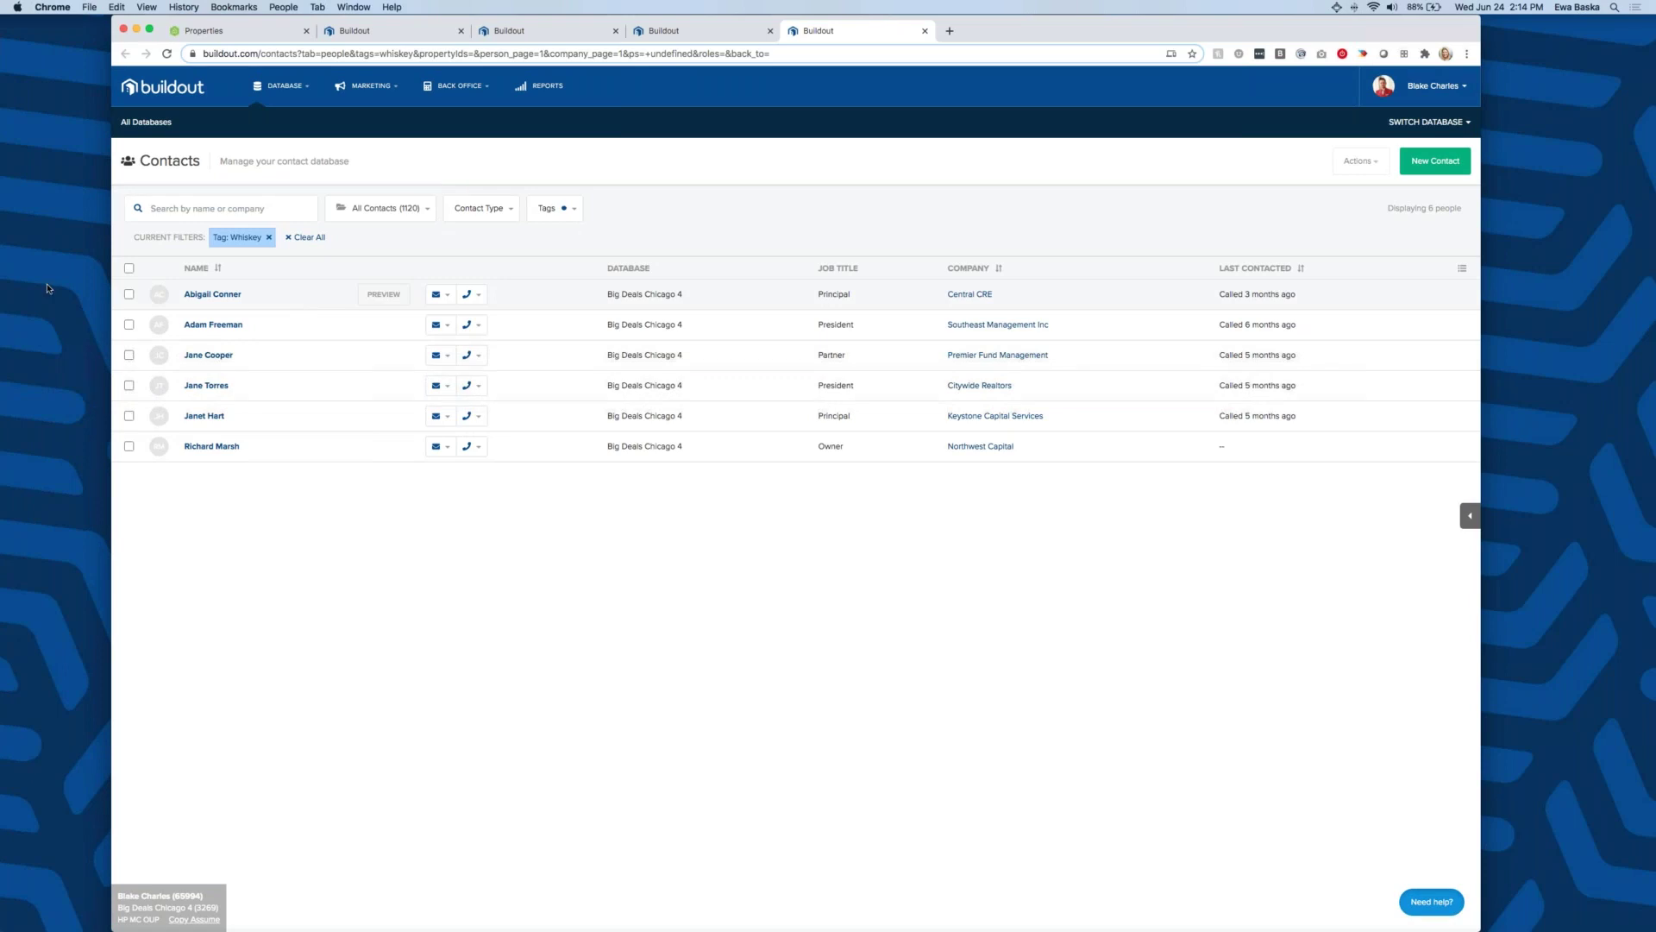
- Try creating tasks of type Other for all the Whiskey-tagged contacts, and close the task form without saving
click(128, 268)
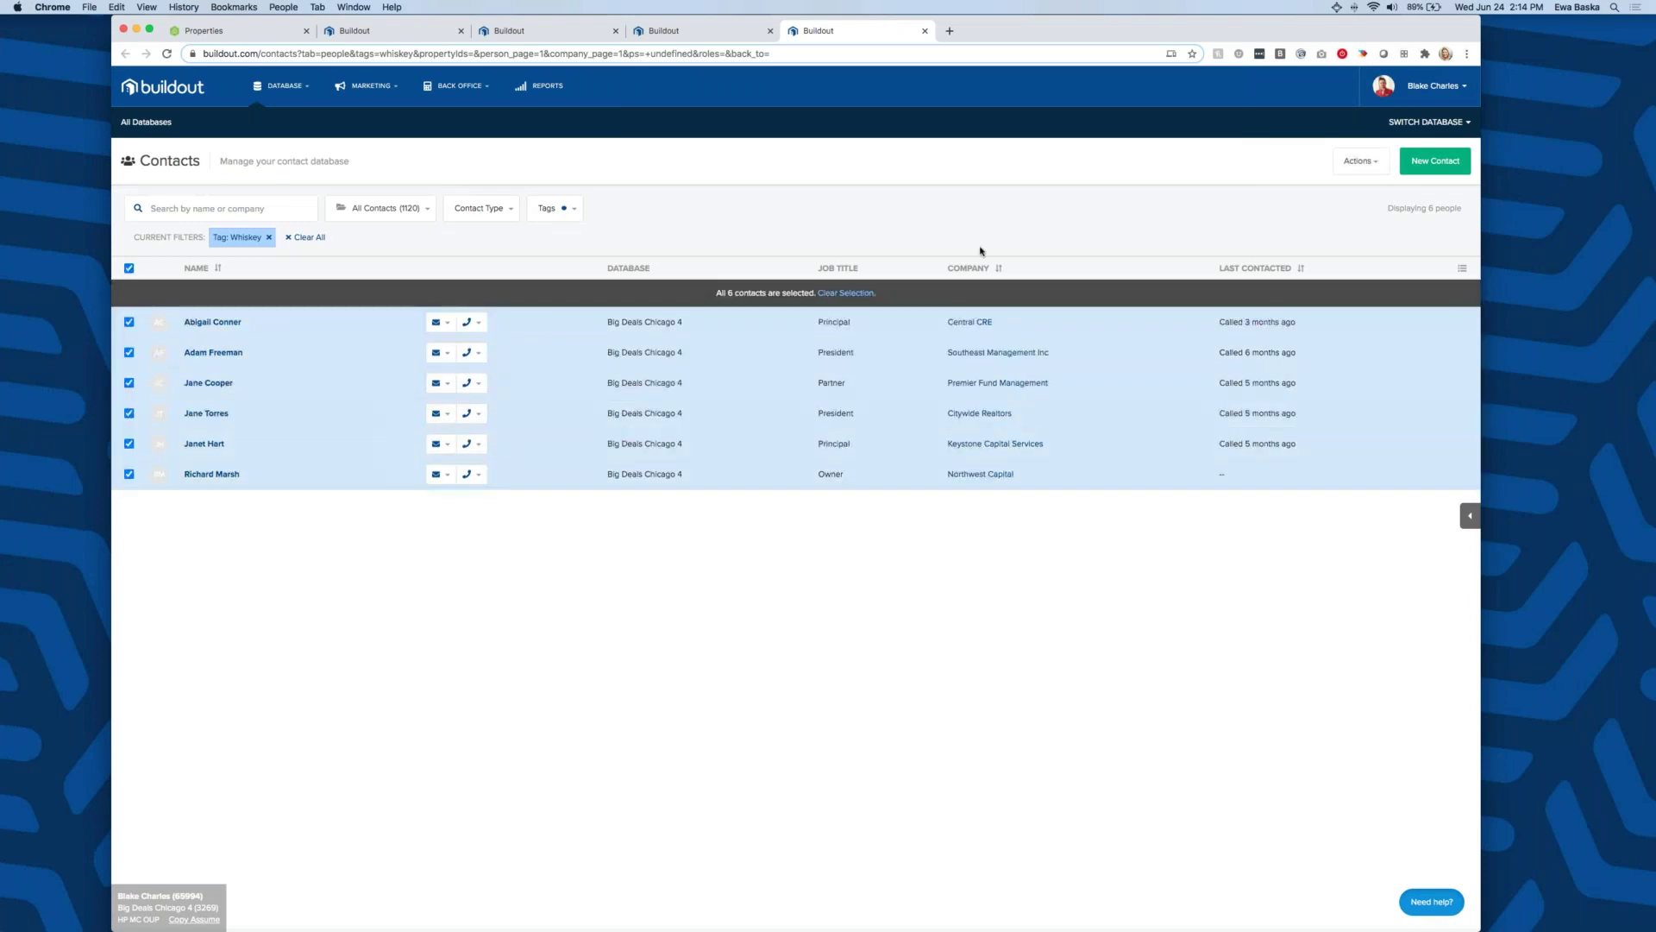
click(1351, 168)
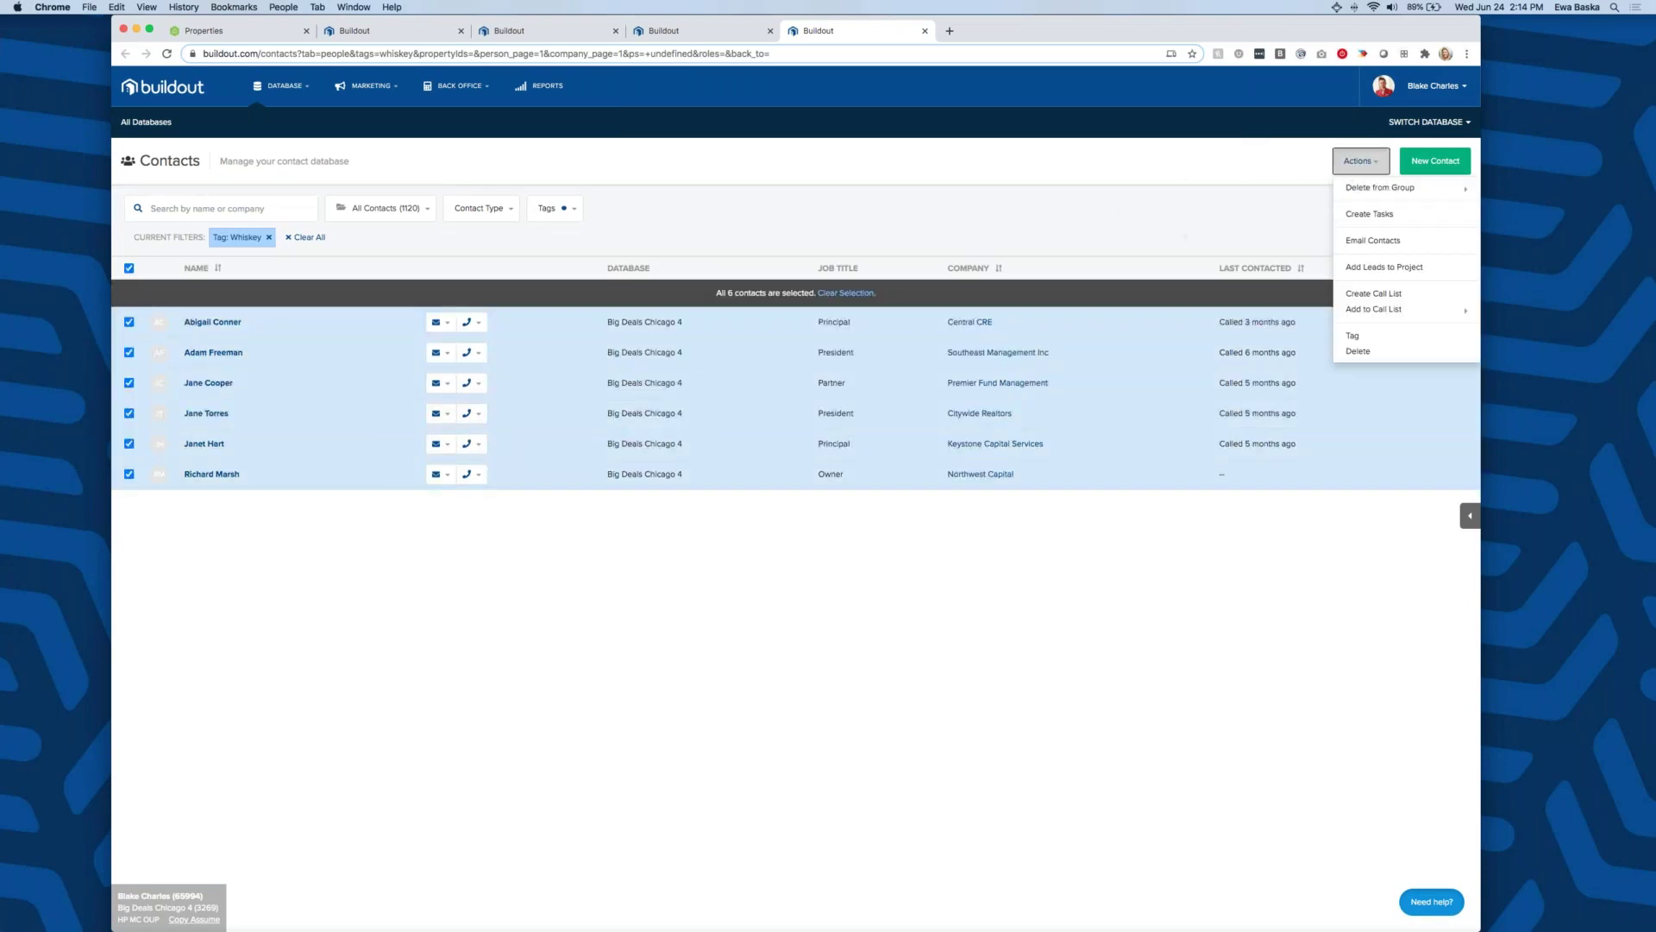
click(1368, 215)
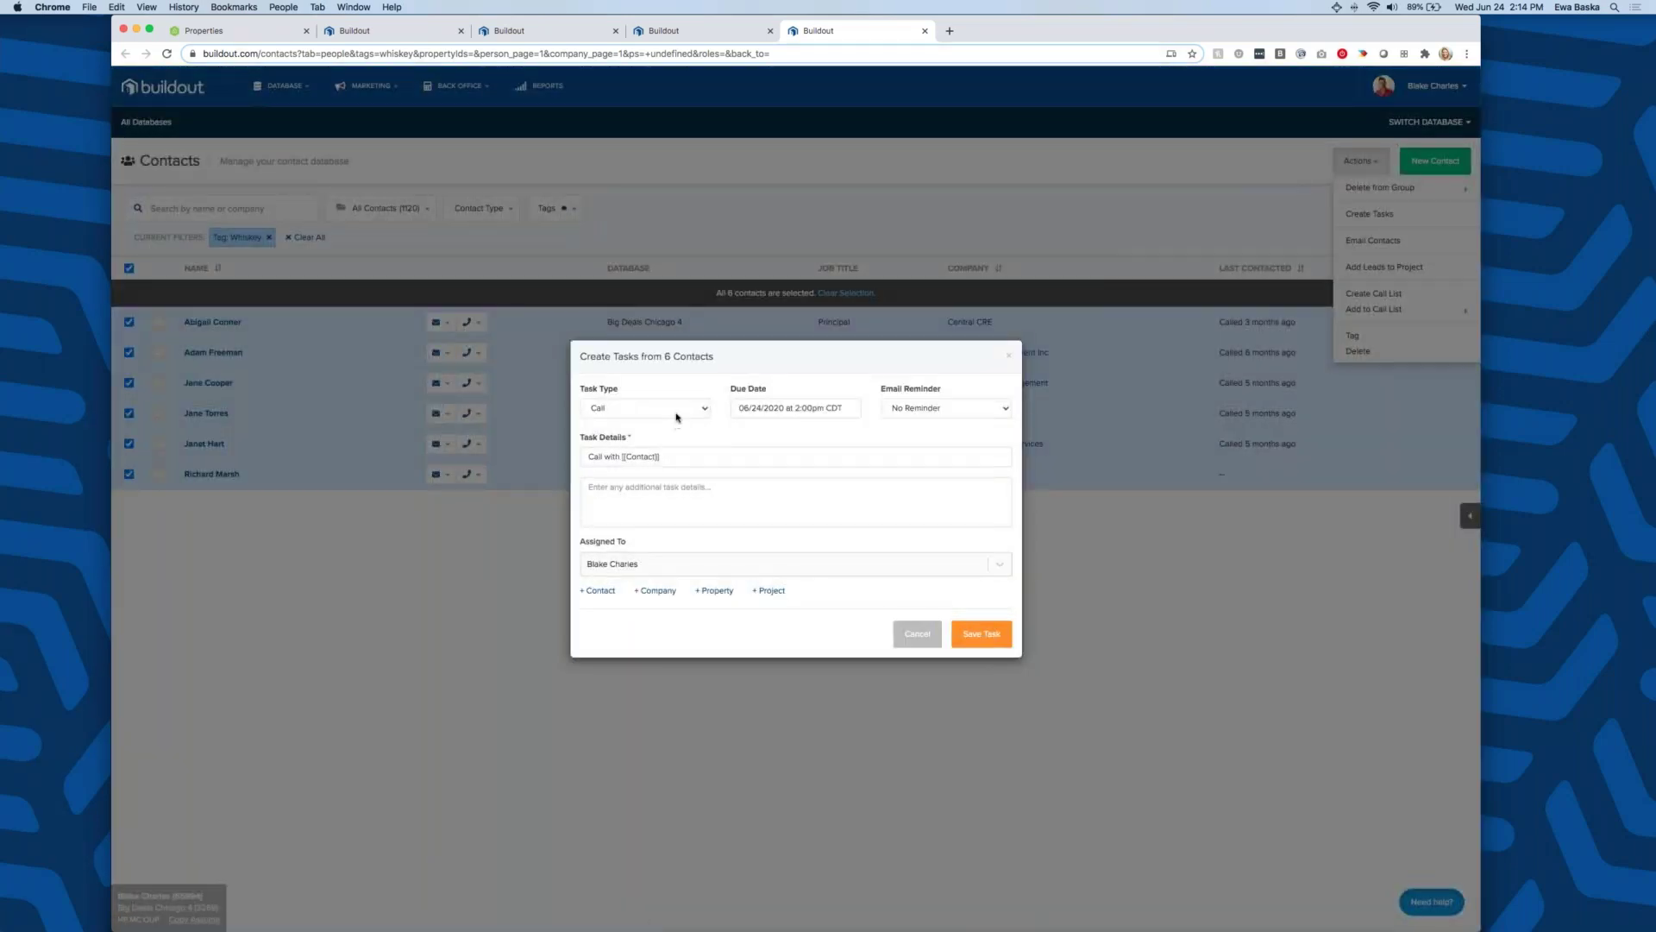
click(676, 411)
click(678, 432)
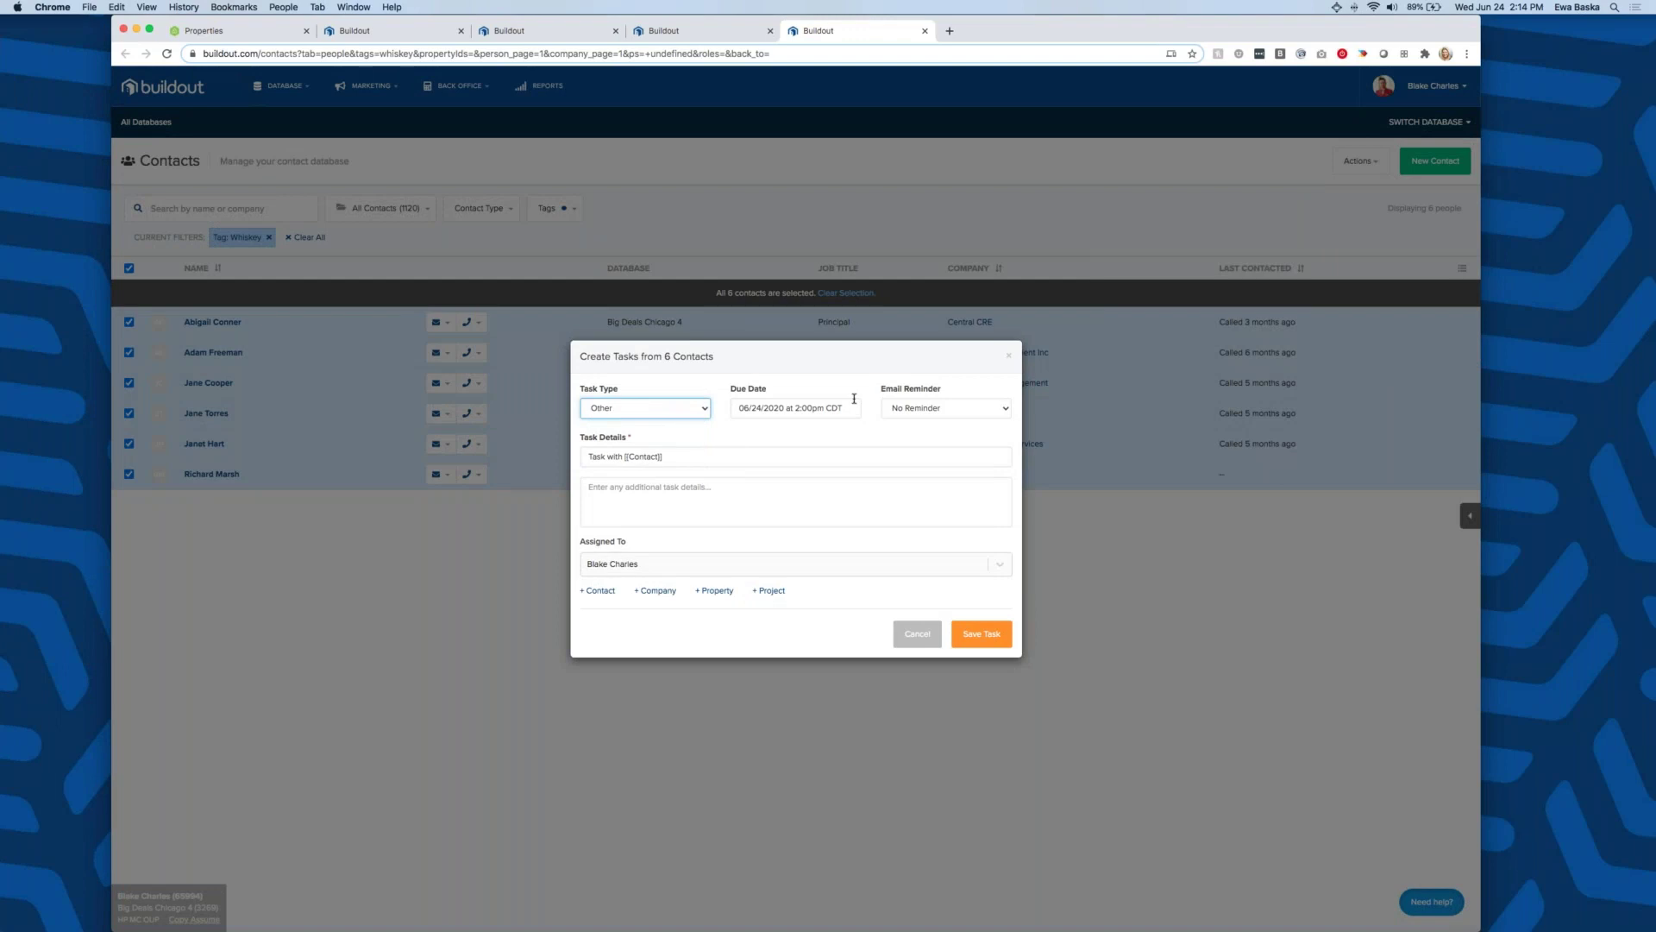
click(1008, 355)
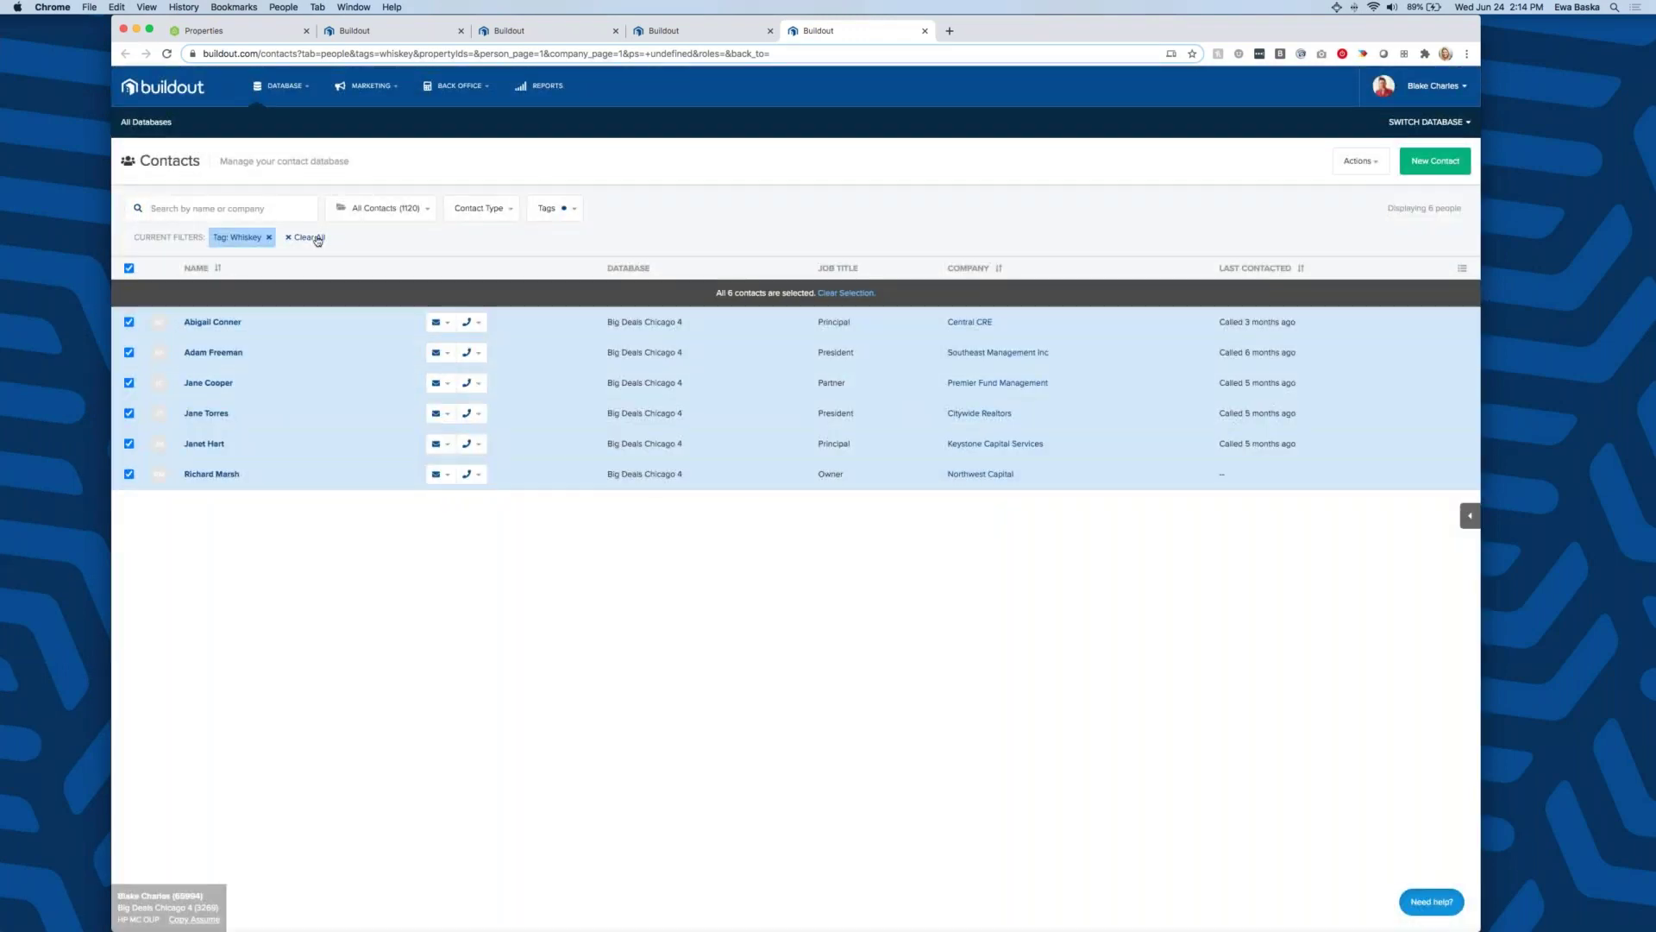
- Clear the Whiskey tag filter and show only the contacts in the Land Owners group
click(312, 238)
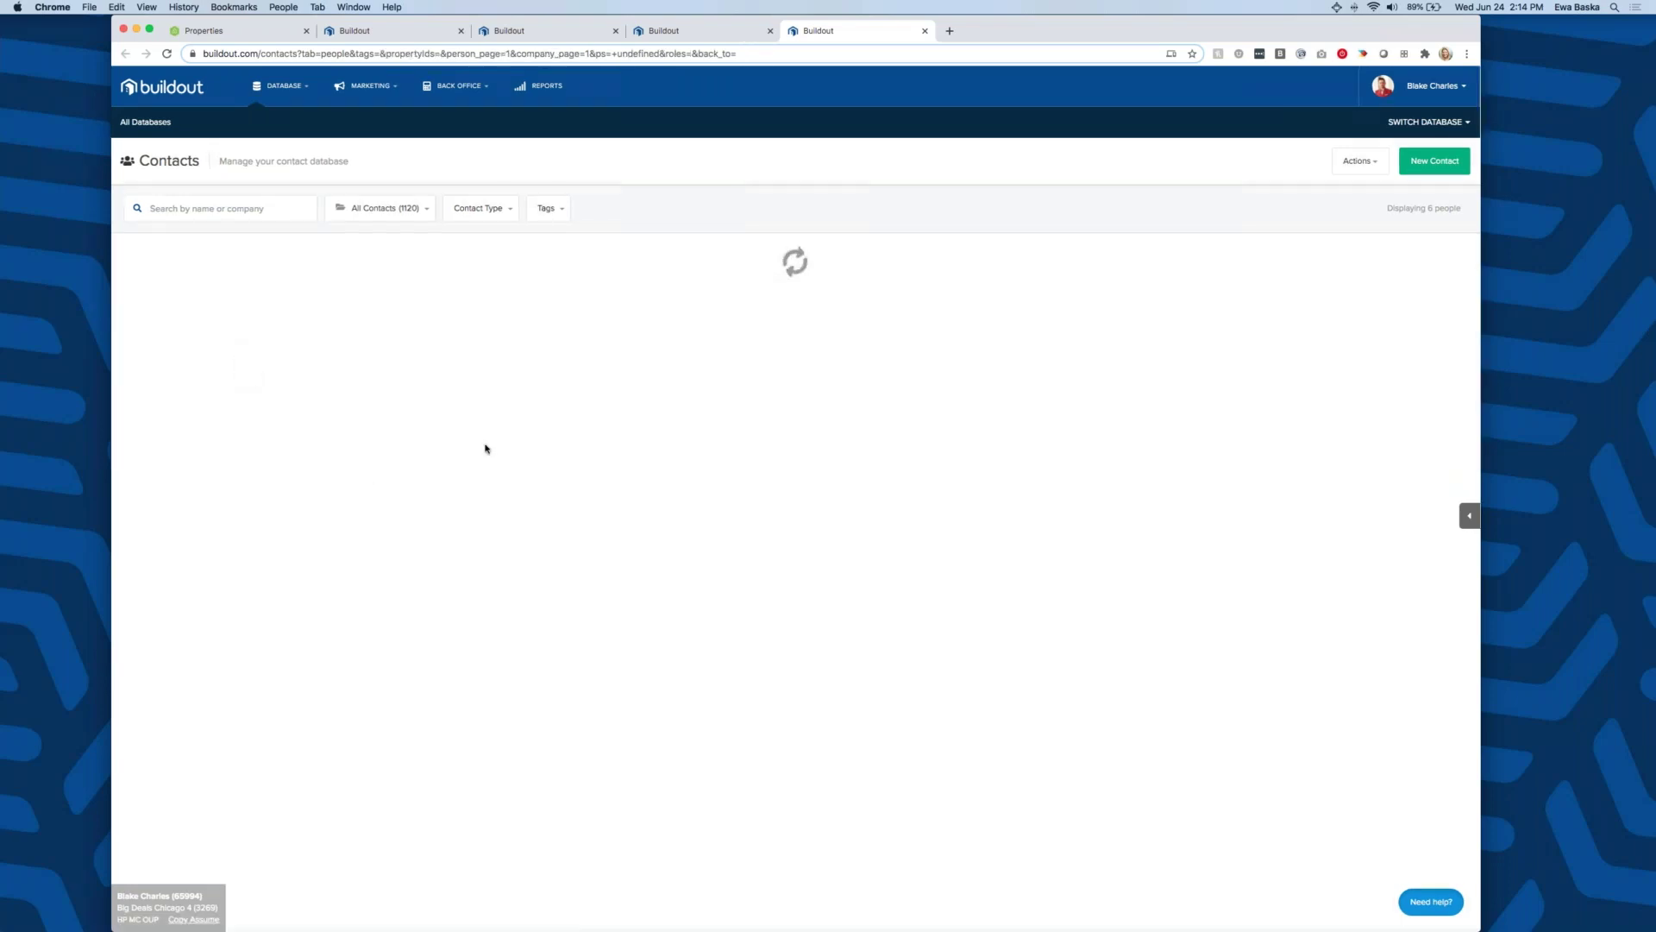
click(404, 211)
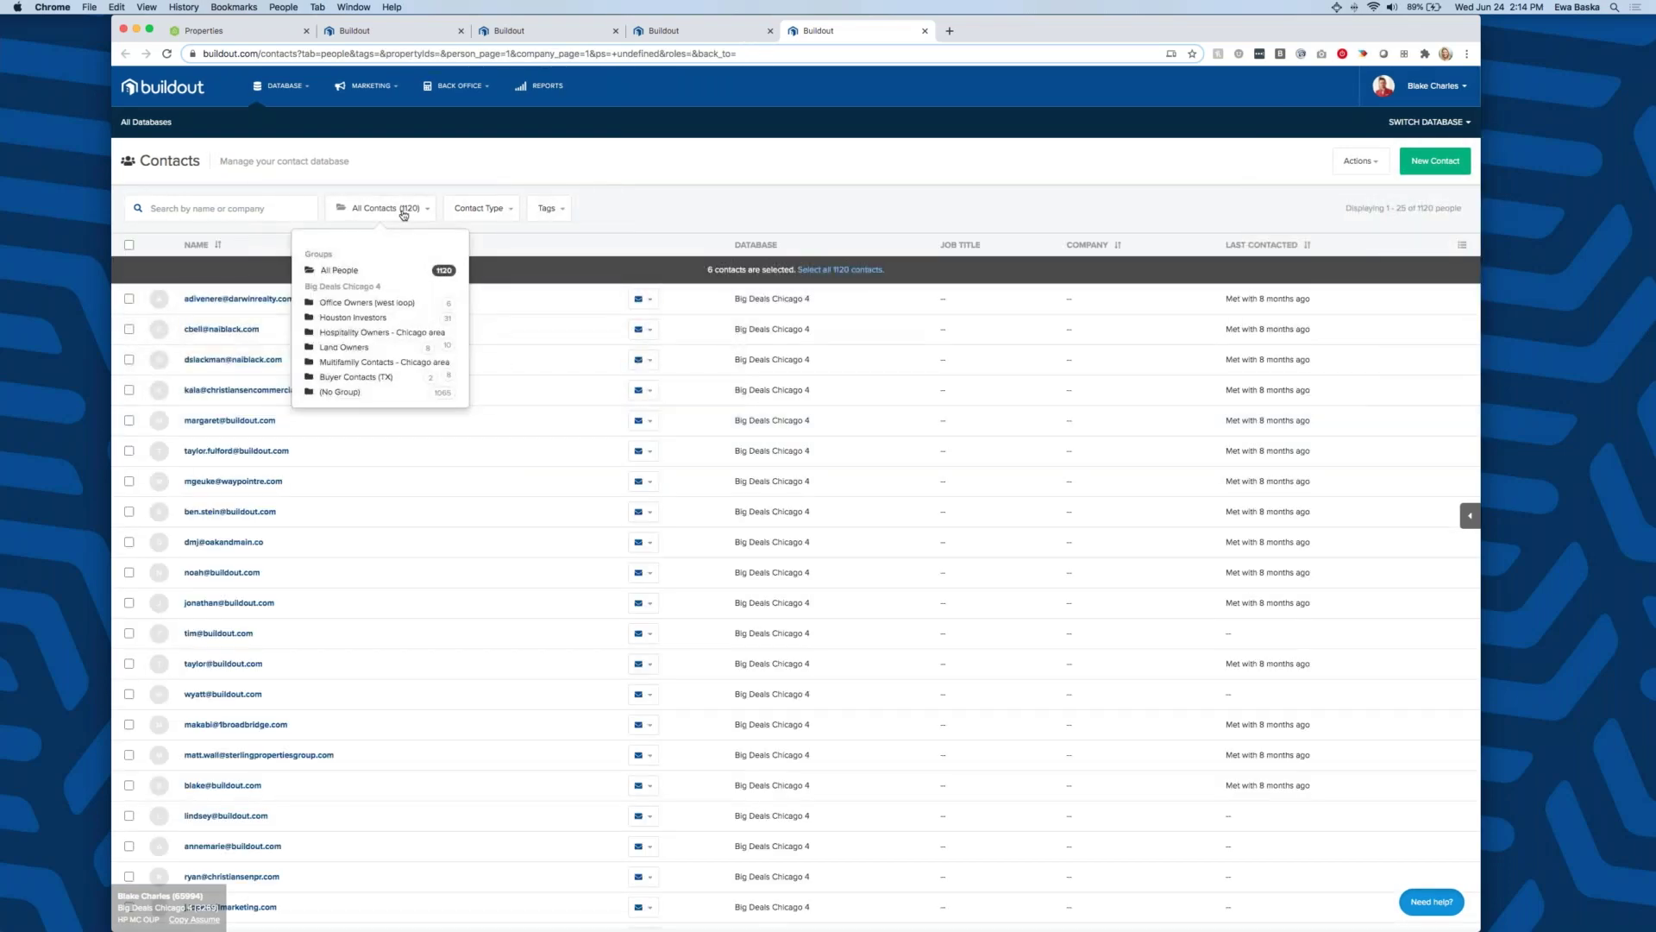
click(376, 349)
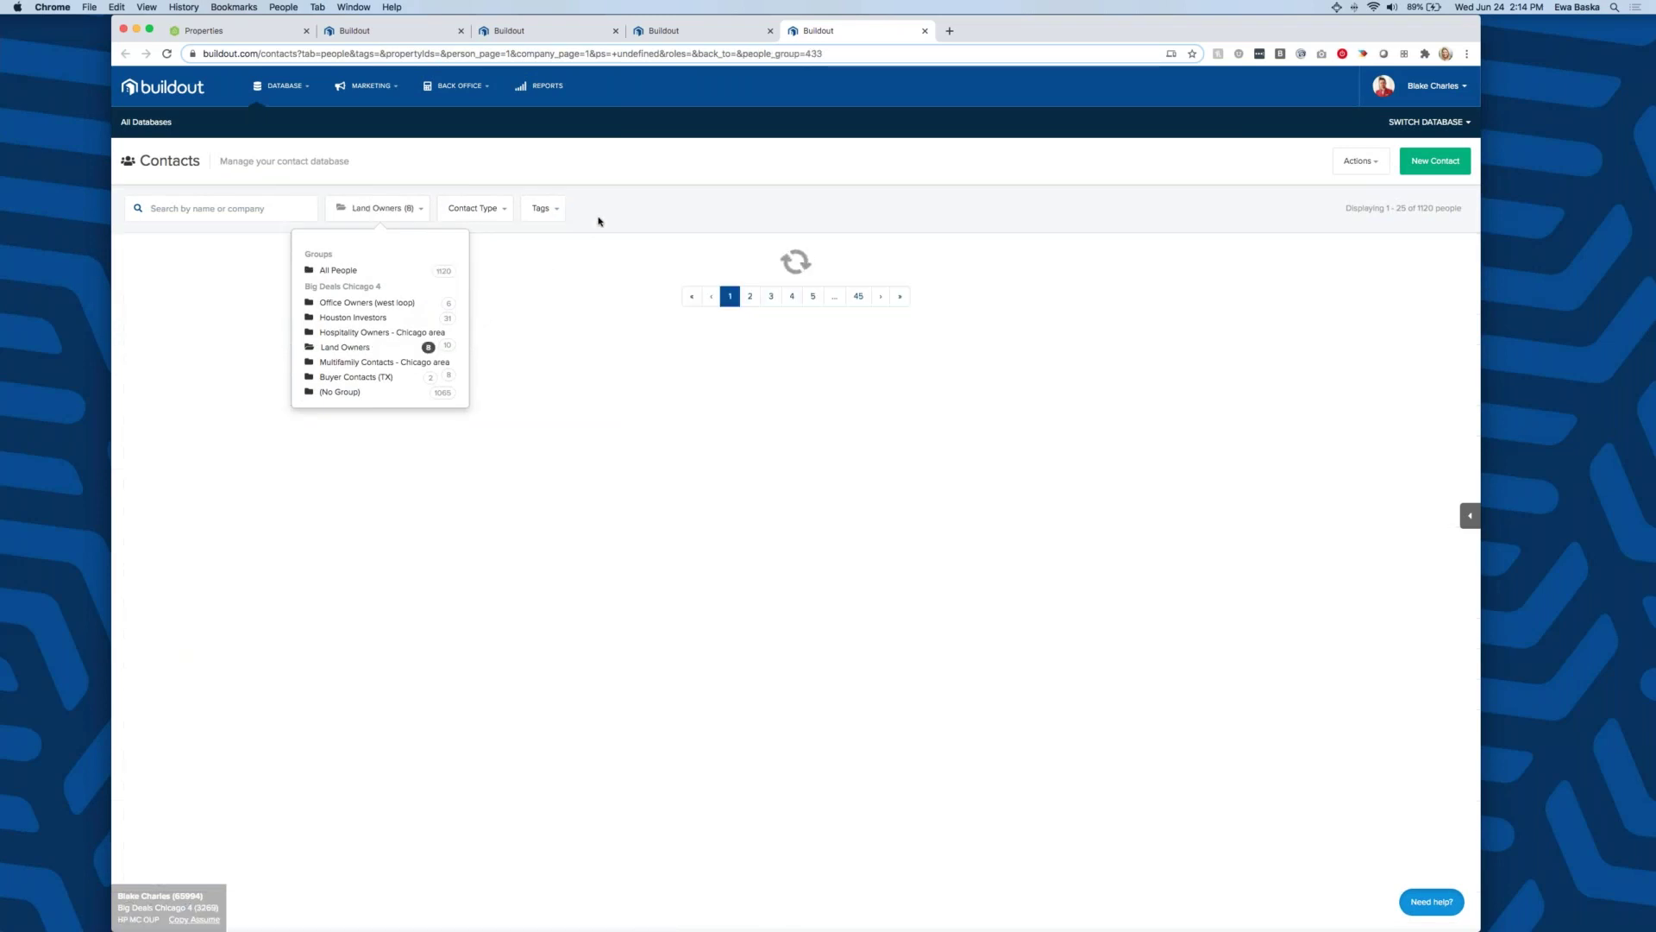
click(226, 272)
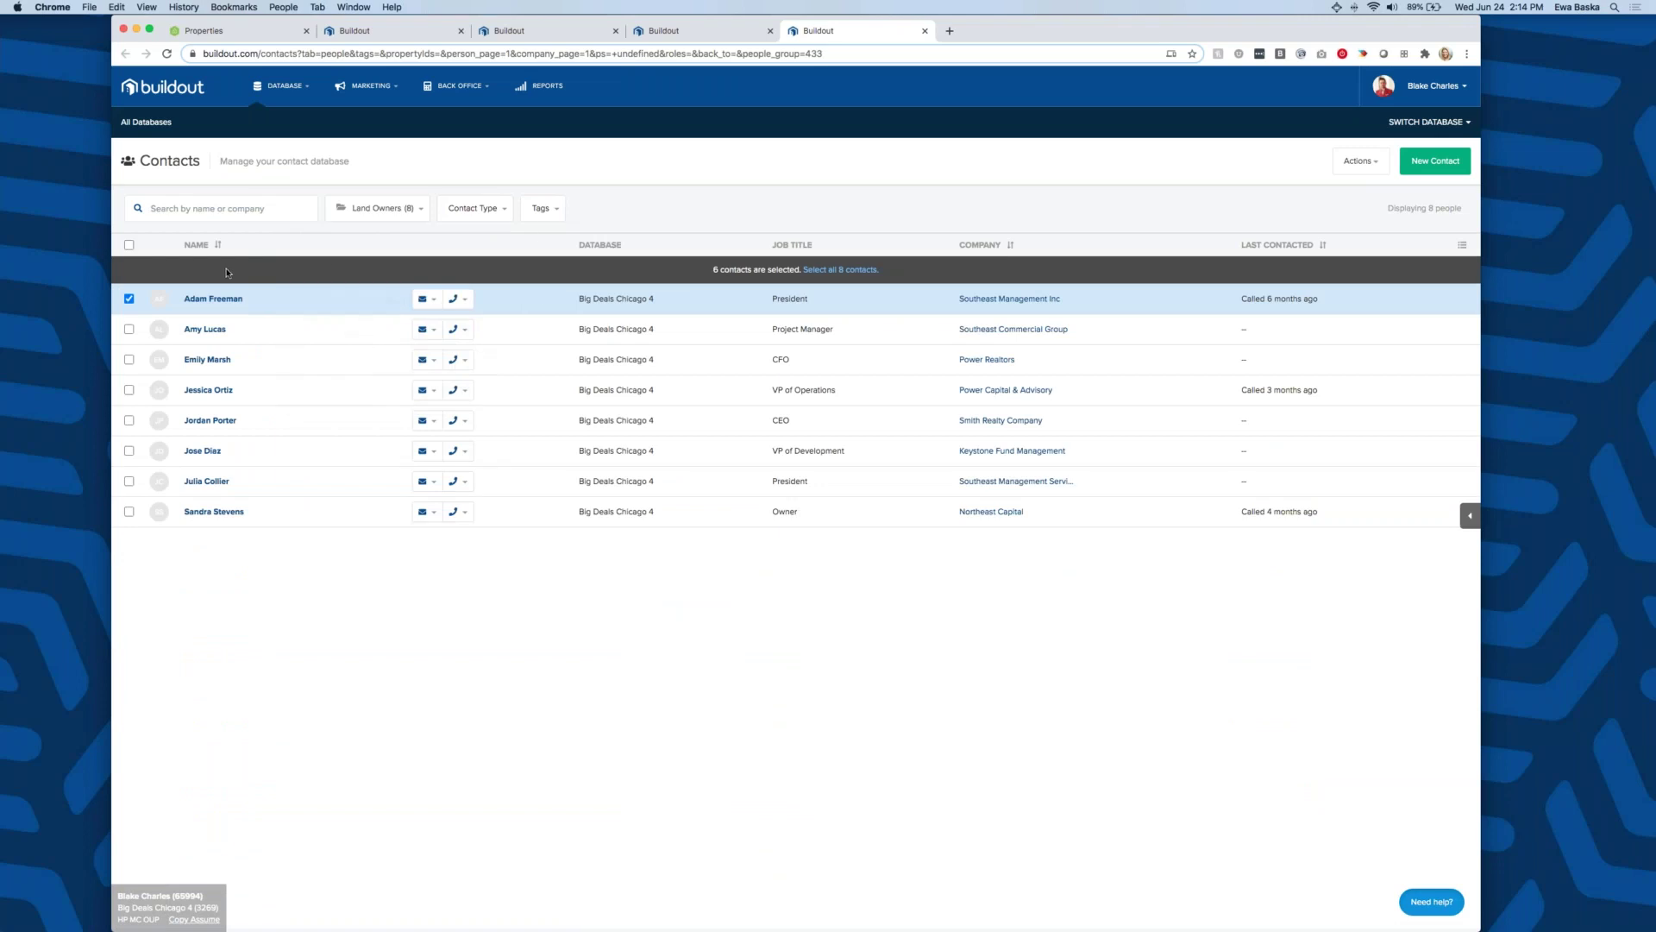
- Start a call list from all Land Owners contacts, naming it with the assignee's first name in possessive form plus "Industrial Park"
click(129, 245)
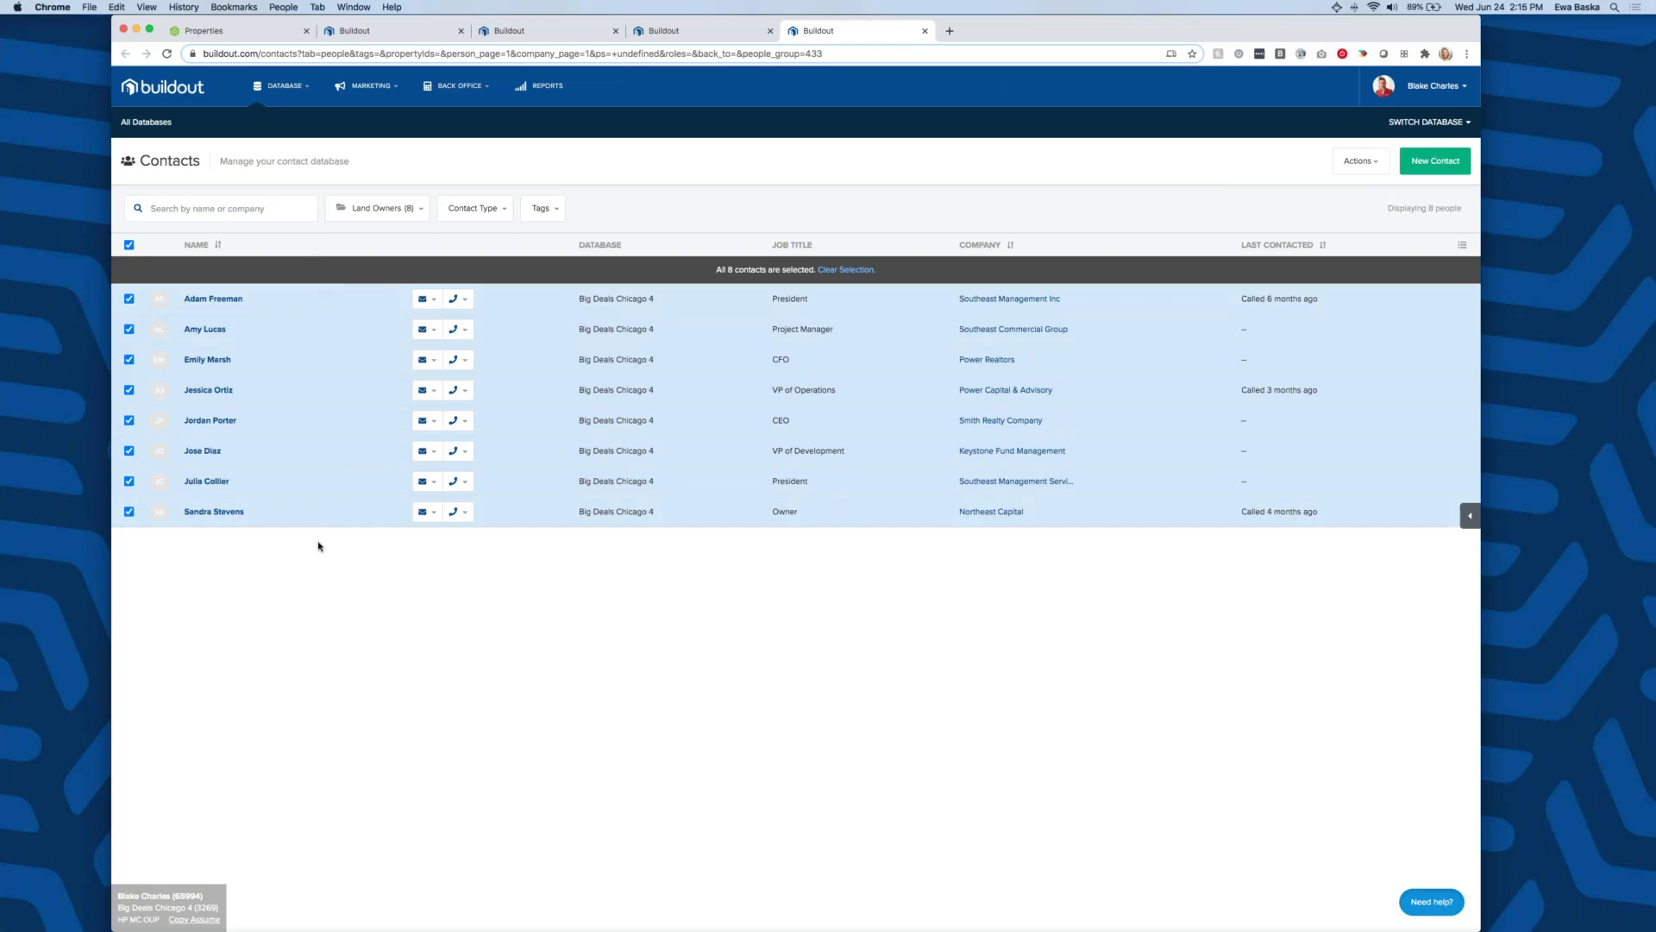
click(1354, 161)
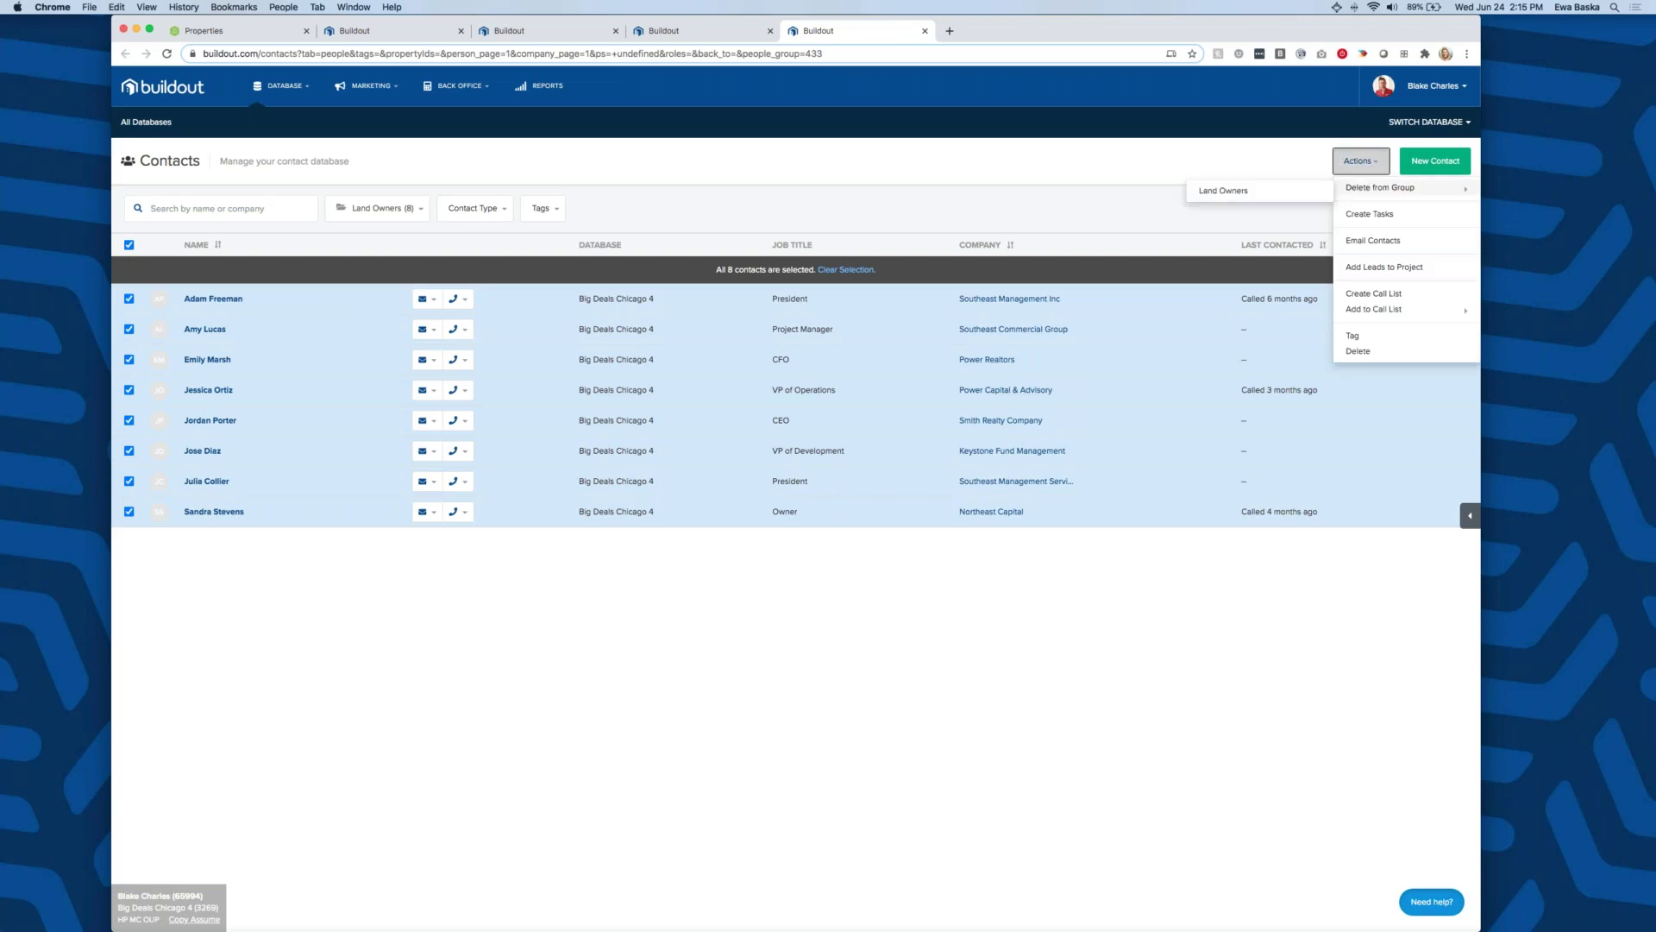
click(1378, 294)
click(869, 397)
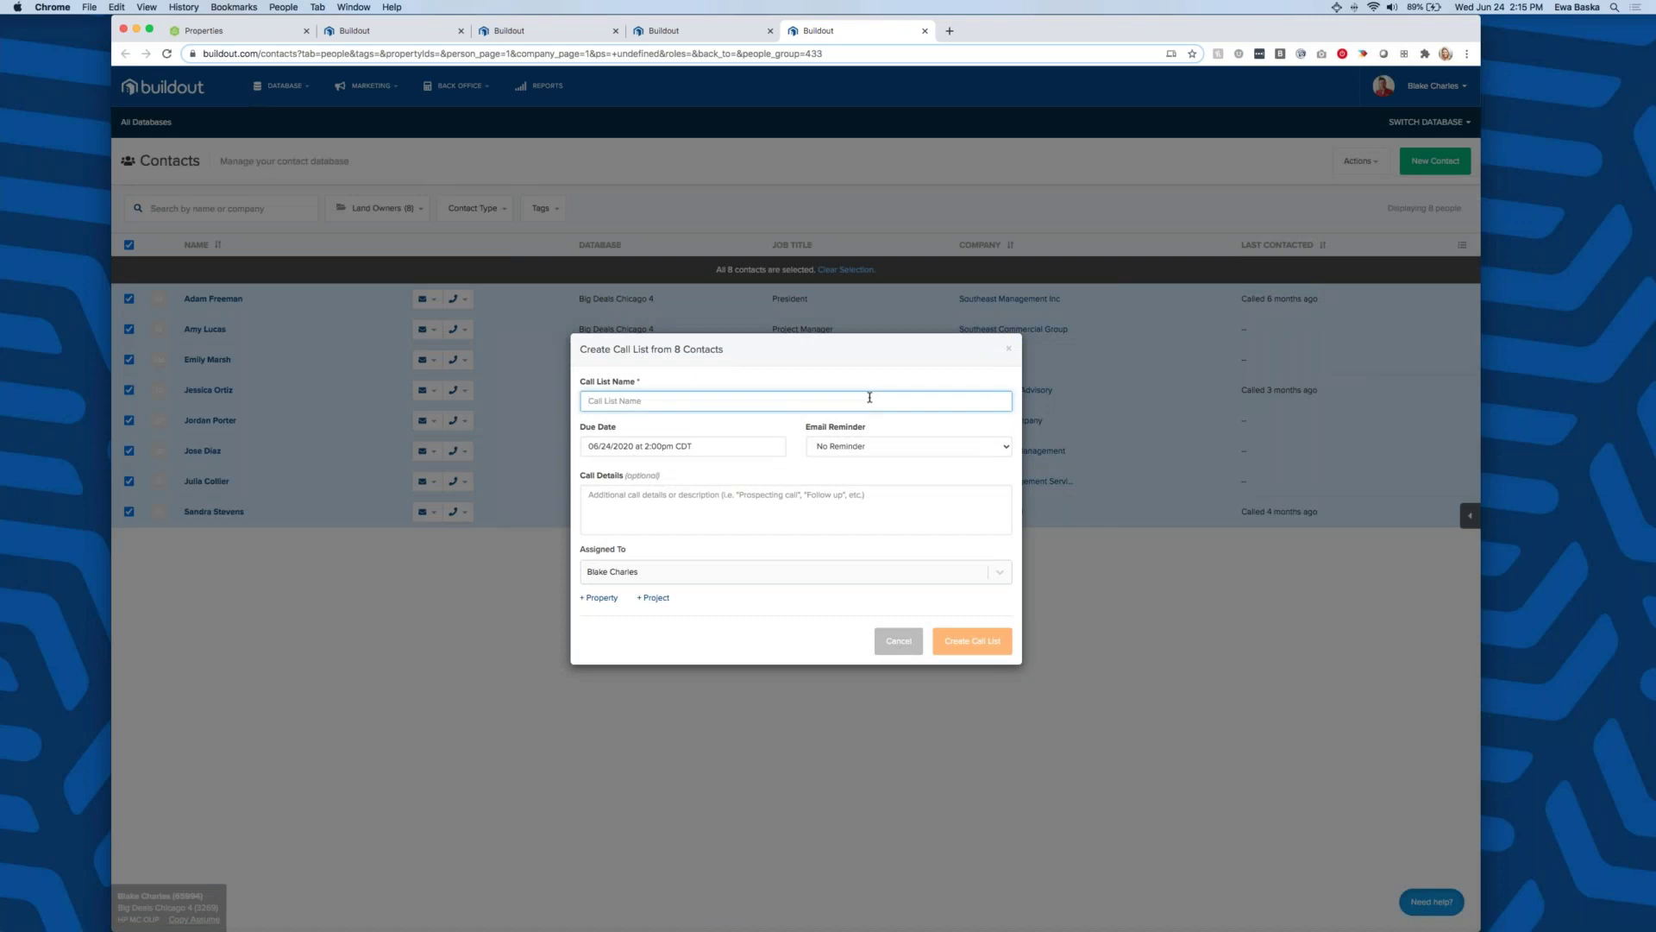
text(Blakes )
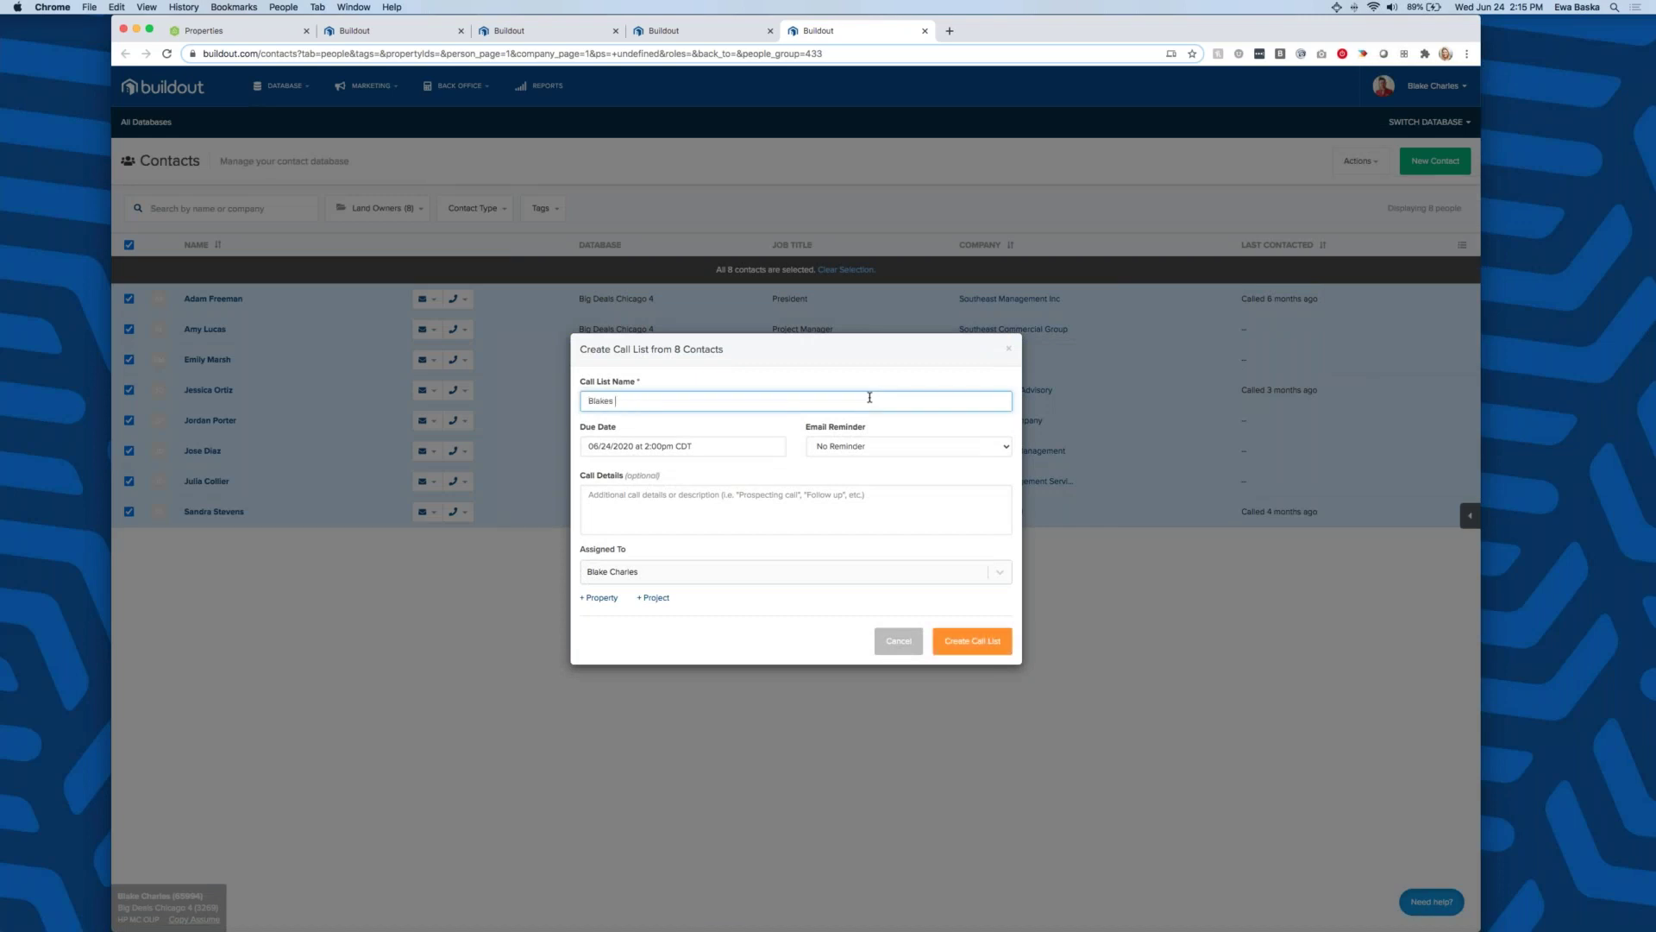
text(Industrial Park)
- Set the call list's due date to 06/26/2020 at 2:00pm with a One Day email reminder, and create the list
click(612, 449)
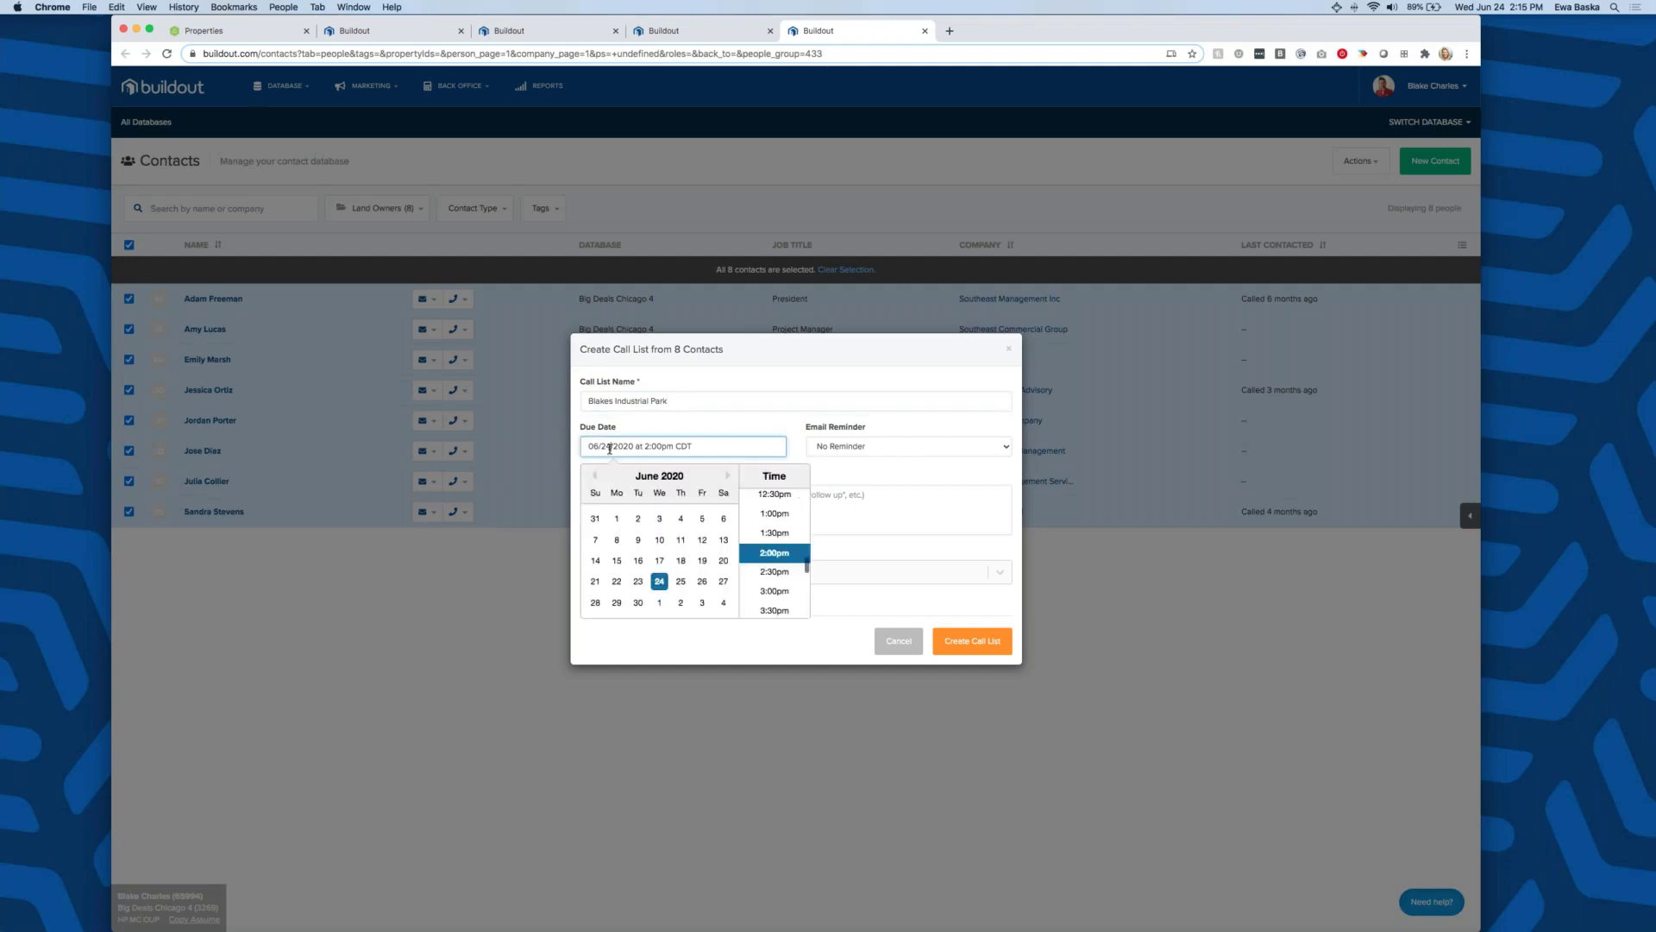
click(700, 581)
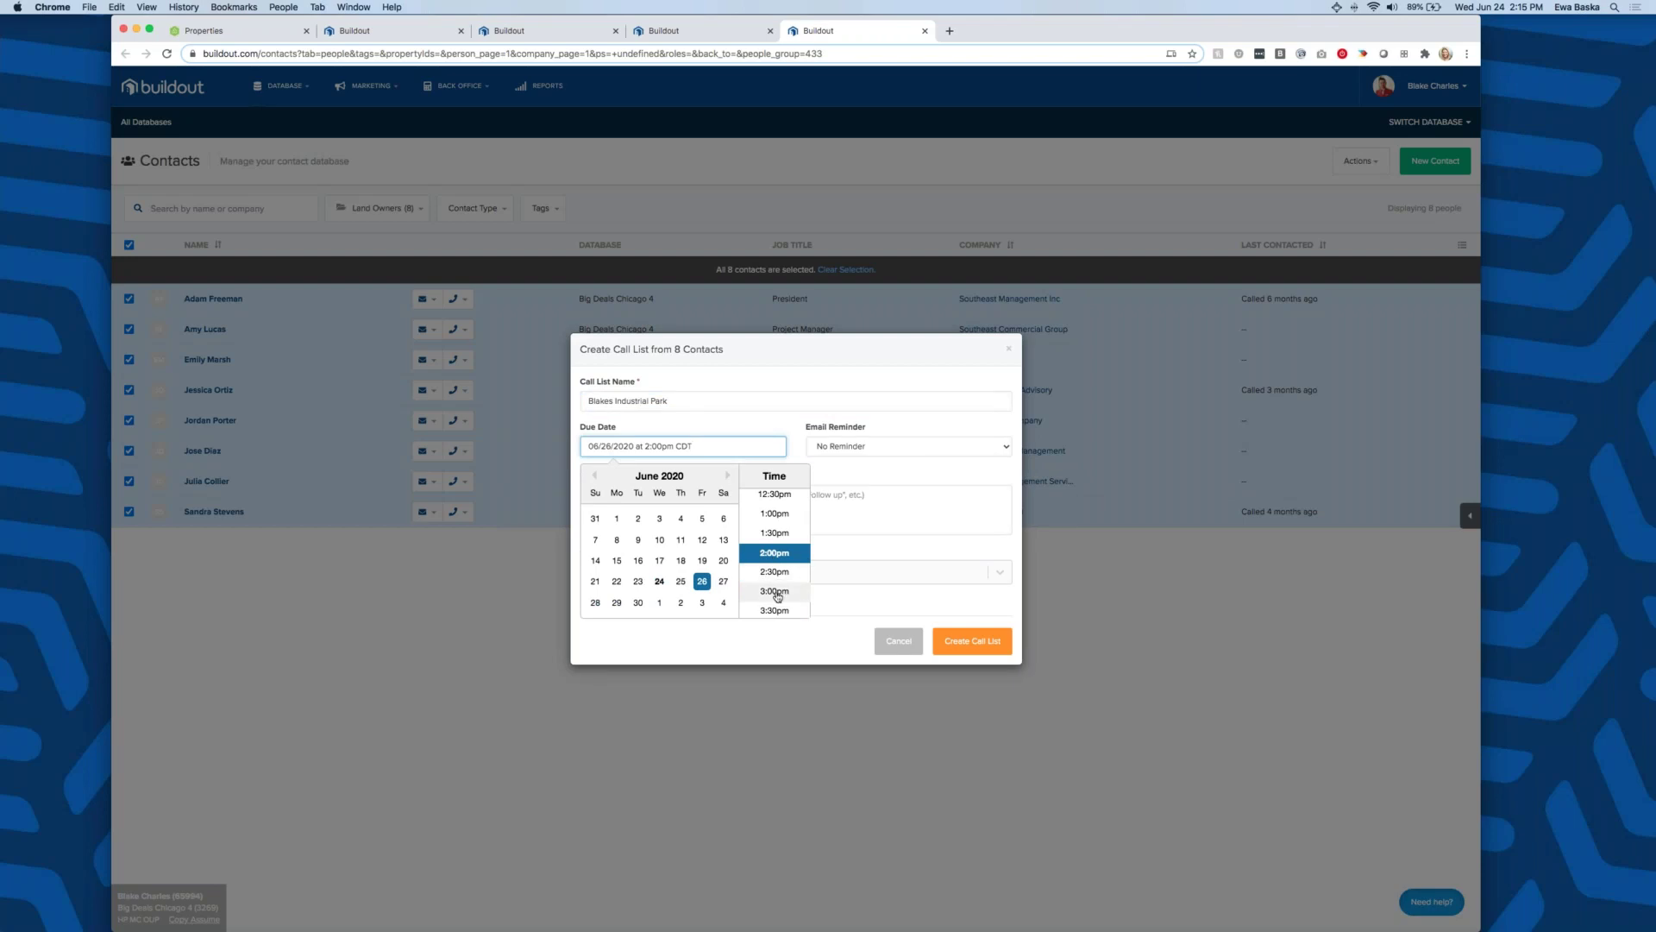
click(780, 555)
click(909, 447)
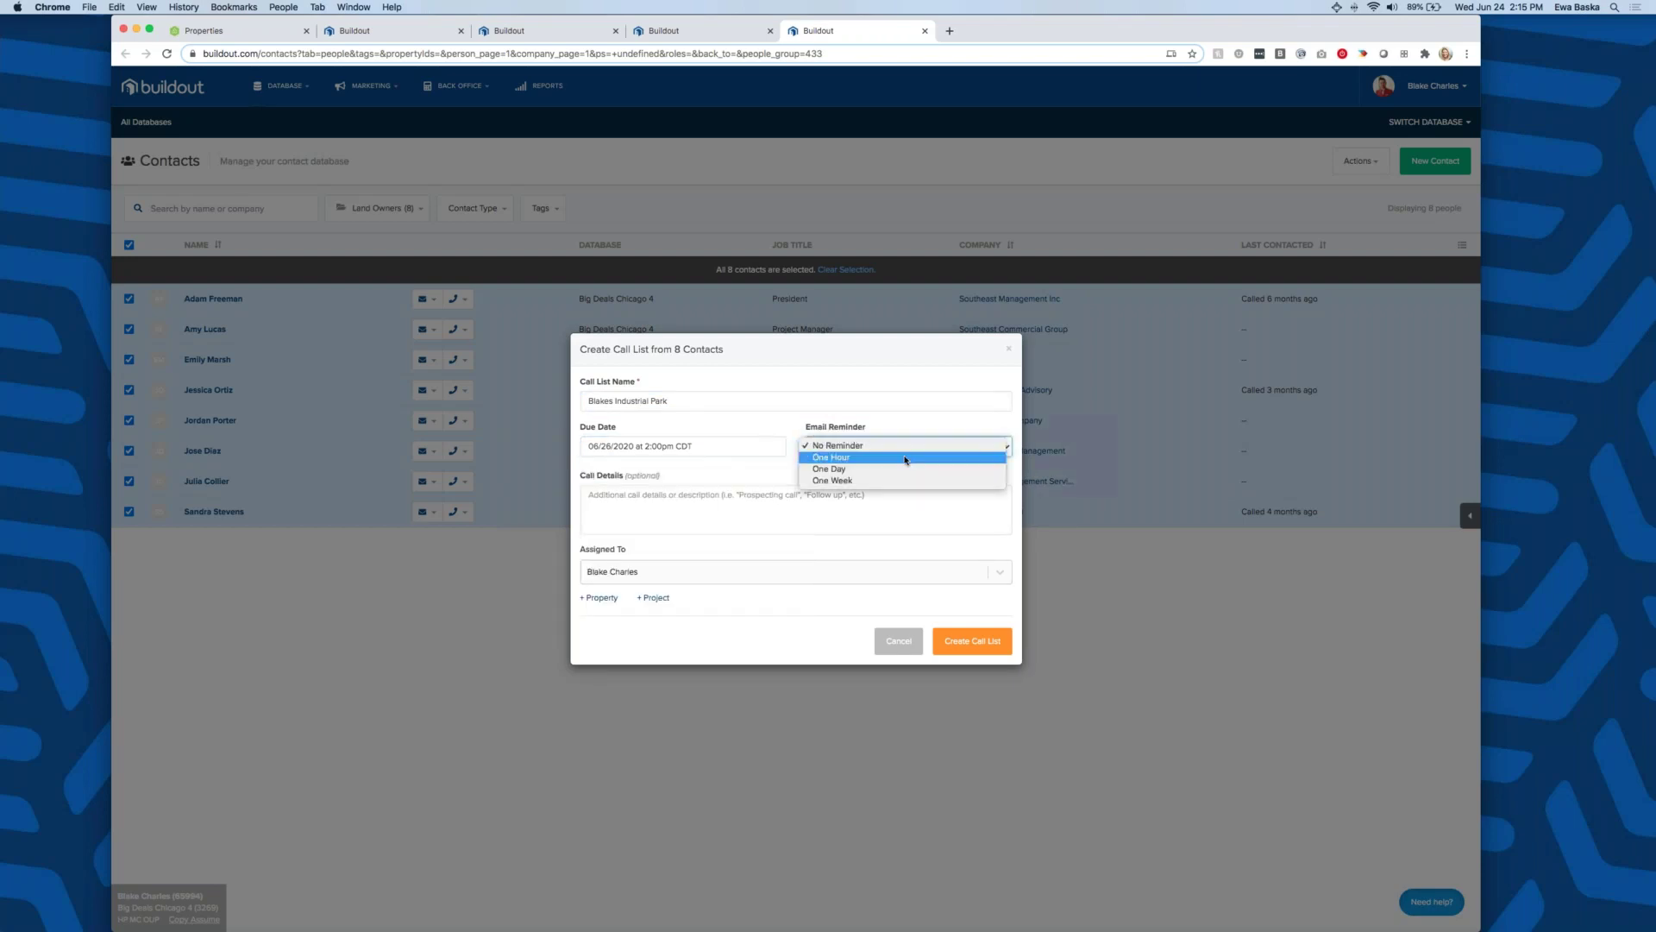
click(903, 469)
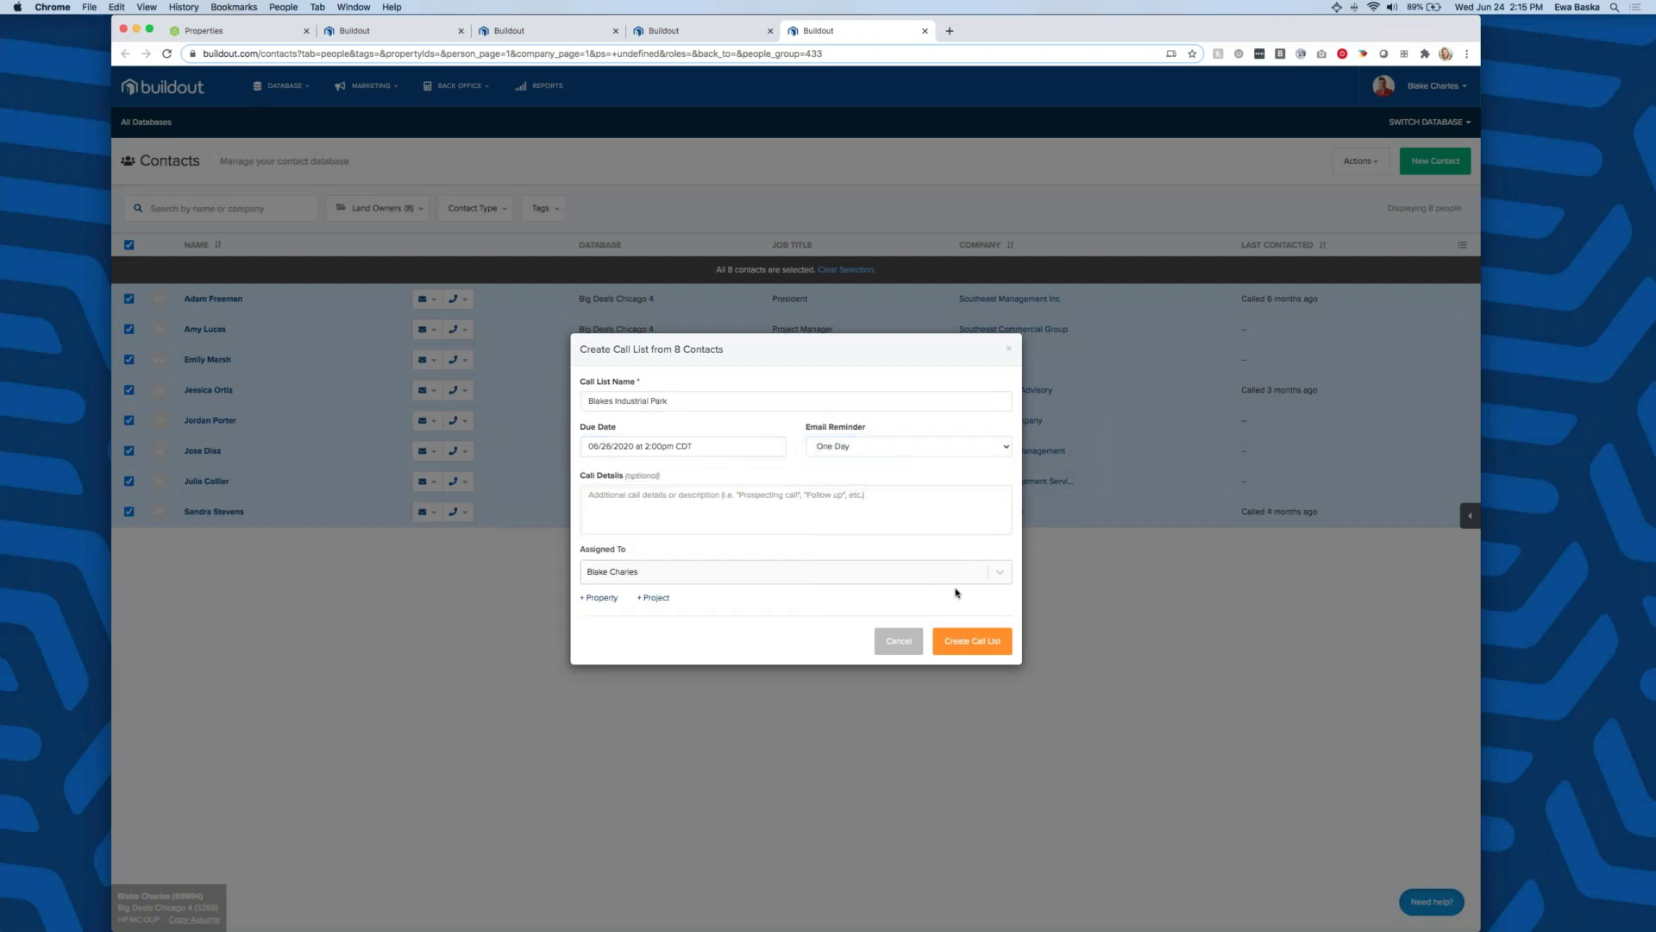
click(966, 643)
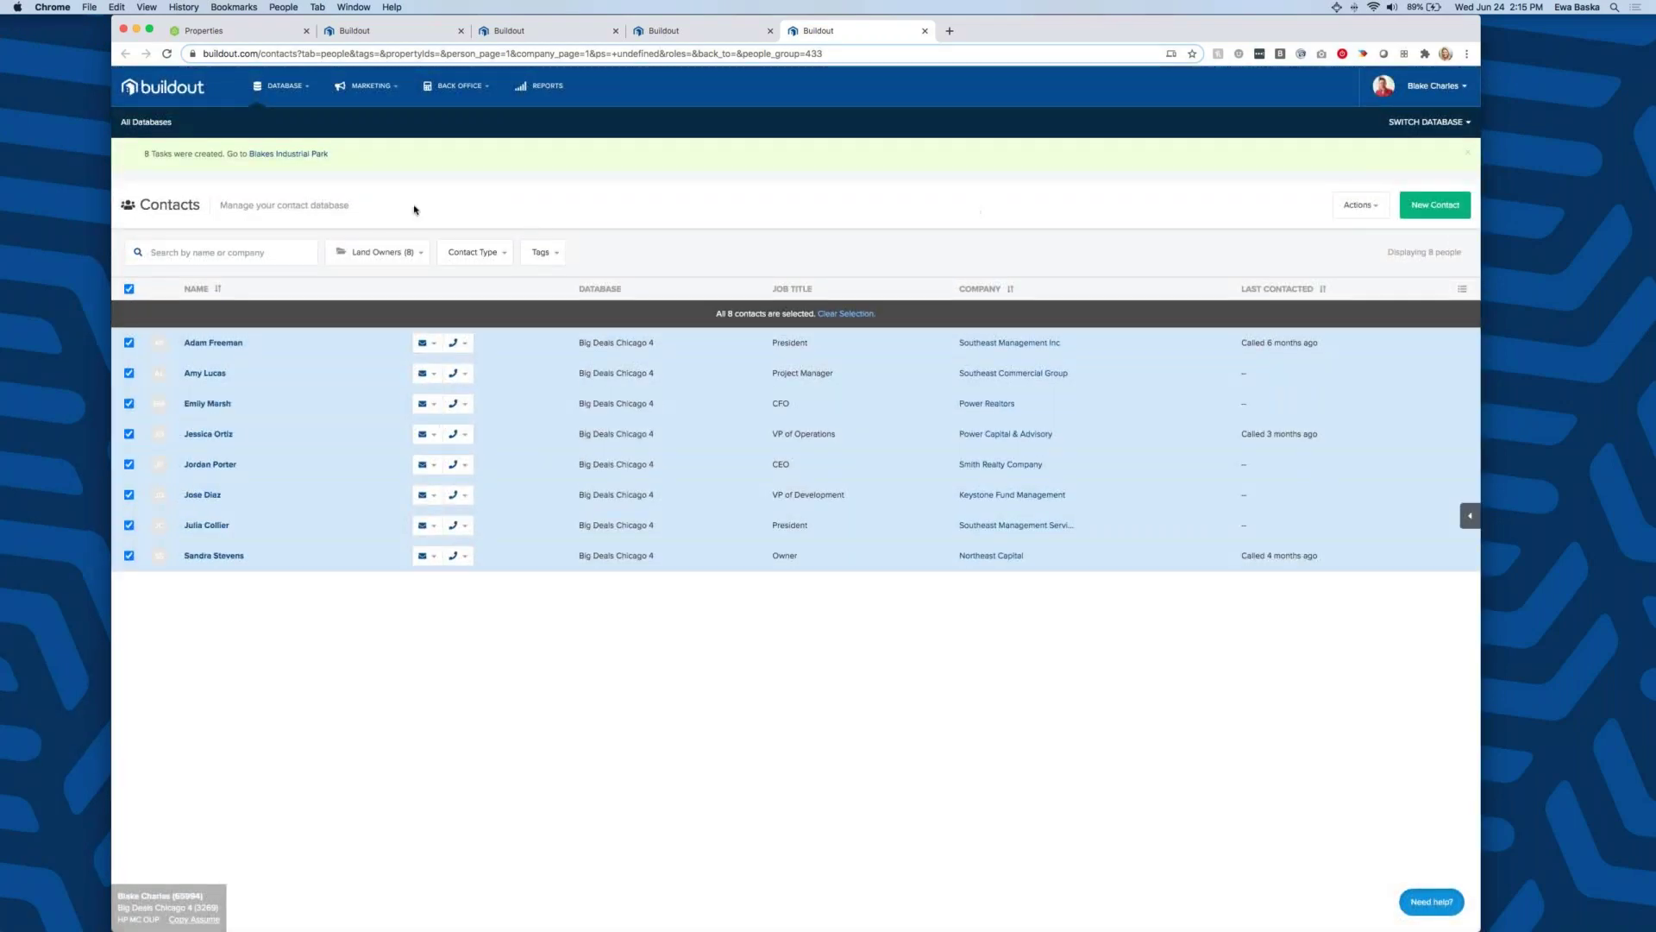
- Open the new Industrial Park call list, select all its calls and start the calling session
click(276, 155)
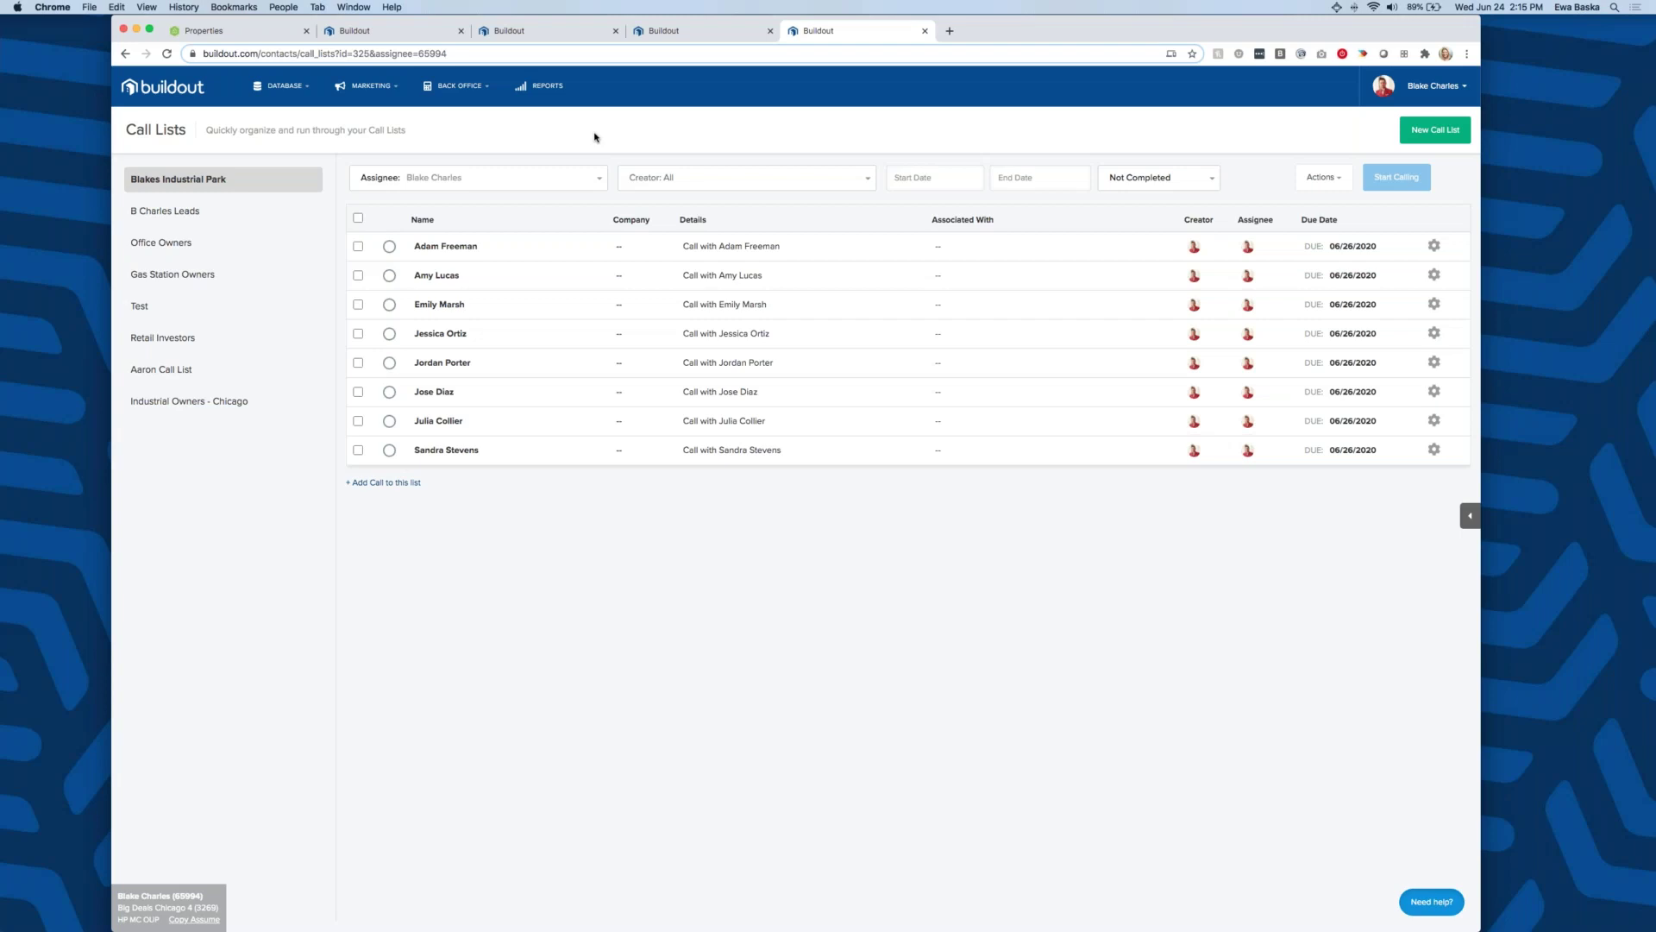
click(358, 218)
click(1395, 177)
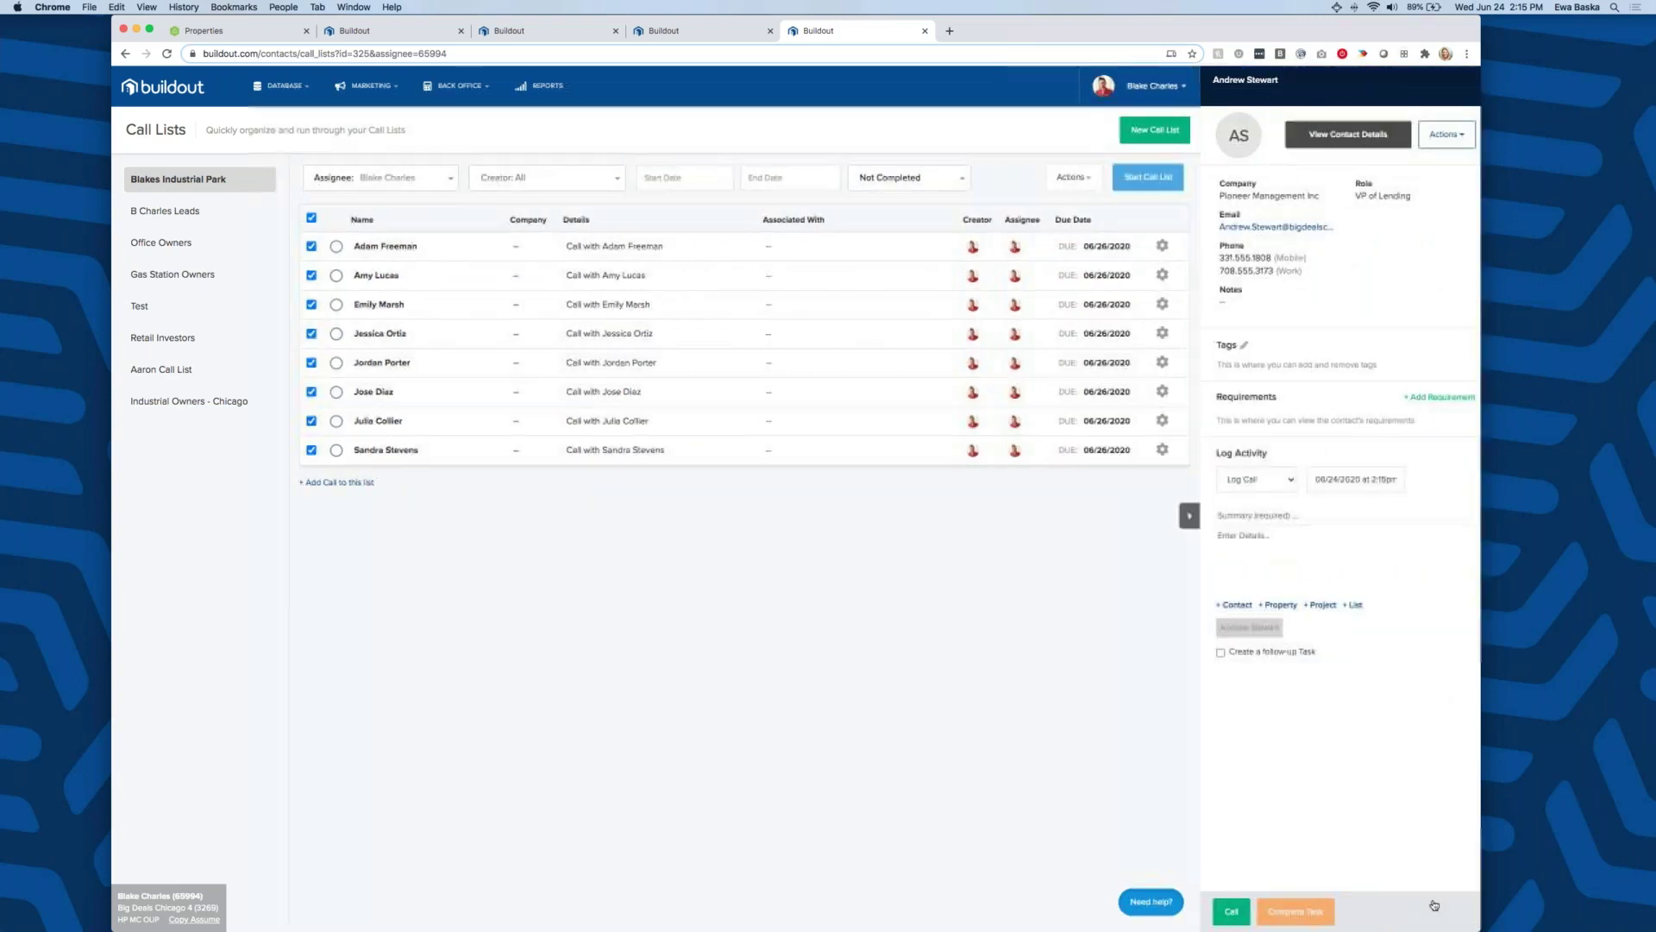
click(1451, 185)
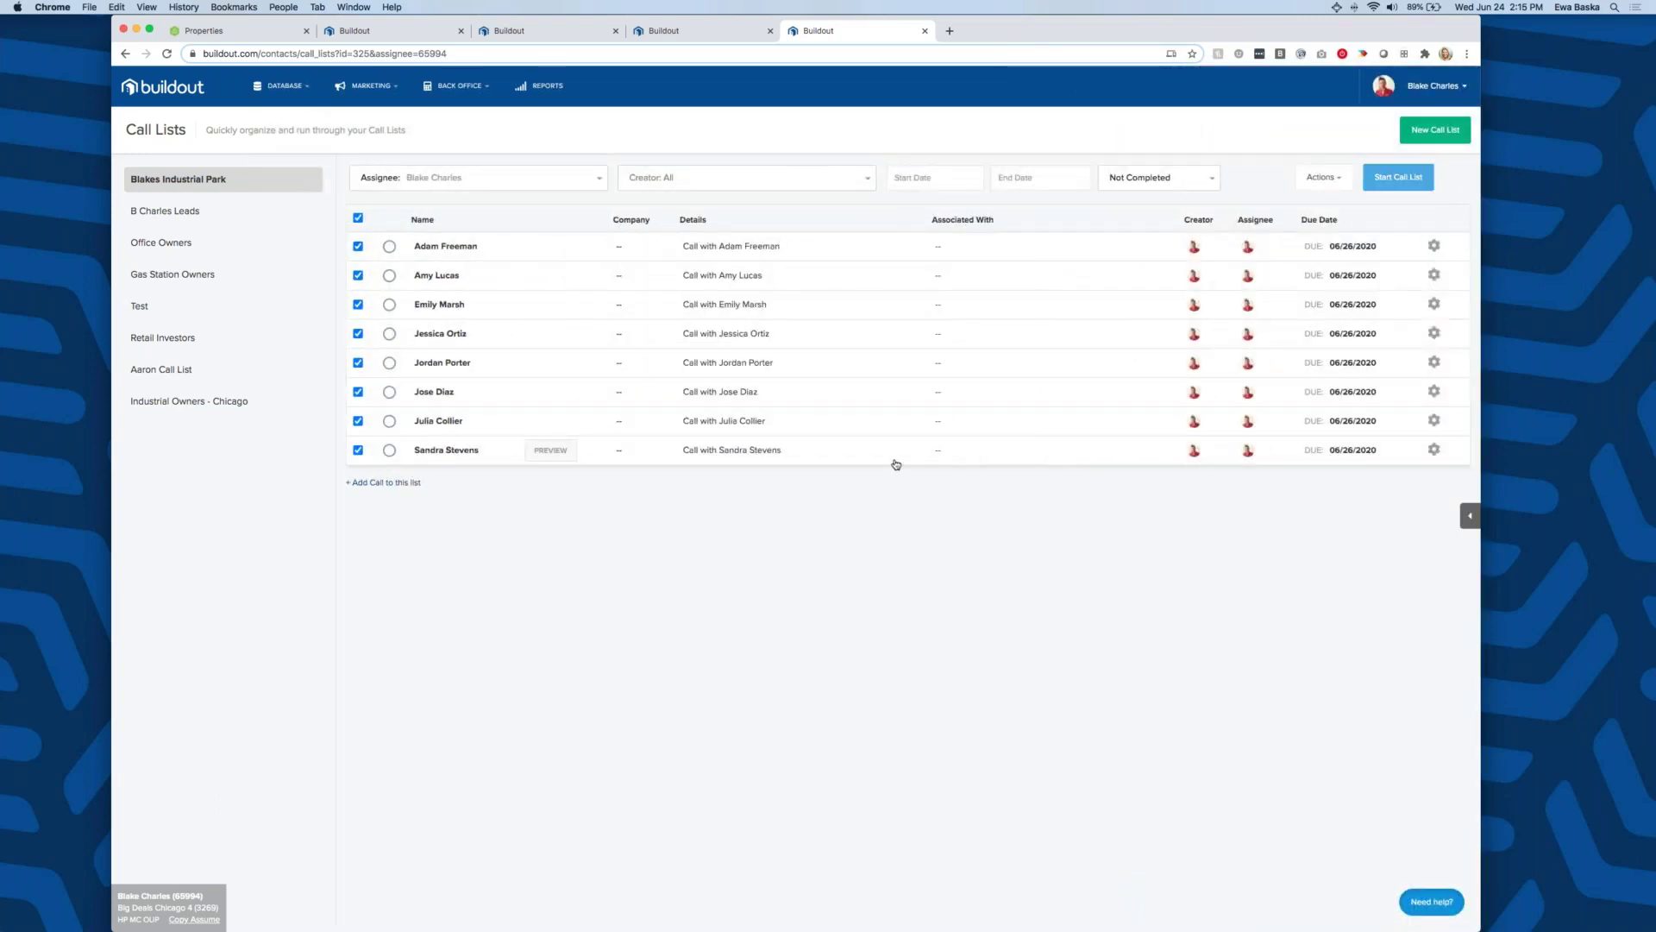
click(1383, 179)
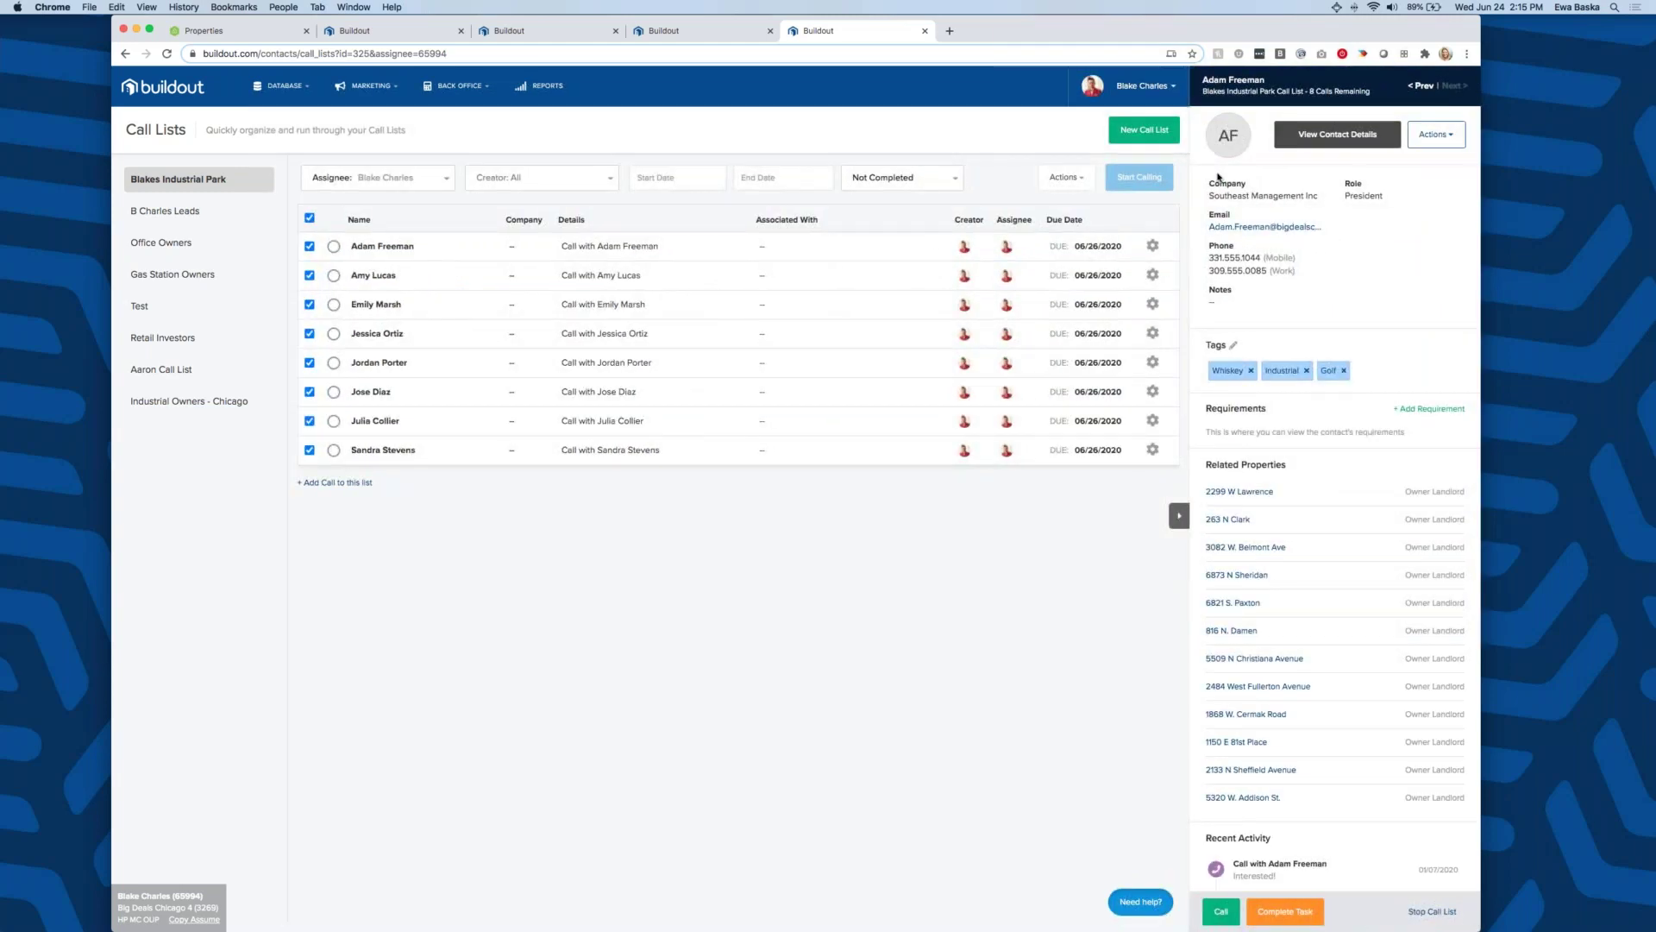
- Examine the first call's contact details, tags, requirements, related properties, recent activity and current task
click(1179, 517)
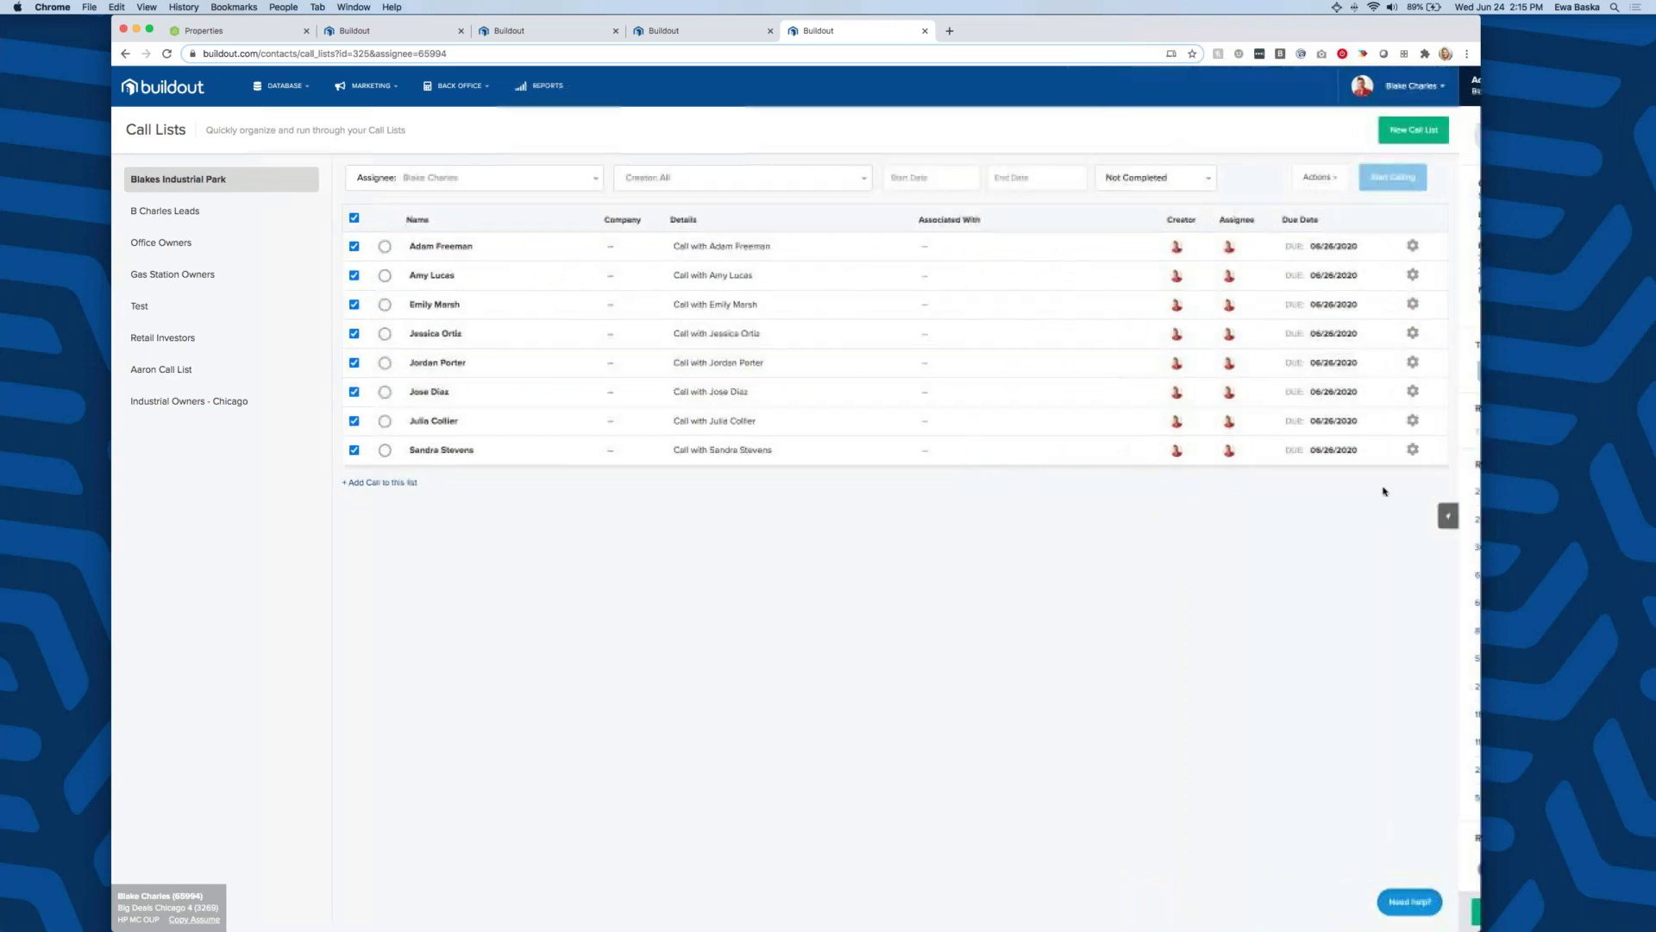
click(1468, 517)
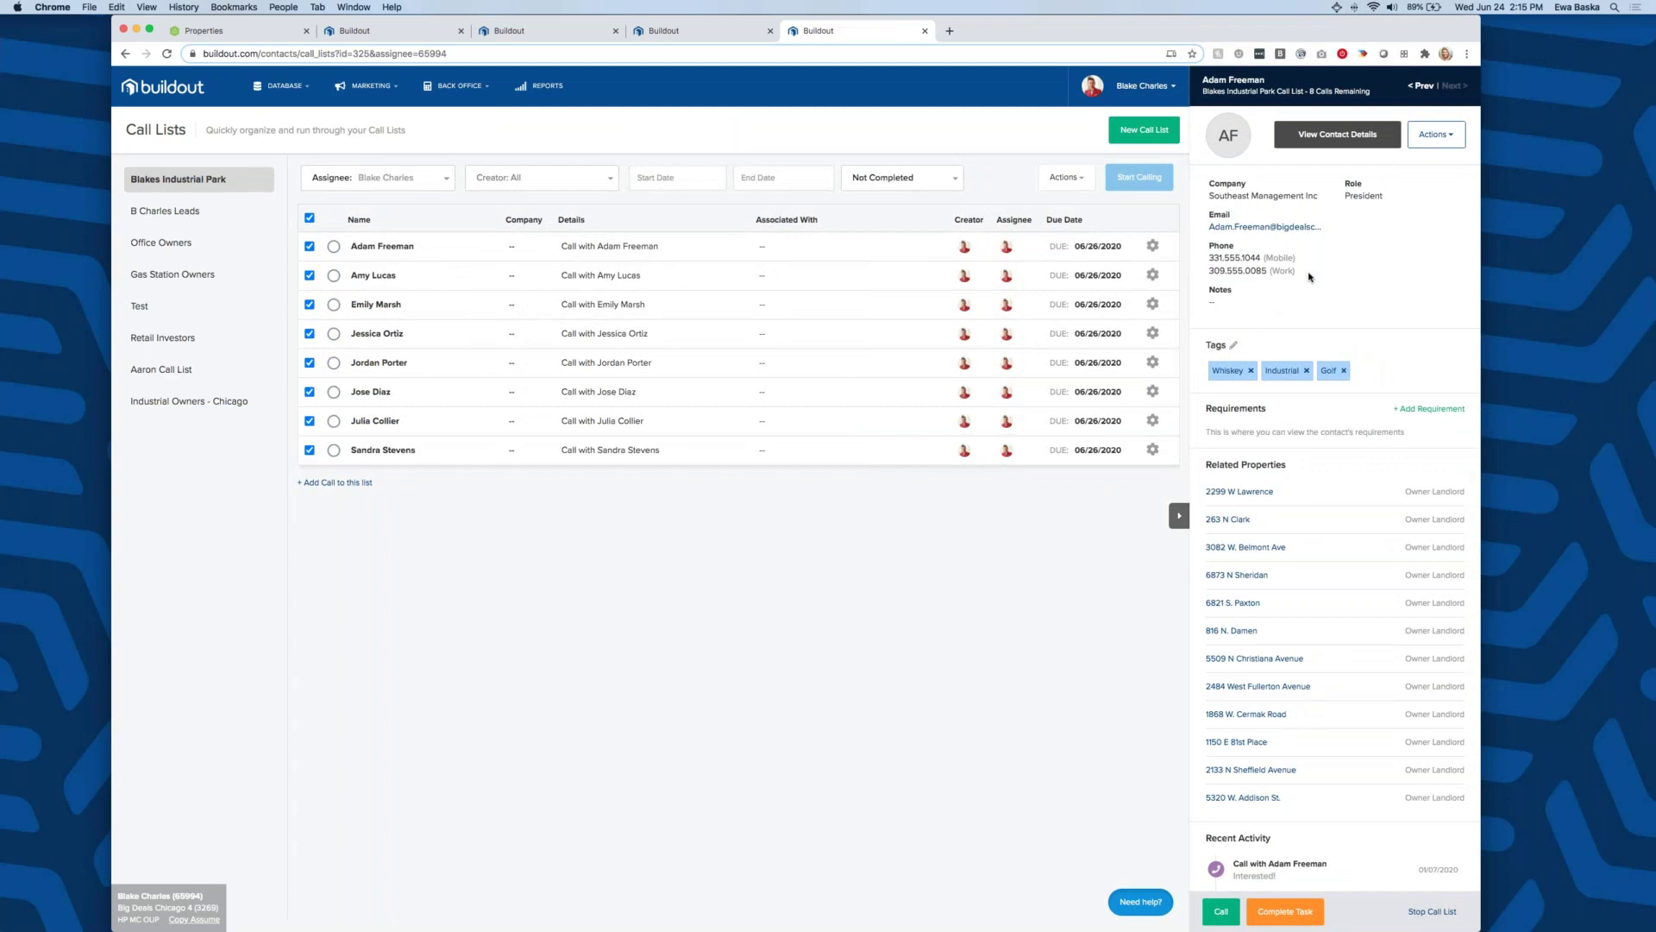
scroll(1363, 226, down, 5)
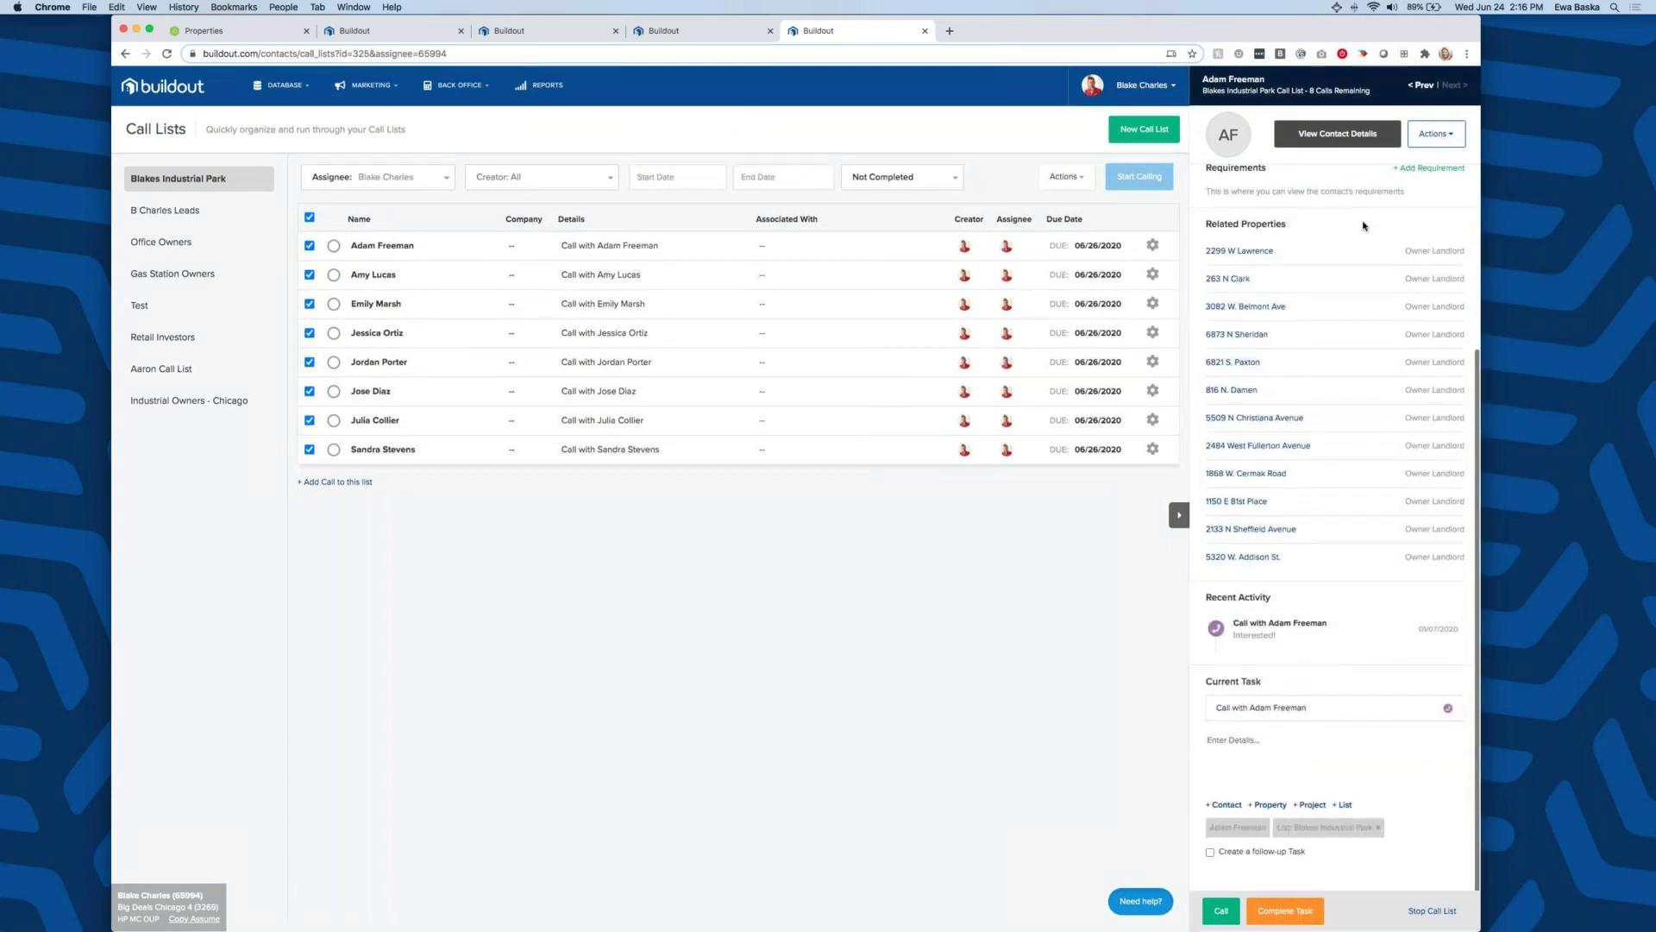
scroll(1362, 226, up, 5)
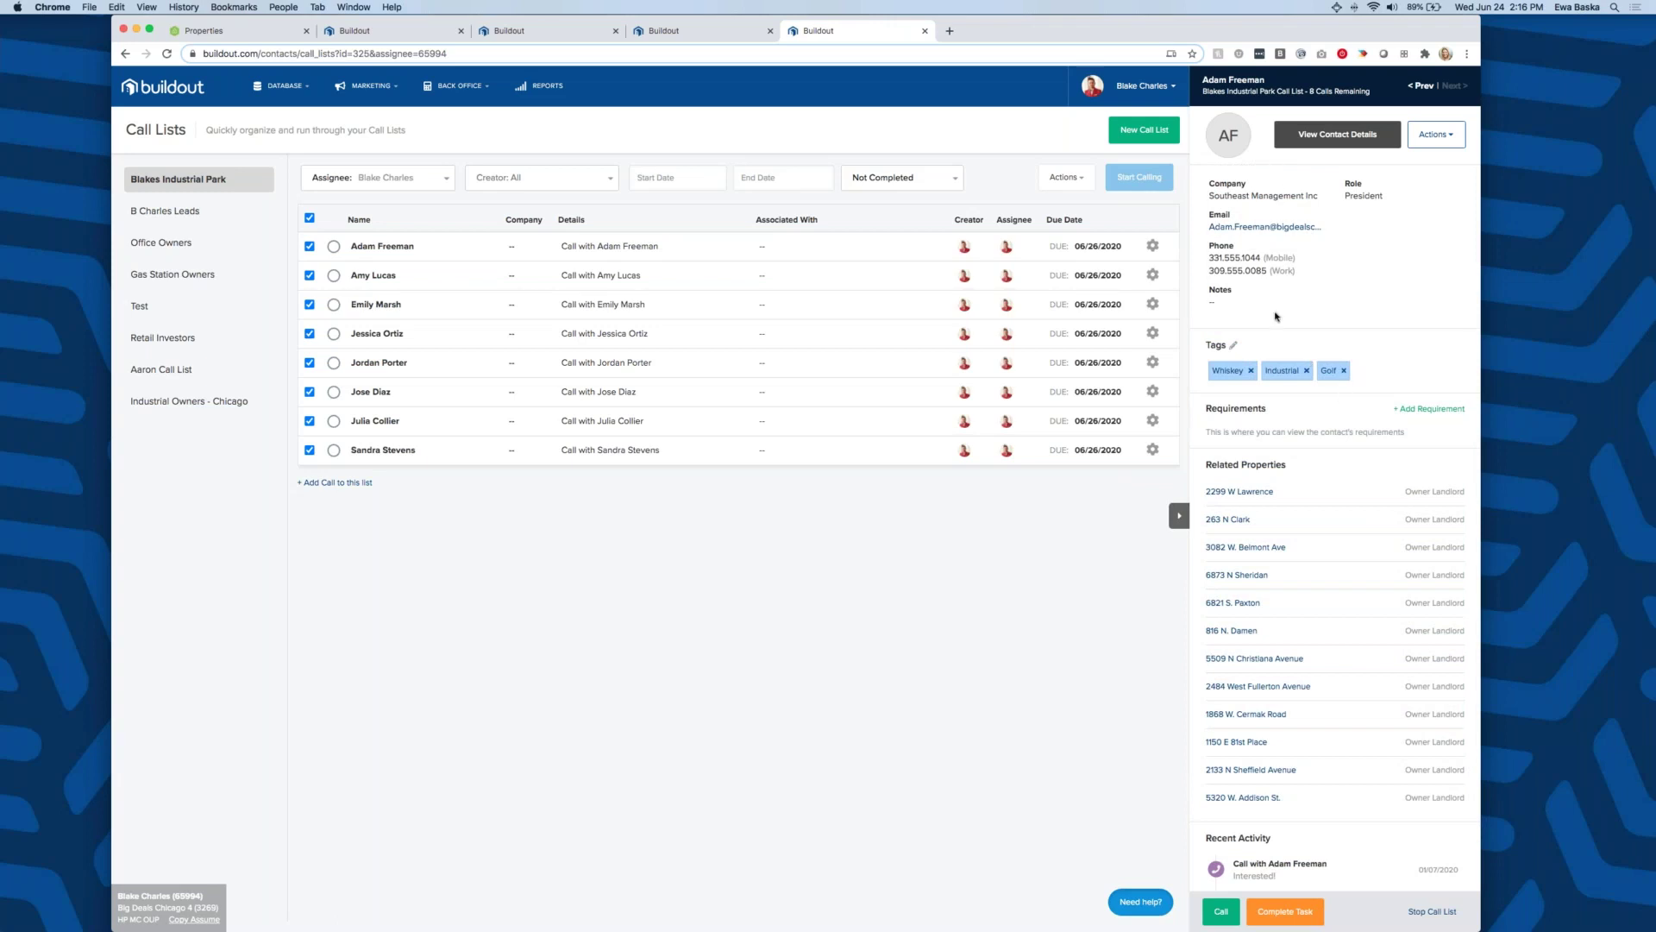
scroll(1329, 284, down, 5)
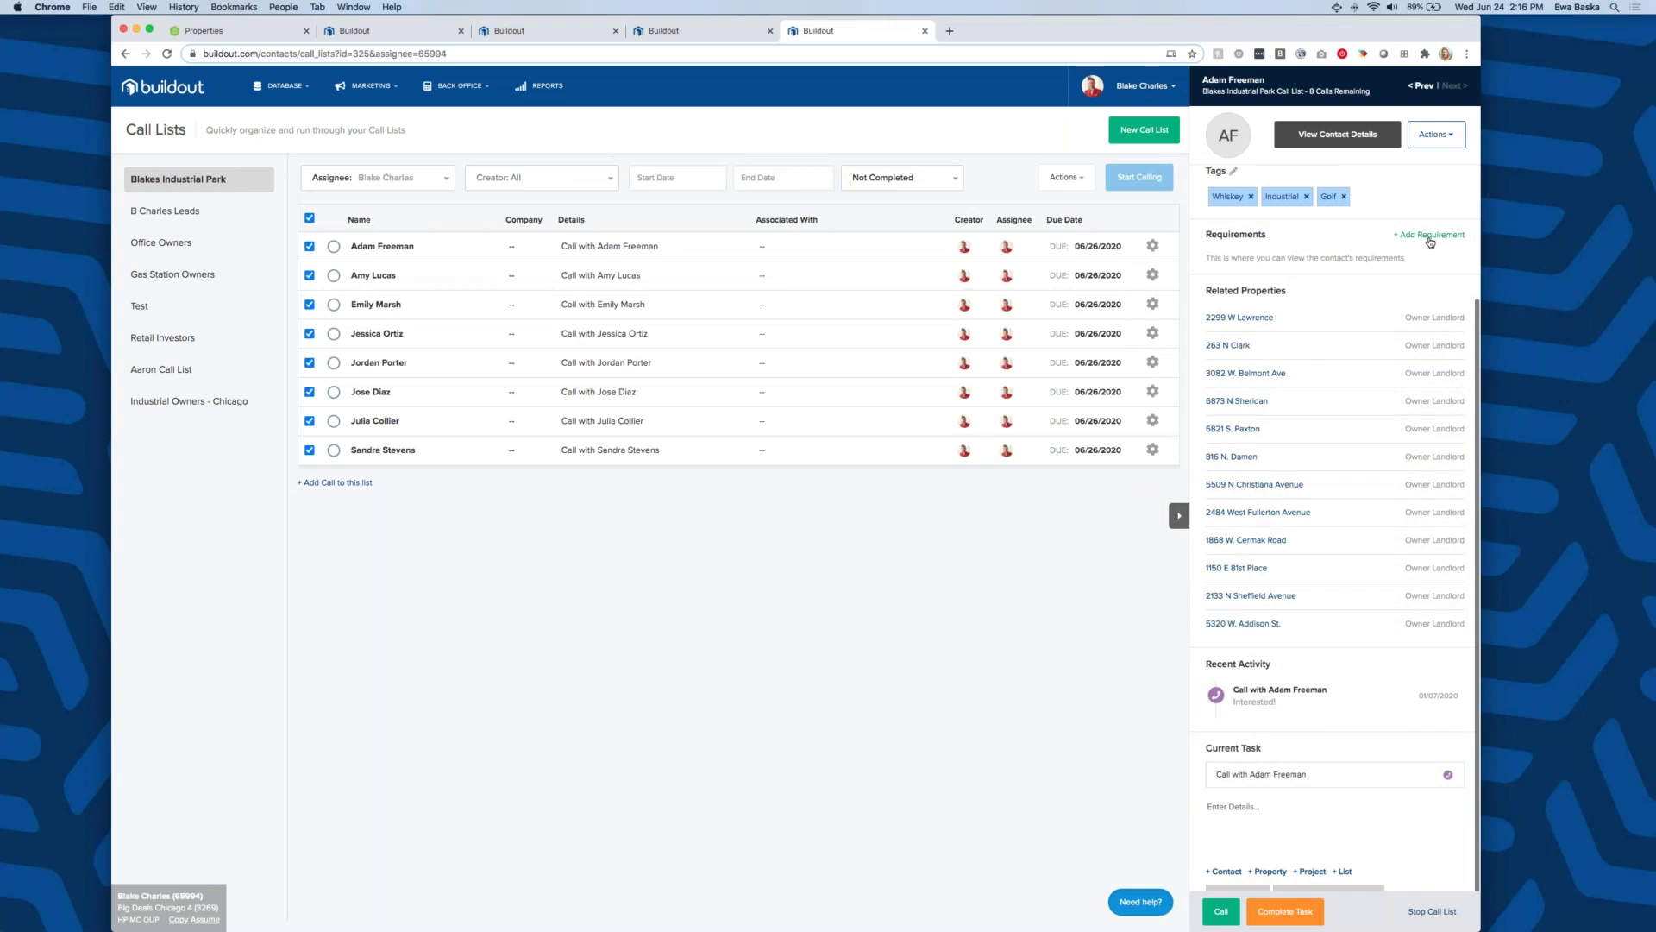
scroll(1414, 250, down, 2)
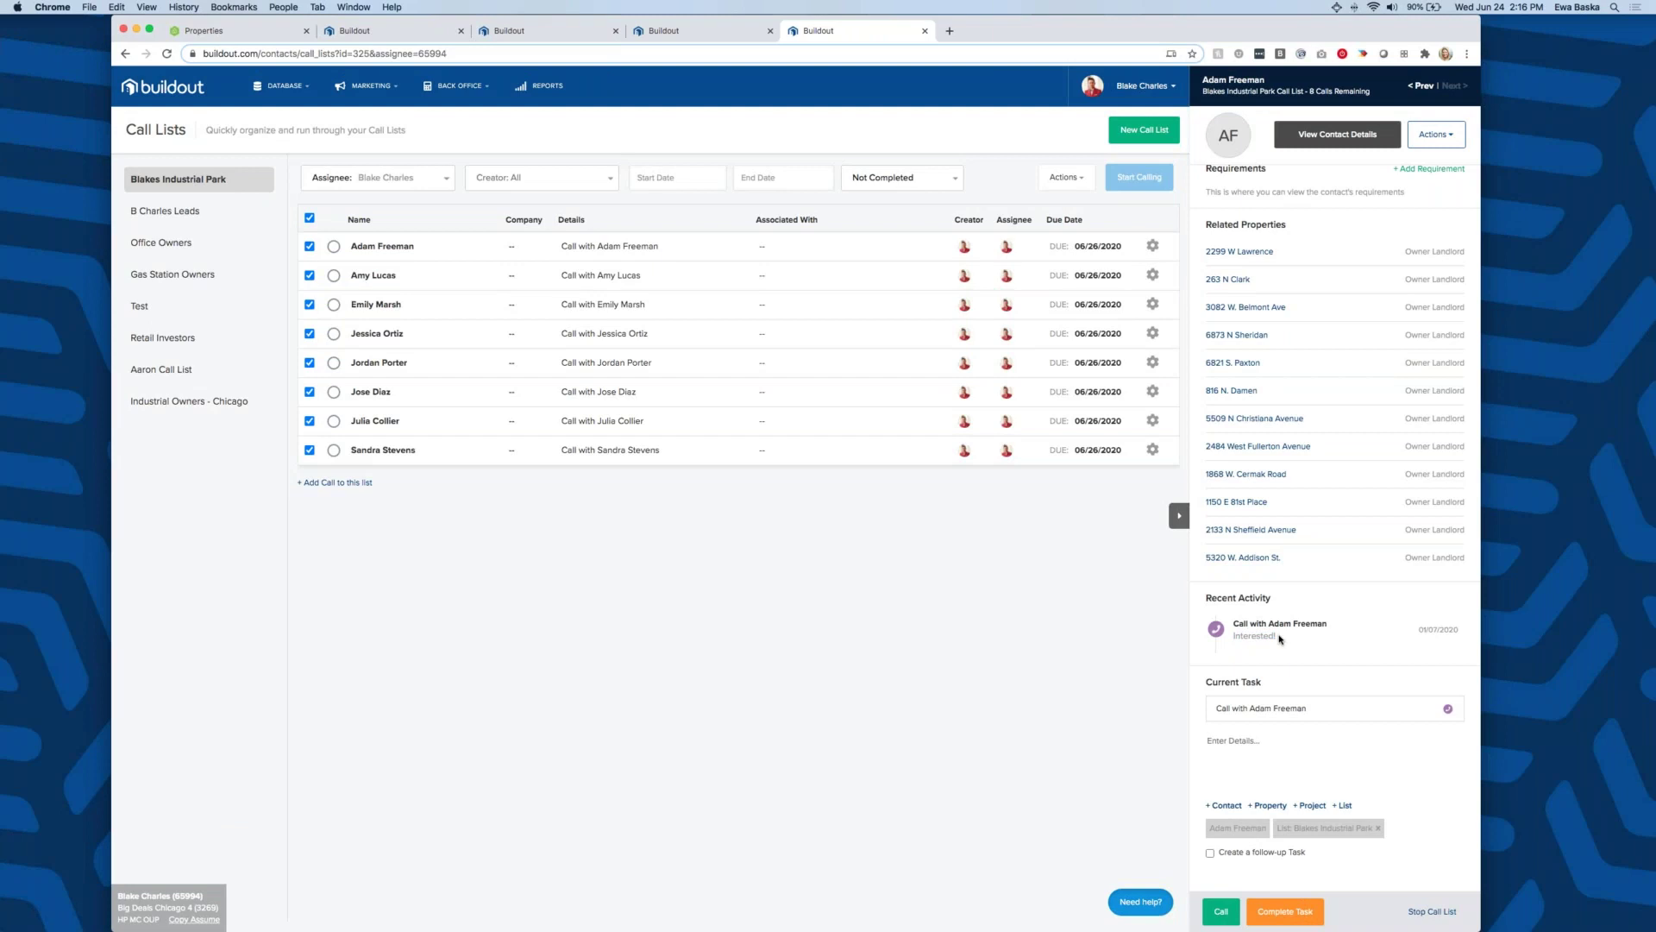
scroll(1273, 224, up, 5)
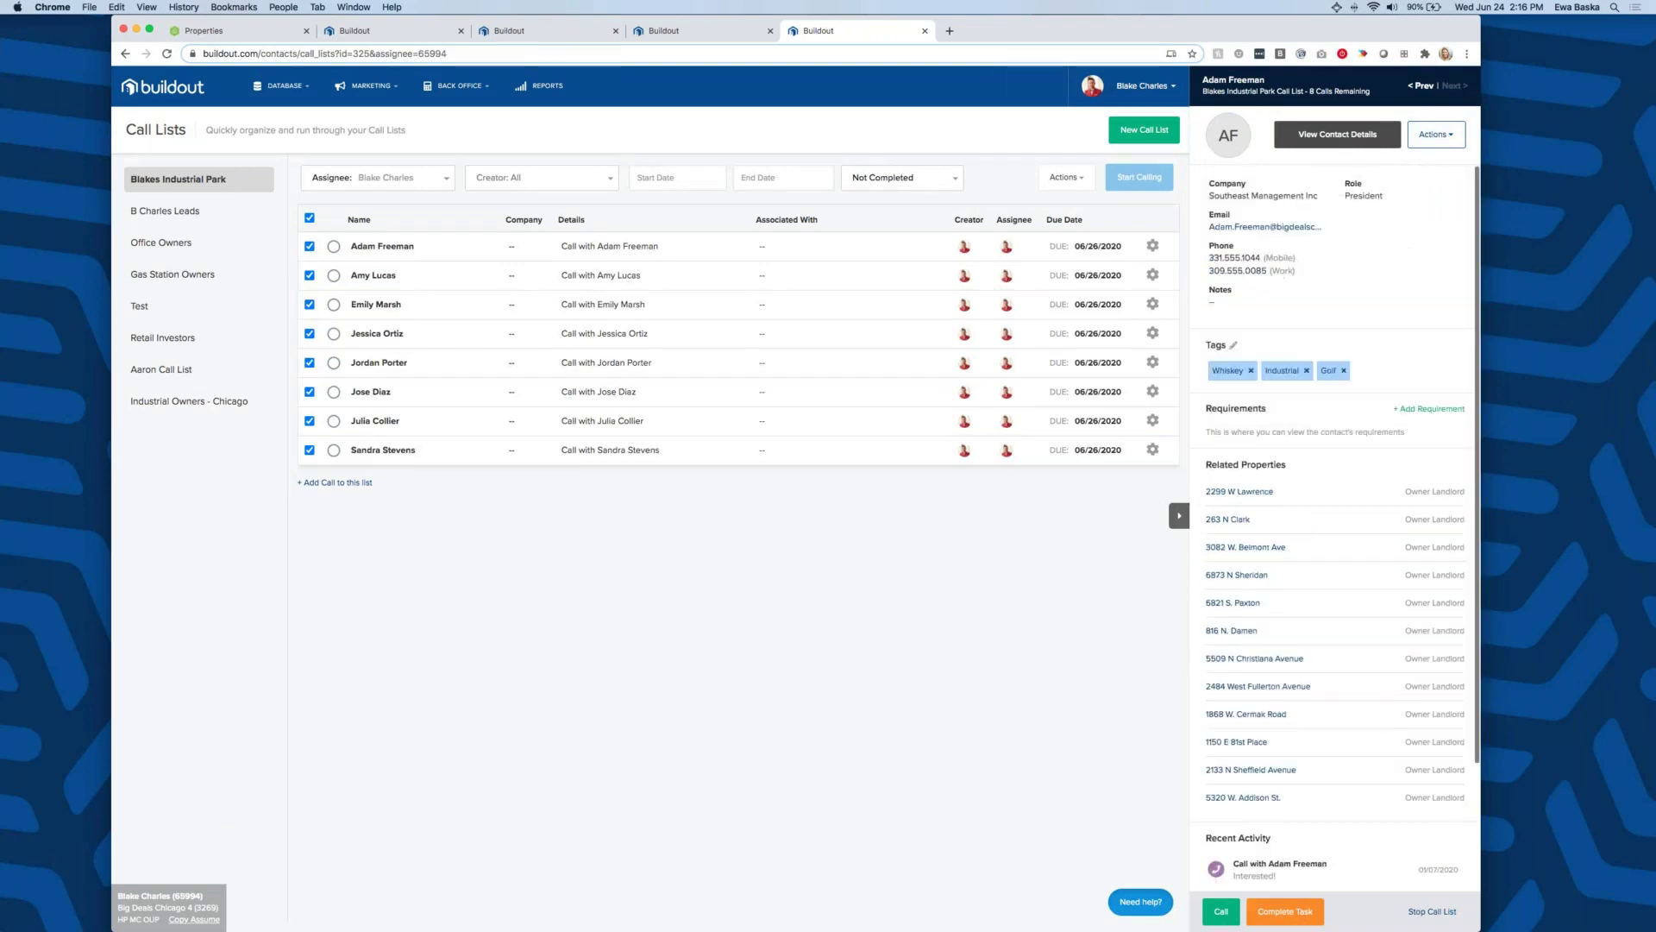
scroll(1297, 816, down, 5)
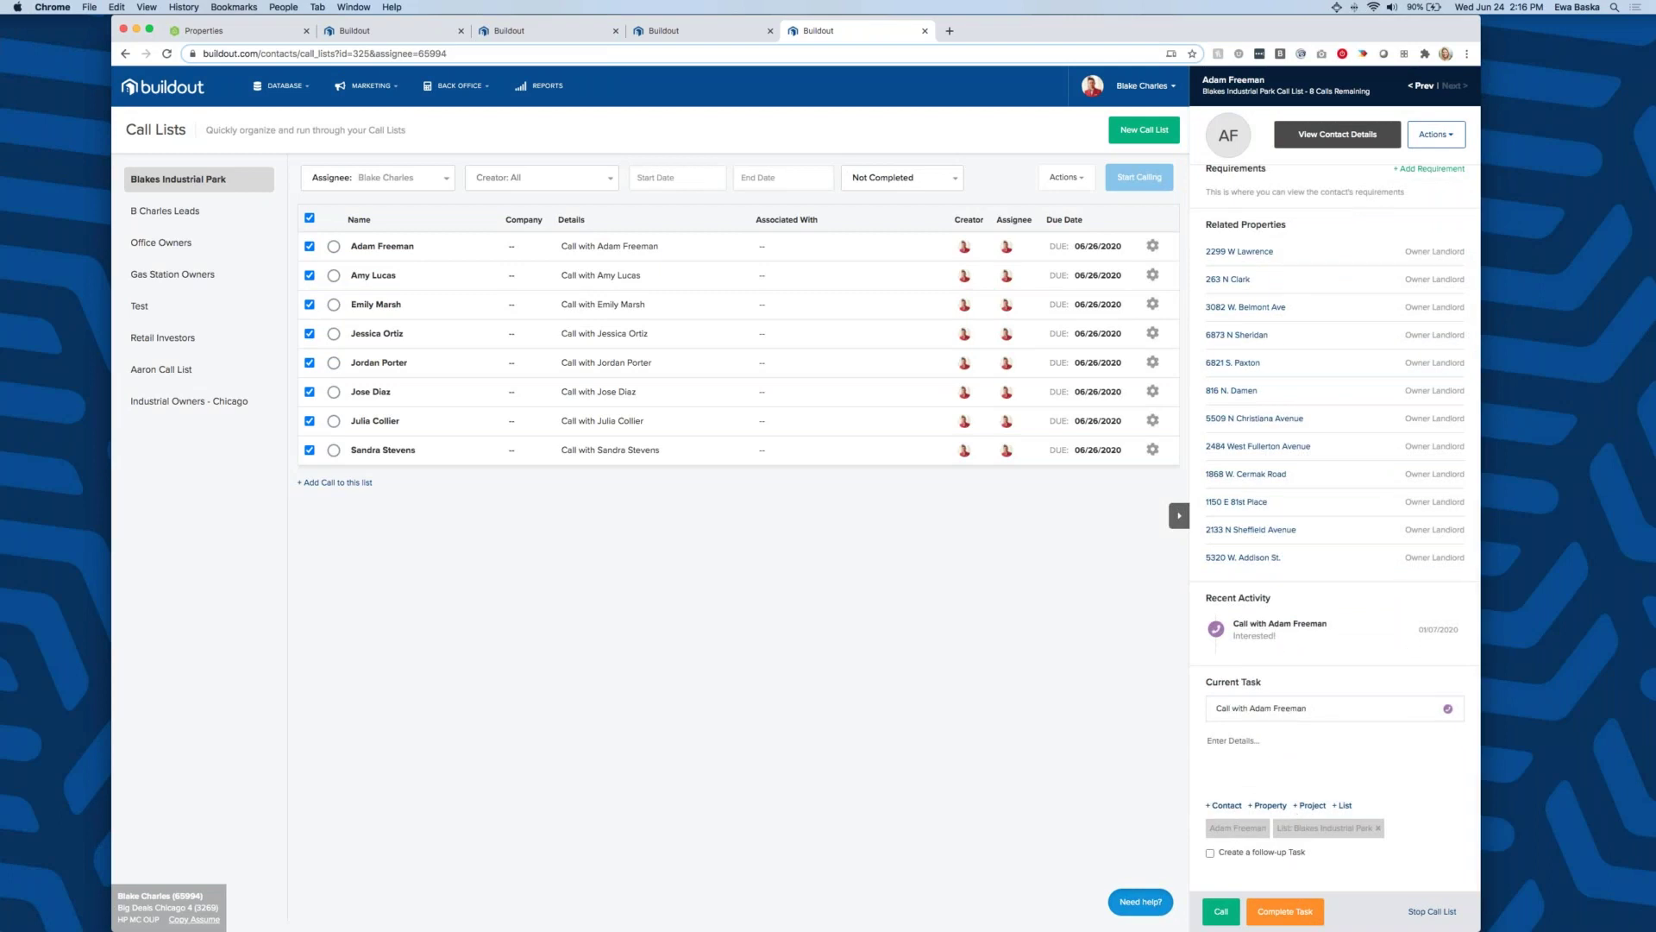
- Place the call to the first contact in the call list, accept the incoming phone call notice and end the call
click(1220, 915)
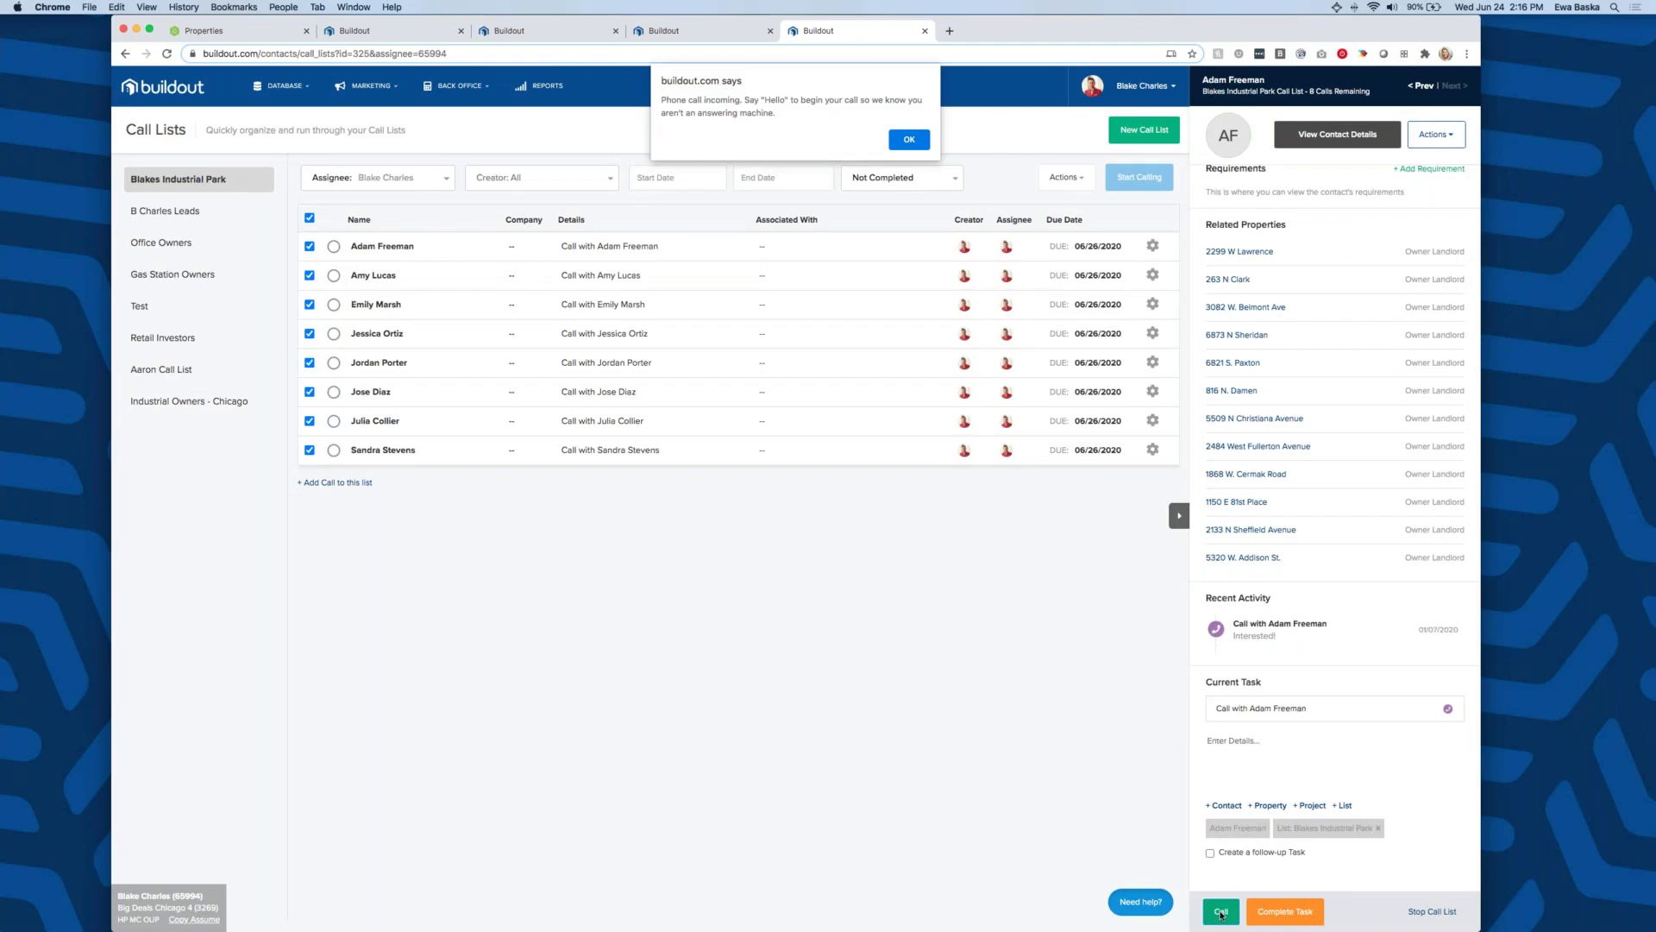
click(910, 142)
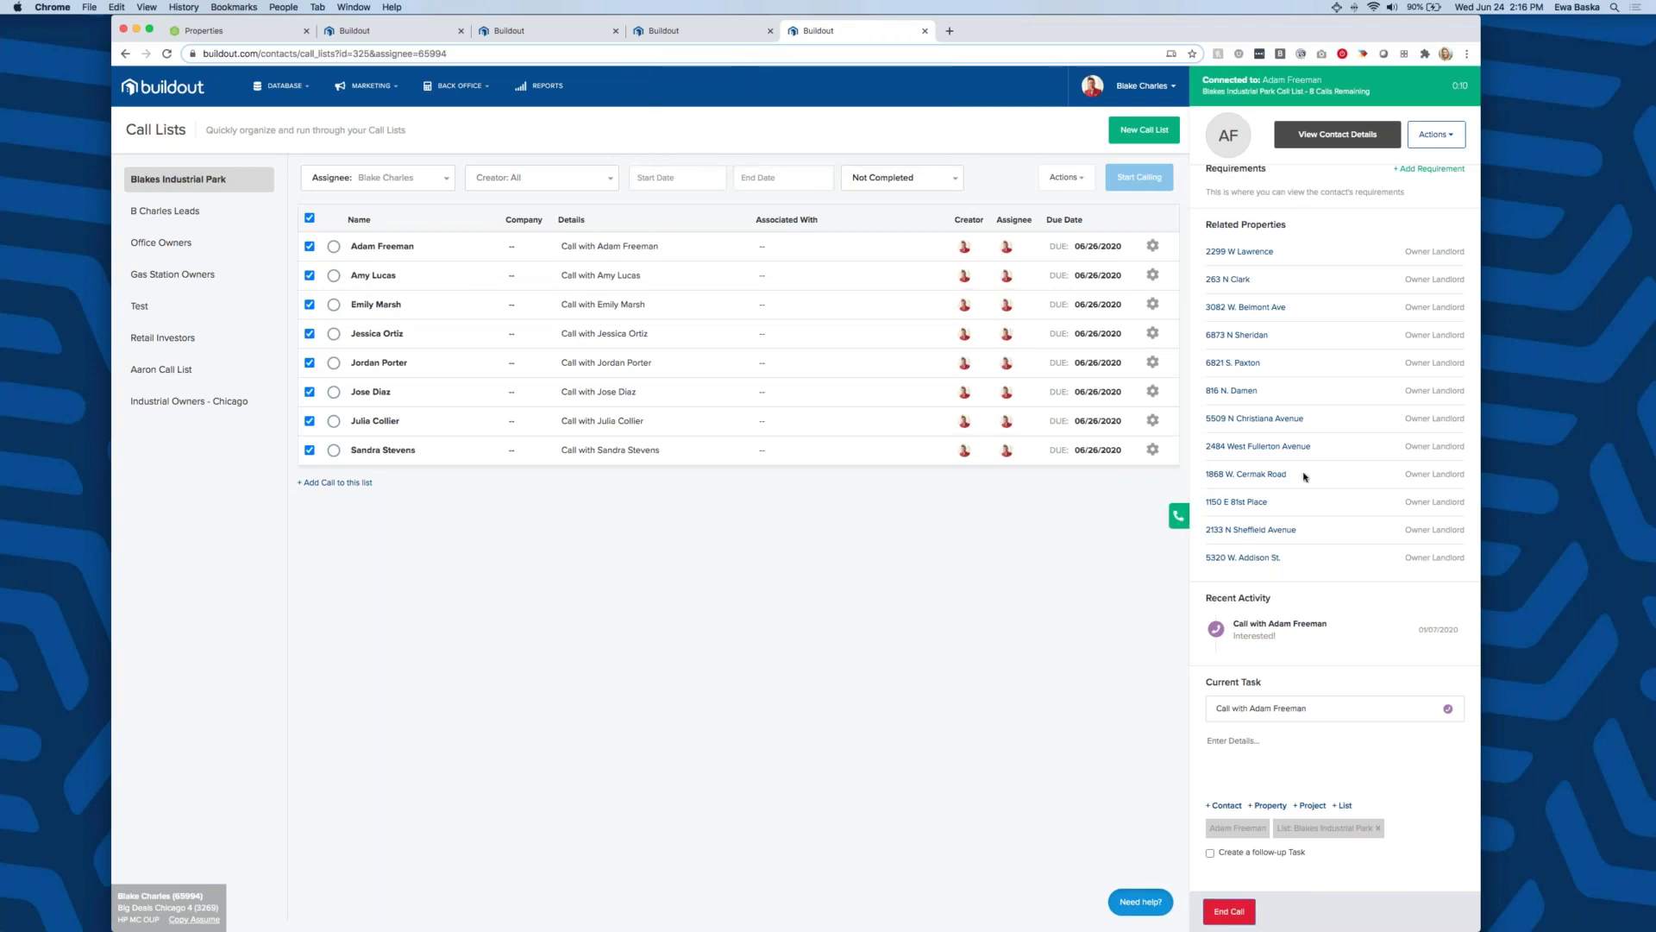
click(1244, 916)
click(1236, 916)
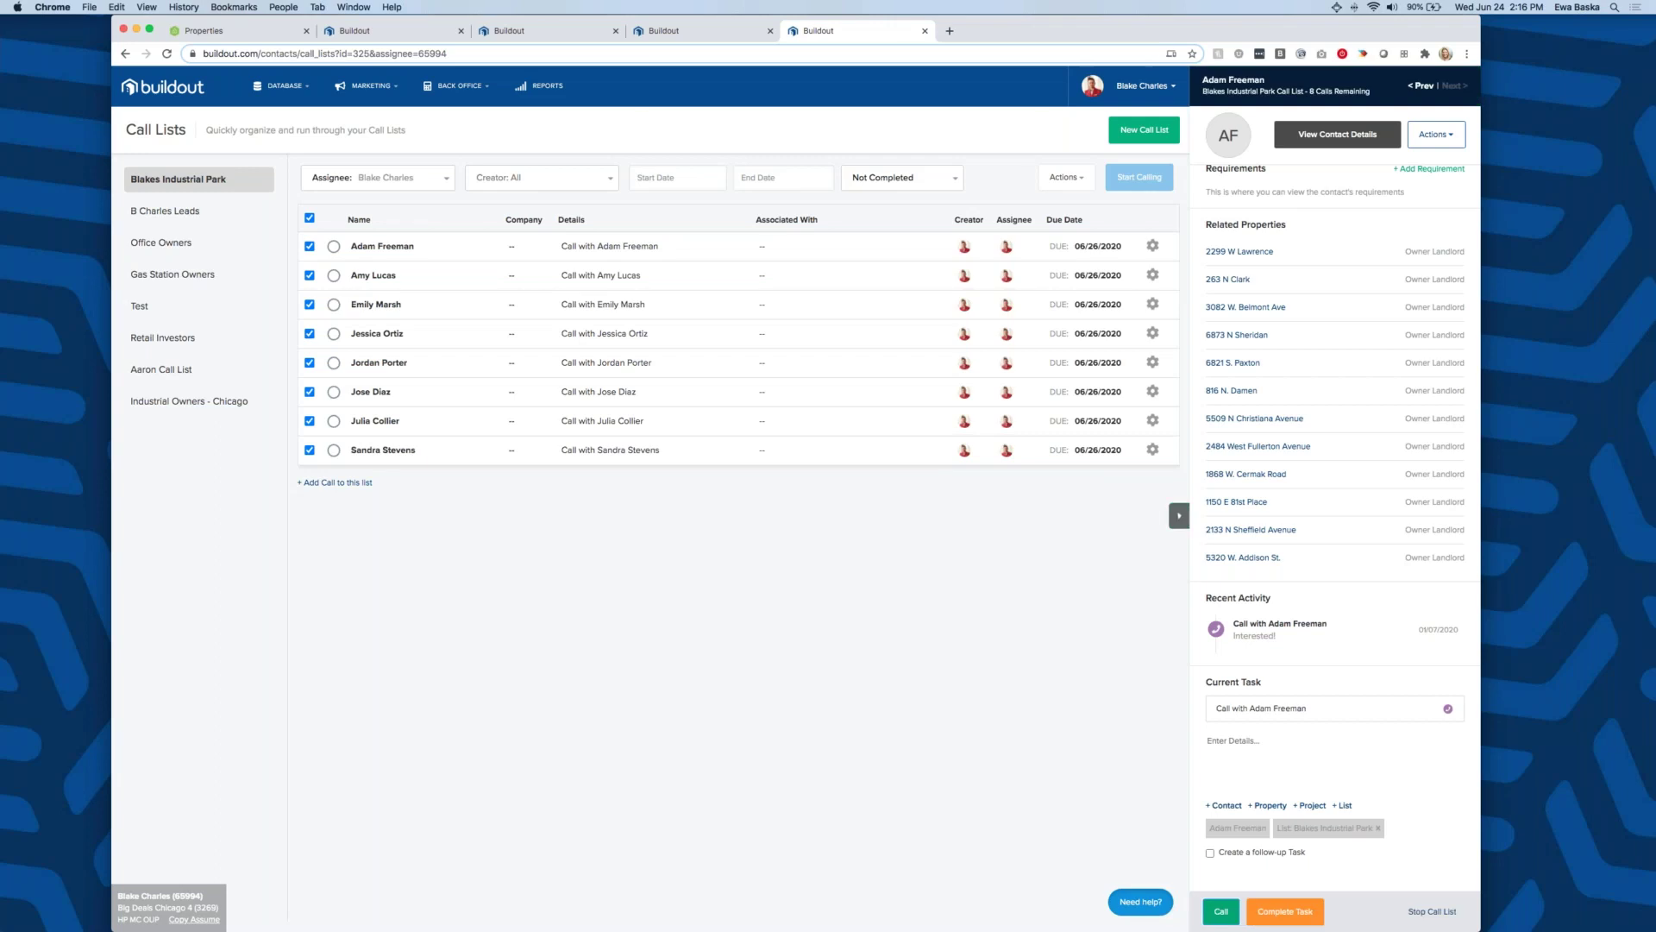
click(903, 140)
- Log "talked about the proposal need to set up a meeting" as the call details and complete the task with an Email follow-up for Tomorrow
click(1266, 739)
text(talked about the proposal need to set up a meeting)
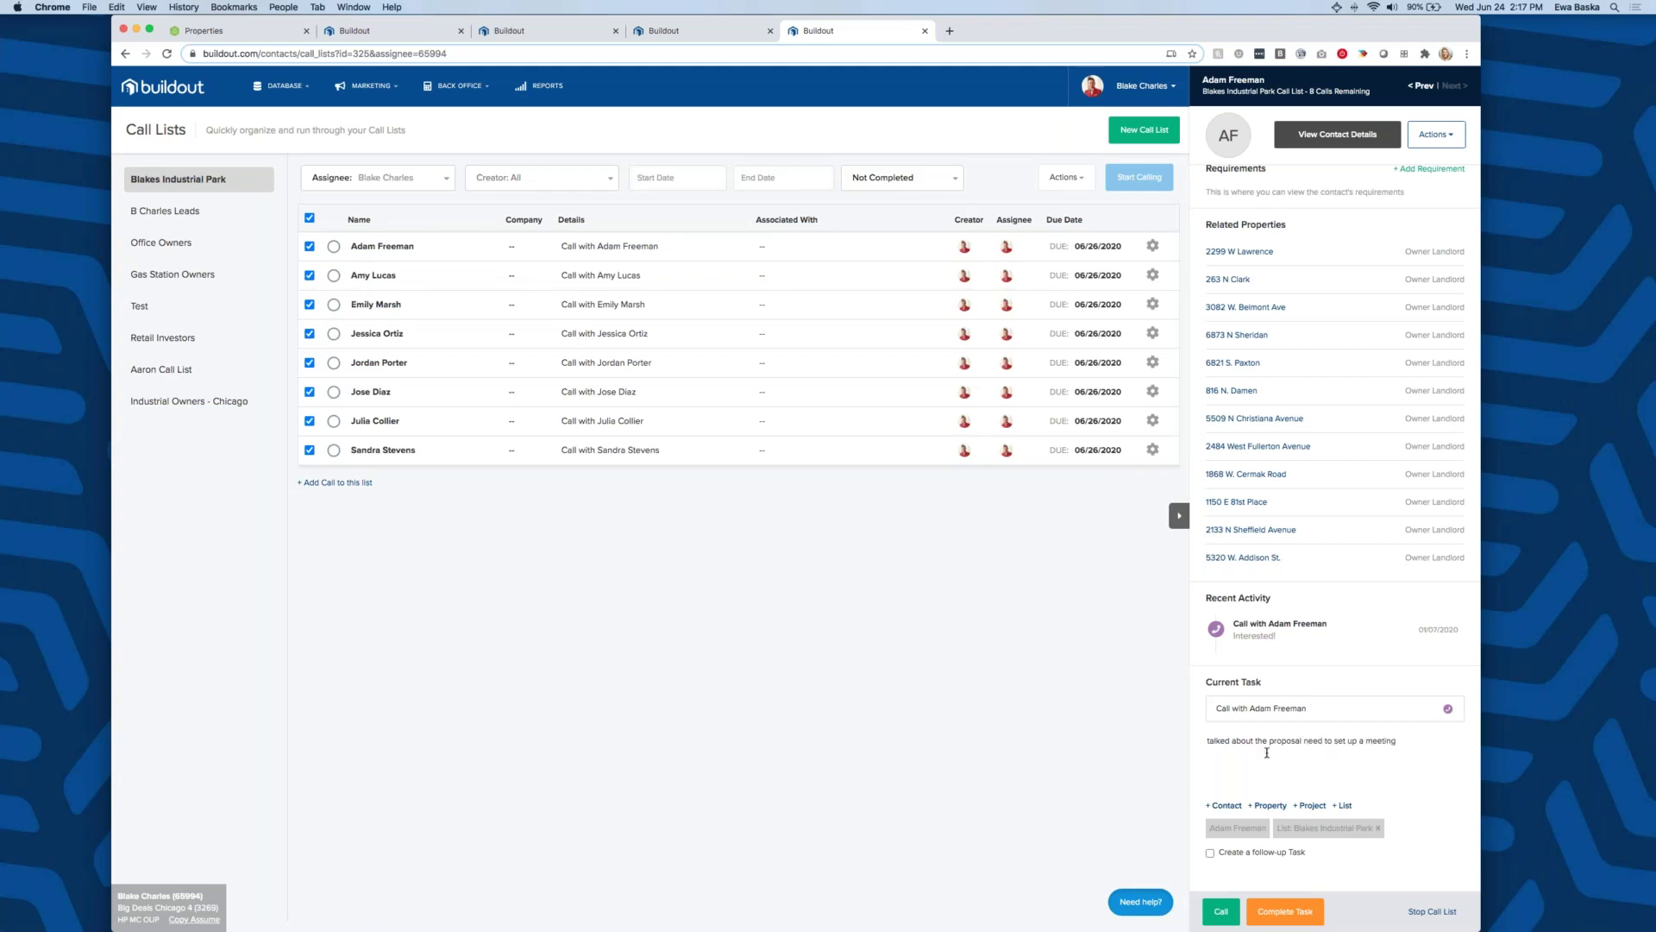
click(1242, 857)
scroll(1242, 858, down, 3)
click(1259, 807)
click(1259, 812)
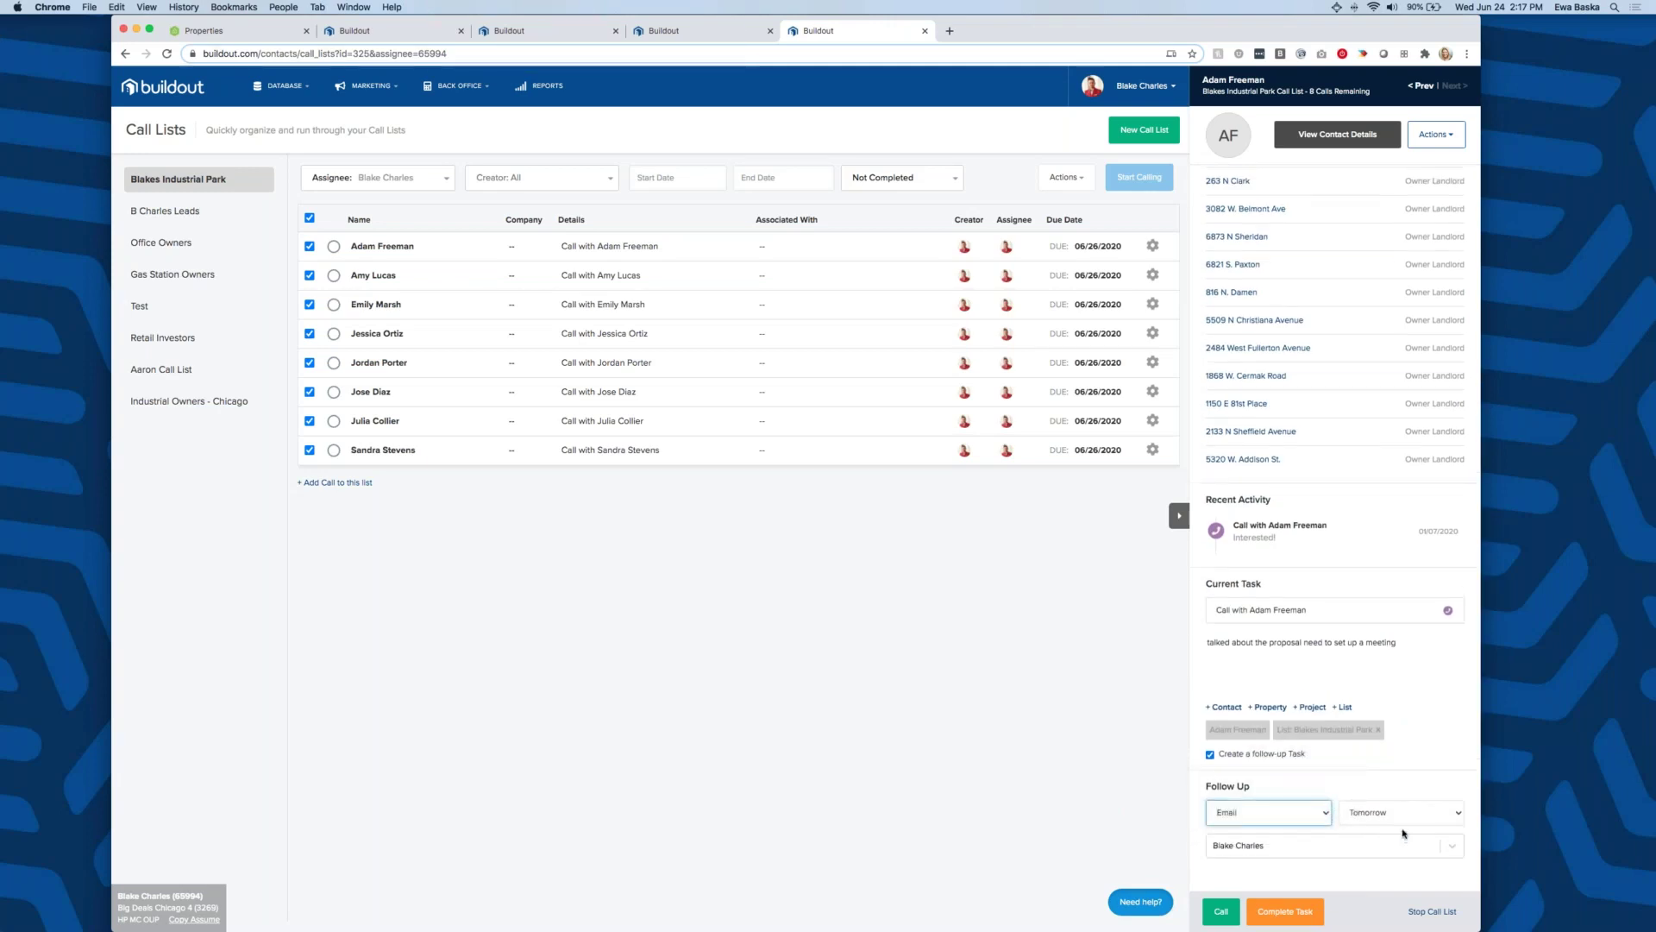
click(1285, 913)
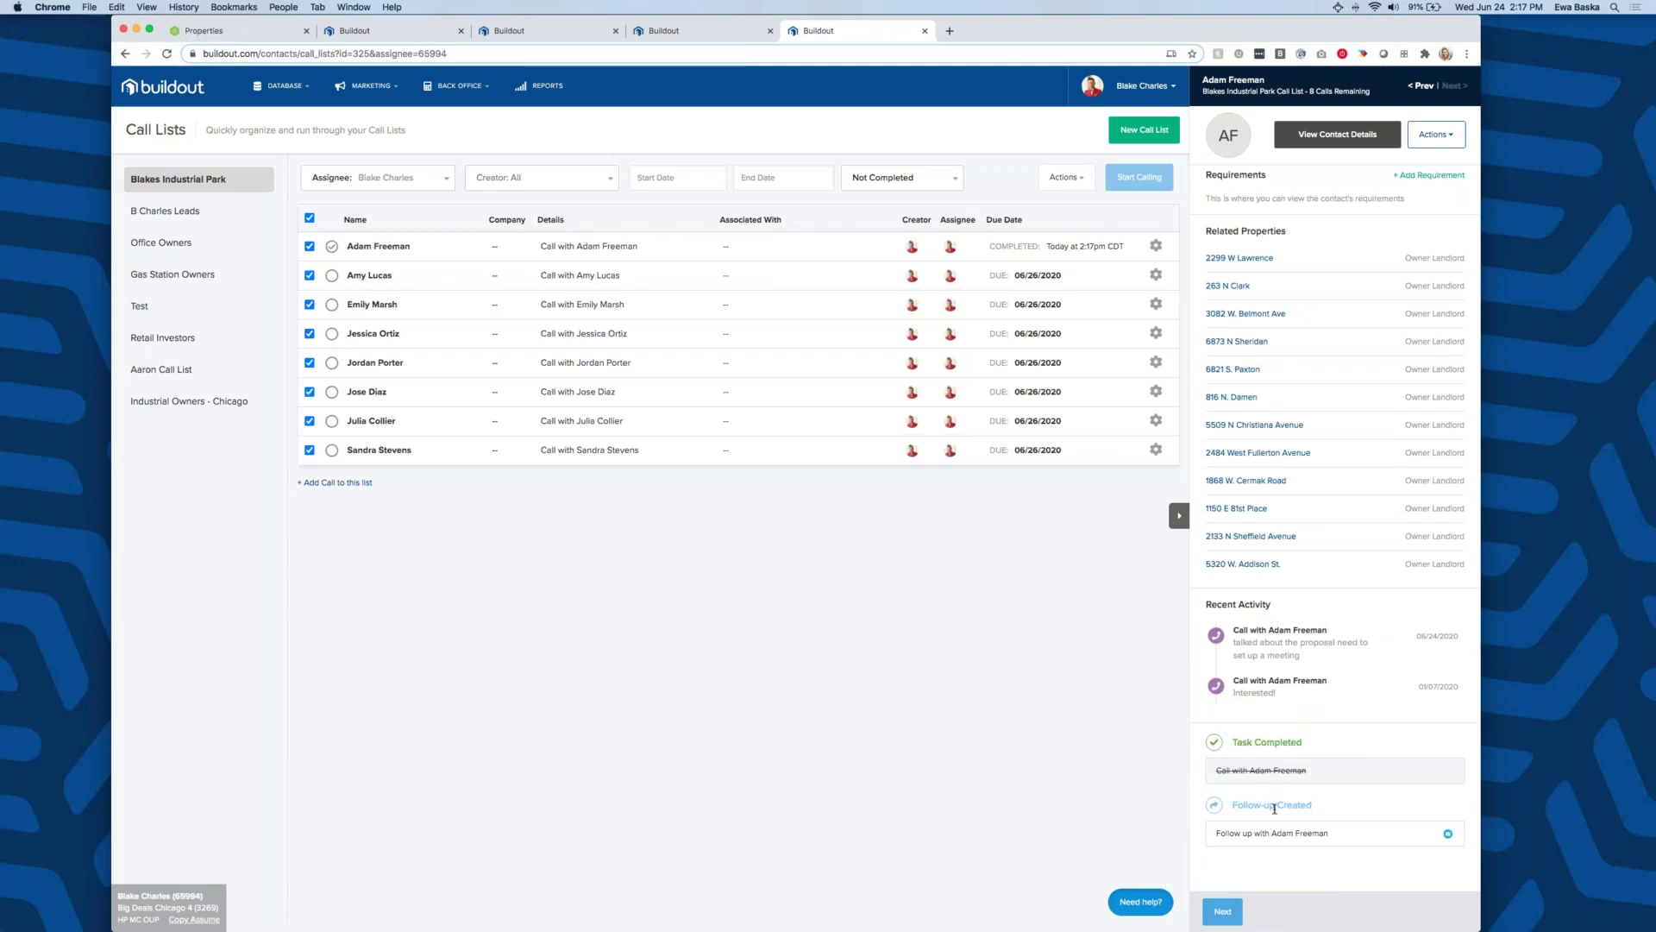
- Advance to the next contact in the call list, review that contact's details and recent activity, and stop the call list
click(1229, 915)
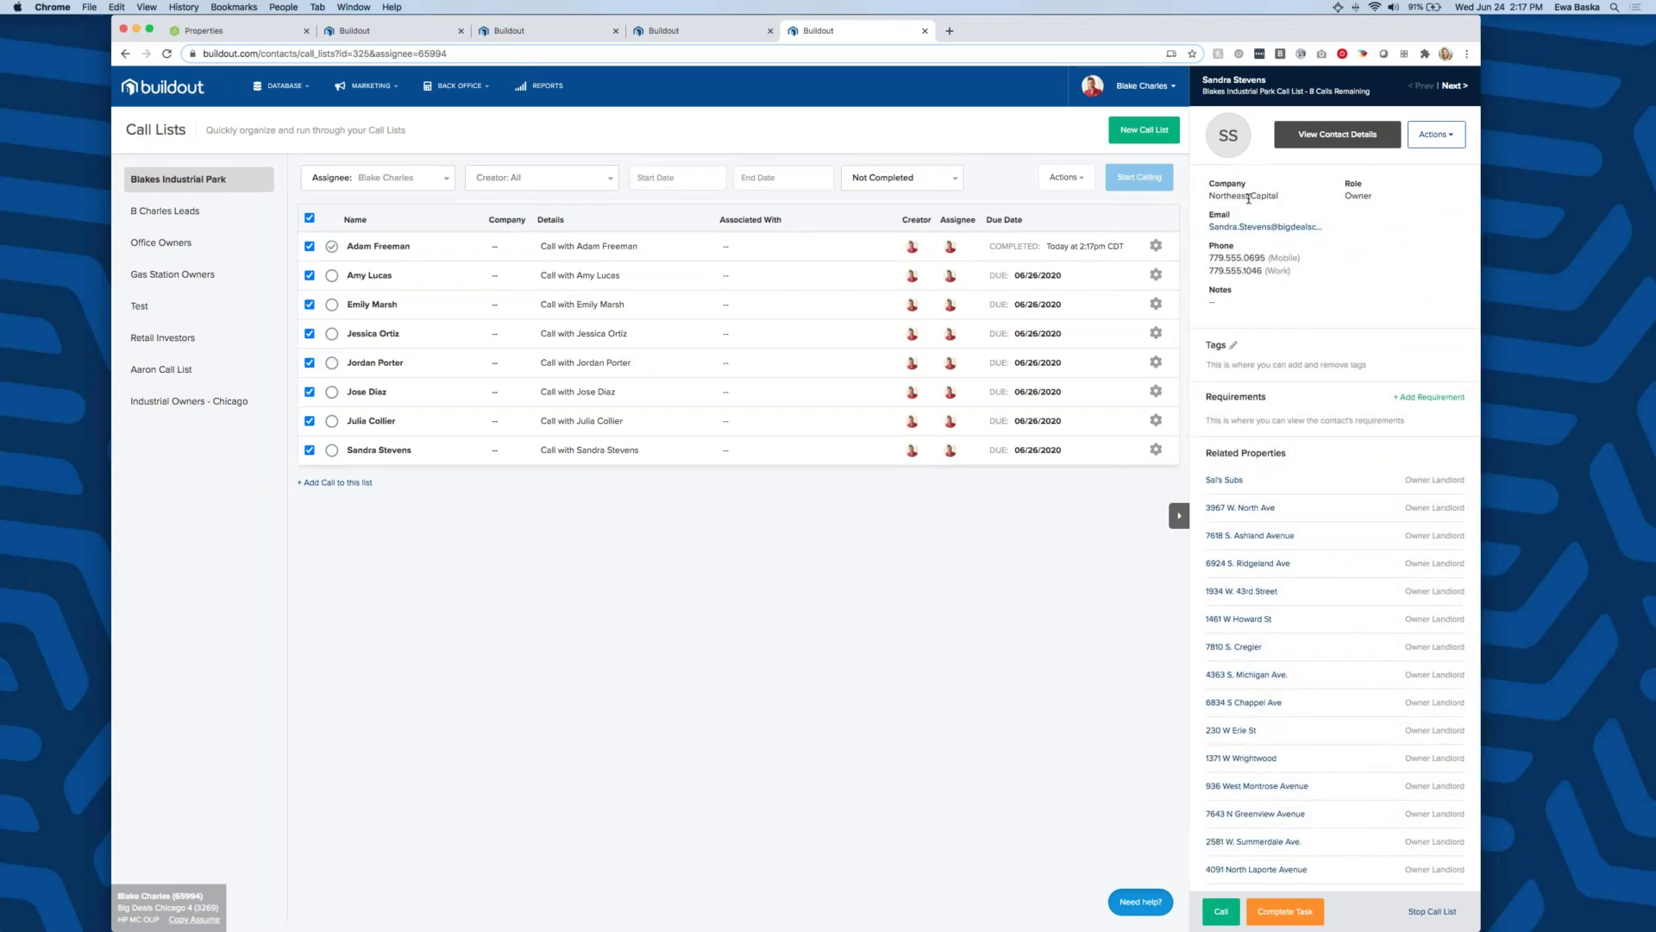
scroll(1268, 338, down, 5)
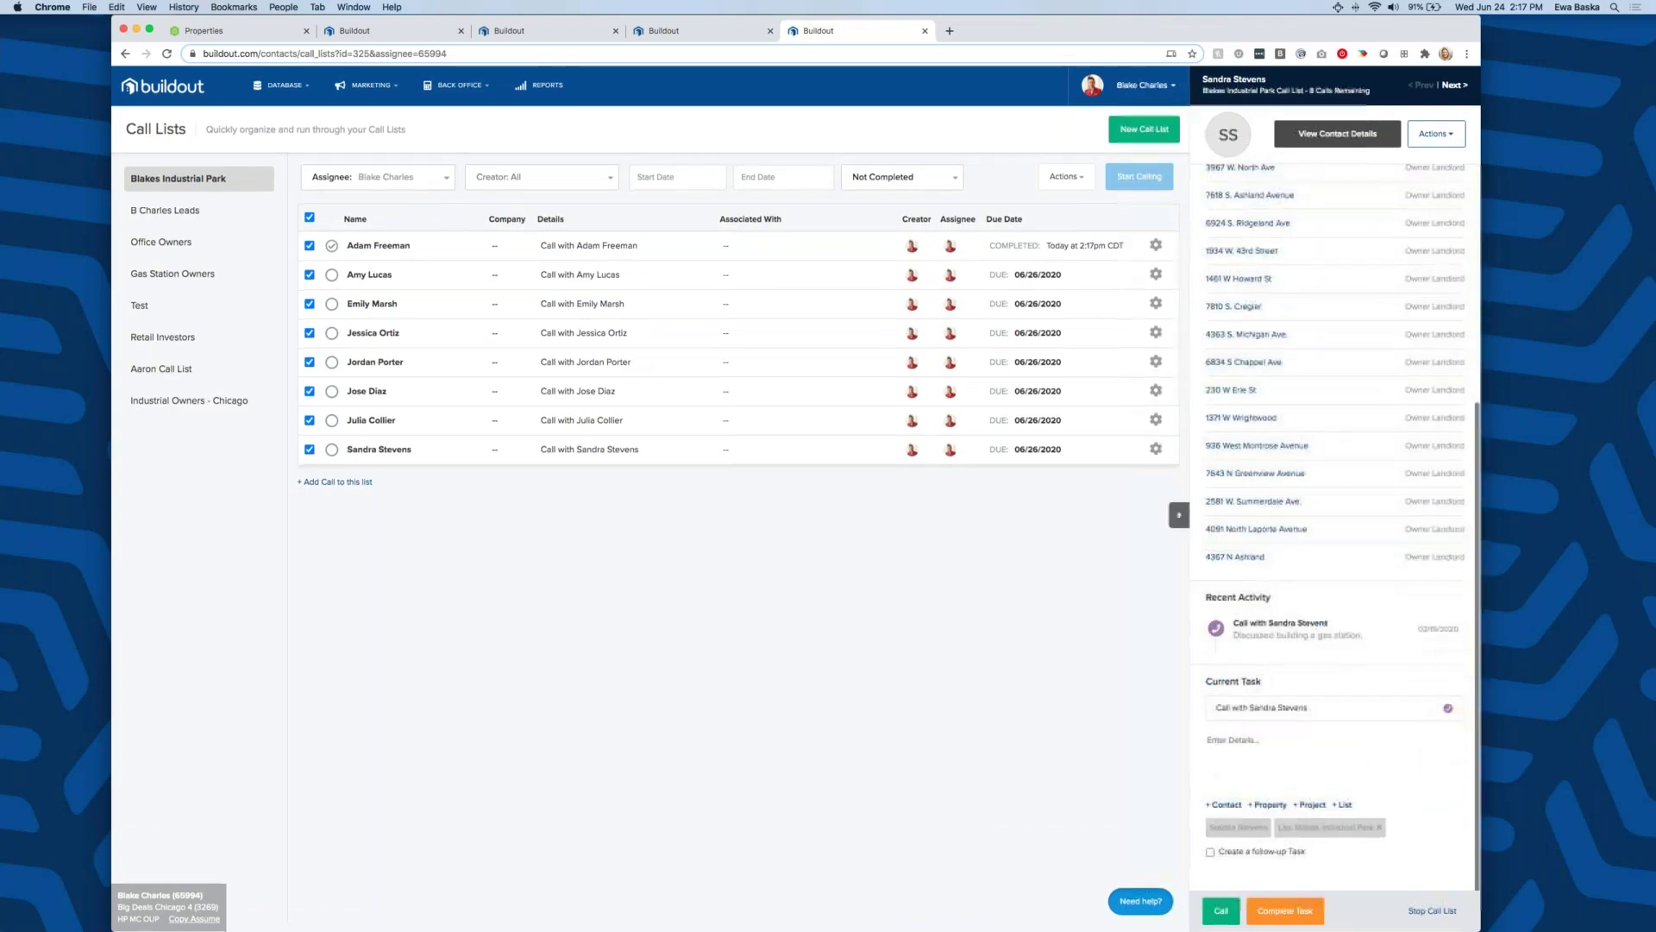
scroll(1224, 643, up, 5)
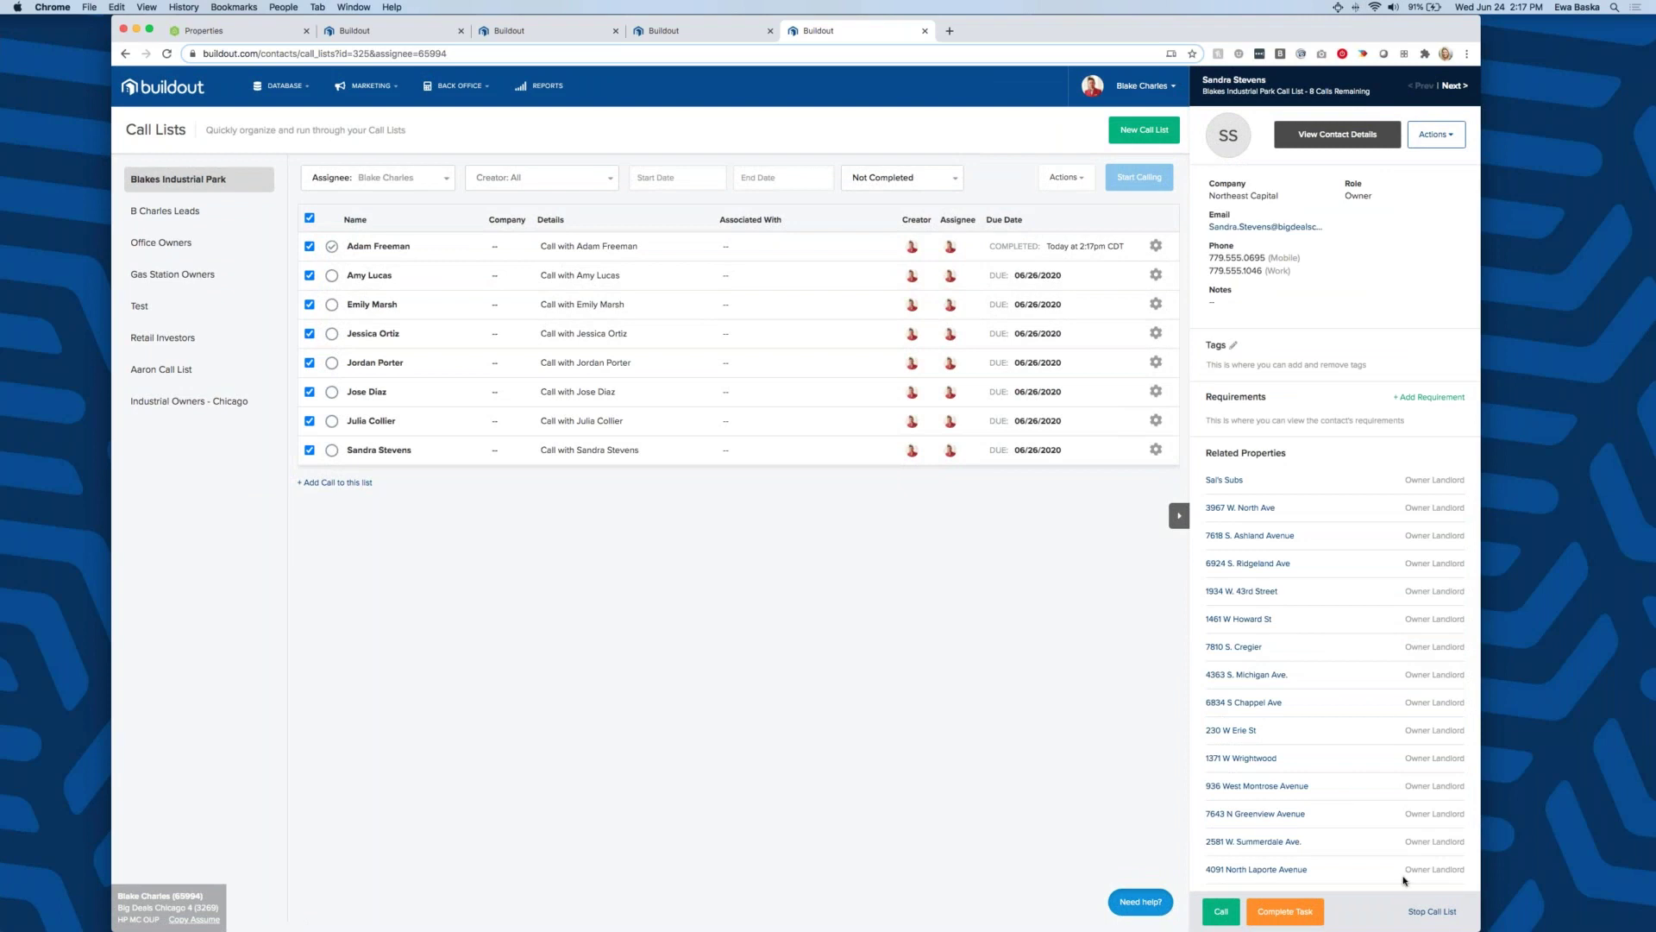
click(1434, 914)
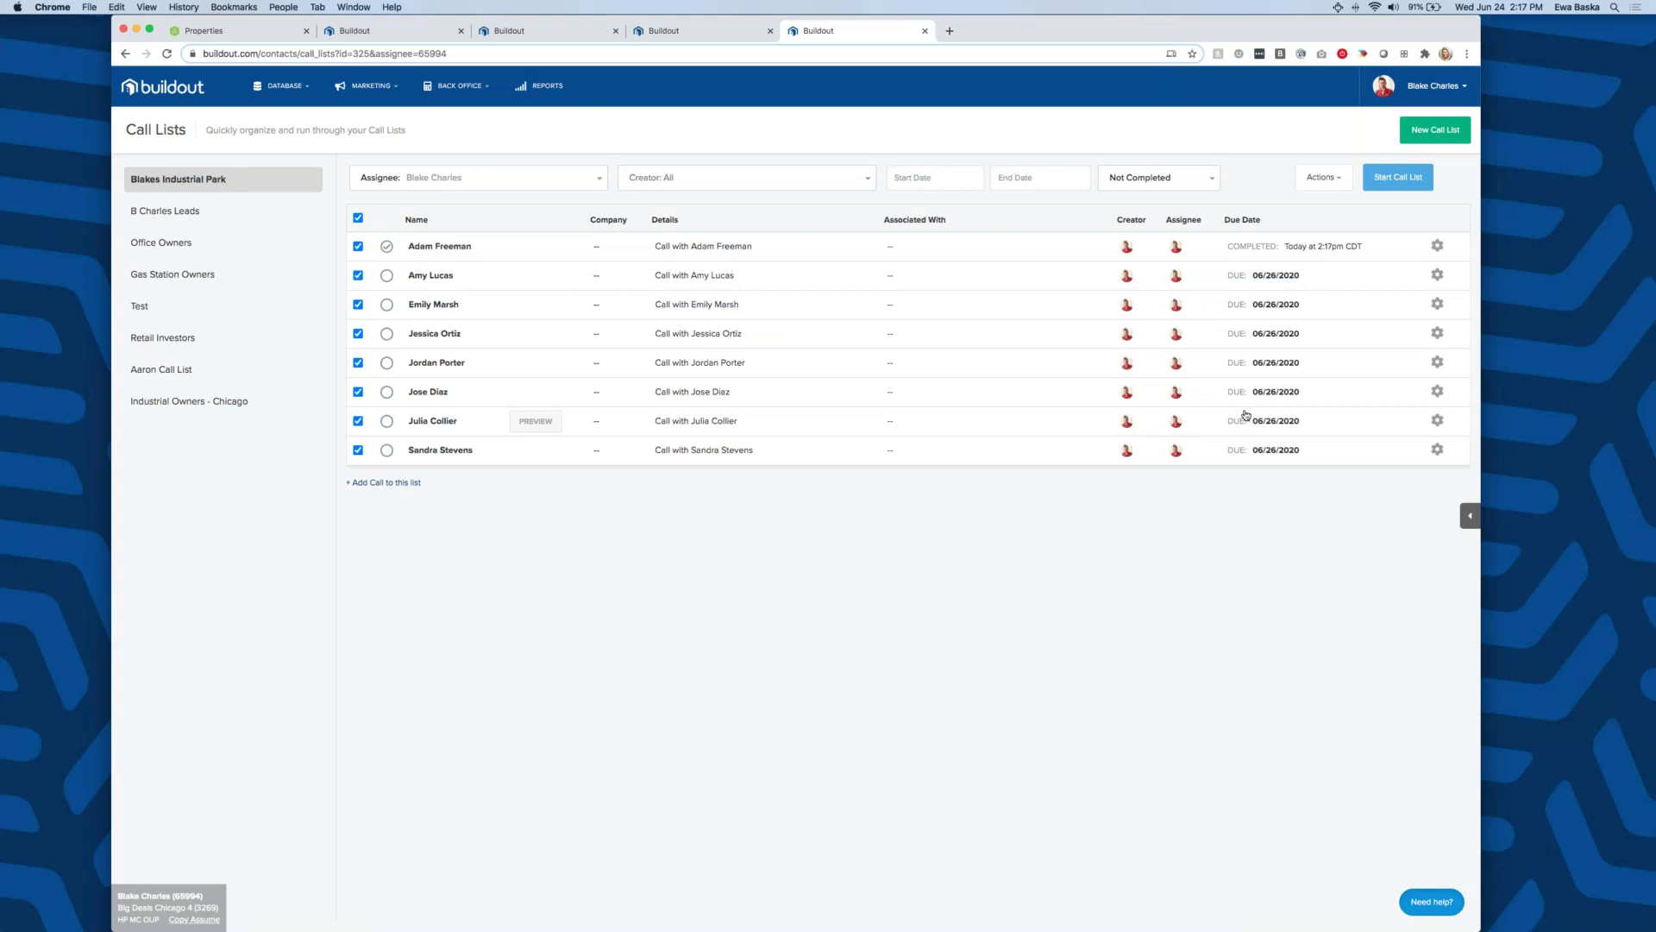
- Open the Tasks page, look through the full task list, and view the tasks due Today and Tomorrow
click(302, 100)
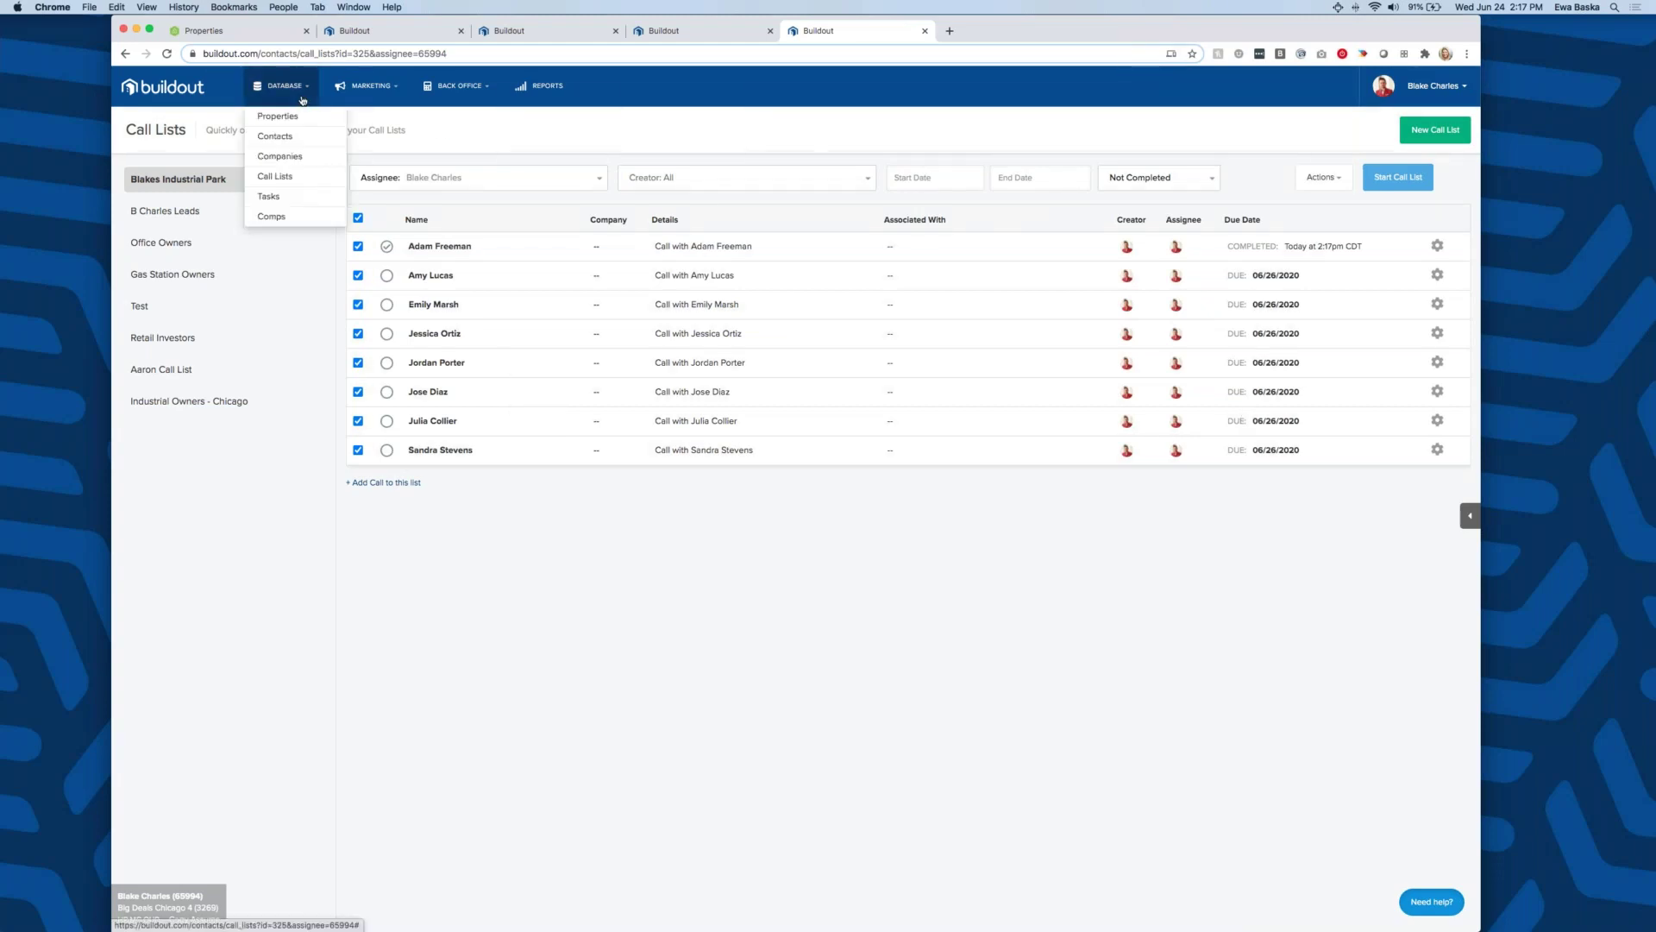
click(314, 200)
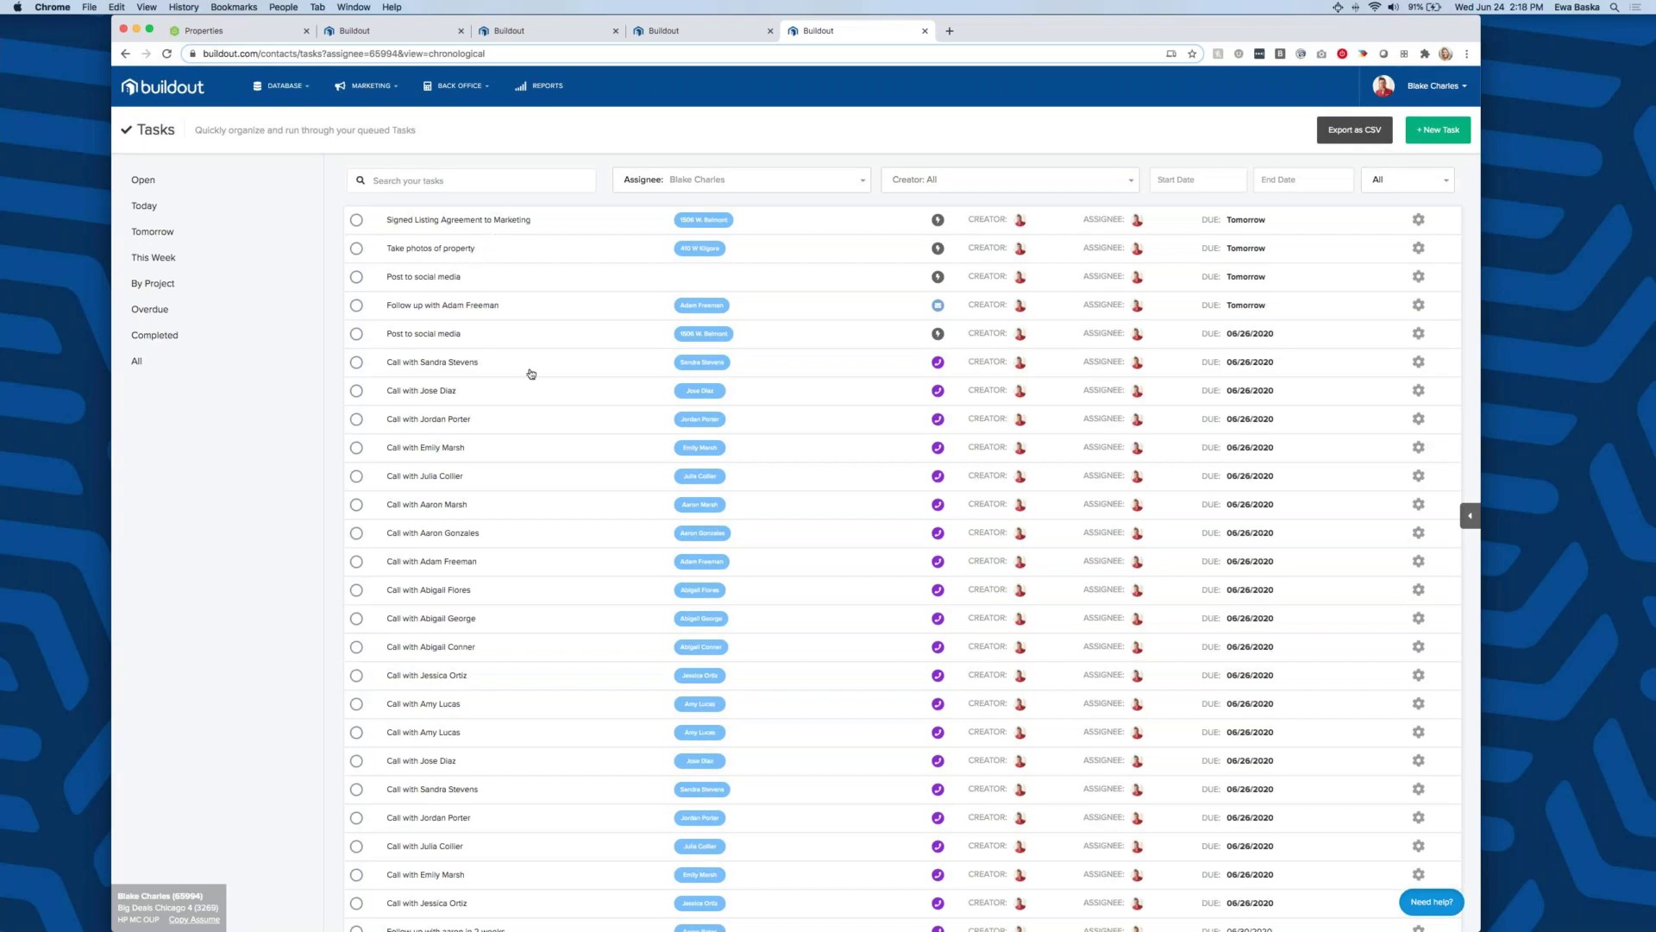
scroll(530, 373, down, 10)
scroll(530, 371, up, 10)
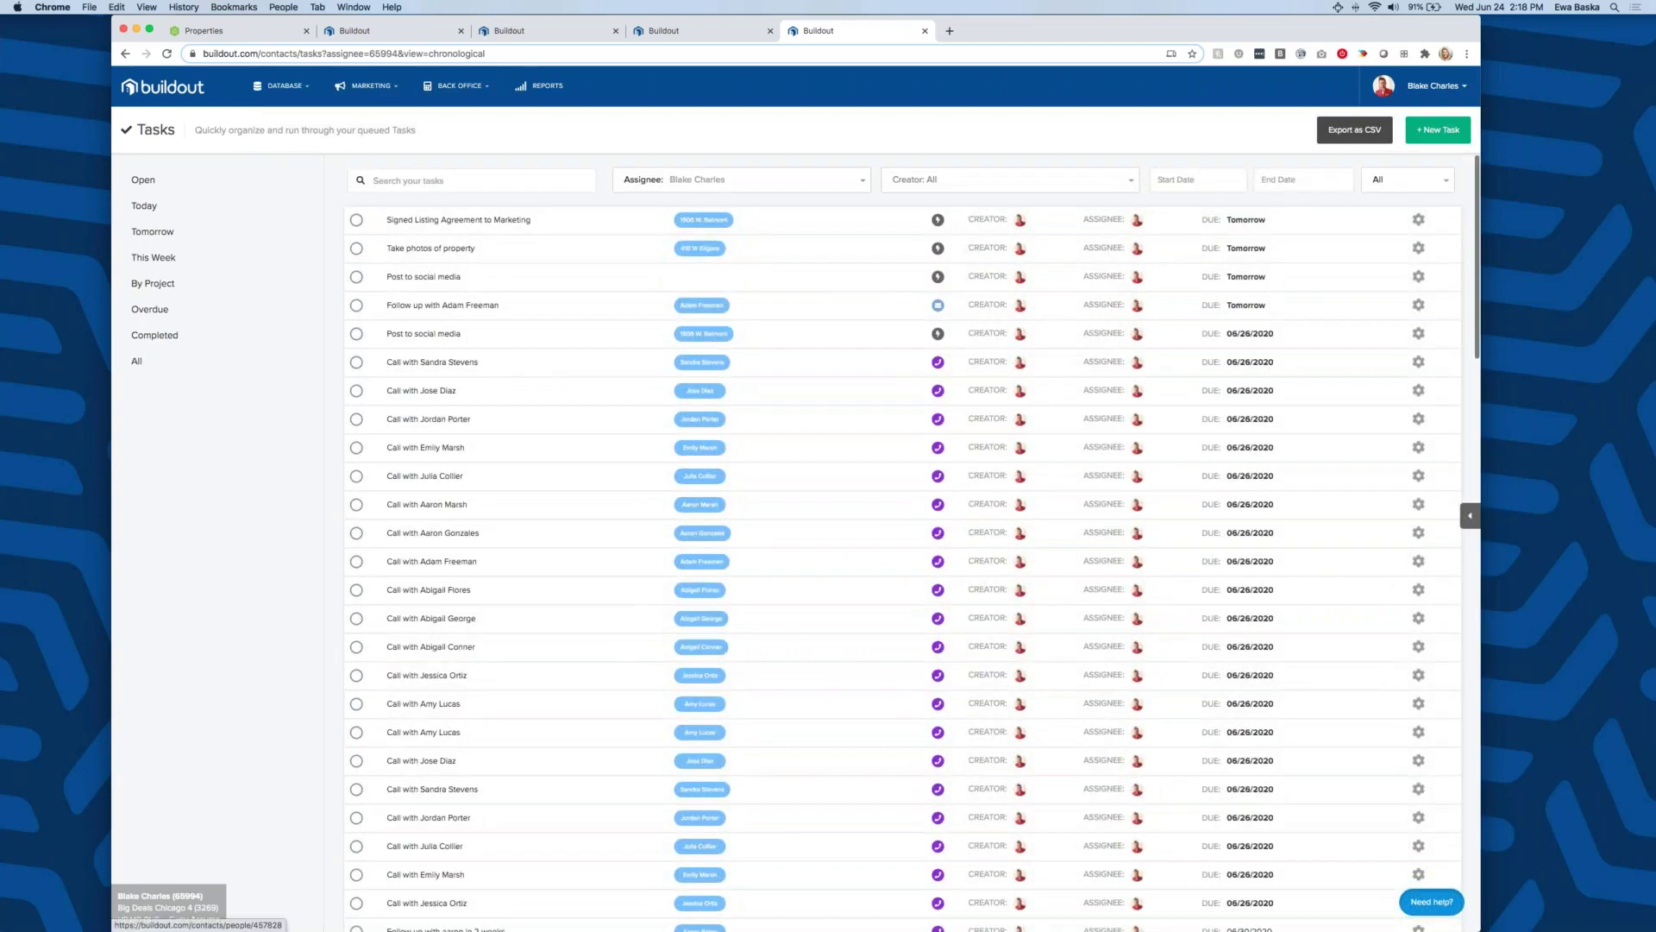
click(173, 213)
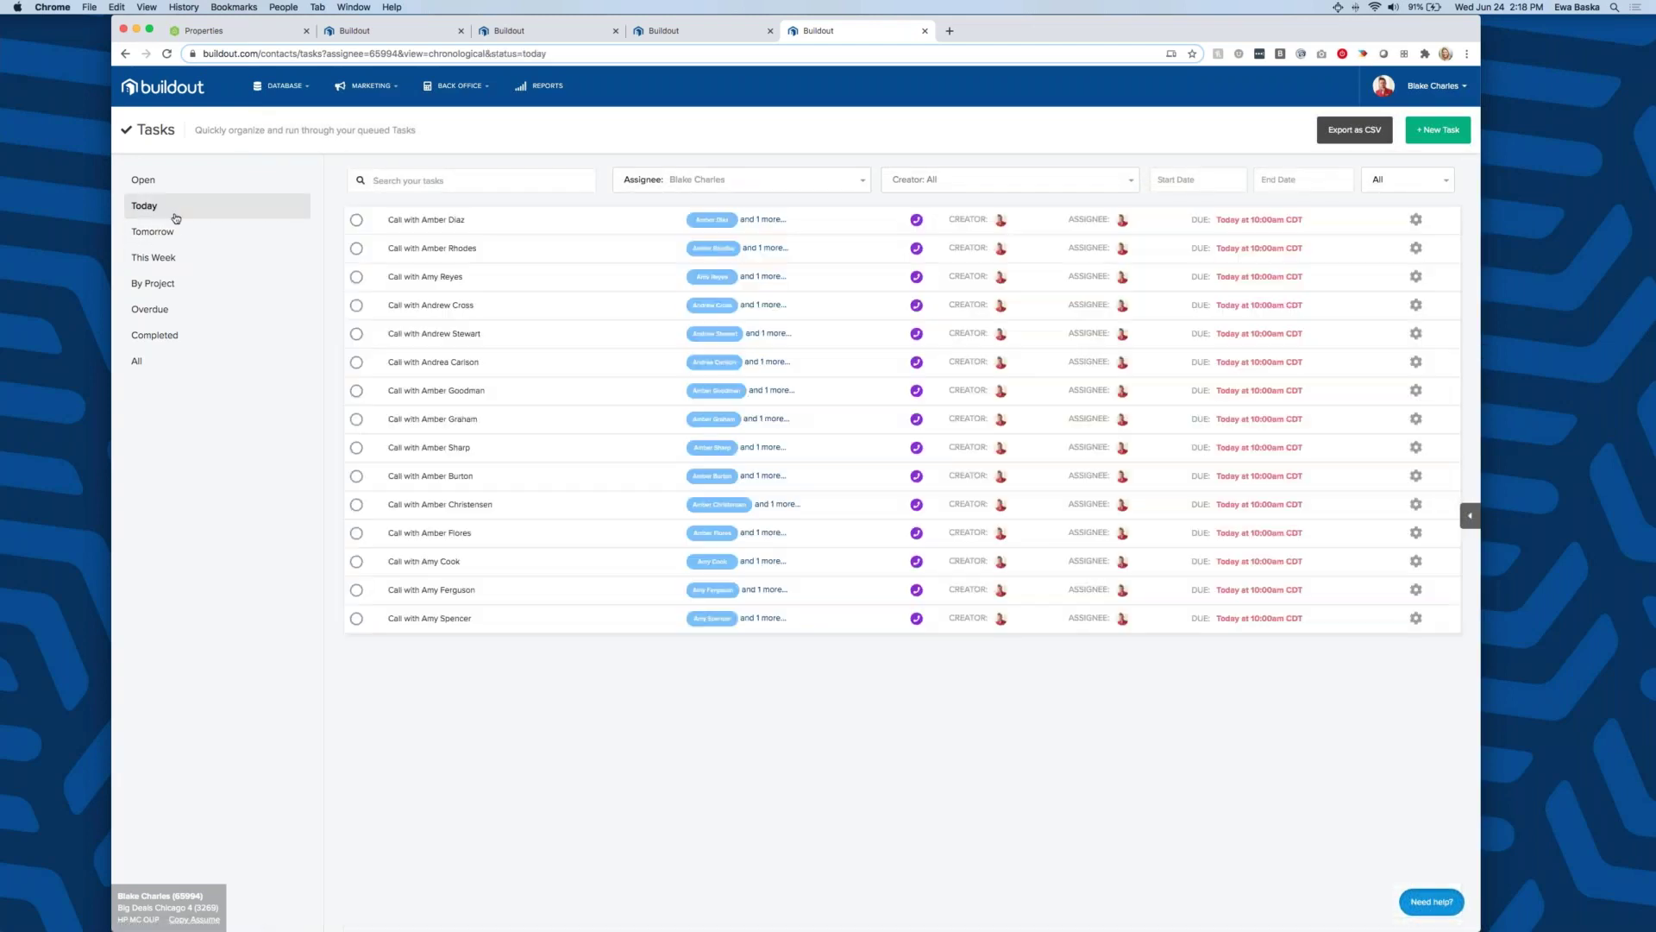
click(176, 244)
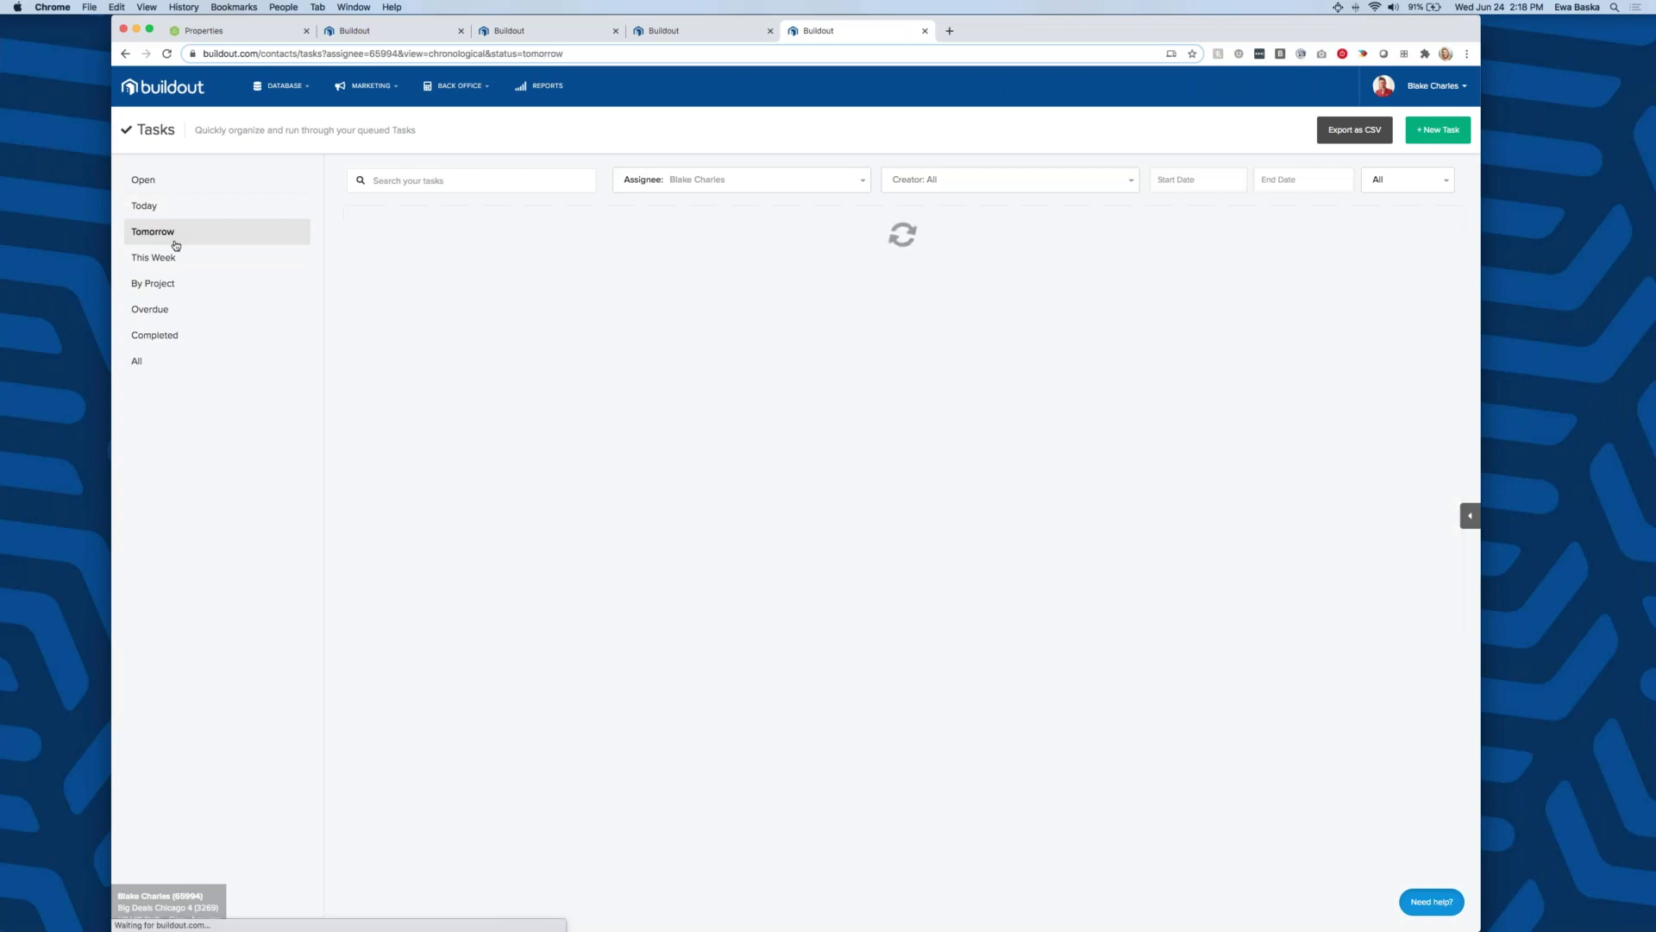
- Widen the task list to all assignees and view the tasks due Today
click(797, 190)
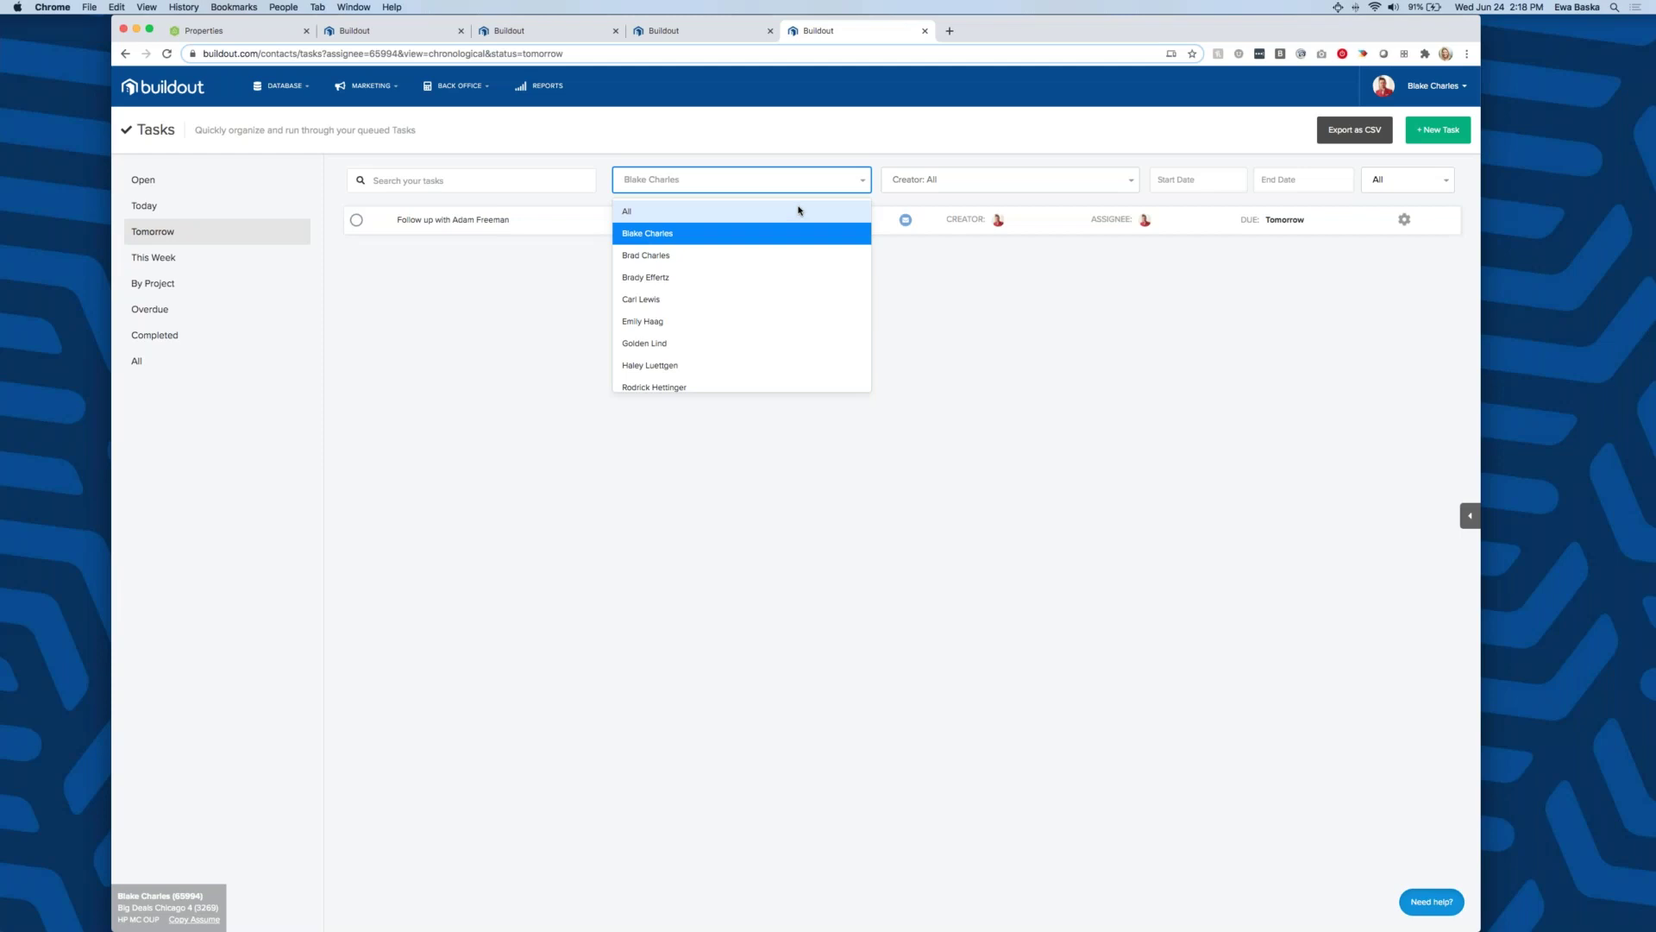
click(798, 211)
click(938, 180)
click(938, 157)
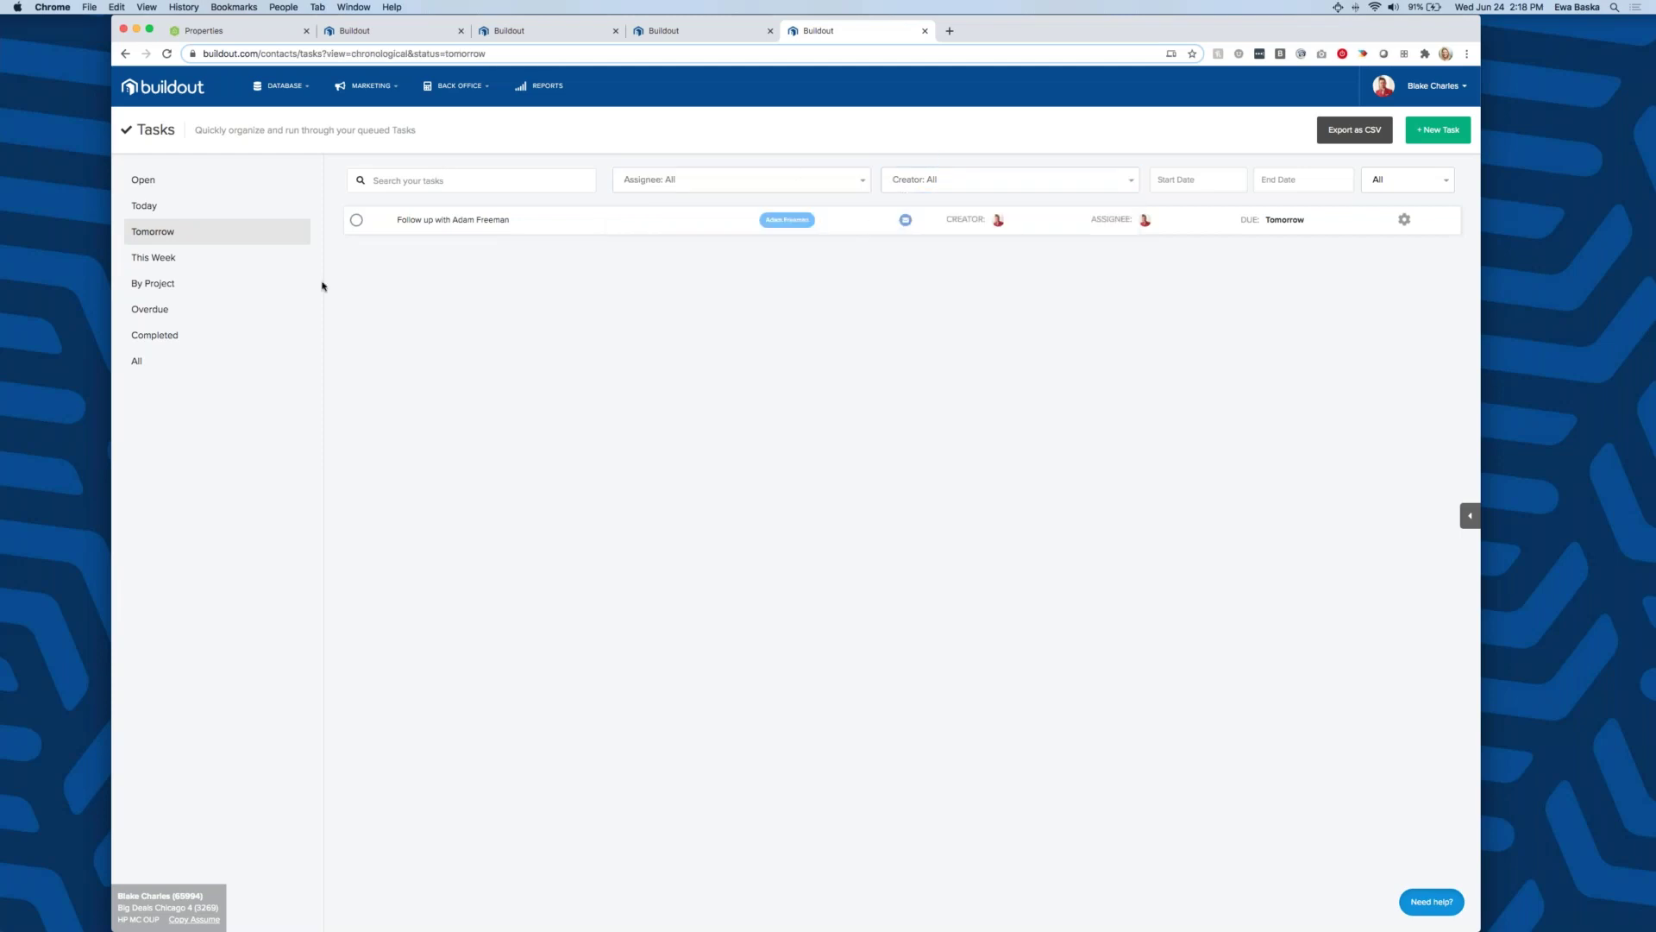
click(144, 206)
scroll(797, 310, down, 1)
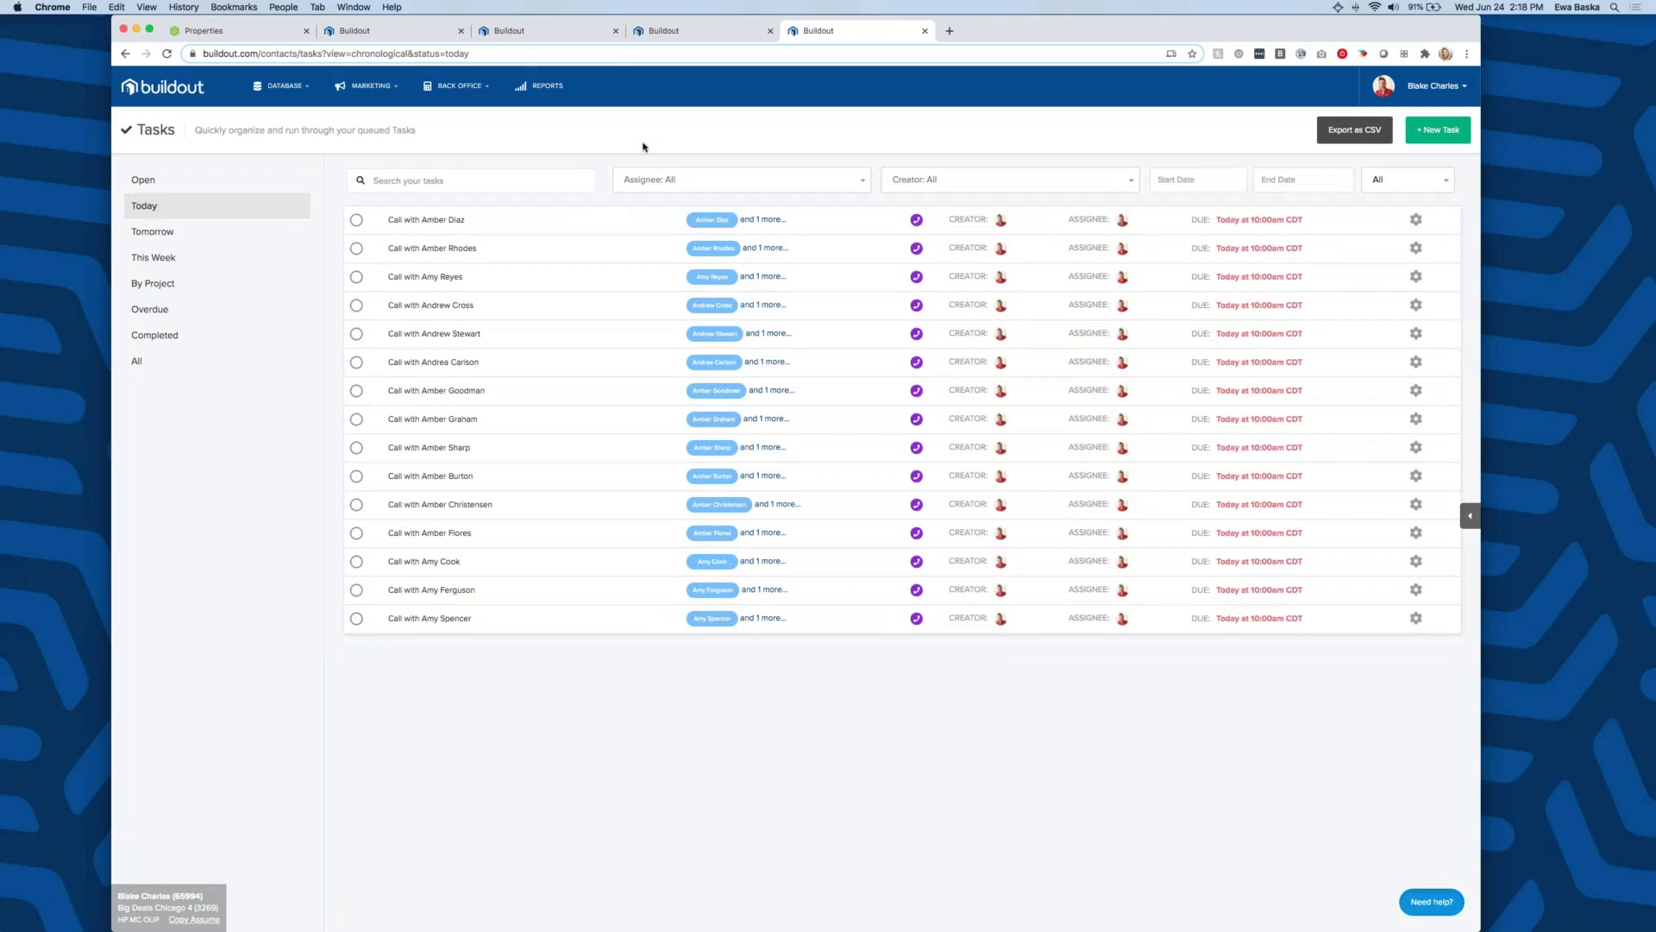
- Open the Properties database and bring up the Blake Industrial Center property record
click(313, 100)
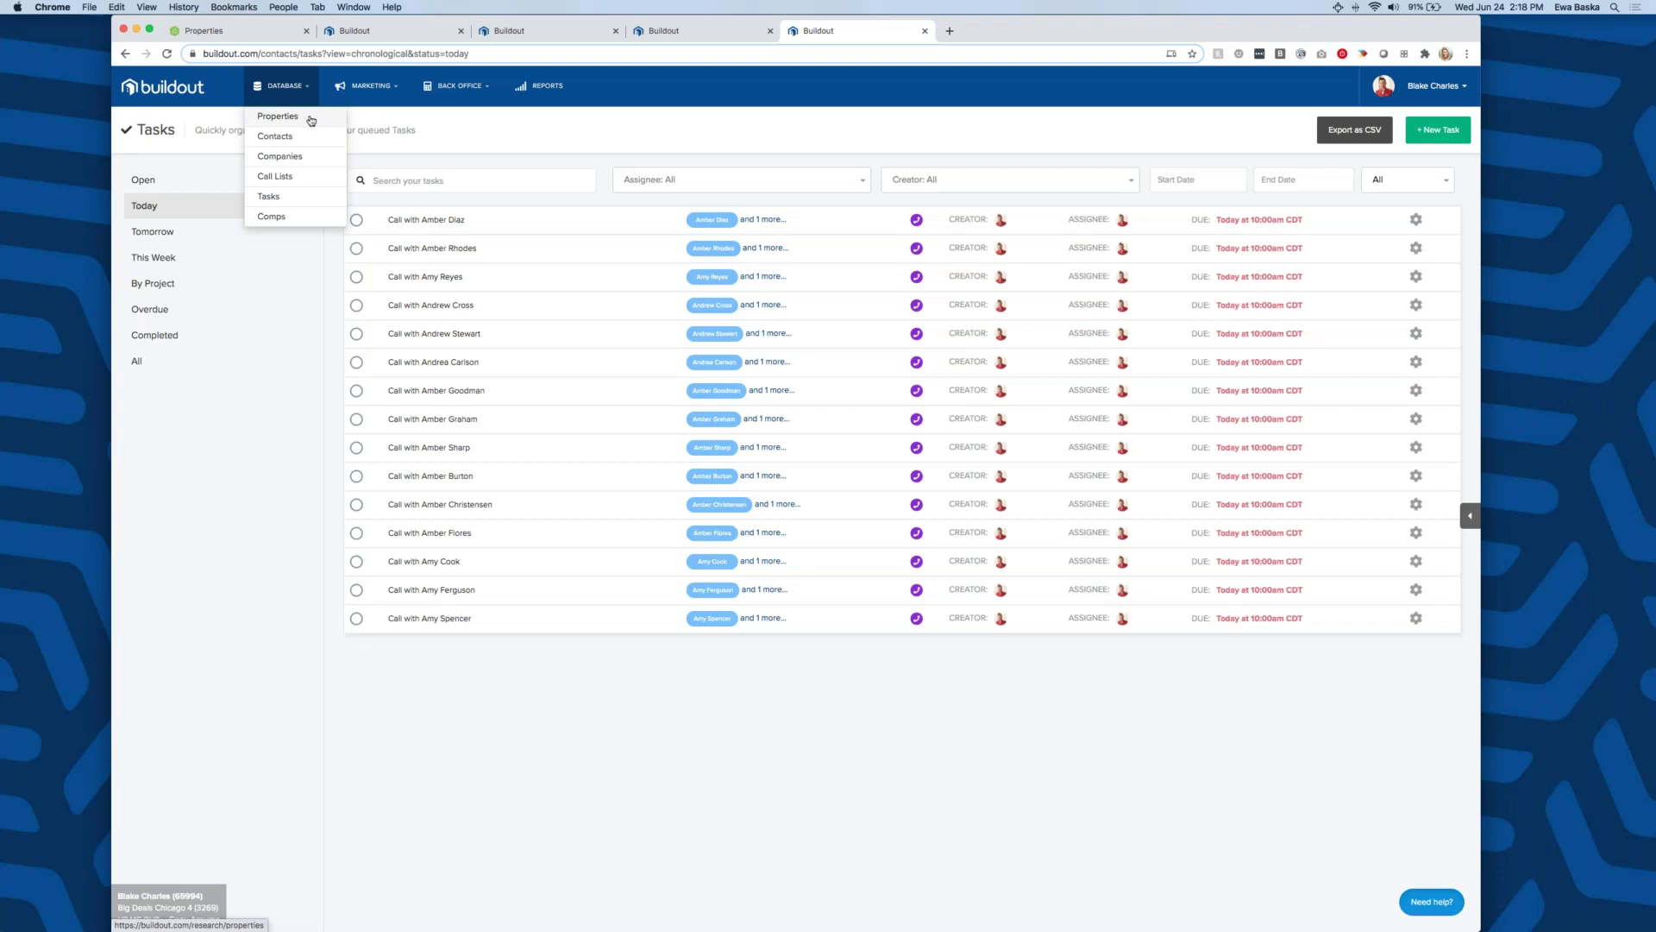
click(311, 120)
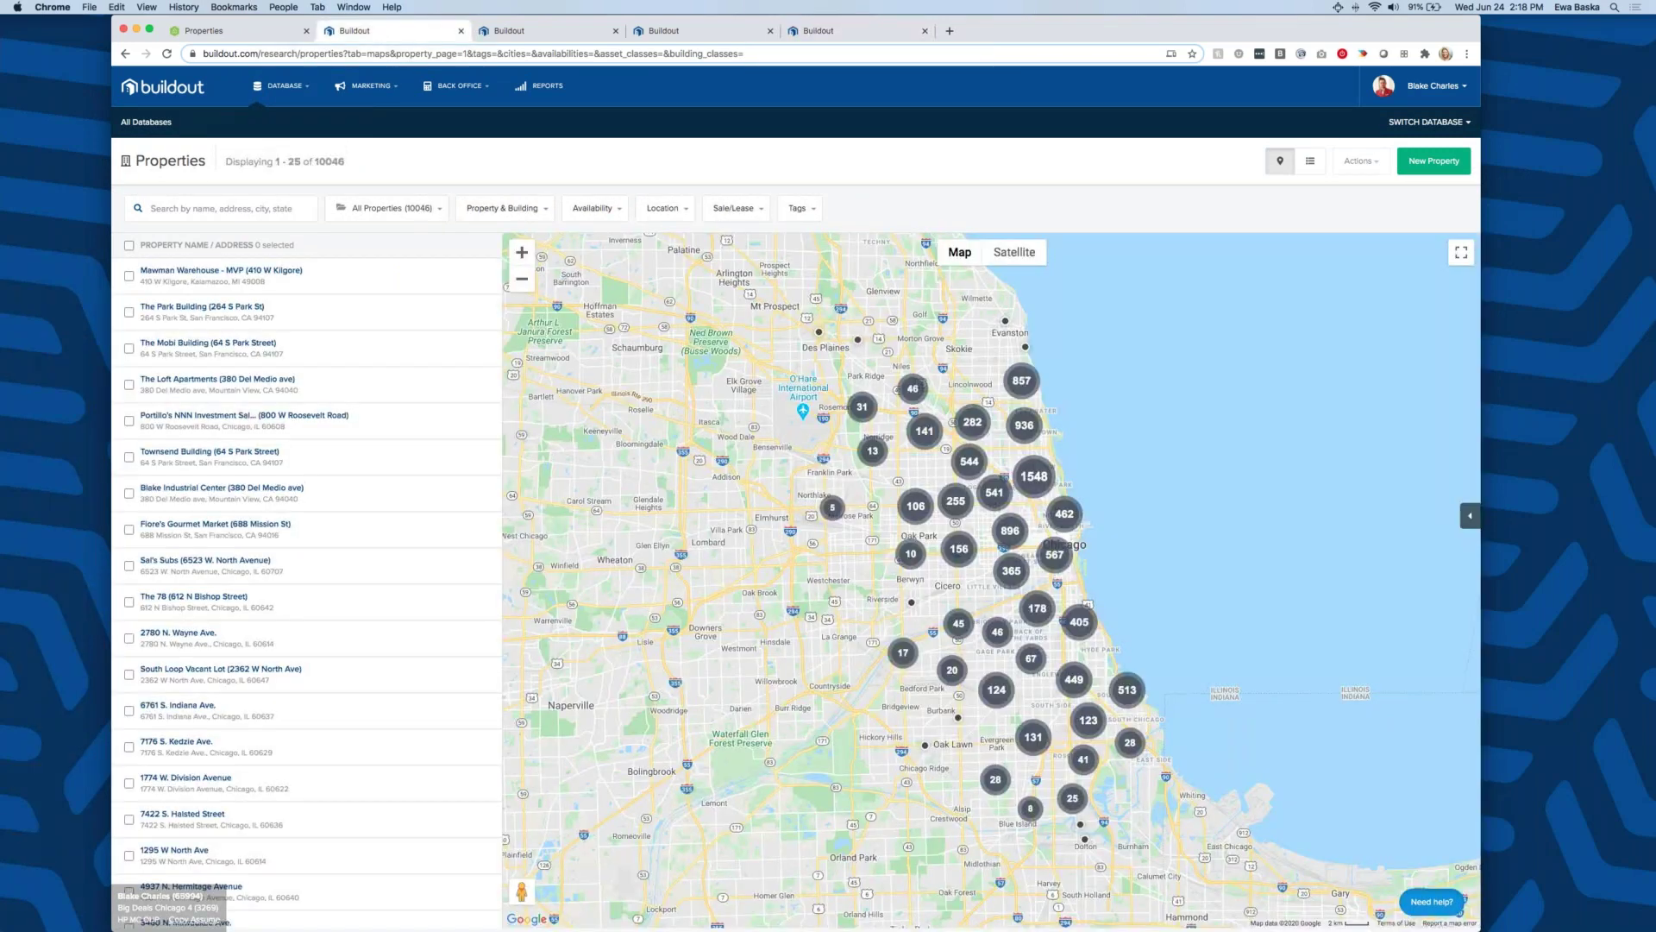
click(510, 35)
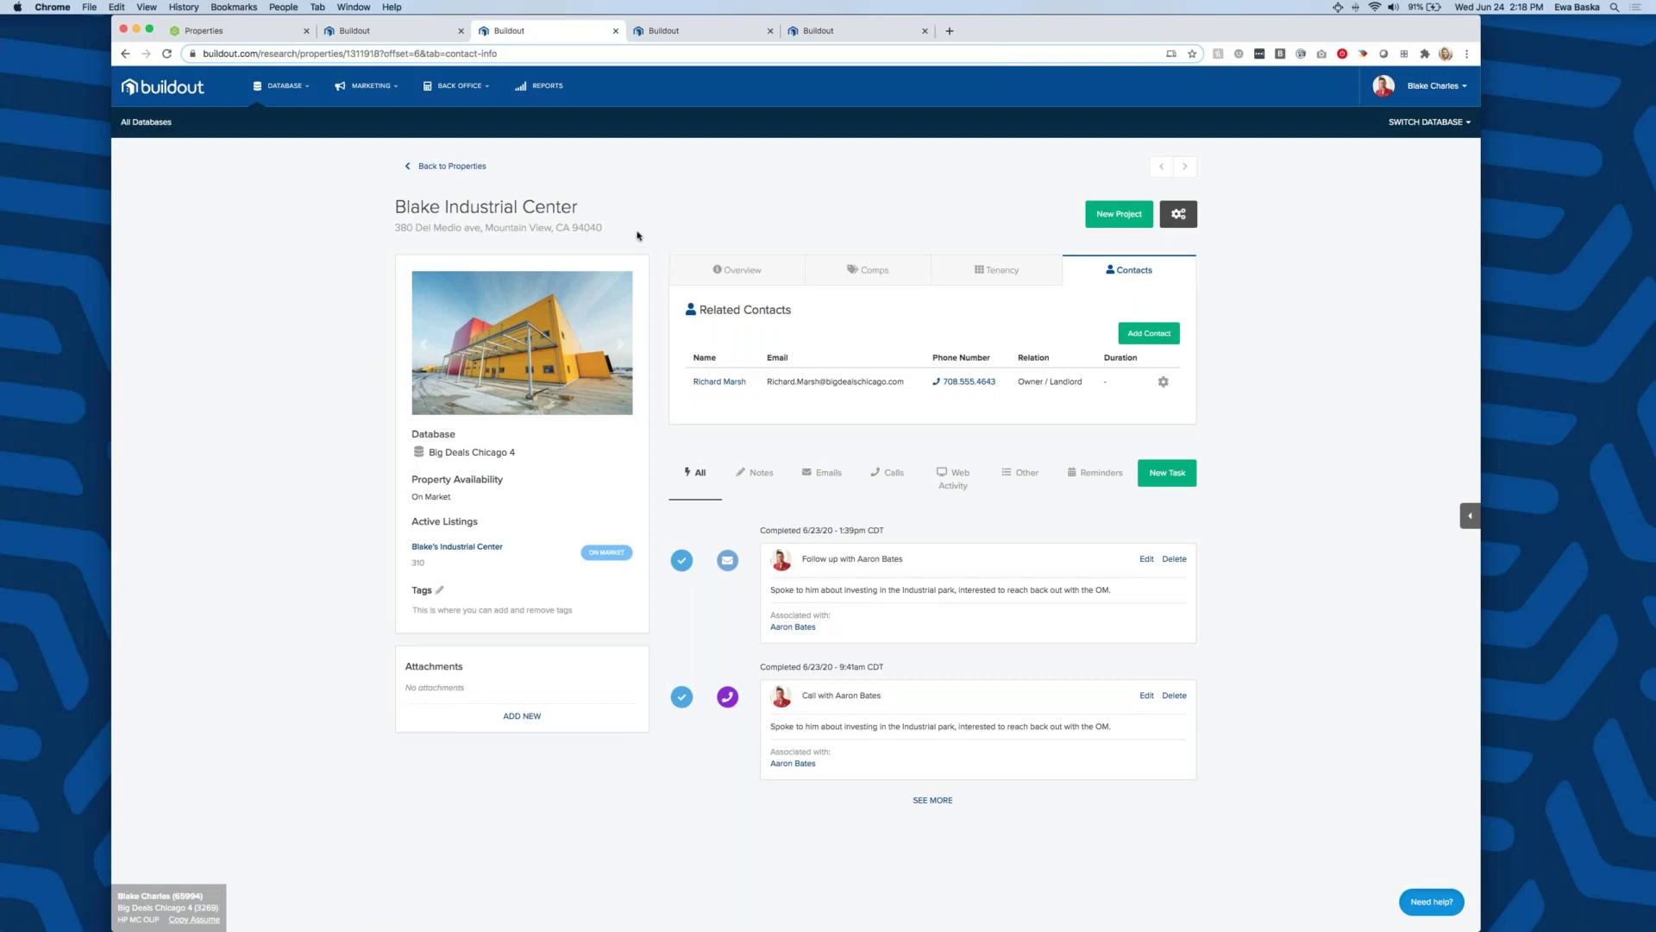
drag(395, 209, 580, 209)
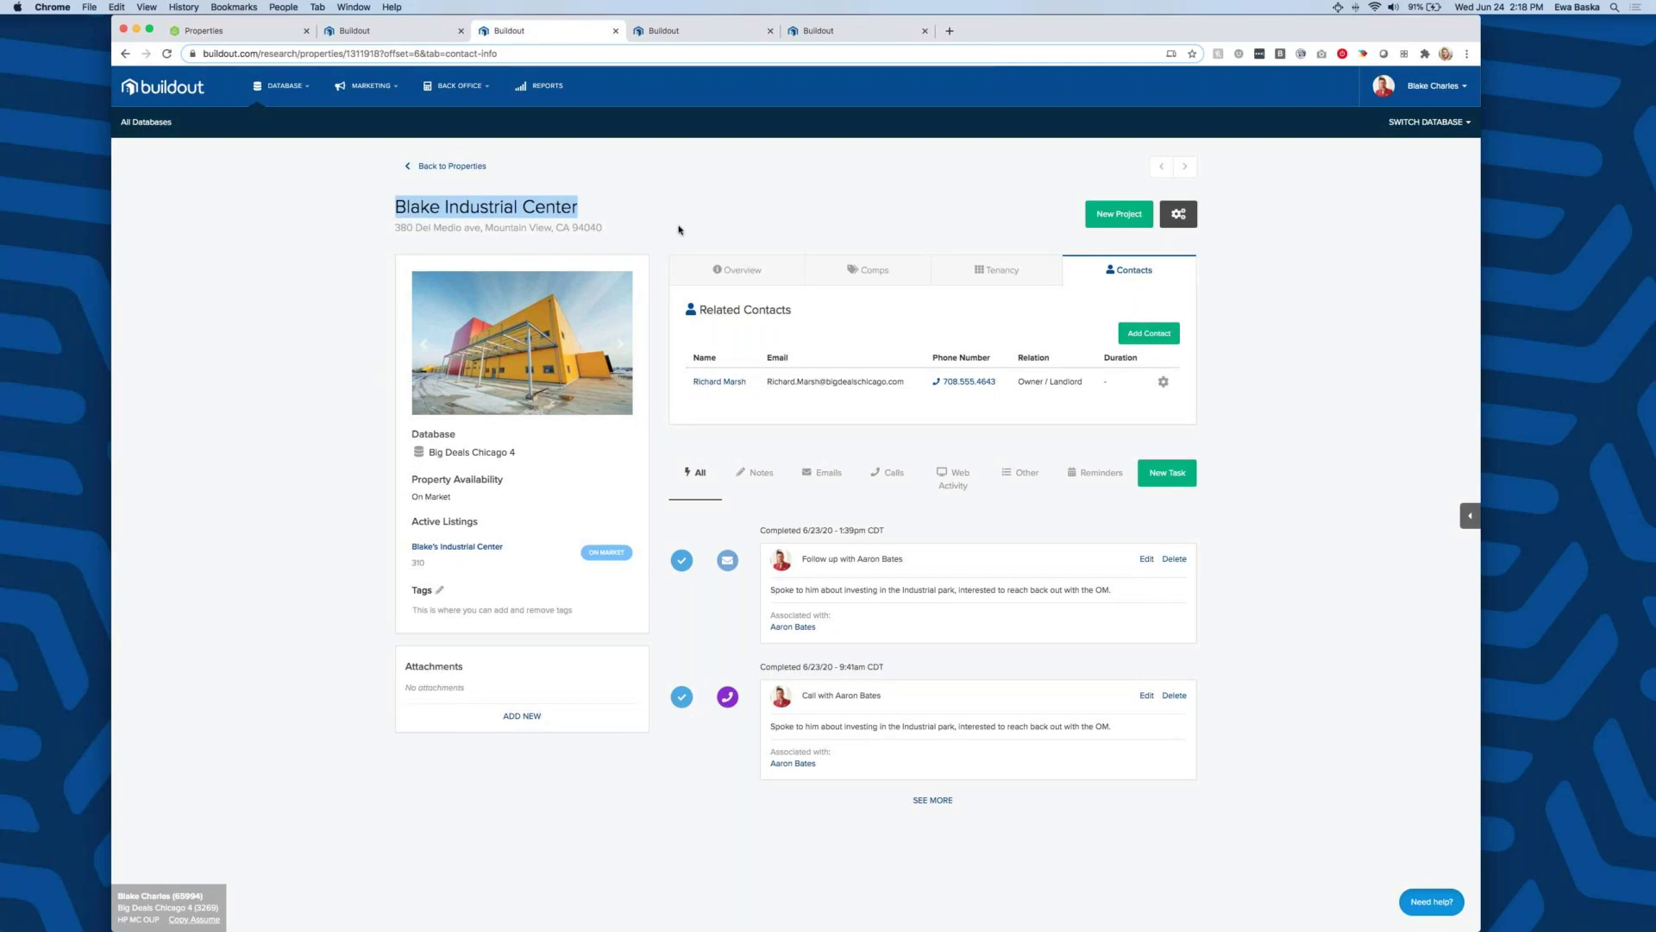
click(585, 215)
drag(587, 213, 409, 210)
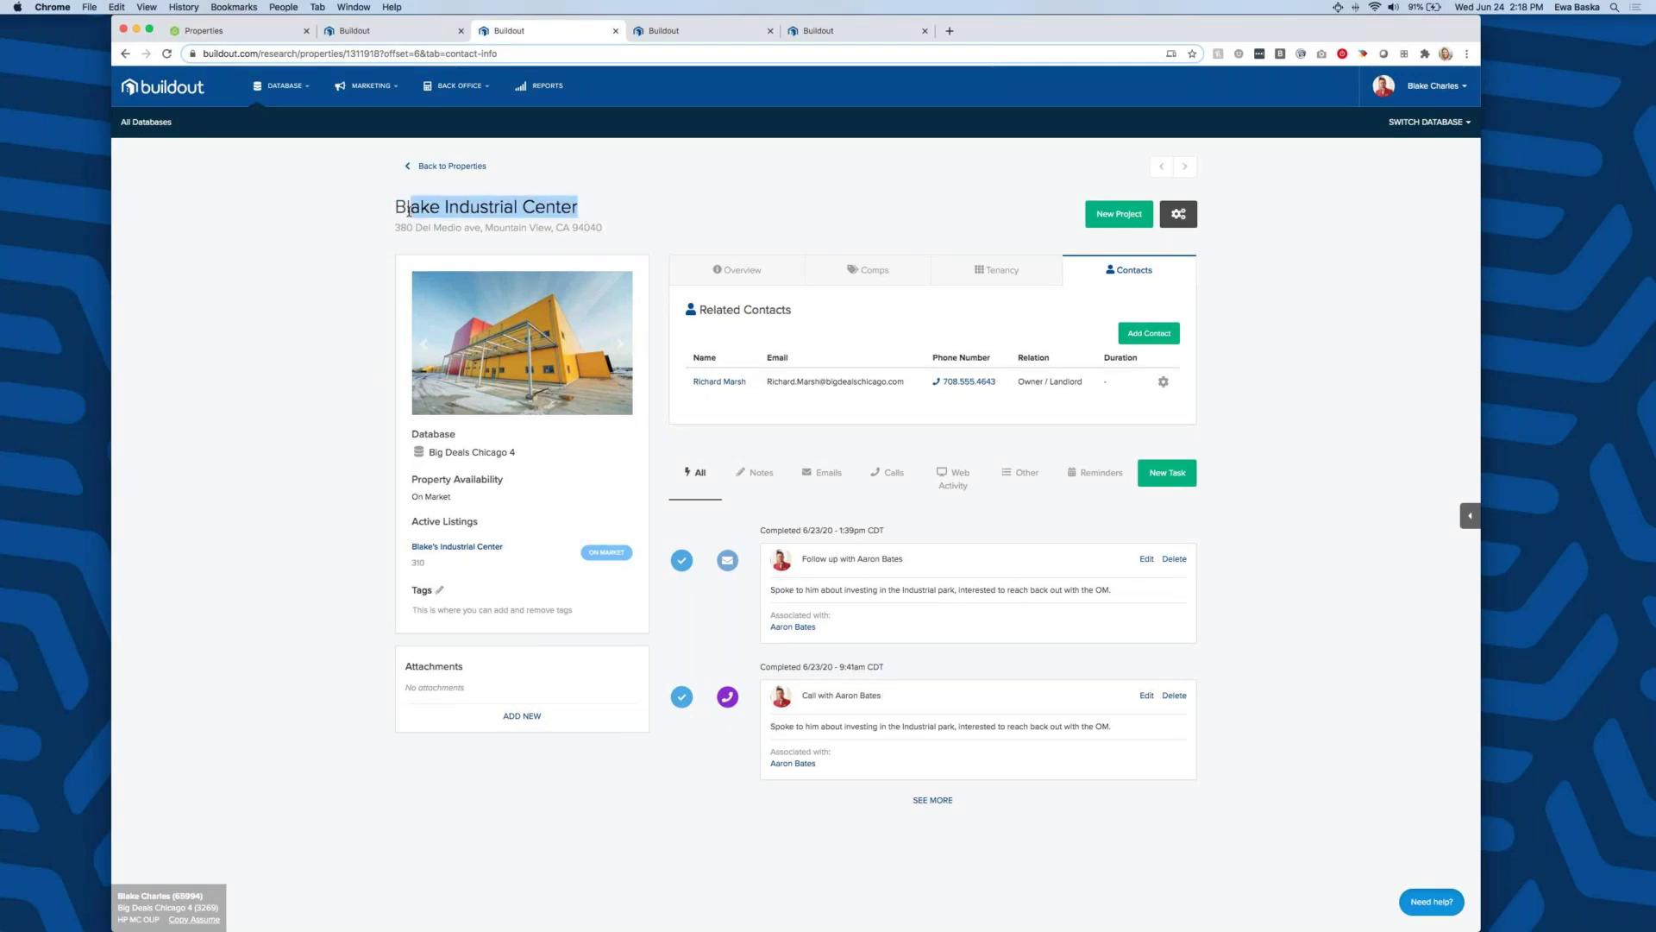
click(642, 202)
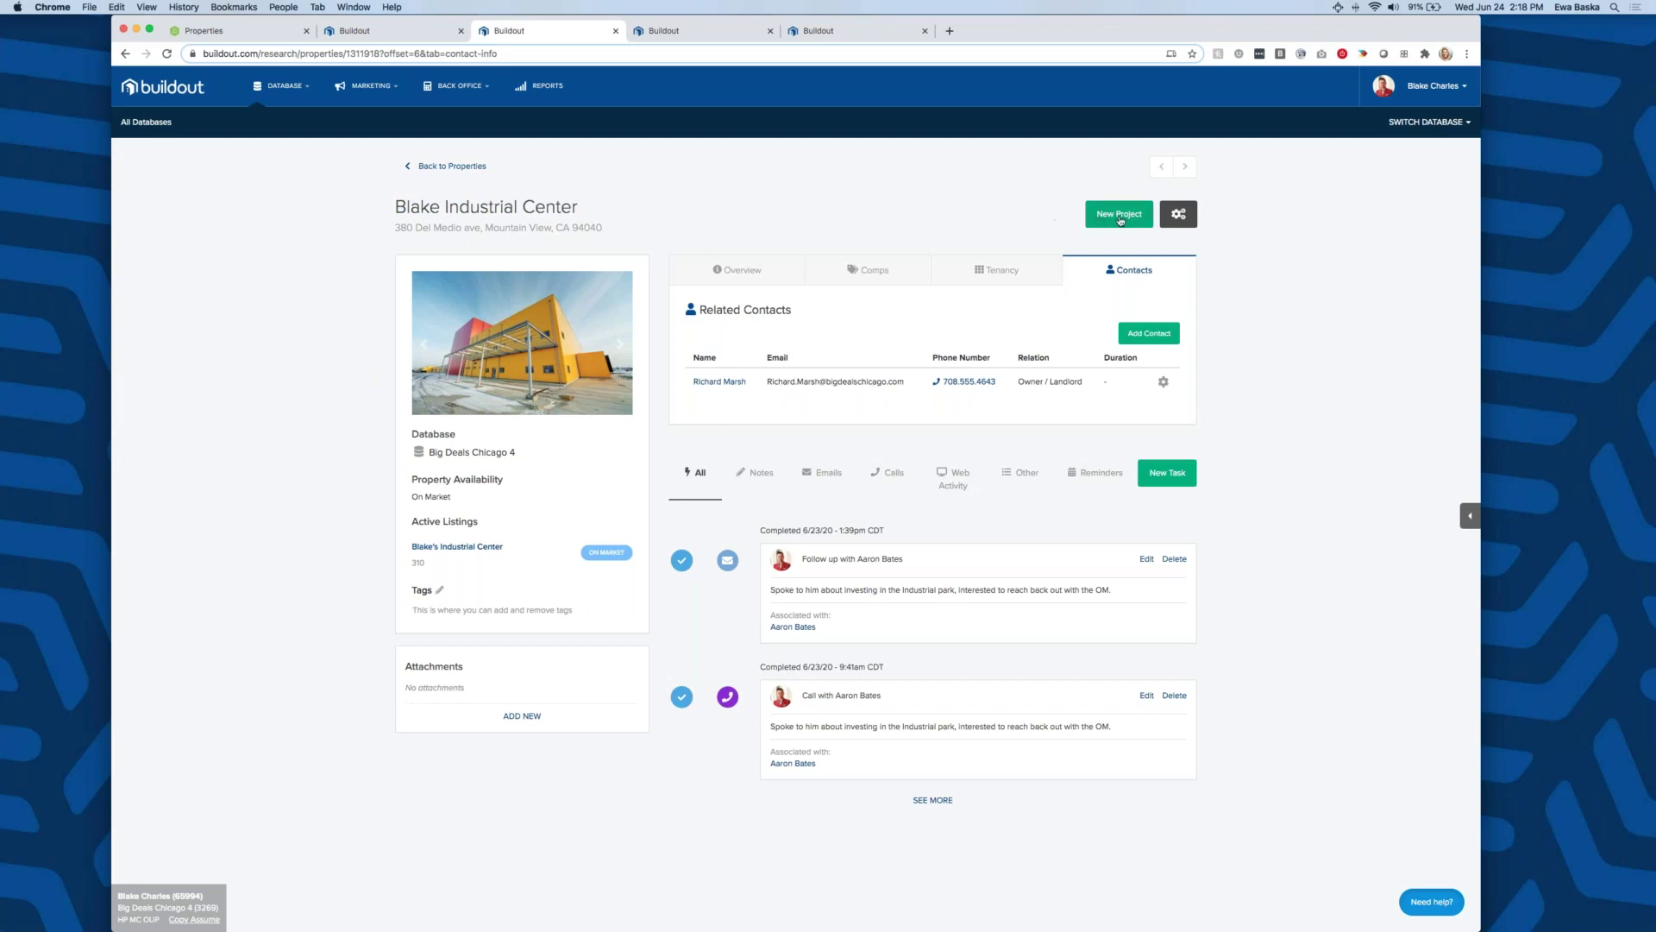
- Start a new project from the Blake Industrial Center property and assign the account's own broker as Primary Broker
click(1119, 220)
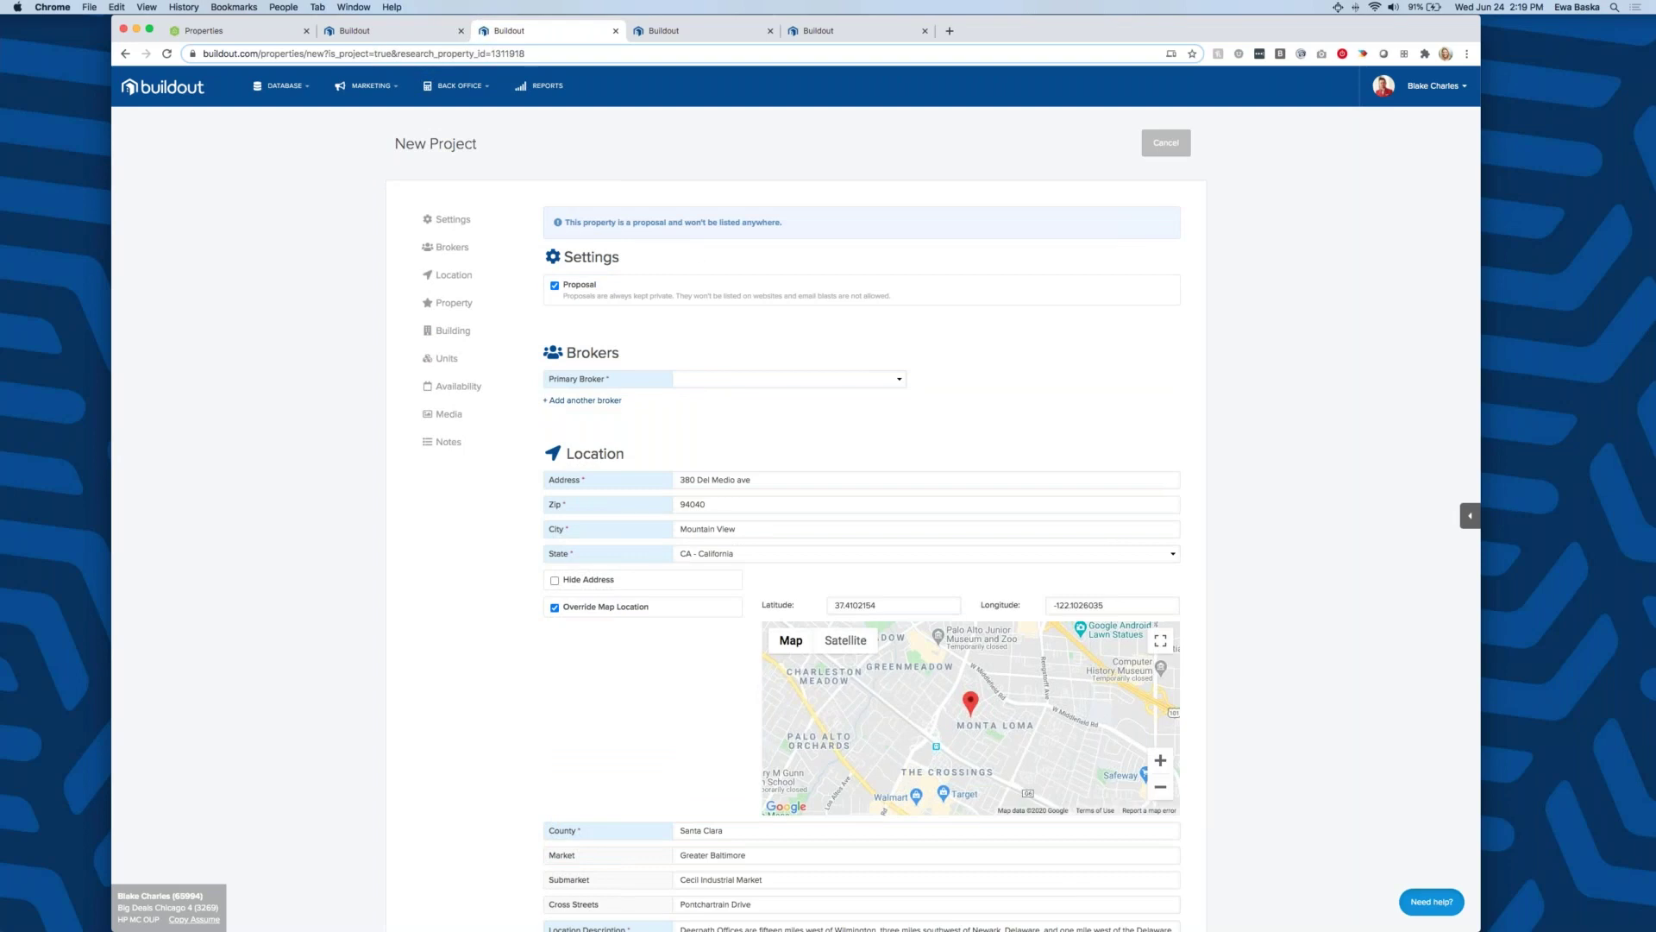
click(736, 380)
click(733, 384)
- Review the proposal's prefilled location, property, building, units, media and notes sections and save the property
scroll(963, 341, down, 1)
scroll(963, 342, down, 2)
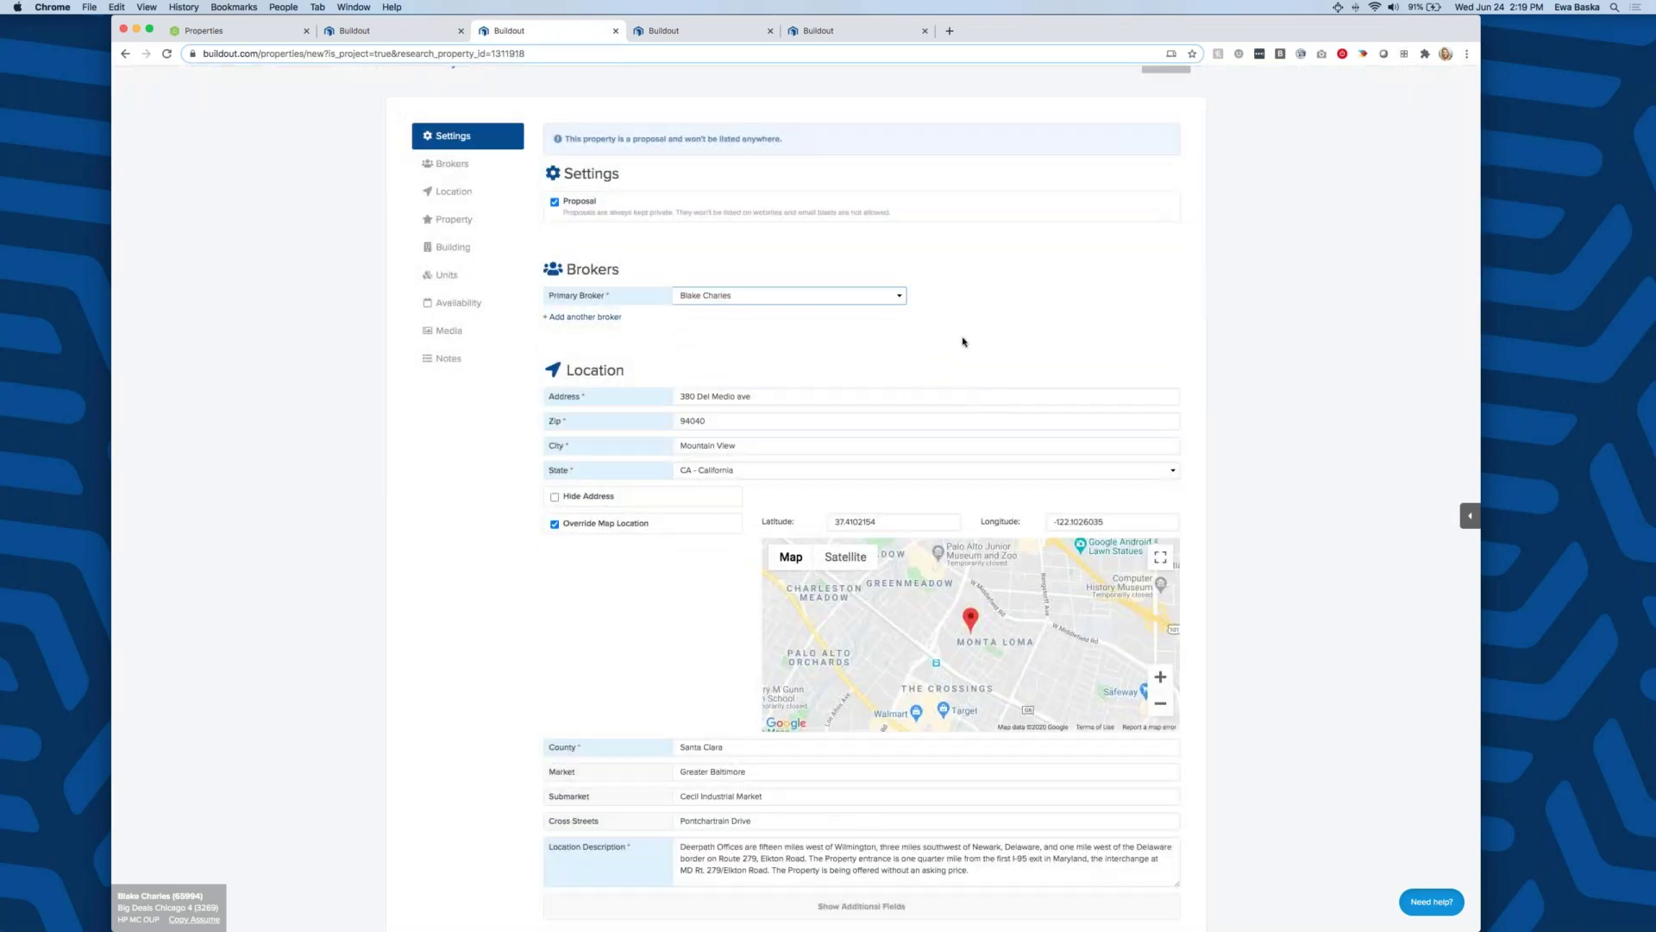
scroll(962, 341, down, 5)
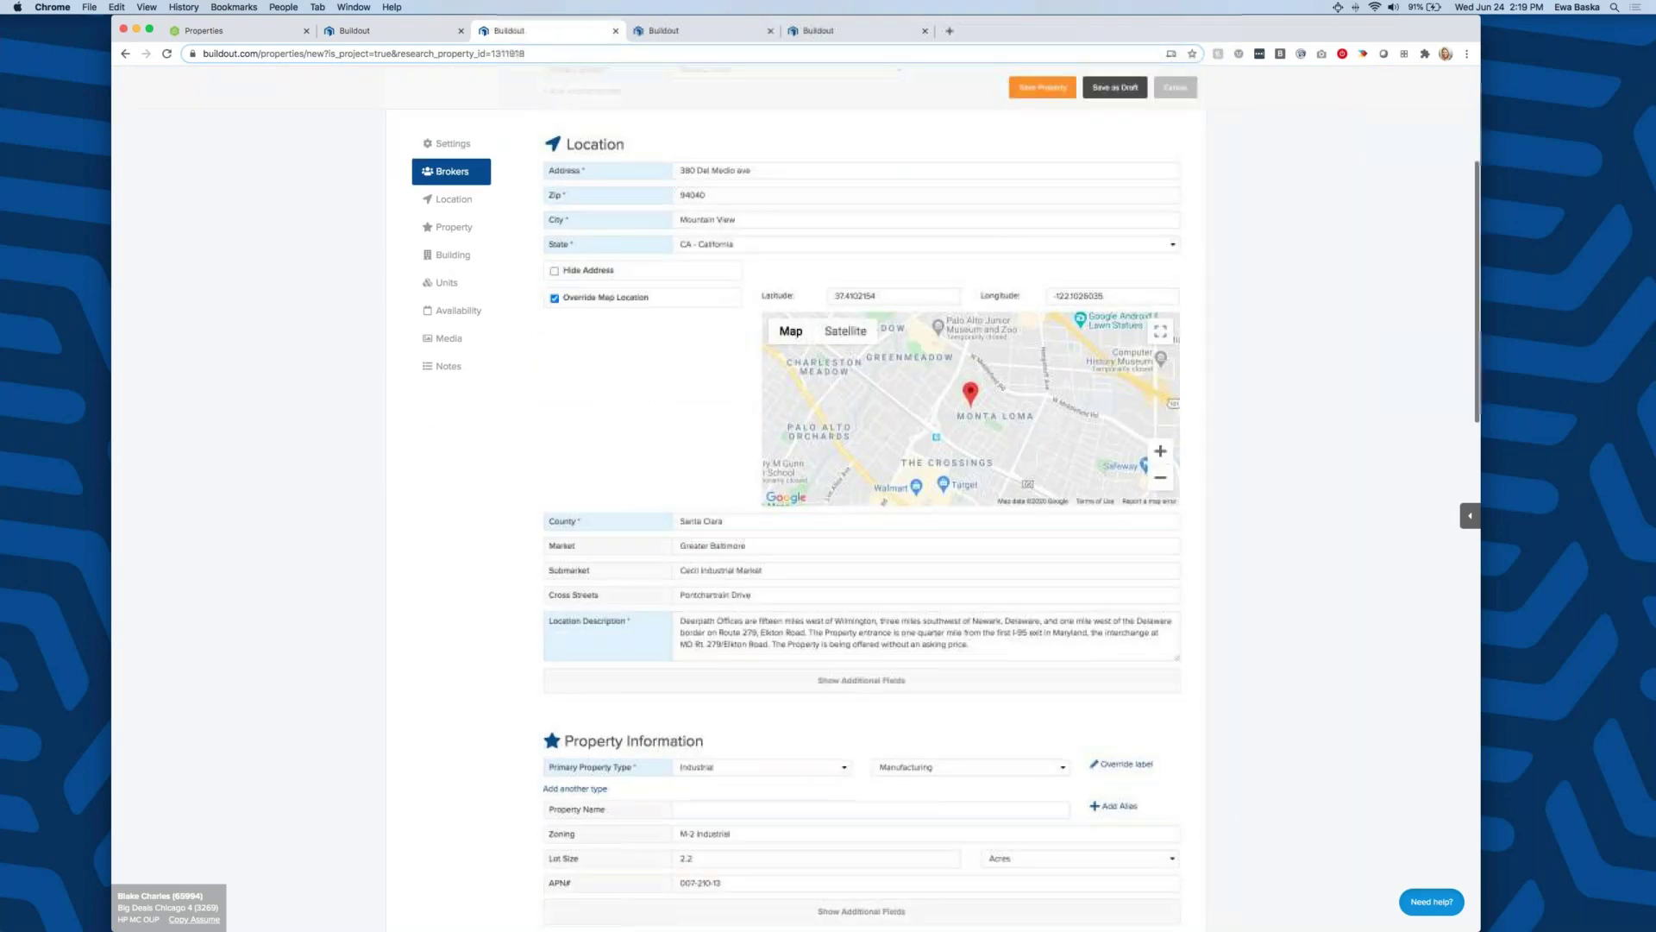
scroll(689, 450, down, 5)
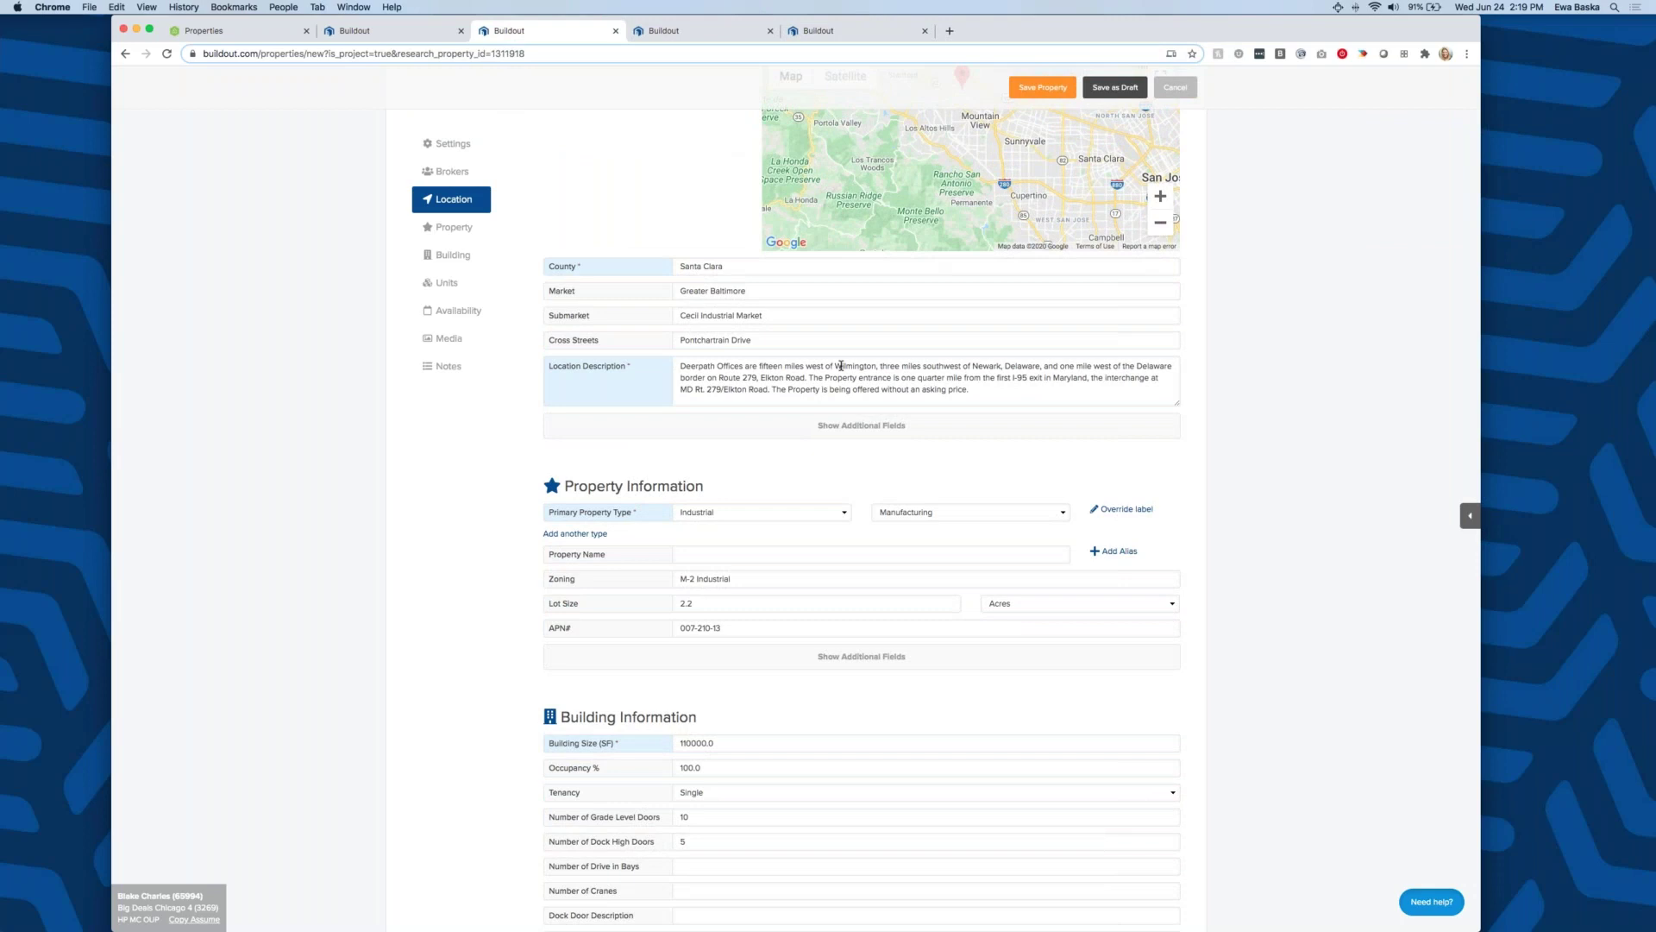
scroll(841, 366, down, 20)
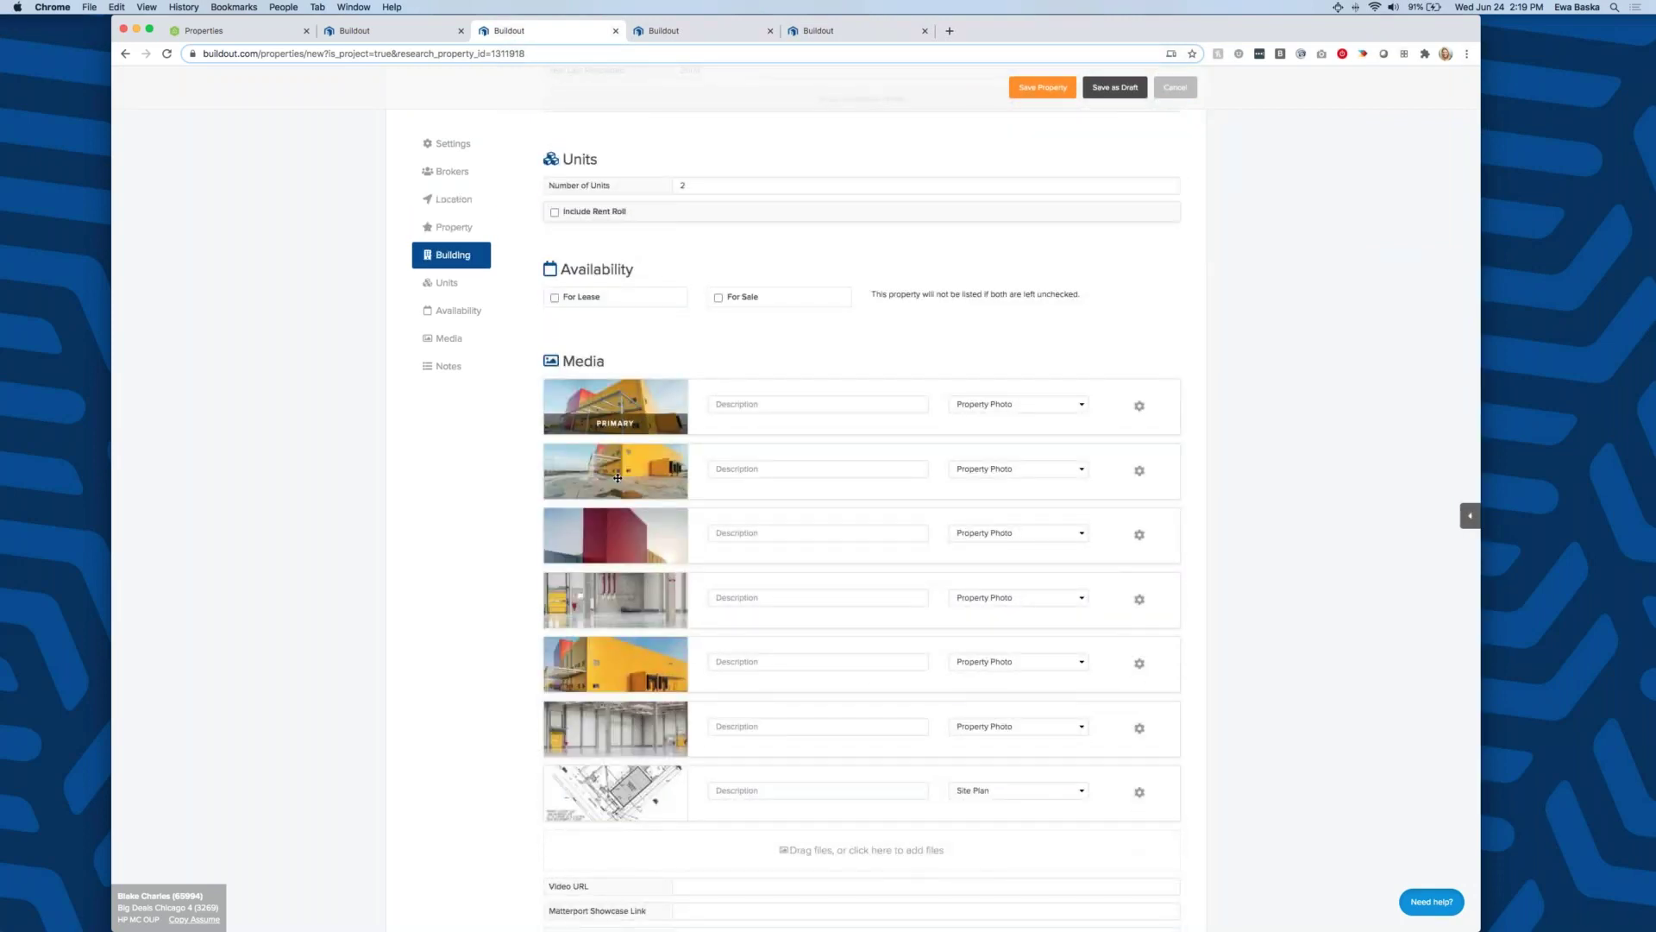
scroll(618, 483, down, 7)
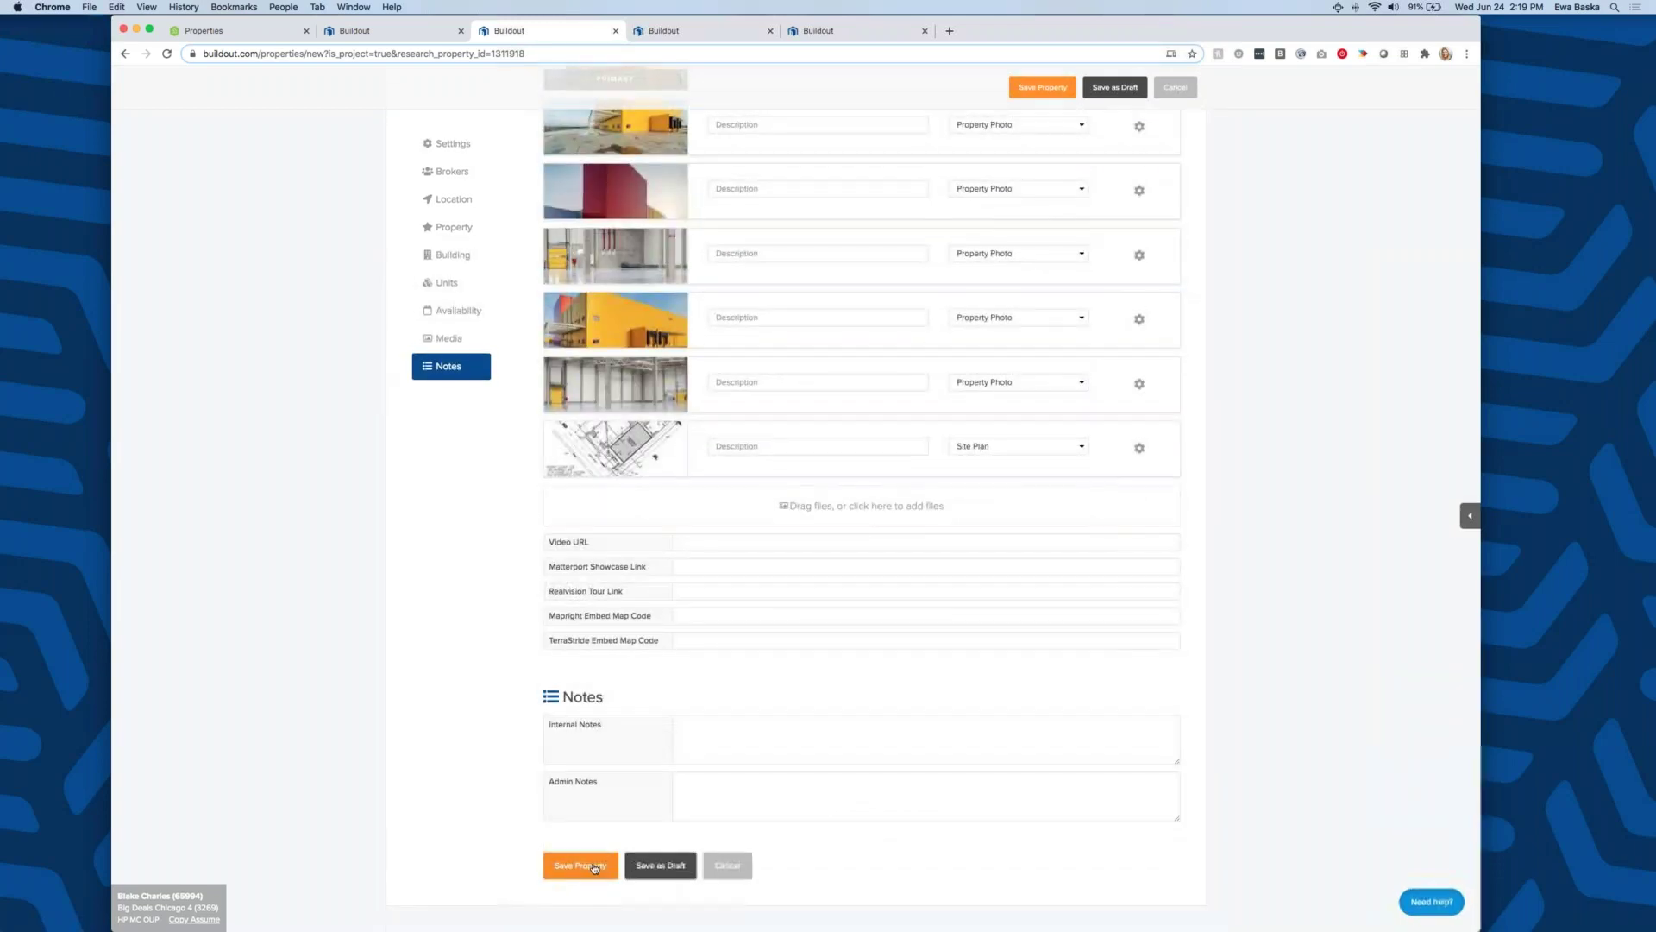
click(593, 866)
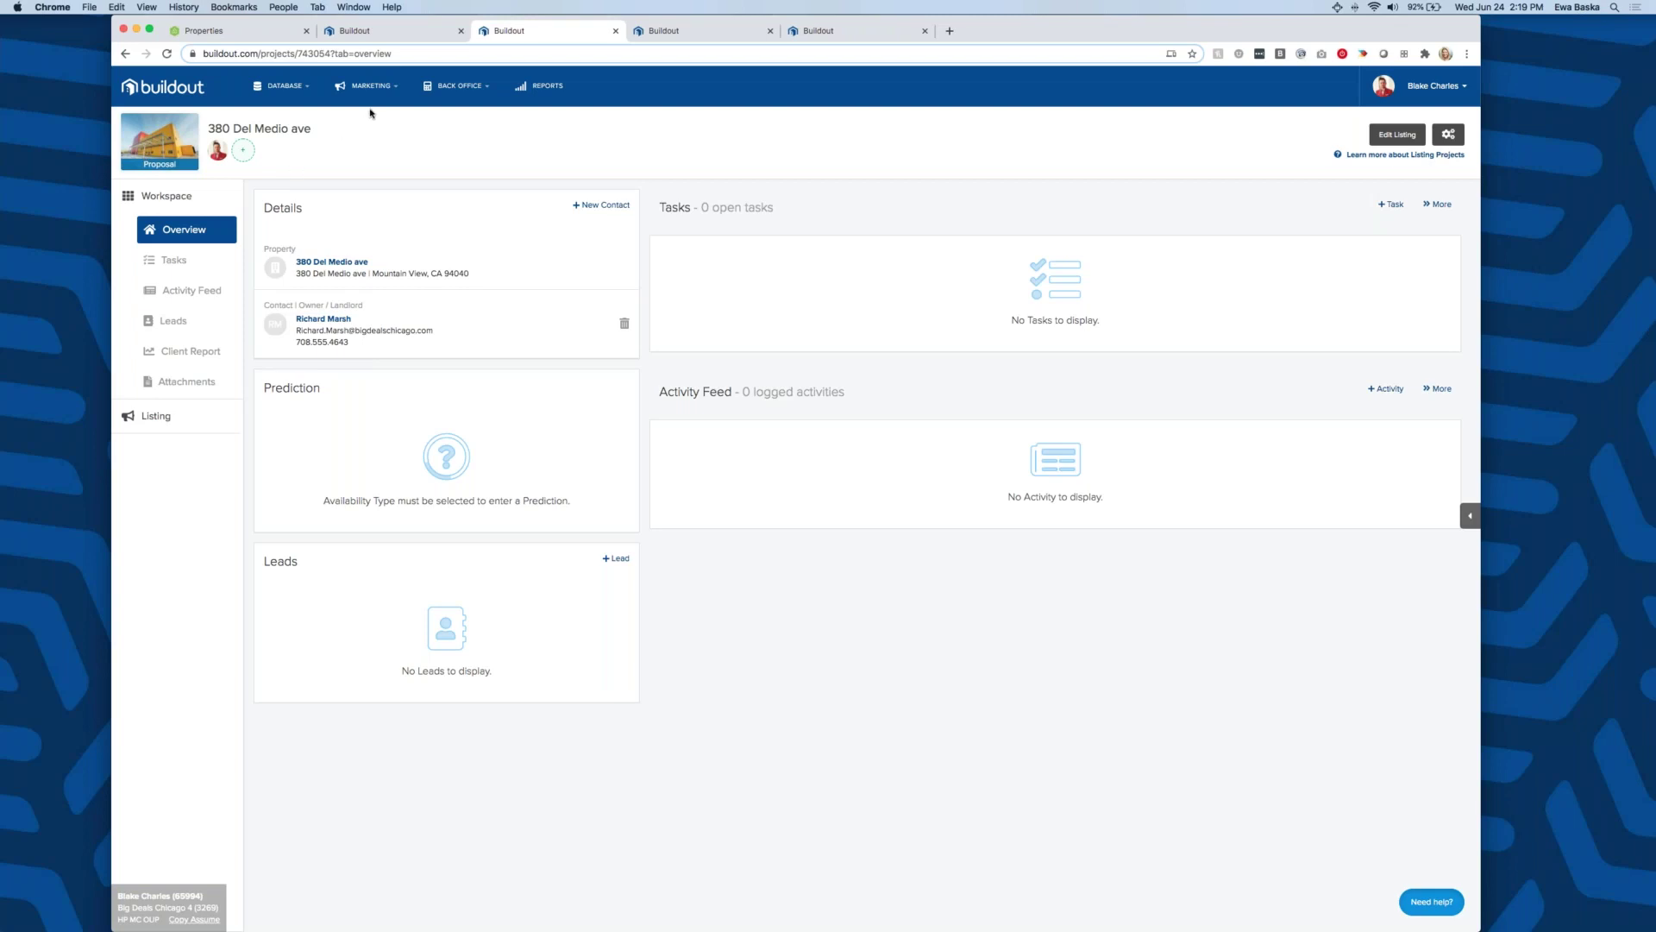
- Go to the marketing Listings and open the project overview of the Blake's Industrial Center listing
click(369, 82)
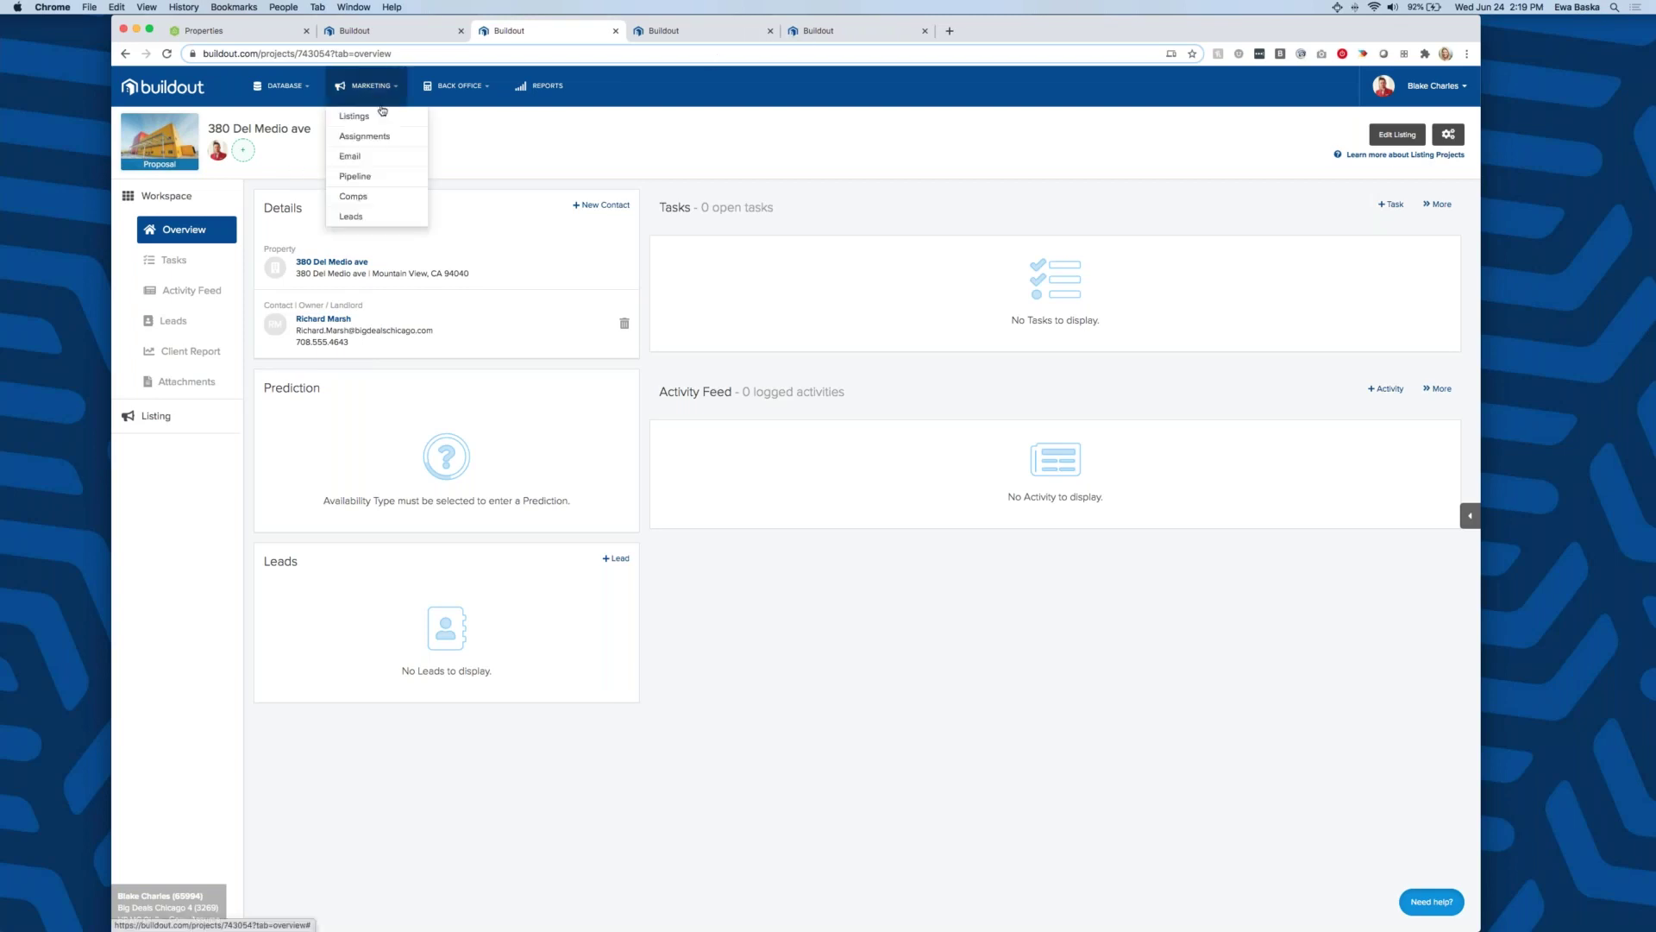
click(358, 115)
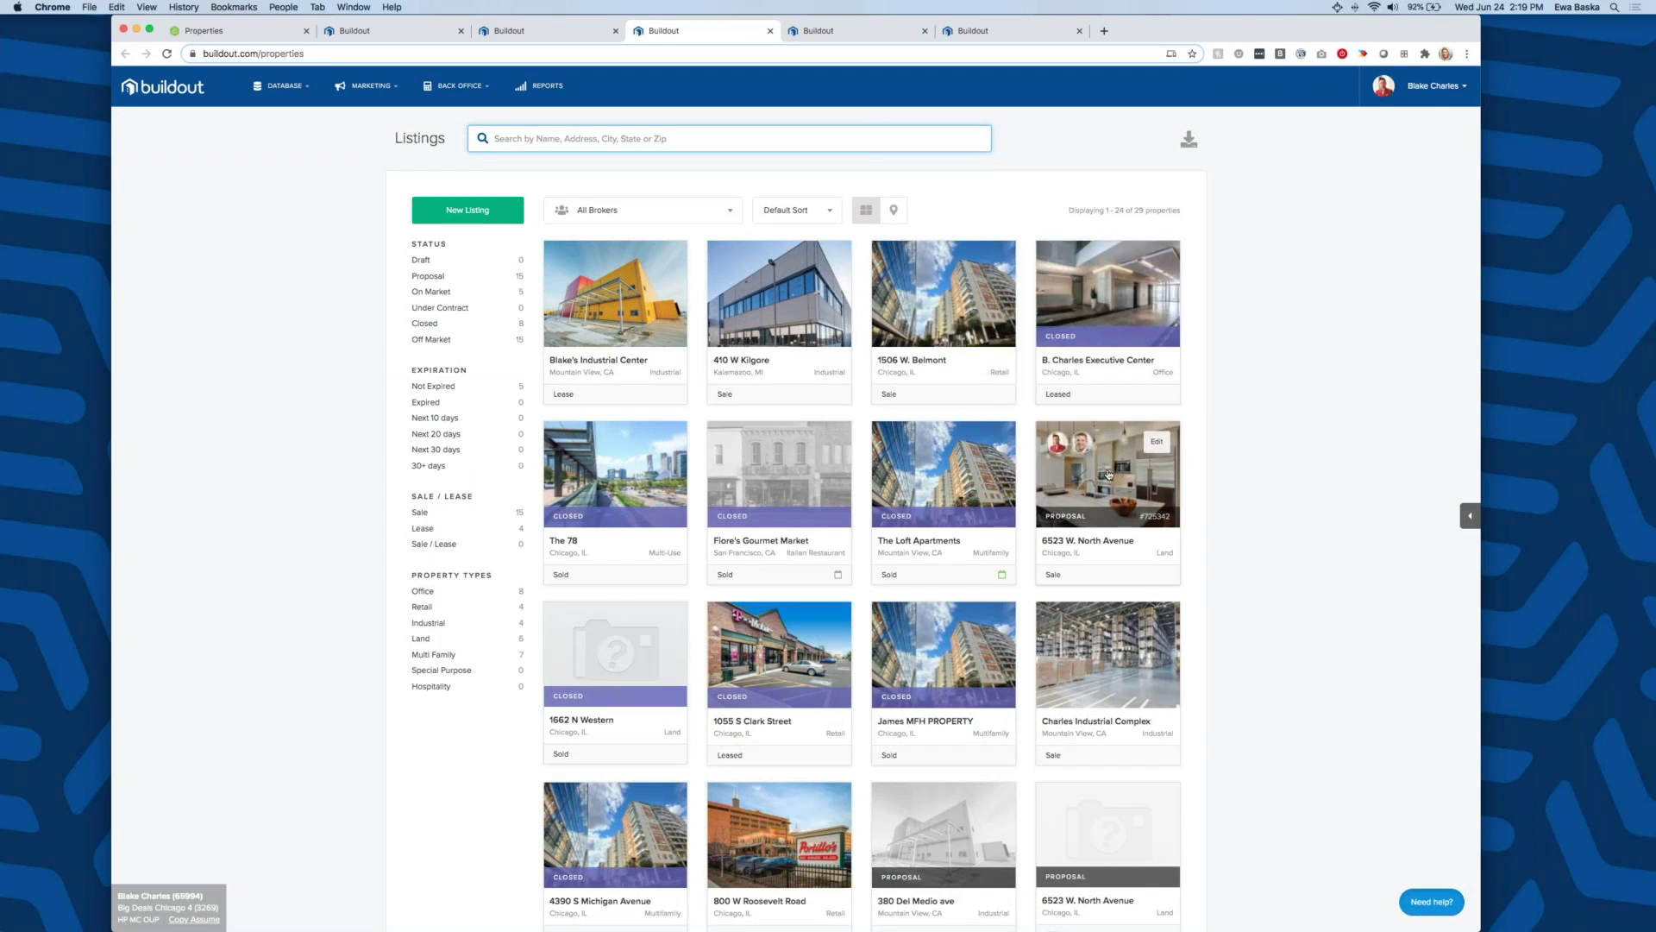
click(617, 294)
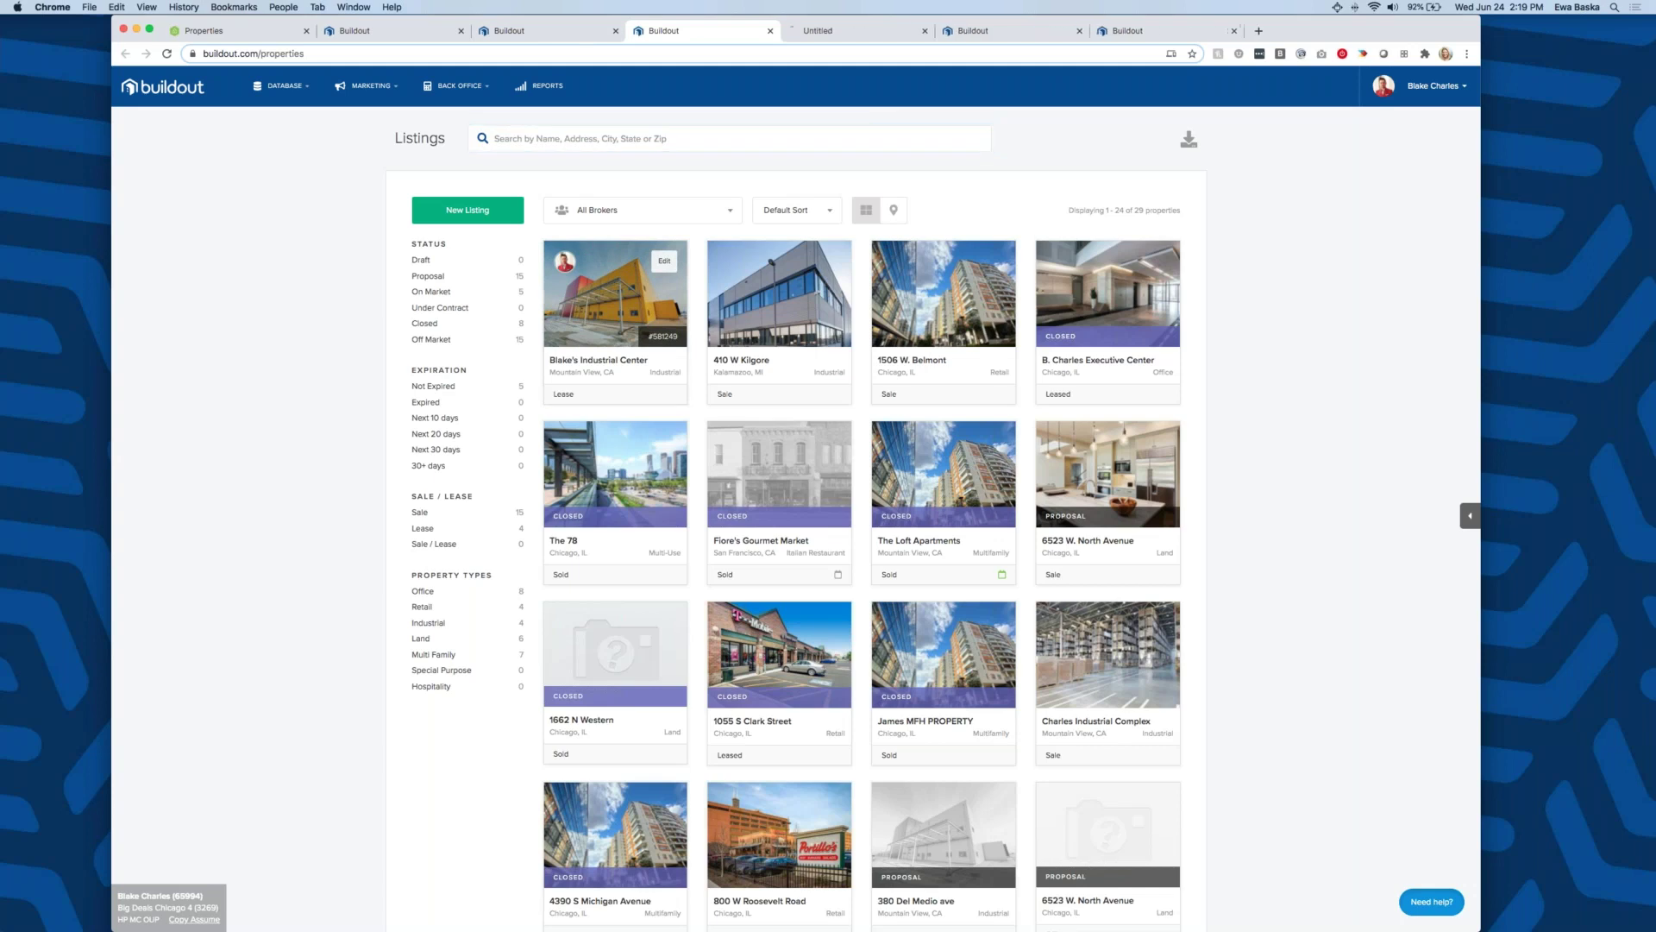
click(879, 38)
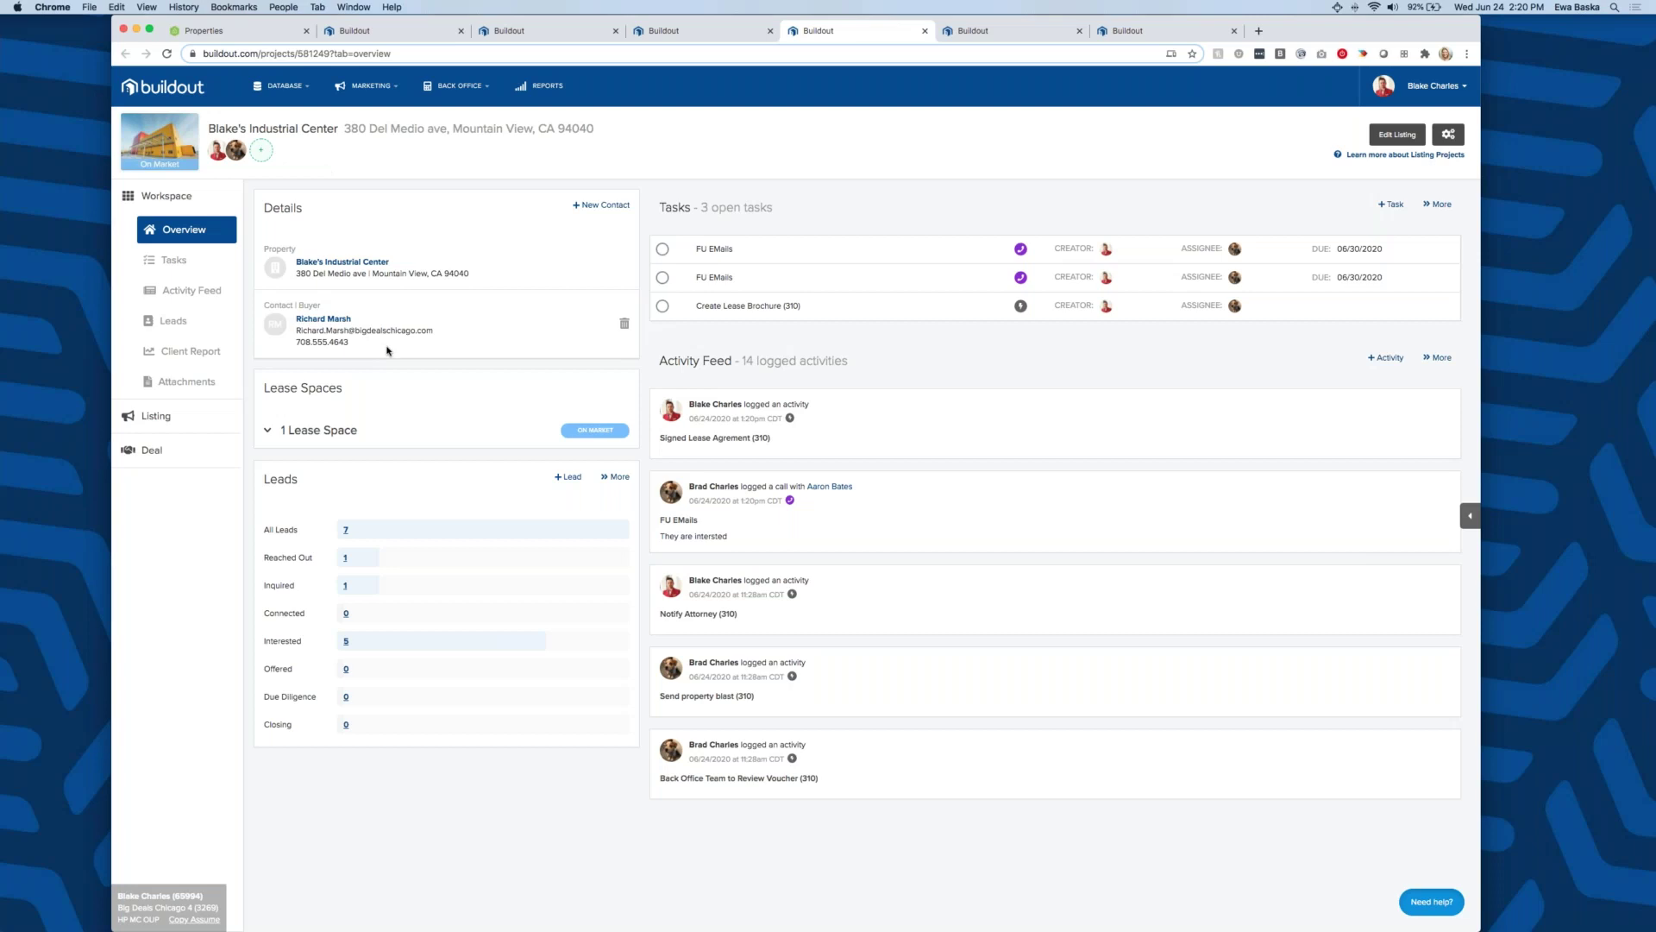
- Expand the Lease Spaces details, open the listing's leads and show the available lead actions
click(384, 436)
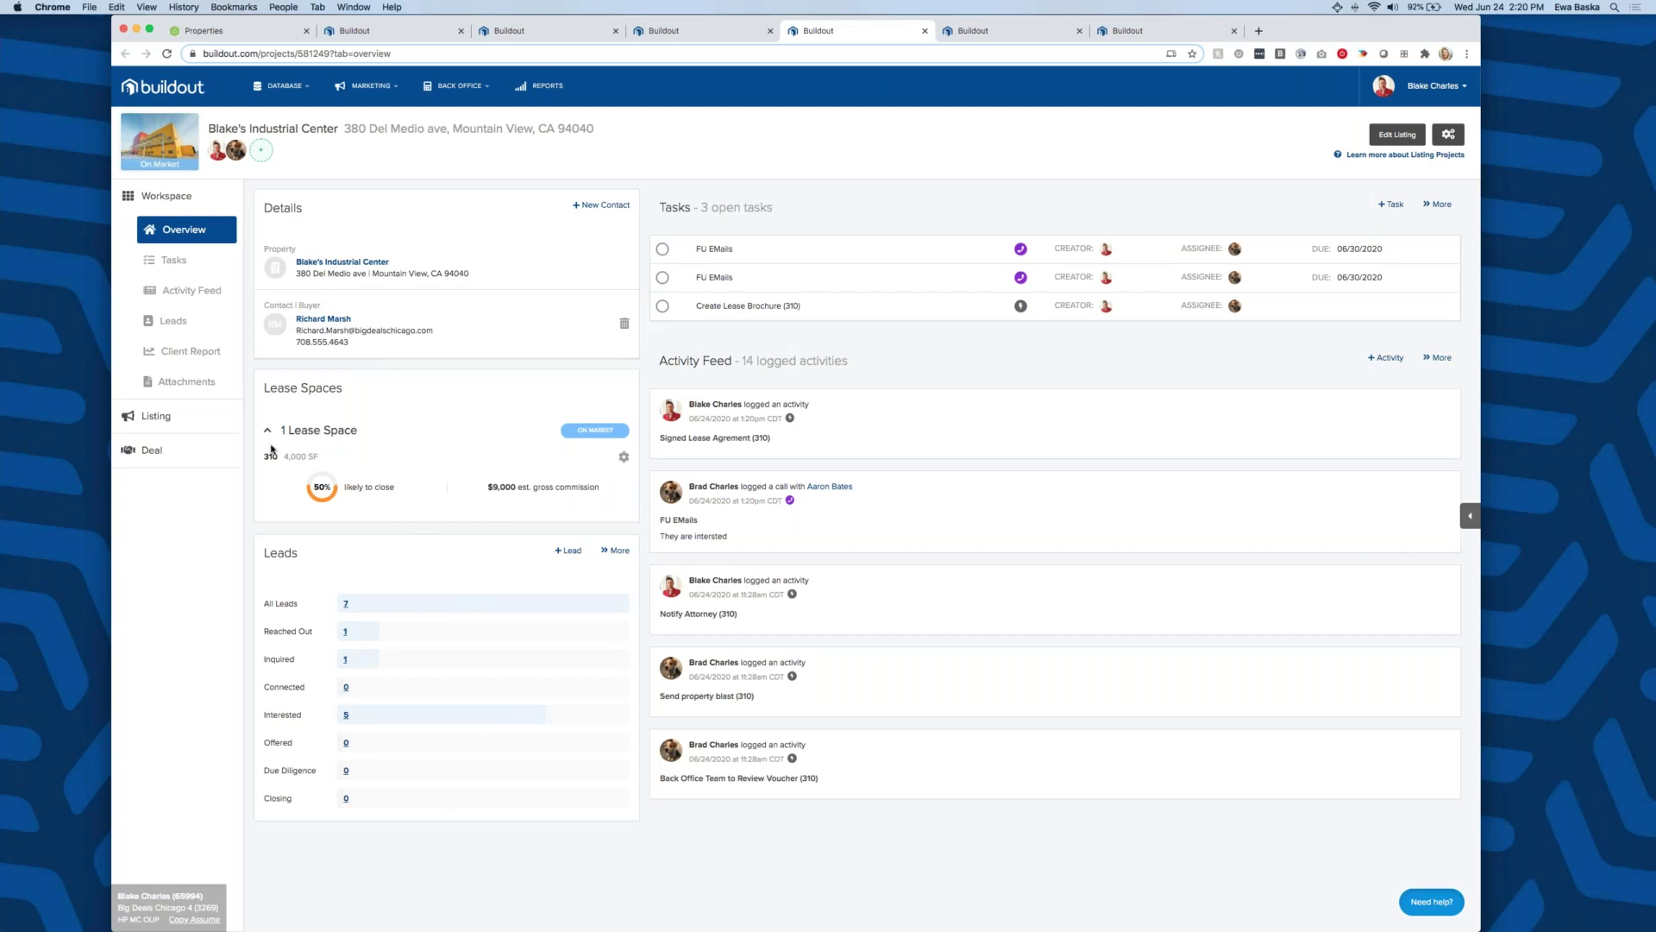
click(203, 322)
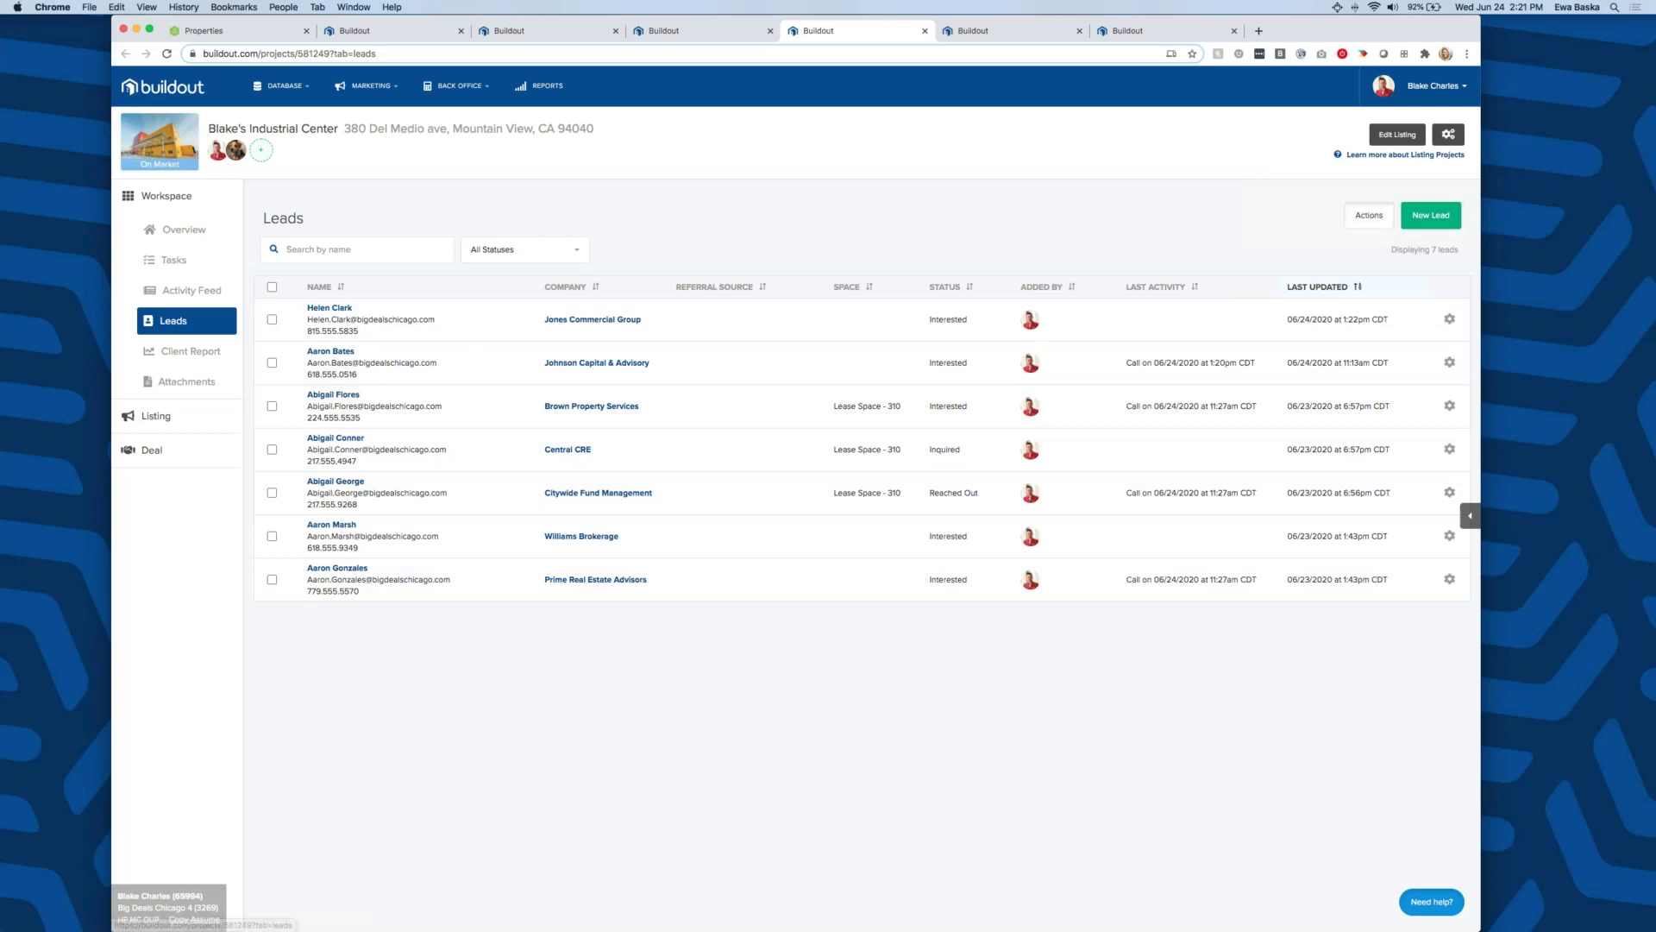
click(1367, 216)
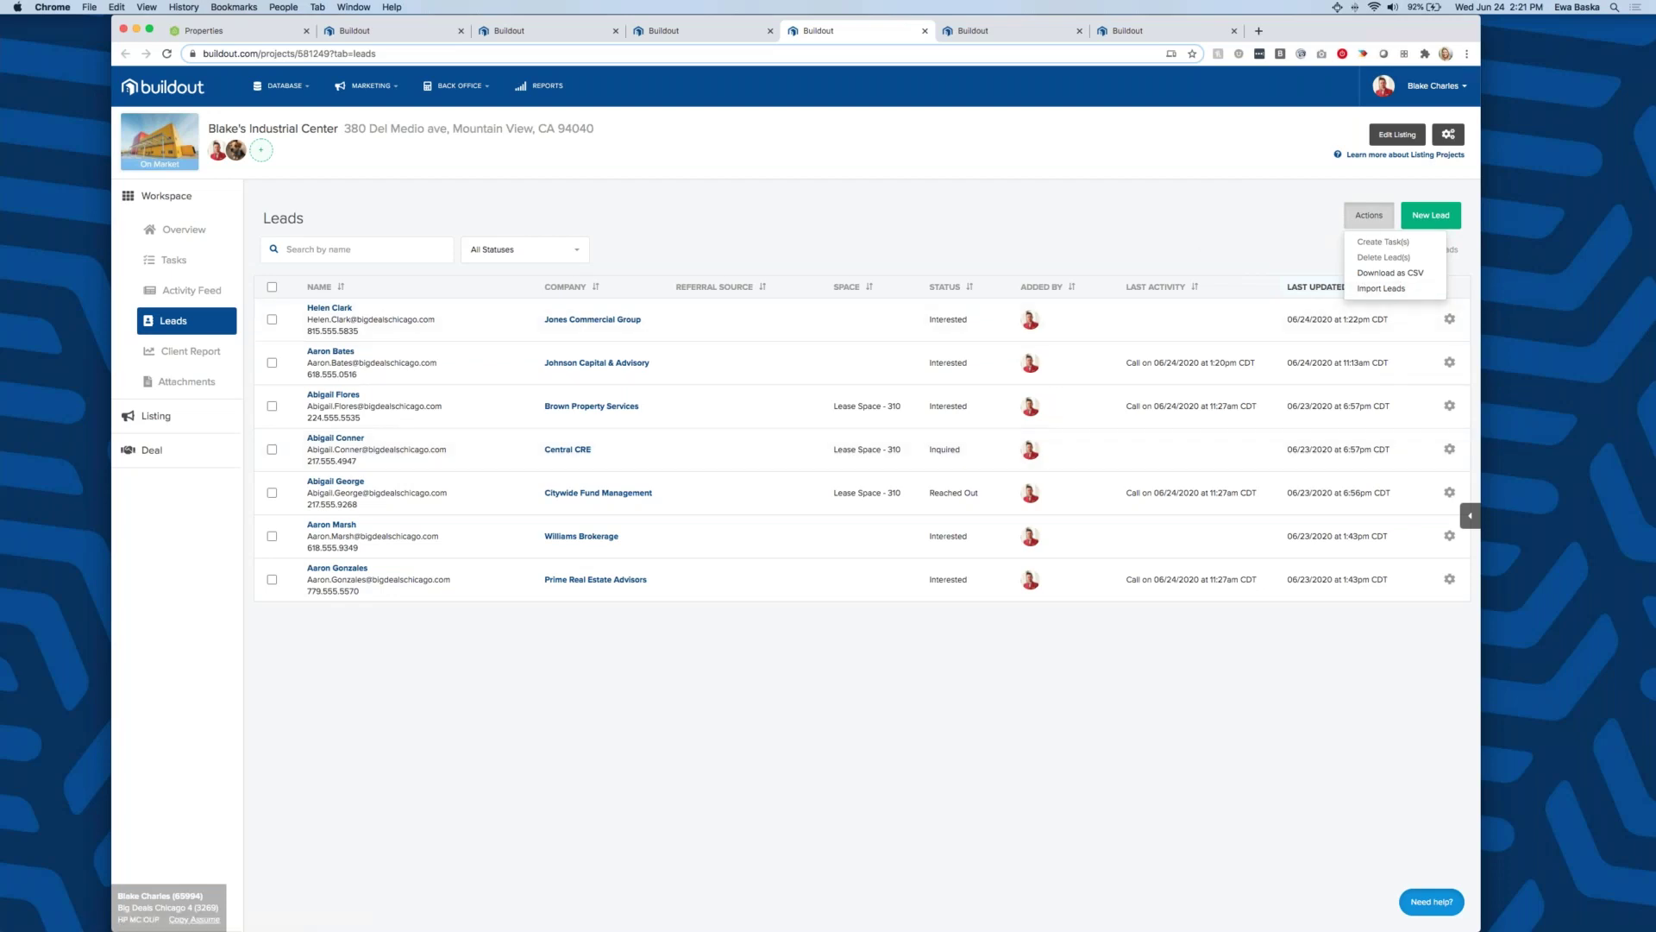
click(1451, 320)
click(1383, 338)
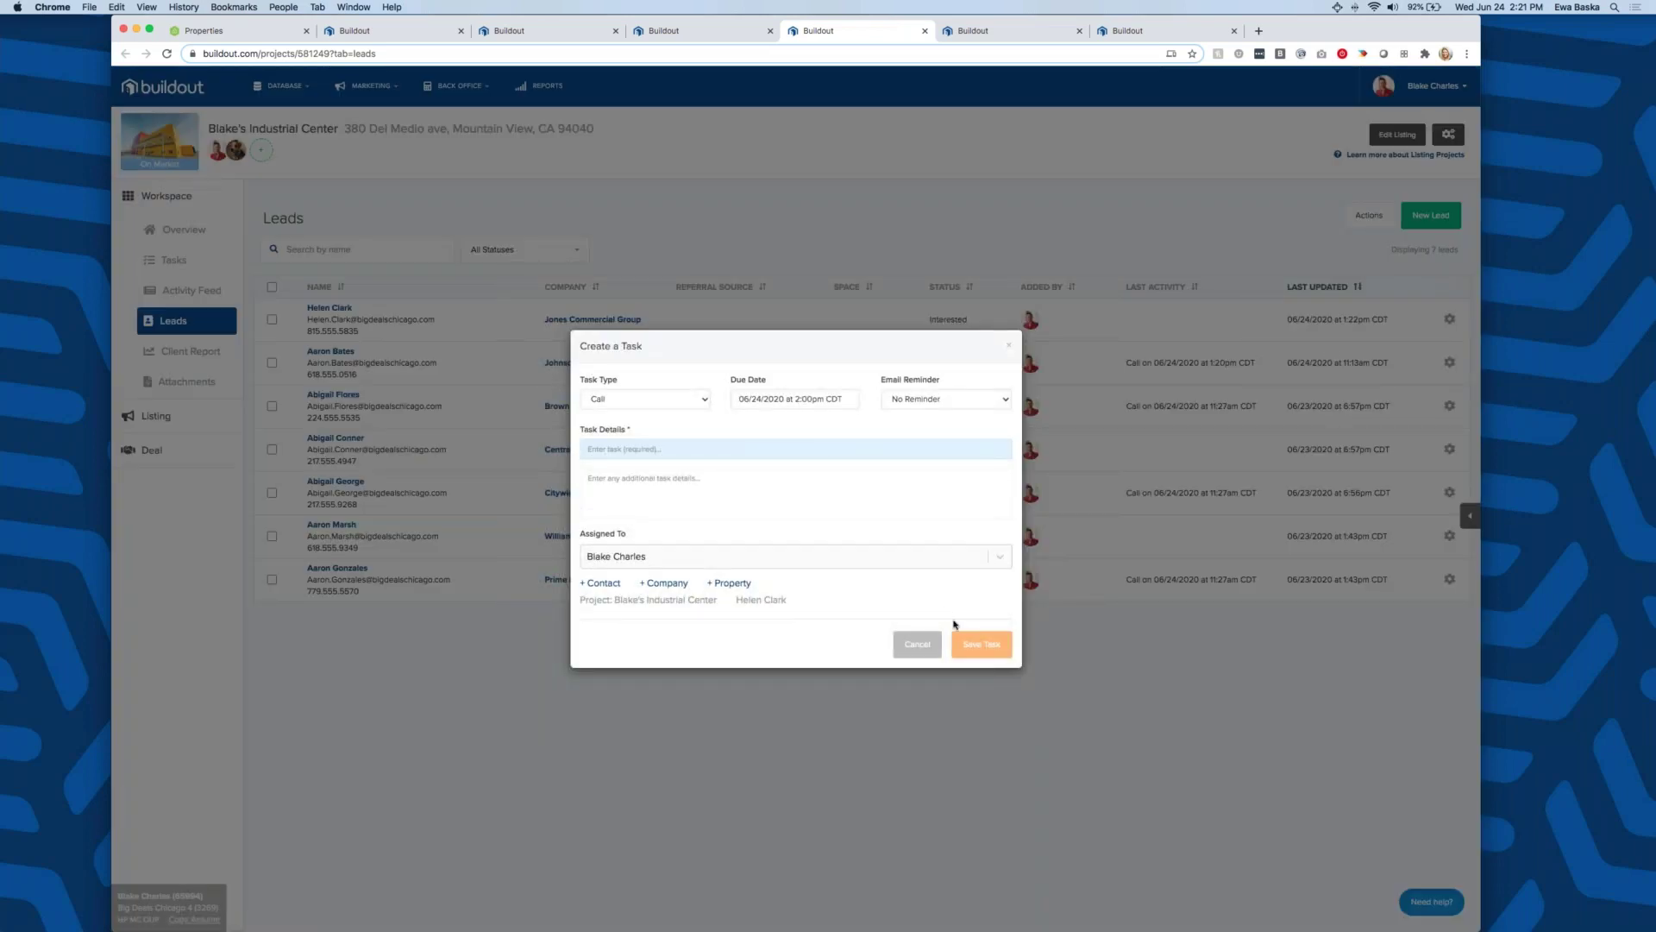
click(1008, 345)
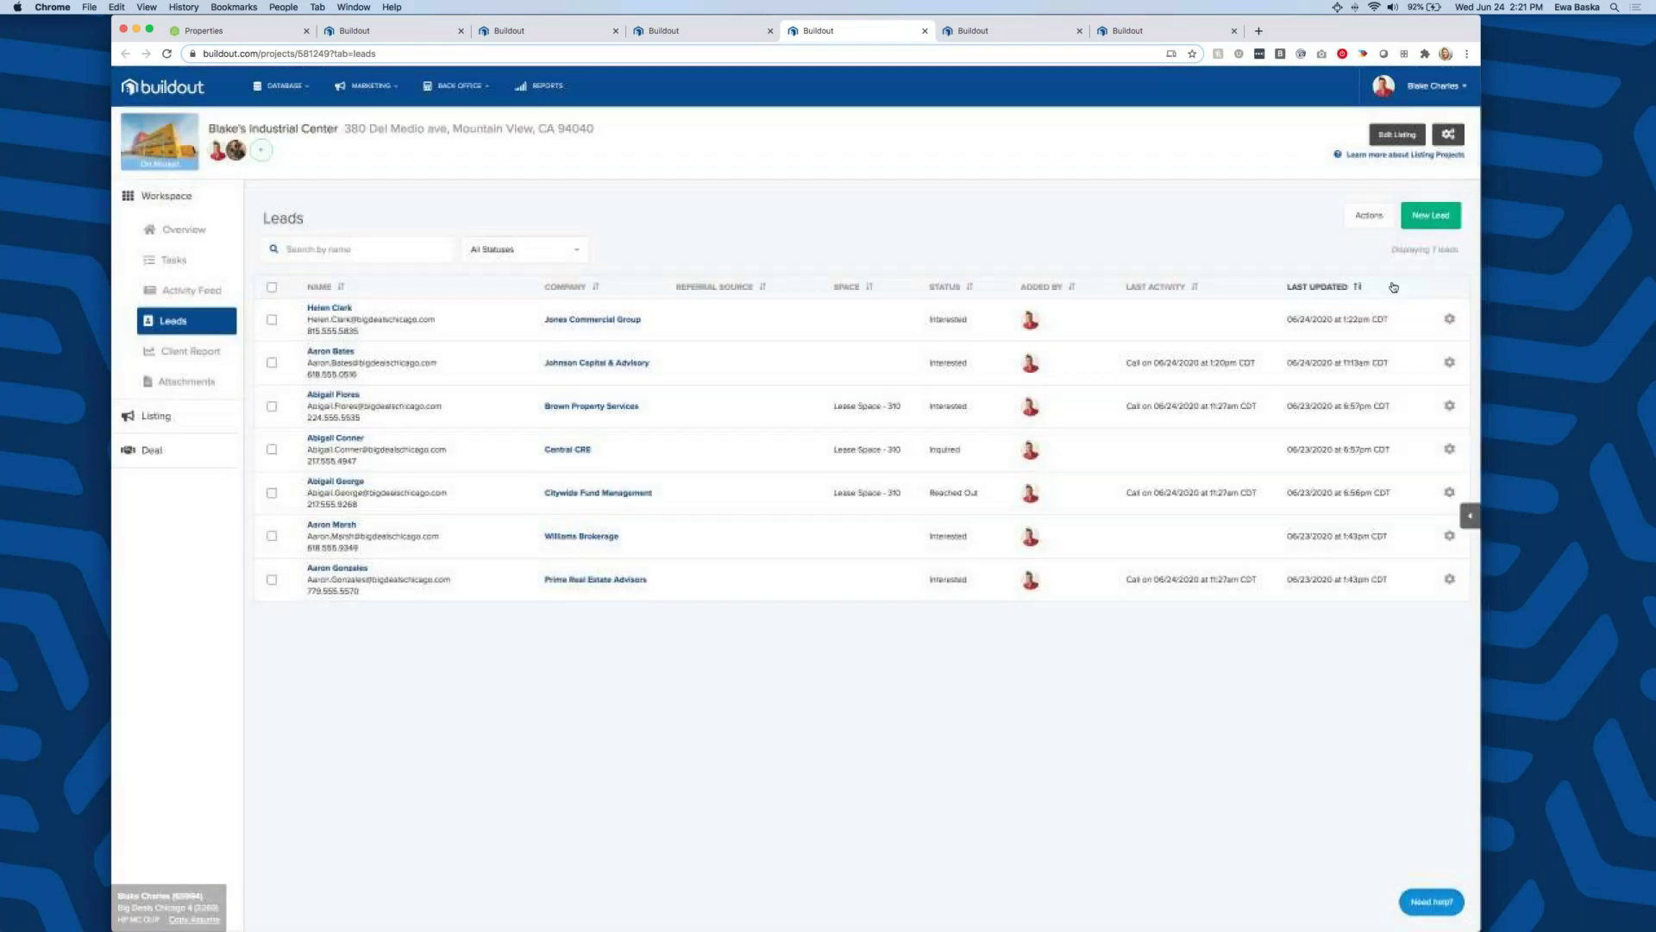
- Update the status of the Jones Commercial Group lead to Offered and save it
click(1450, 319)
click(1380, 353)
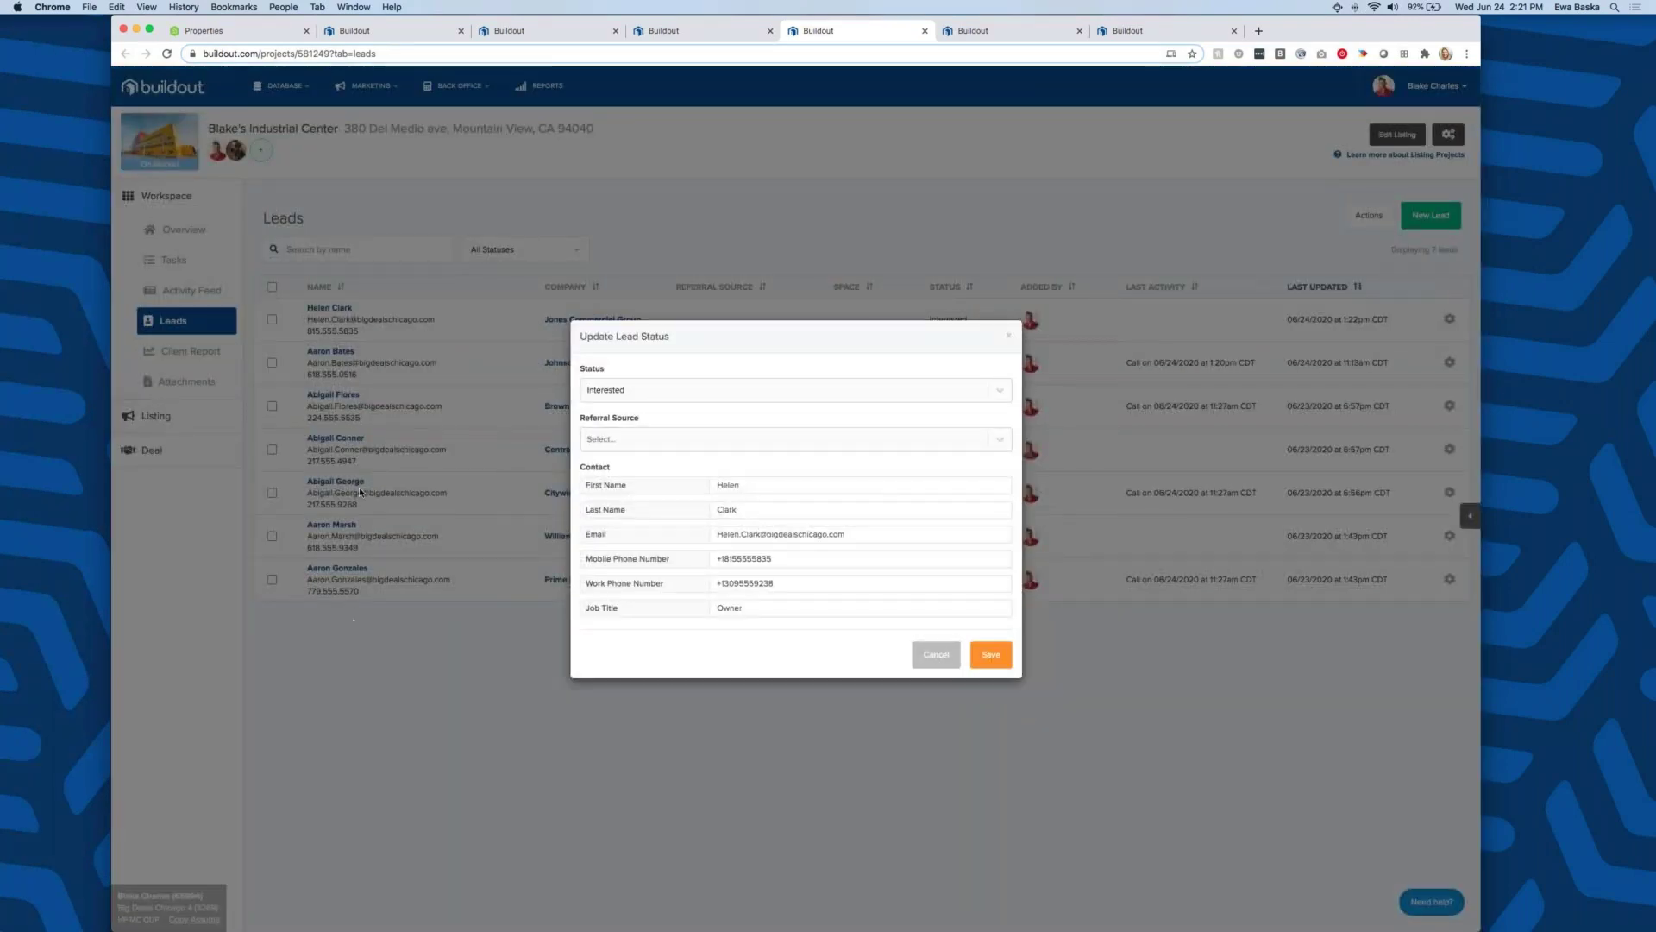
click(644, 390)
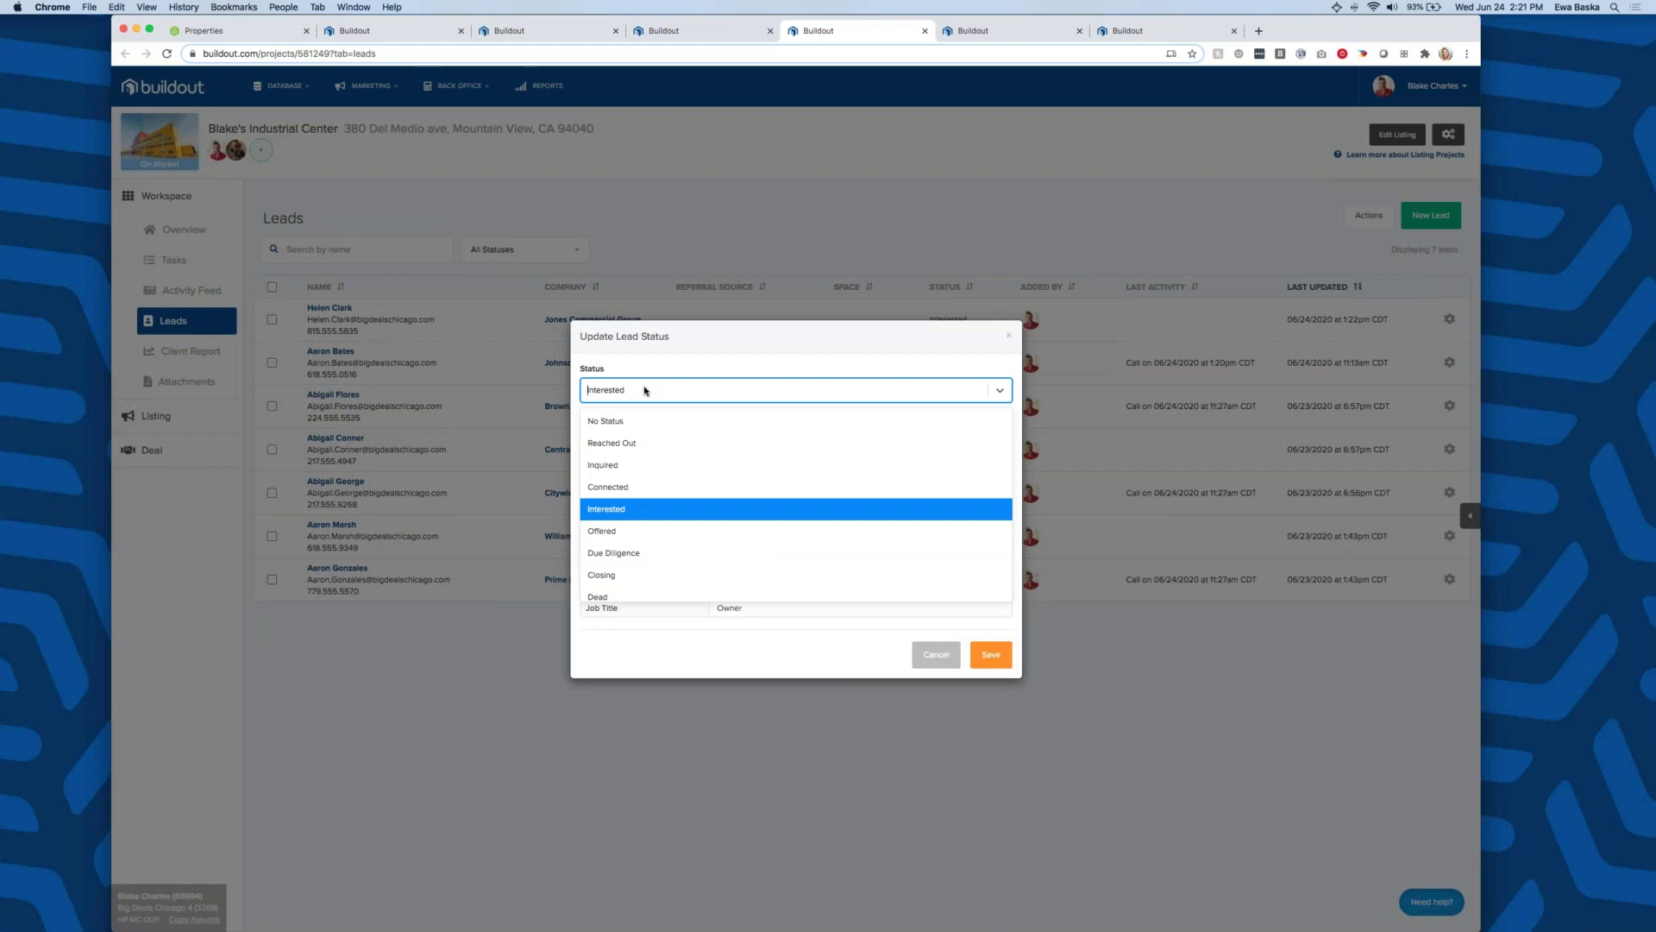
click(643, 530)
click(705, 418)
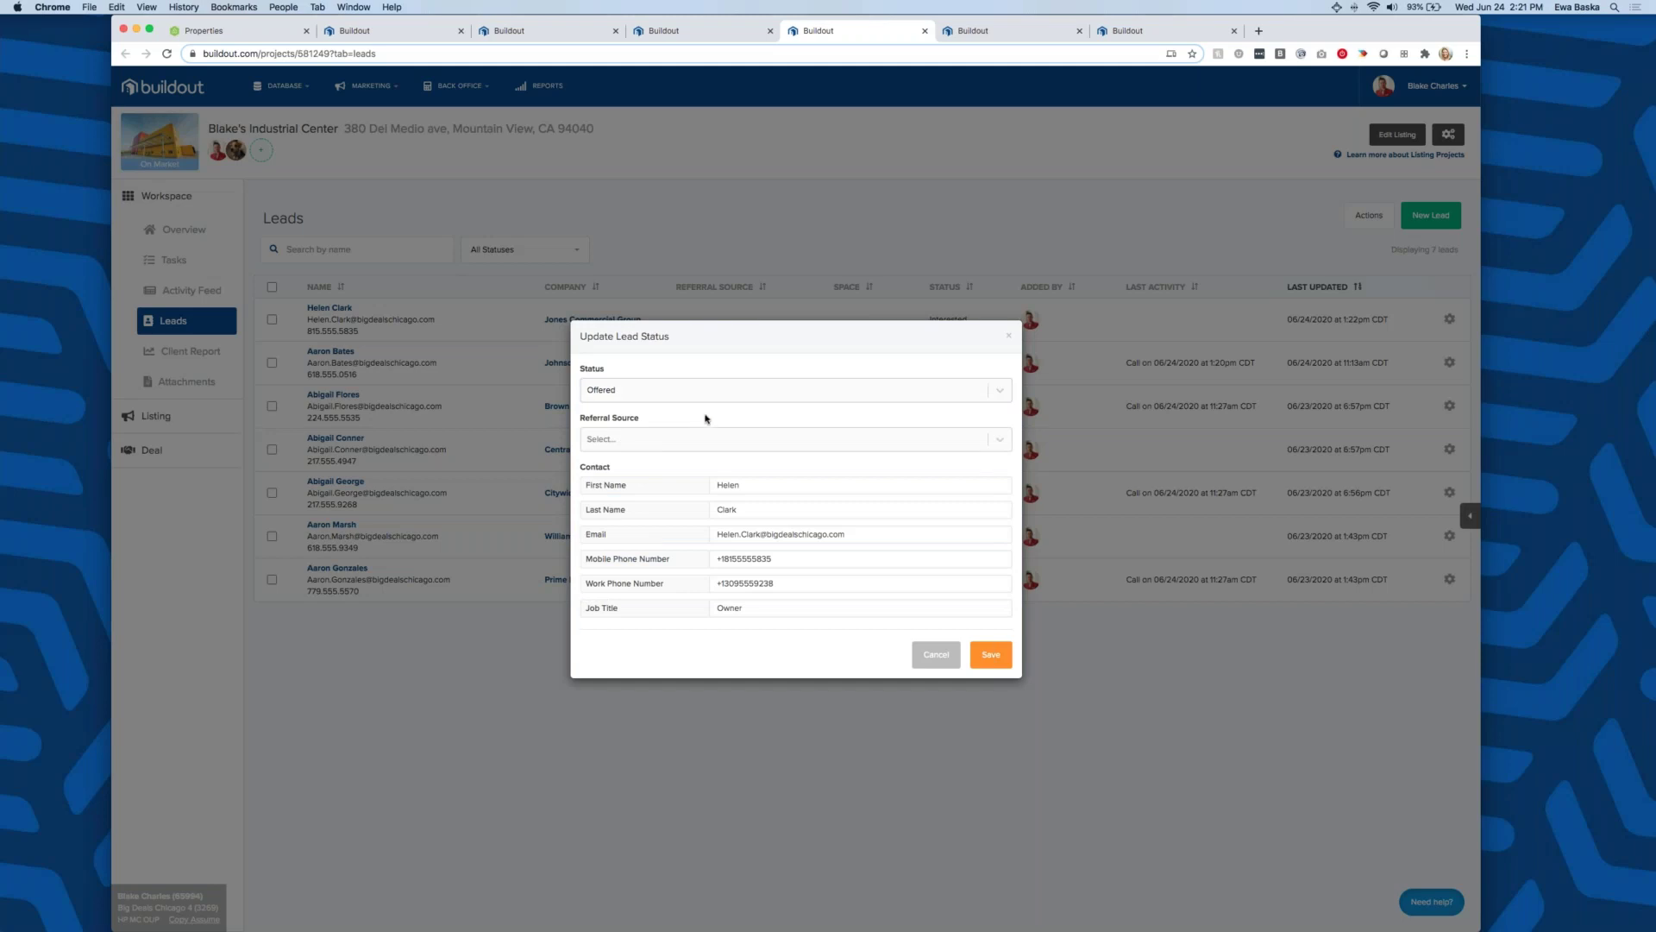
click(997, 657)
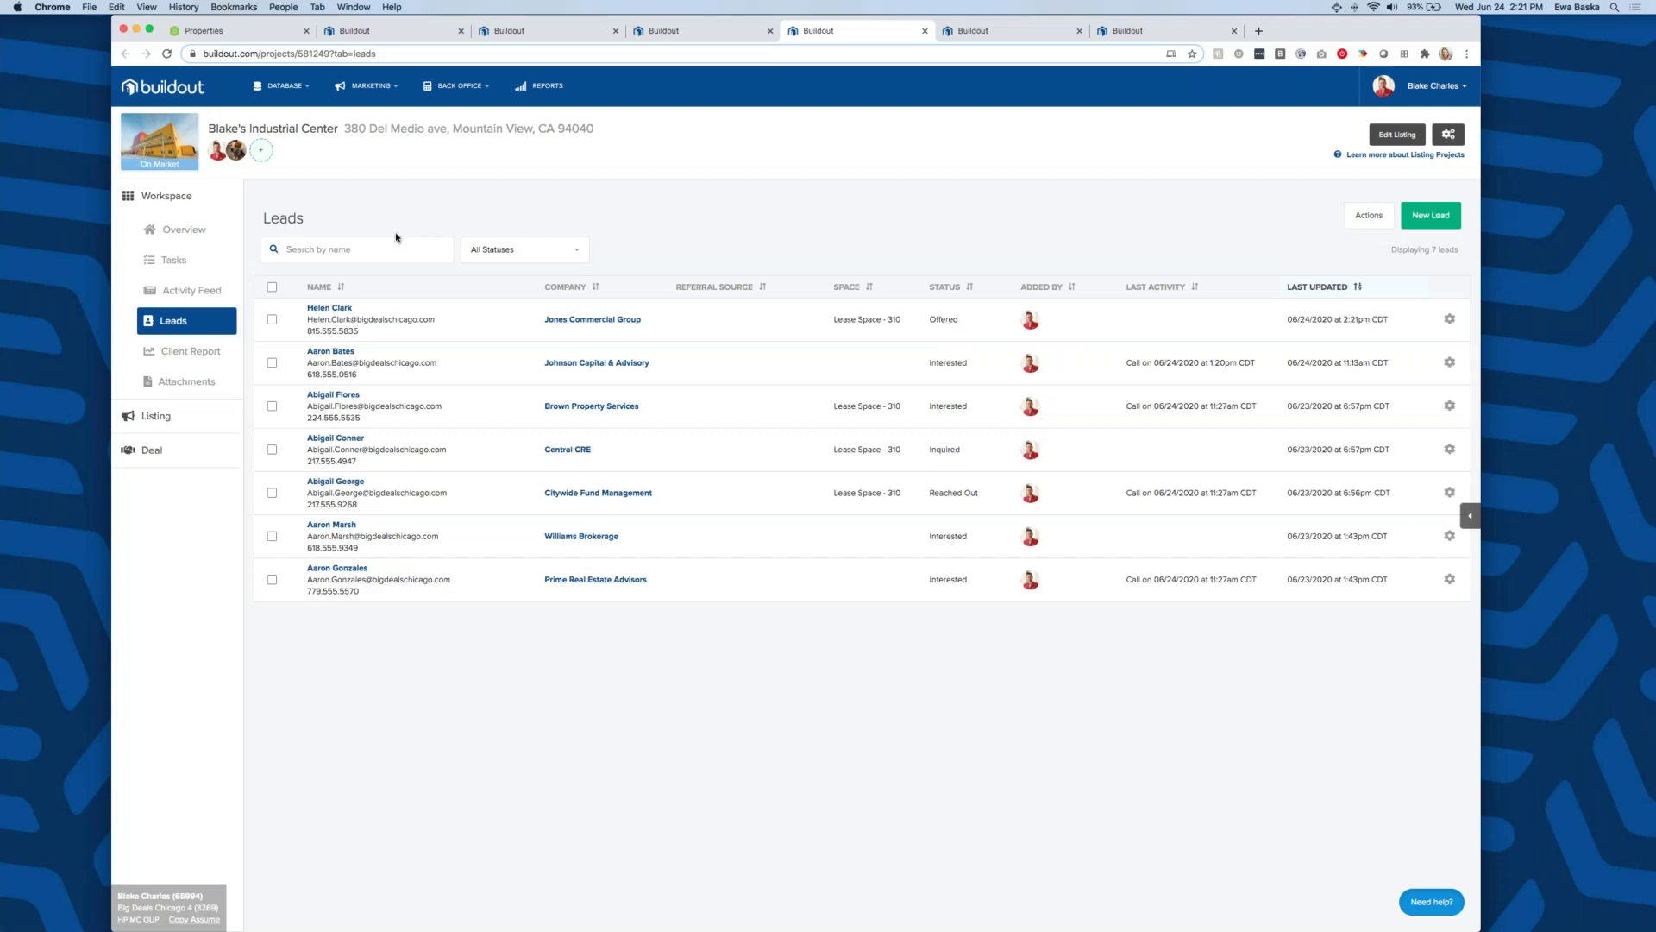
- Review the project overview and the listing's Documents, Sharing, Website, Email and Syndication sections
click(189, 231)
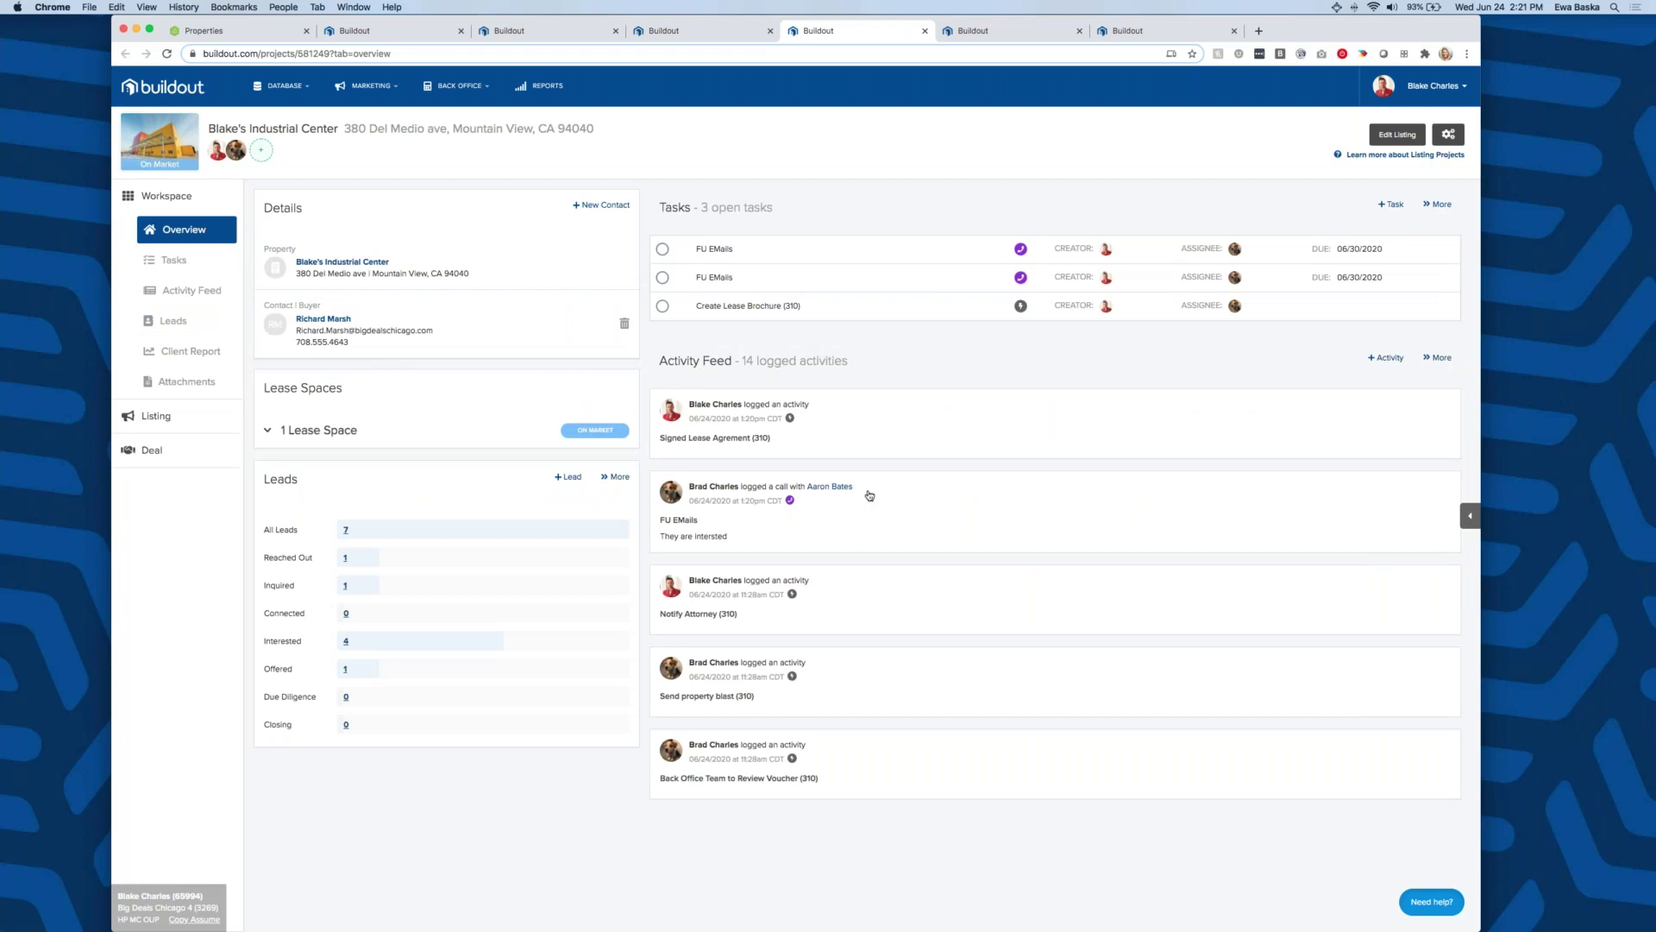
click(223, 425)
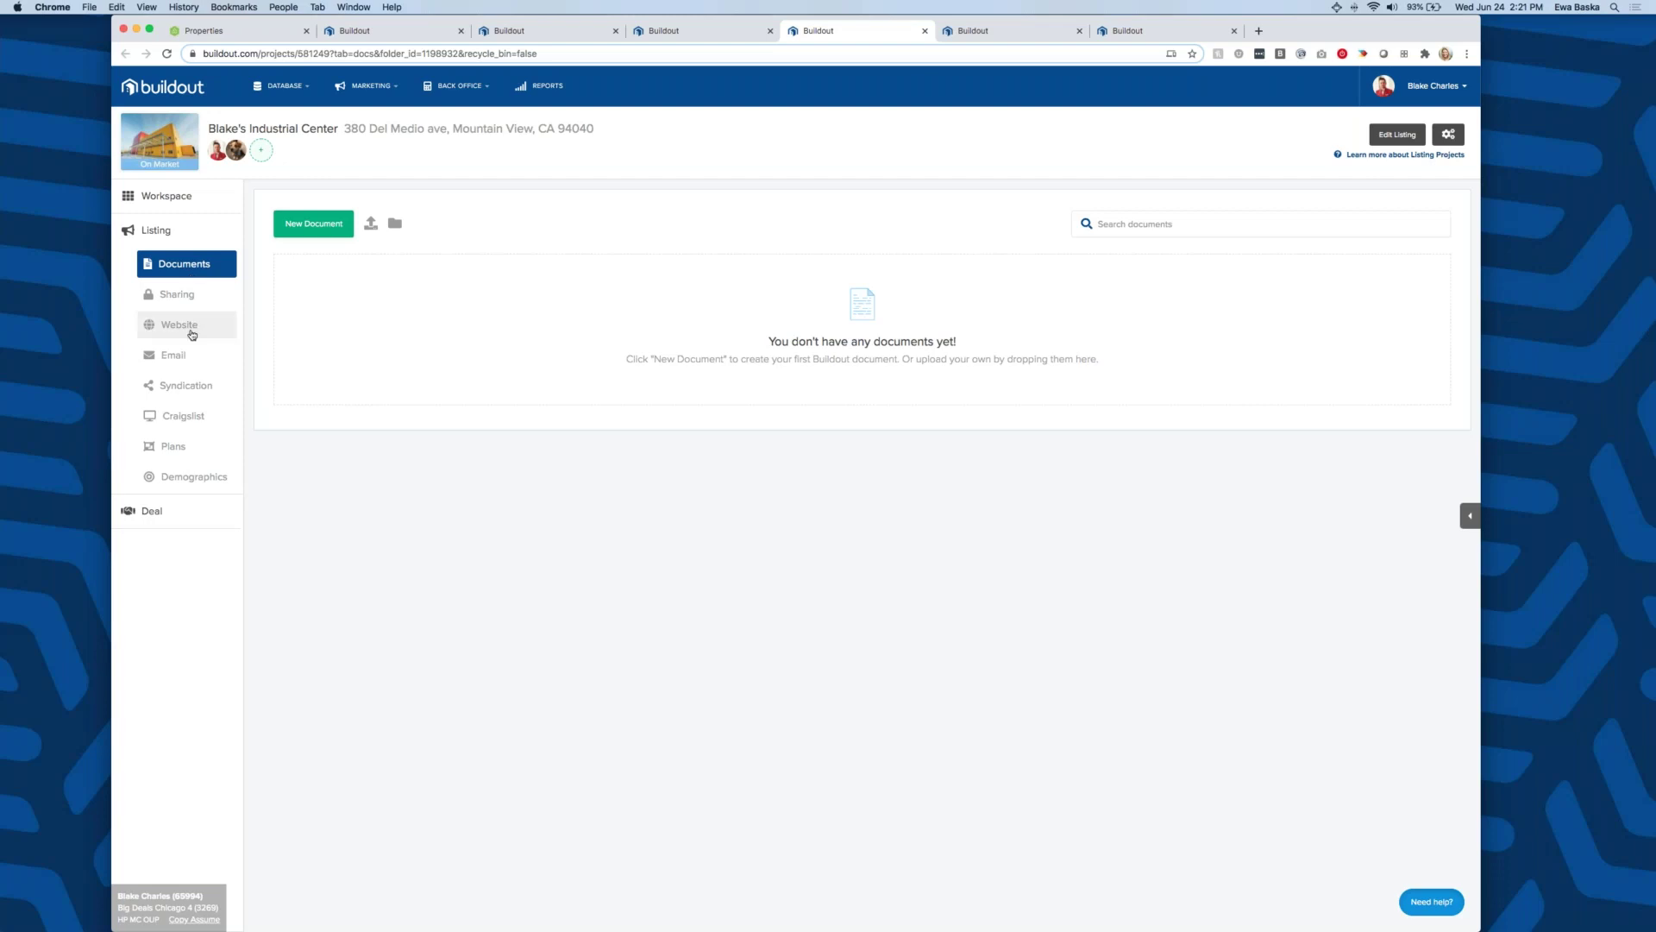
click(193, 298)
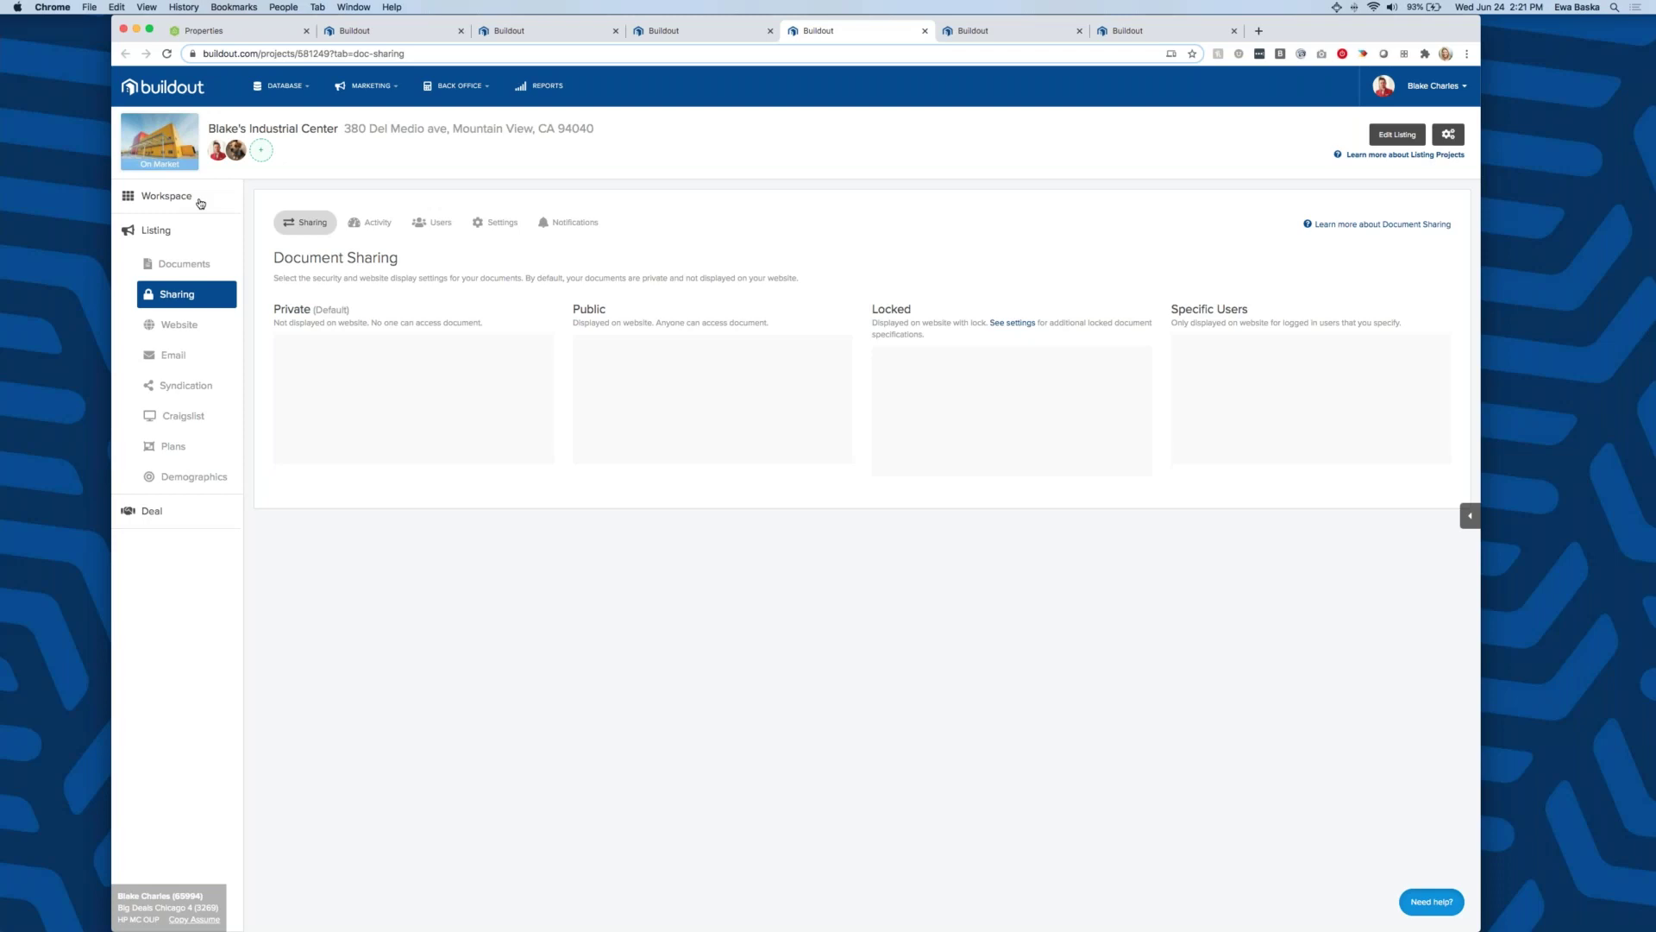
click(188, 325)
click(198, 295)
click(191, 360)
click(191, 385)
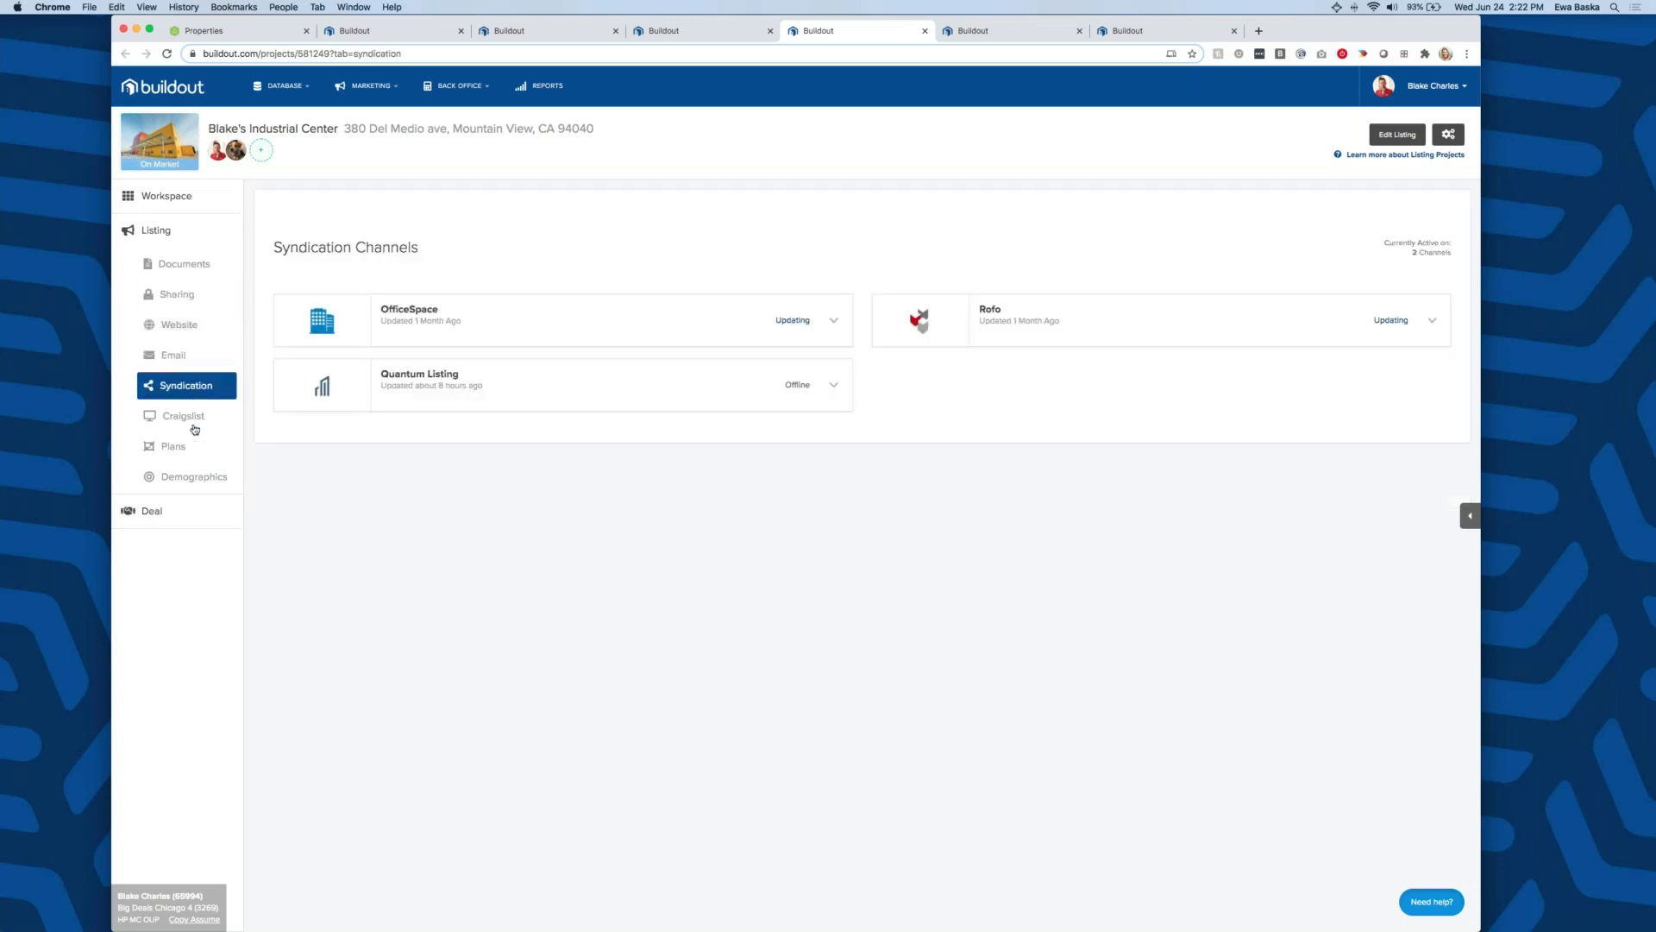
click(185, 238)
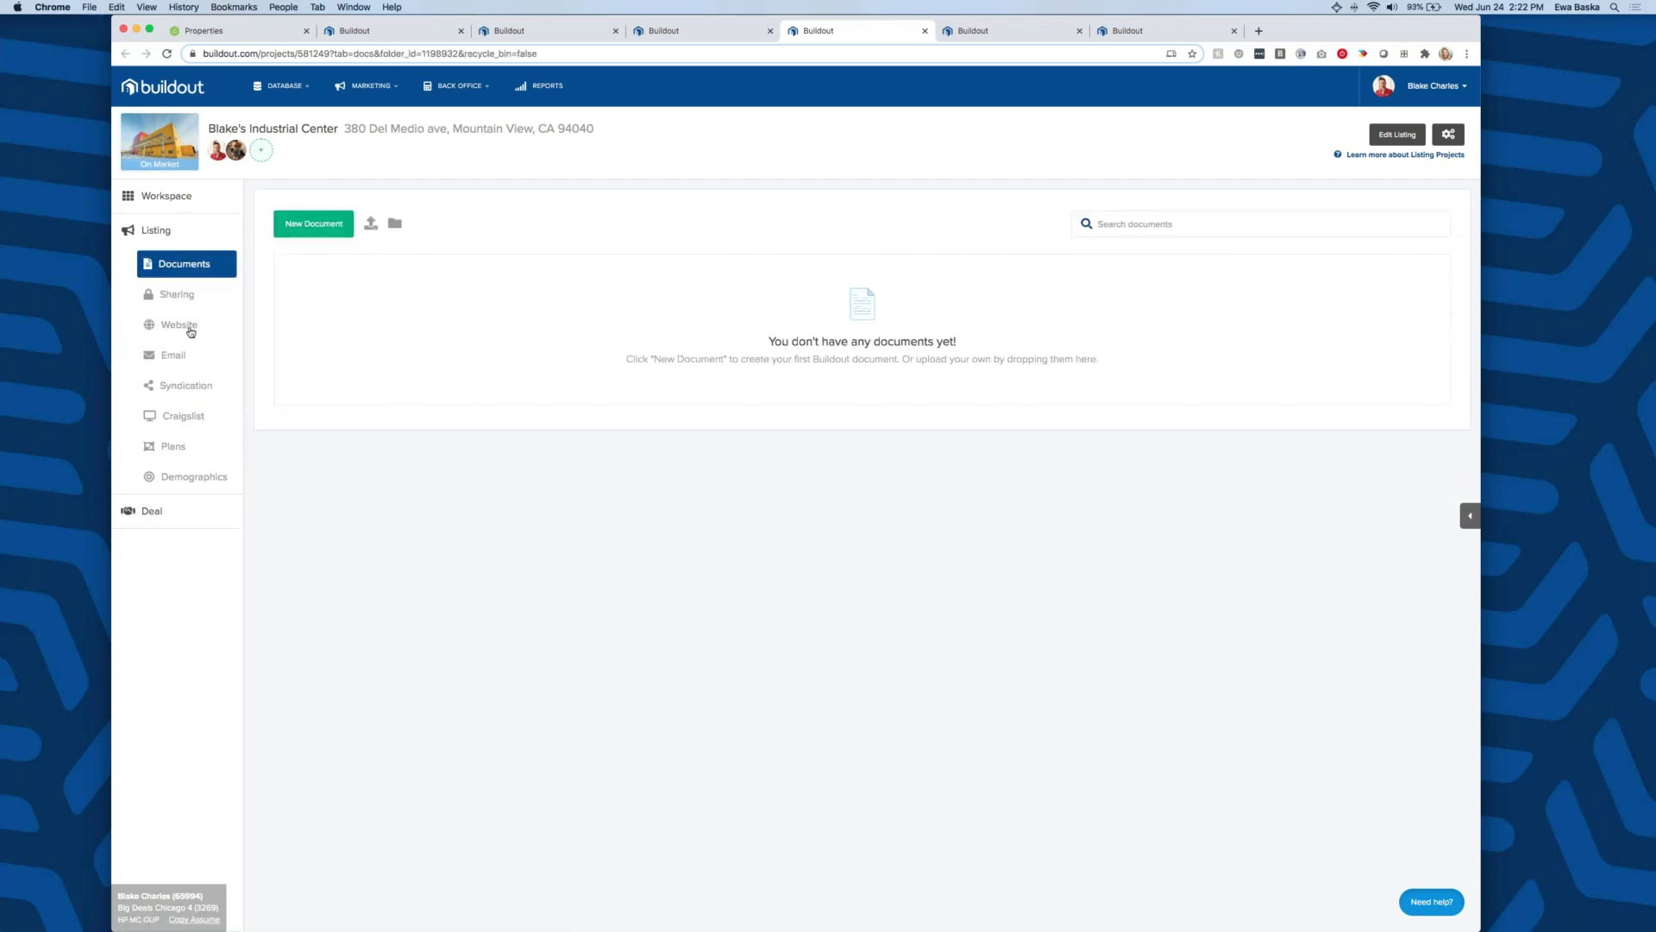
- Open the project's Client Report and preview it as the client sees it
click(205, 206)
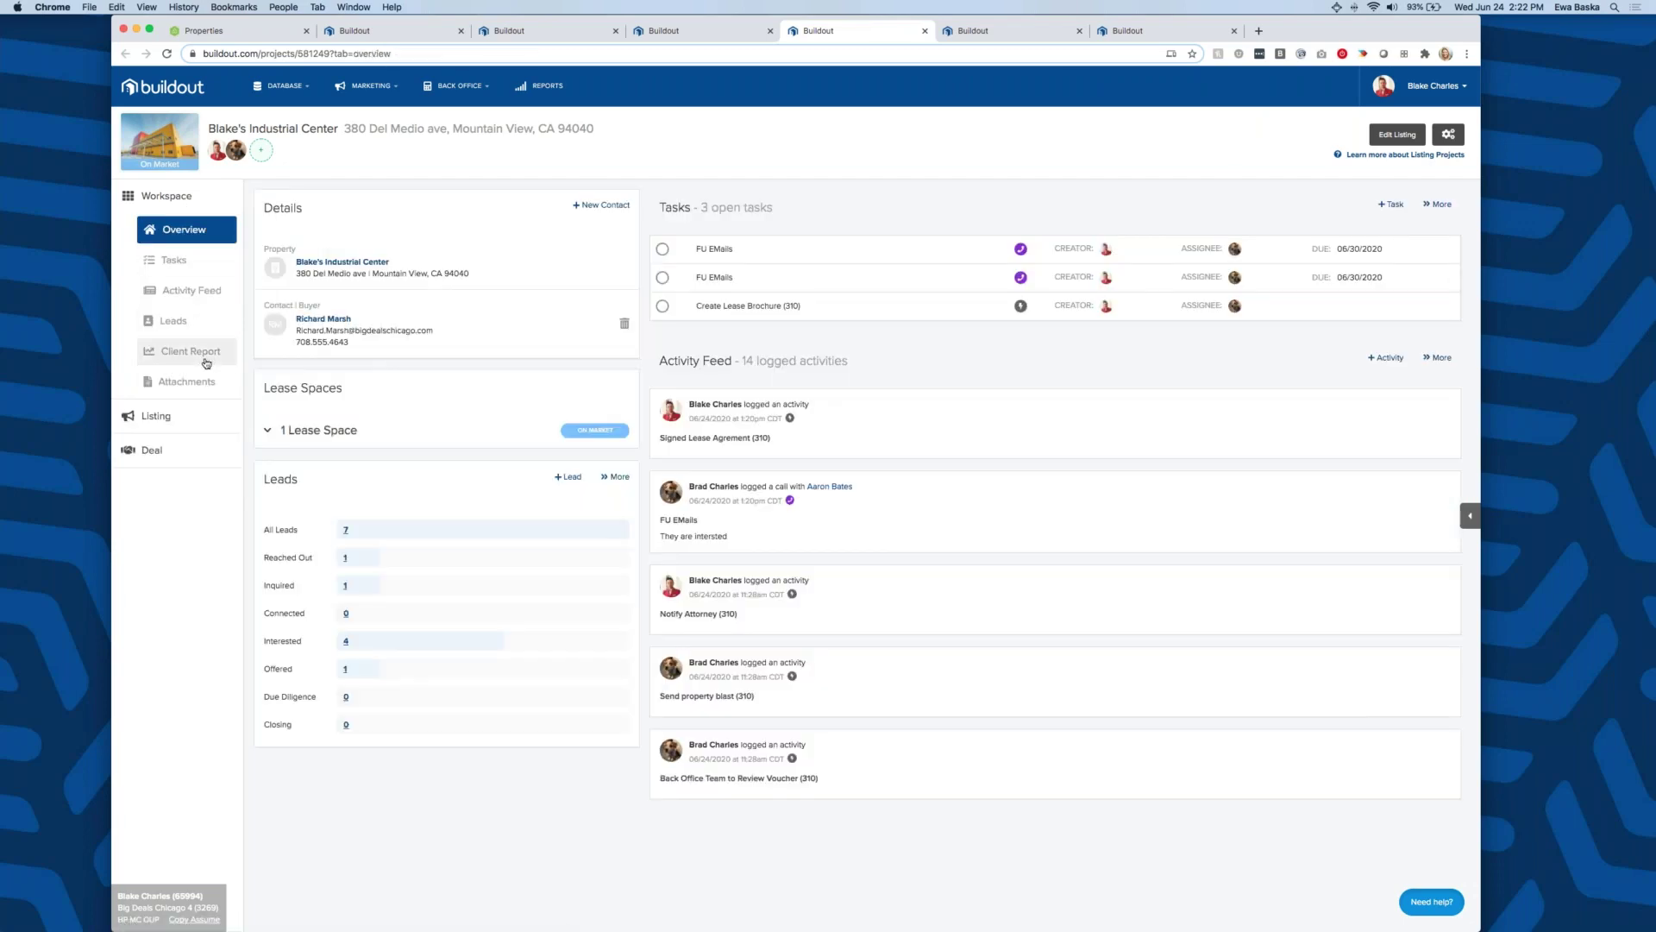
click(205, 360)
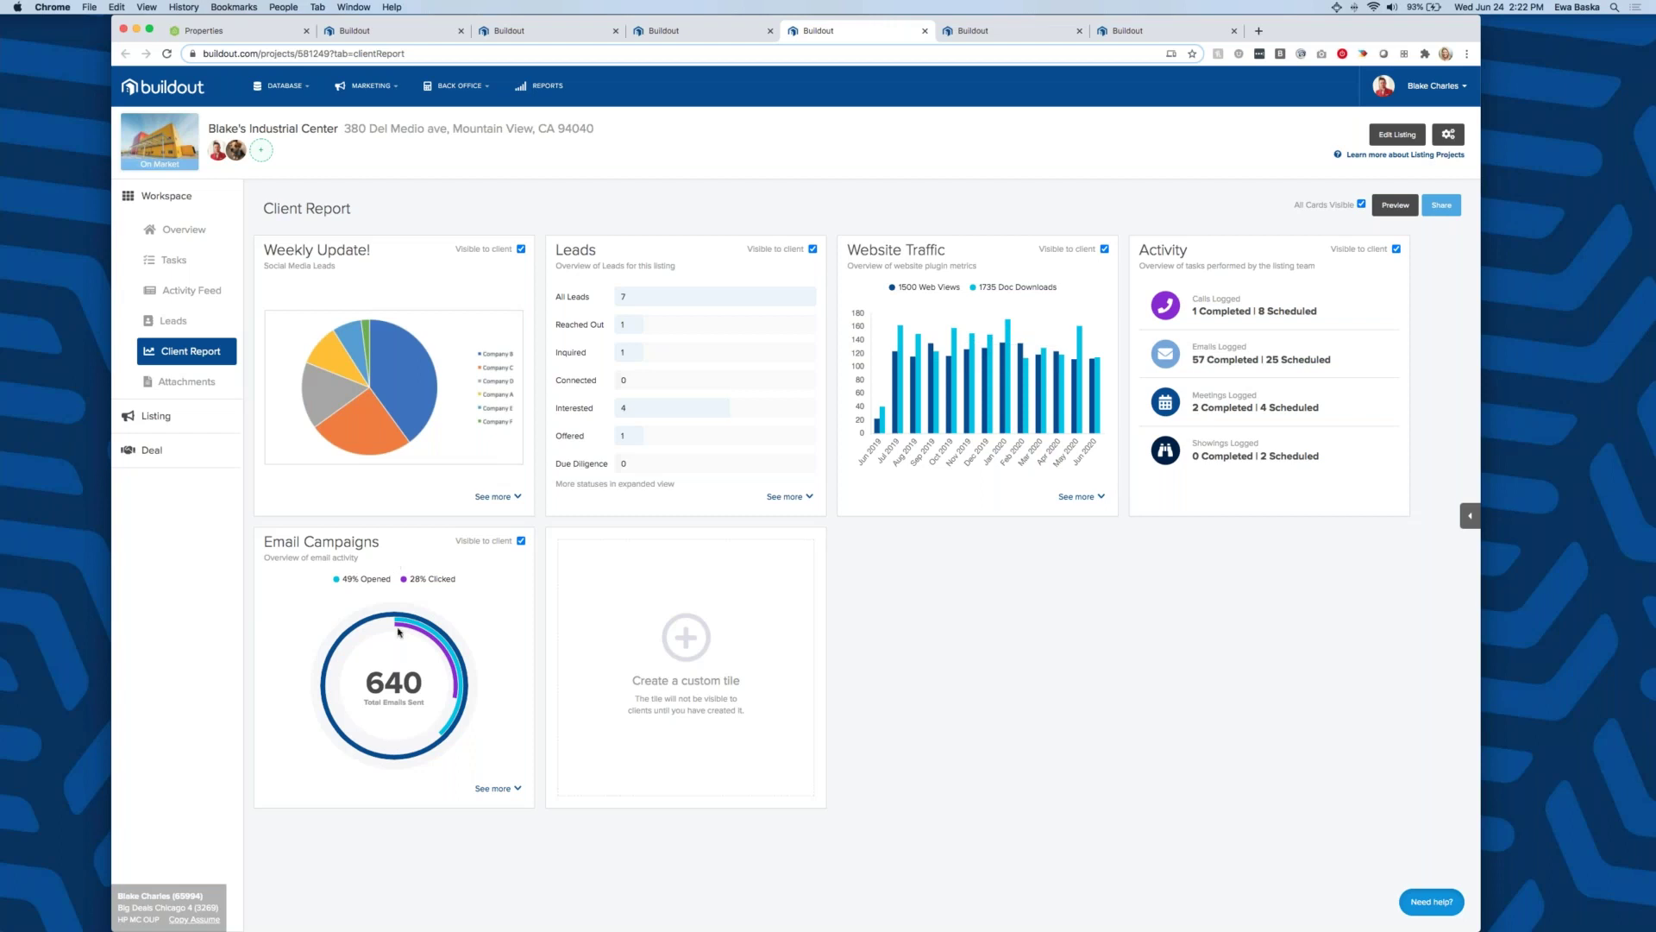
click(1401, 216)
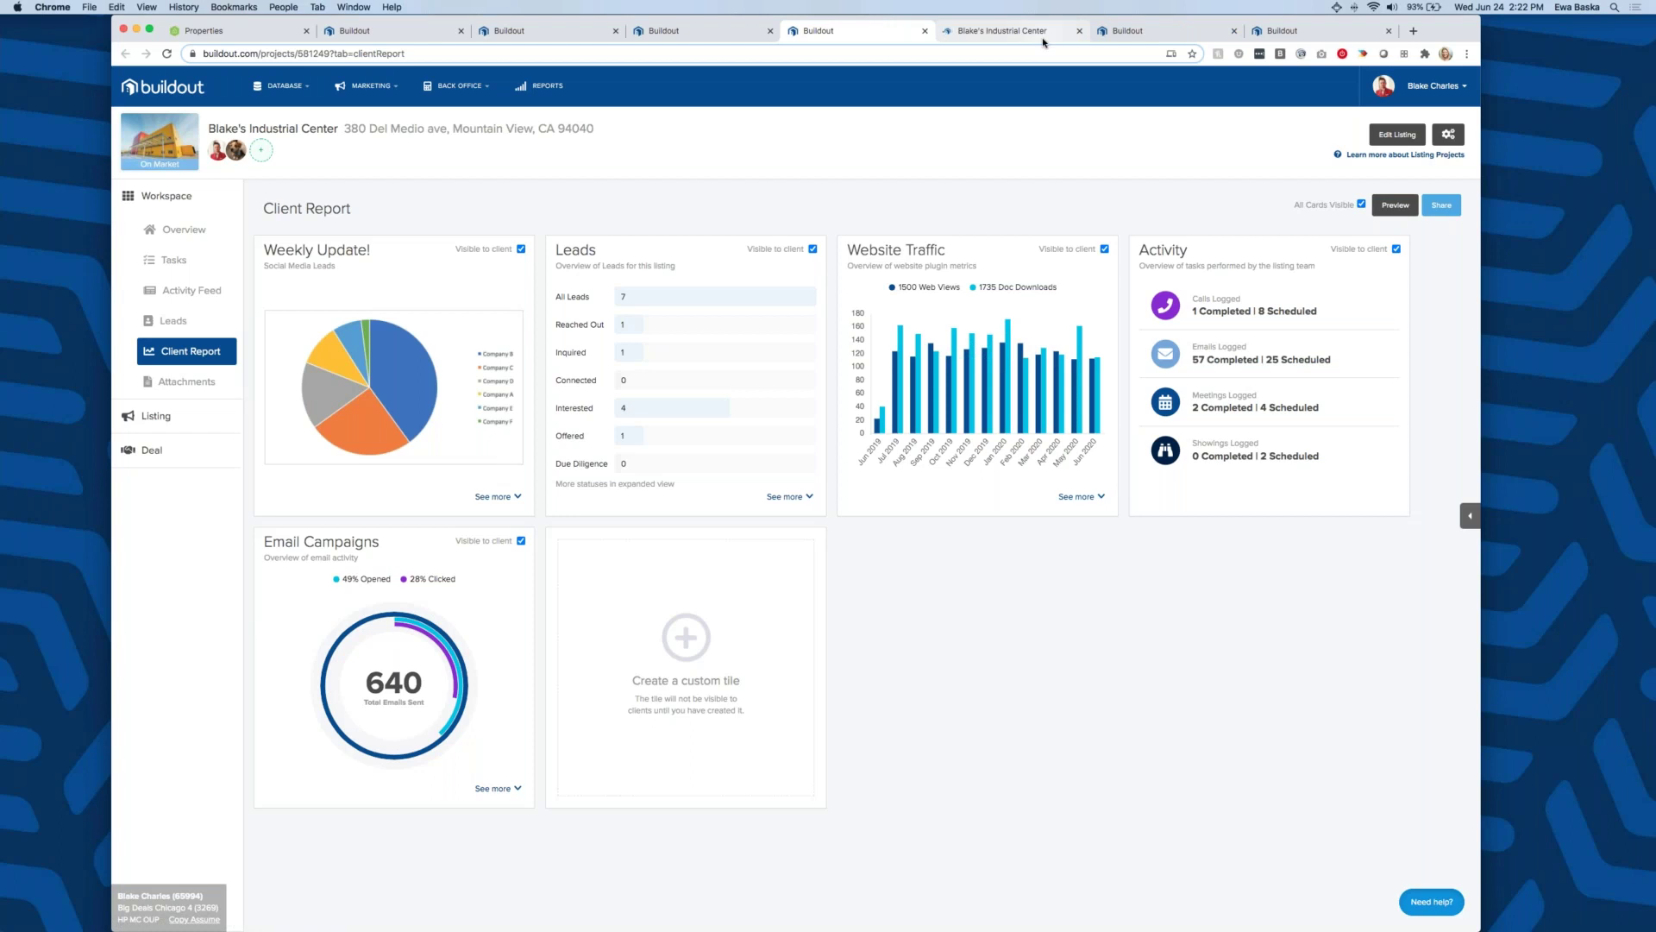
click(1042, 41)
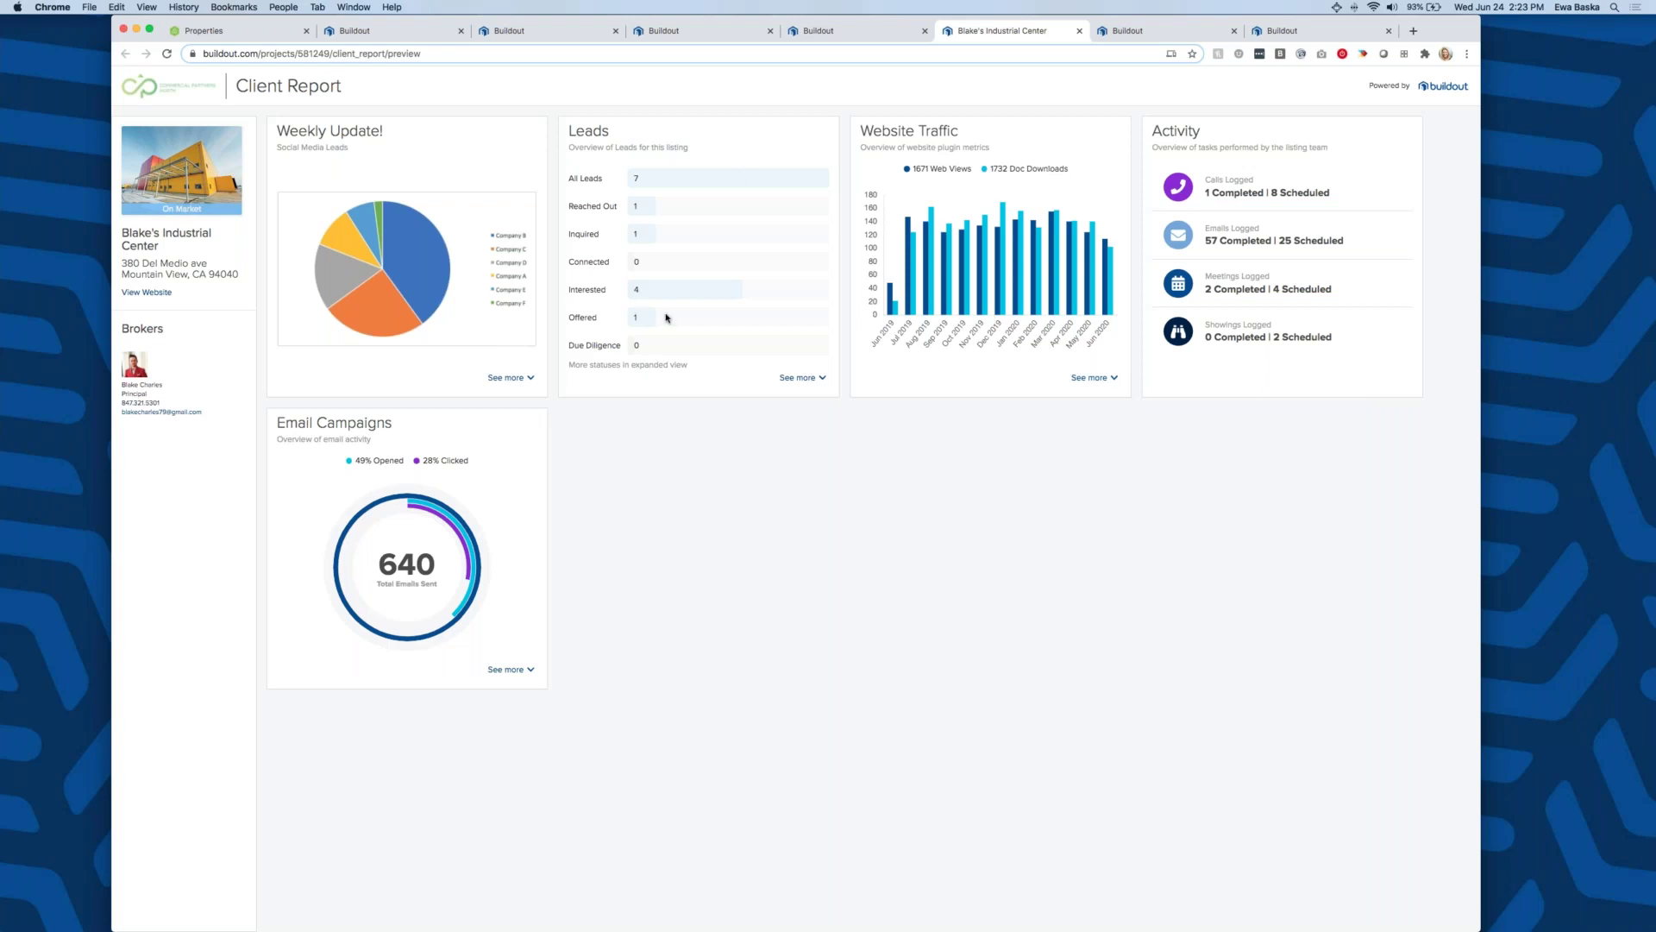
- Hide the Website Traffic card from the client and refresh the client report preview
click(875, 34)
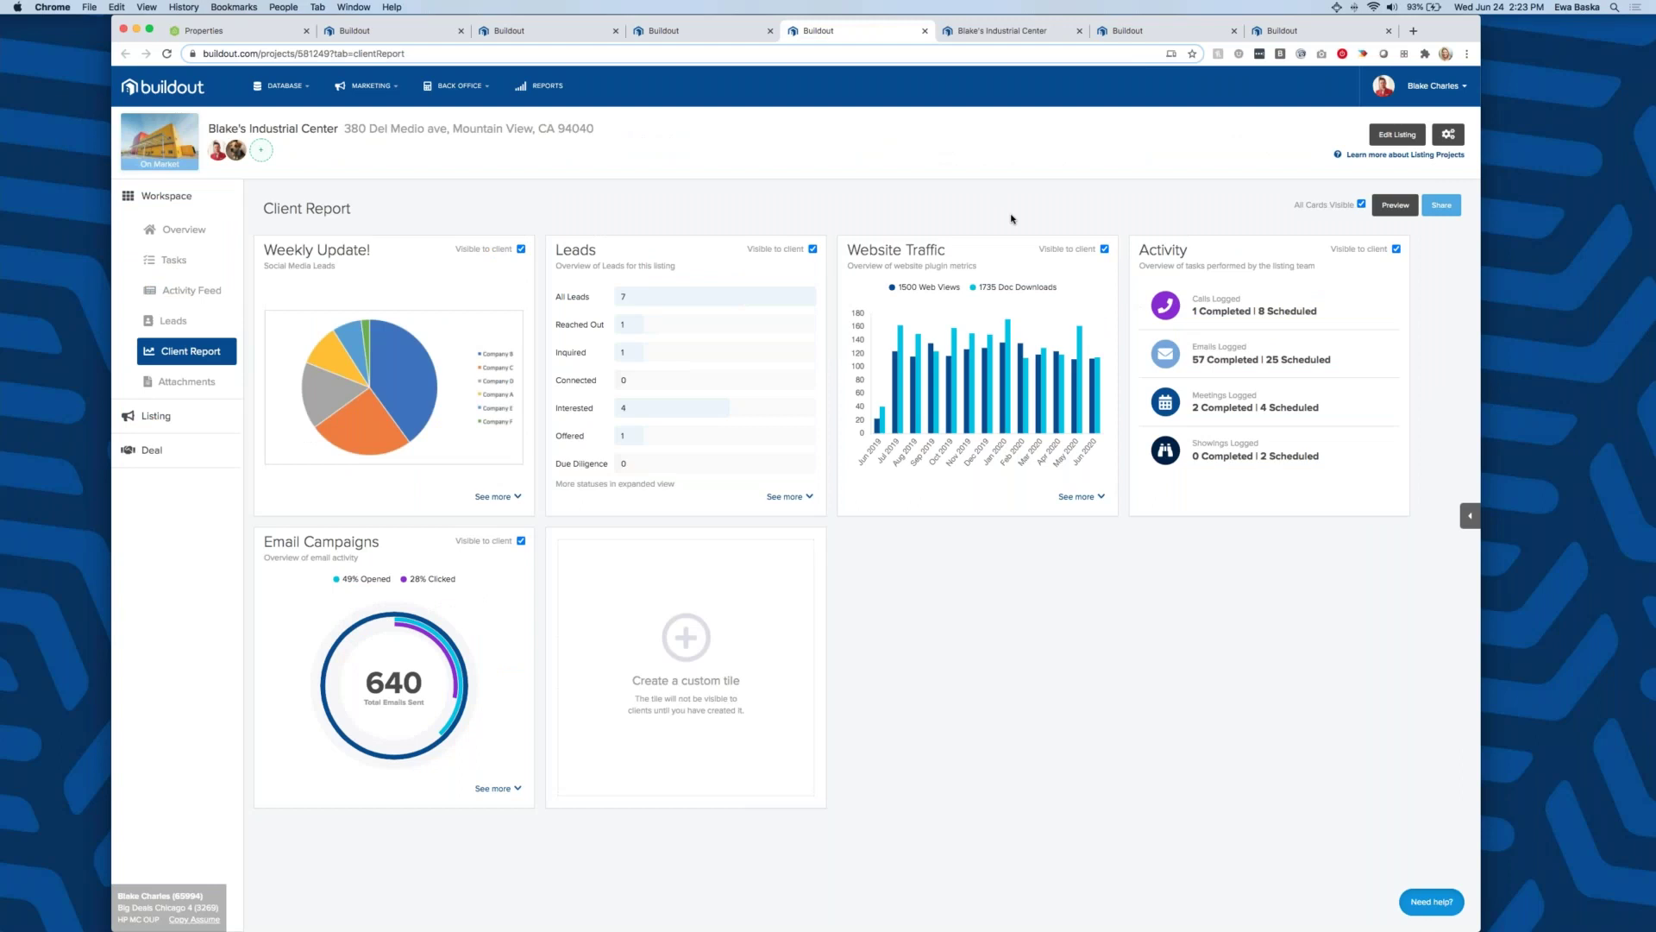
click(1105, 249)
click(999, 34)
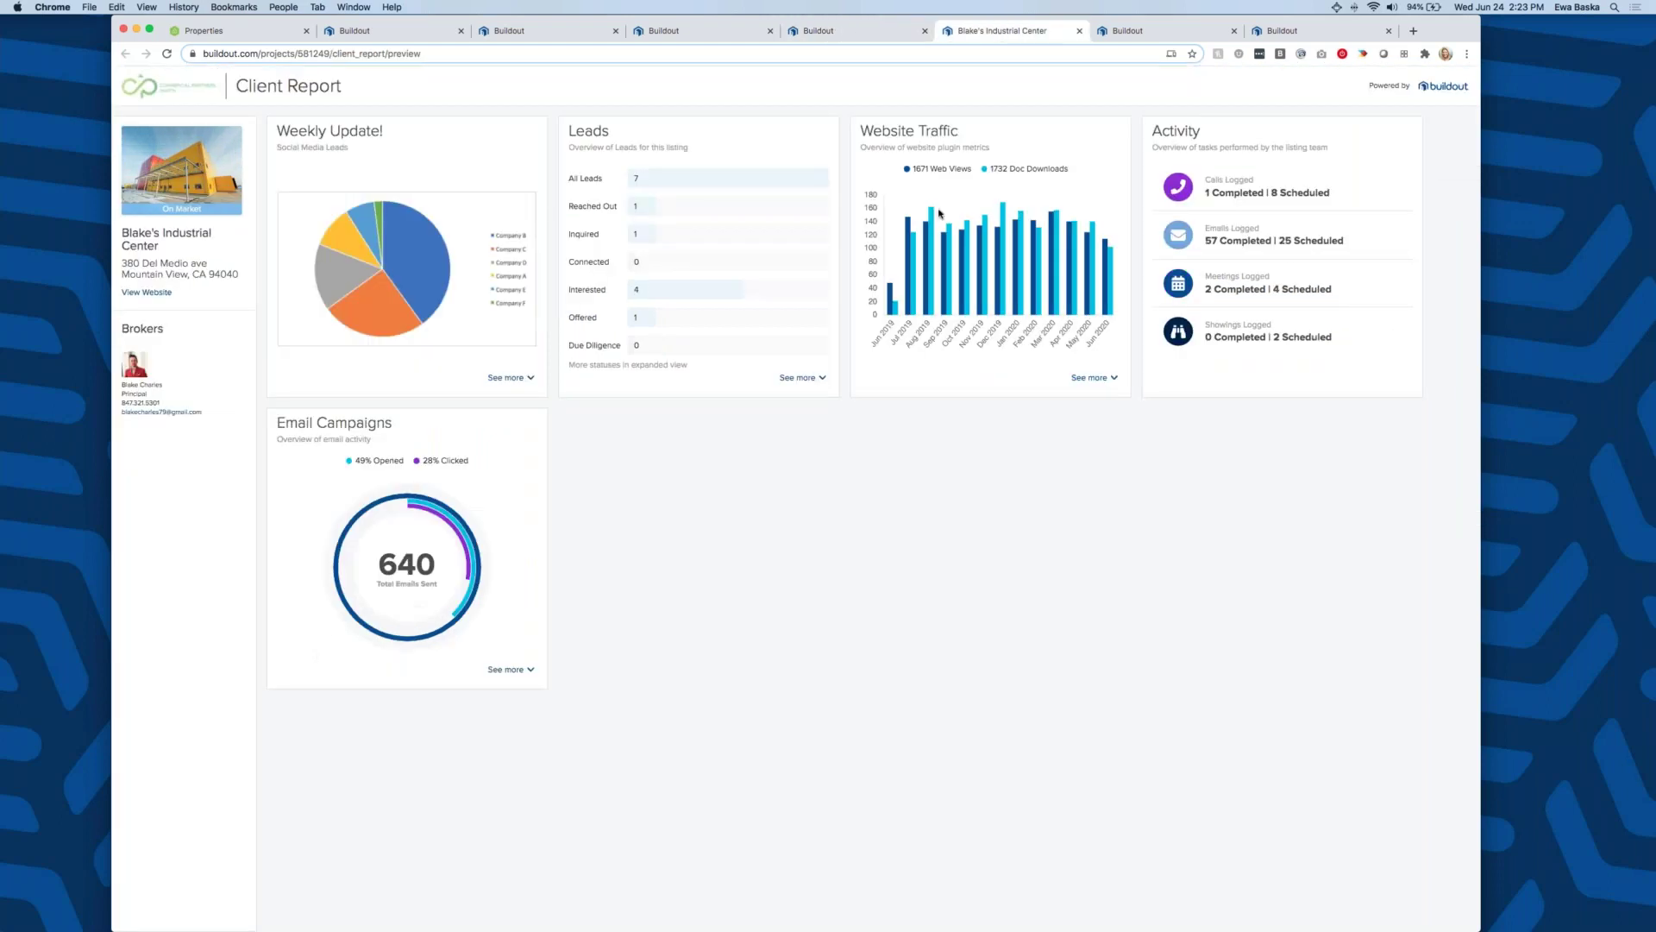
key(super+r)
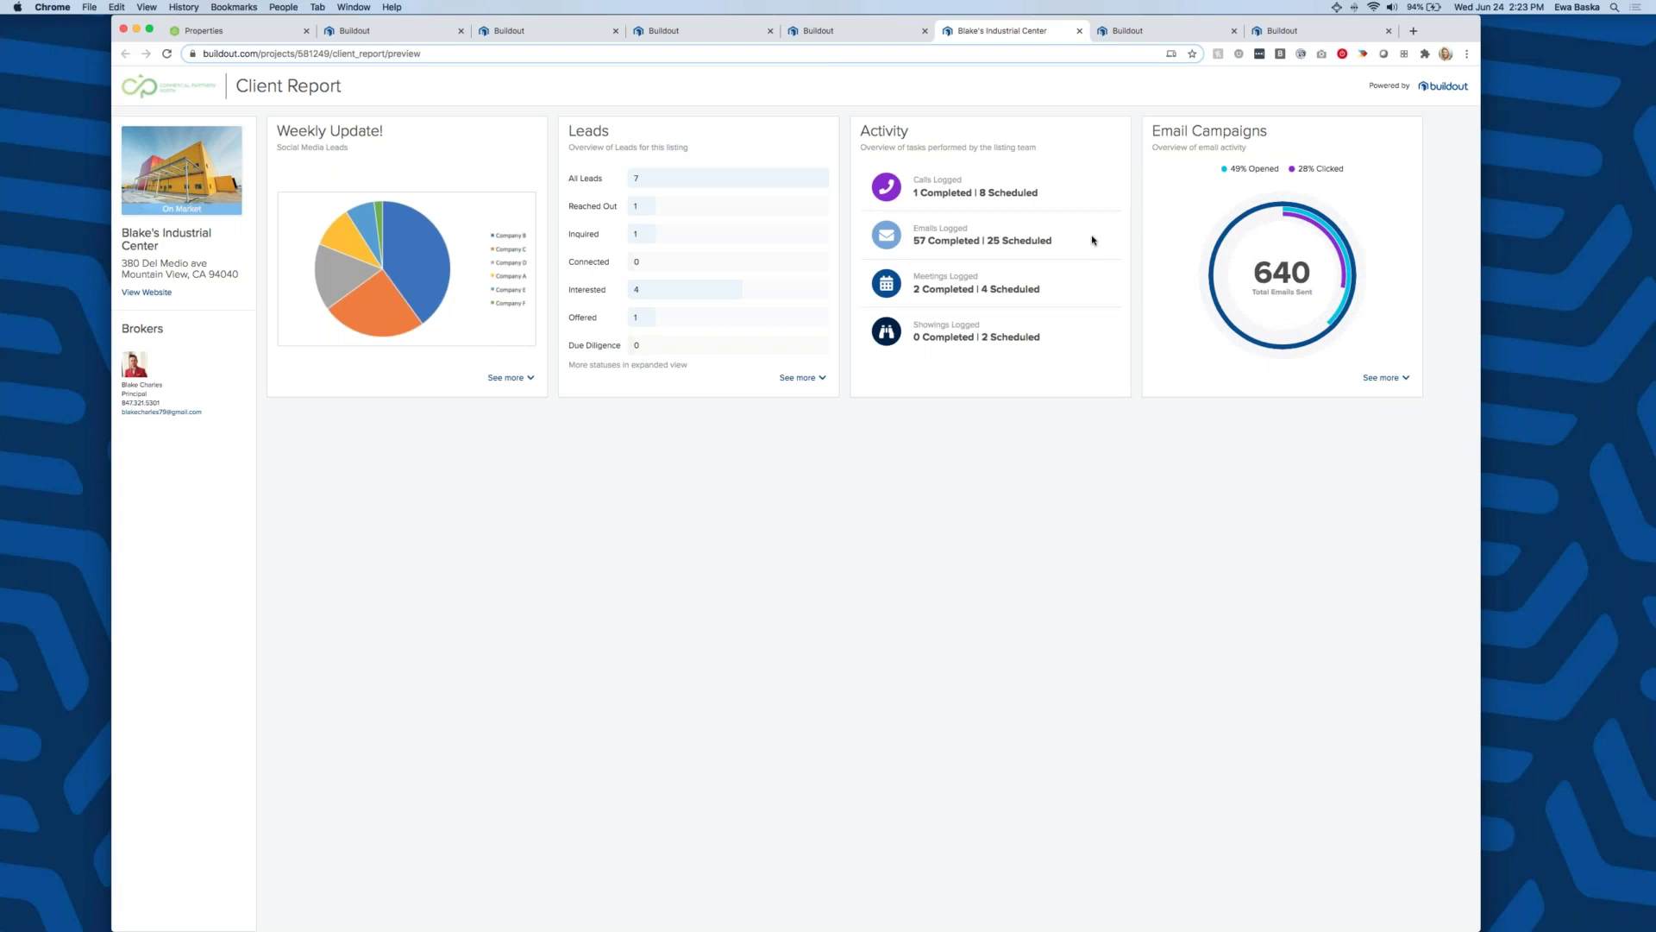
- Examine the expanded Leads details in the client report preview and return to the report's editing page
click(819, 30)
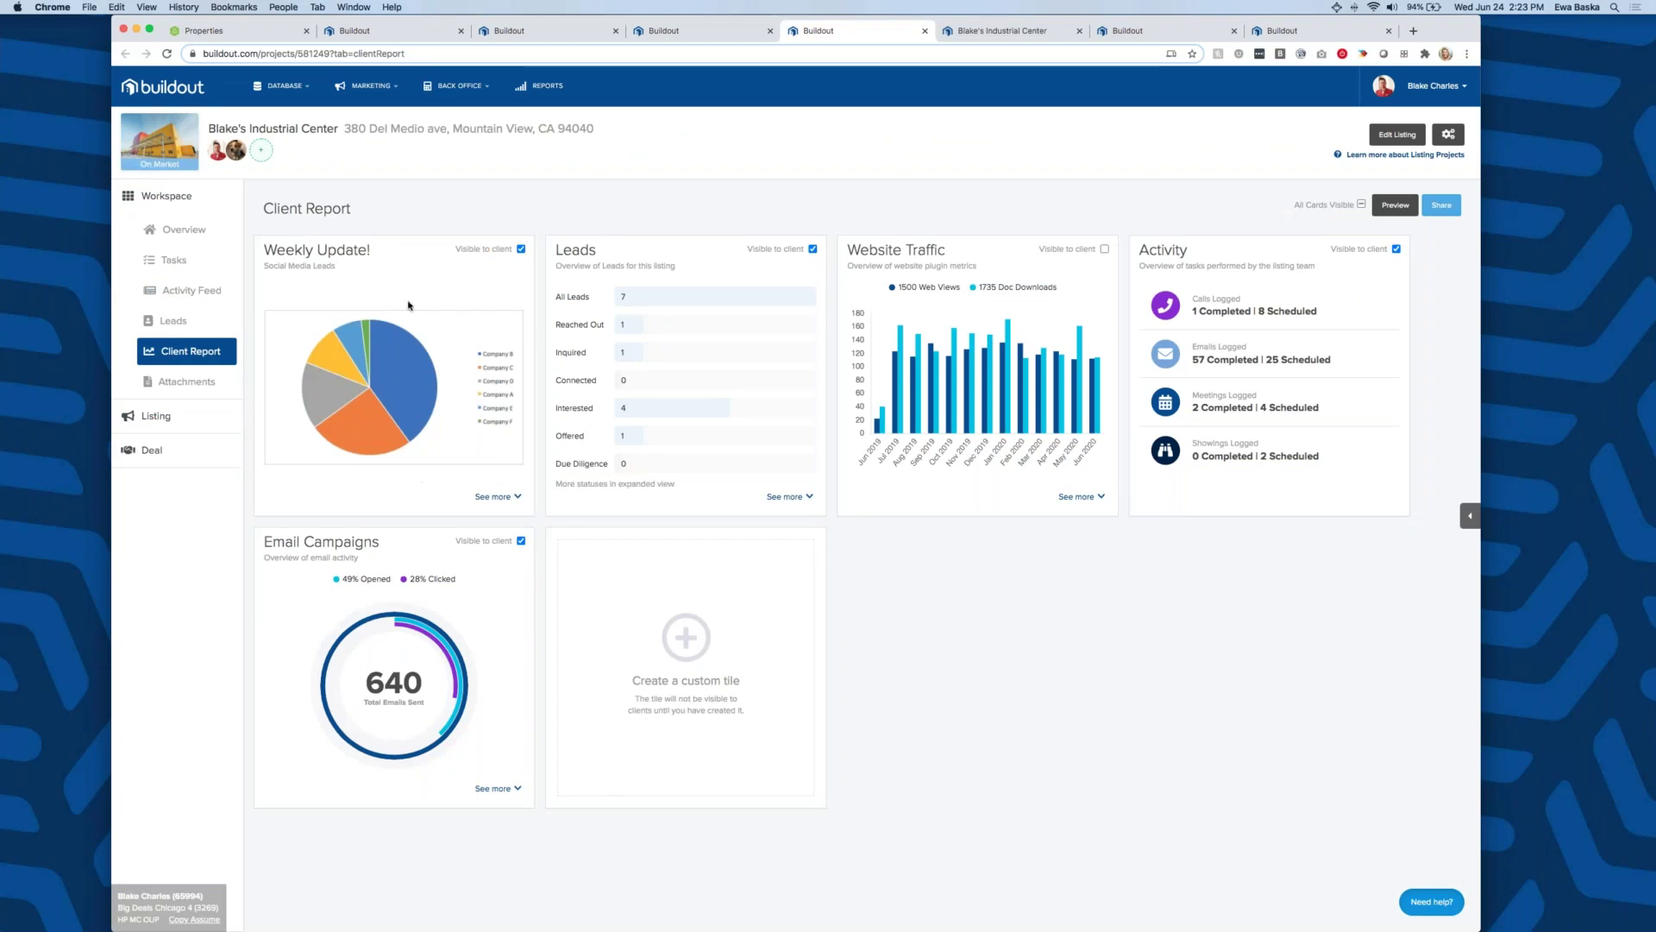
click(1006, 38)
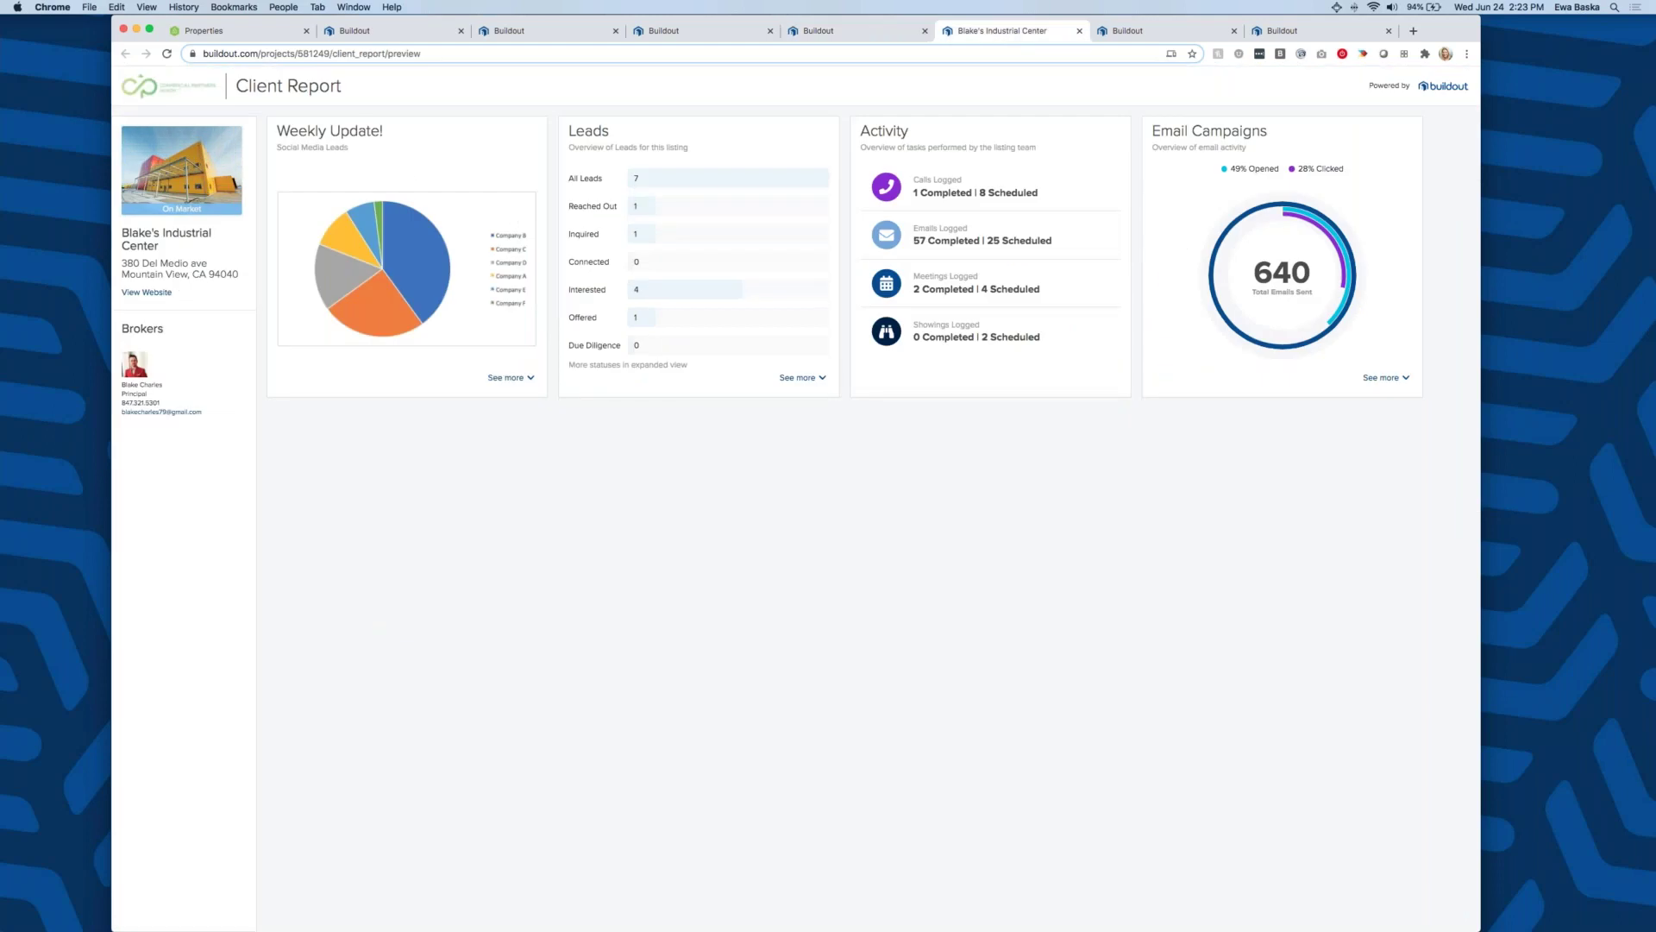
click(816, 379)
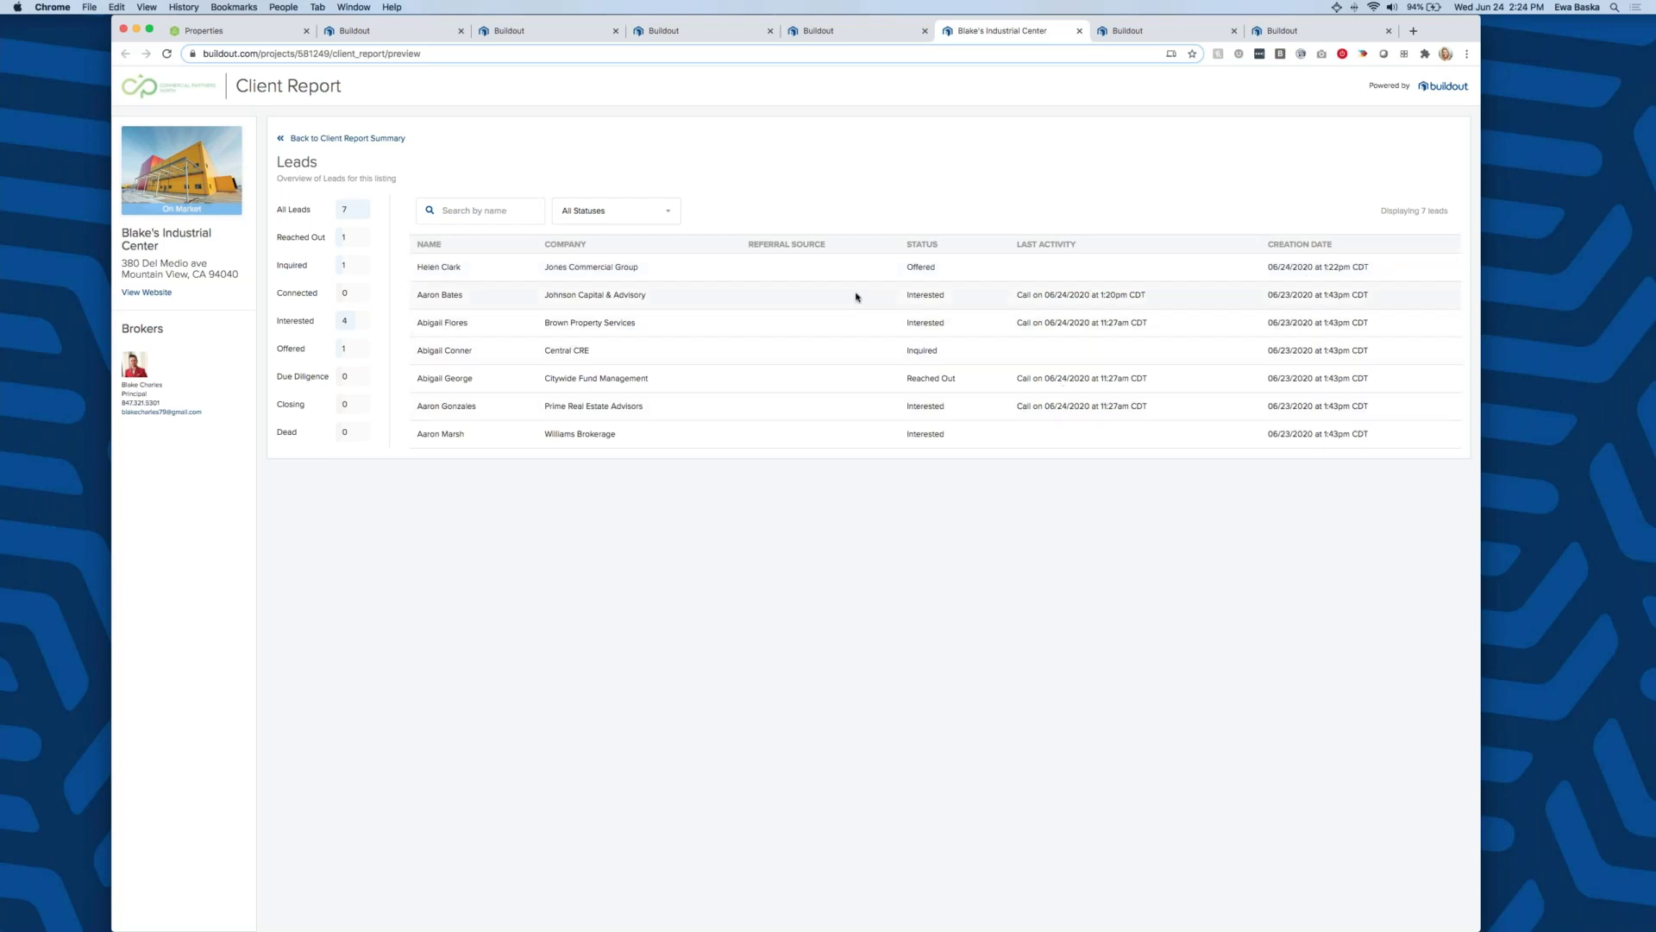
click(350, 139)
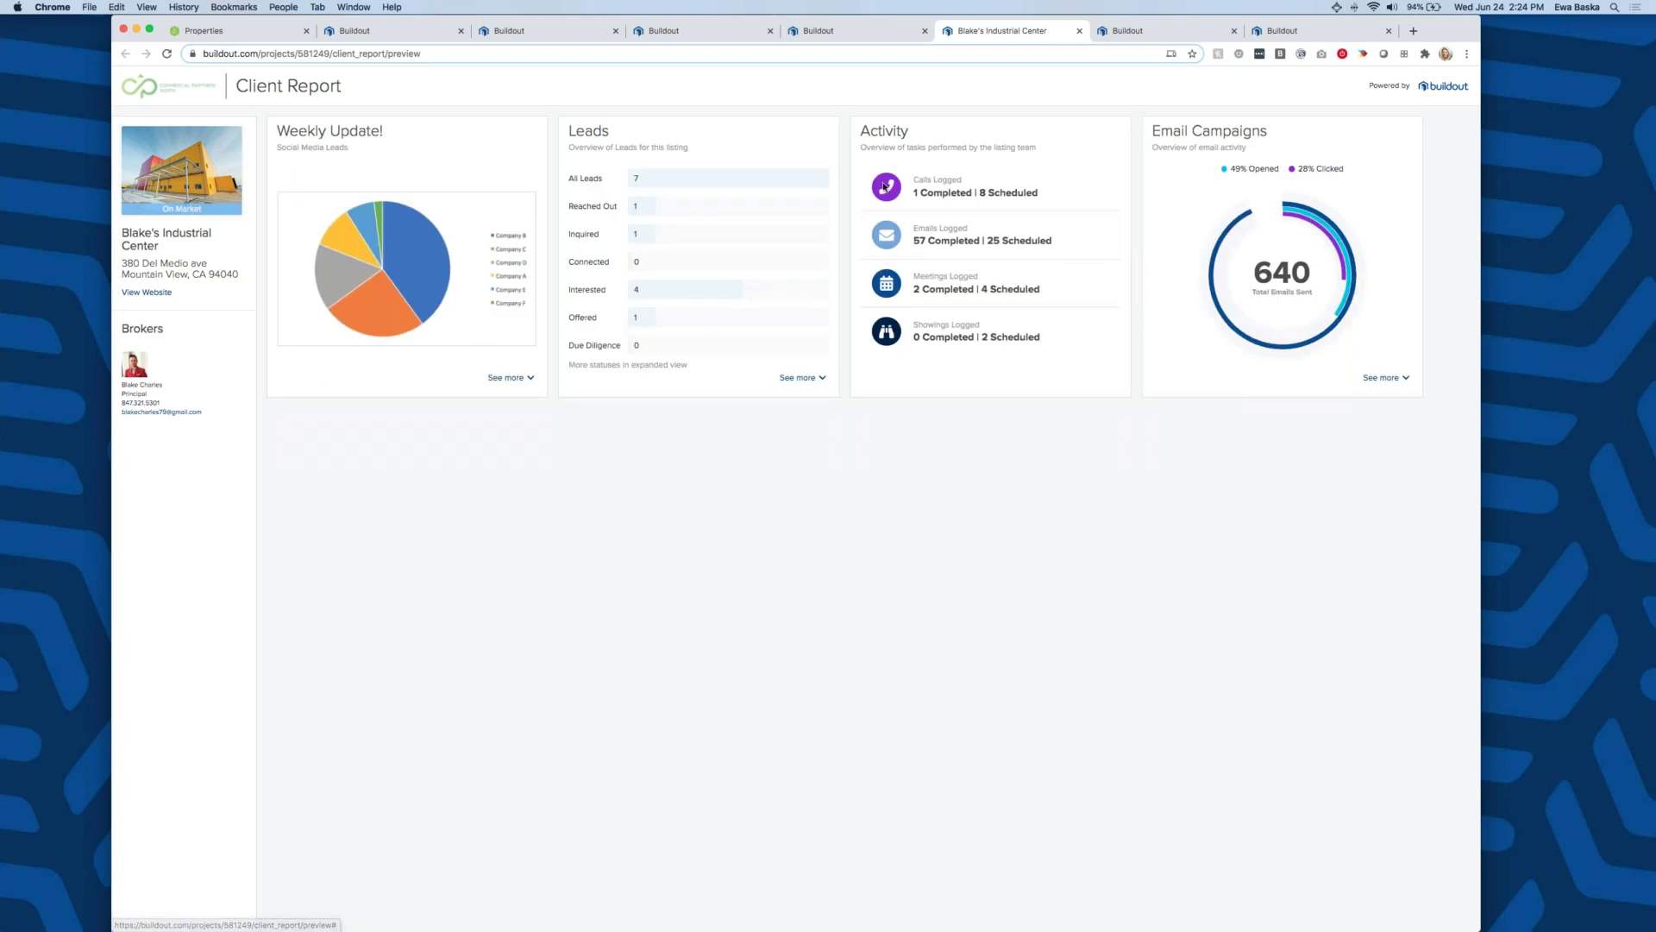
click(885, 35)
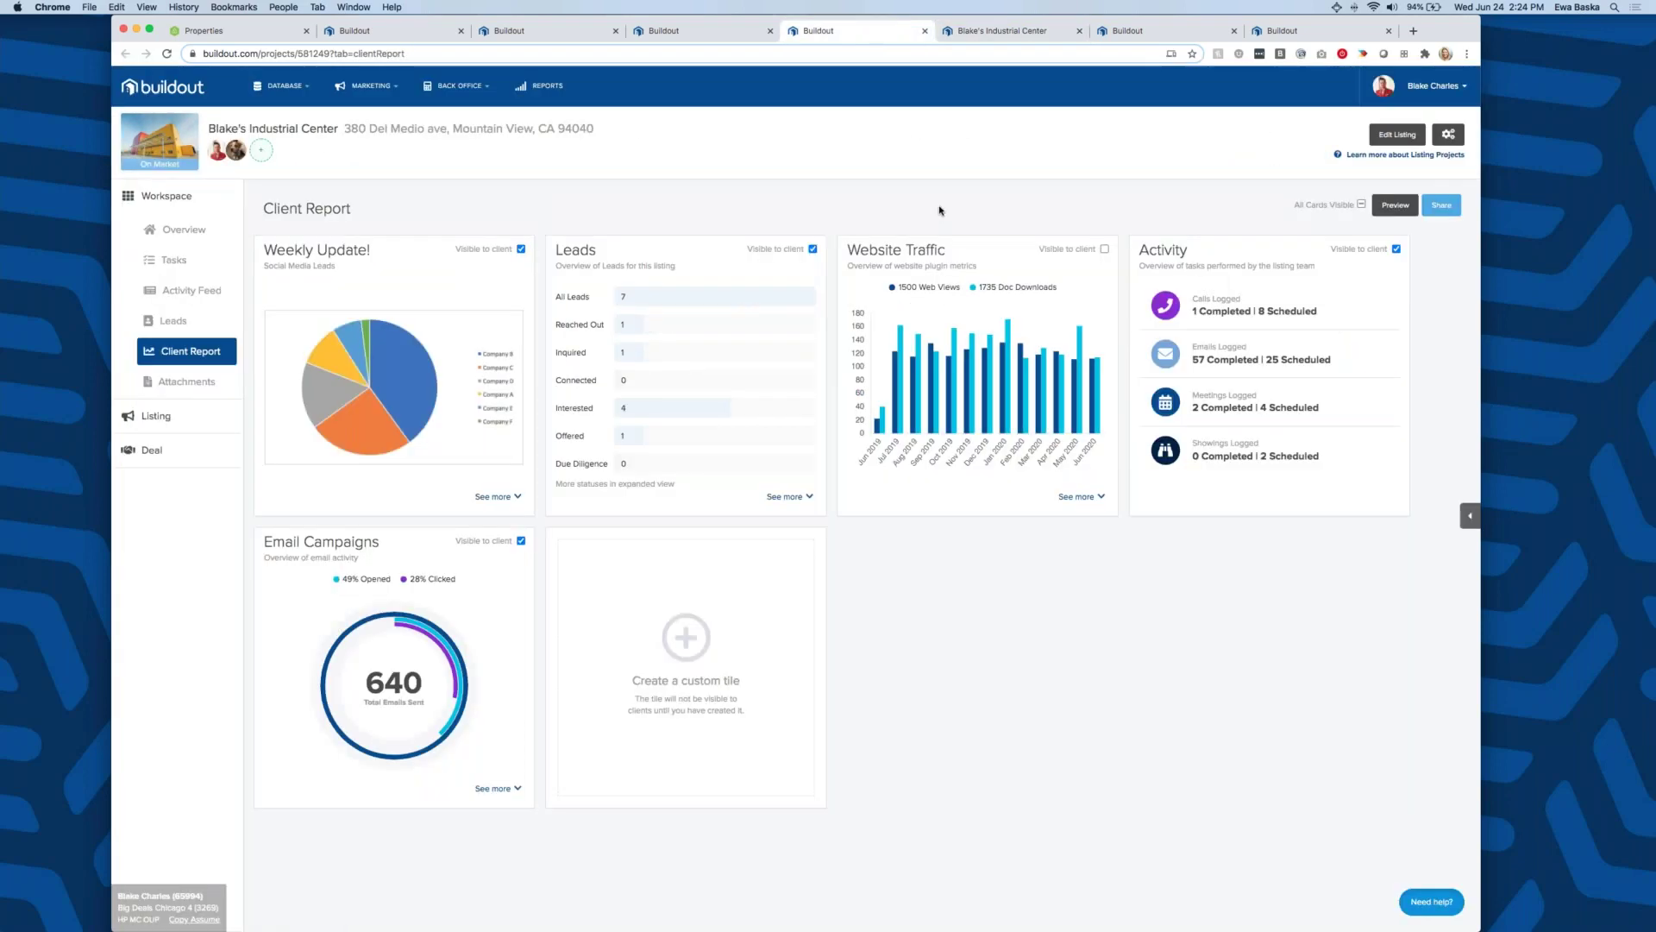
- Close the preview and the other extra browser pages and return to the project overview
click(1079, 31)
click(1079, 31)
click(1079, 30)
click(183, 229)
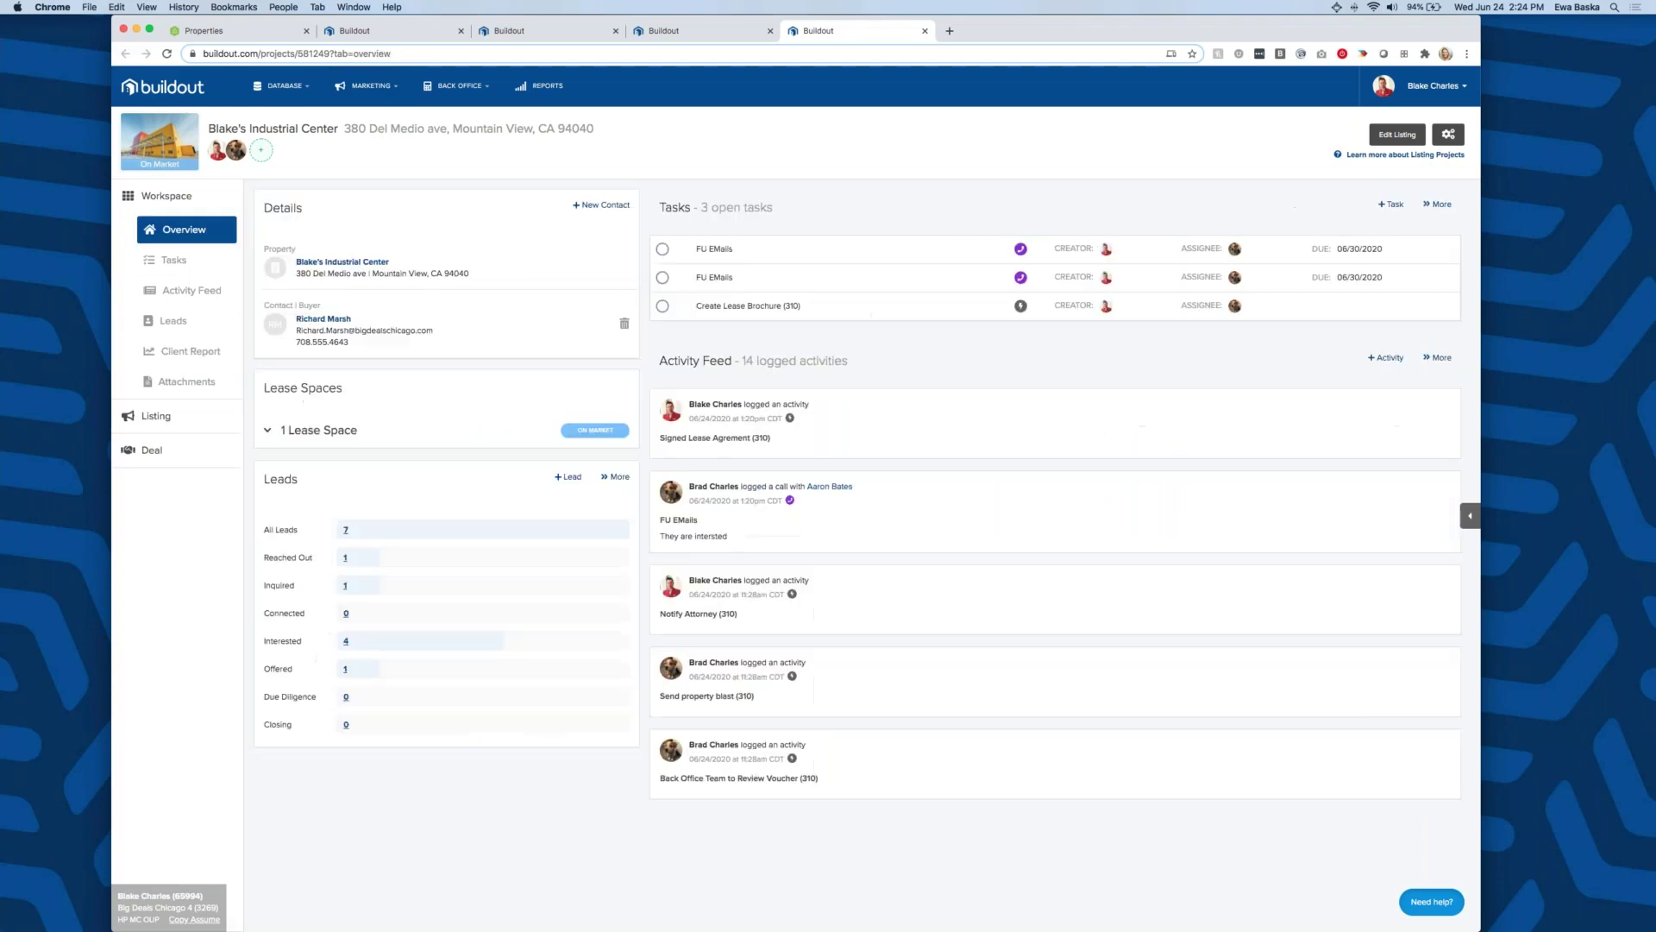
- Review the prediction details of lease space 310, including the broker commission unit options, and save them
click(355, 439)
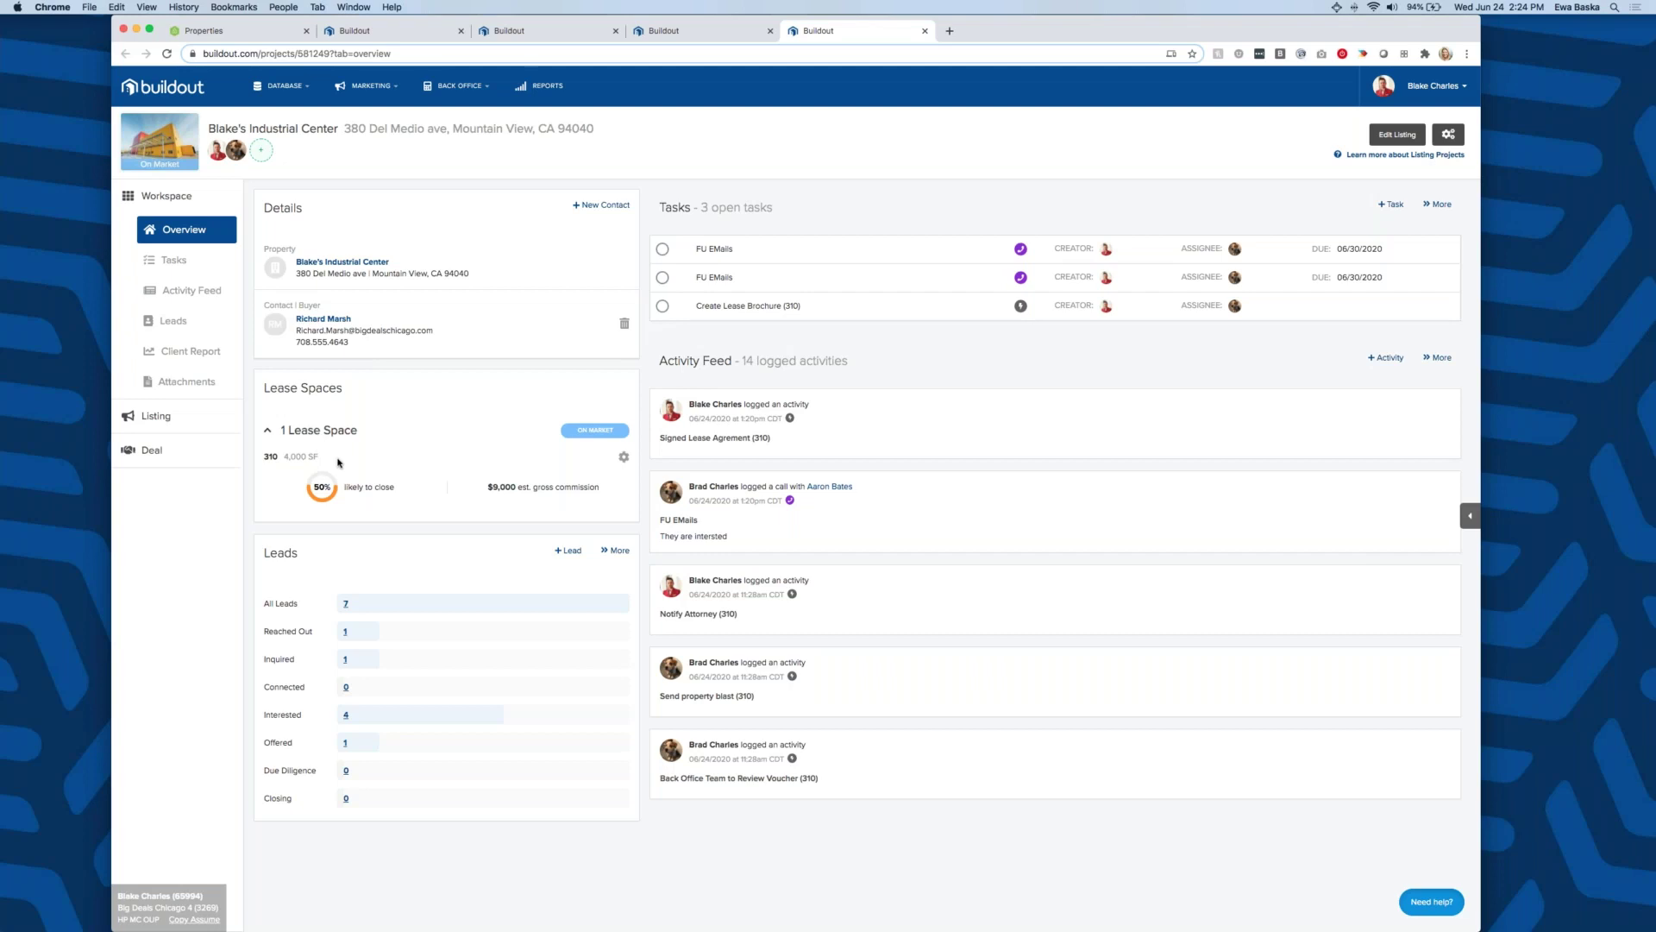
click(623, 456)
click(595, 423)
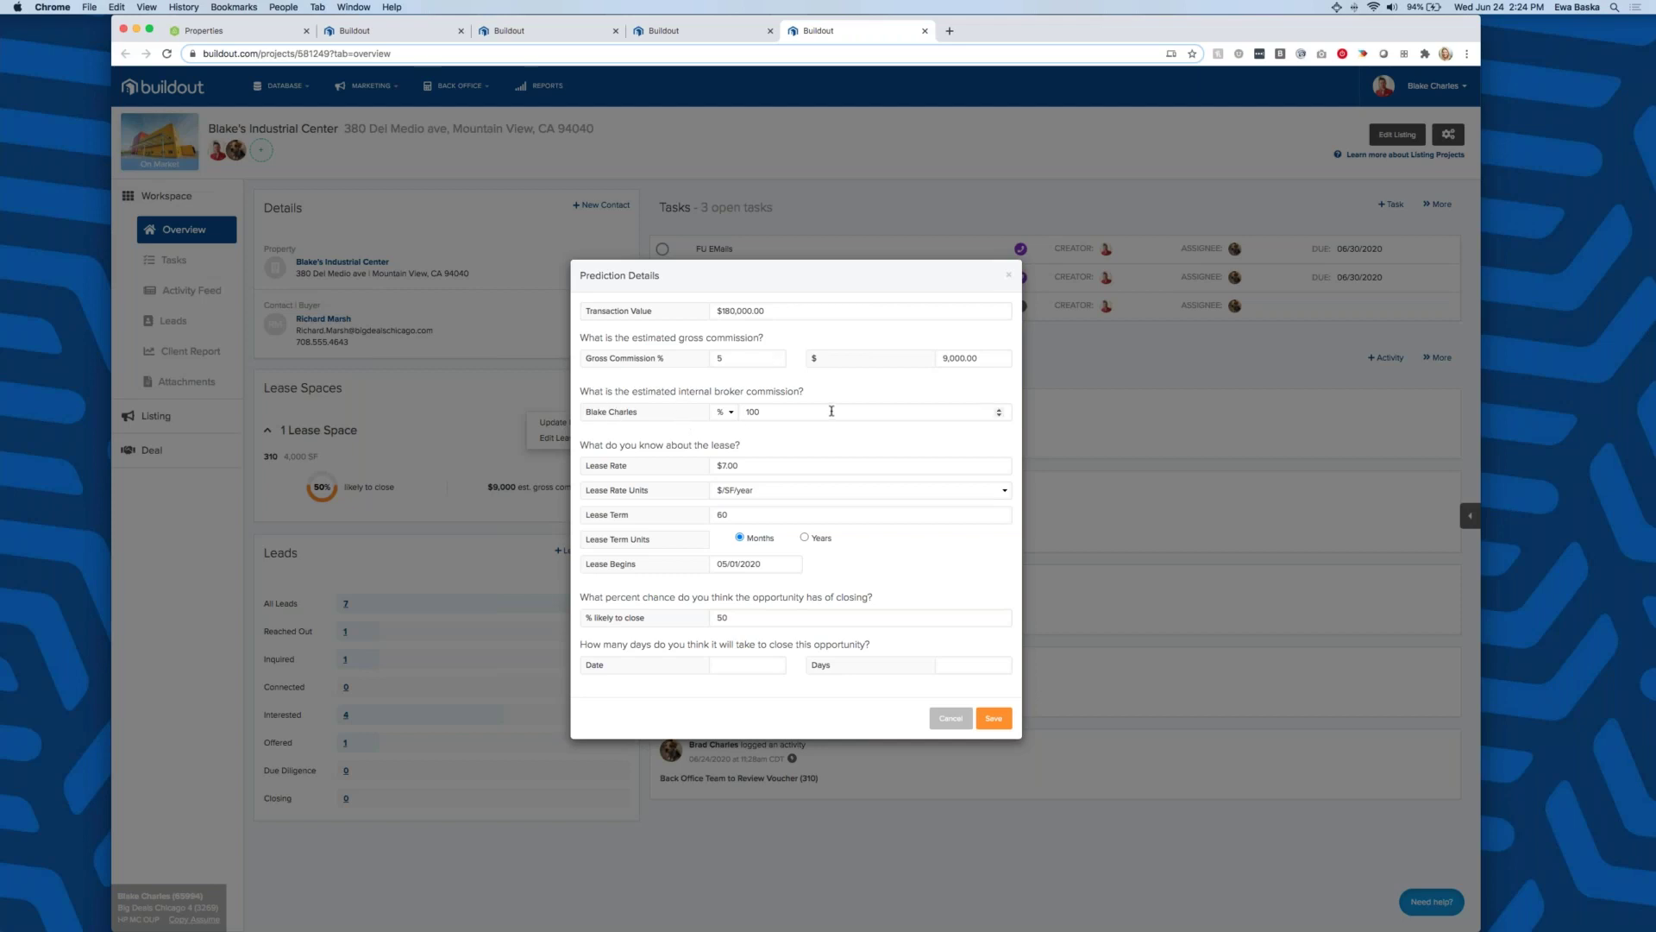
click(722, 412)
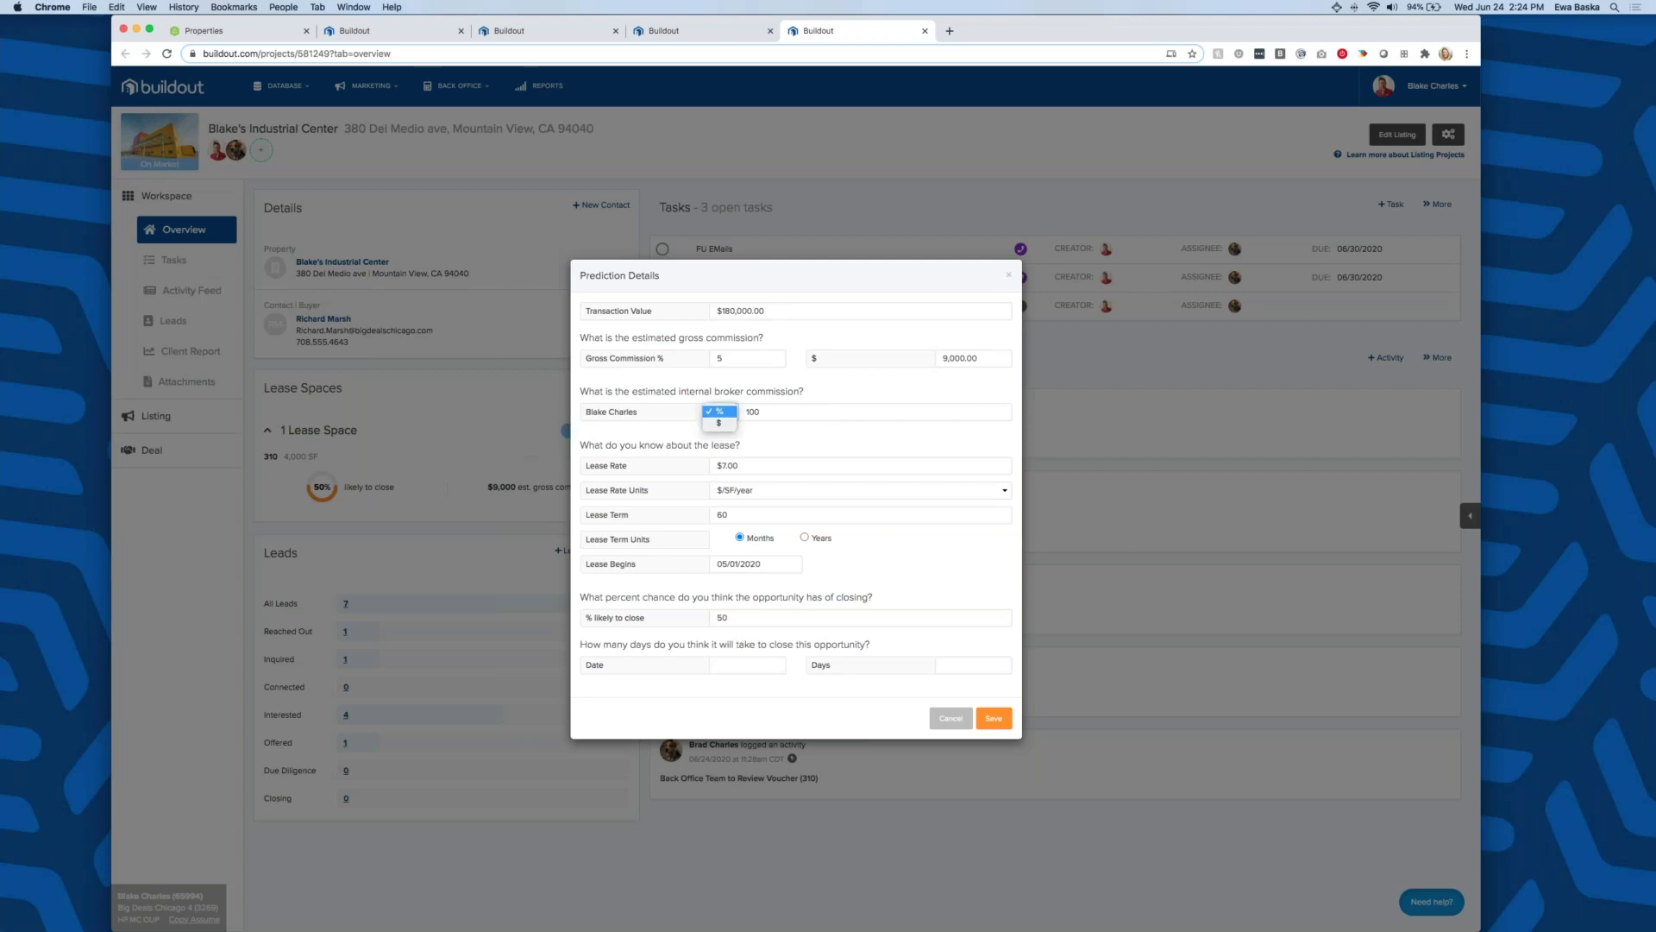
click(812, 433)
click(994, 725)
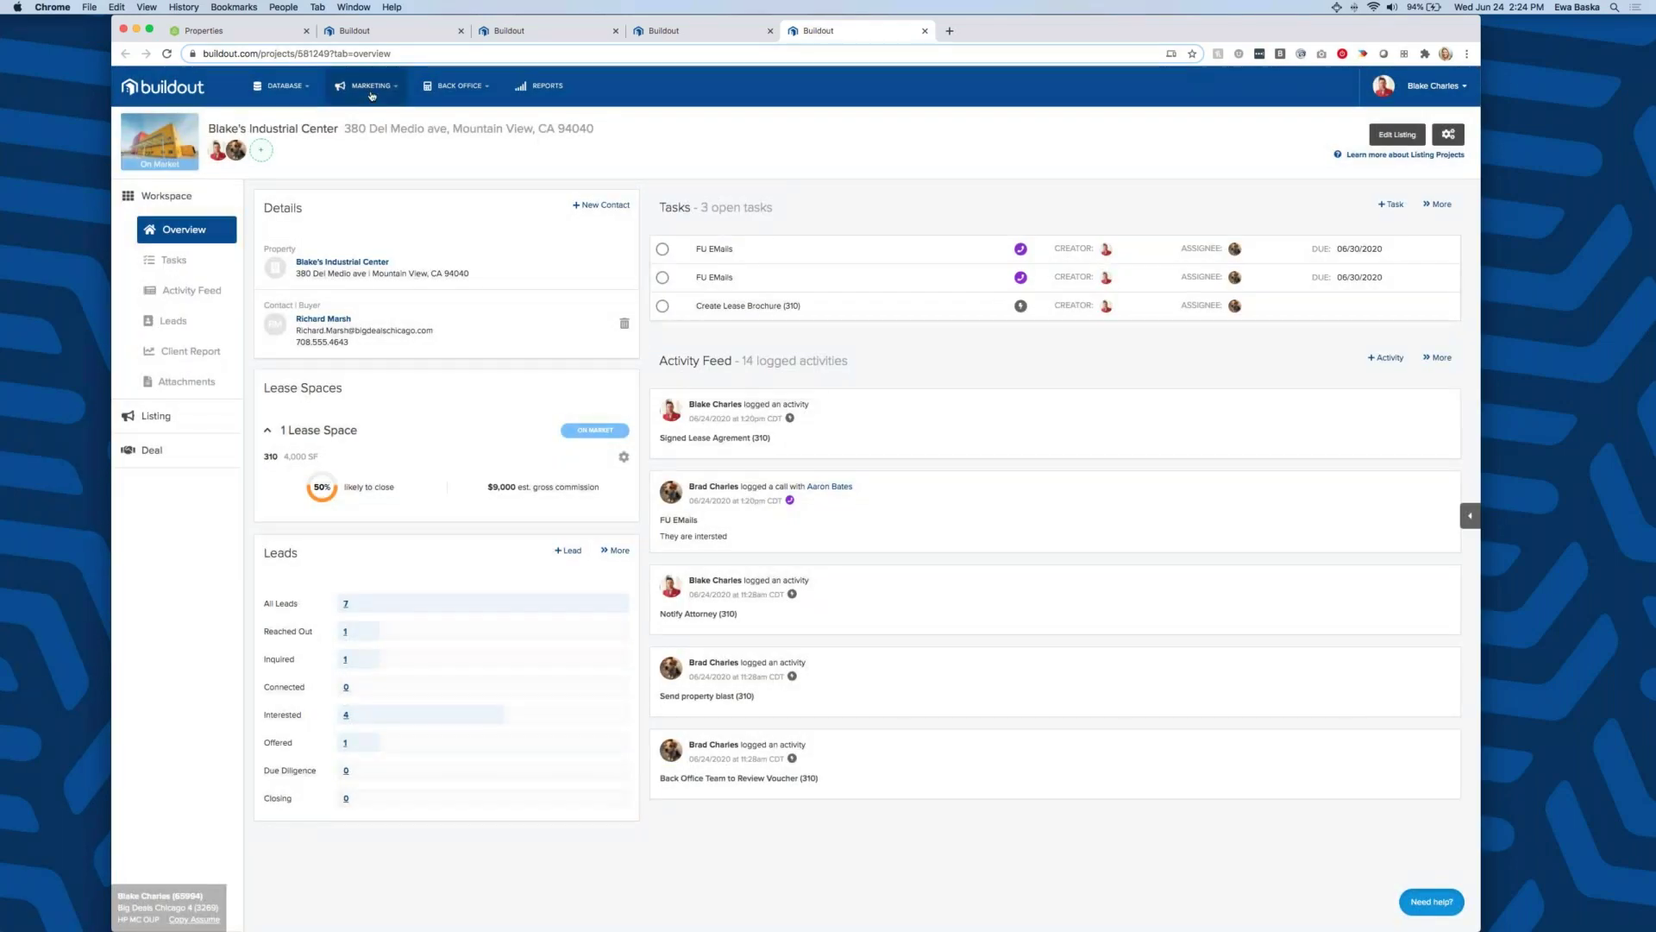
- Open the marketing Pipeline and look over the deal funnel and the deals by stage
click(367, 86)
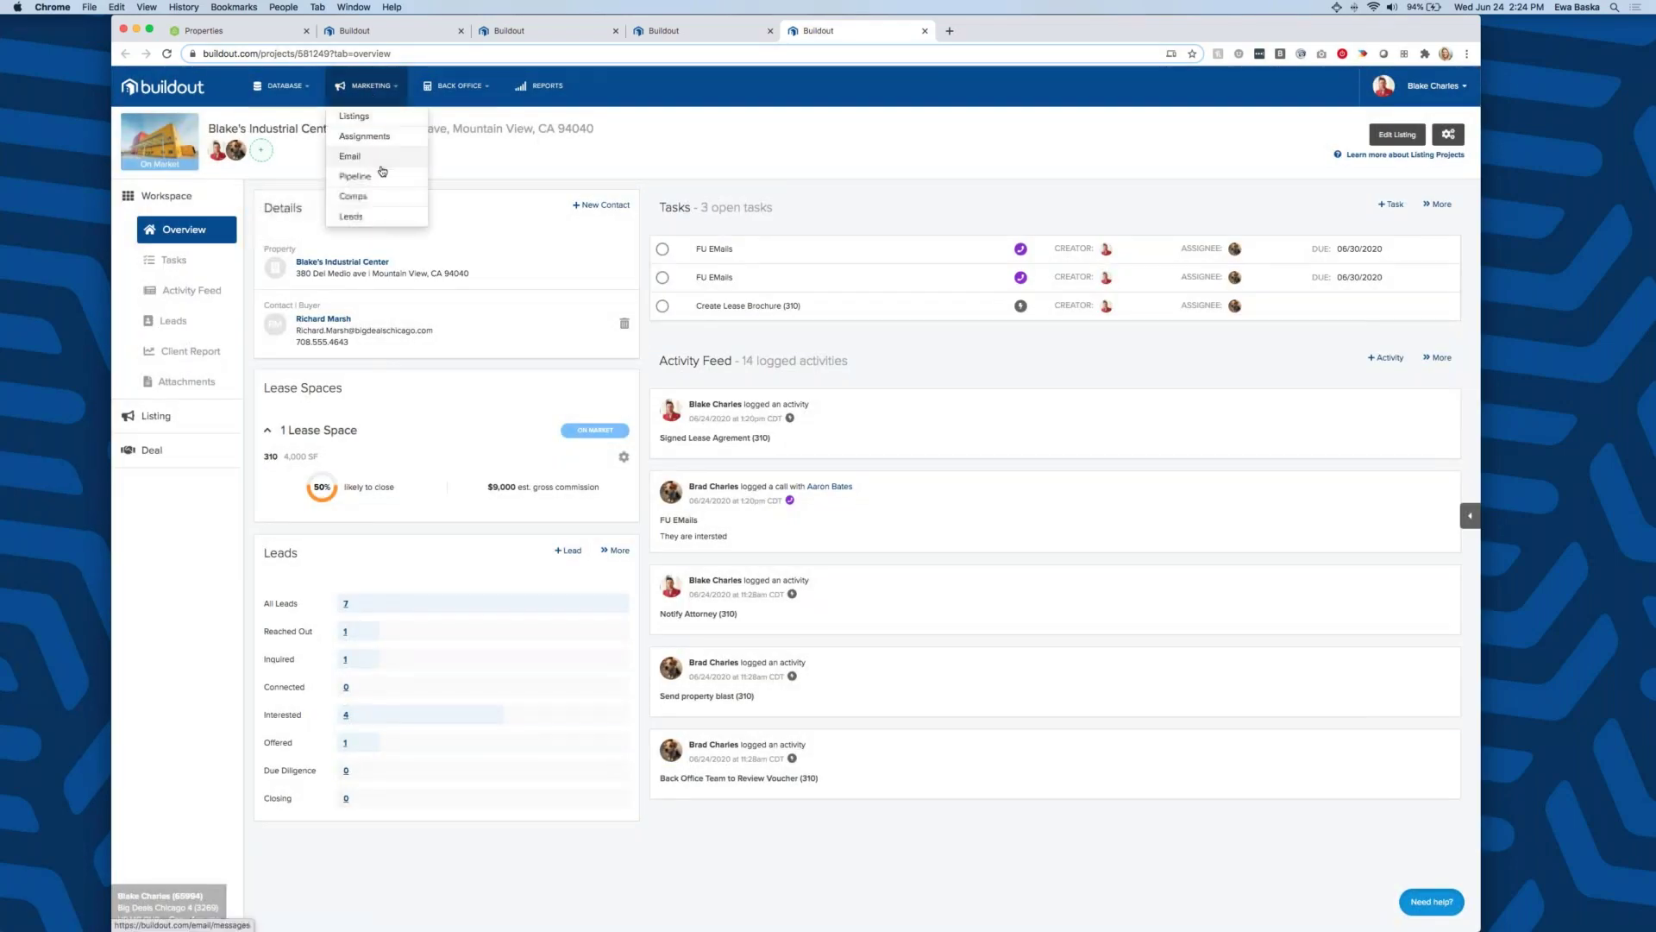
click(378, 176)
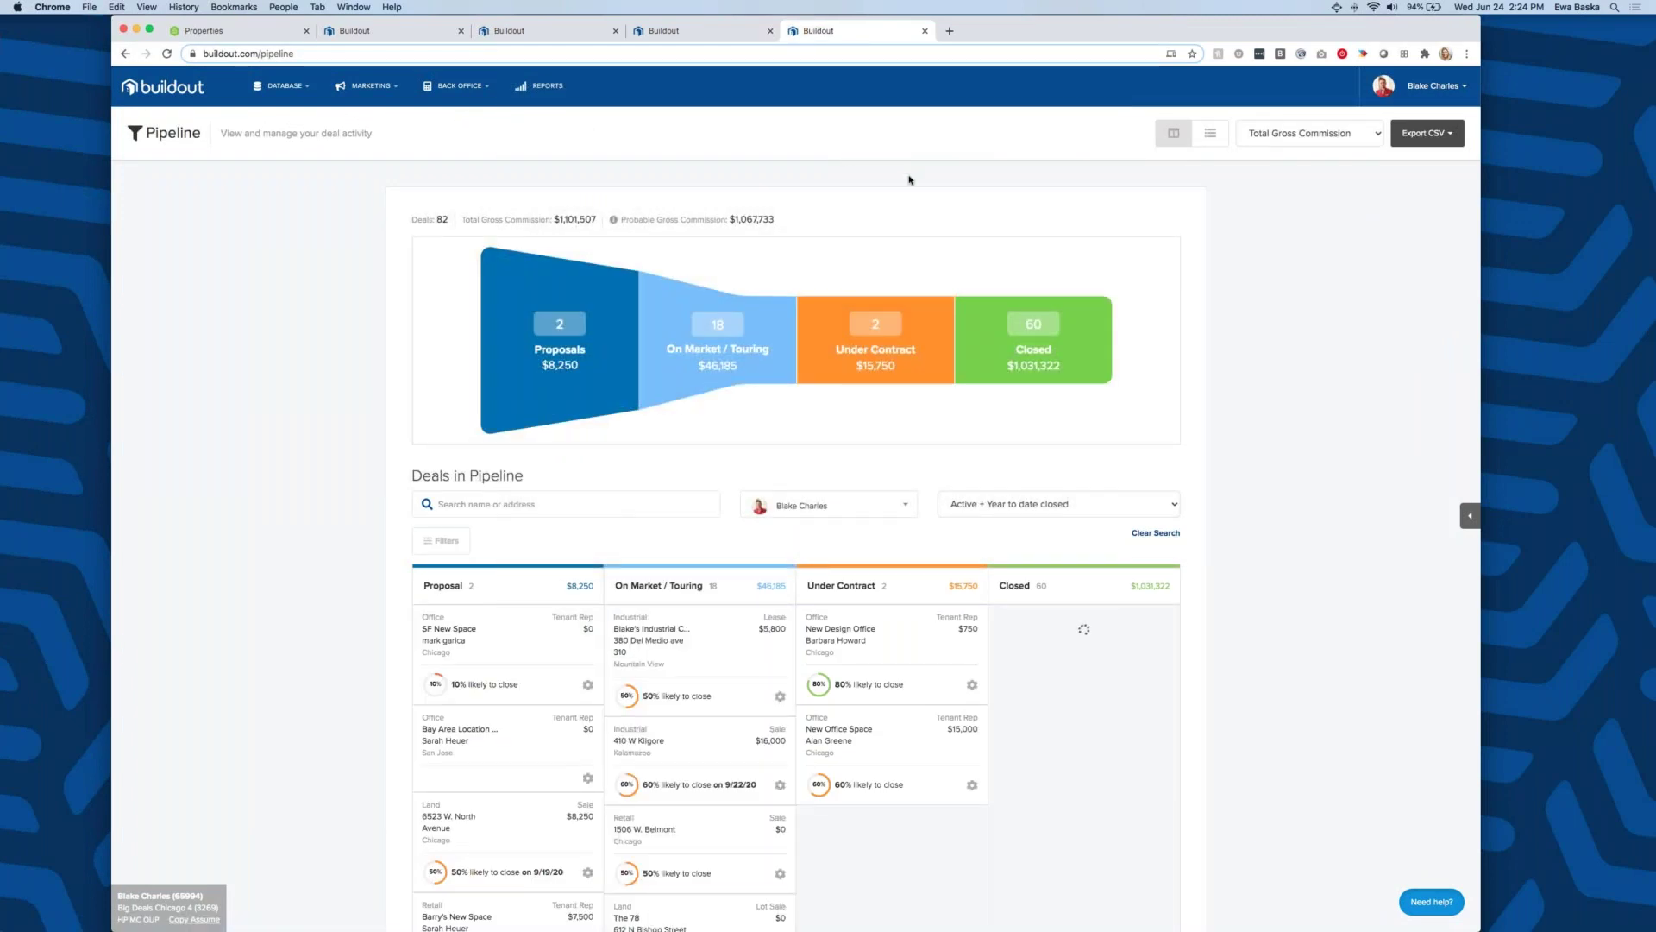
scroll(906, 192, down, 3)
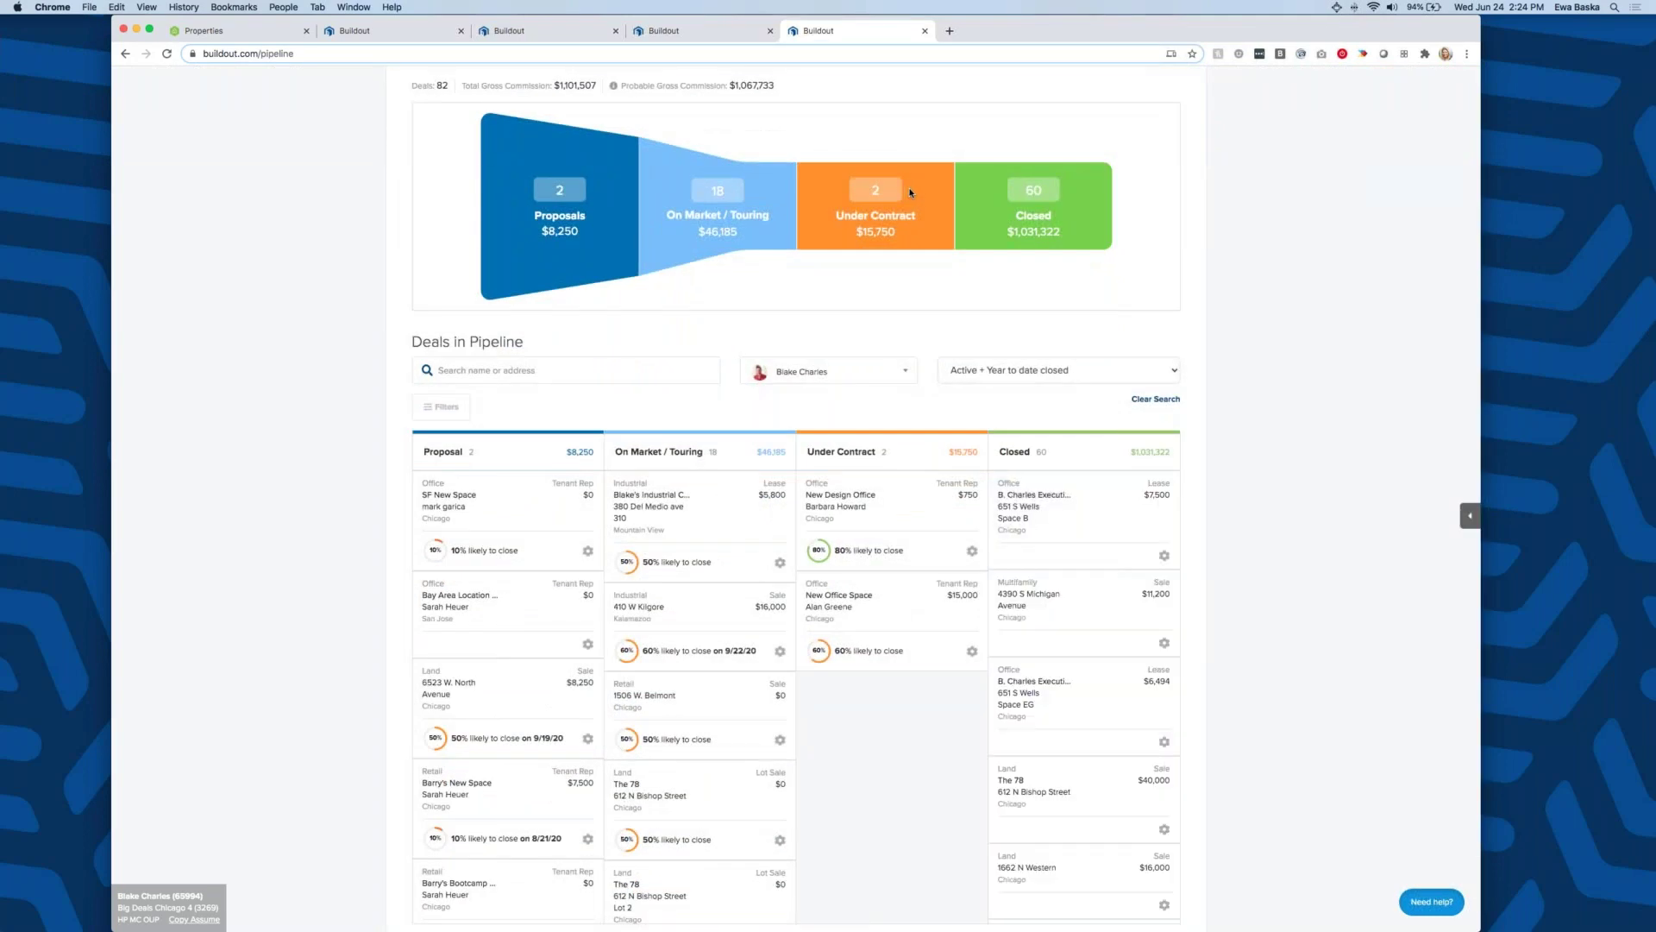
scroll(909, 192, up, 2)
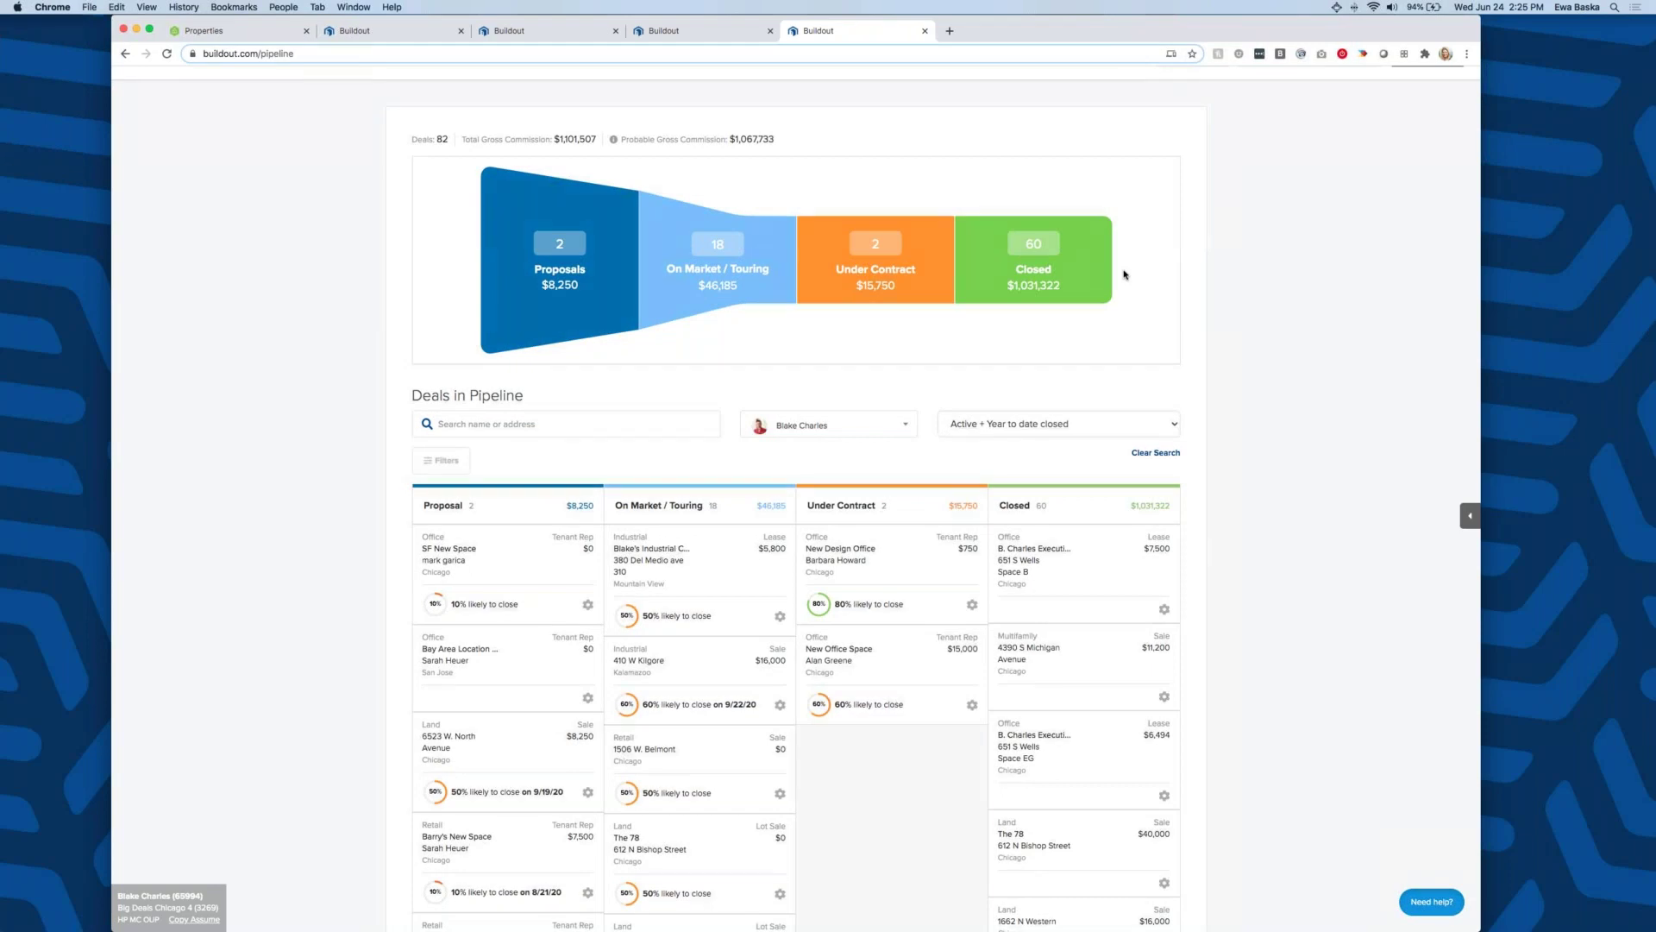
- Examine the deals in each pipeline stage, going through the full On Market / Touring column
scroll(779, 353, up, 1)
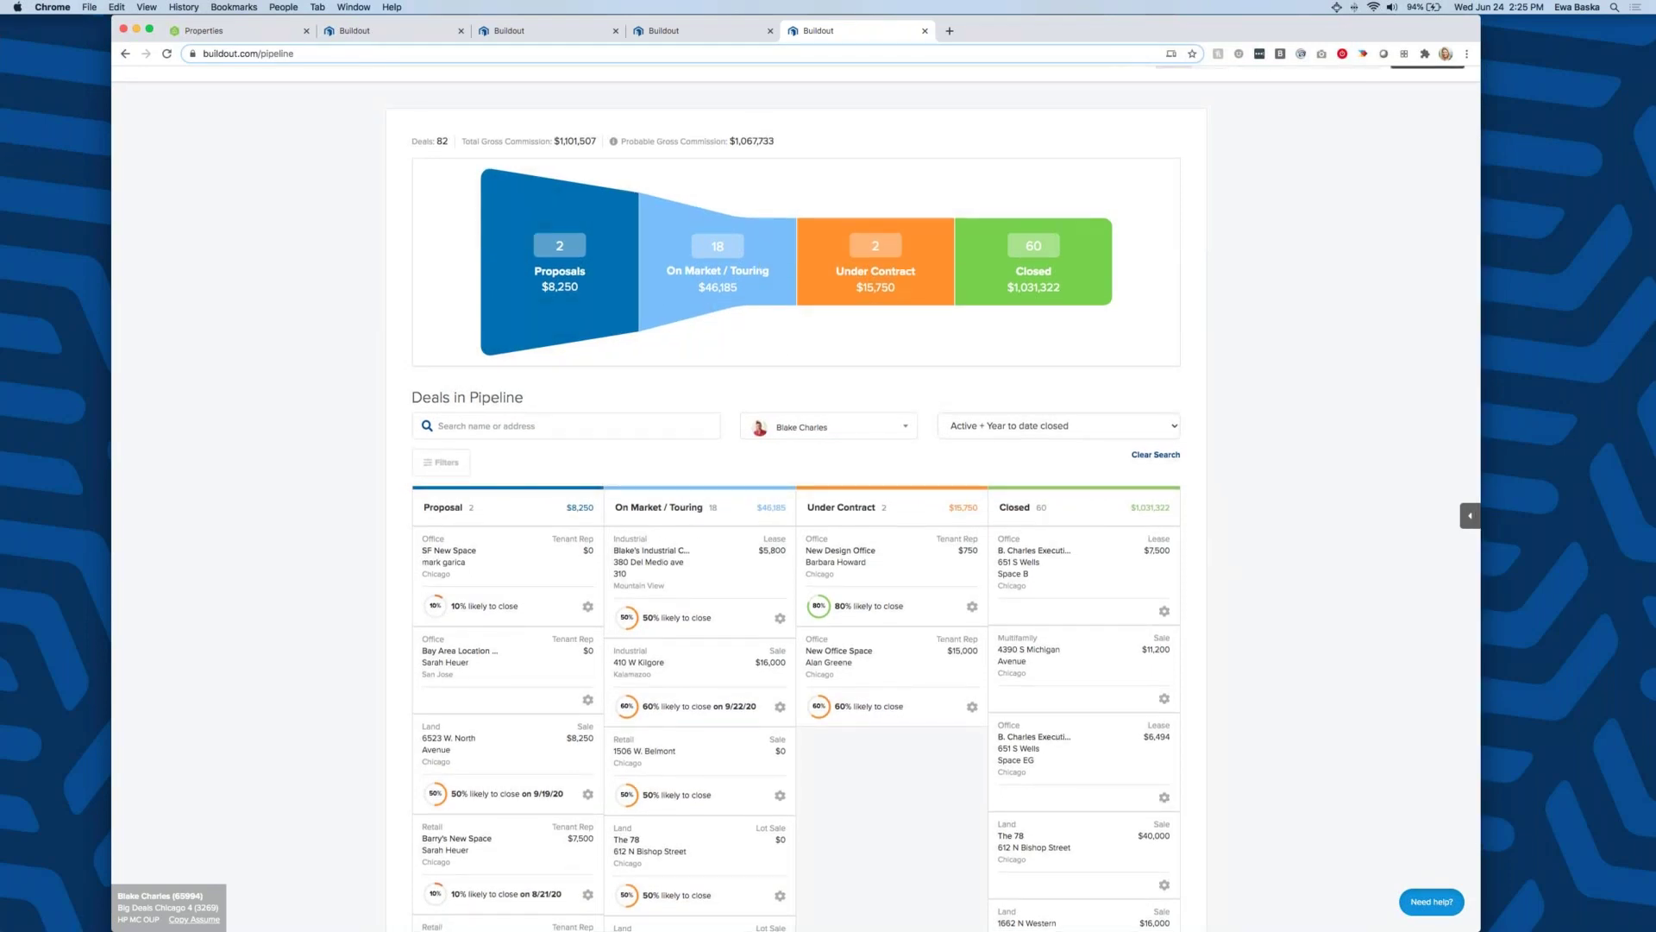
scroll(738, 668, down, 10)
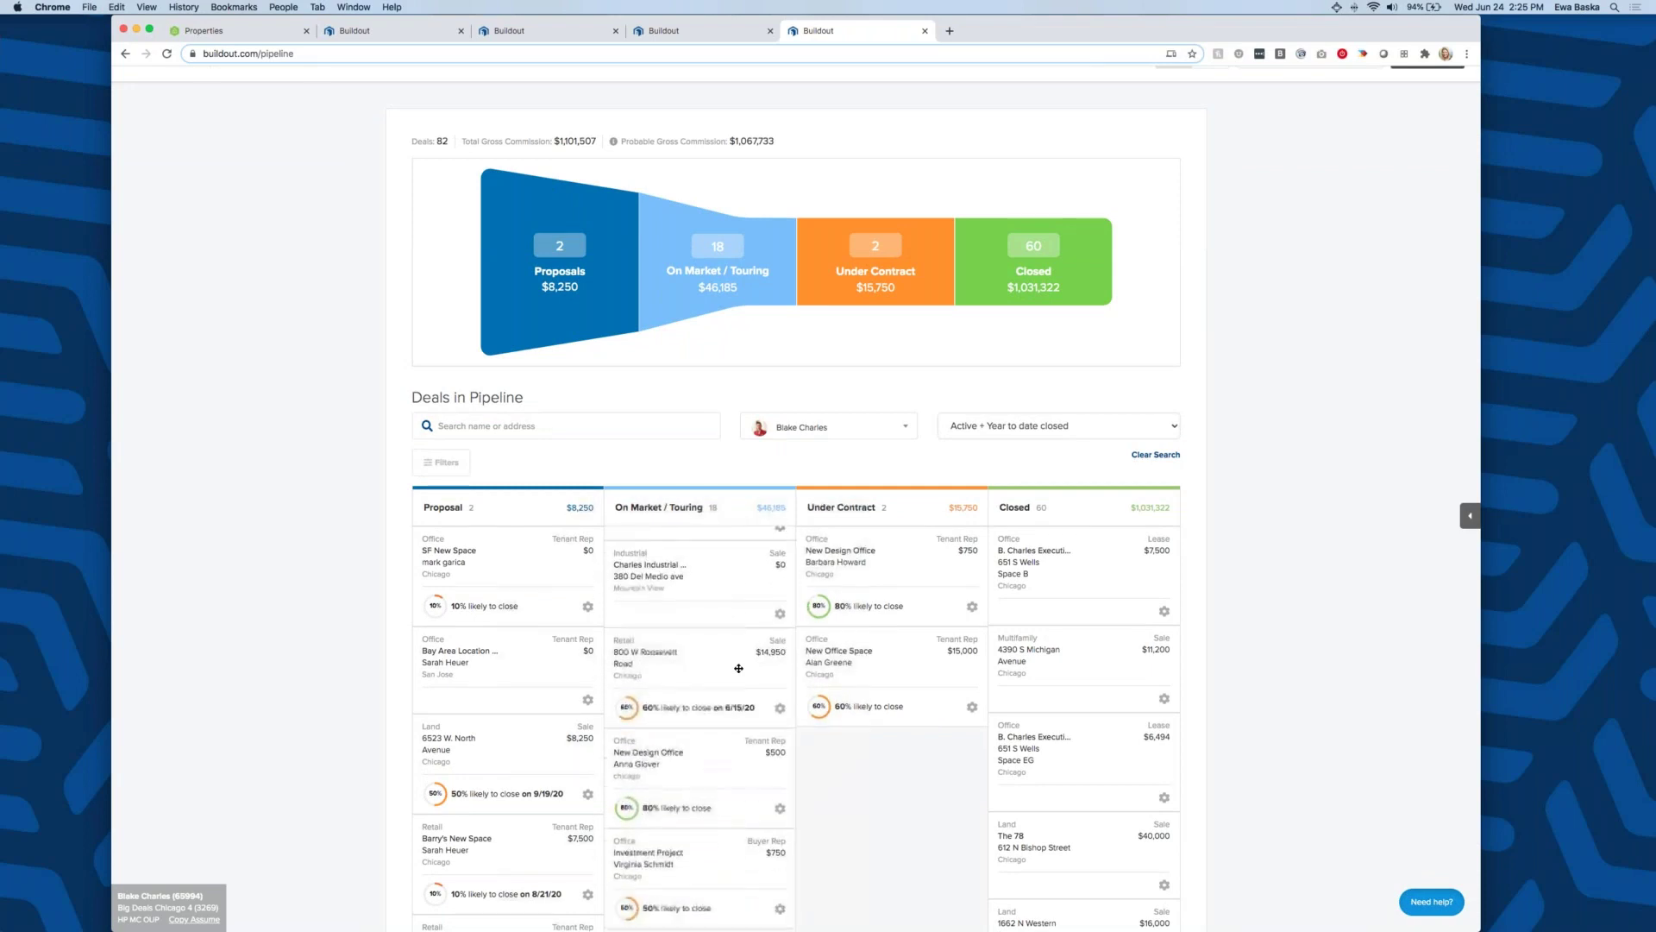
scroll(738, 668, down, 3)
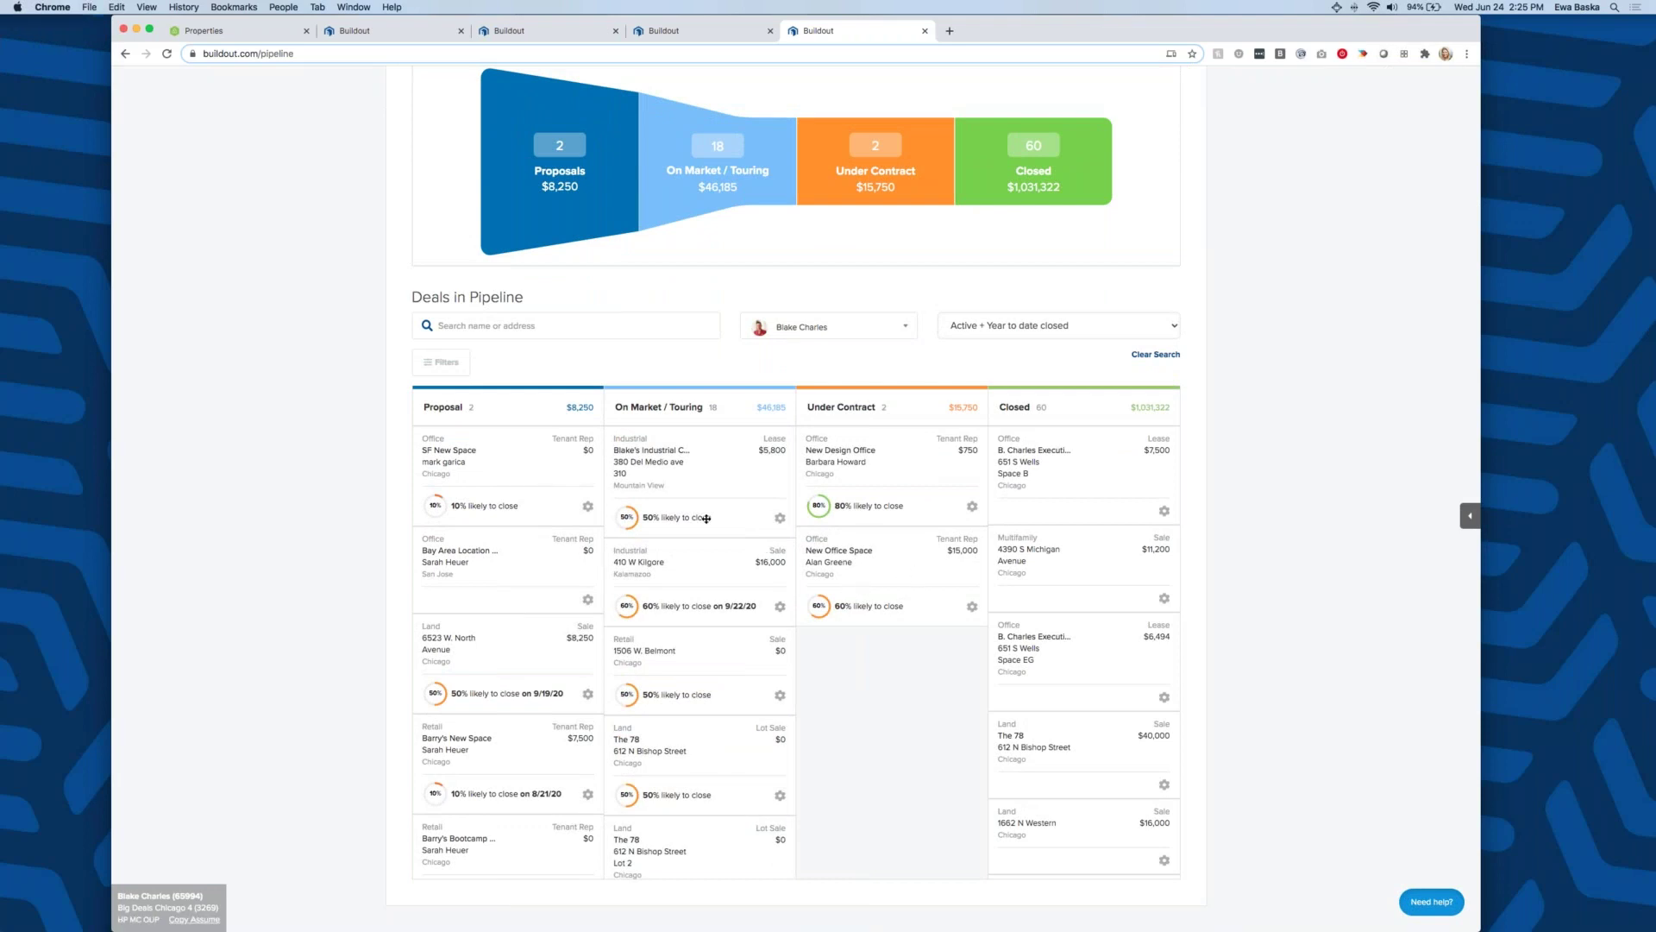
scroll(703, 478, up, 1)
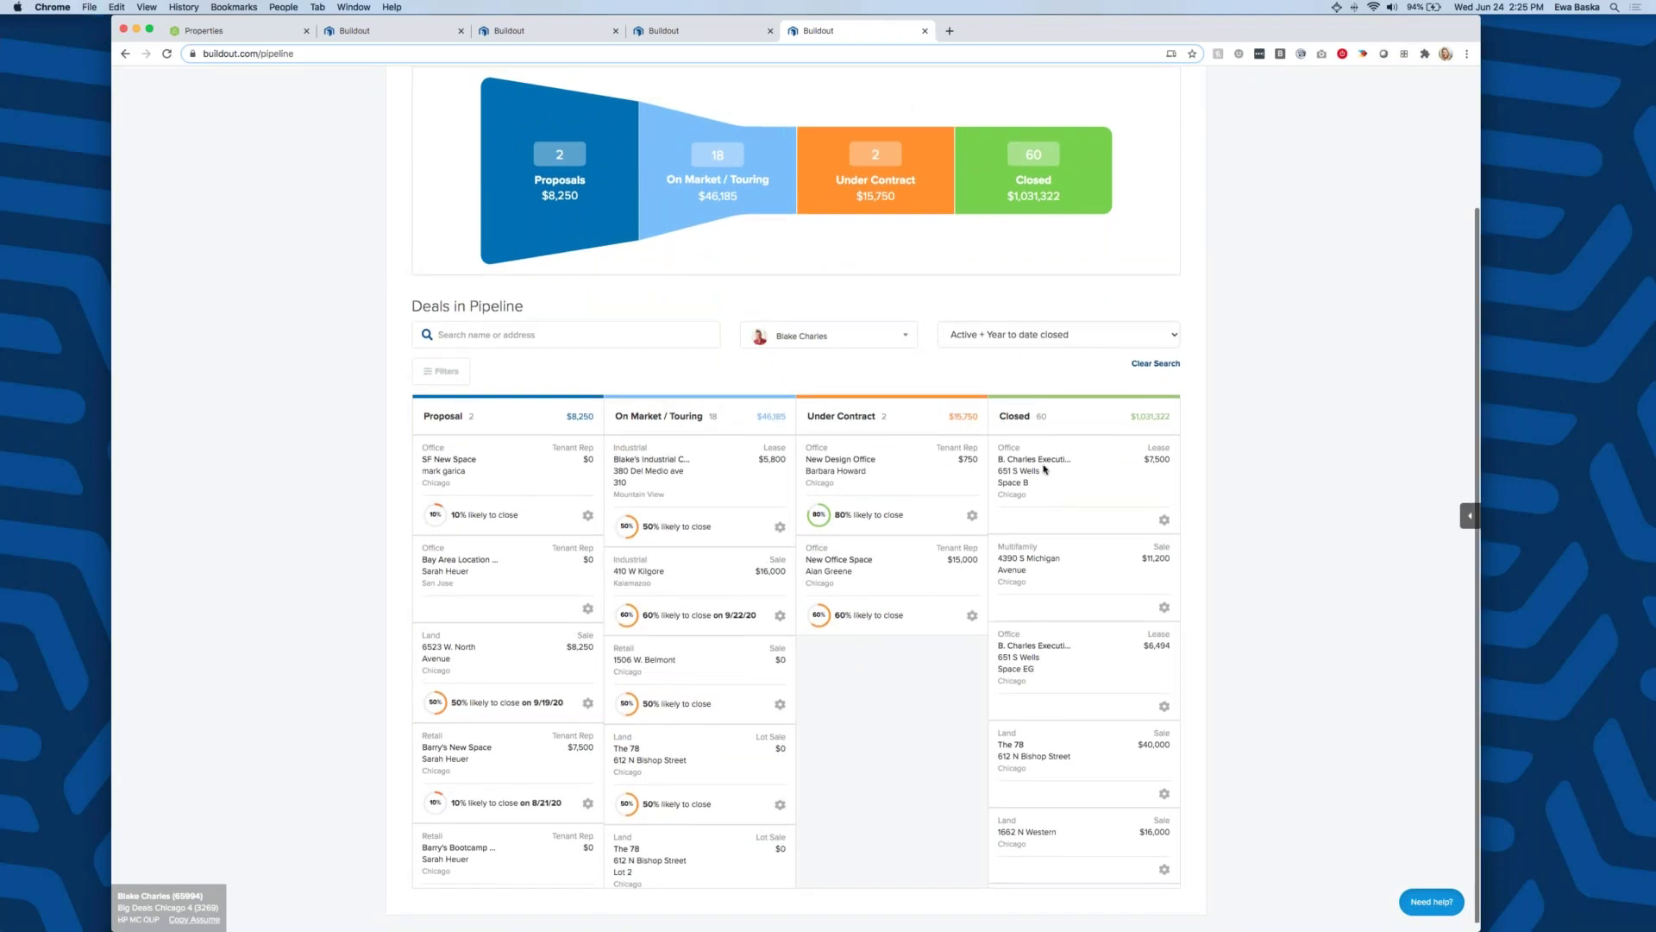
scroll(702, 527, down, 1)
scroll(704, 526, up, 1)
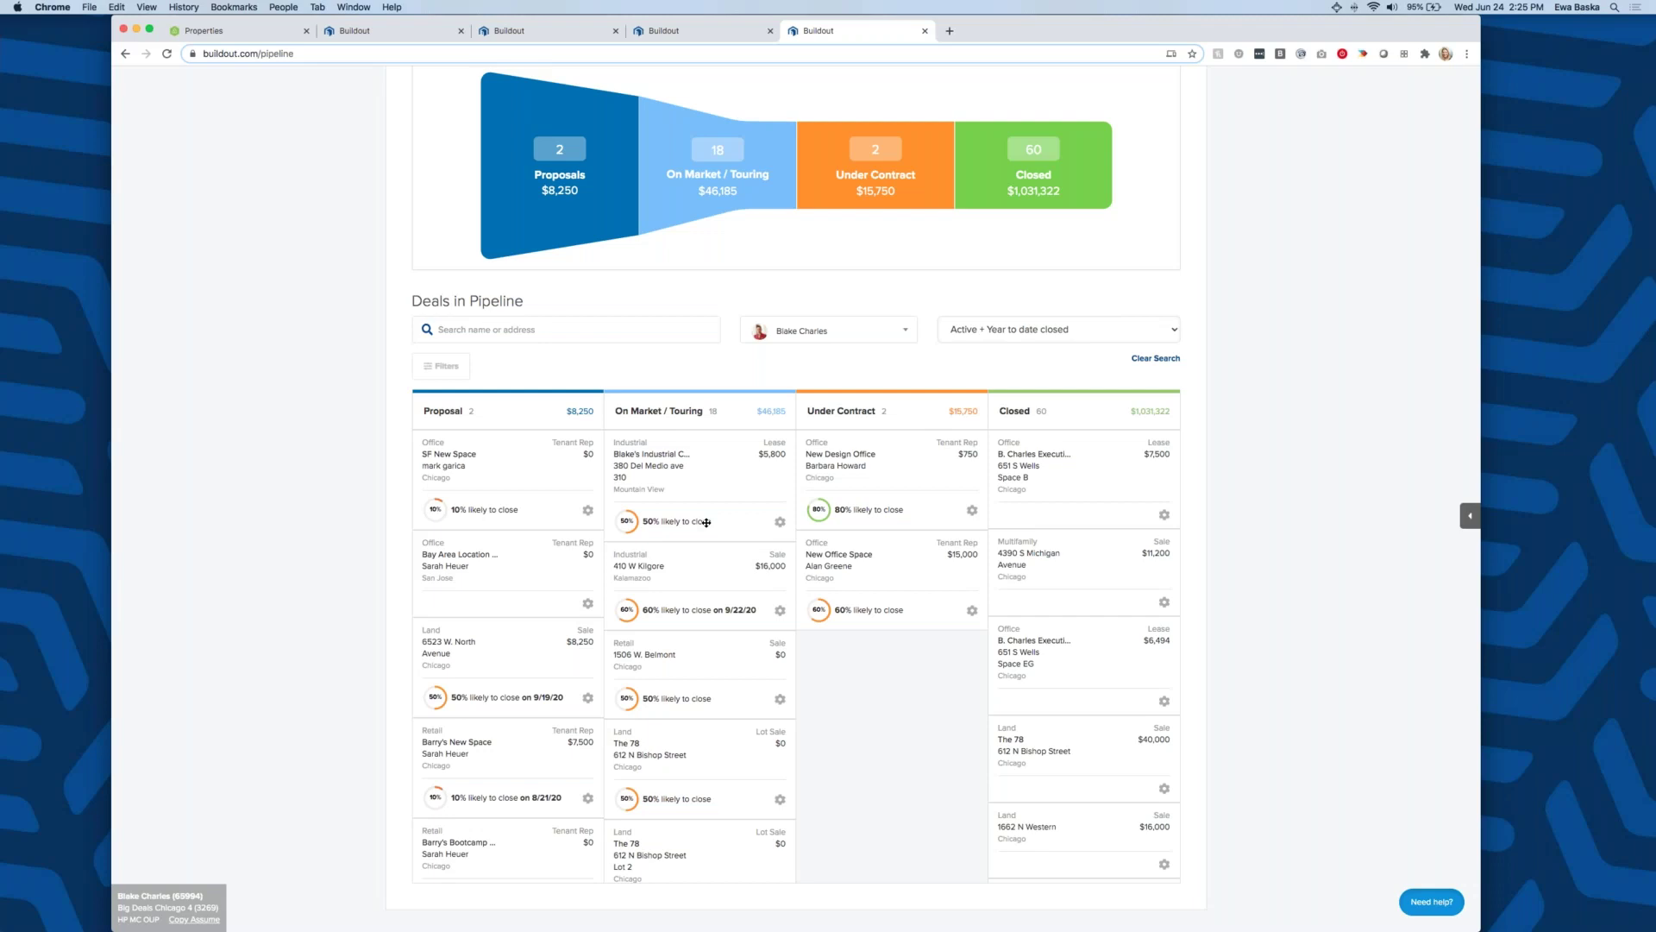
scroll(706, 522, down, 5)
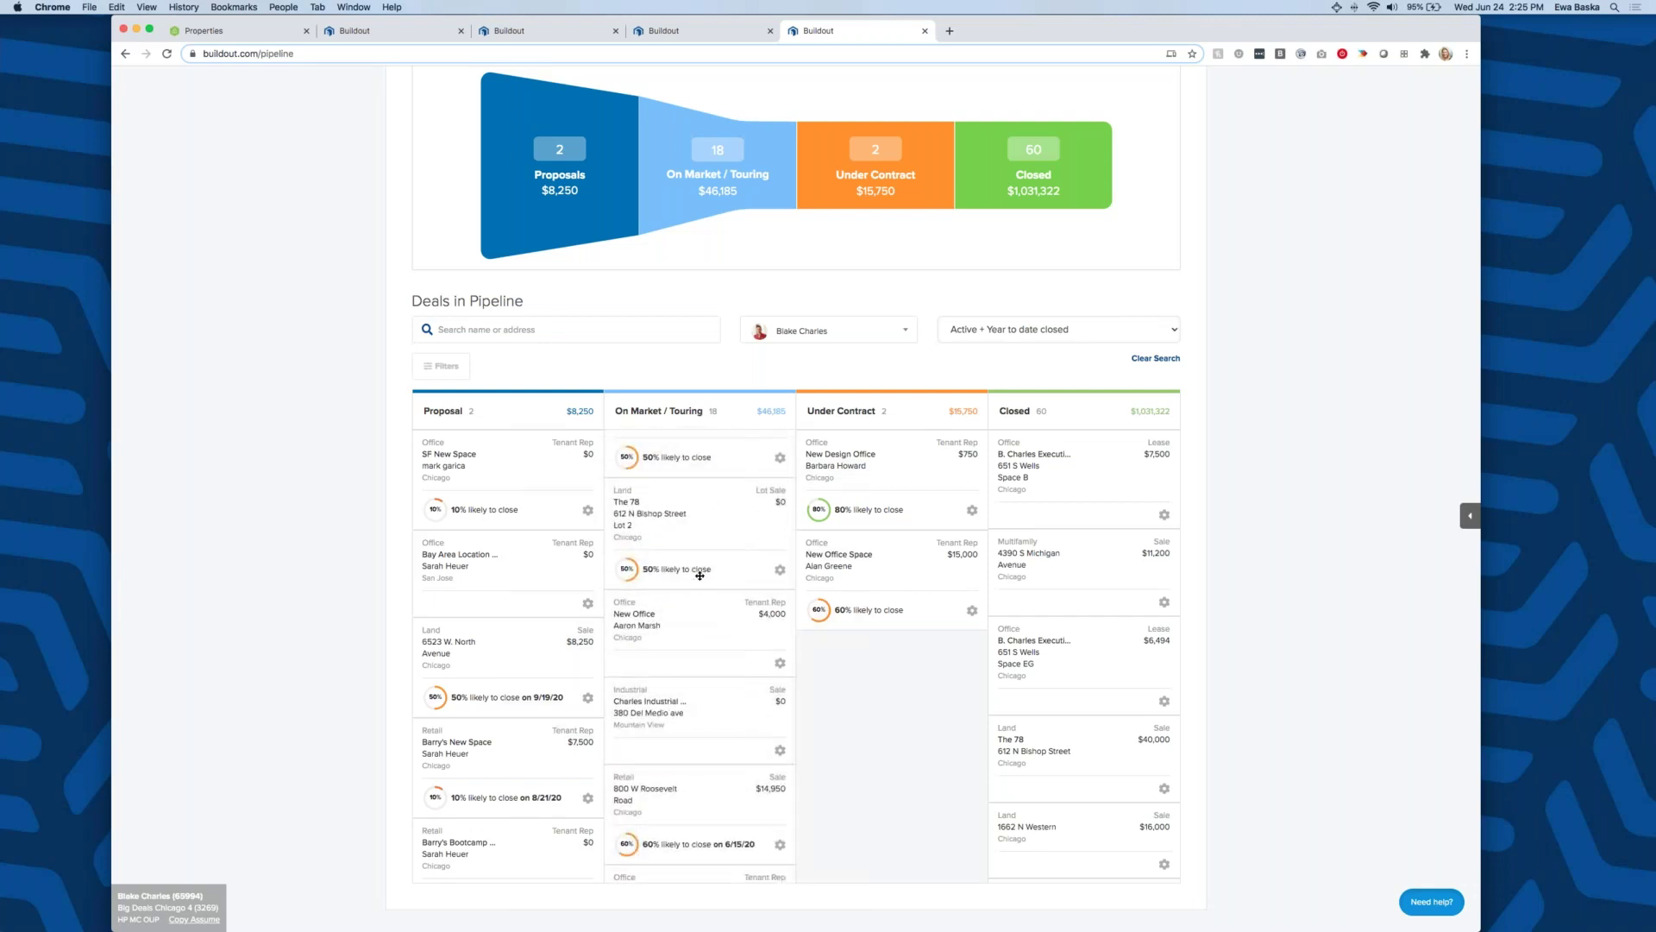
scroll(694, 570, down, 3)
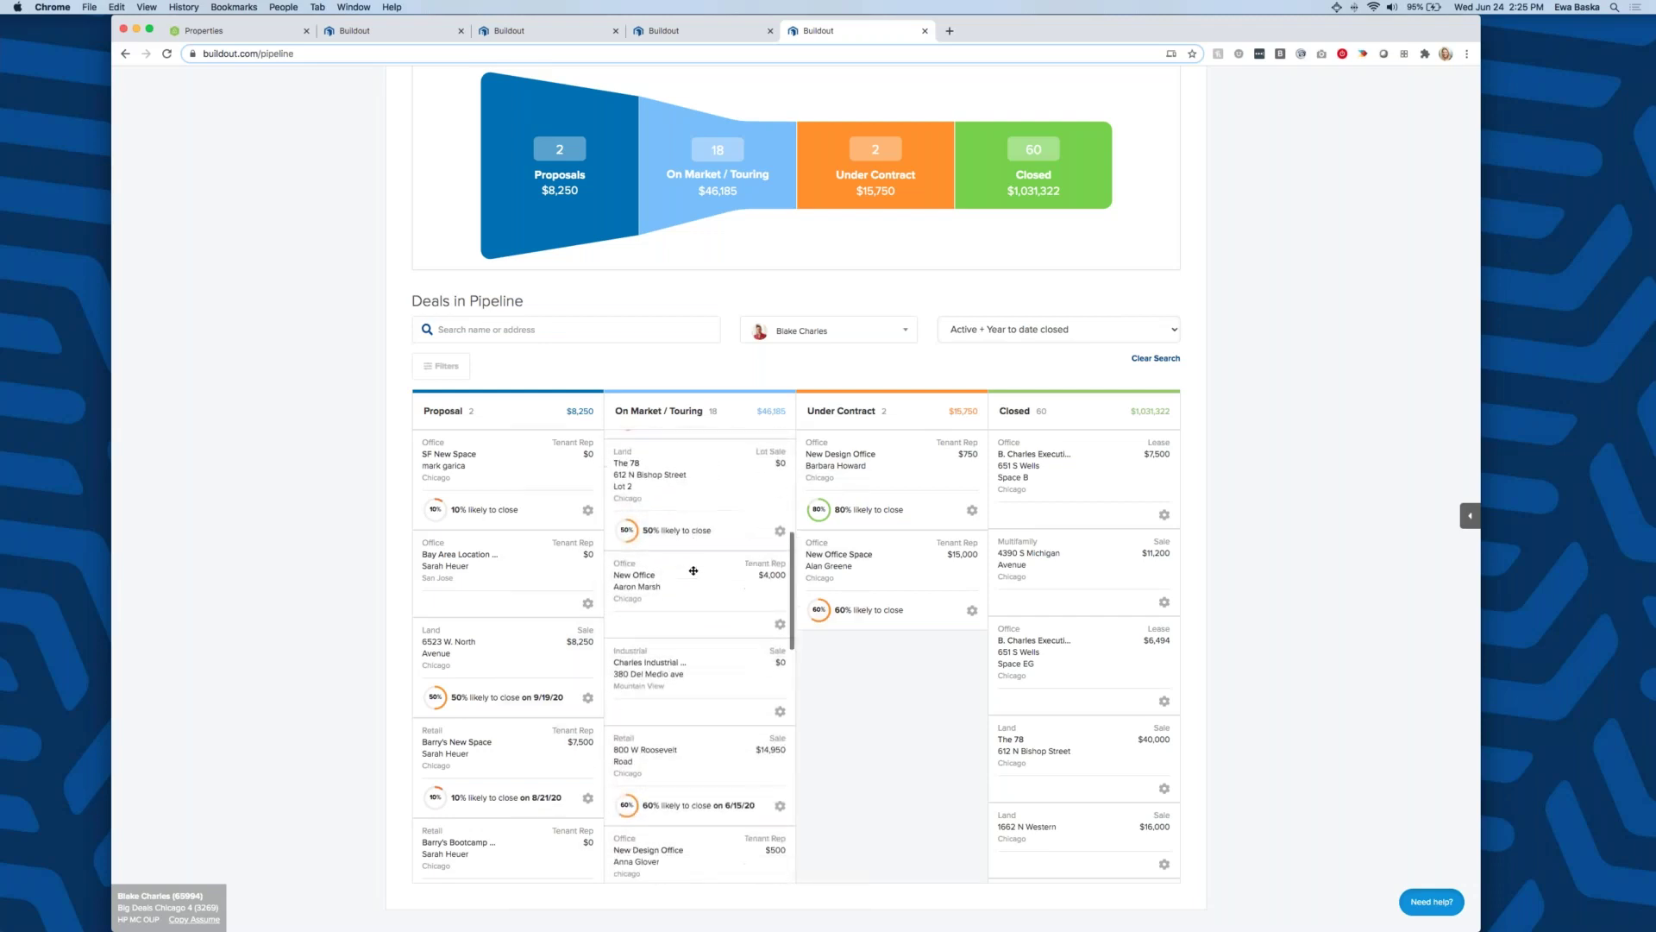
scroll(693, 570, down, 3)
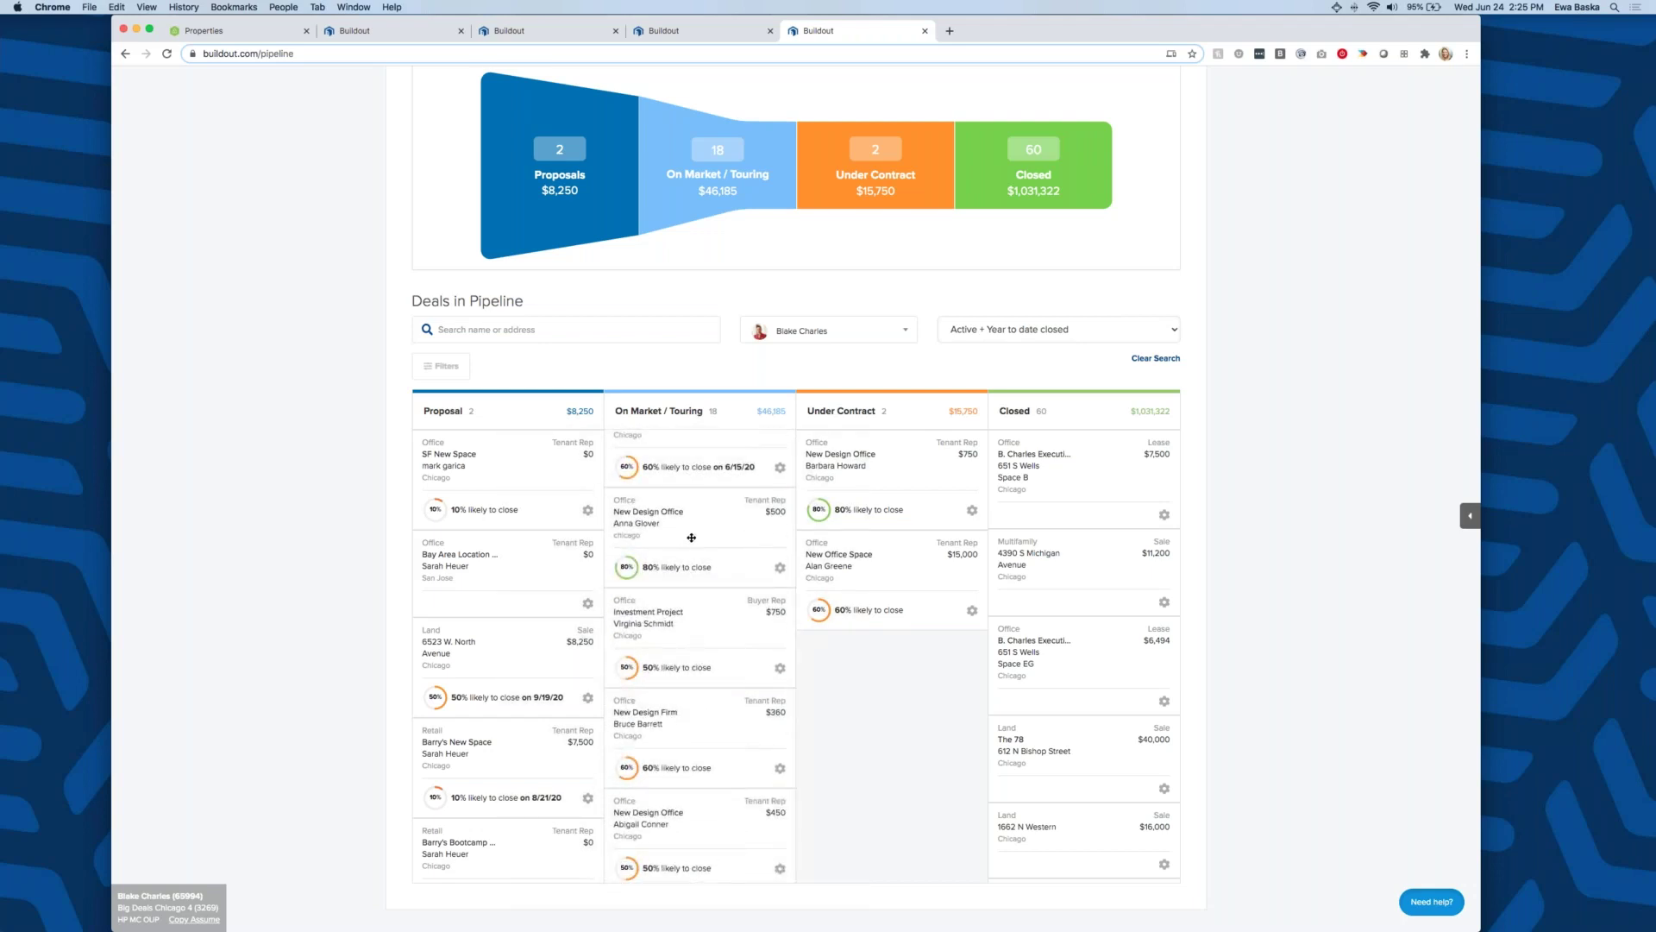
scroll(691, 537, down, 5)
scroll(742, 521, up, 3)
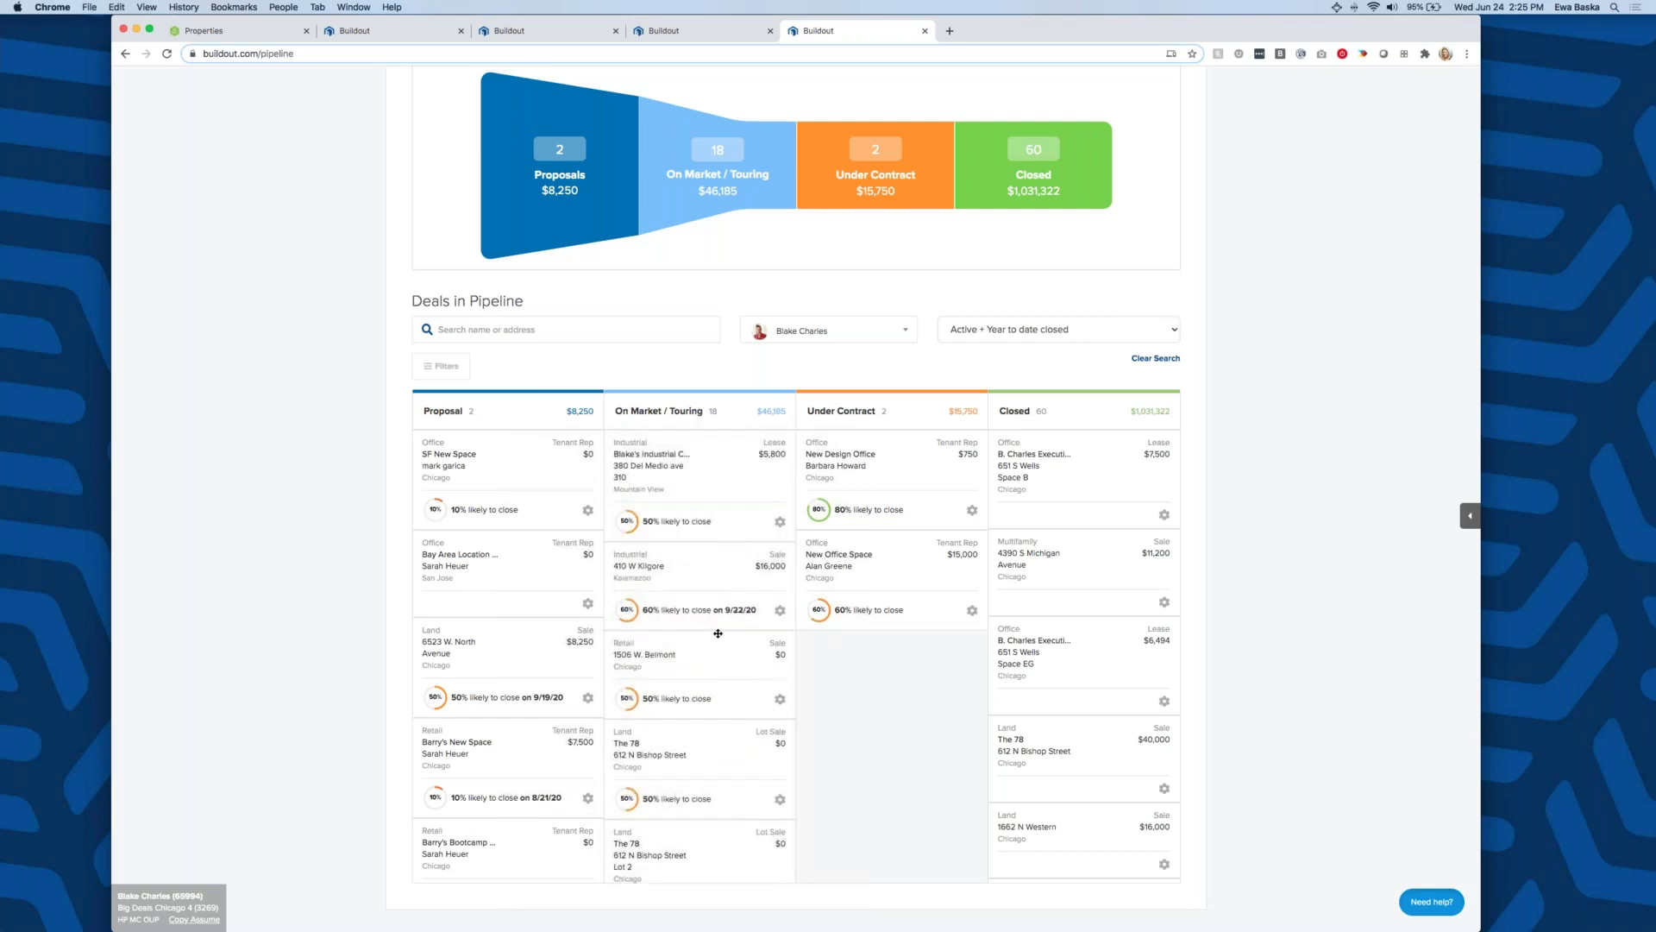
- Move the lease deal for space 310 from On Market / Touring to Closed, save its prediction details, and open its in-depth closing details
drag(755, 484, 1088, 484)
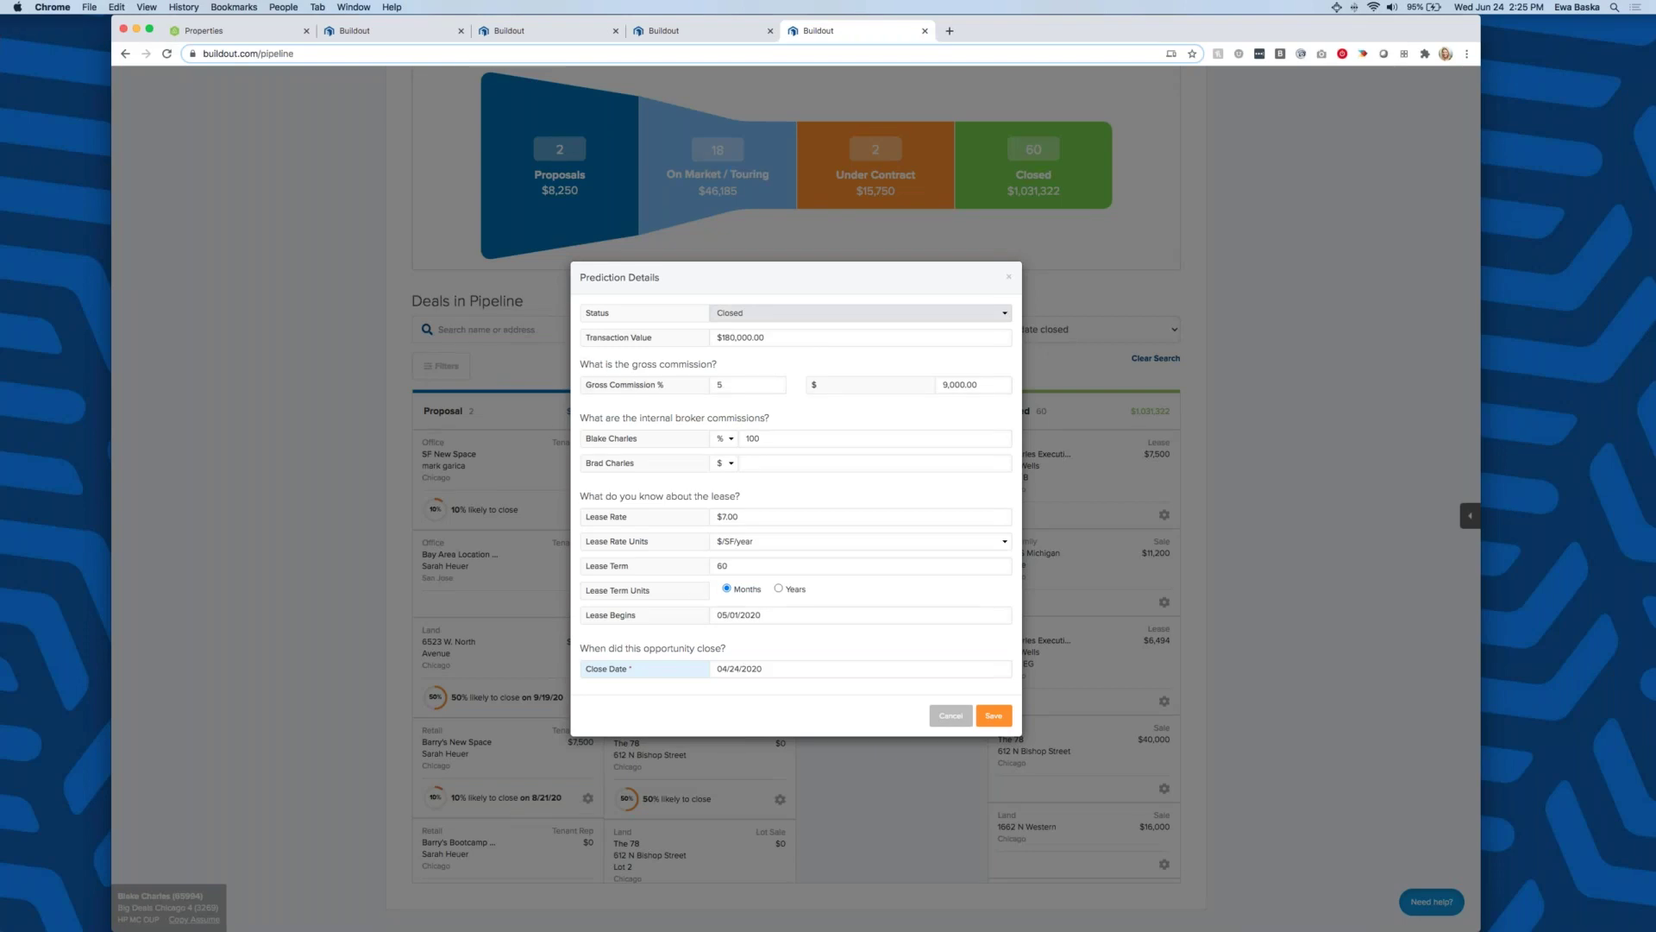
click(996, 717)
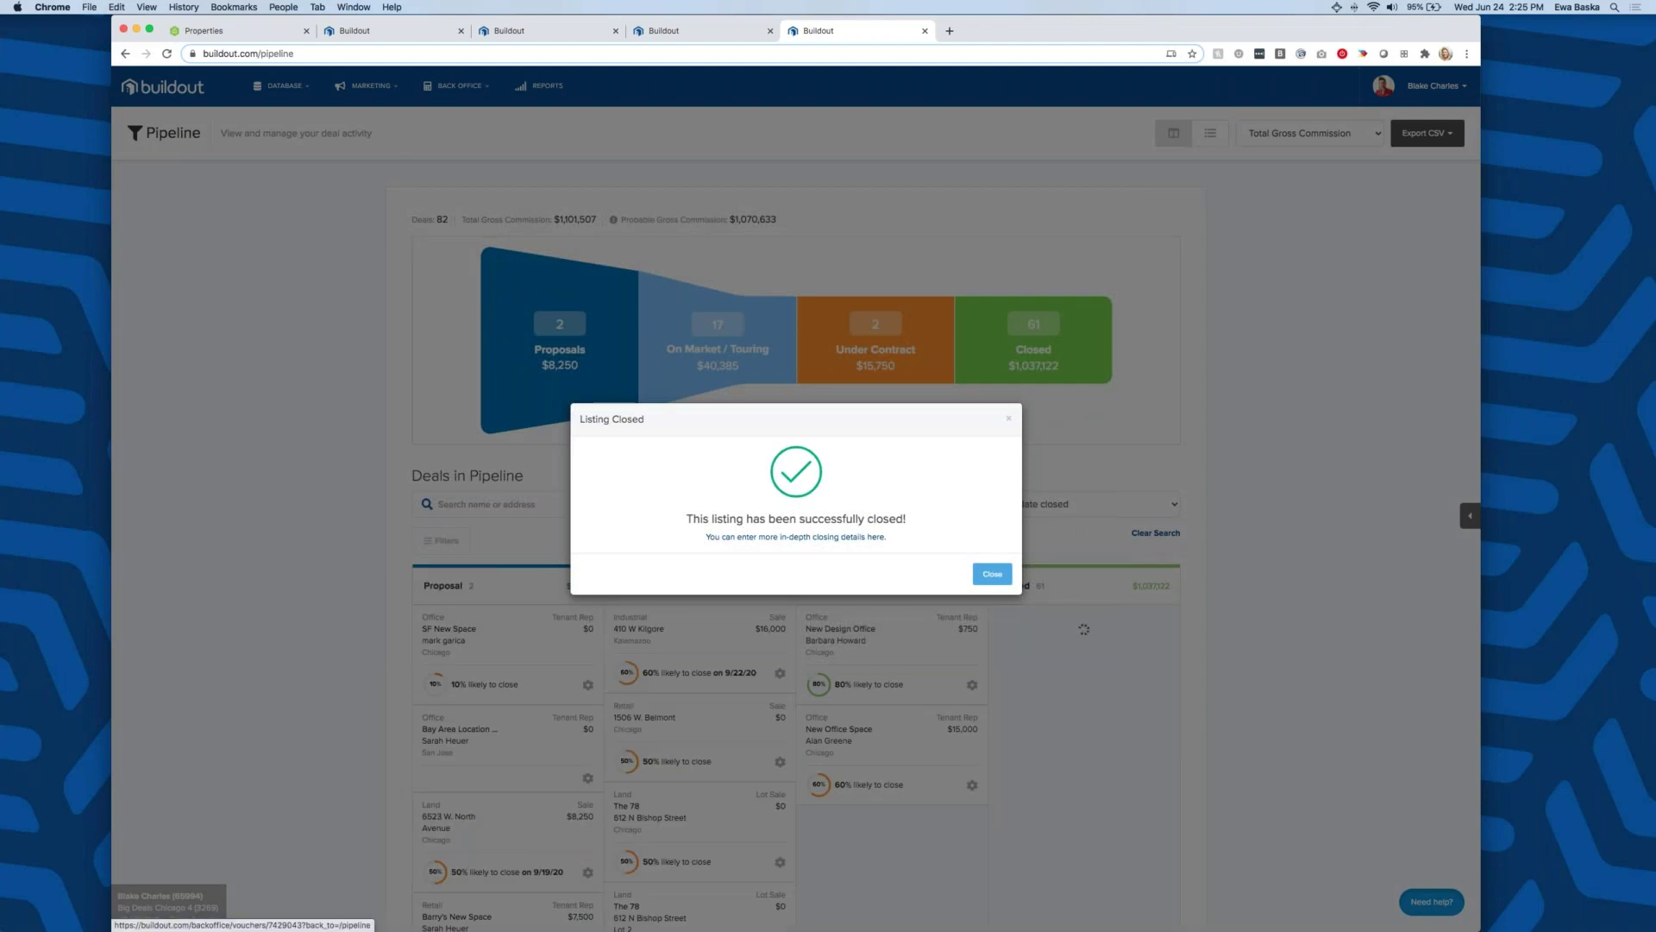
super+click(796, 536)
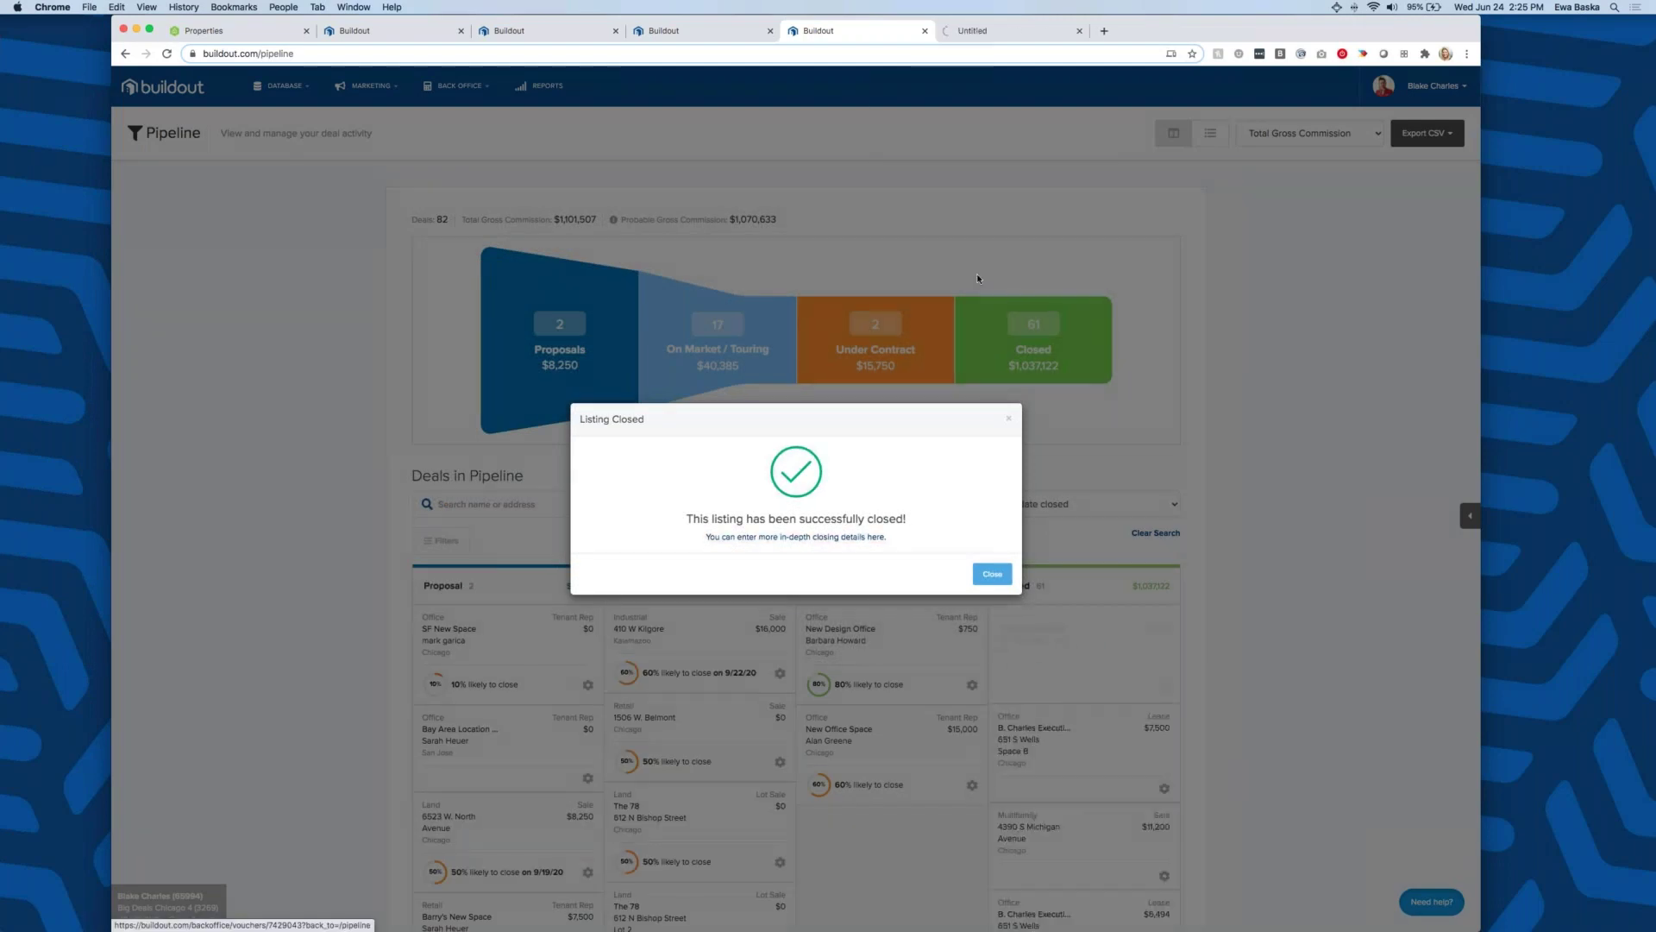
click(1015, 35)
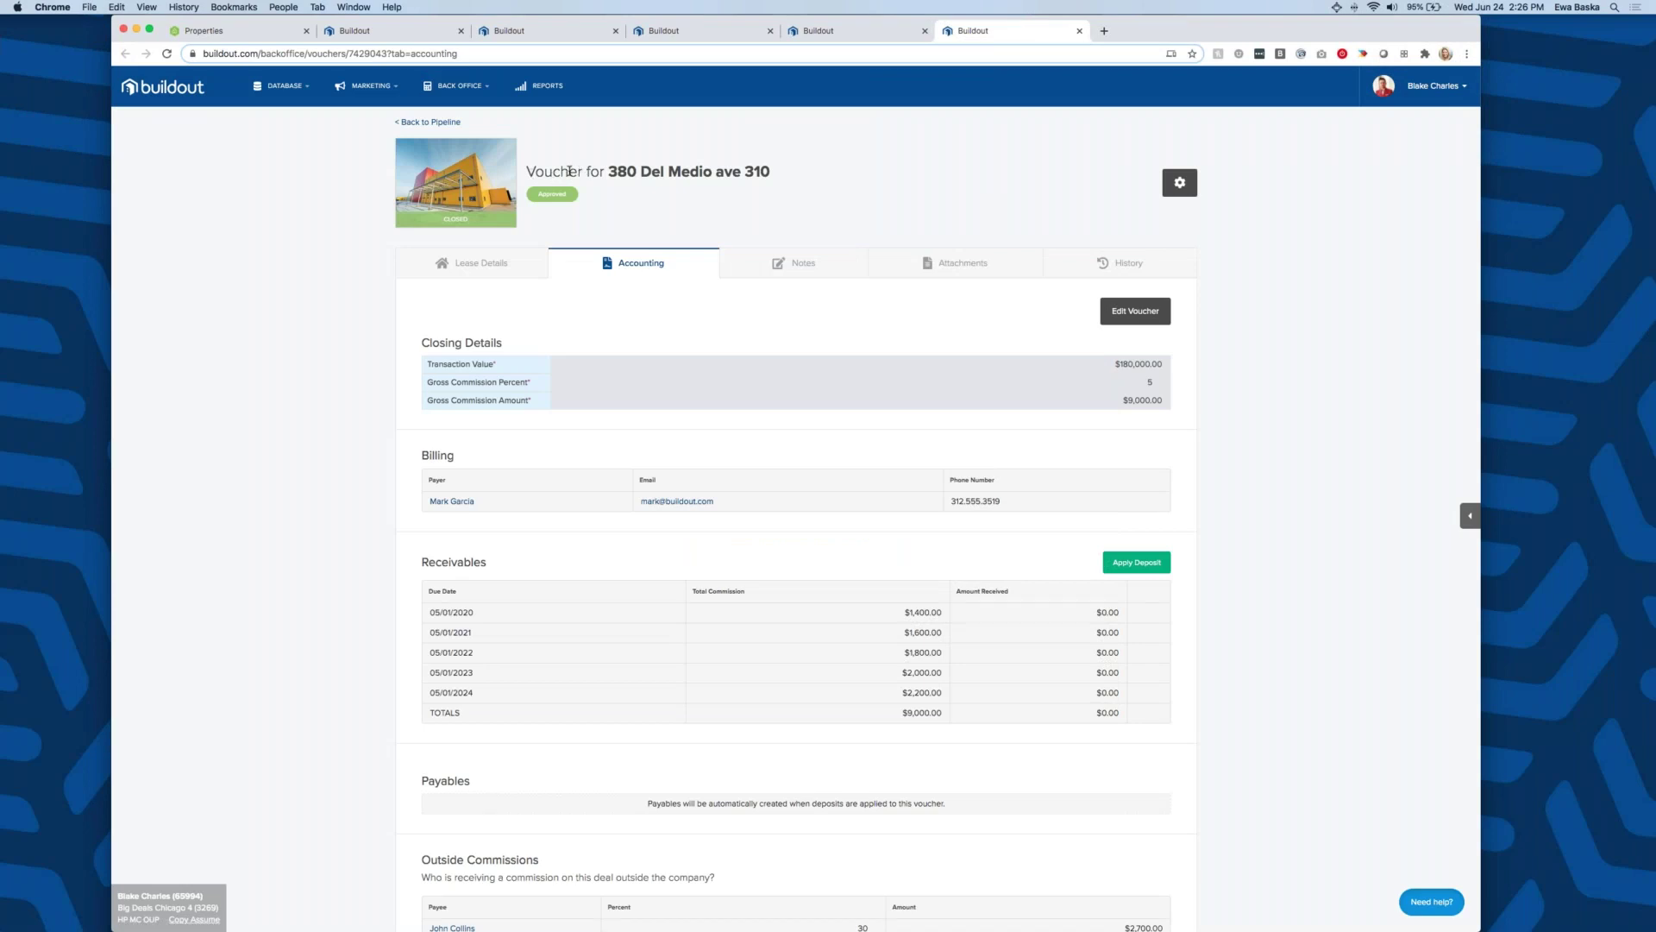
- Review the accounting details of the closed lease's voucher, from closing details and receivables to commissions
drag(559, 170, 530, 172)
click(539, 172)
scroll(828, 359, down, 3)
scroll(828, 358, up, 3)
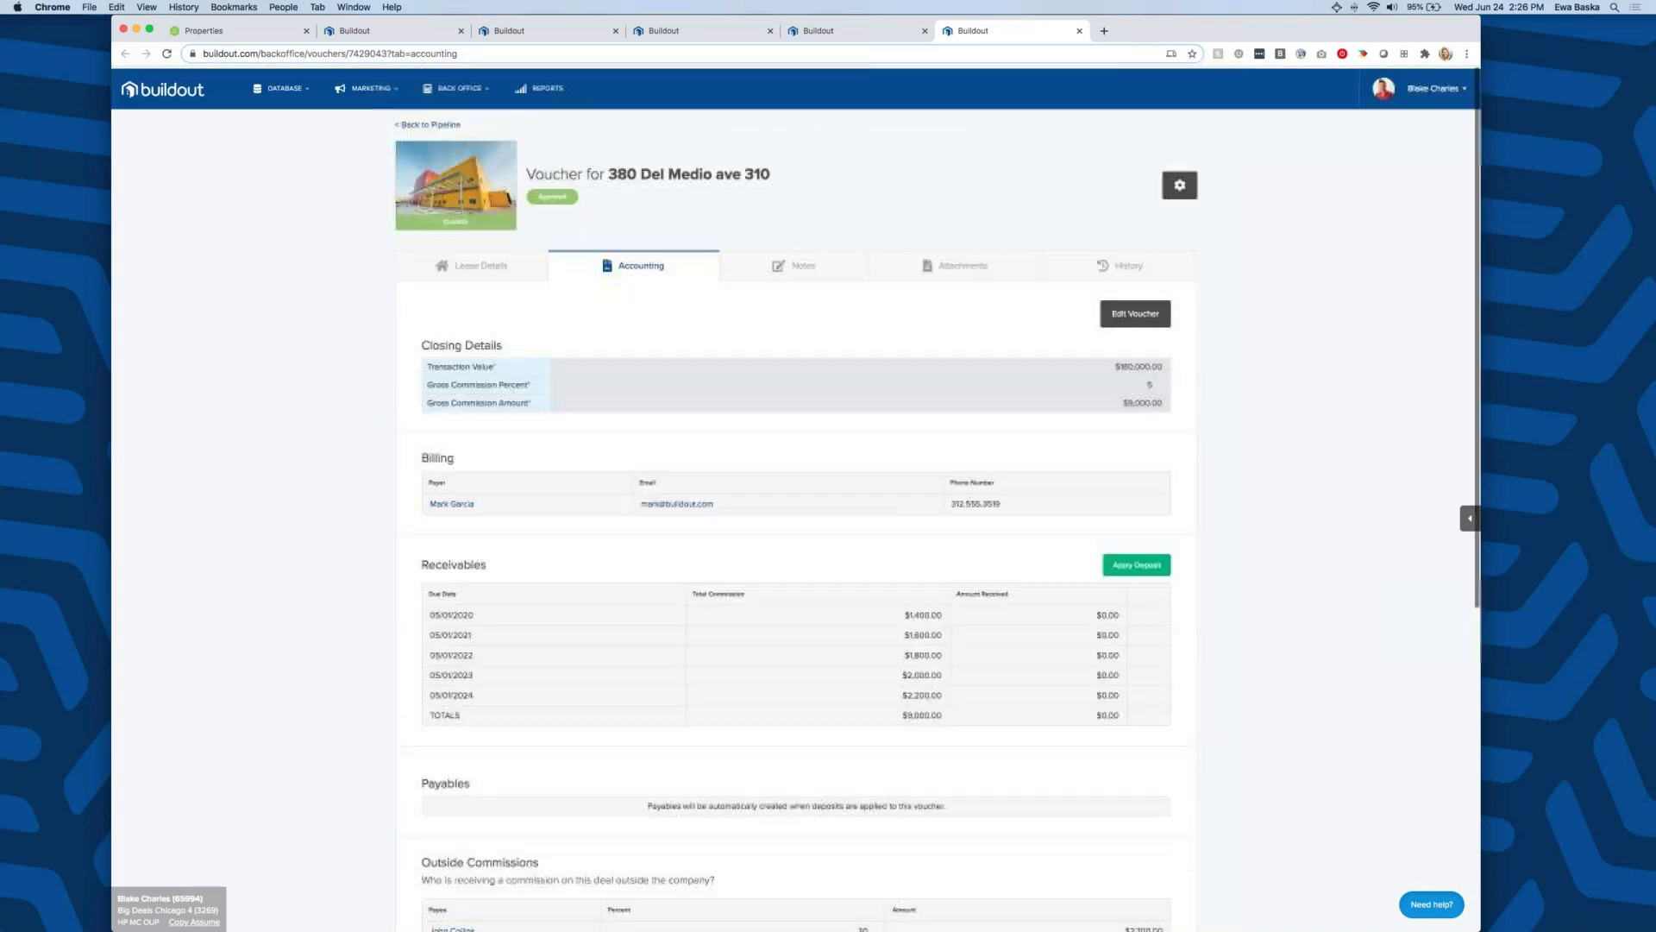
scroll(865, 860, down, 6)
scroll(865, 854, up, 6)
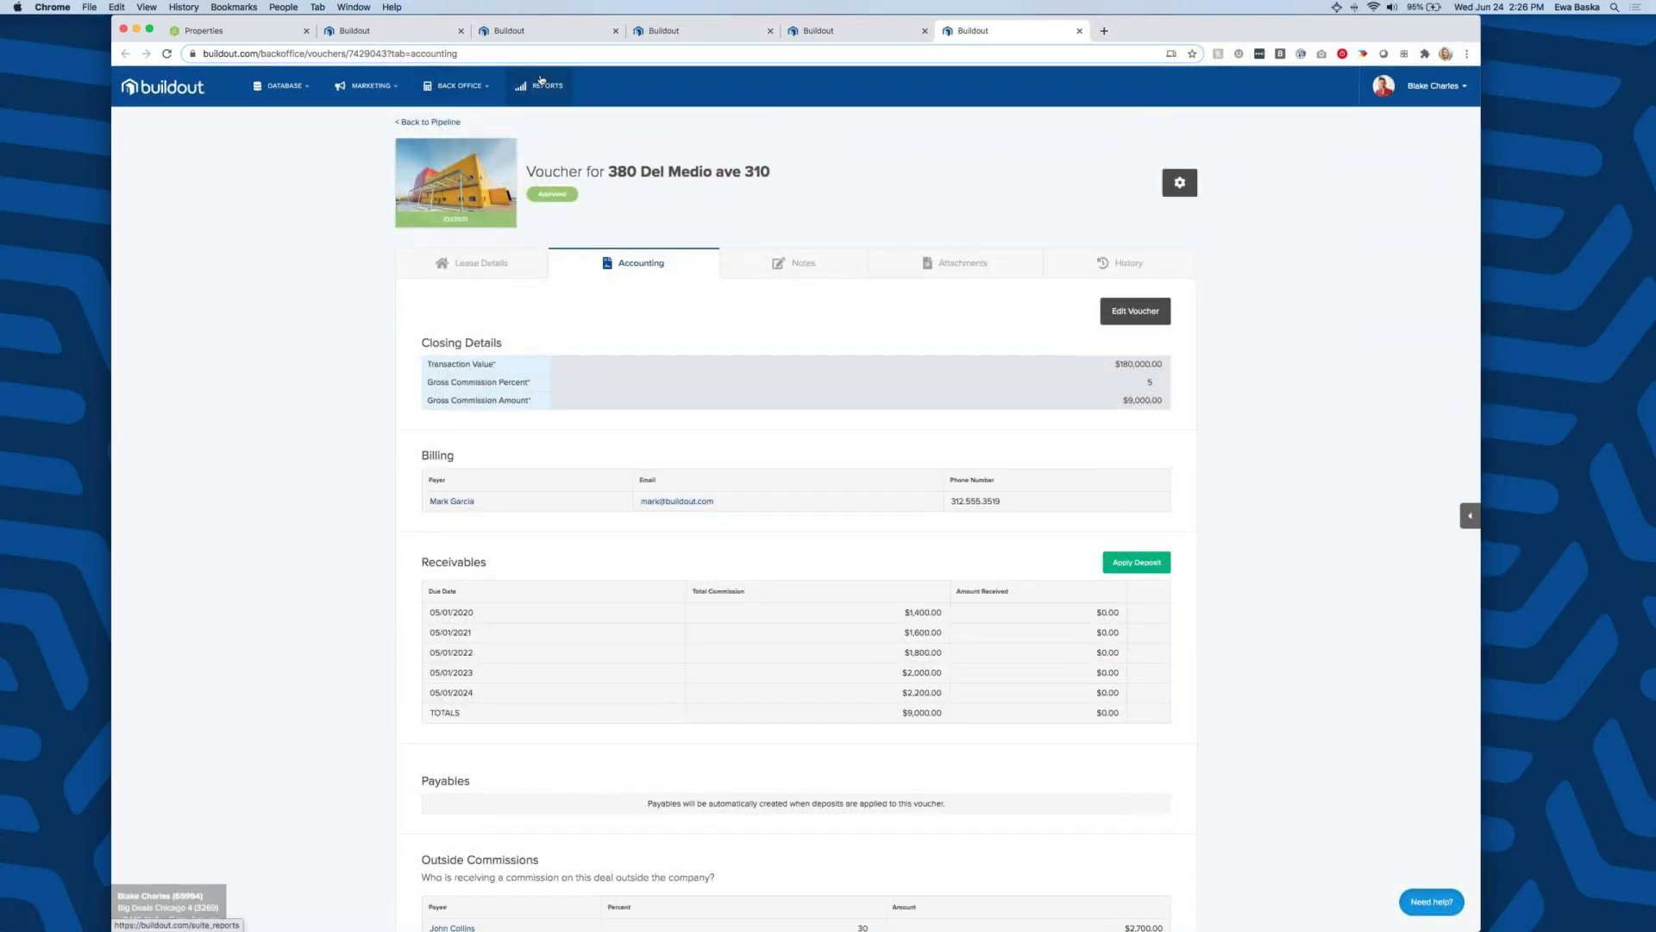
- Open the pending-approval sale voucher for The 78 from the back office vouchers and look over its accounting sections
click(457, 86)
click(465, 116)
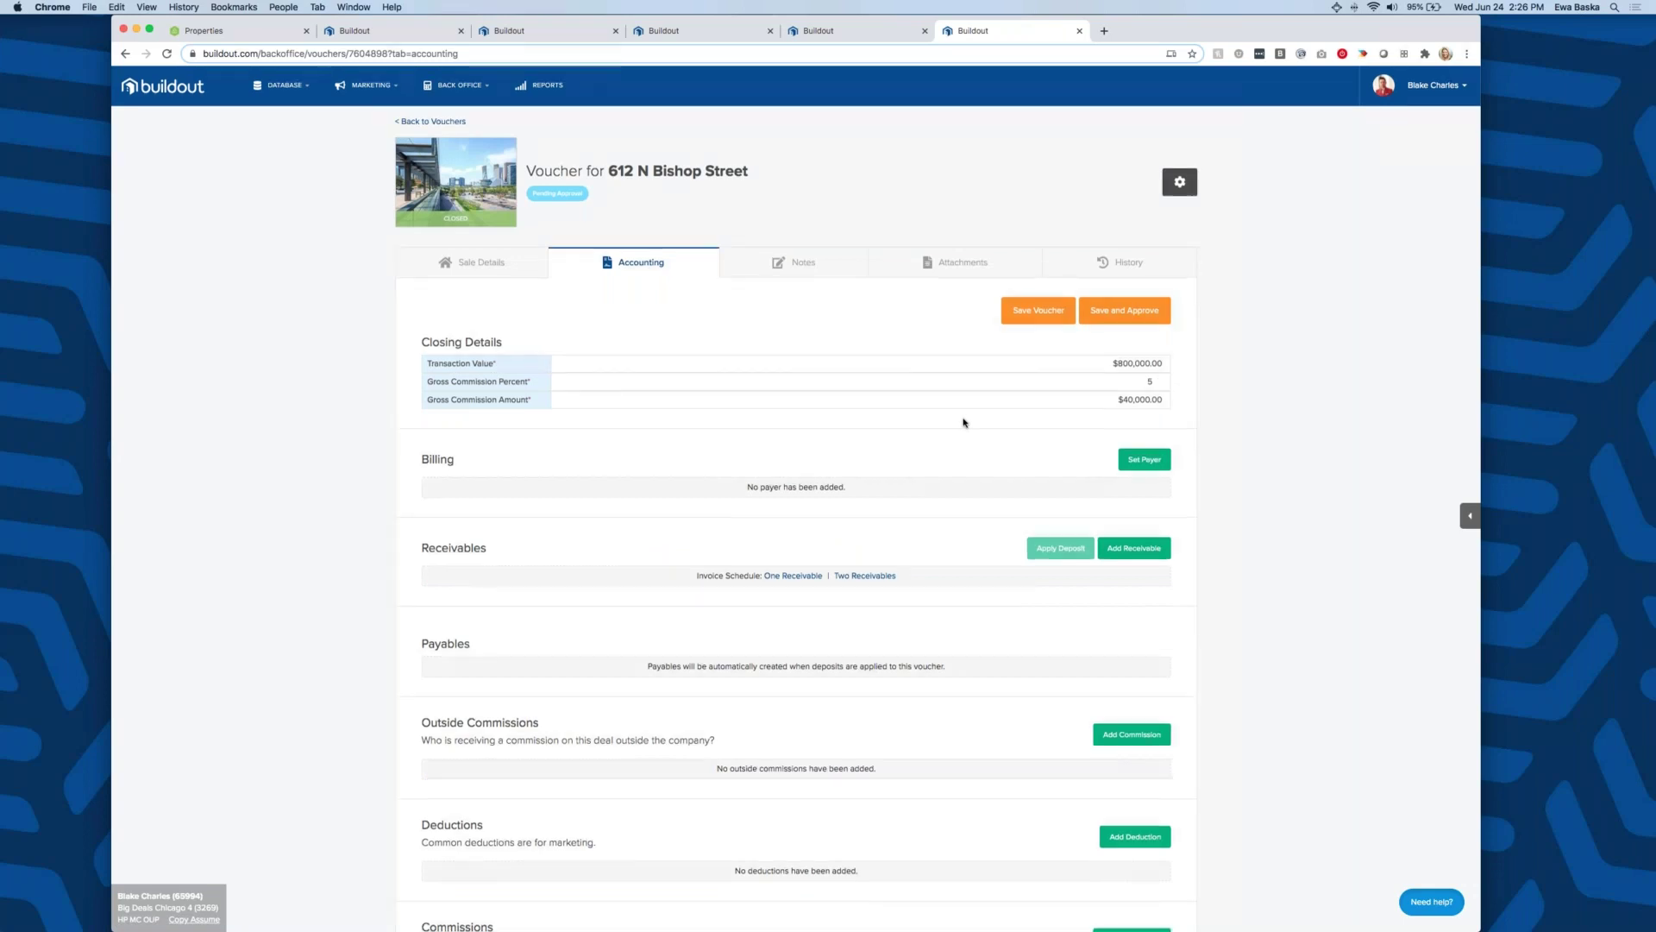
scroll(963, 422, down, 3)
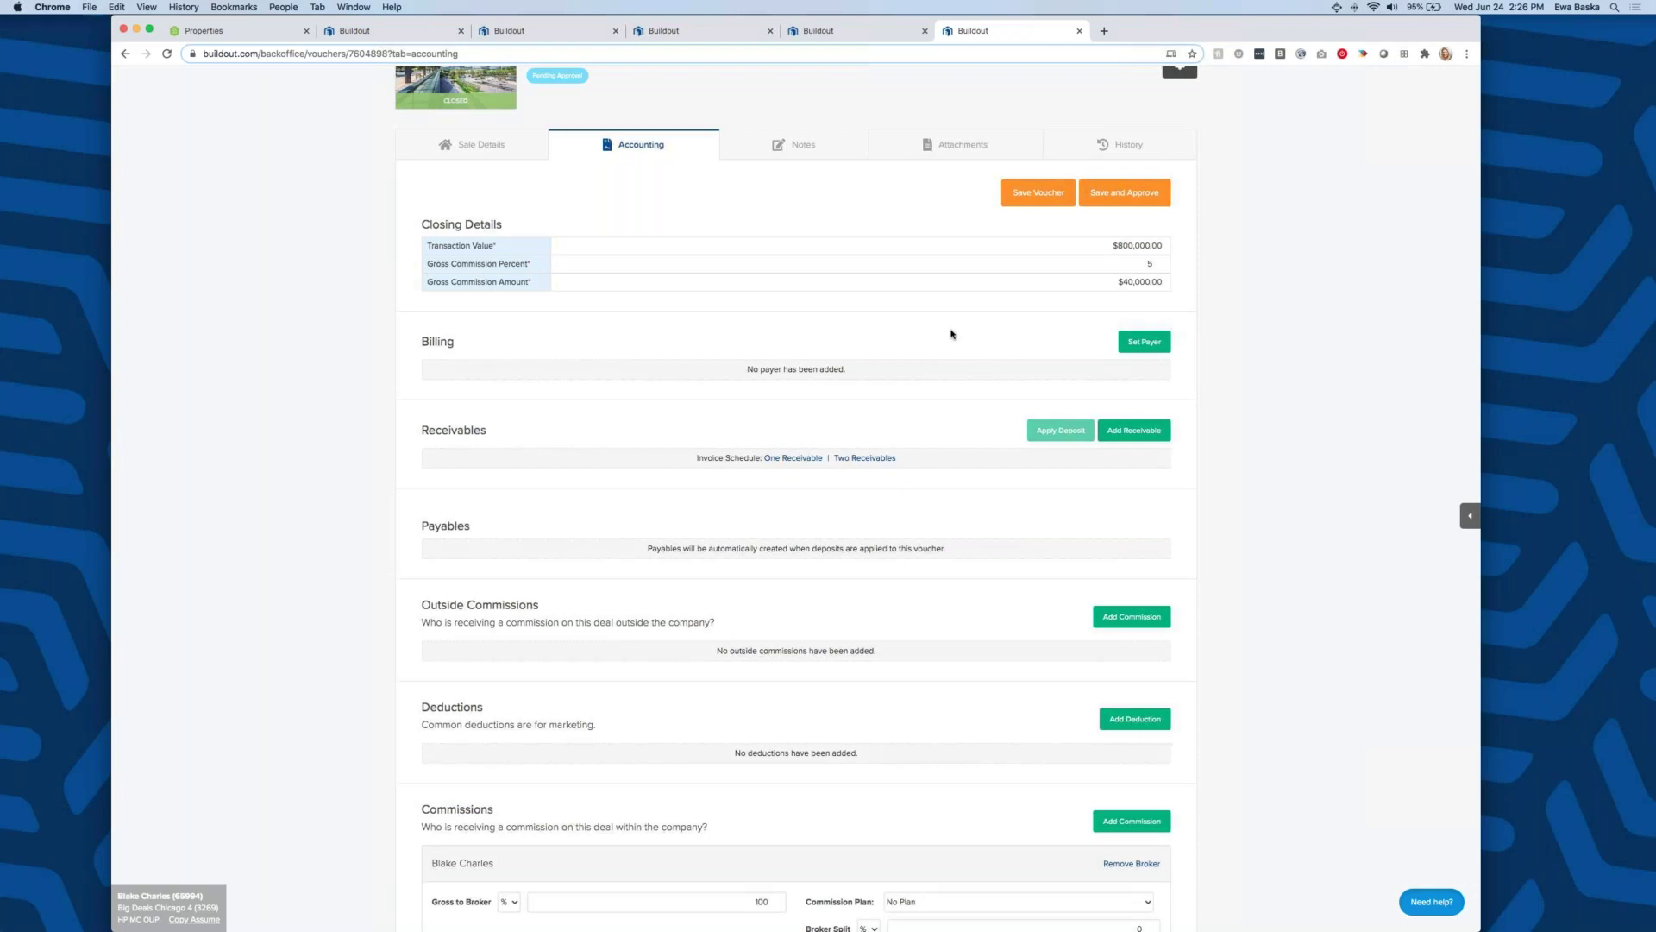
scroll(952, 333, down, 2)
- Find an existing contact by first name and set that contact as the voucher's billing payer
click(1137, 283)
text(mar)
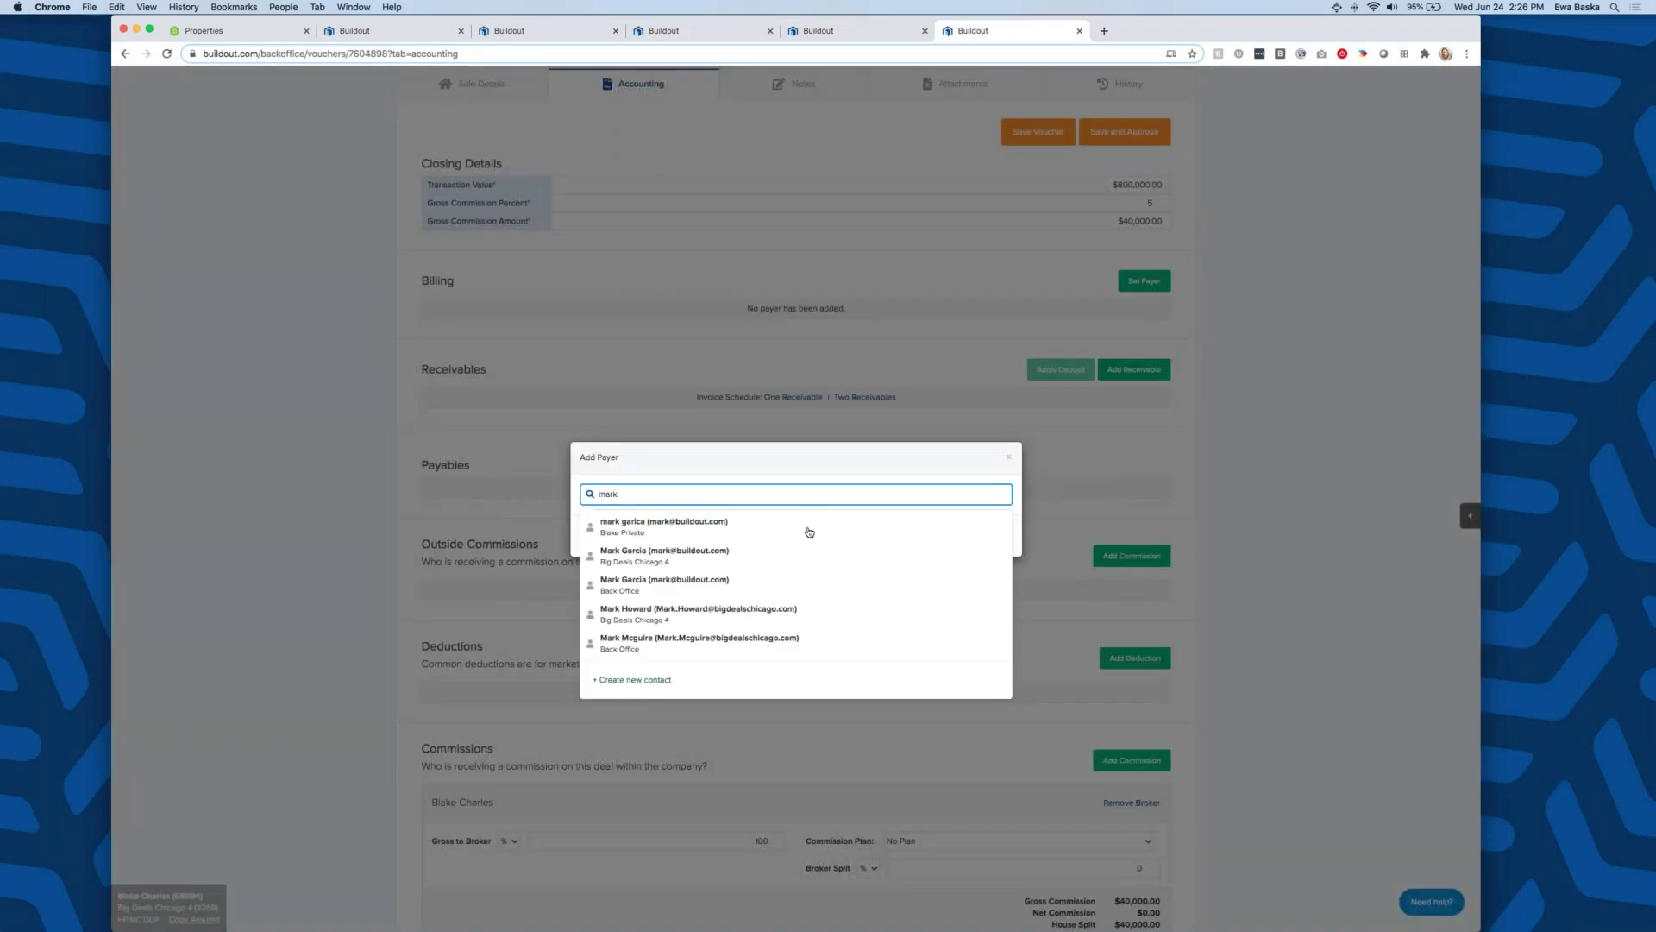
text(k)
click(809, 532)
click(999, 538)
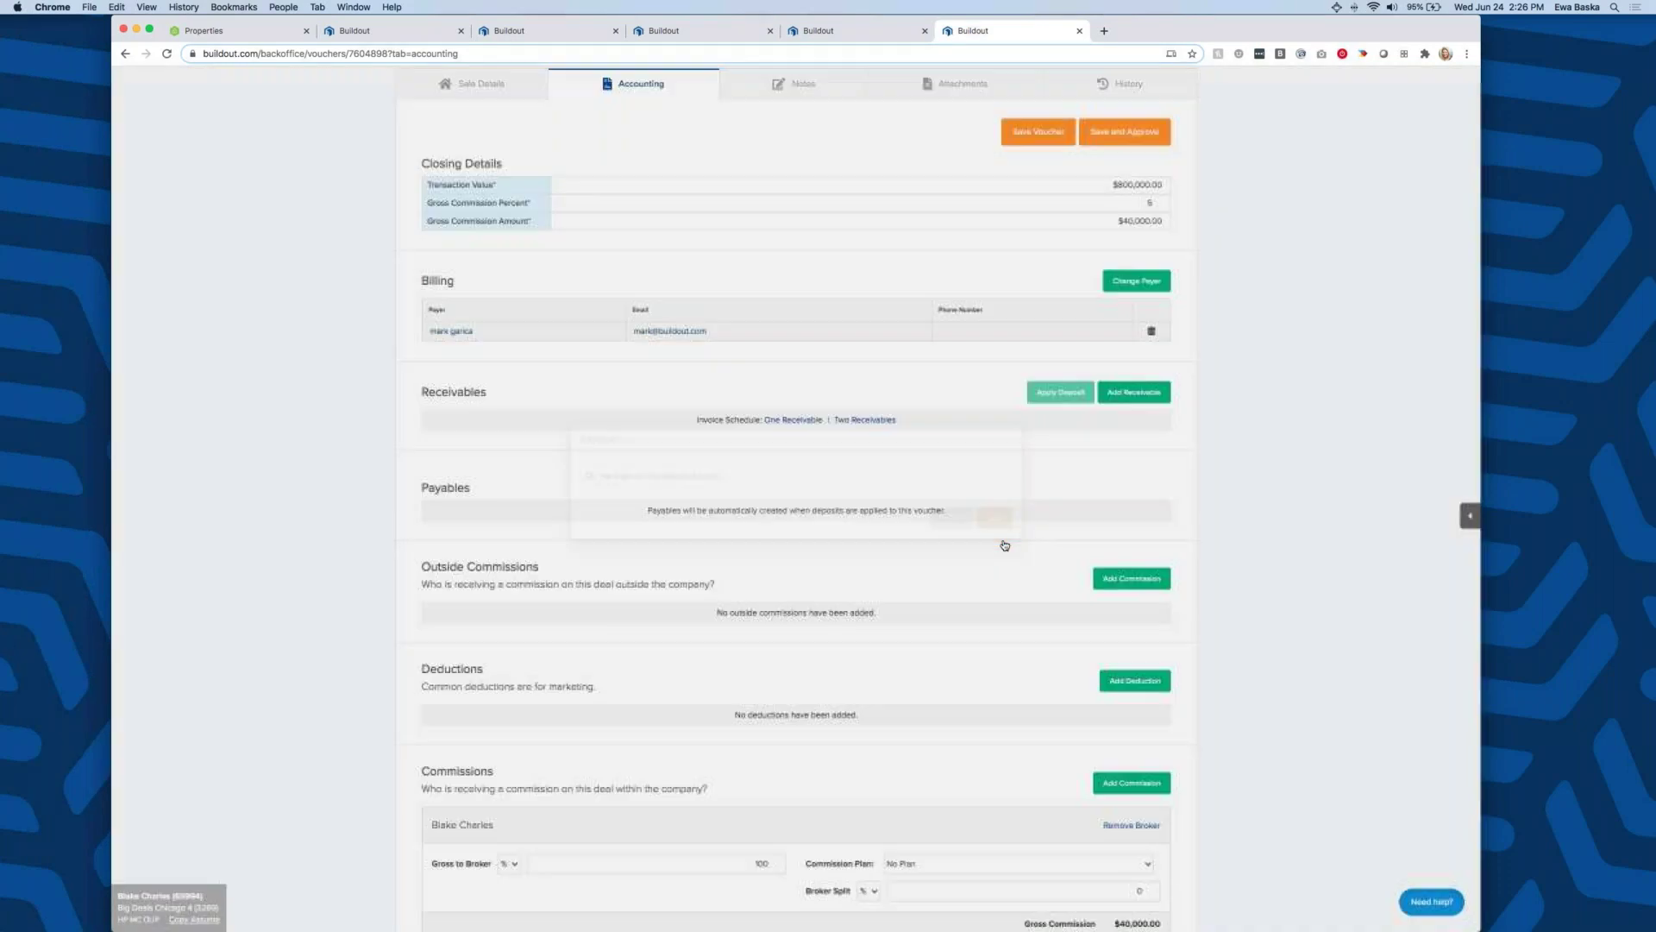
- Add a receivable to the voucher with a due date of 07/03/2020
scroll(939, 384, down, 1)
click(1121, 337)
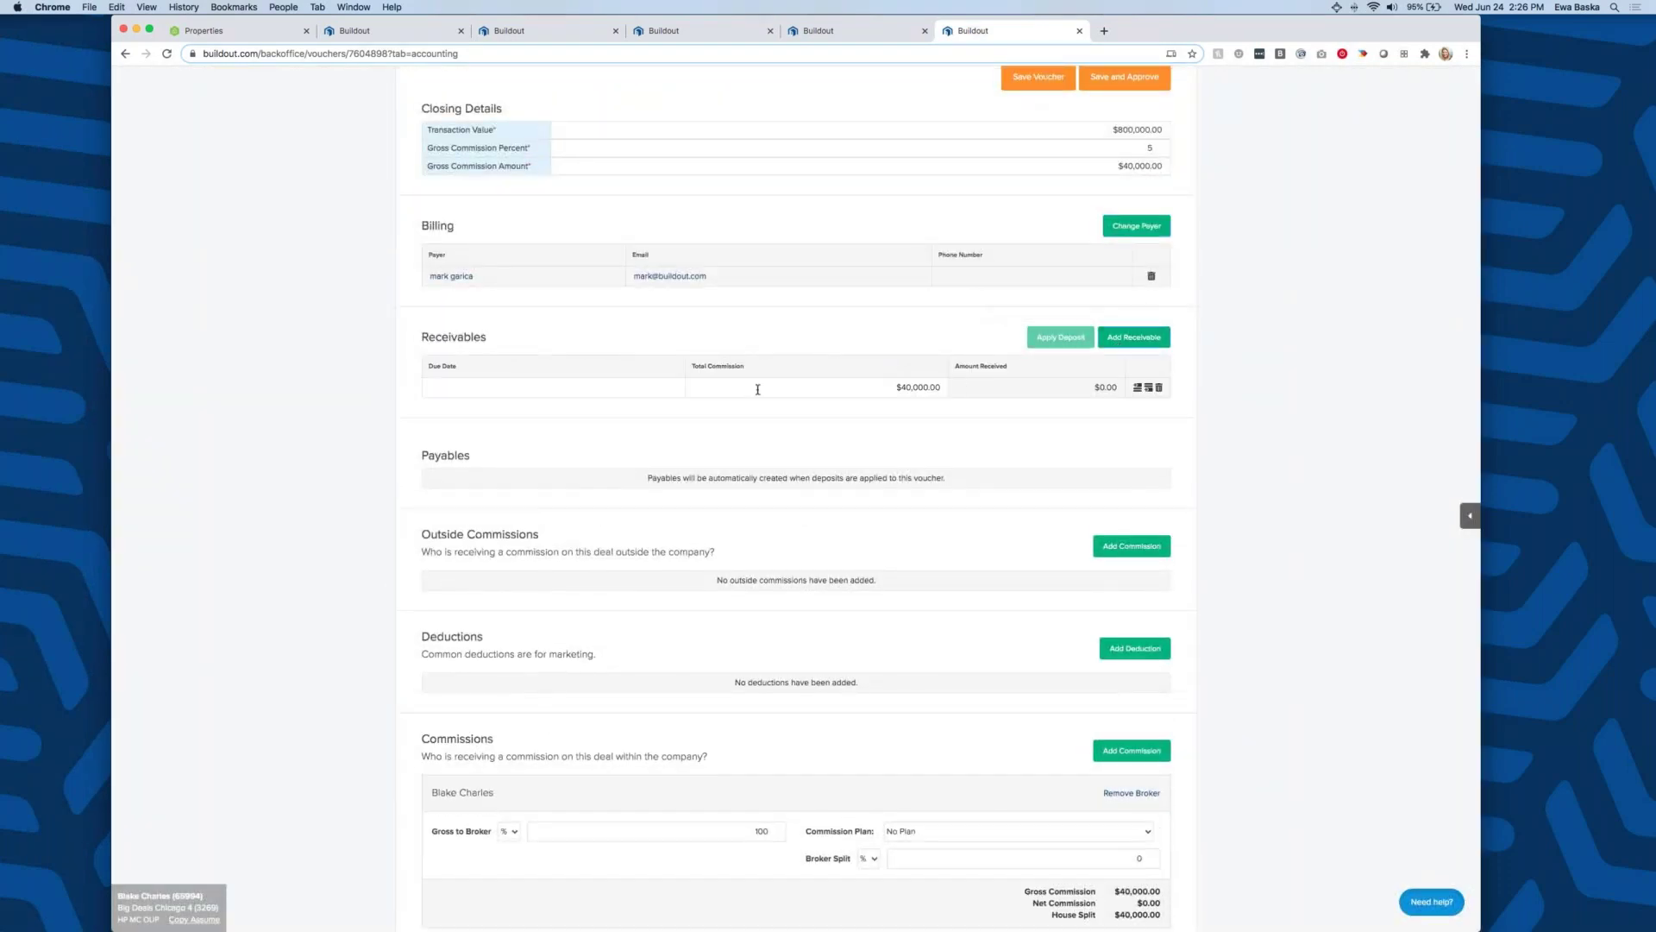
click(619, 387)
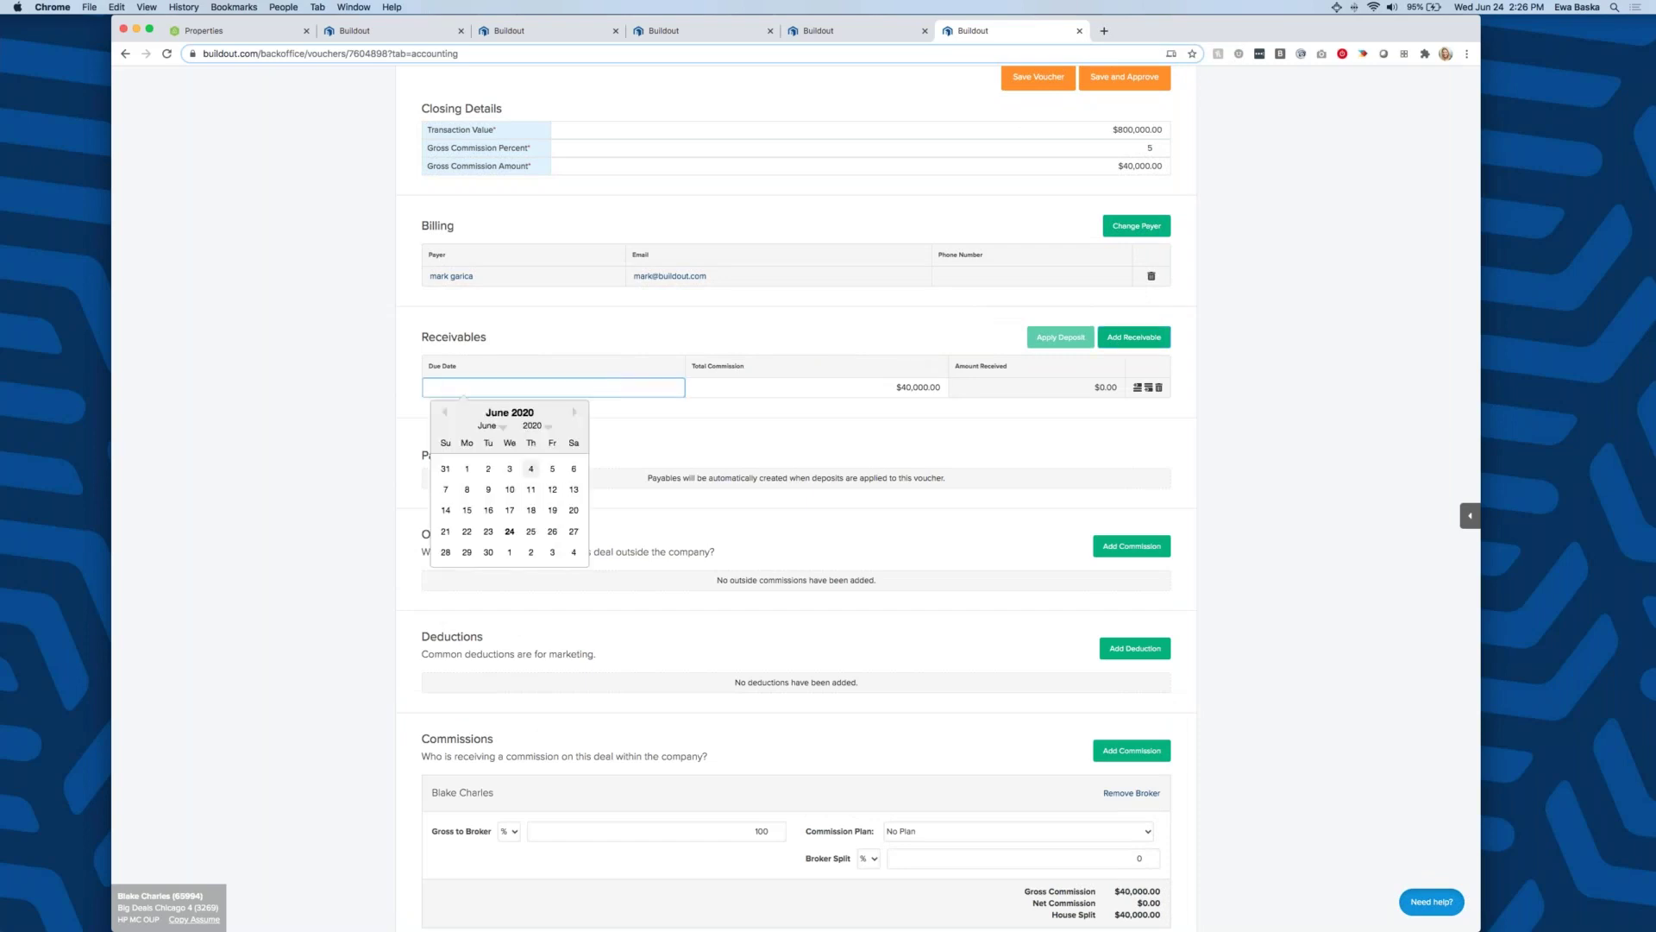
click(553, 552)
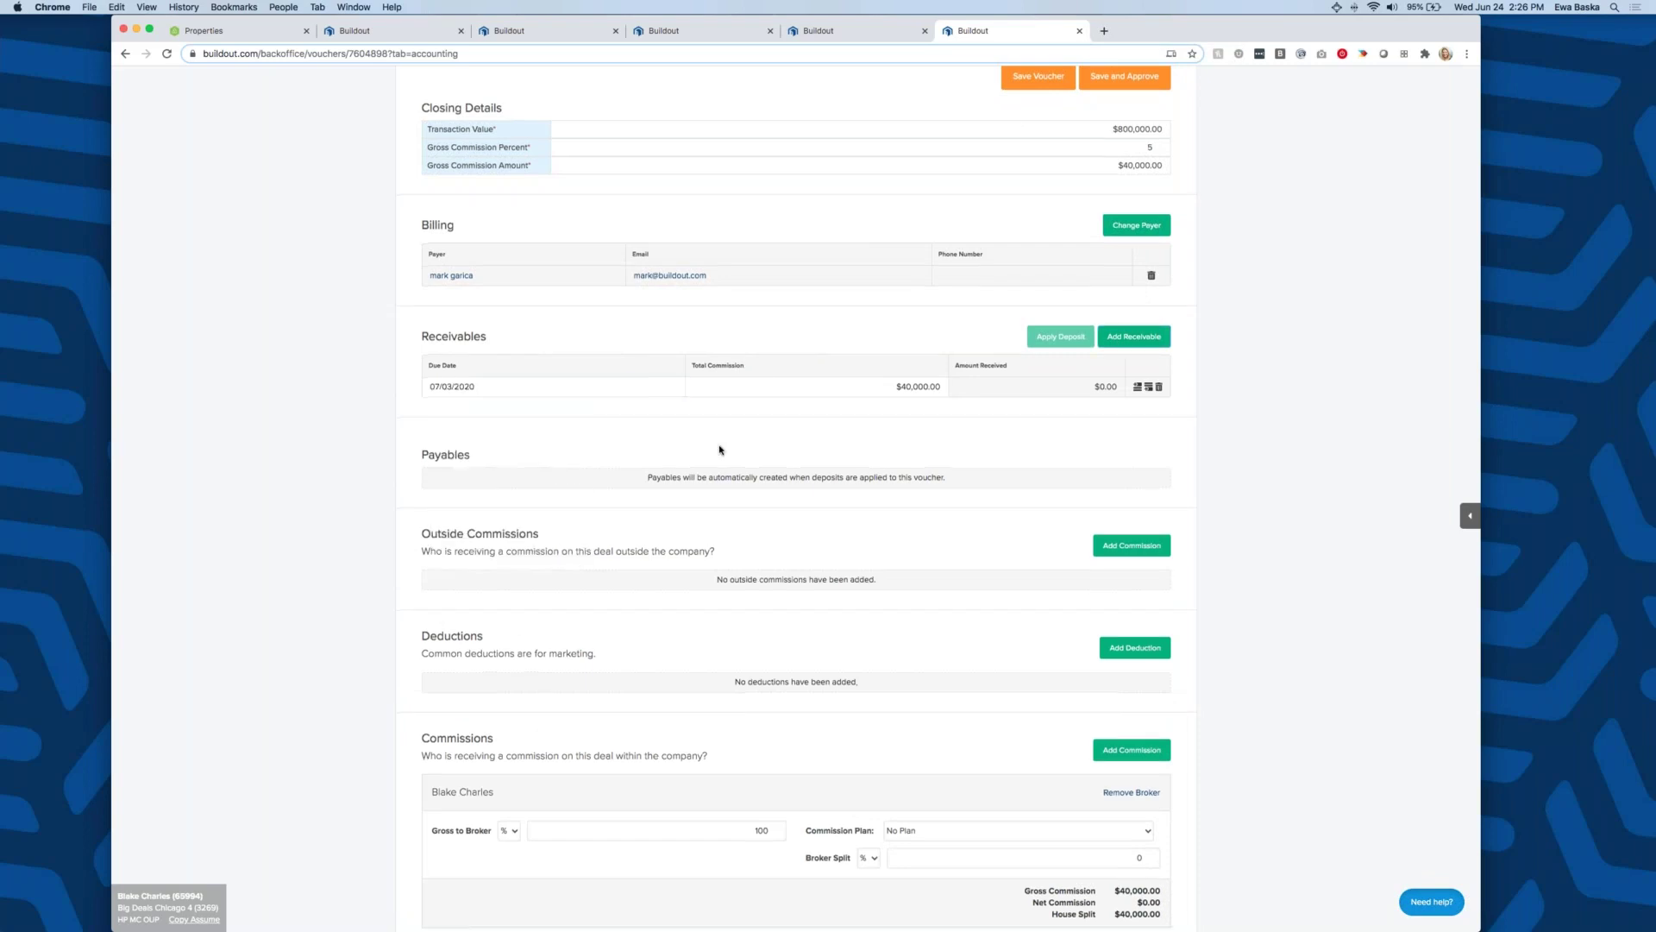
- Add an outside commission of 50 percent for the same contact that pays the voucher
scroll(720, 449, down, 2)
click(1130, 459)
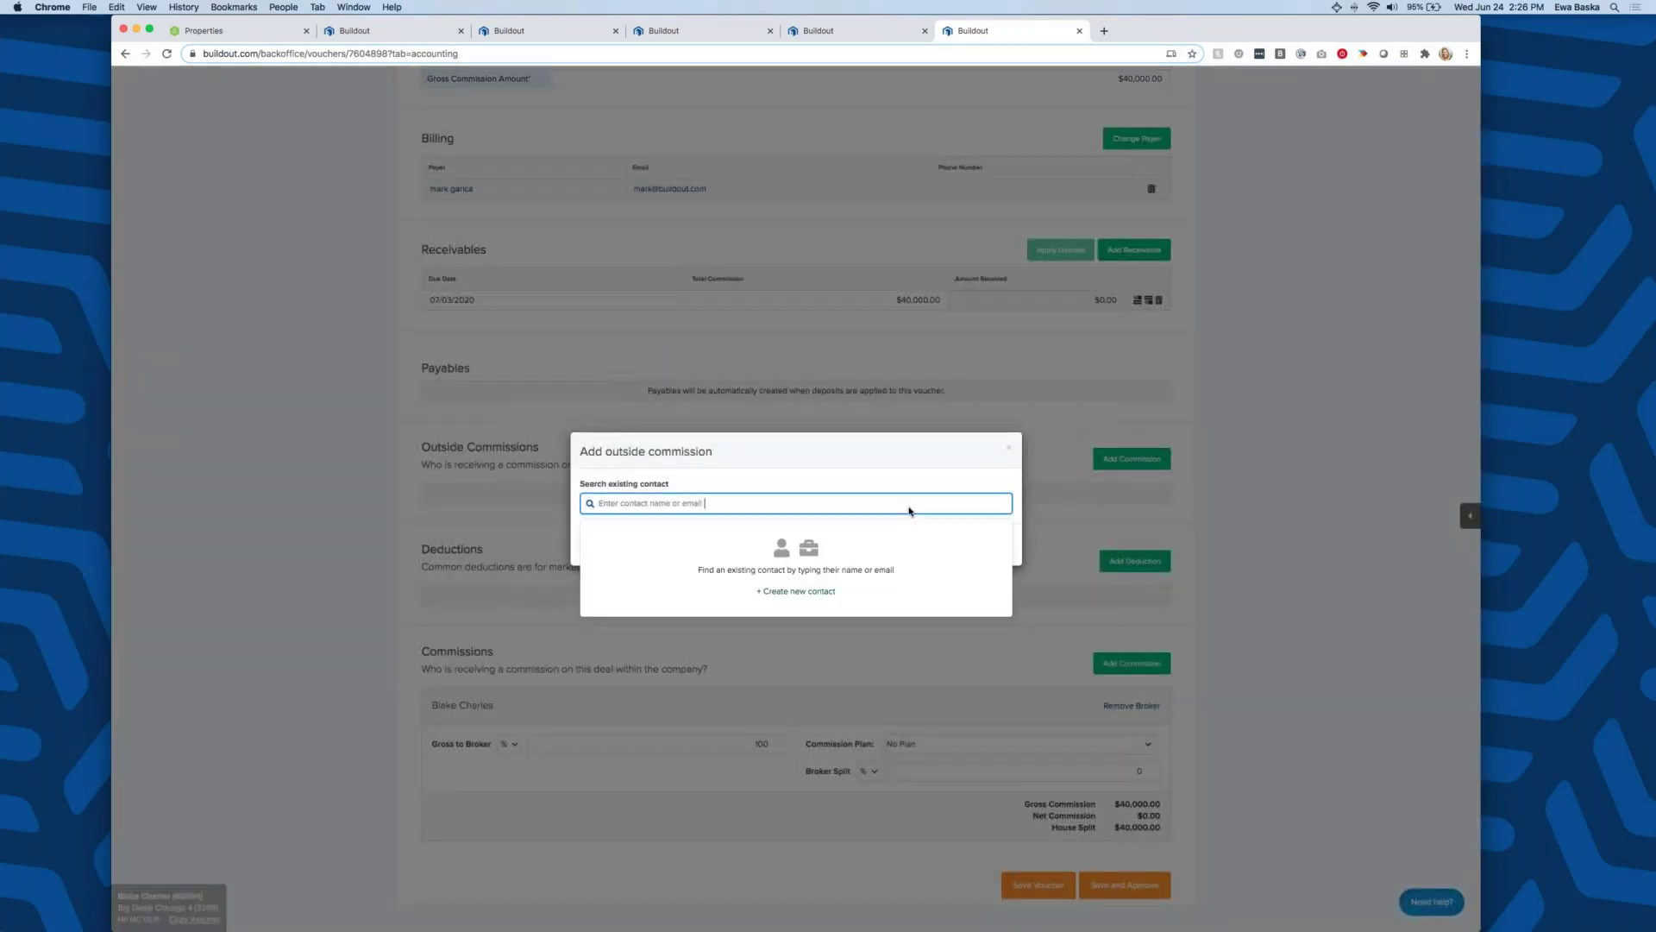
click(779, 501)
click(668, 506)
text(mark)
click(672, 538)
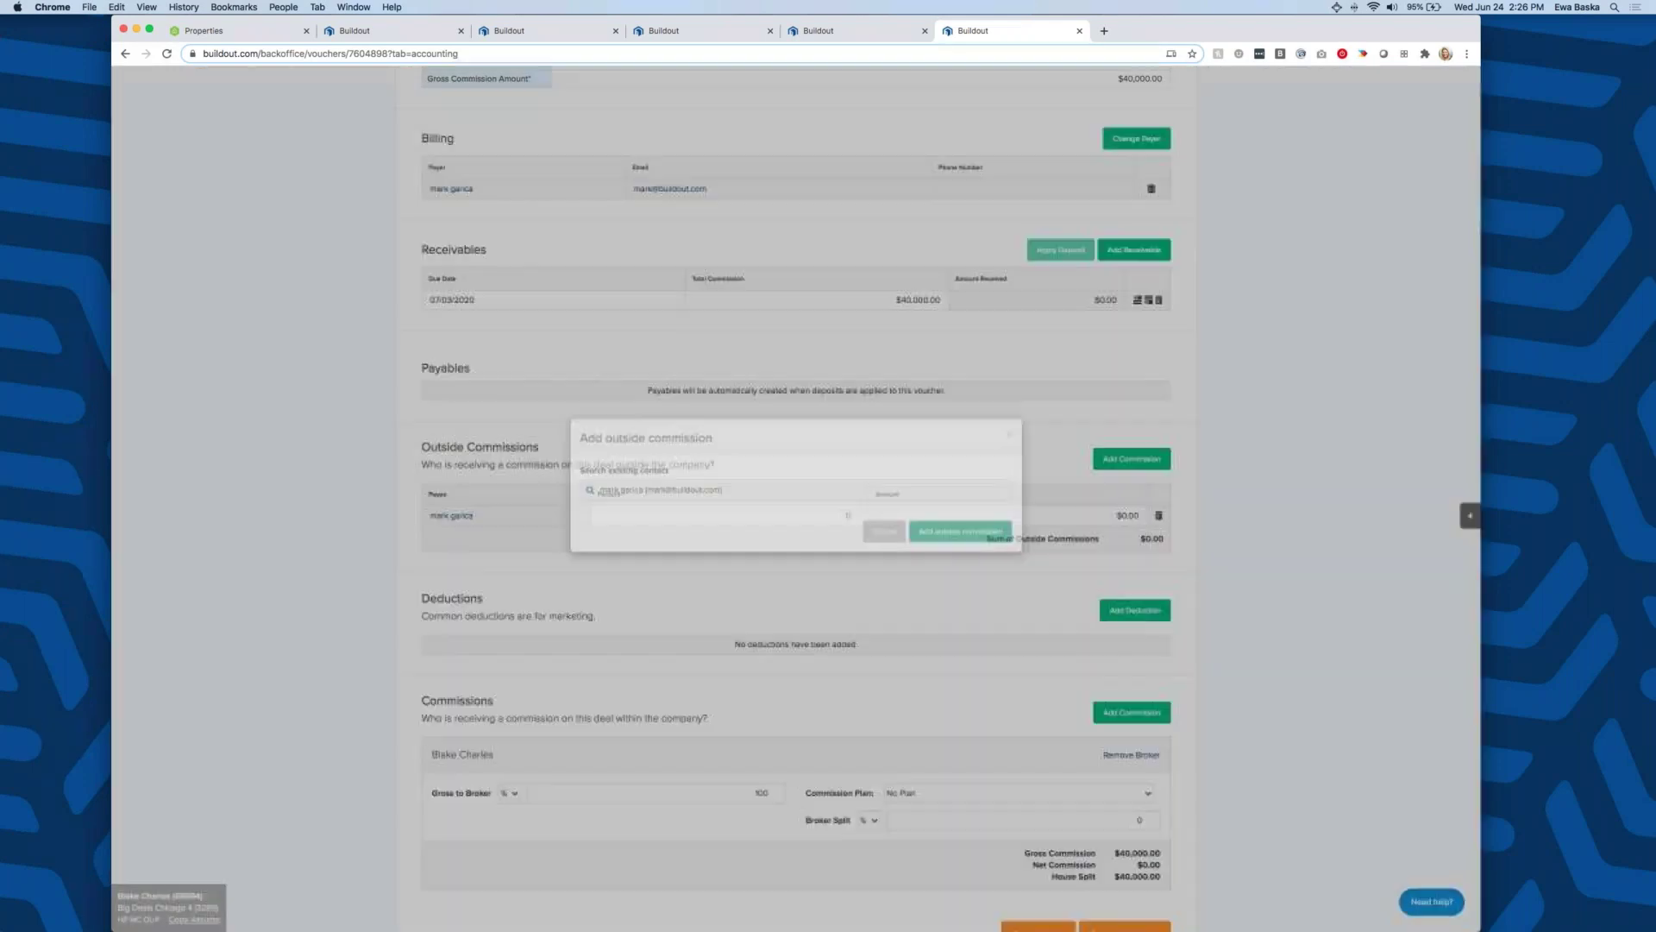
scroll(949, 497, down, 1)
text(50)
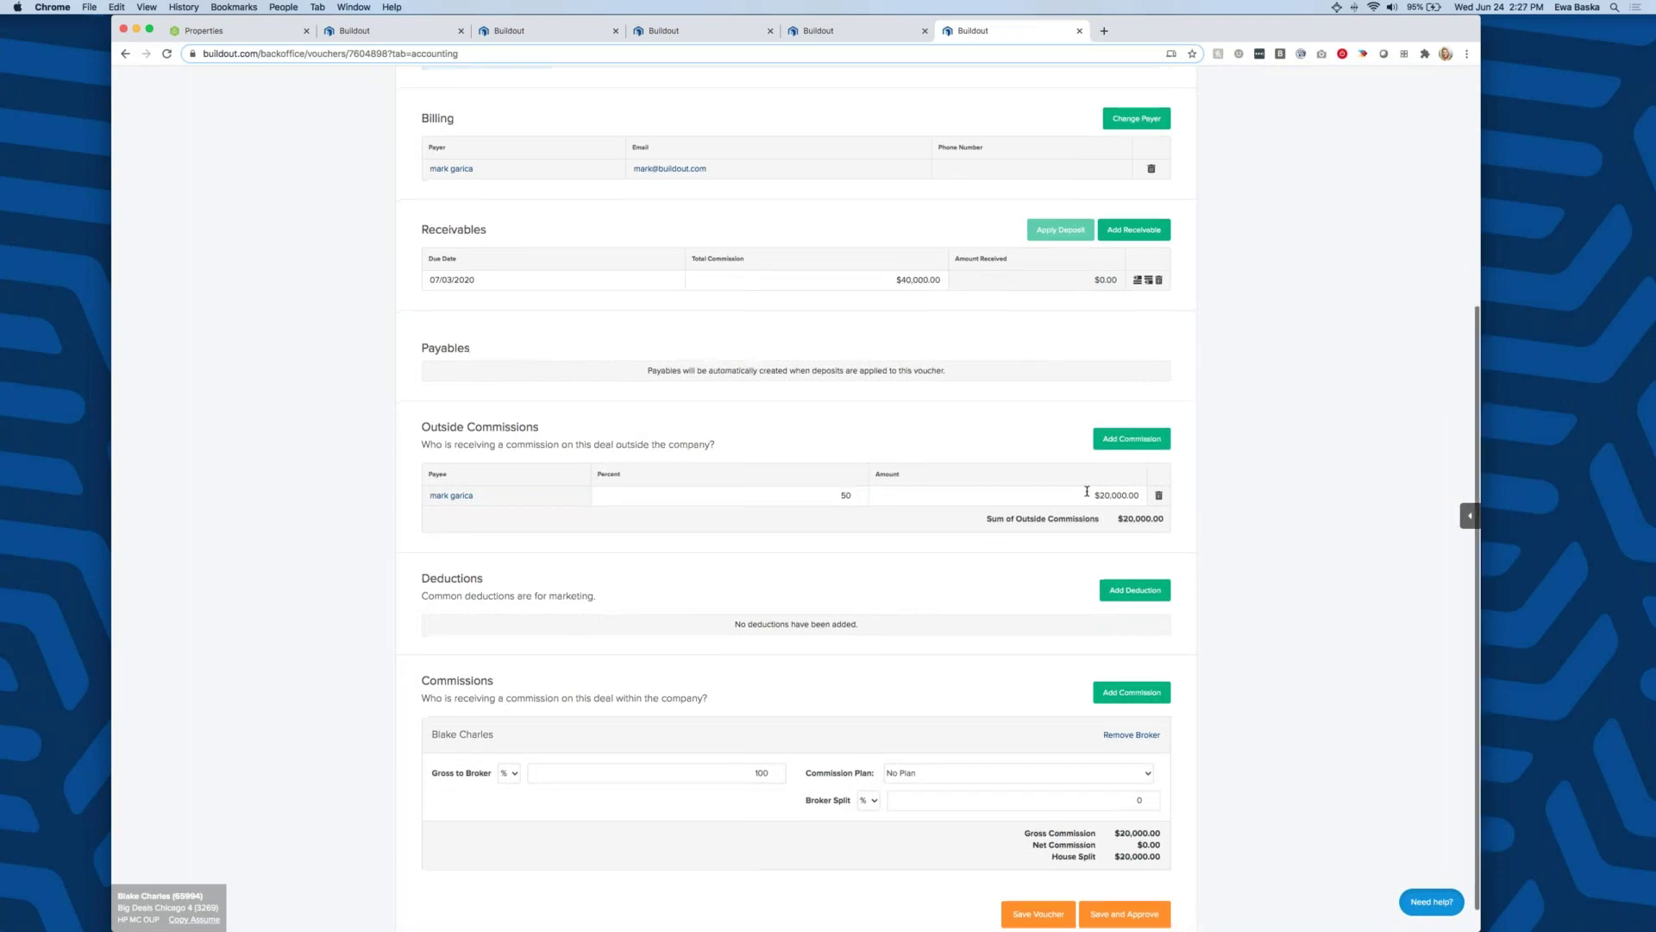
- Add a Marketing deduction with a total amount of $100.00 to the voucher
scroll(1100, 518, down, 1)
click(1123, 560)
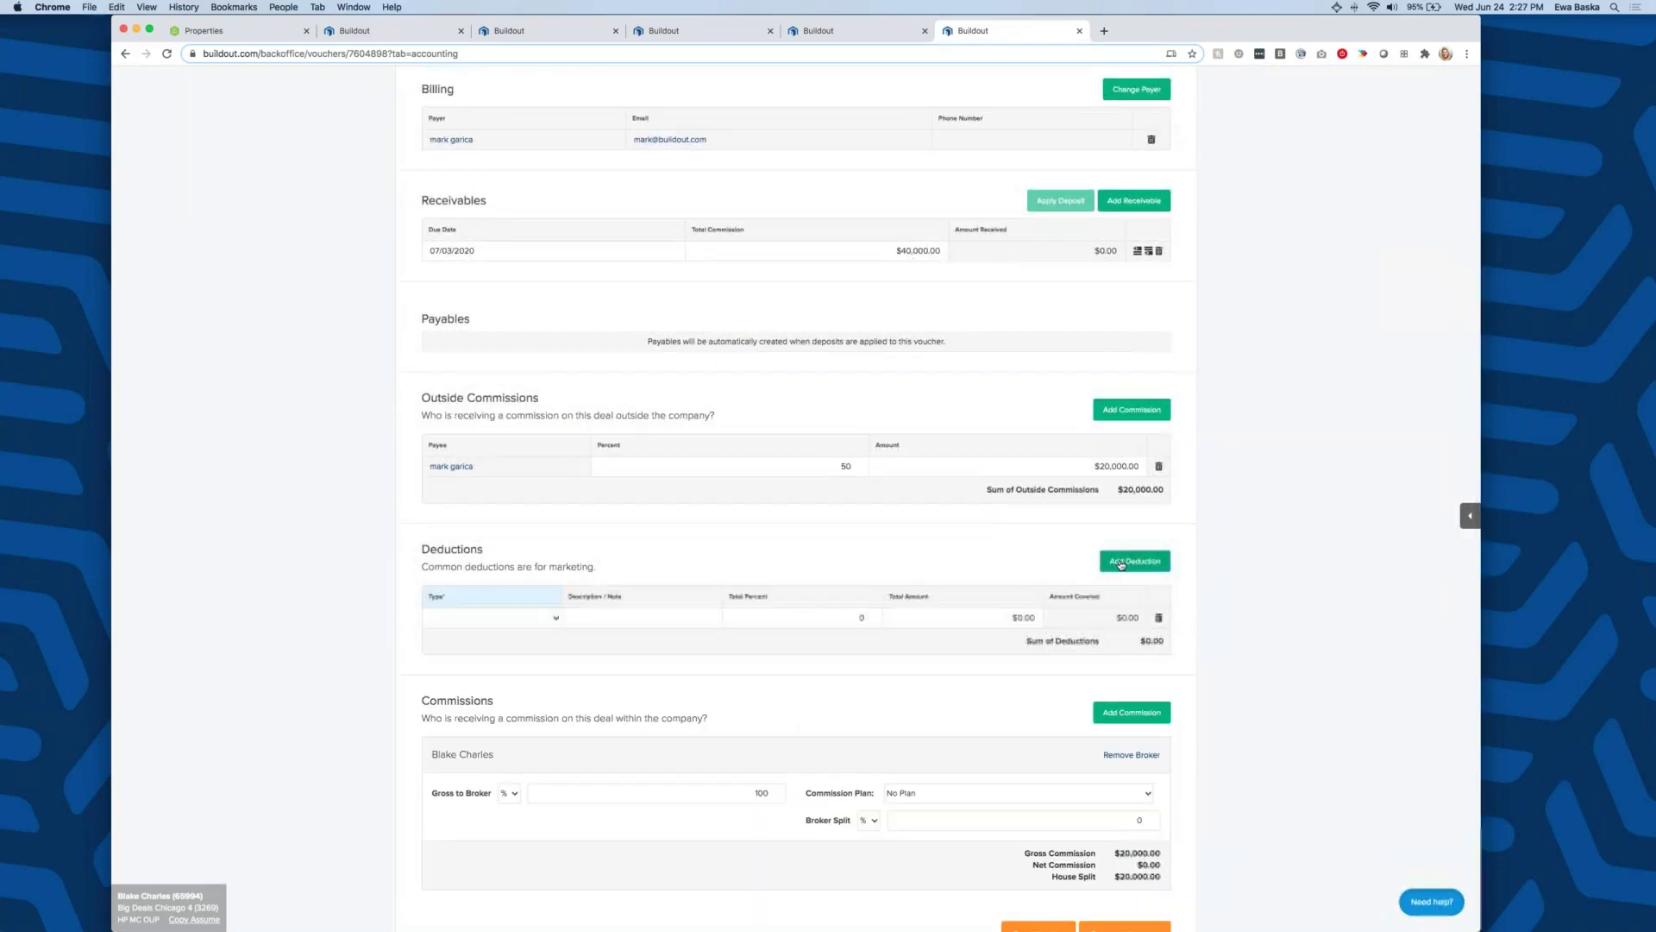
scroll(819, 552, down, 2)
click(526, 570)
click(517, 586)
click(860, 570)
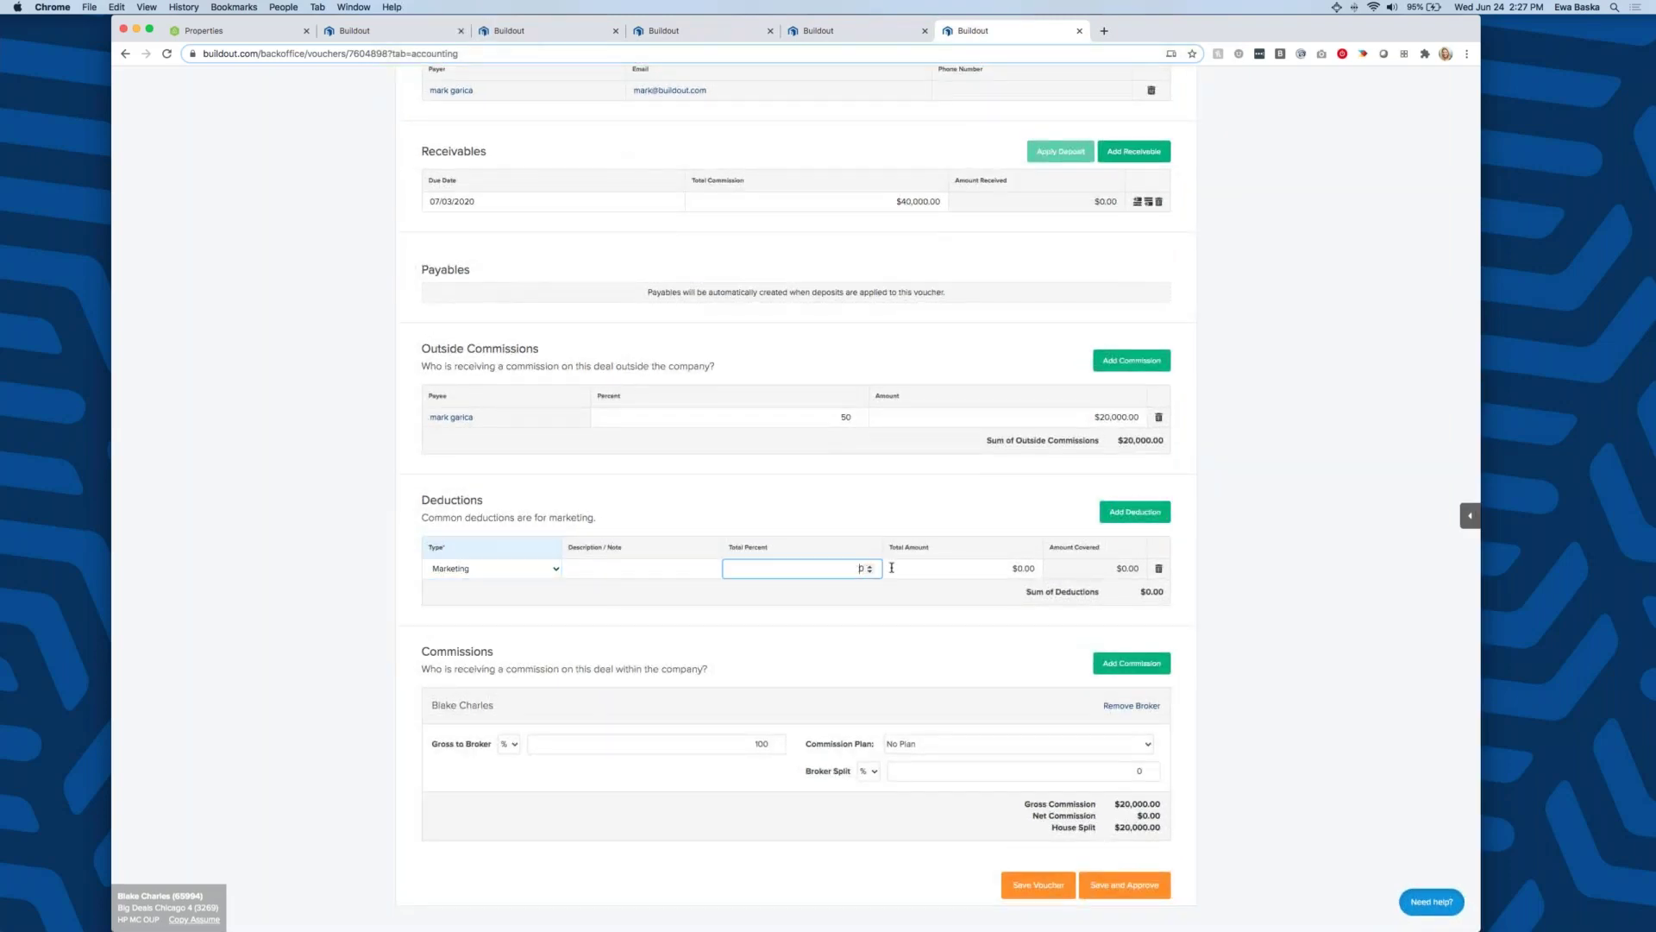
click(1033, 568)
text(10)
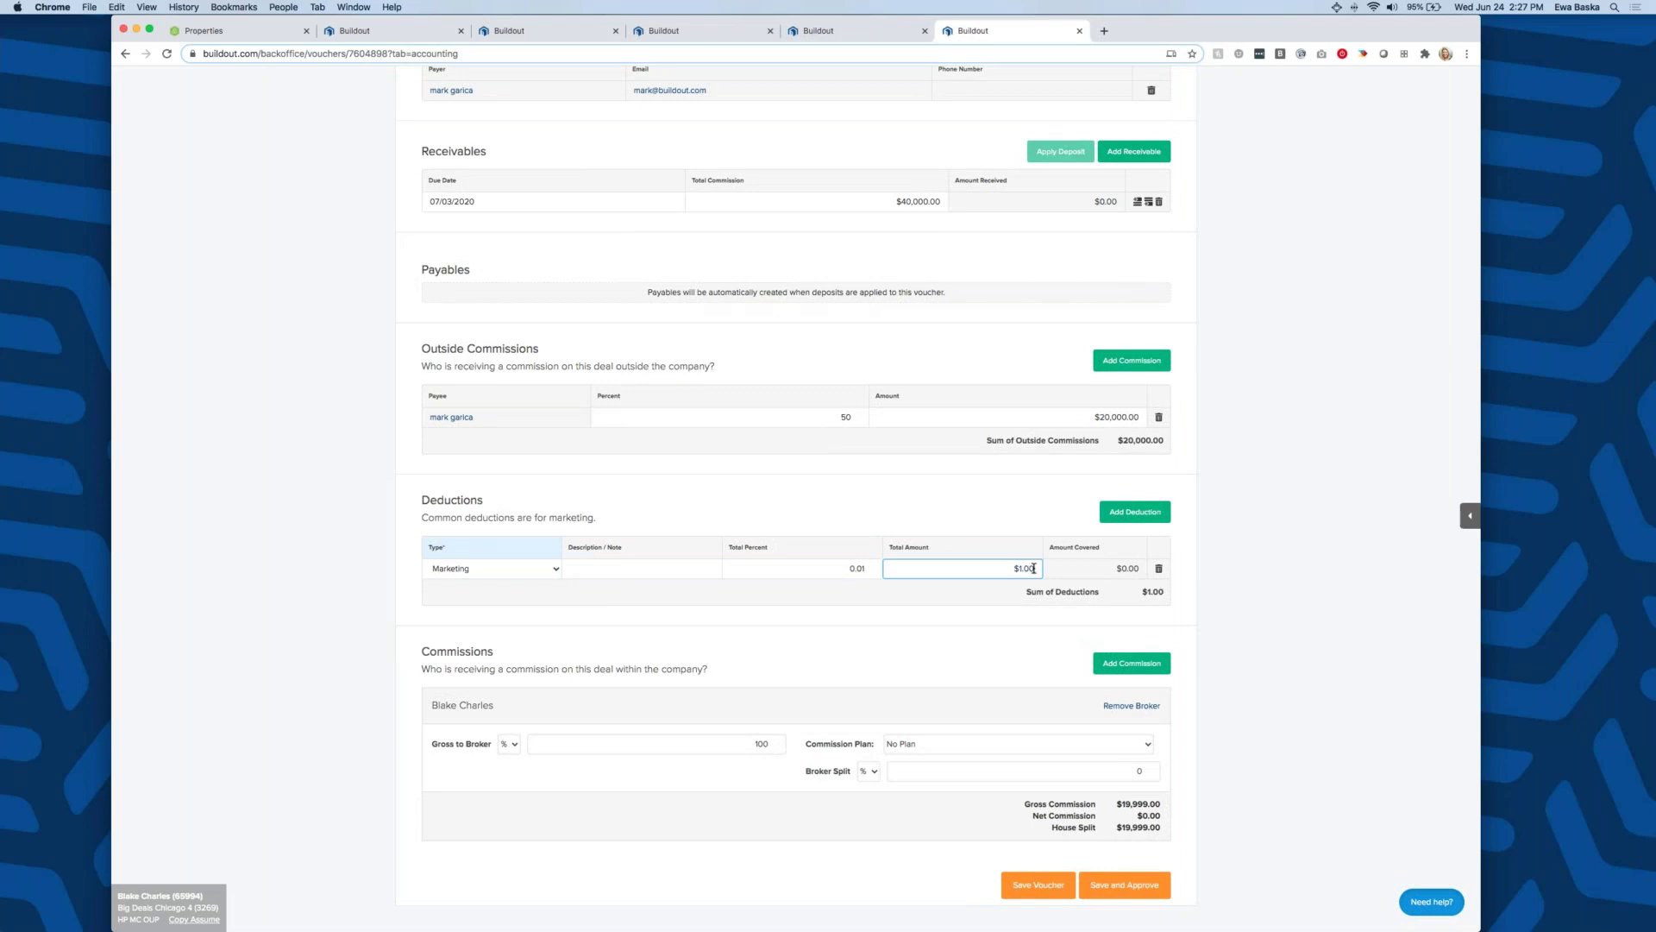
text(0)
click(1042, 647)
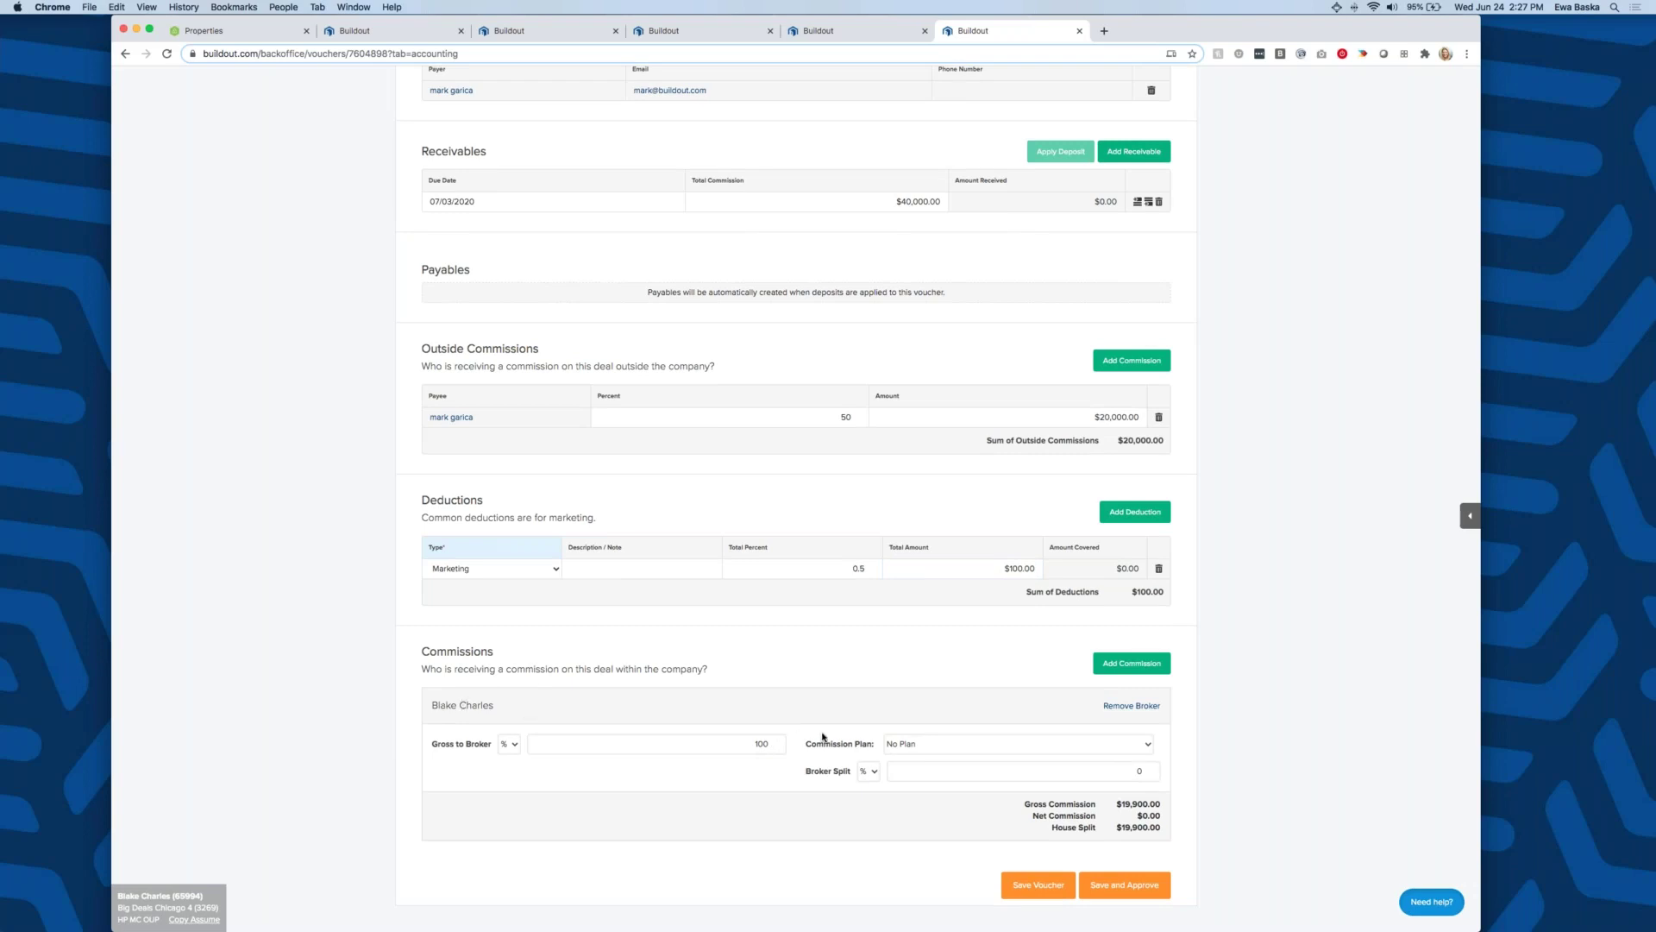
- Check the commission plan choices for the internal broker, keeping No Plan
click(914, 747)
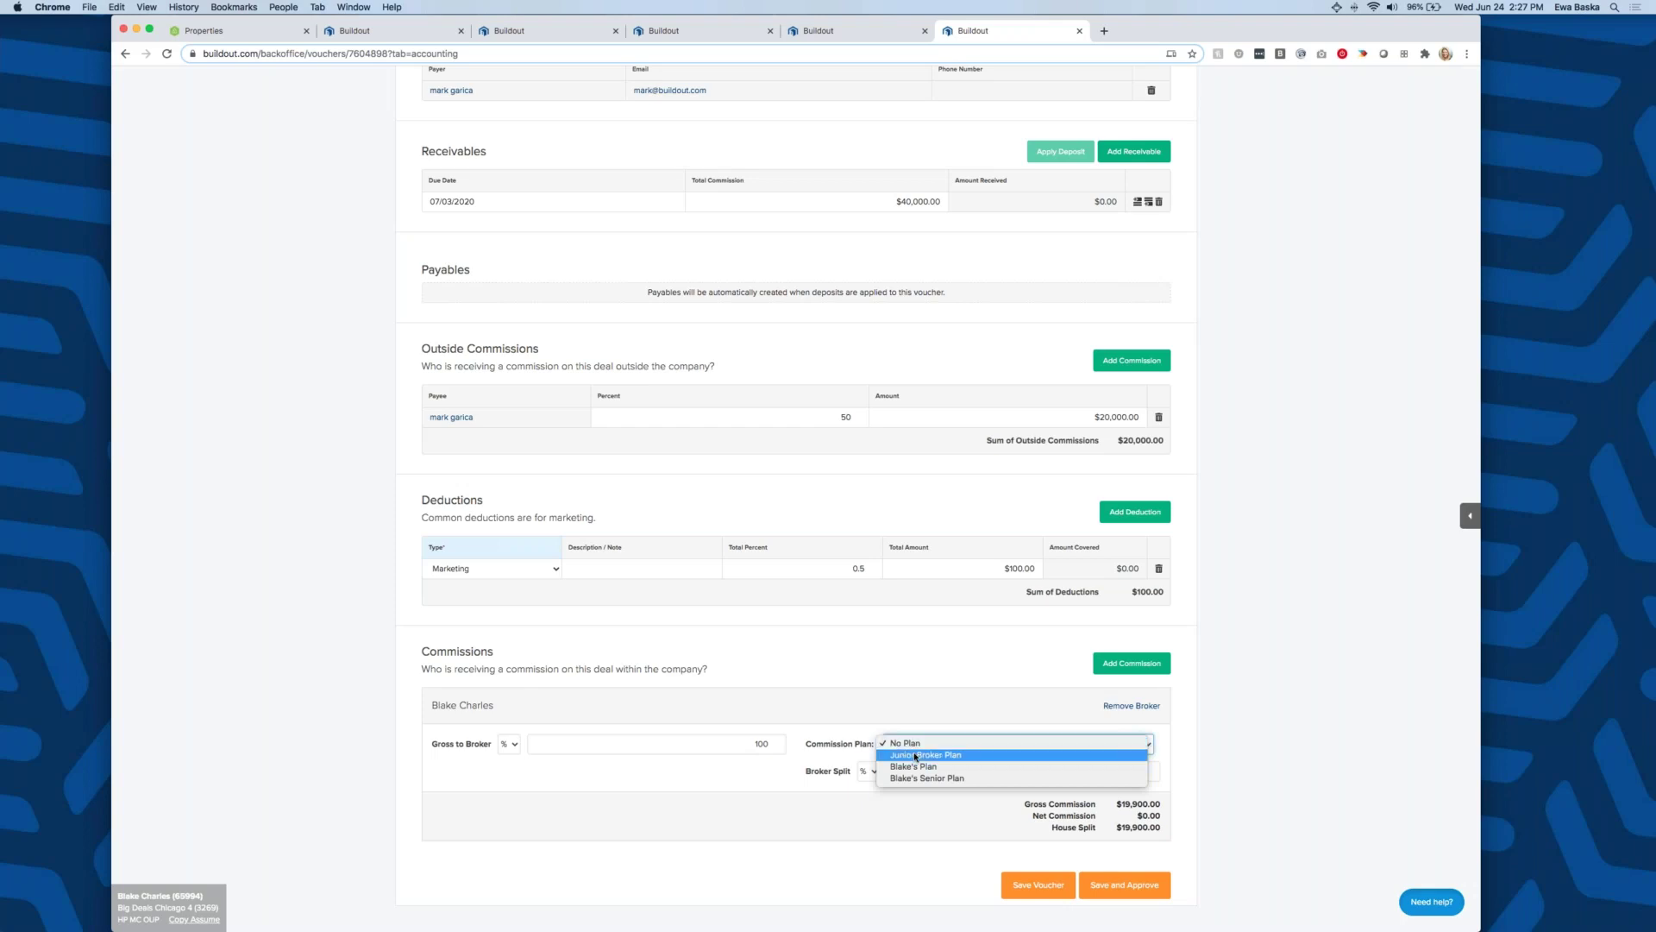
click(930, 723)
- Review the Back Office commission plans in the company settings on a separate browser page and return to the voucher
scroll(942, 697, up, 2)
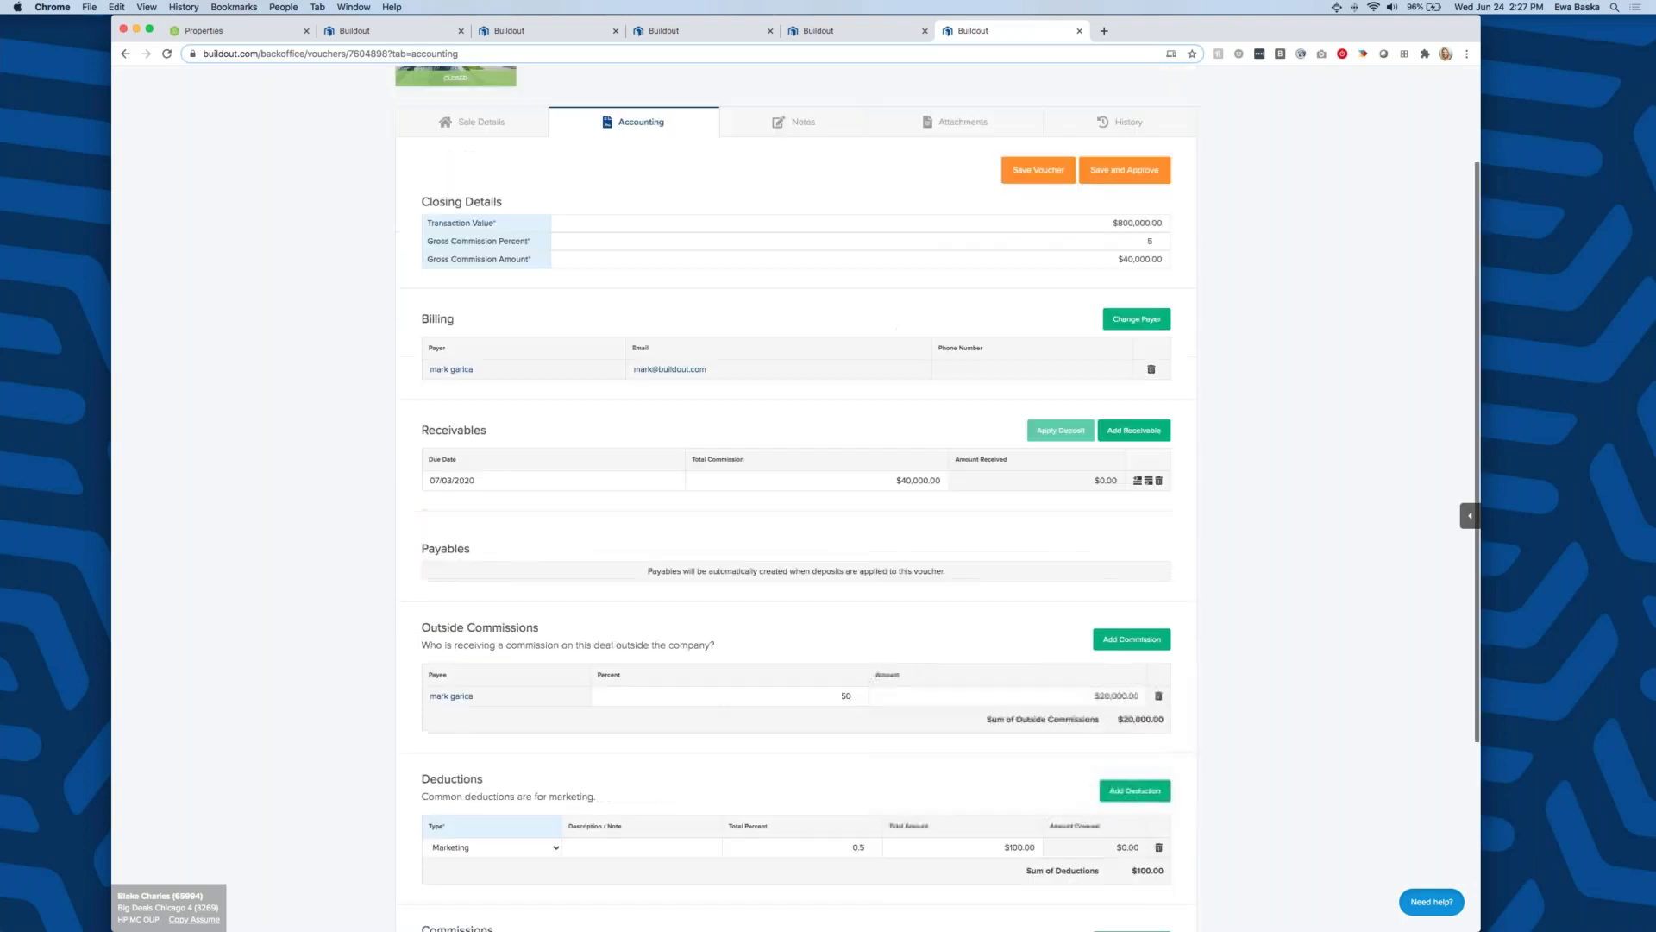
scroll(1131, 788, up, 4)
click(1433, 83)
click(1446, 156)
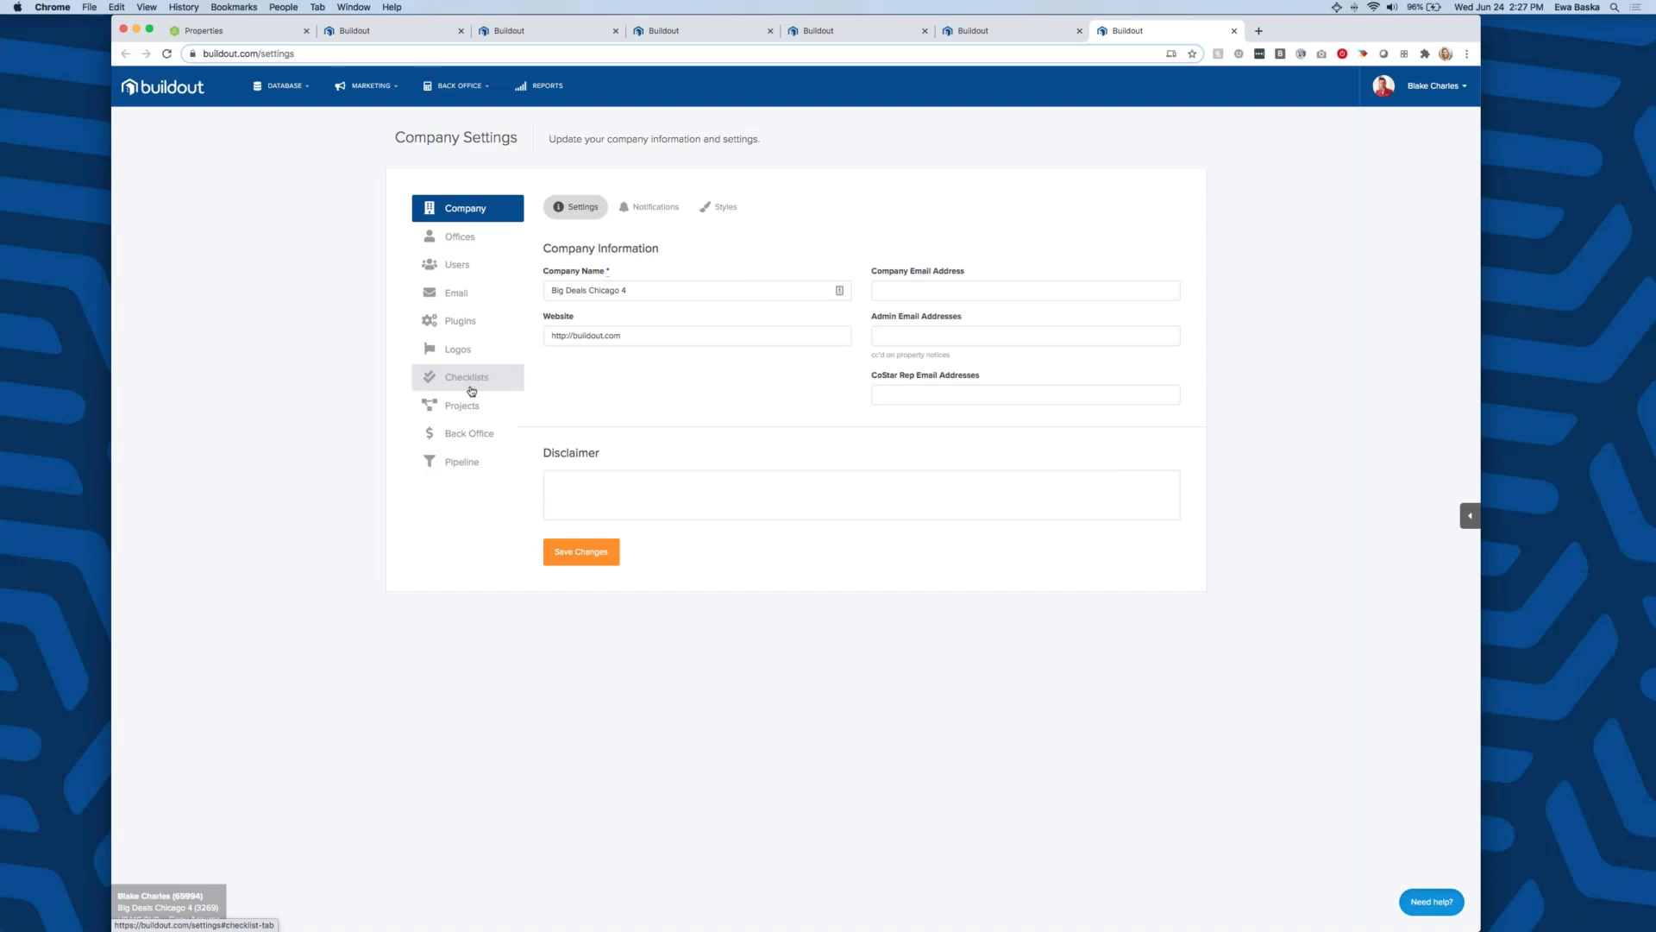
click(466, 434)
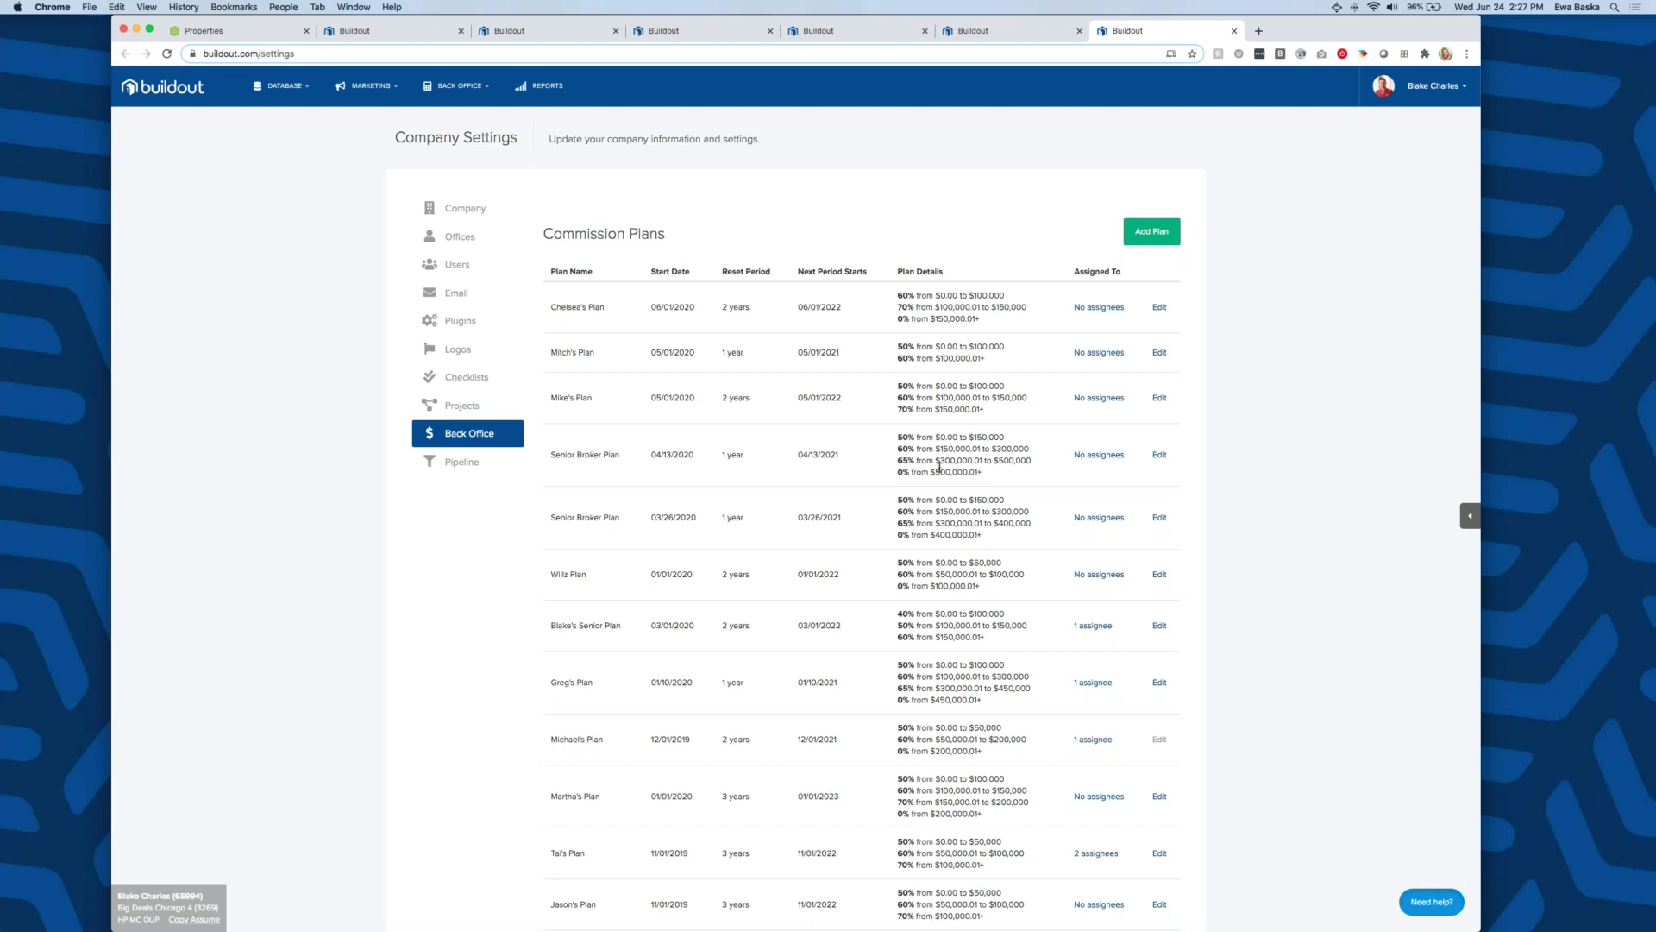
scroll(939, 466, down, 5)
scroll(940, 466, up, 5)
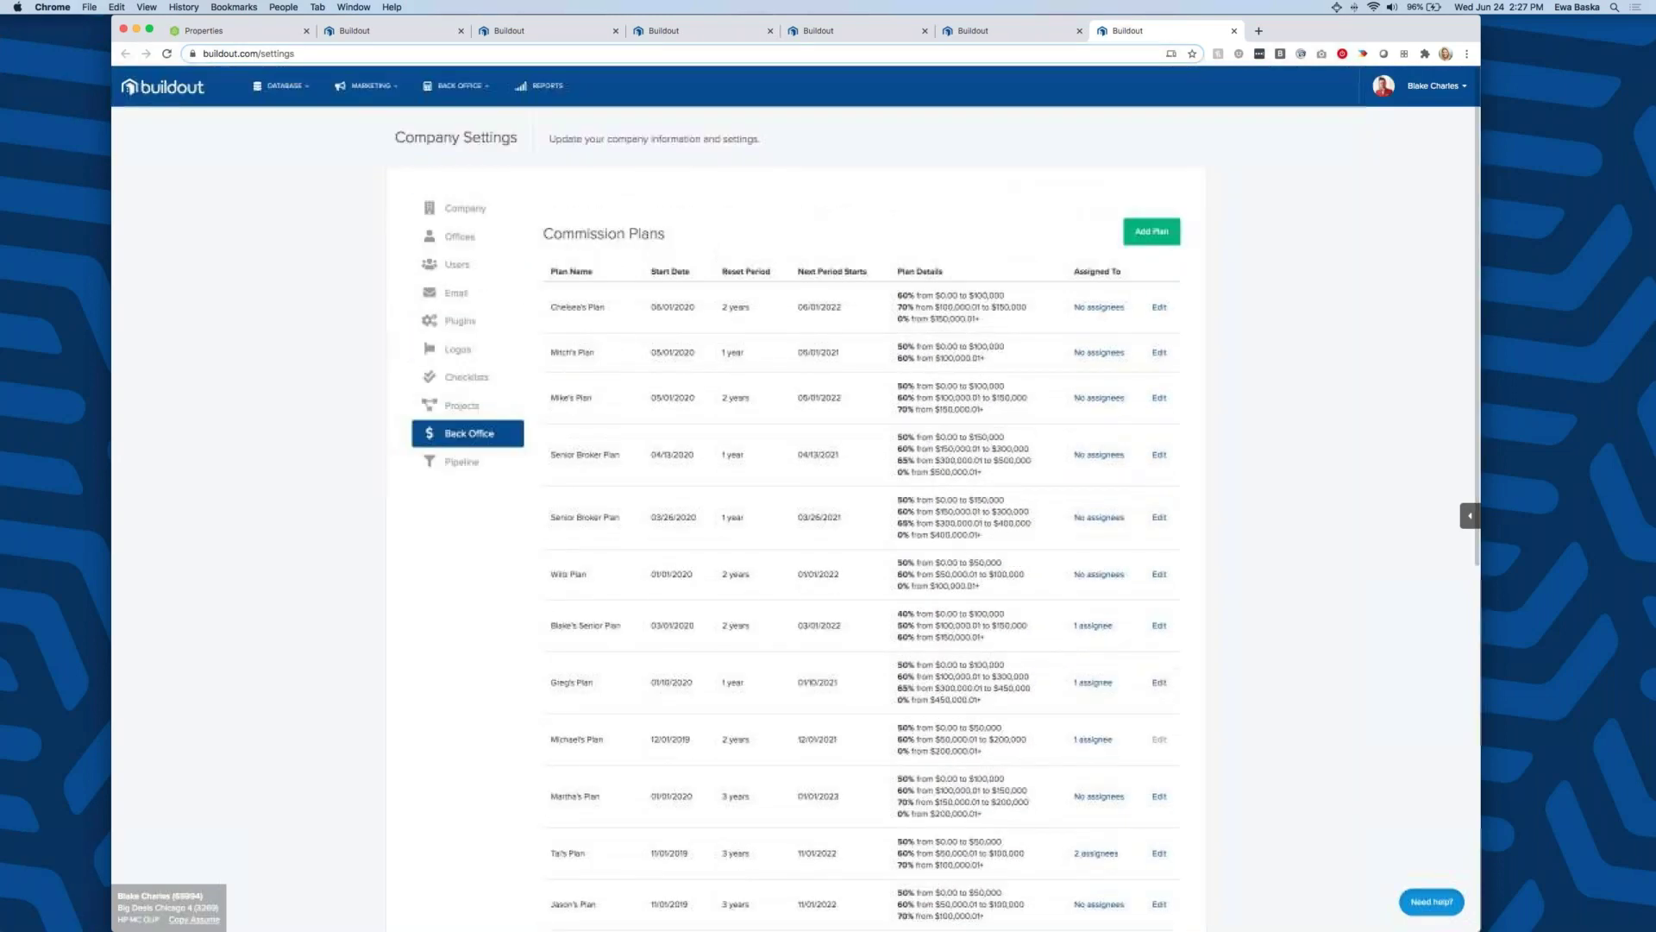
key(ctrl+shift+Tab)
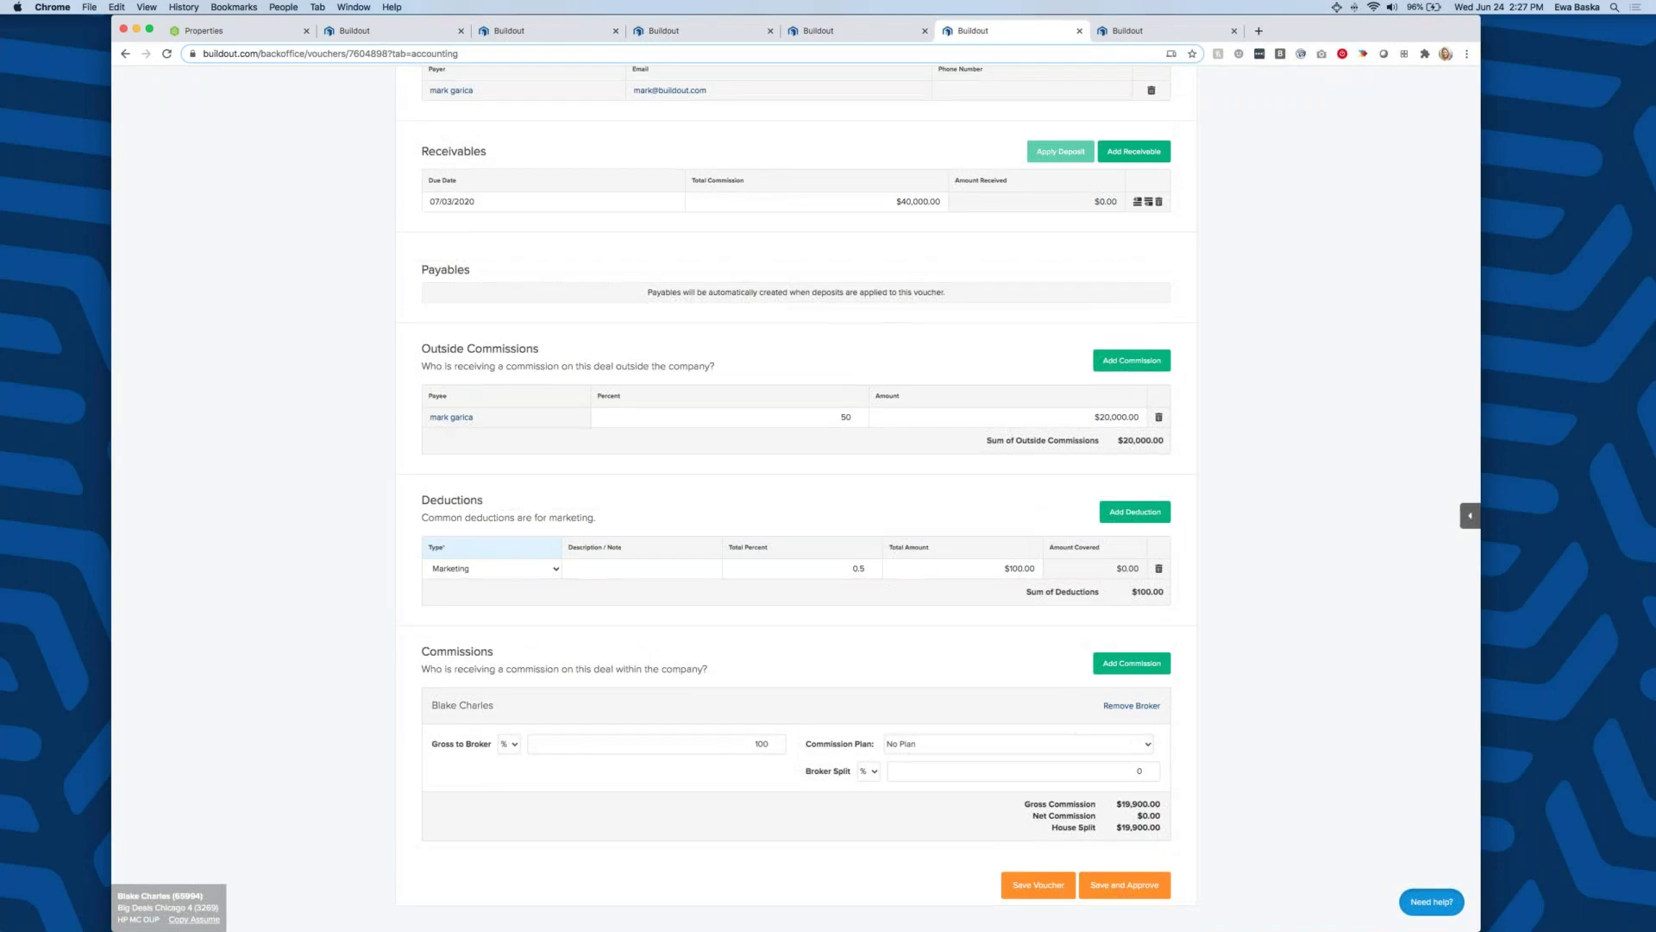
- Assign the internal broker's own standard commission plan, not the junior or senior one, and save and approve the voucher
click(1121, 744)
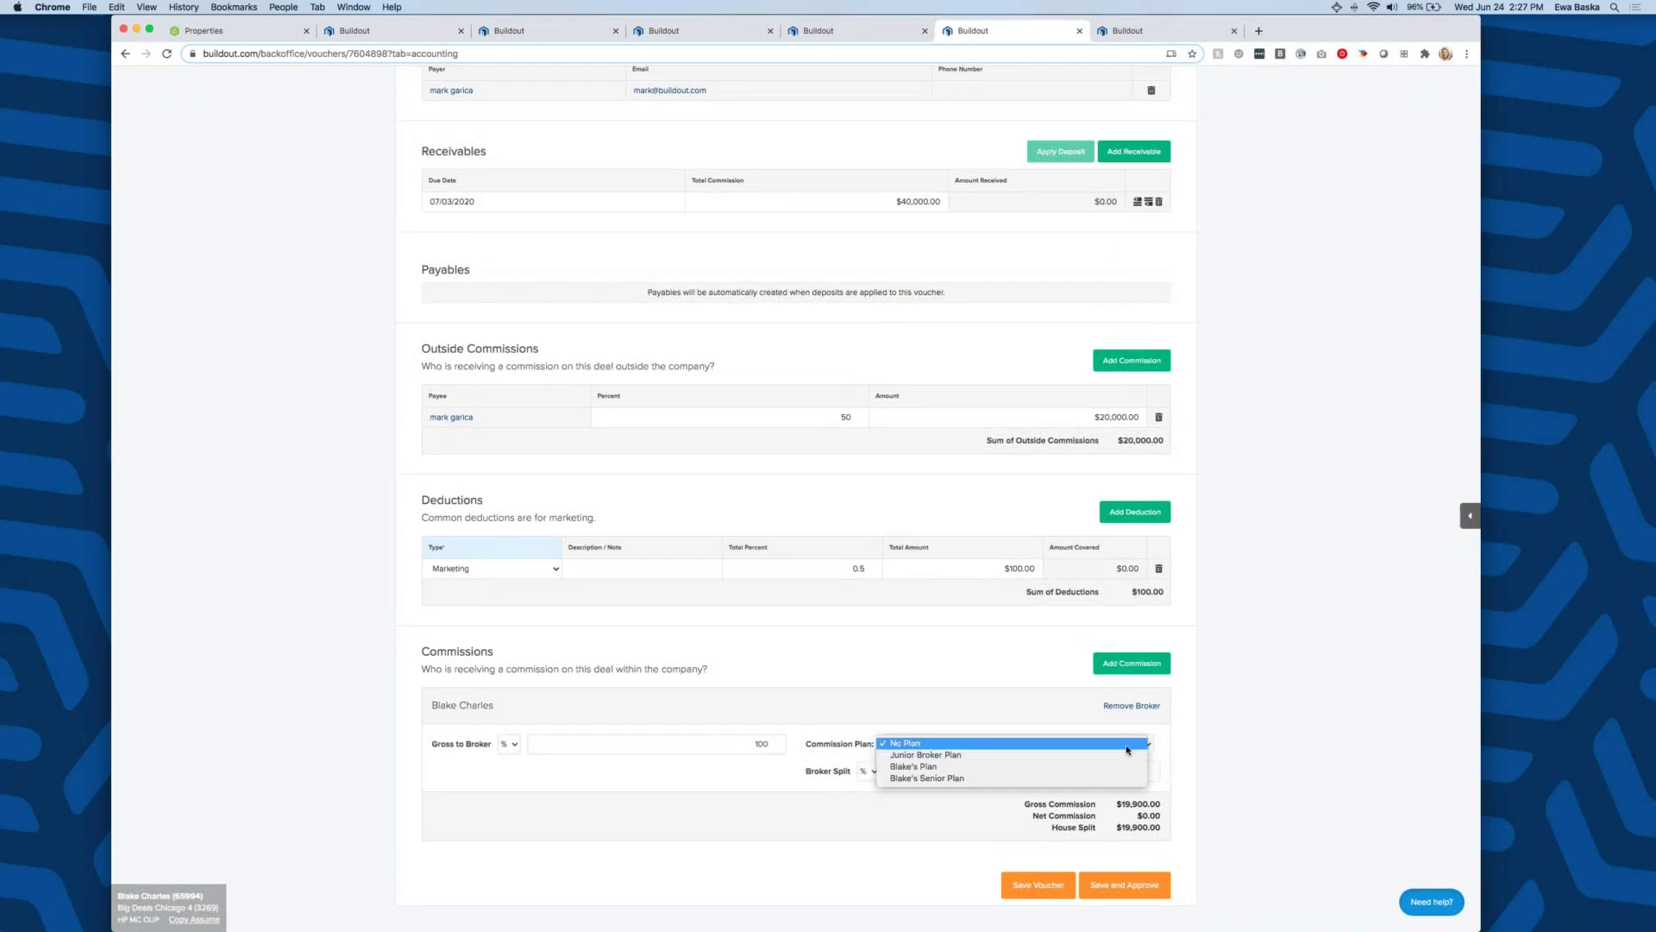
click(931, 754)
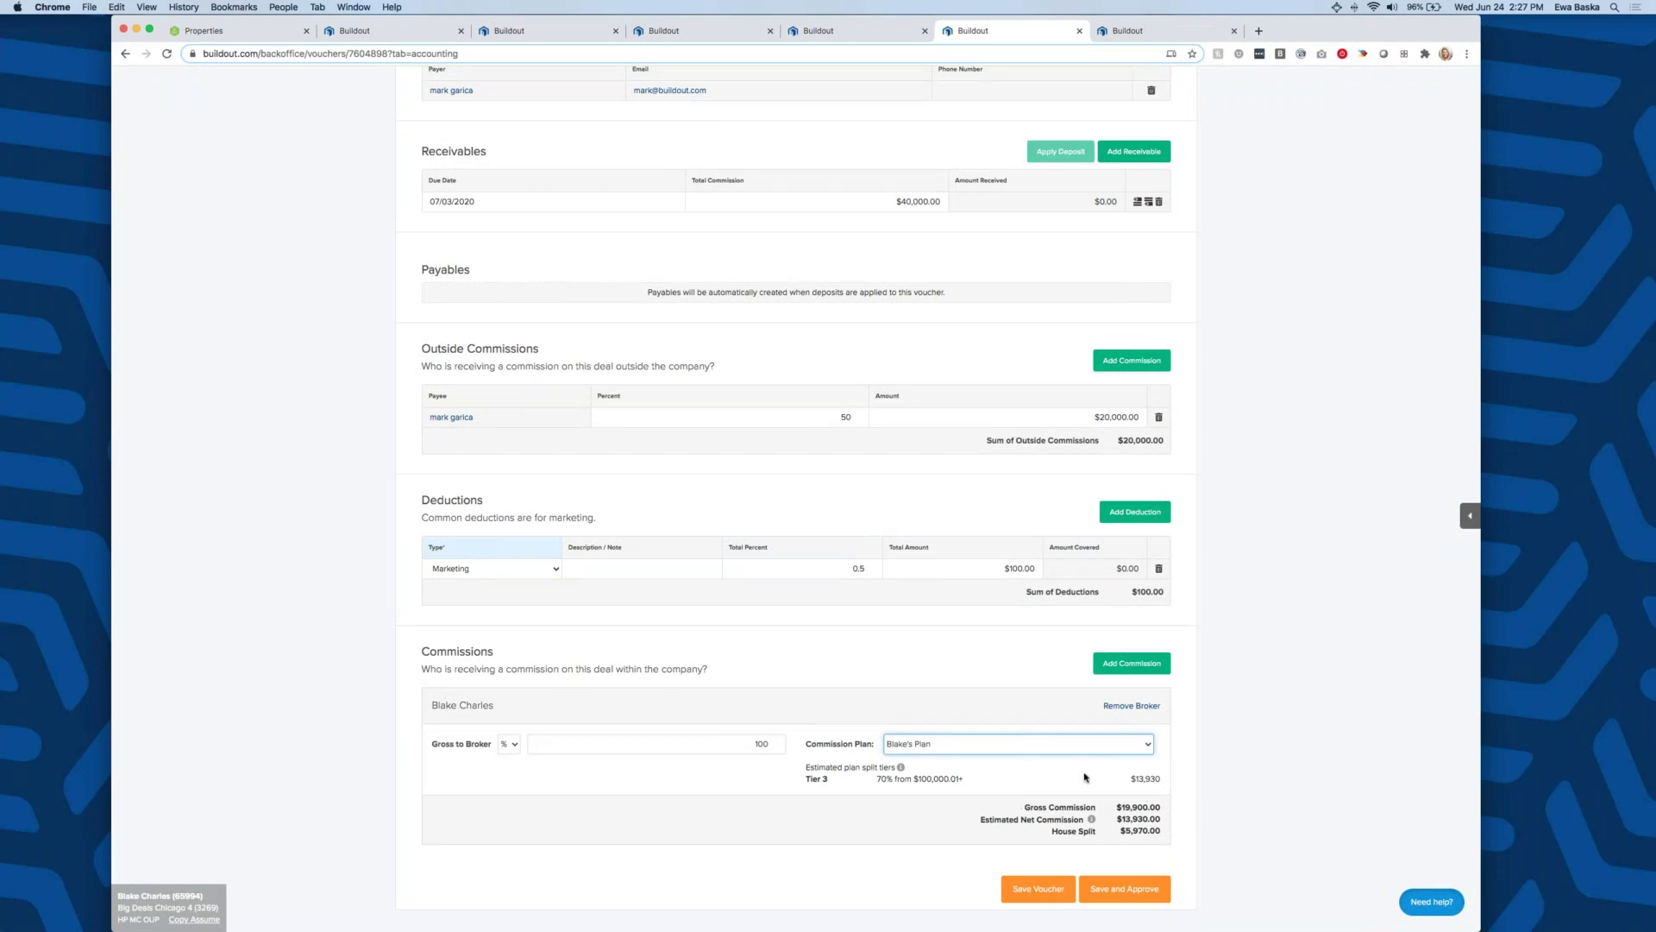
scroll(1085, 777, down, 1)
click(1038, 887)
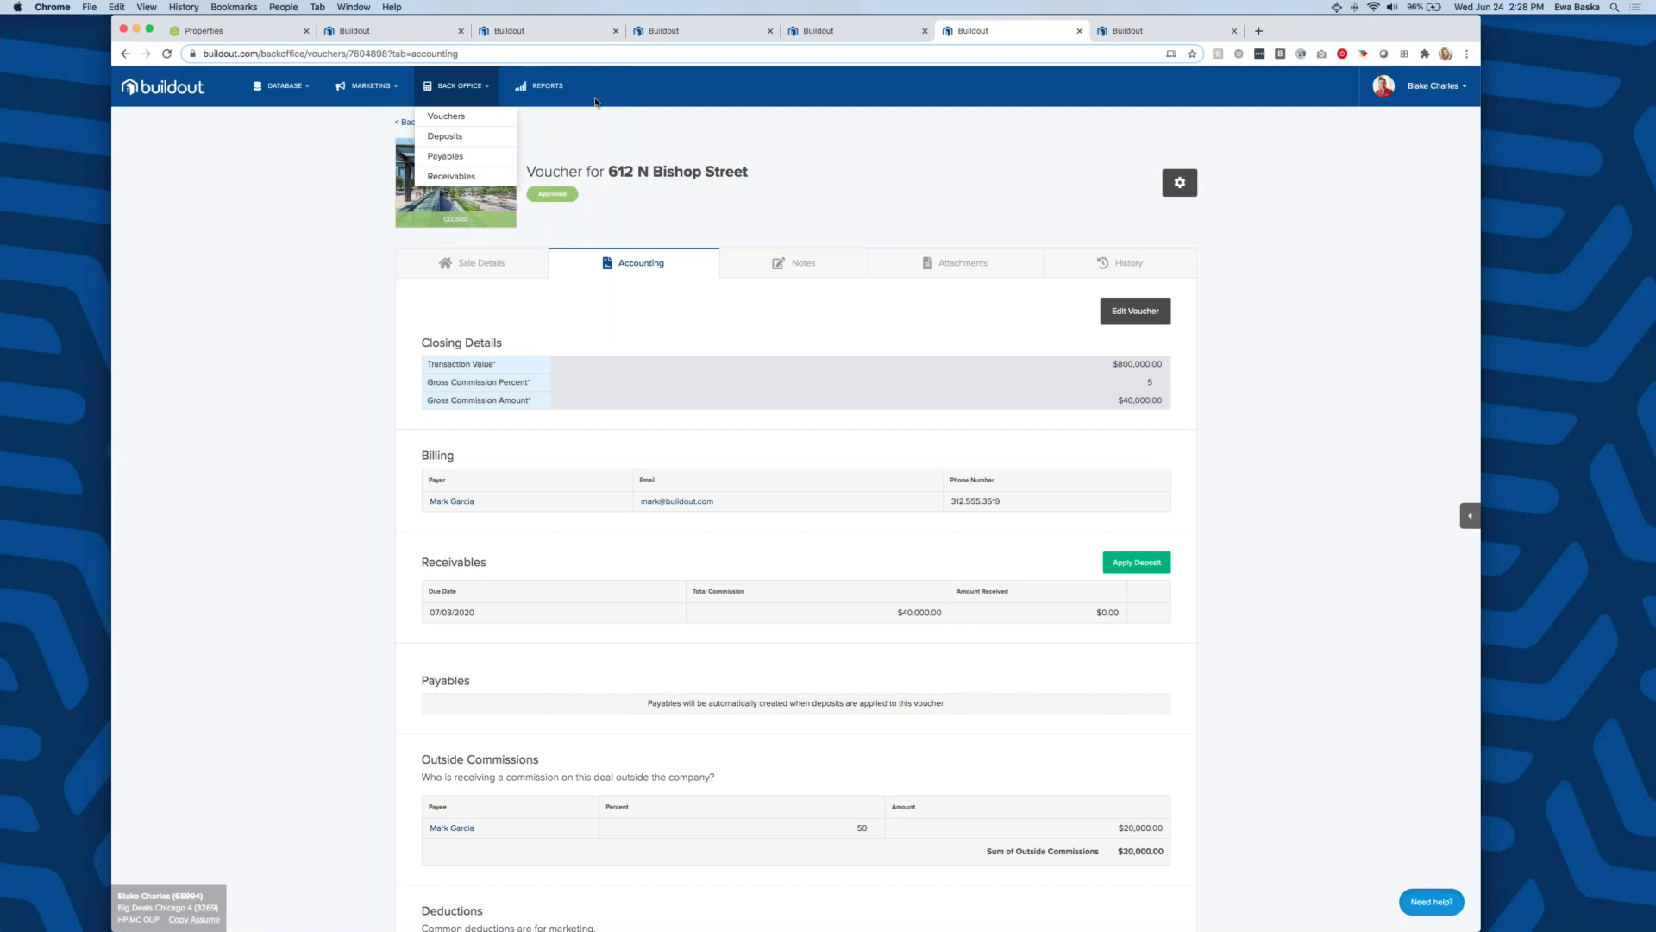
- Open a new Back Office deposit, browse the approved vouchers using the payer's first name, and leave the form without saving
click(438, 135)
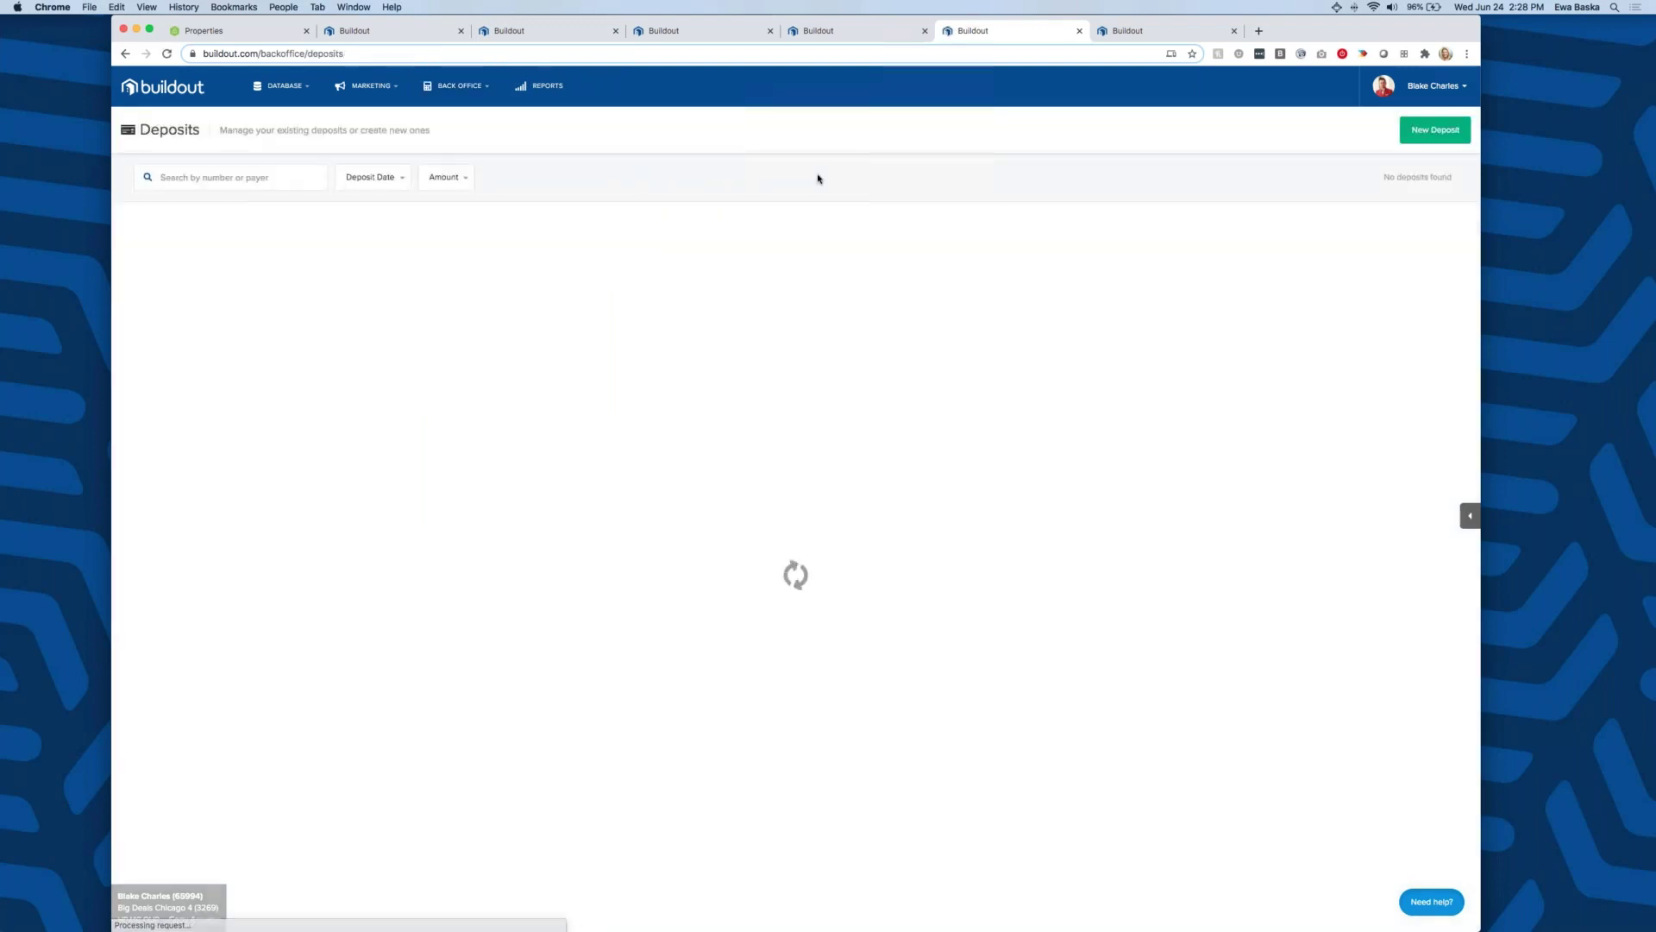
click(1435, 130)
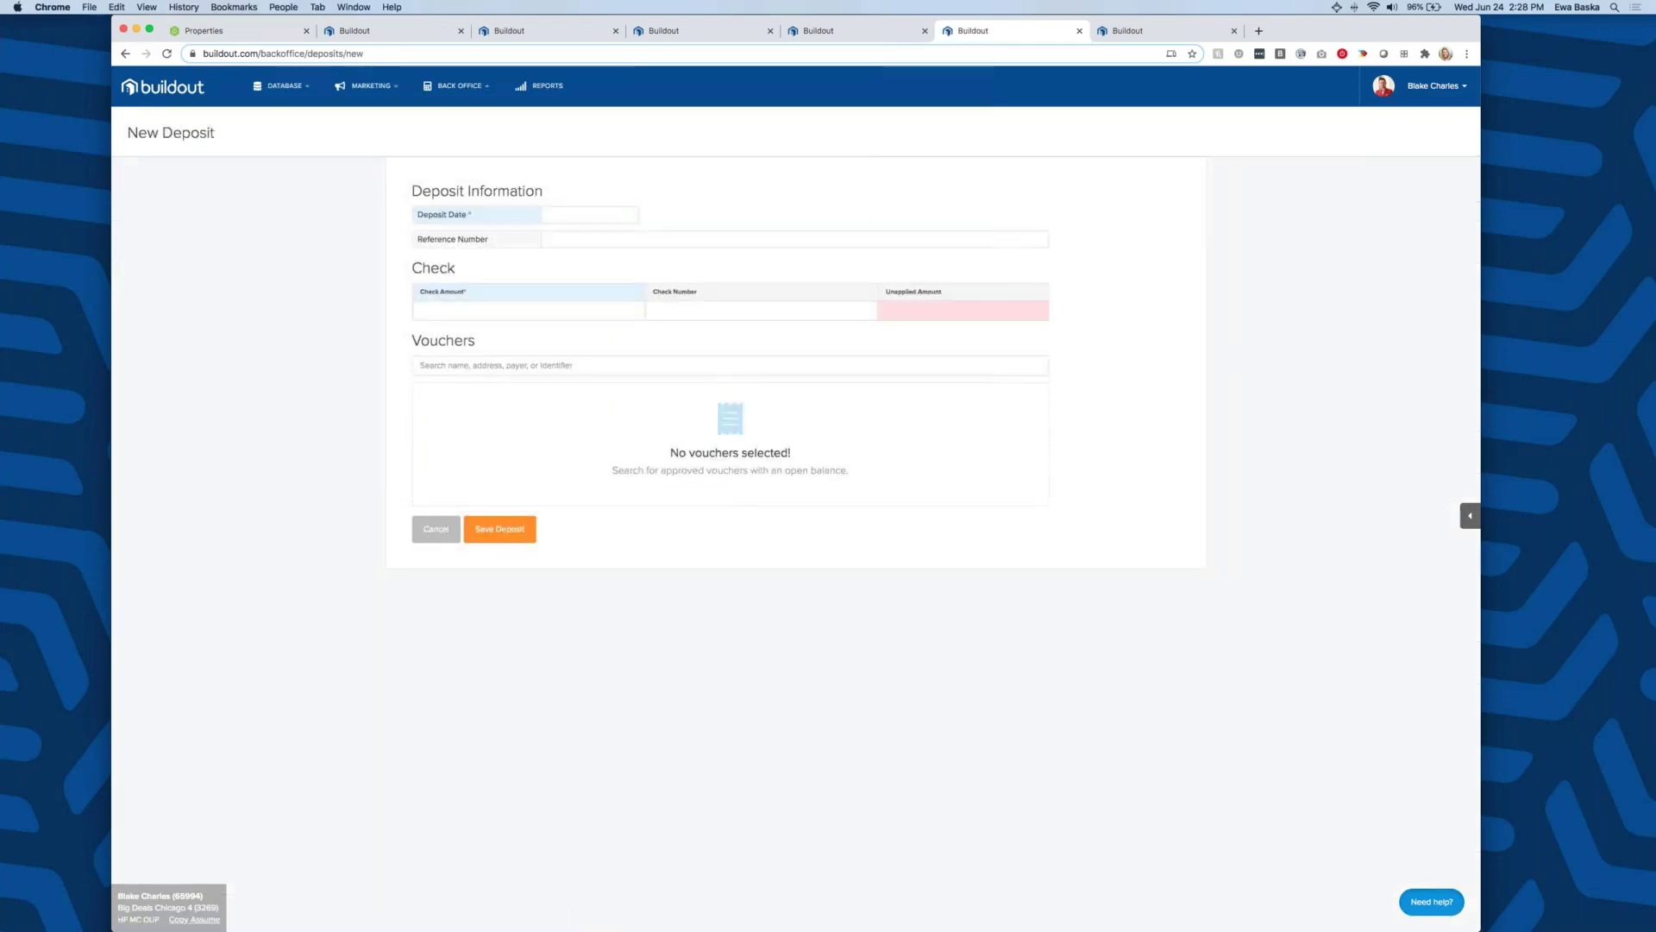
click(660, 357)
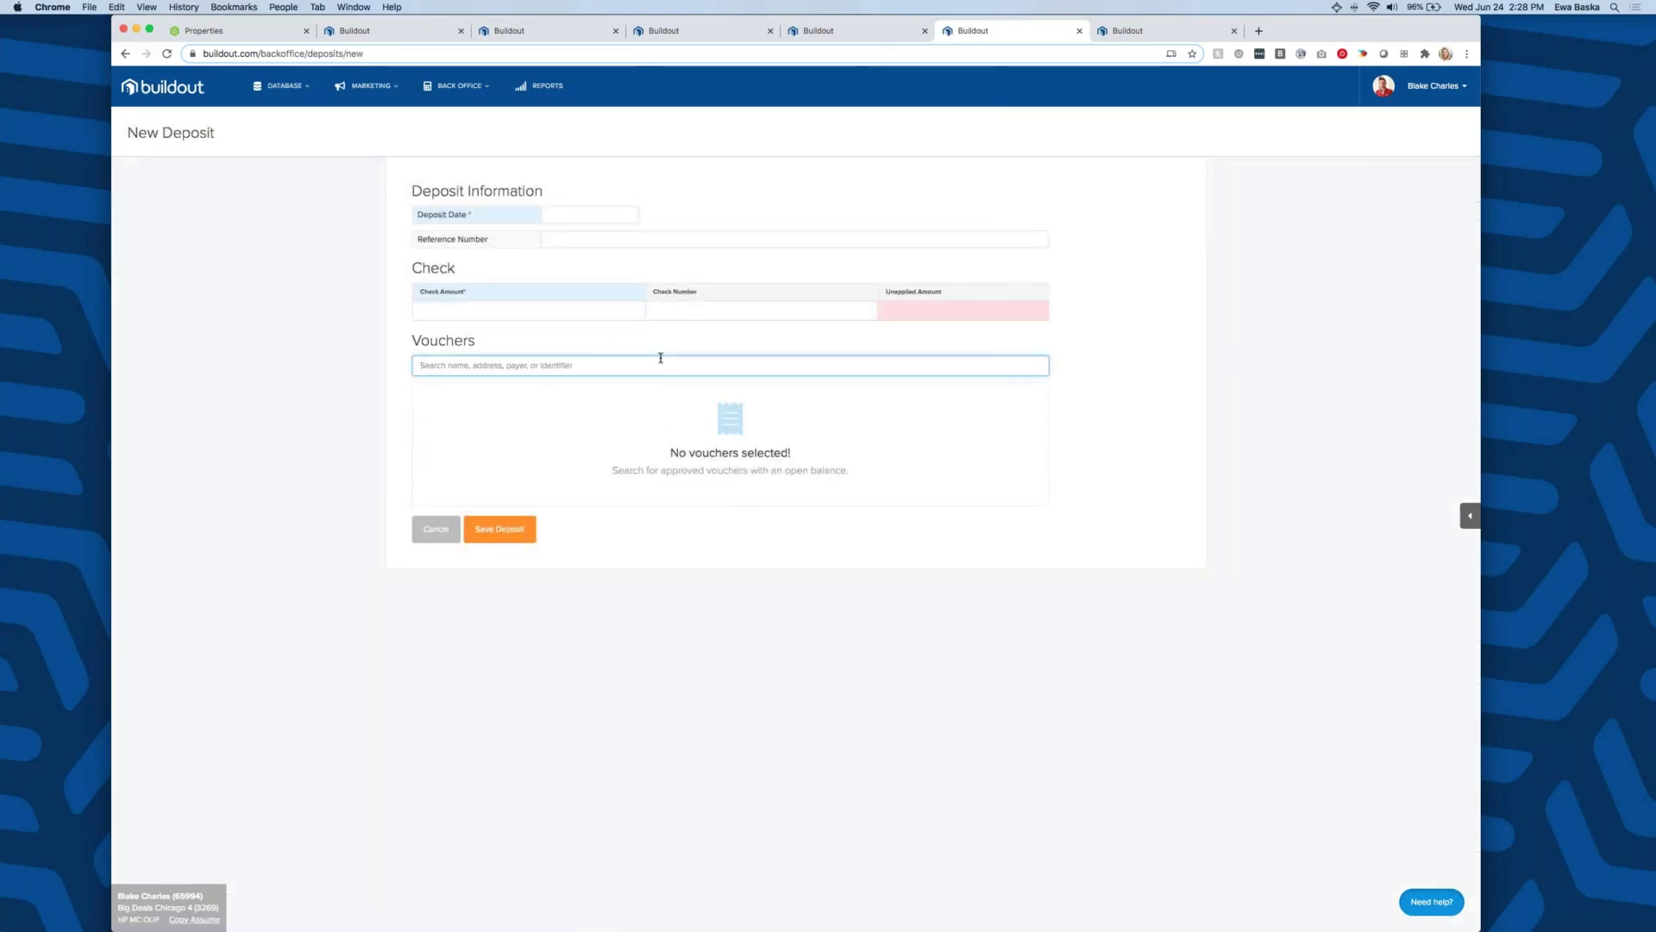
text(mark)
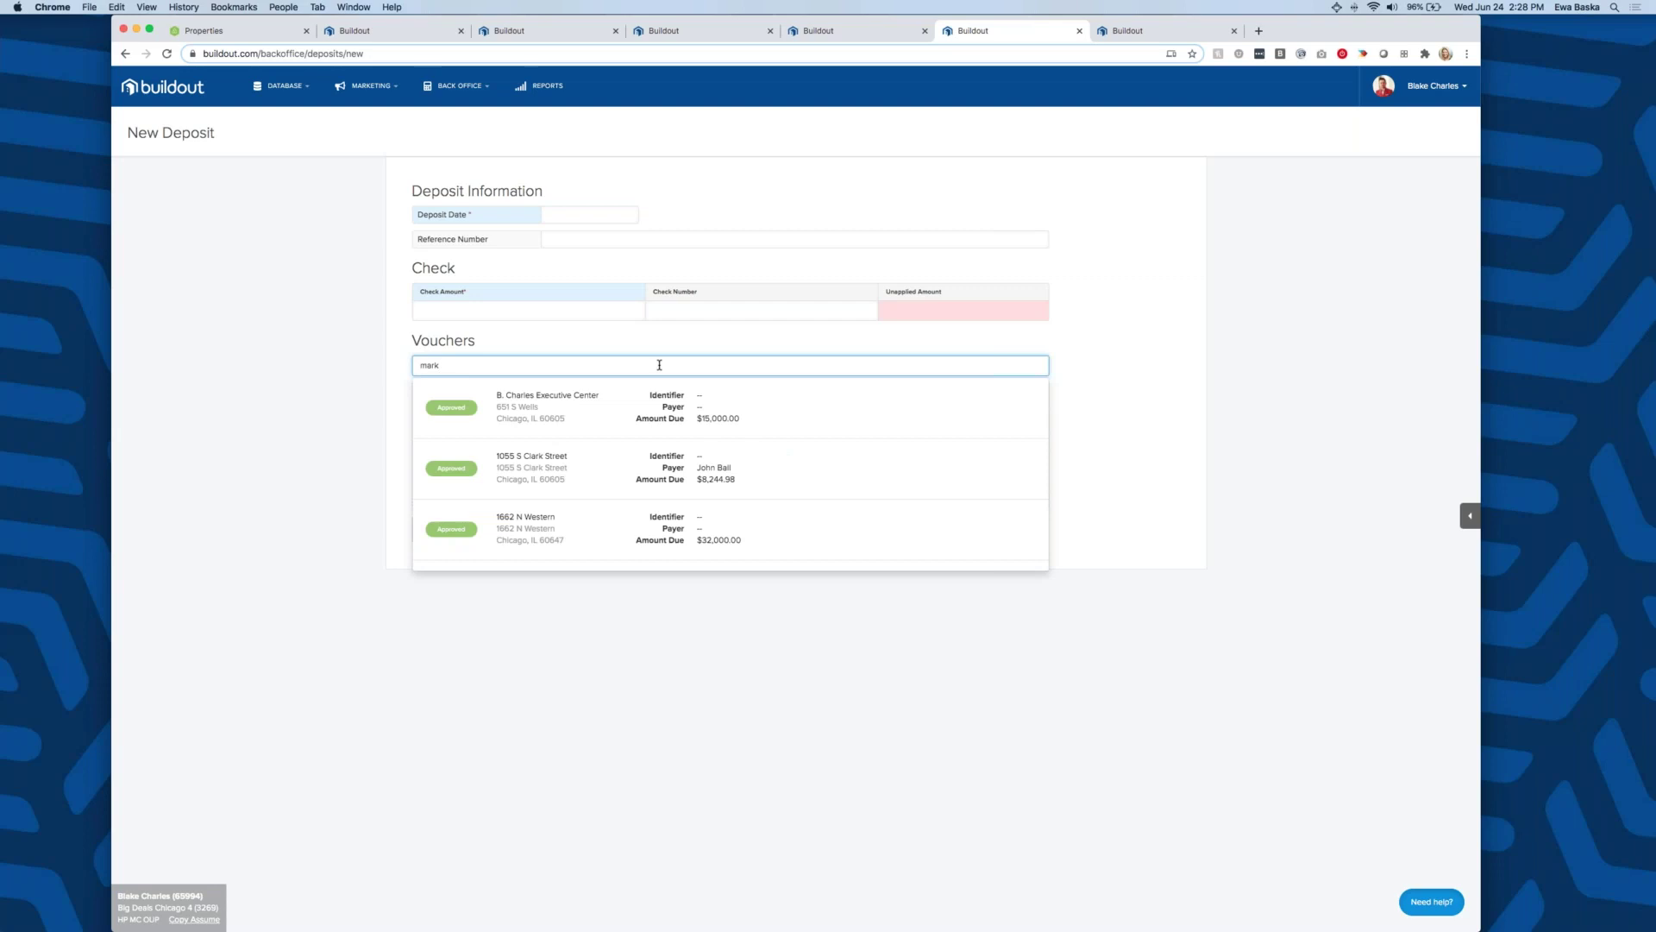
scroll(674, 433, down, 5)
scroll(674, 433, down, 5)
scroll(674, 433, down, 4)
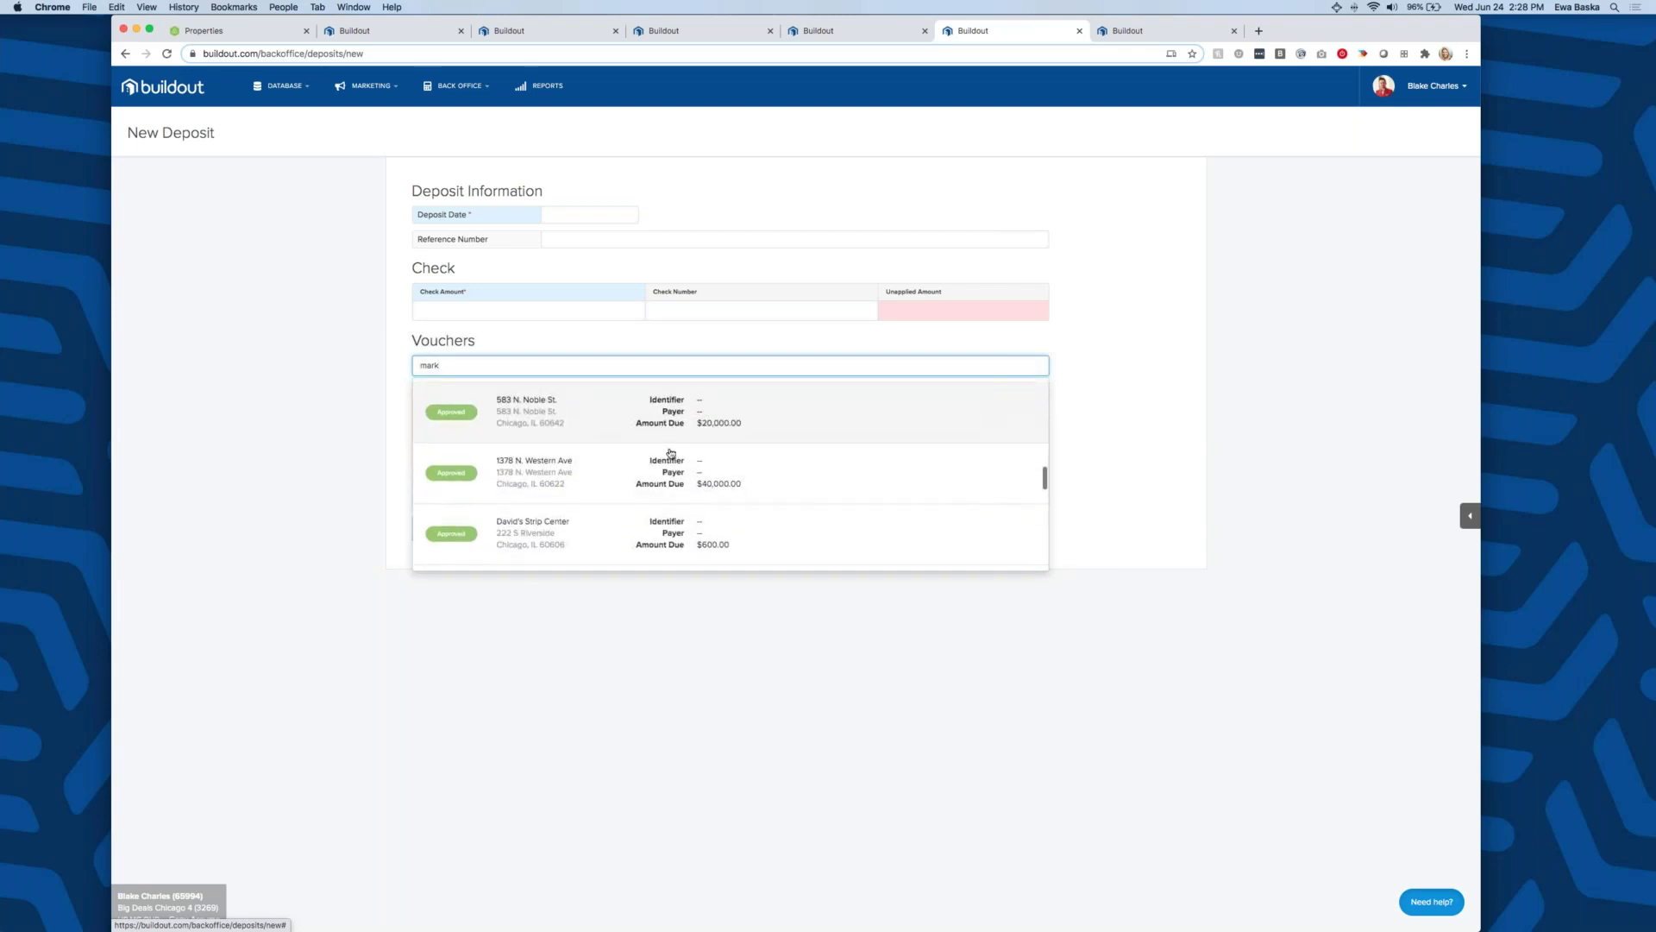
click(652, 327)
click(449, 532)
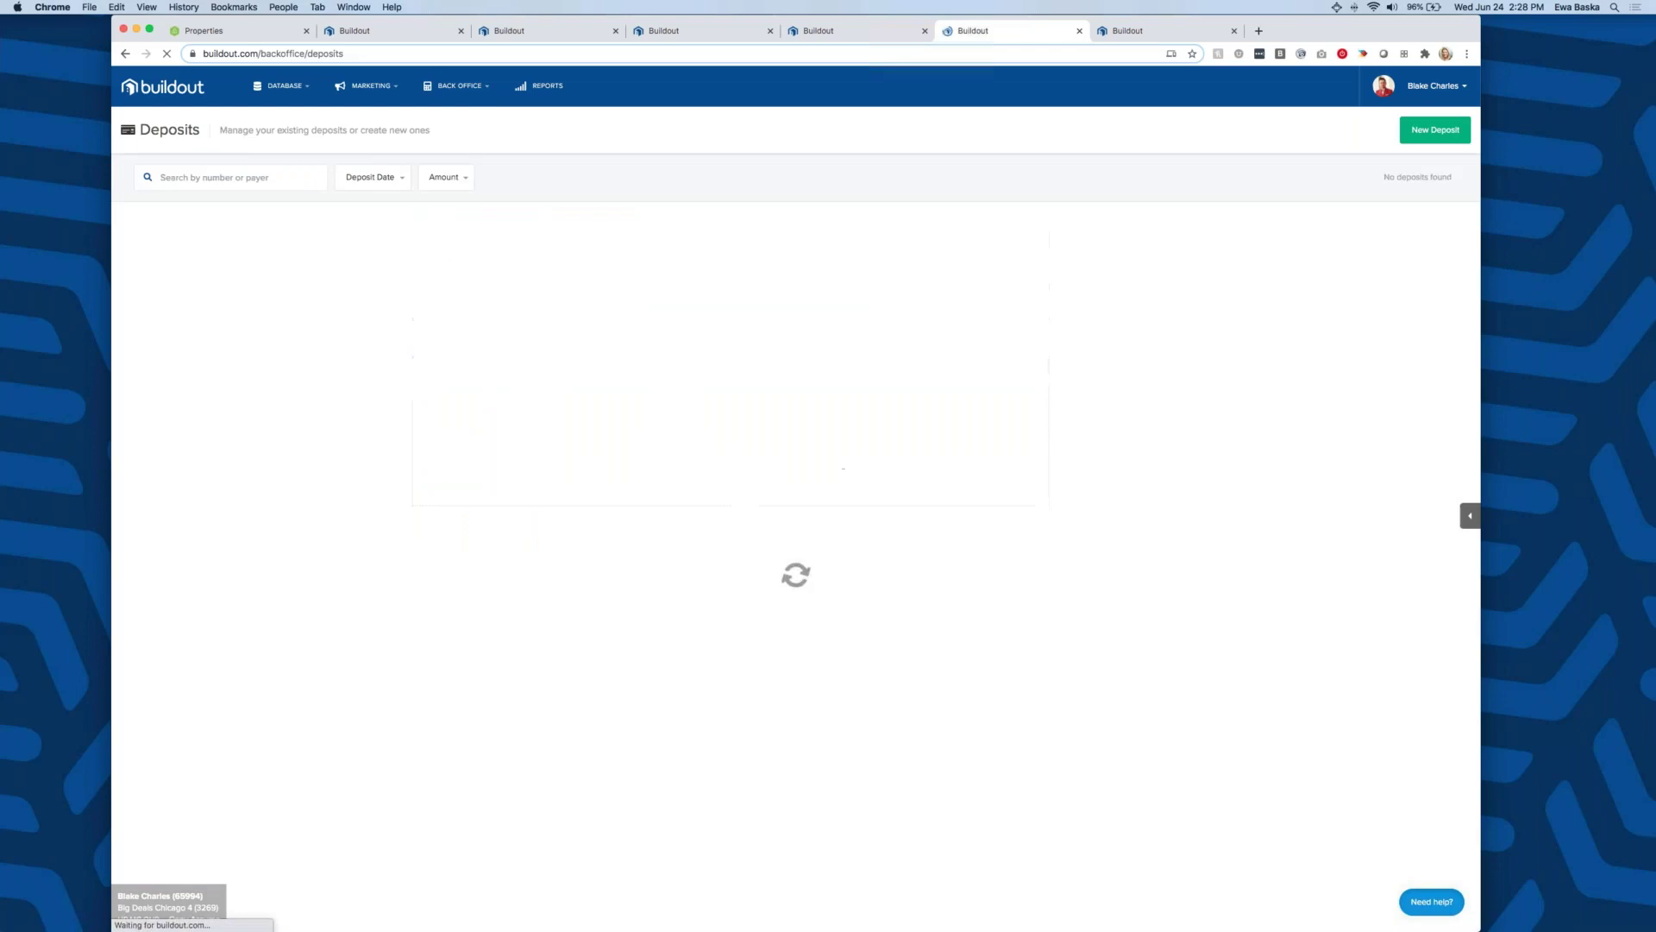
- Open the reports page and review the available report types without selecting one
click(548, 93)
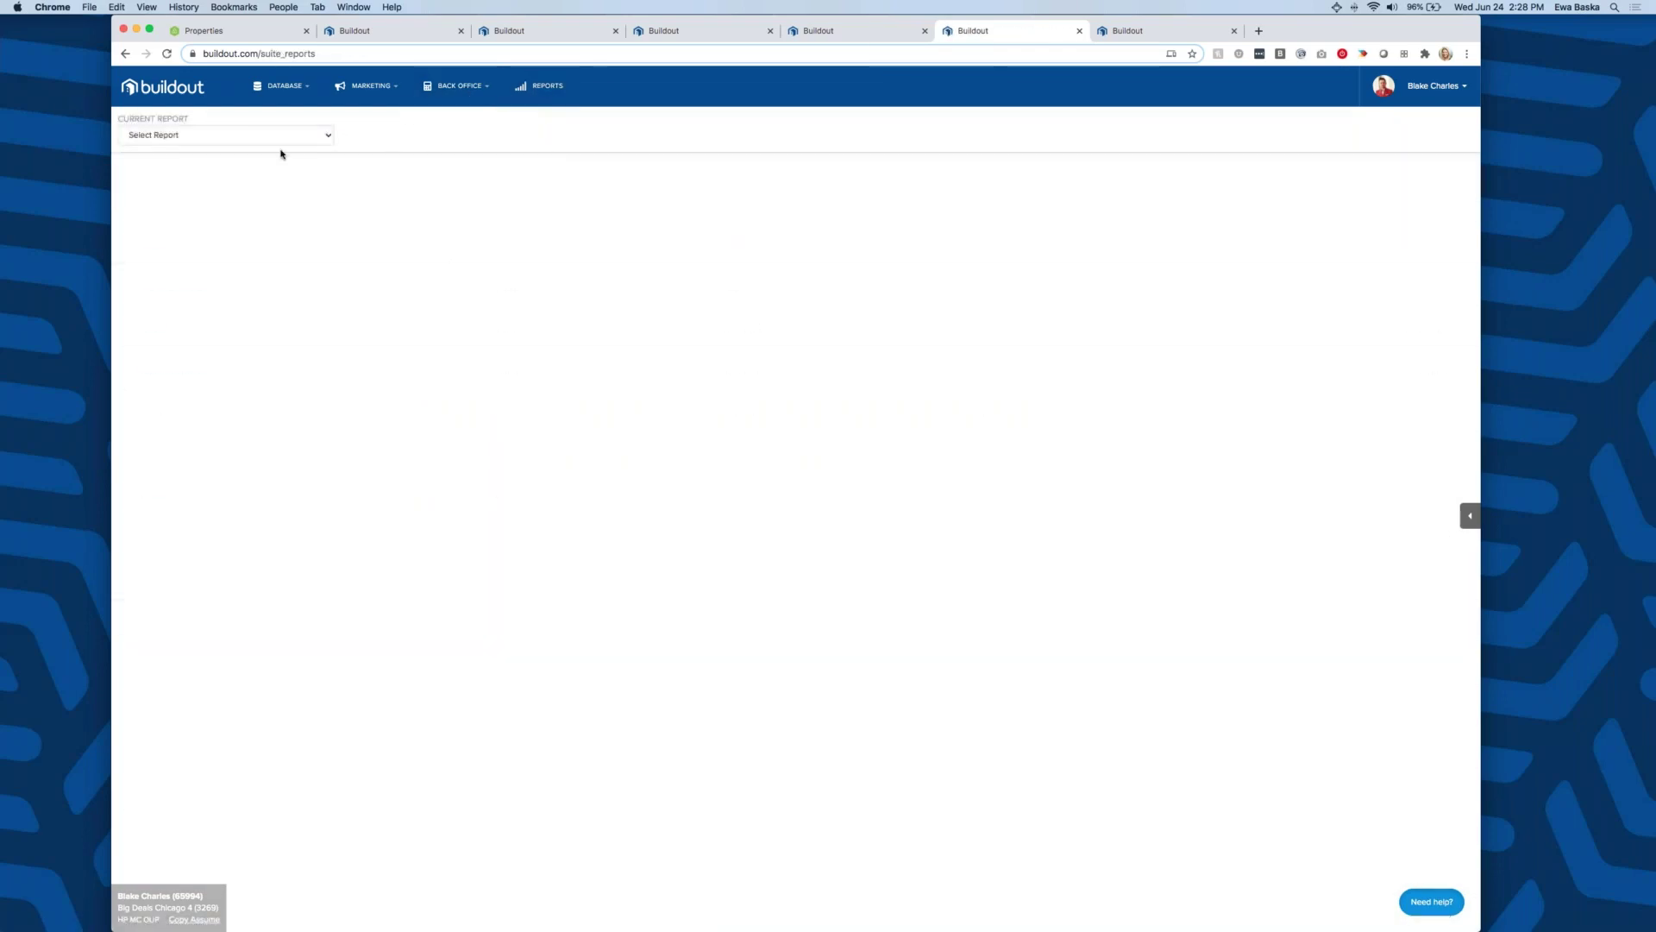
click(280, 136)
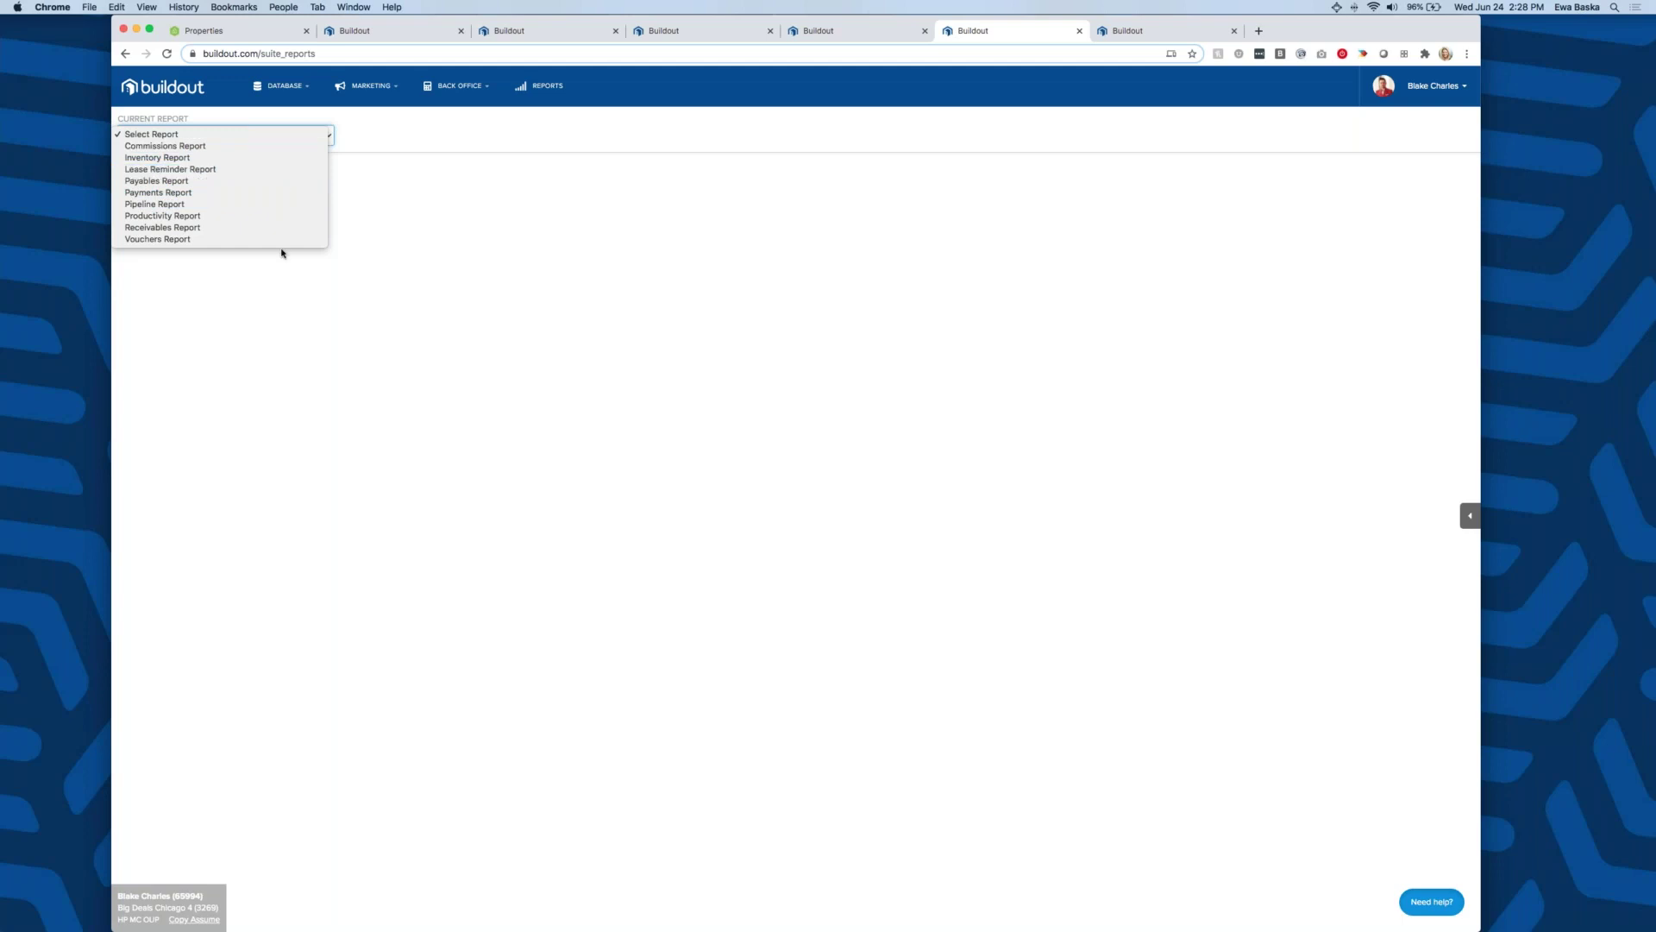
click(421, 151)
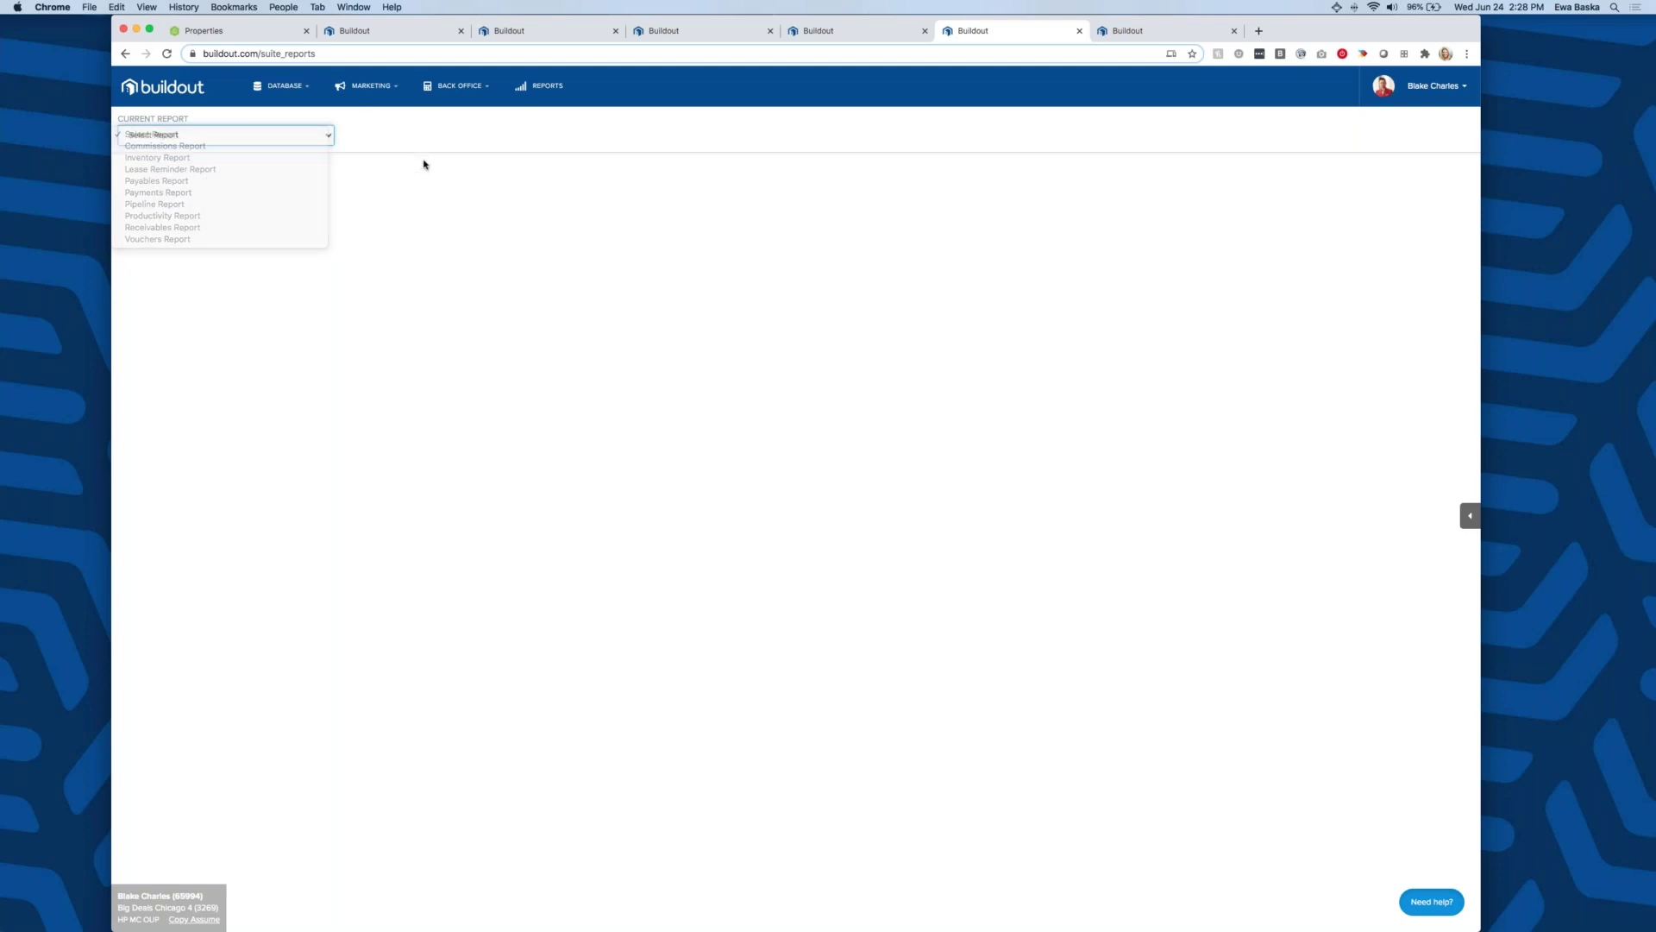
- Open the Properties database and expand the large map cluster over the Chicago area
click(306, 117)
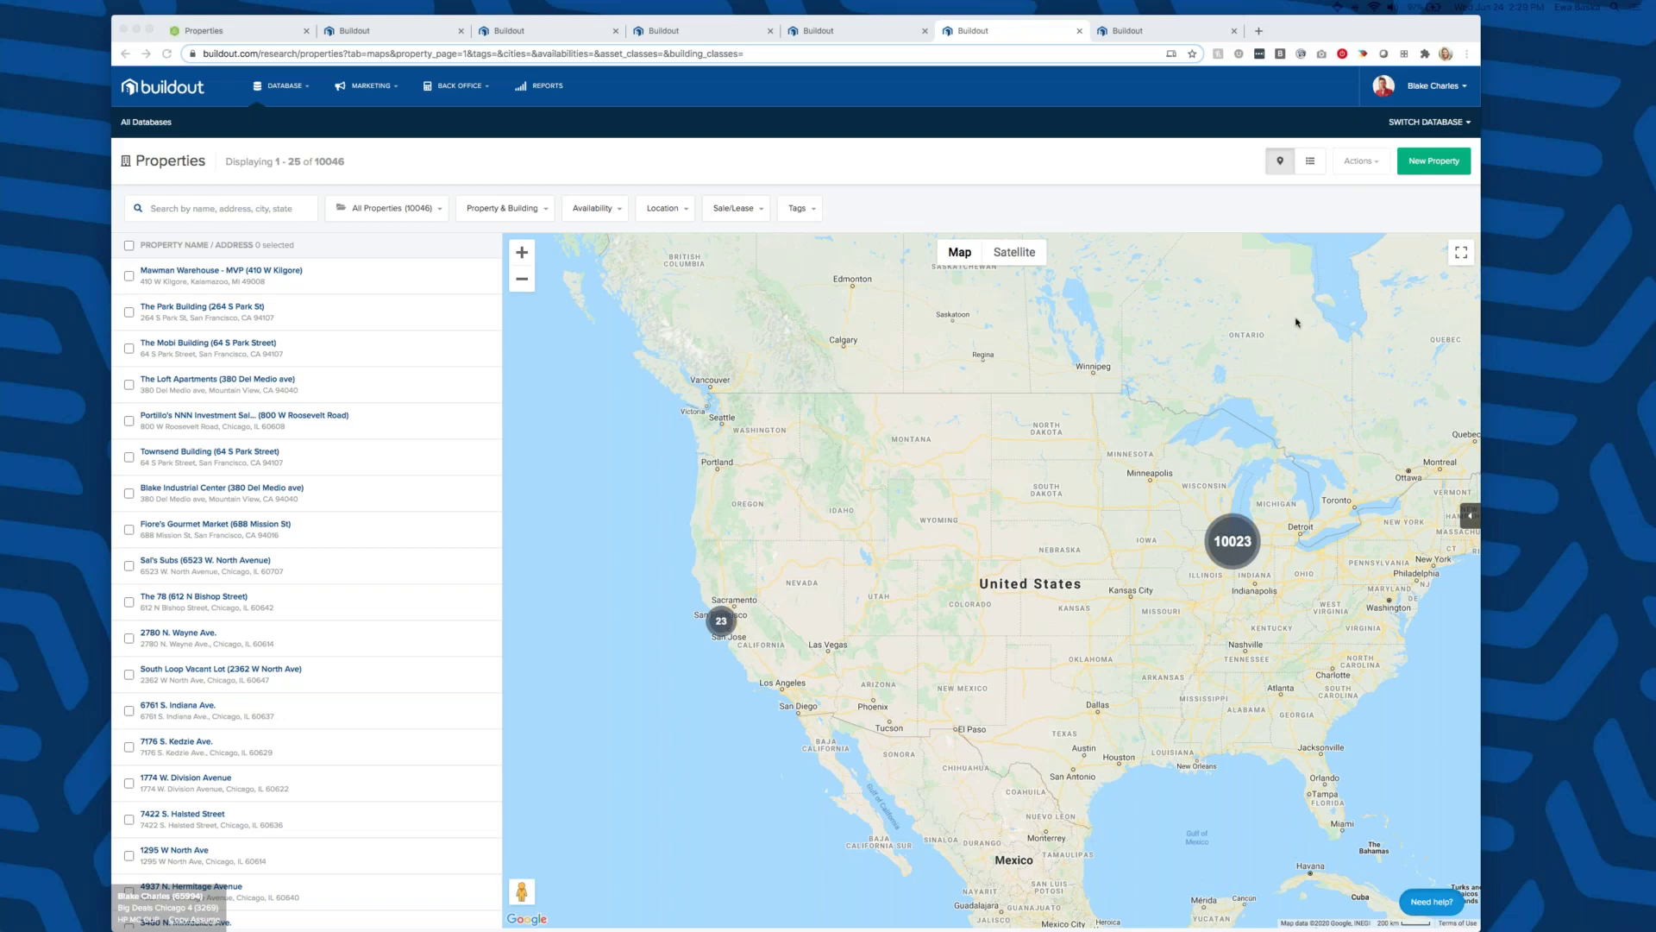
click(1232, 540)
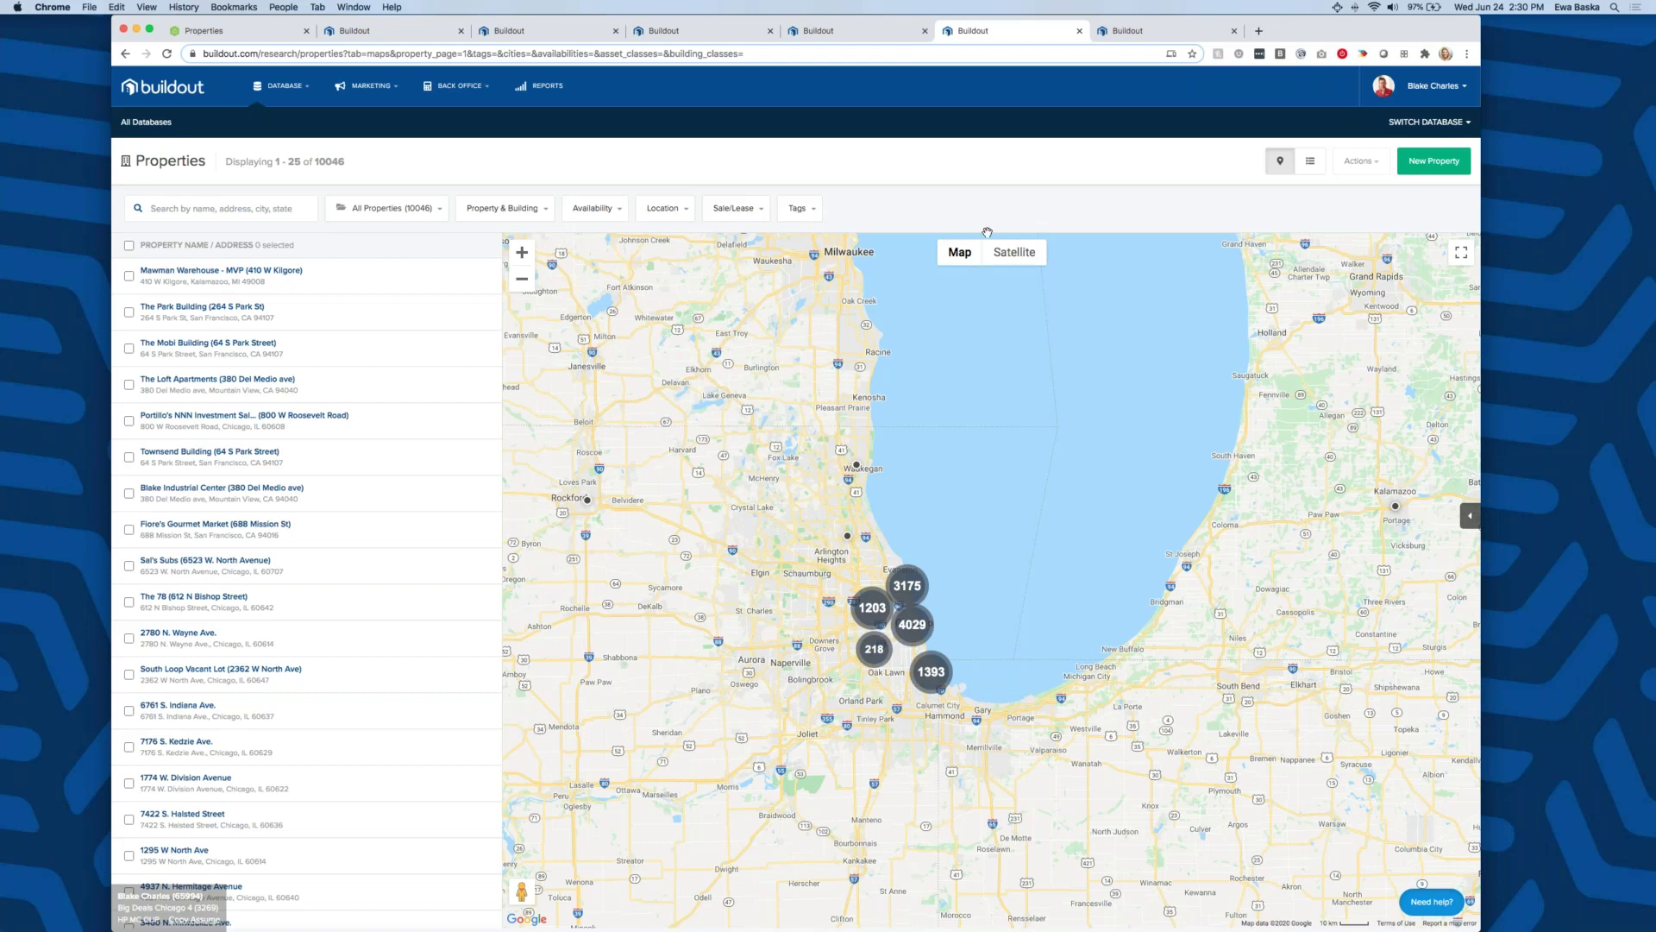
- View the Back Office payables list and the deposits list
click(466, 86)
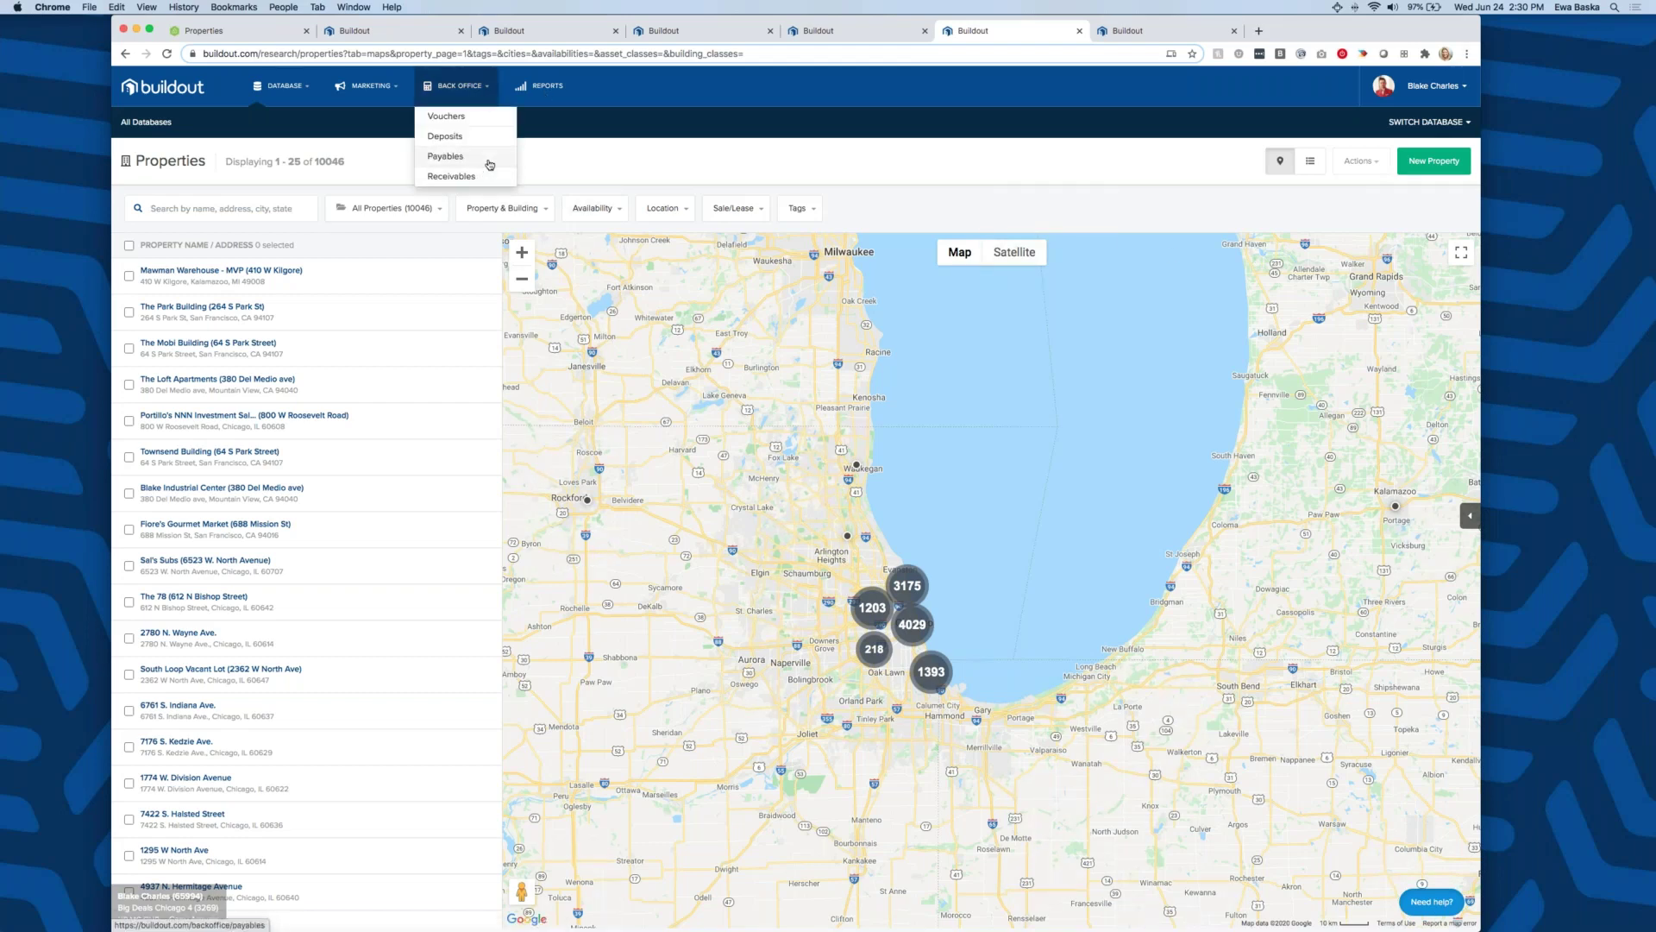
click(481, 161)
click(437, 89)
click(464, 139)
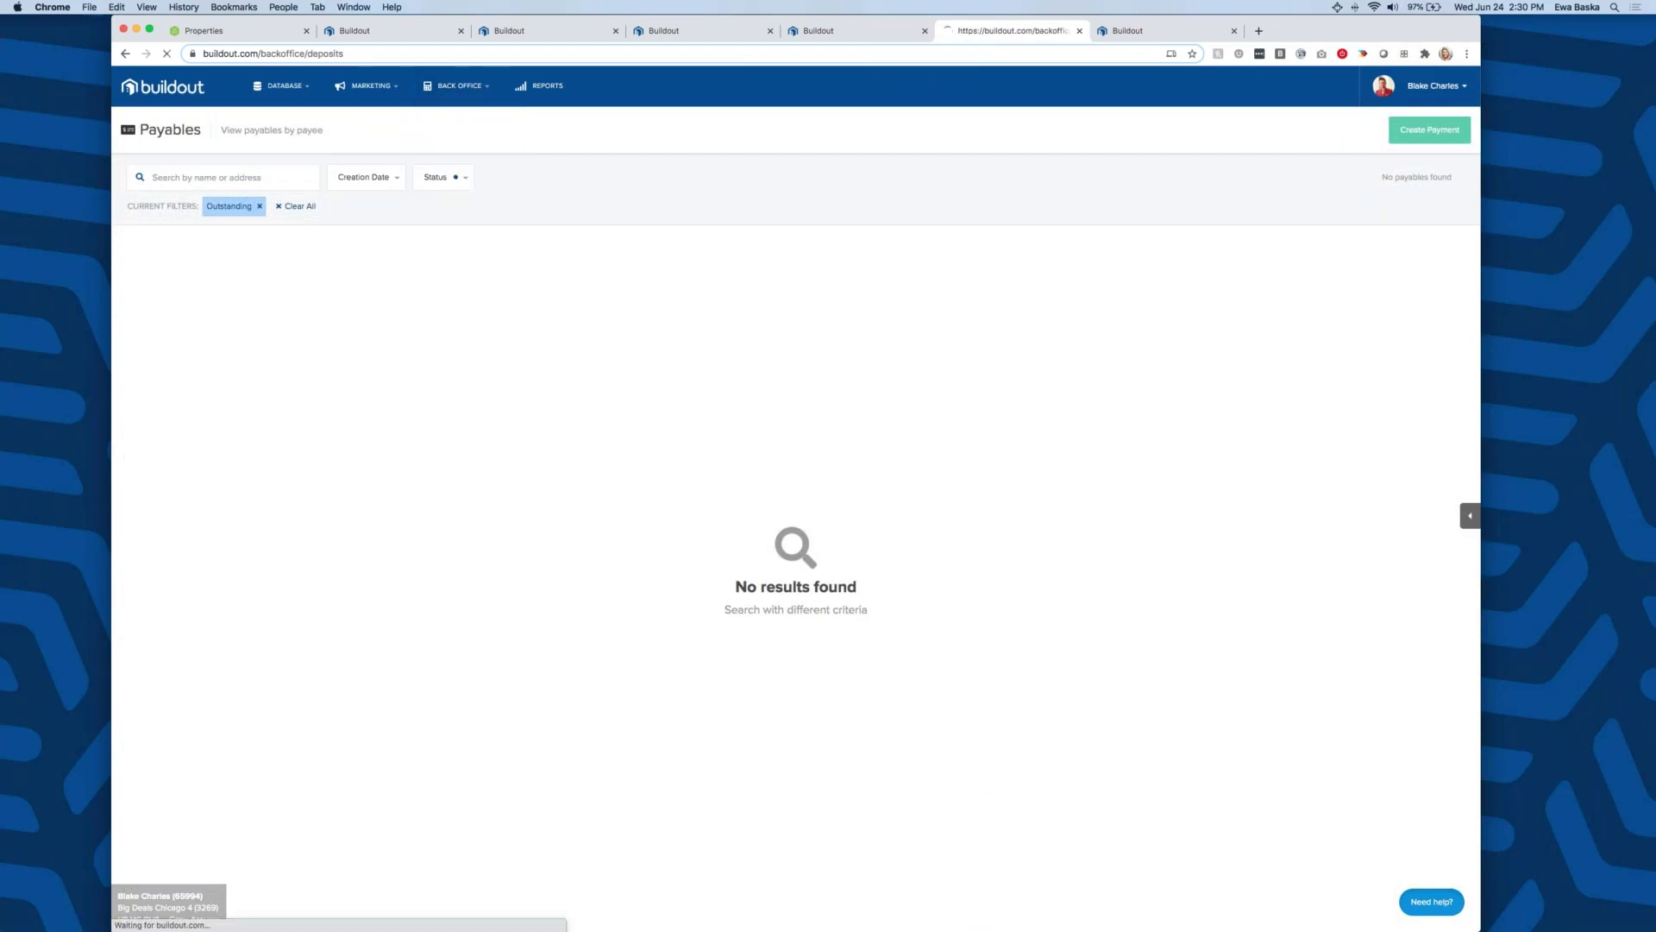
click(439, 100)
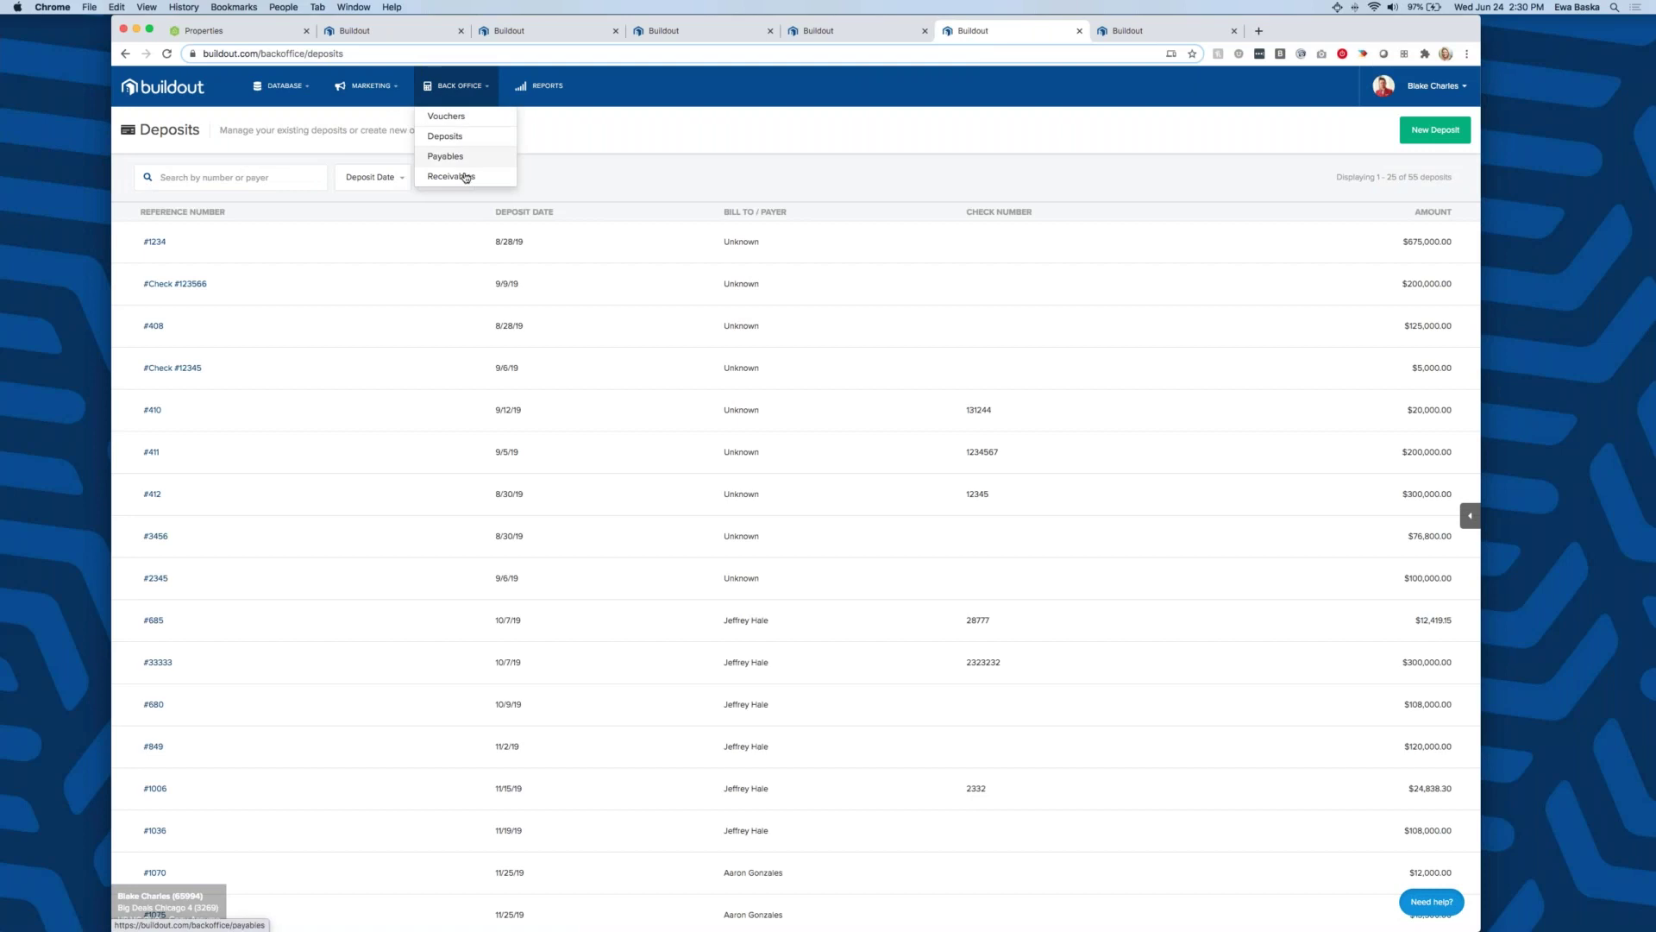
click(462, 178)
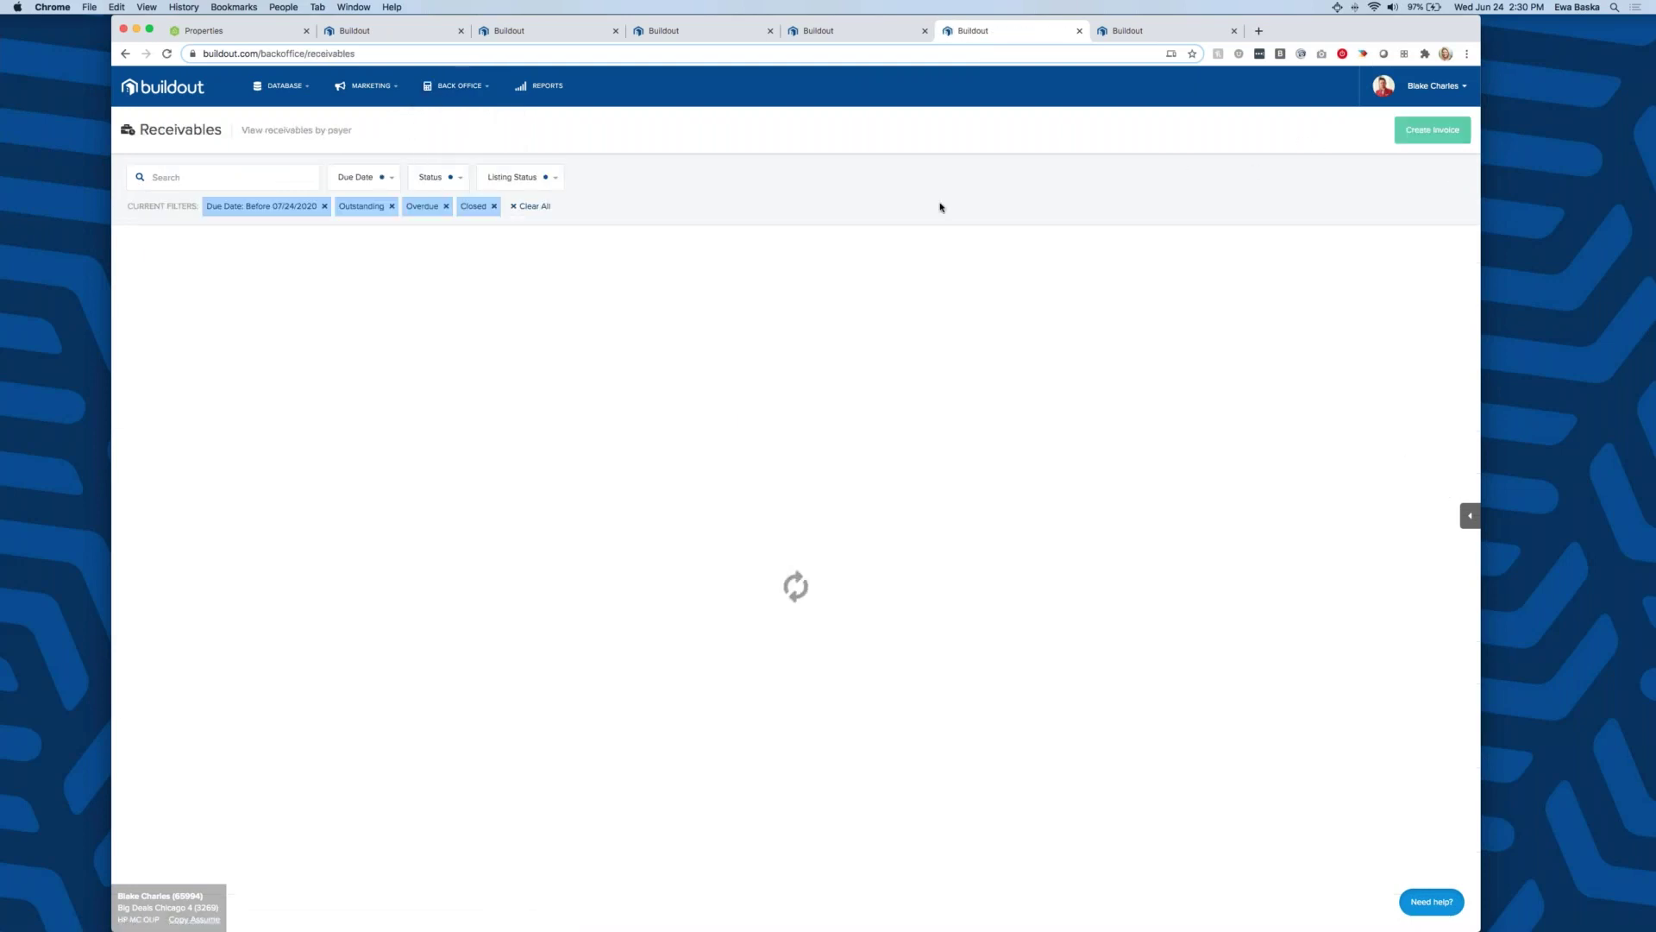
click(128, 260)
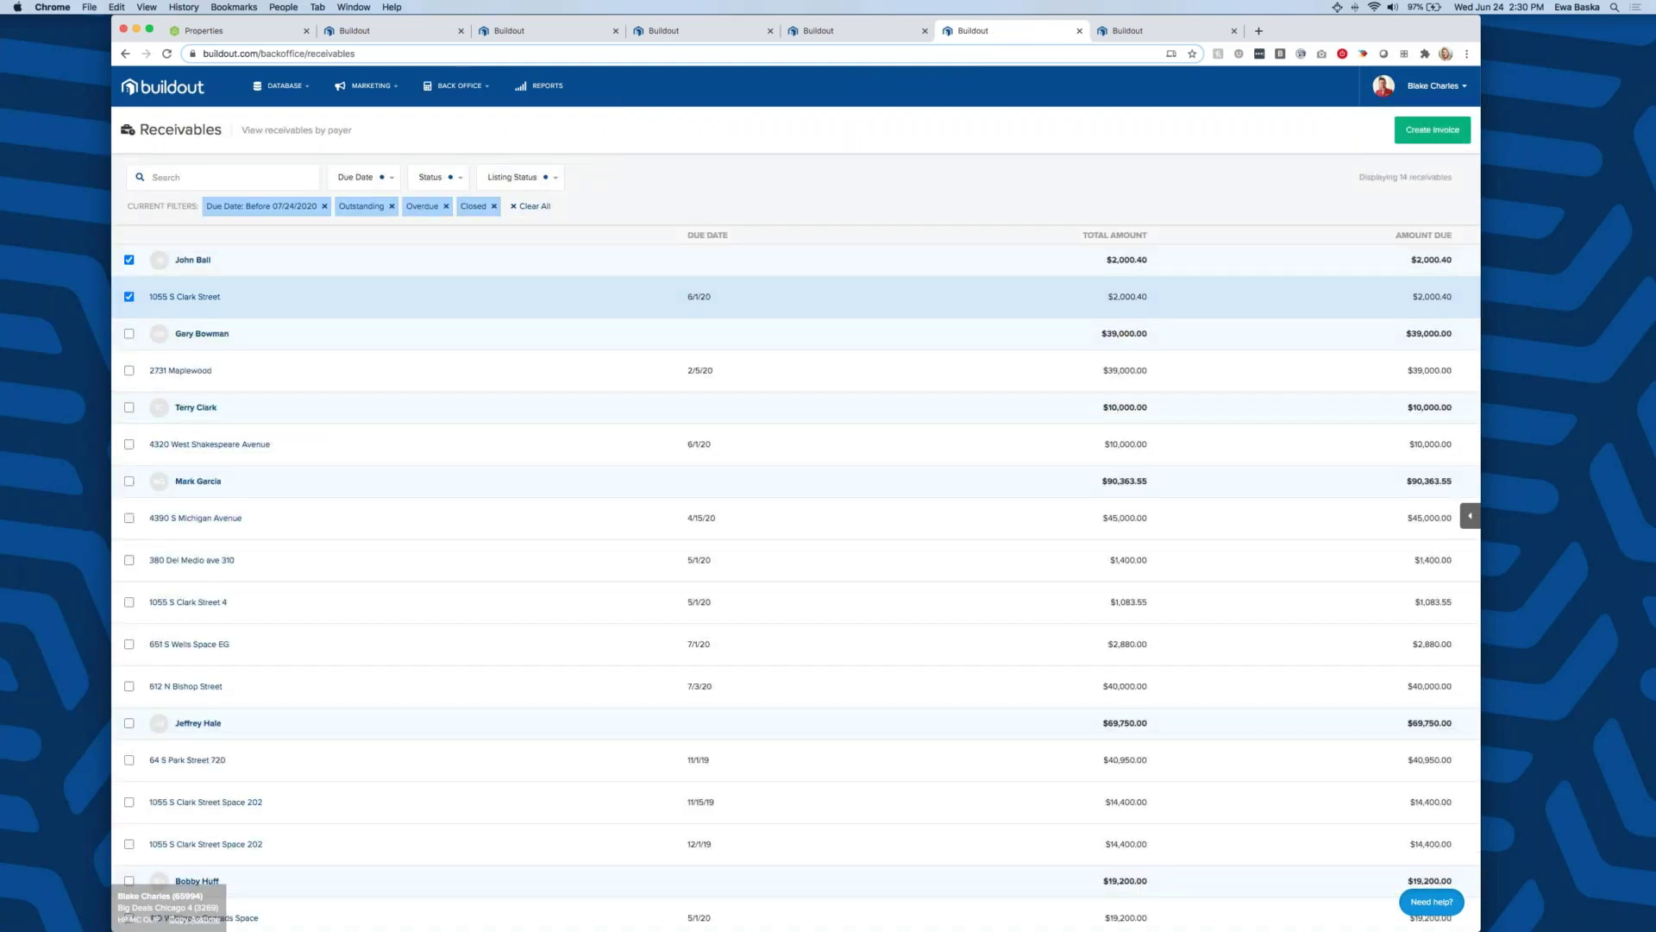
click(1435, 135)
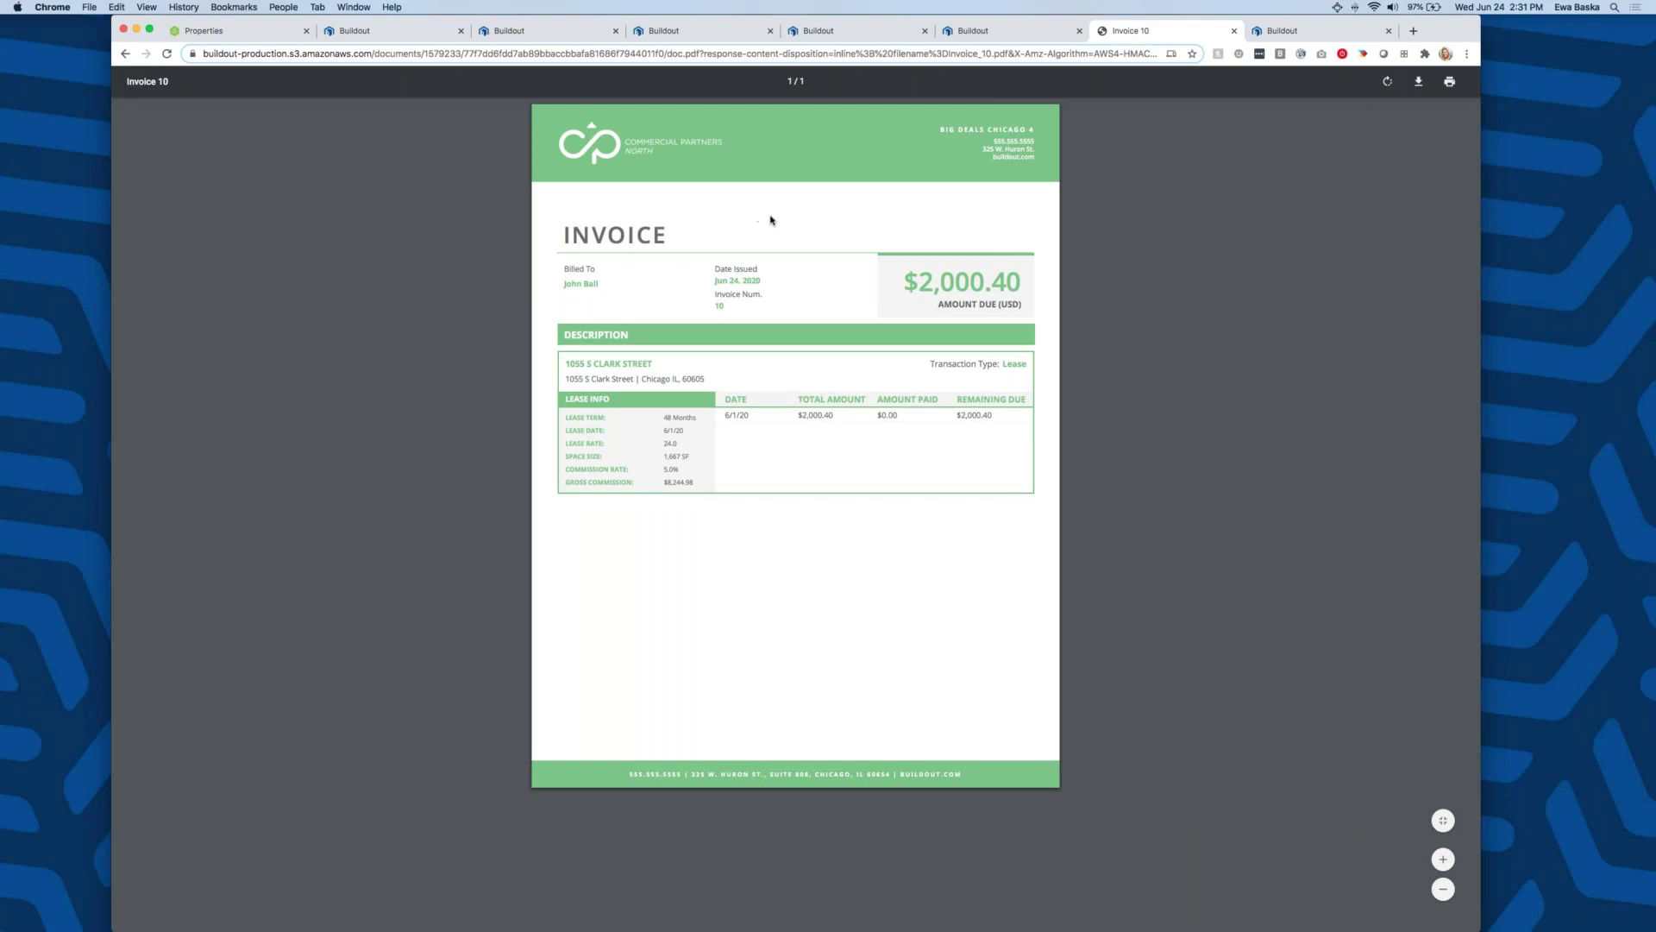
- Return from the invoice to the browser page with the Properties database map
click(556, 32)
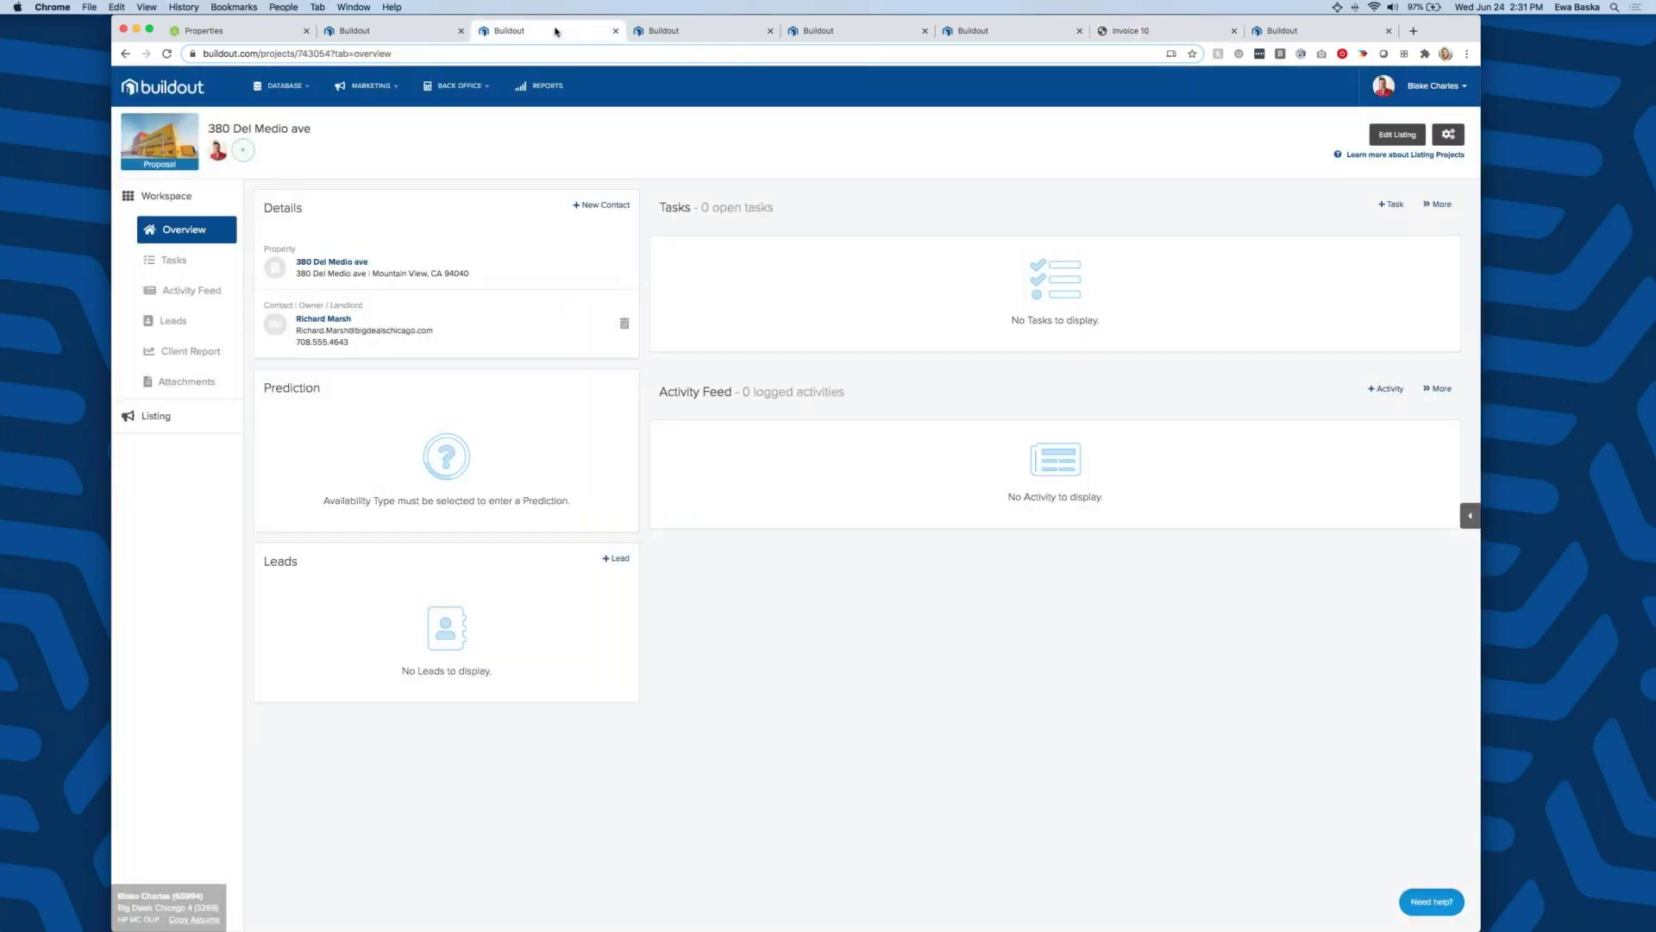
click(416, 38)
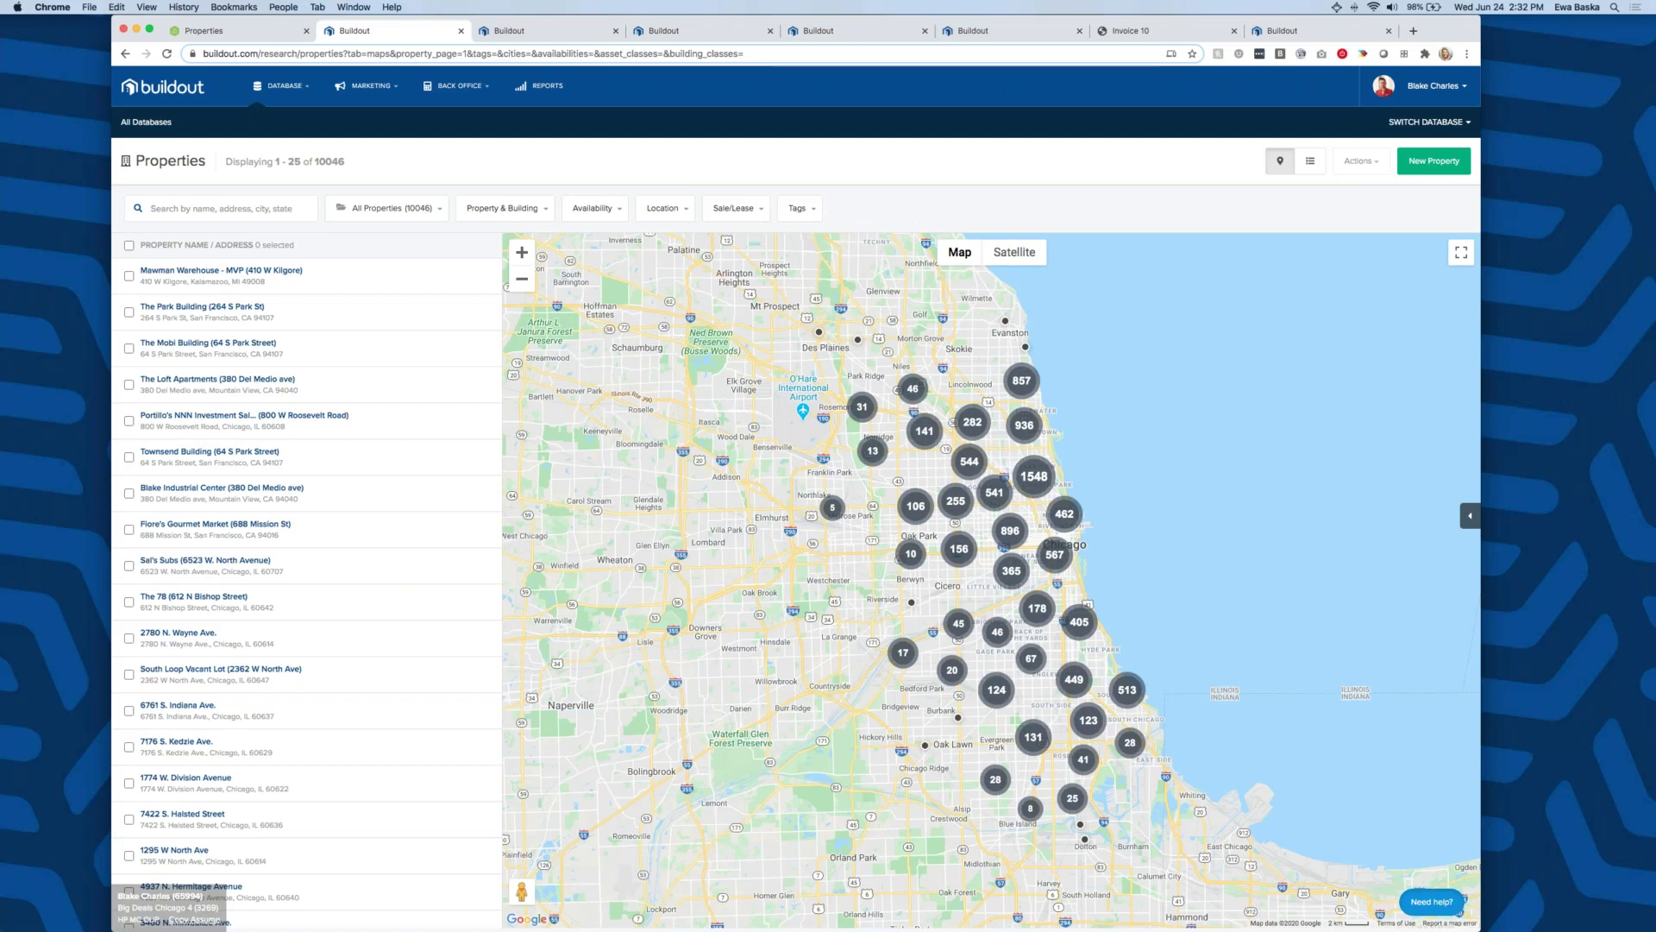
- Open the Buildout website's contact form separately, choose Pricing/Sales - Current customer as the inquiry type, and return to the Properties map
click(1412, 33)
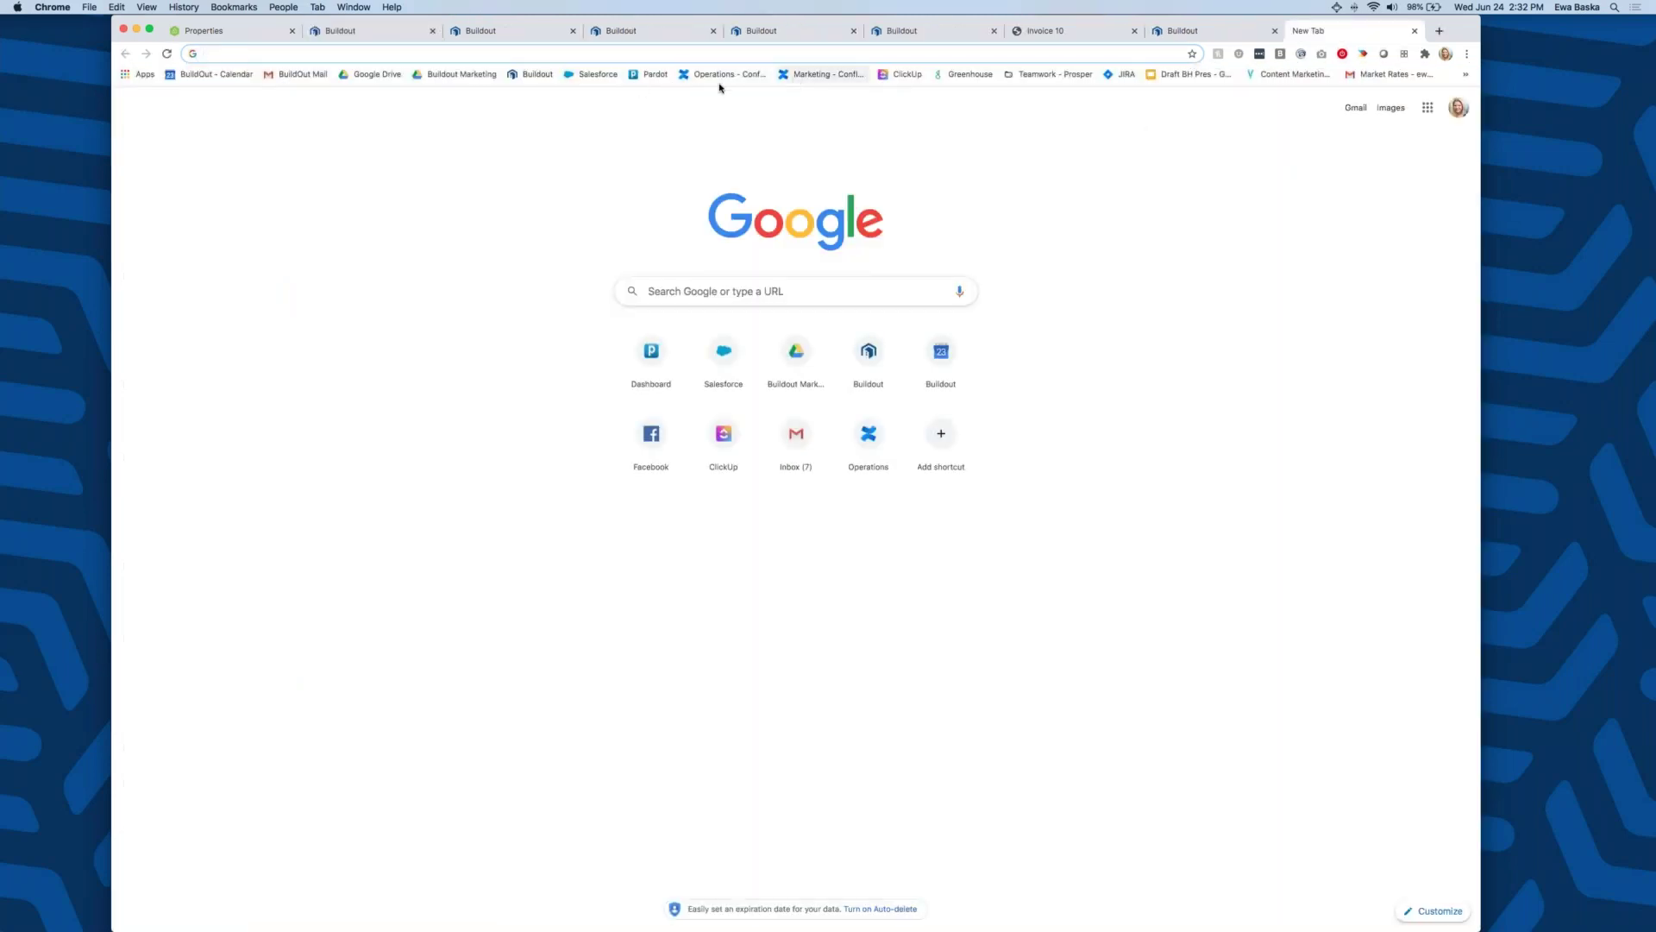
click(530, 74)
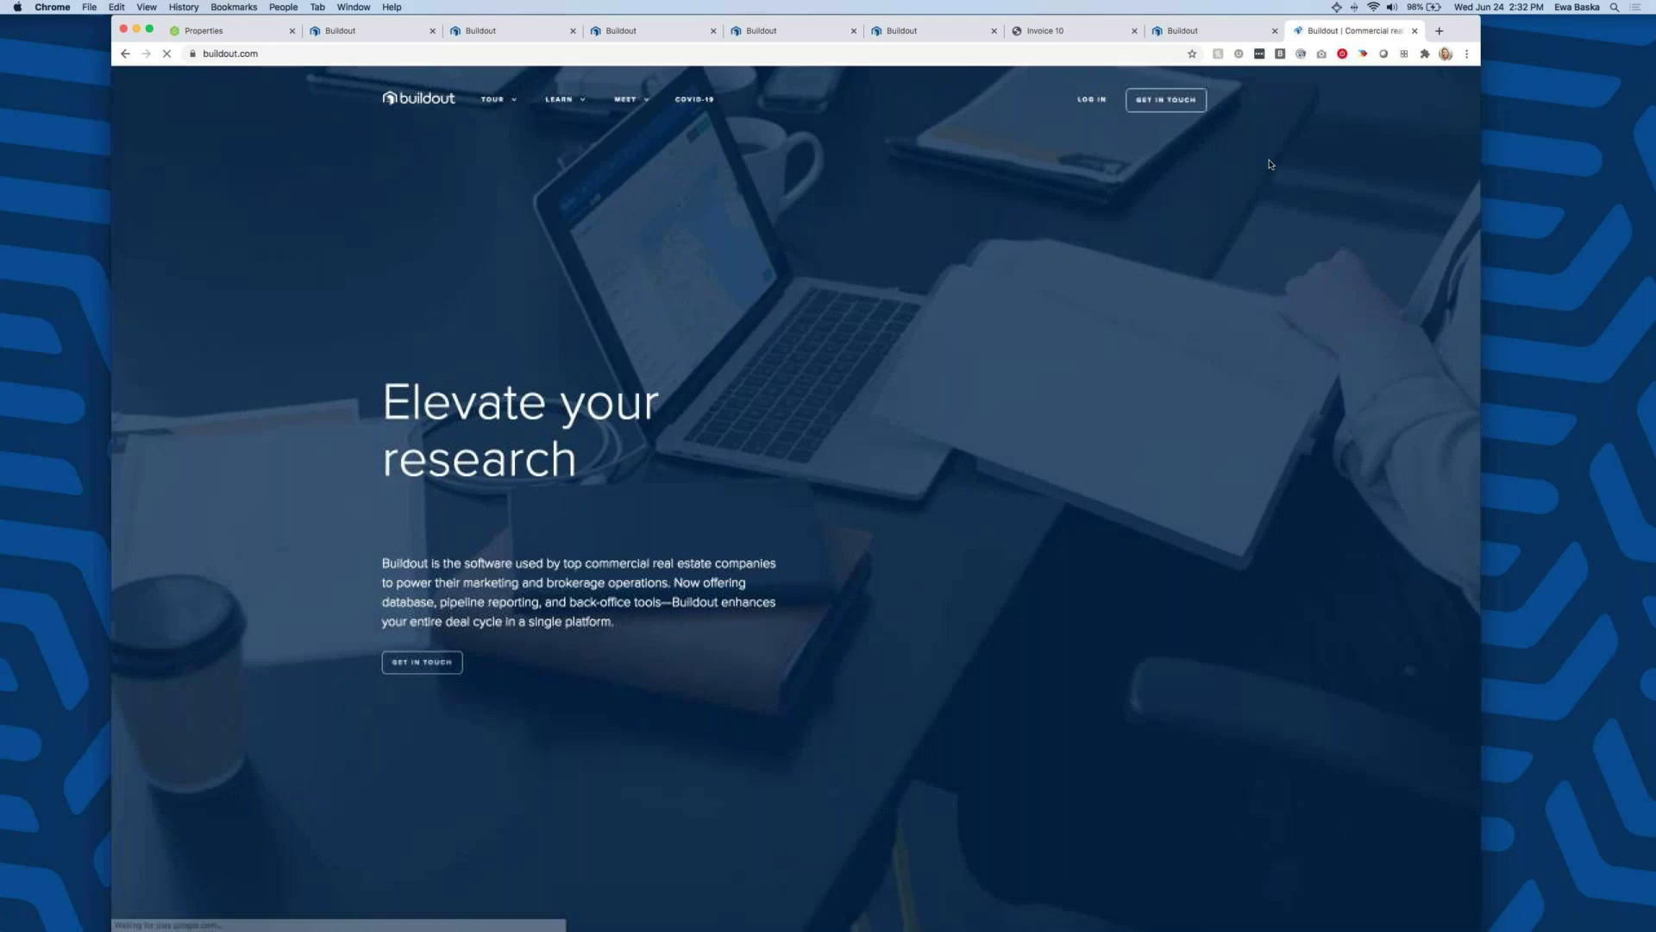
click(1167, 100)
click(975, 322)
click(964, 357)
scroll(795, 345, down, 5)
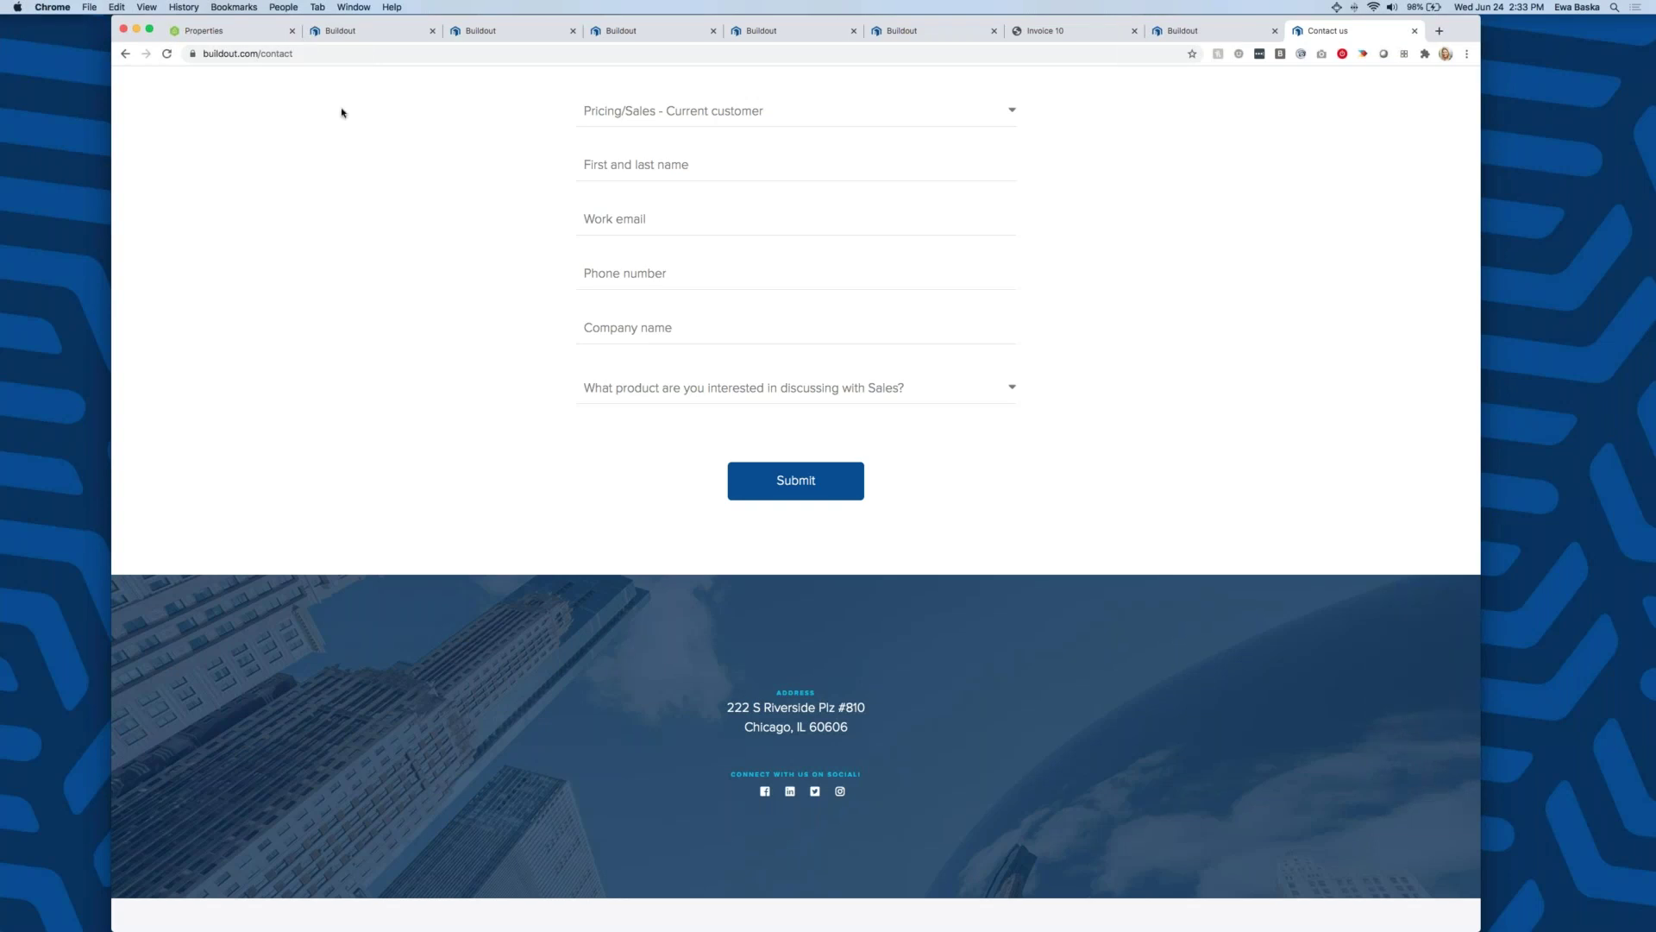
click(352, 35)
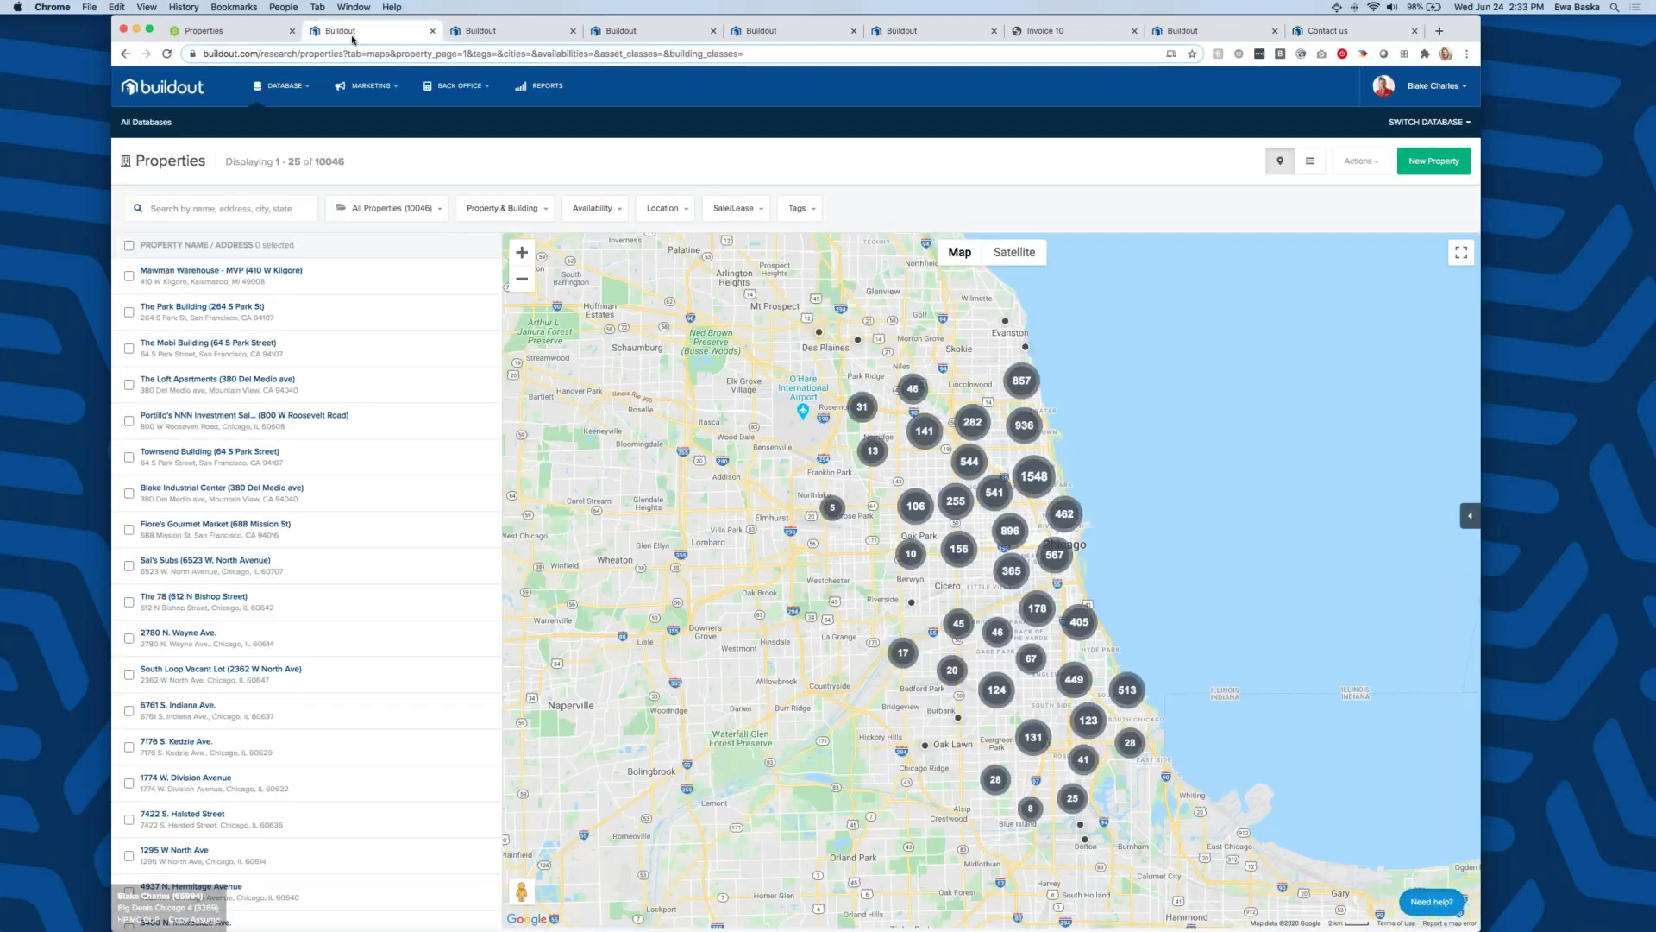
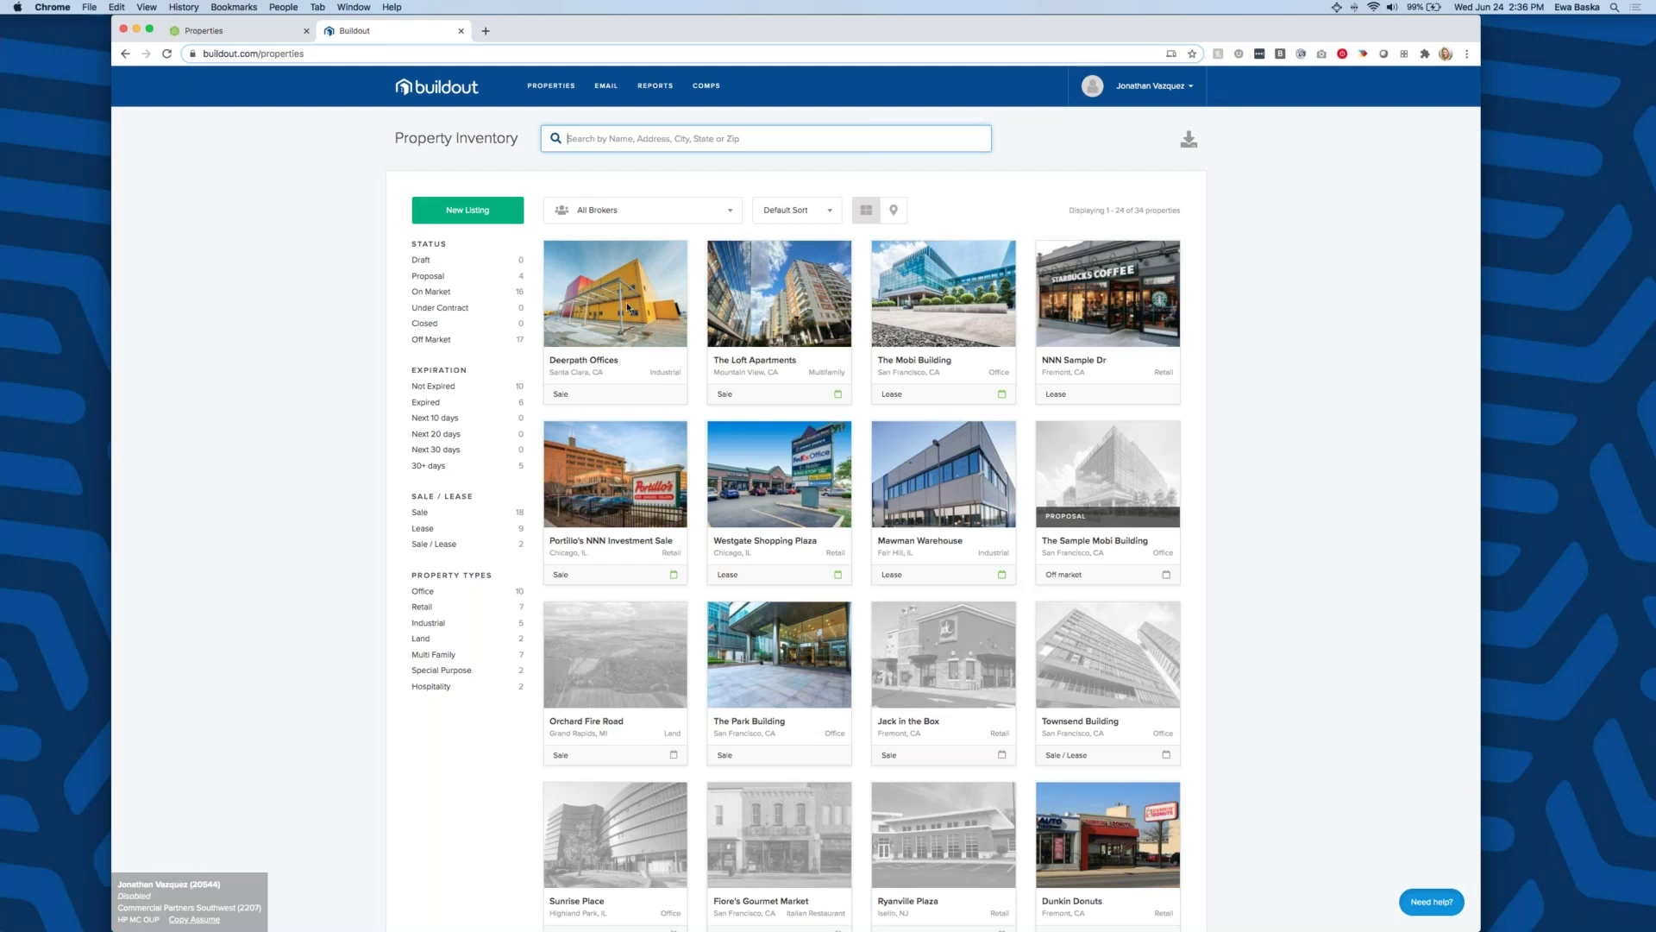
- Open the Deerpath Offices listing for editing and review its availability, sale information, financials and media sections
scroll(1167, 622, down, 1)
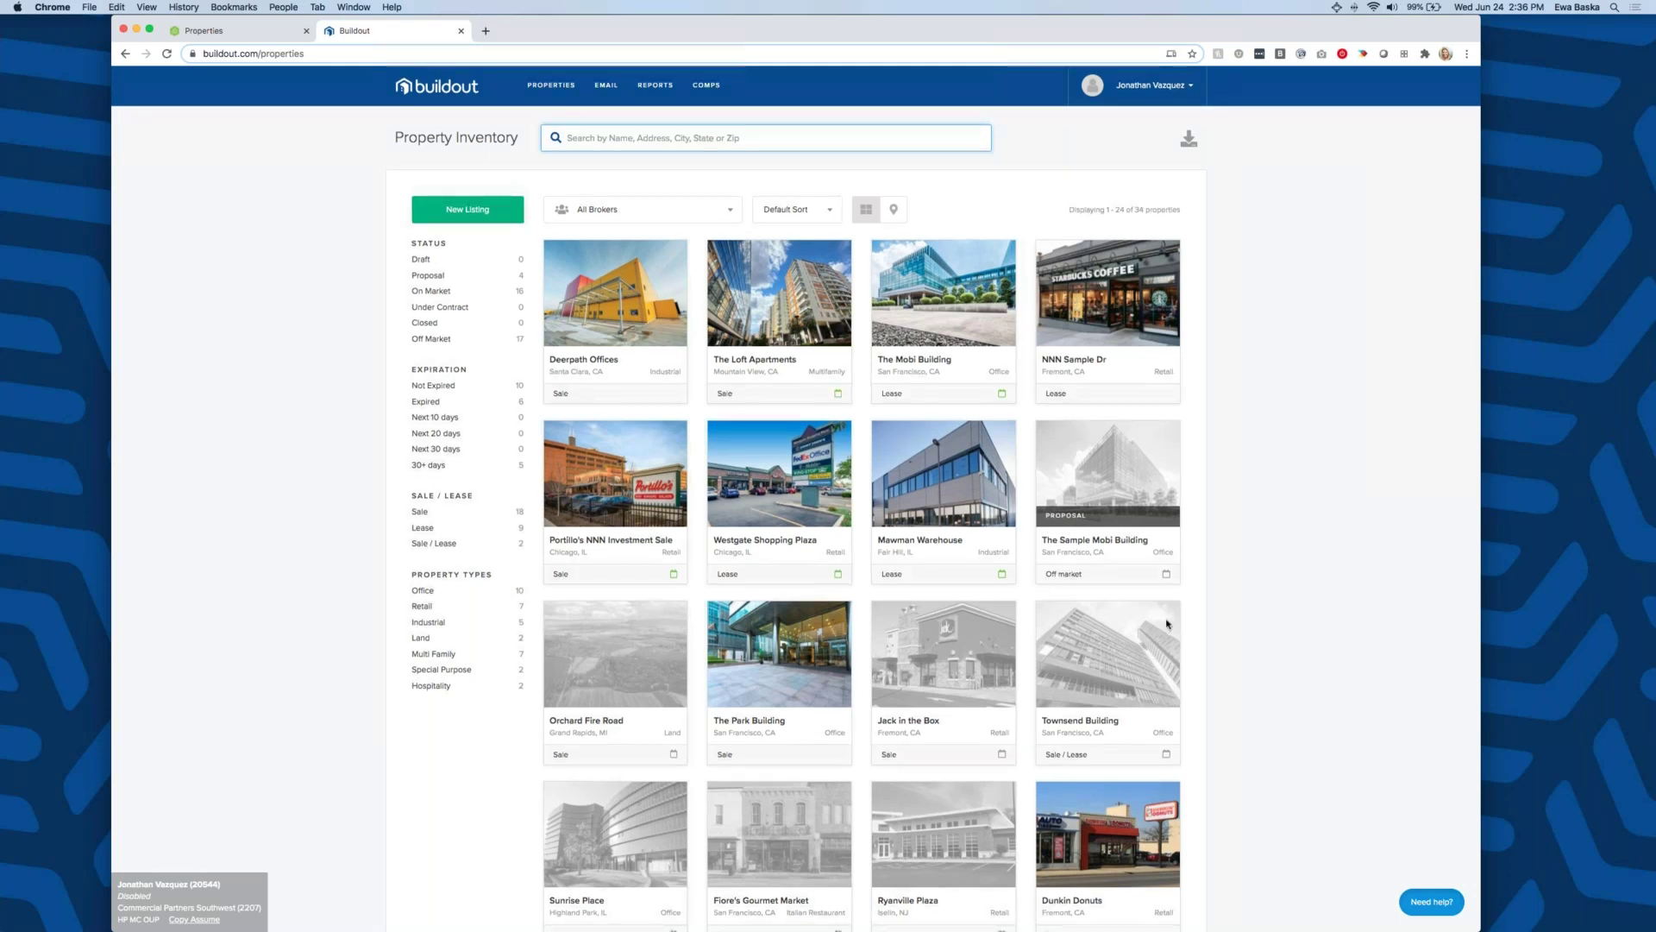
scroll(1167, 622, down, 4)
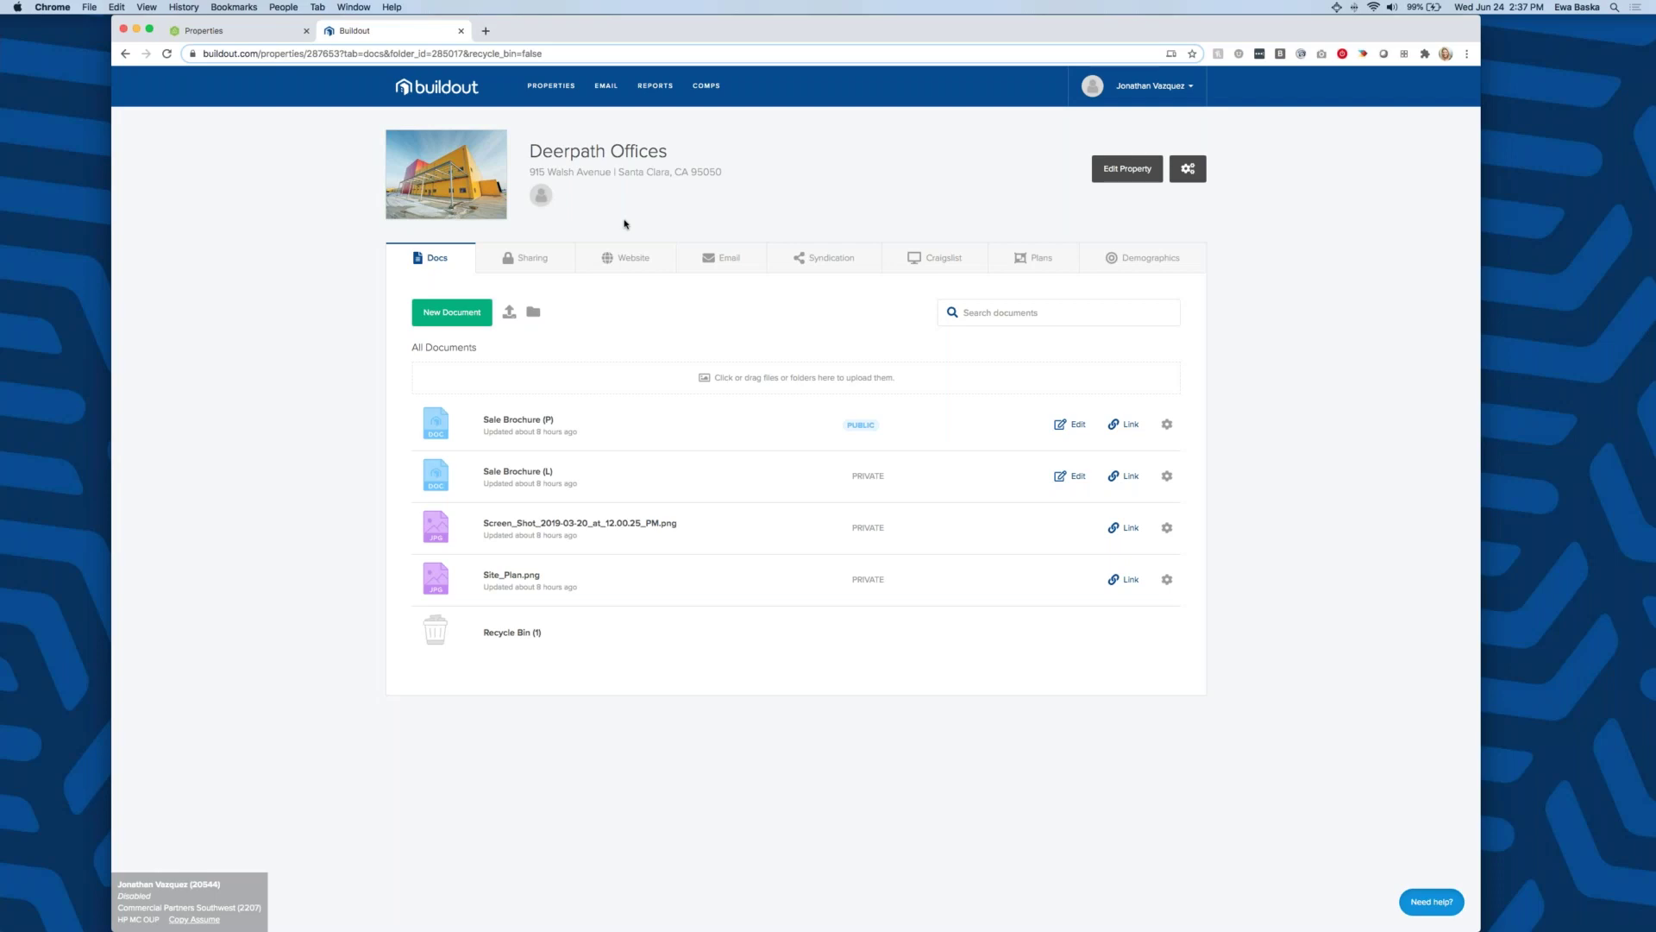
click(1127, 169)
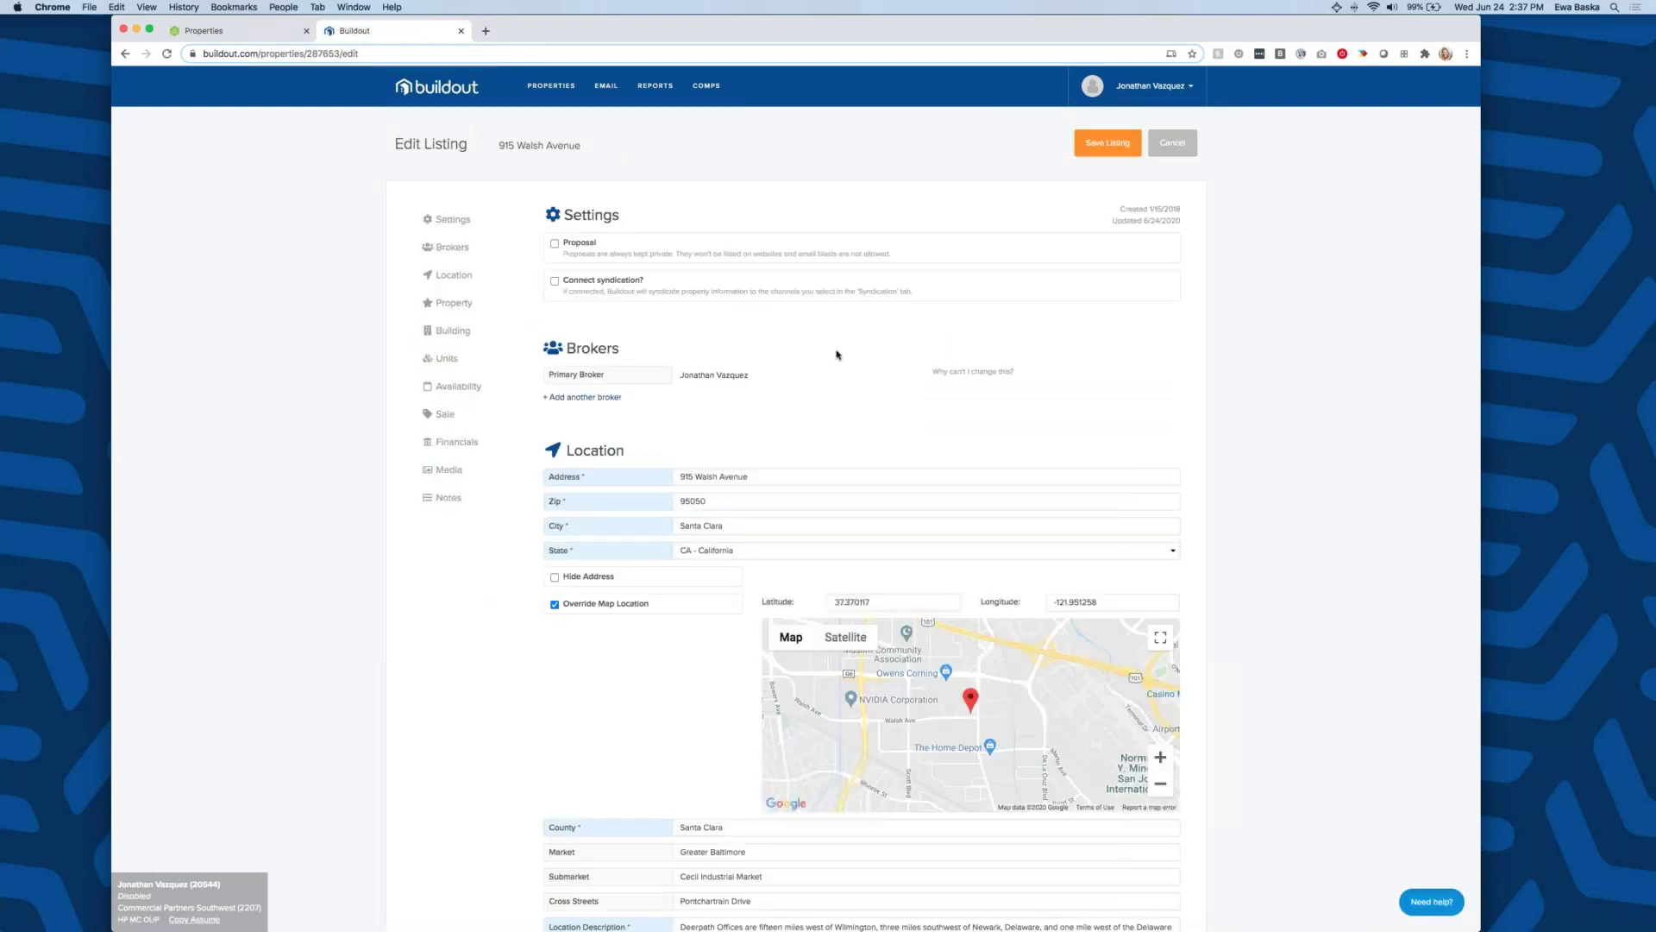
scroll(836, 354, down, 6)
scroll(862, 518, down, 10)
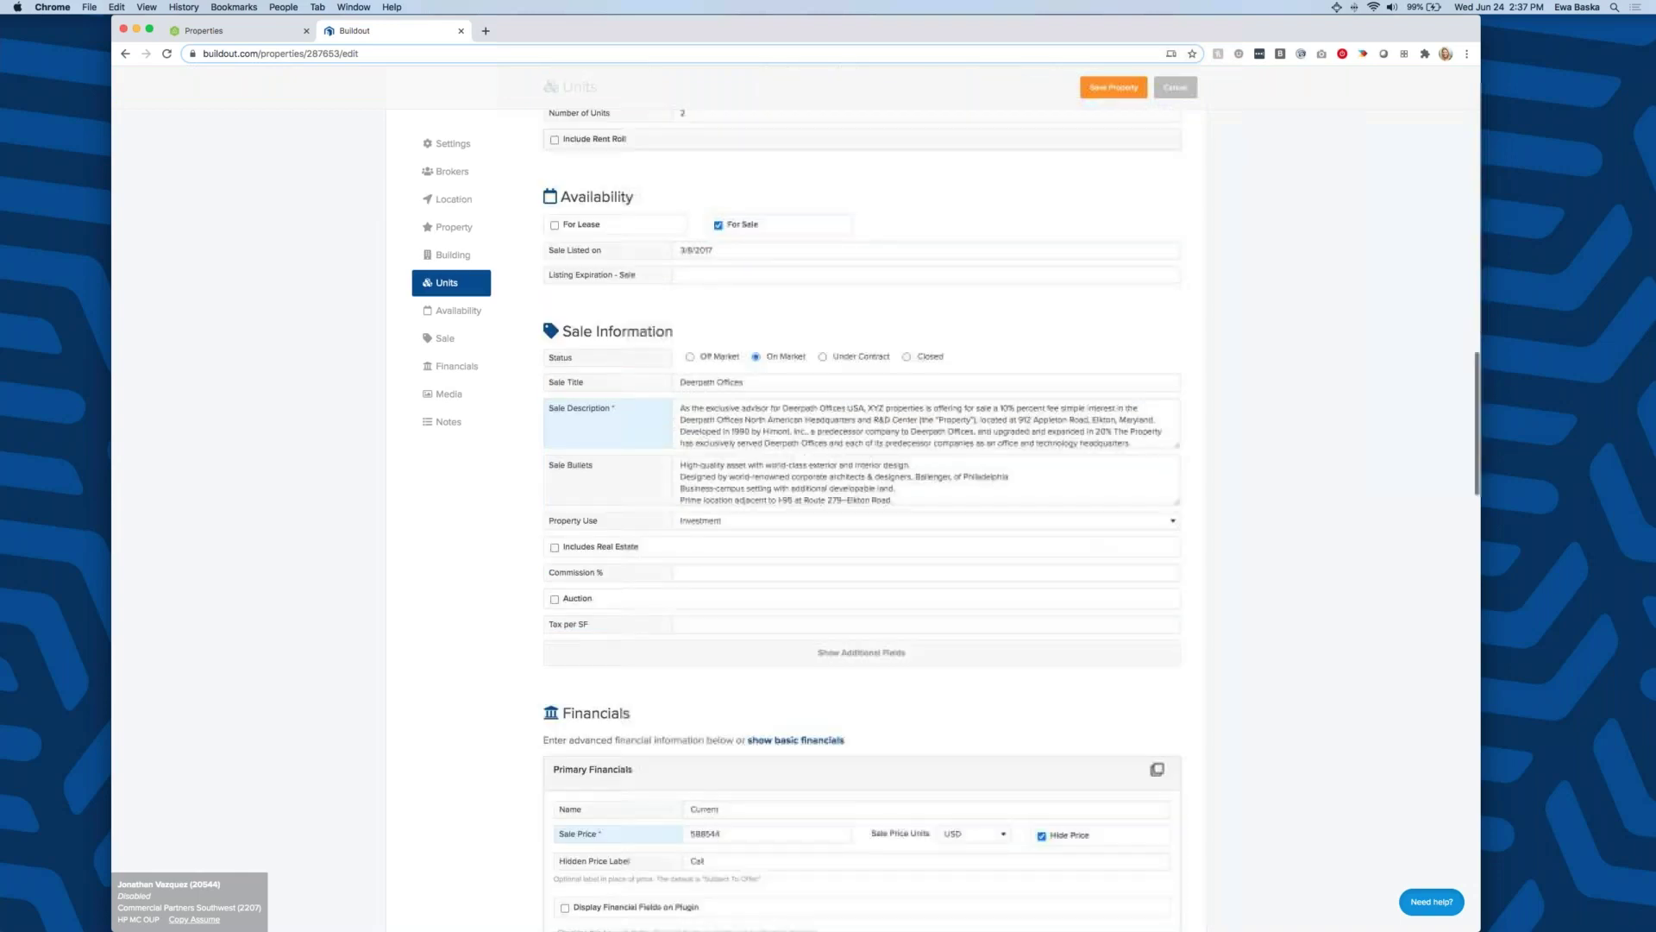
scroll(769, 296, down, 8)
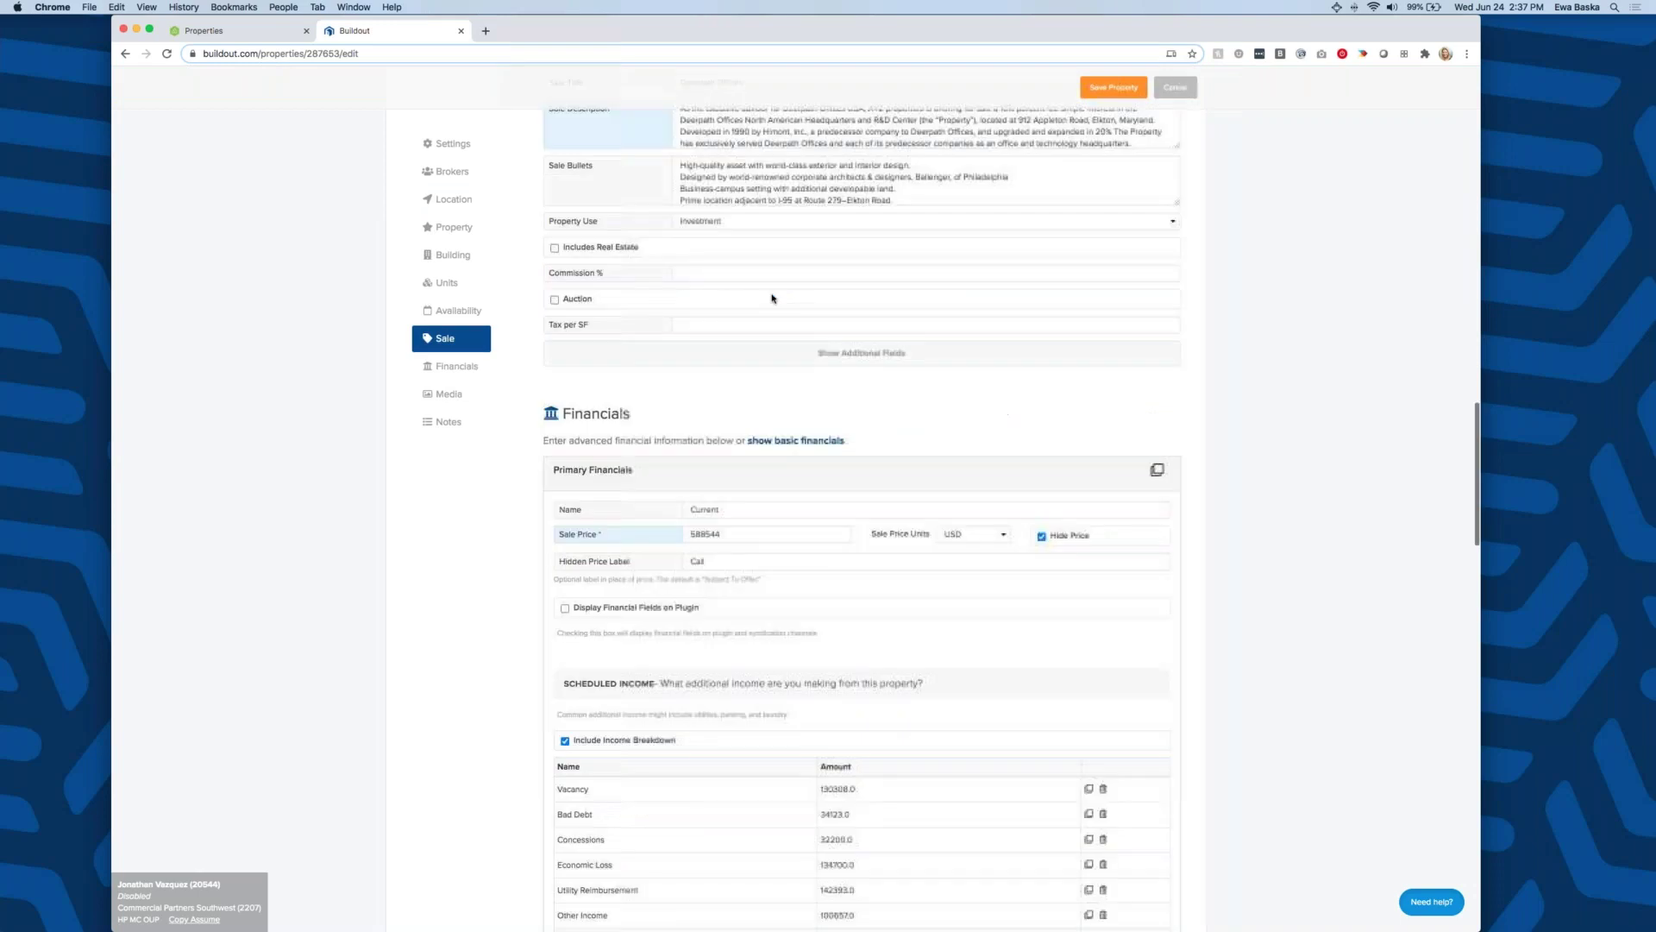
scroll(862, 518, up, 2)
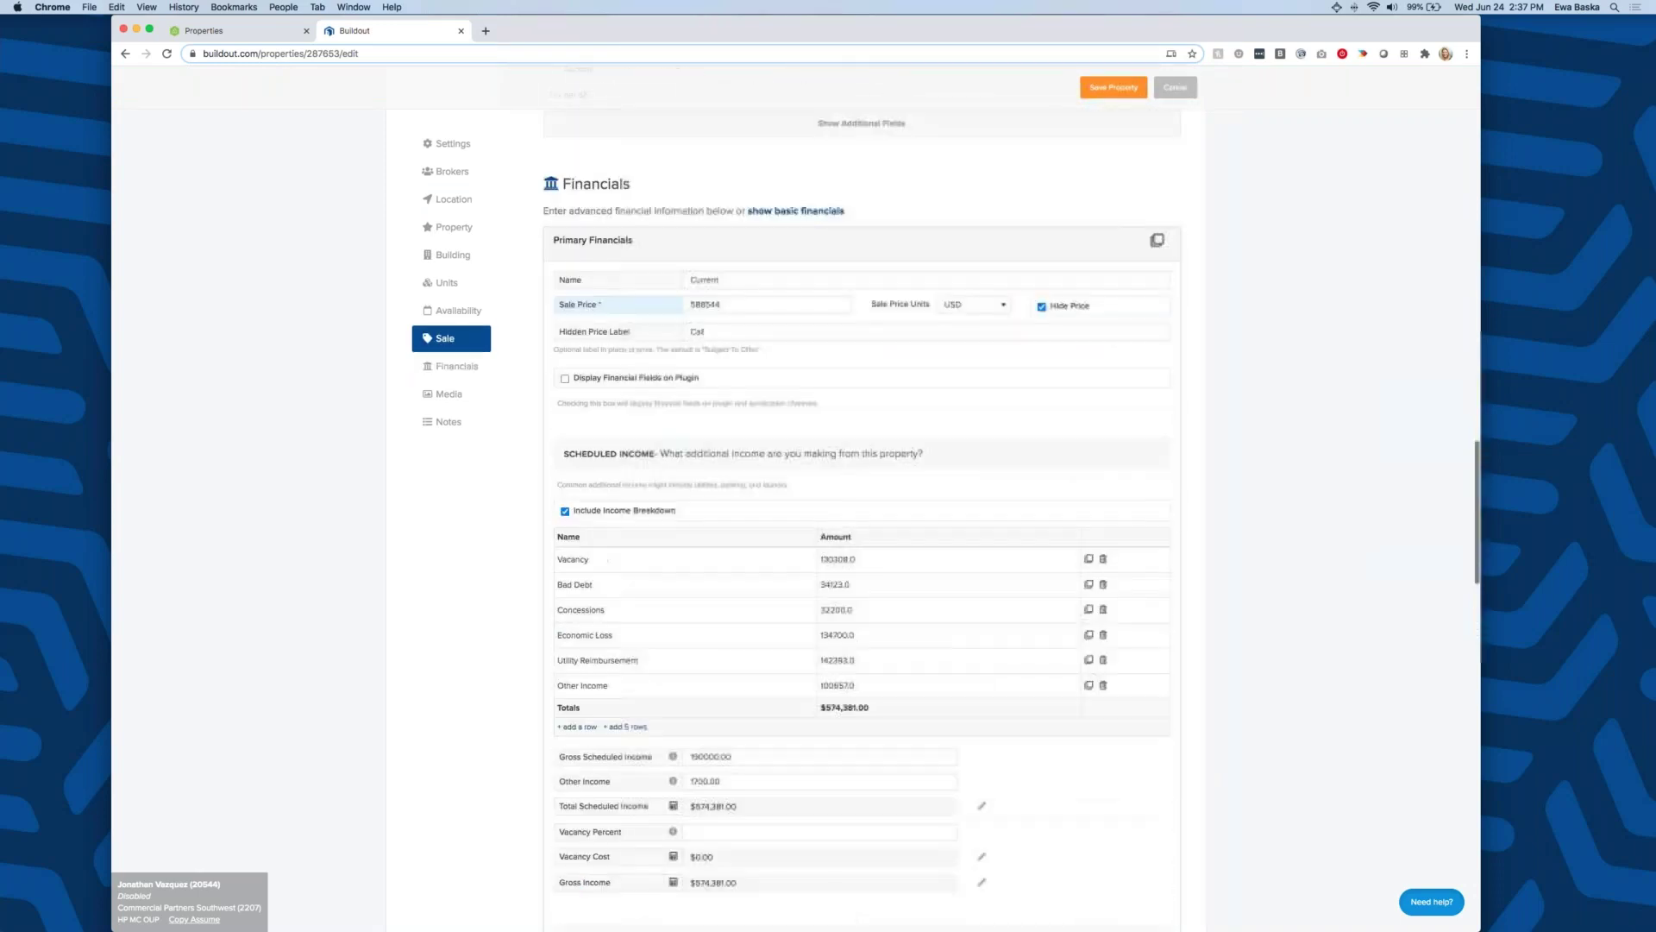
scroll(861, 518, down, 2)
scroll(862, 517, down, 15)
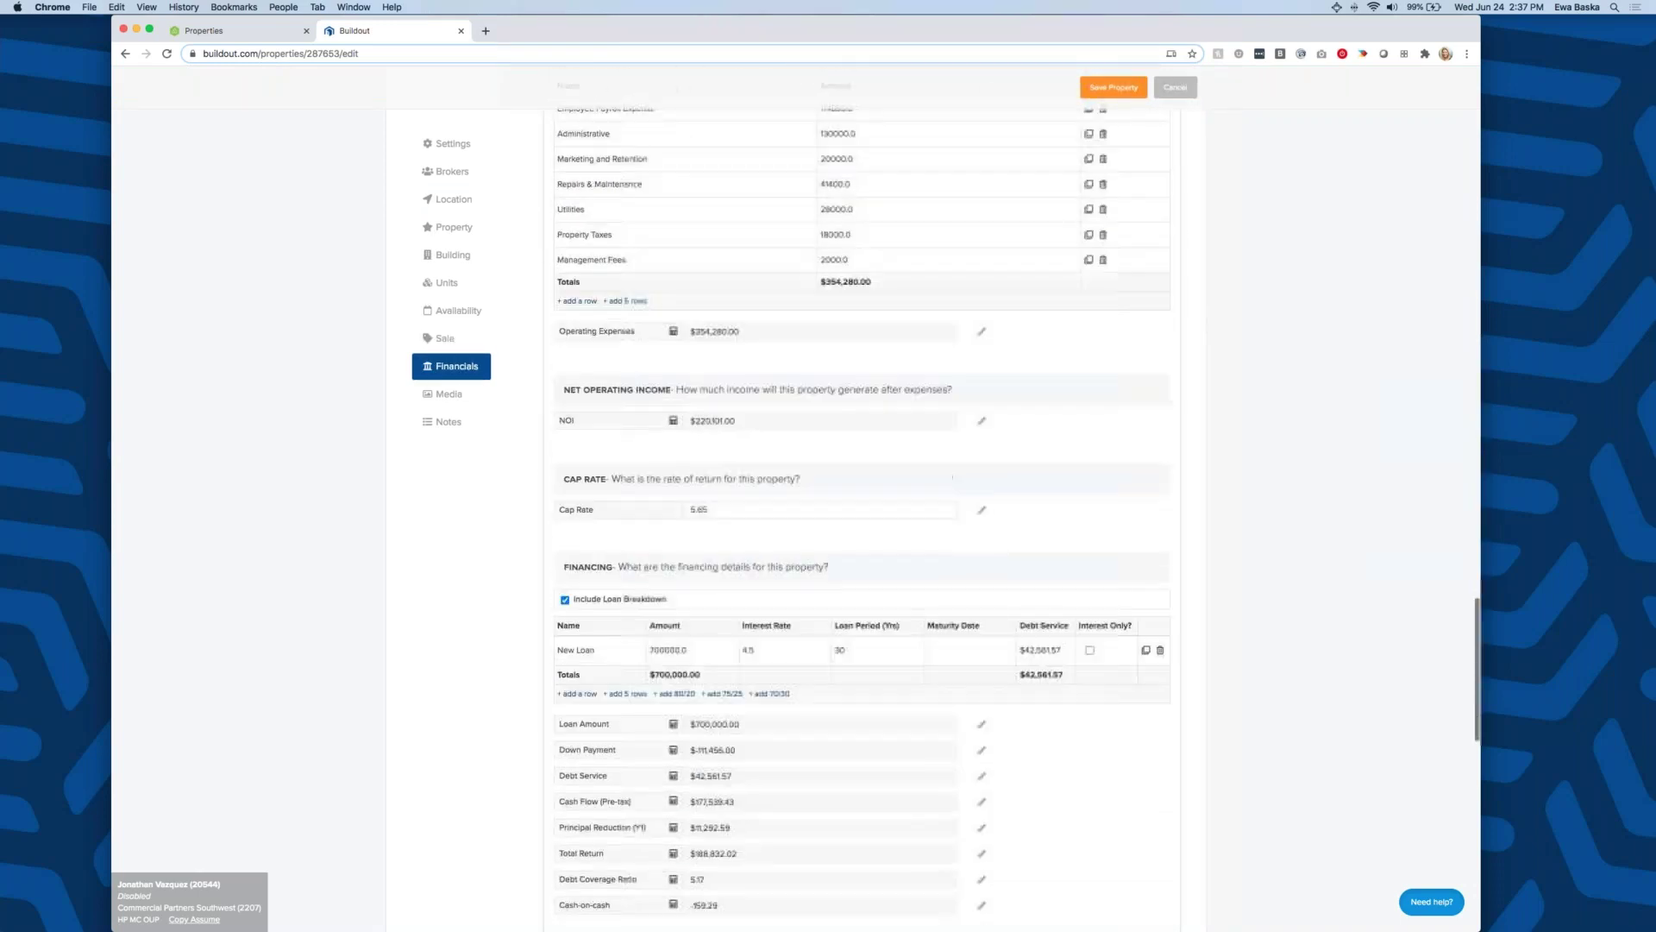
scroll(817, 414, down, 5)
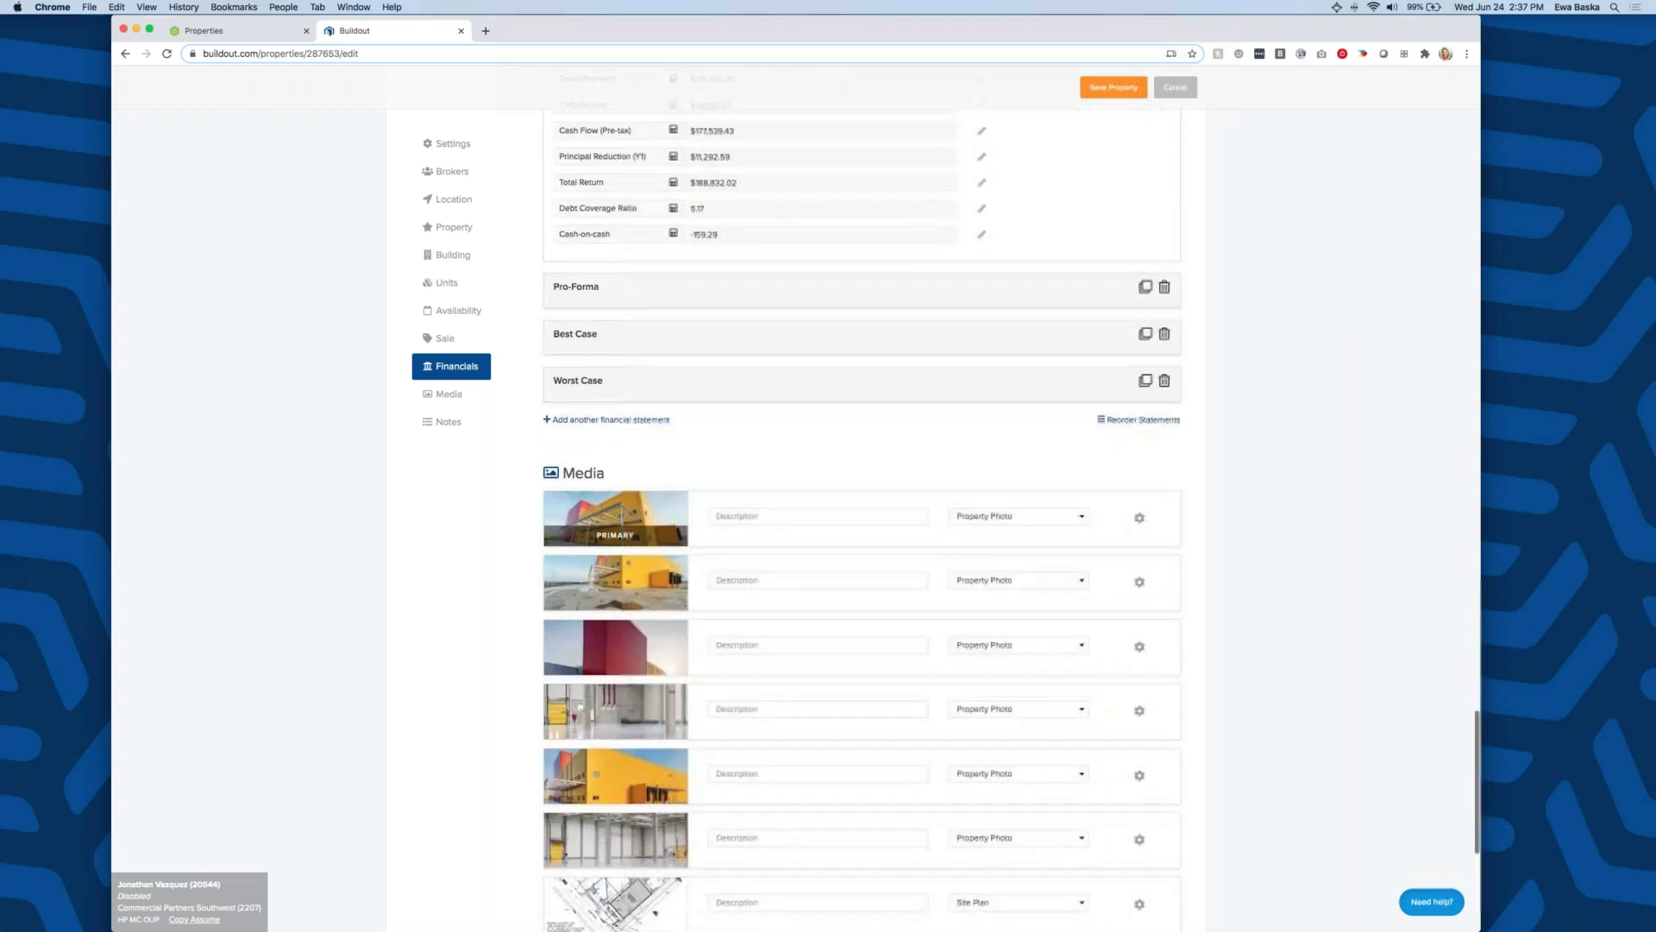
- Examine the photos, site plan and video link fields in the listing's media section
scroll(820, 392, down, 2)
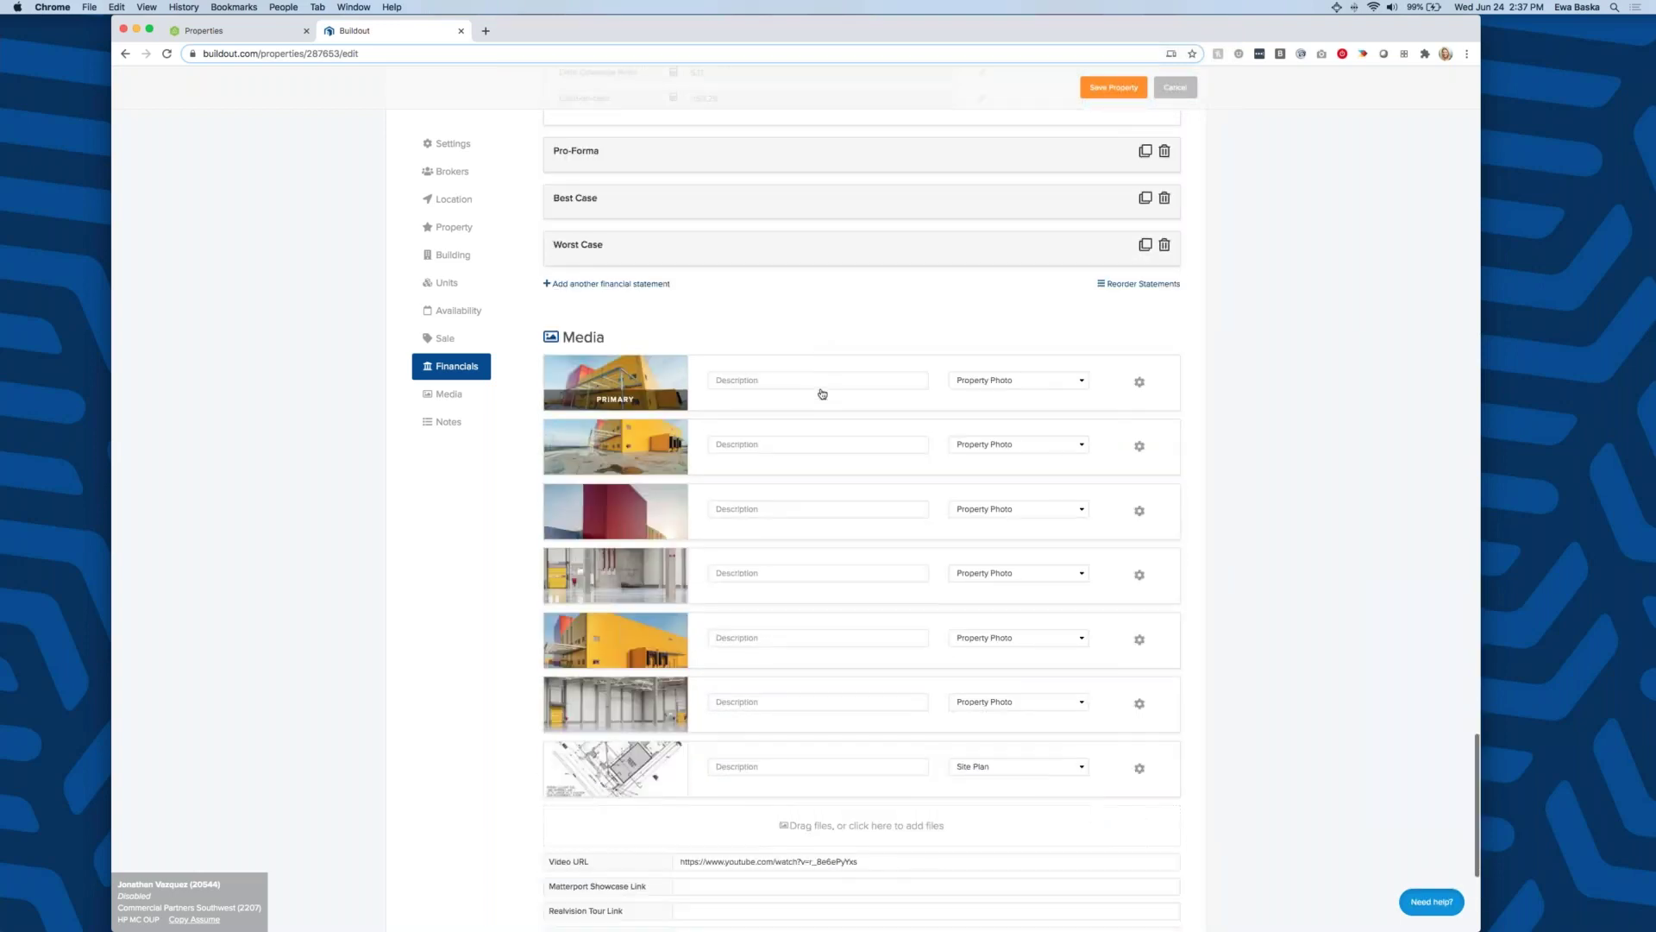
scroll(662, 852, down, 4)
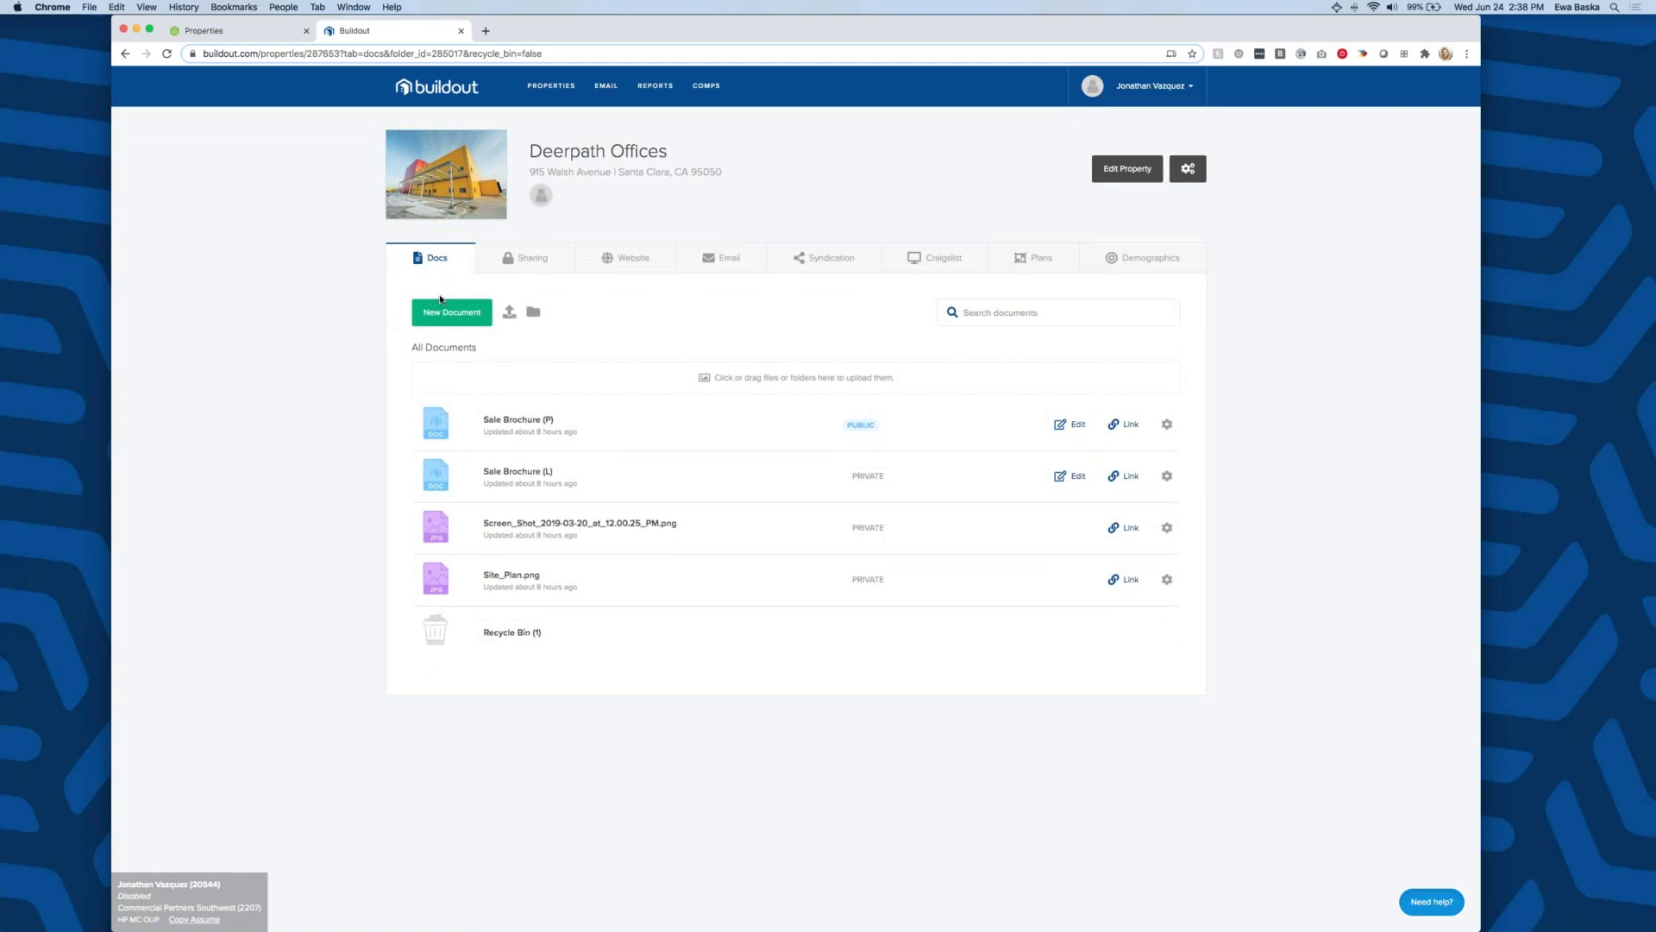
click(629, 258)
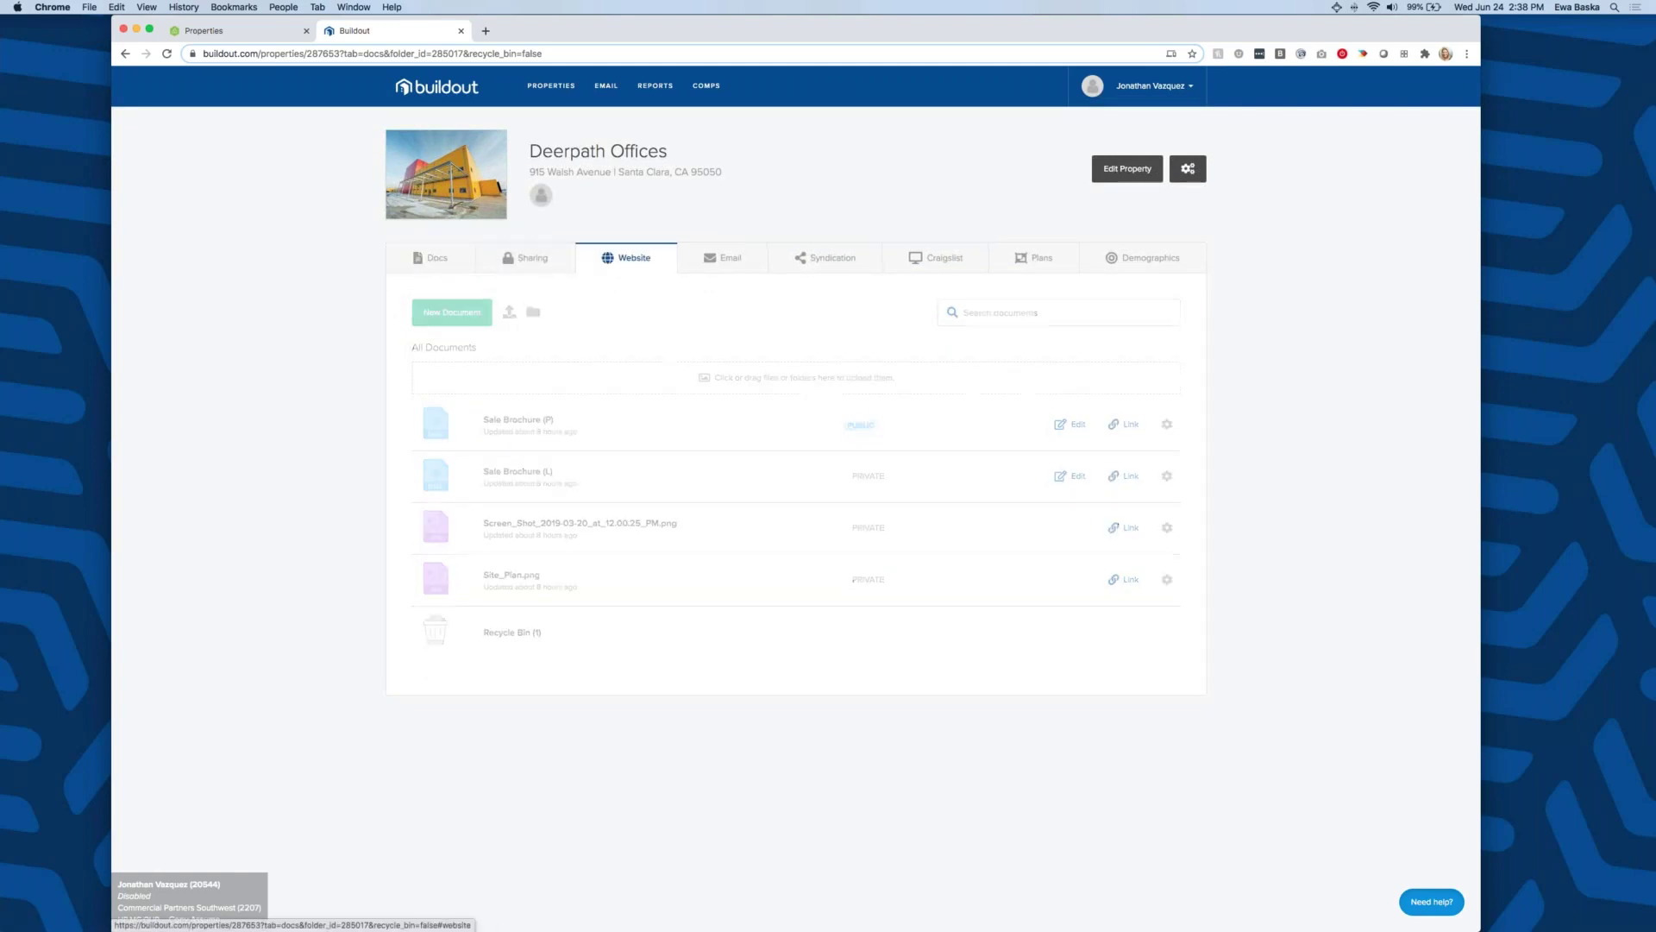
click(839, 398)
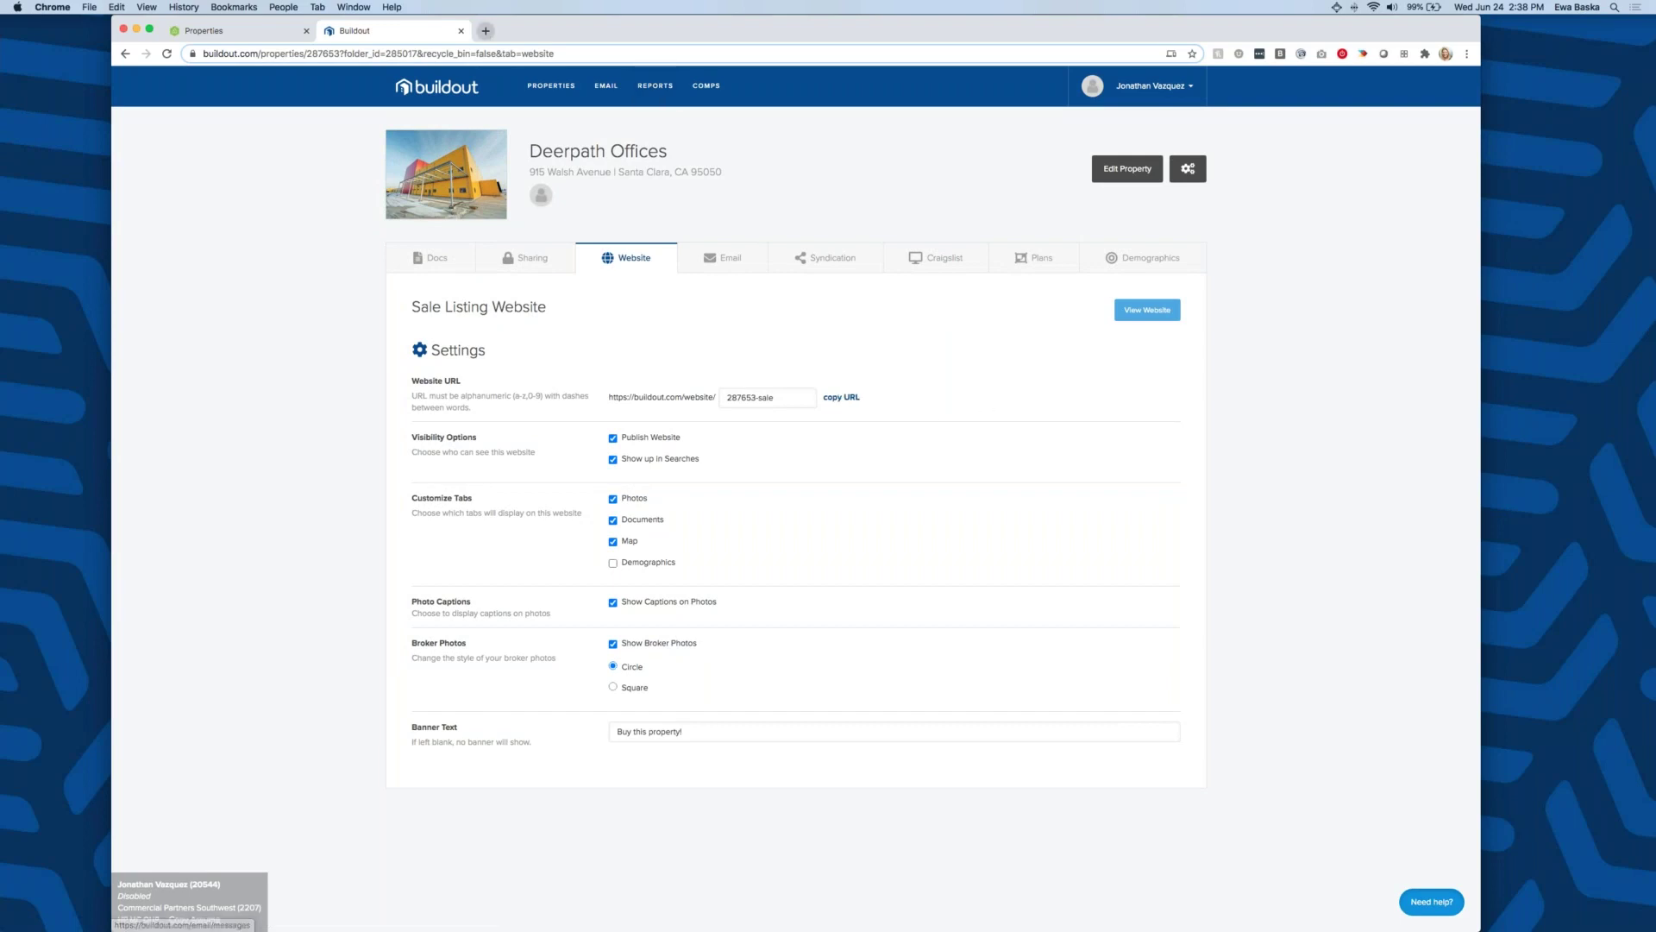
click(485, 30)
text(https://buildout.com/website/287653-sale)
key(Return)
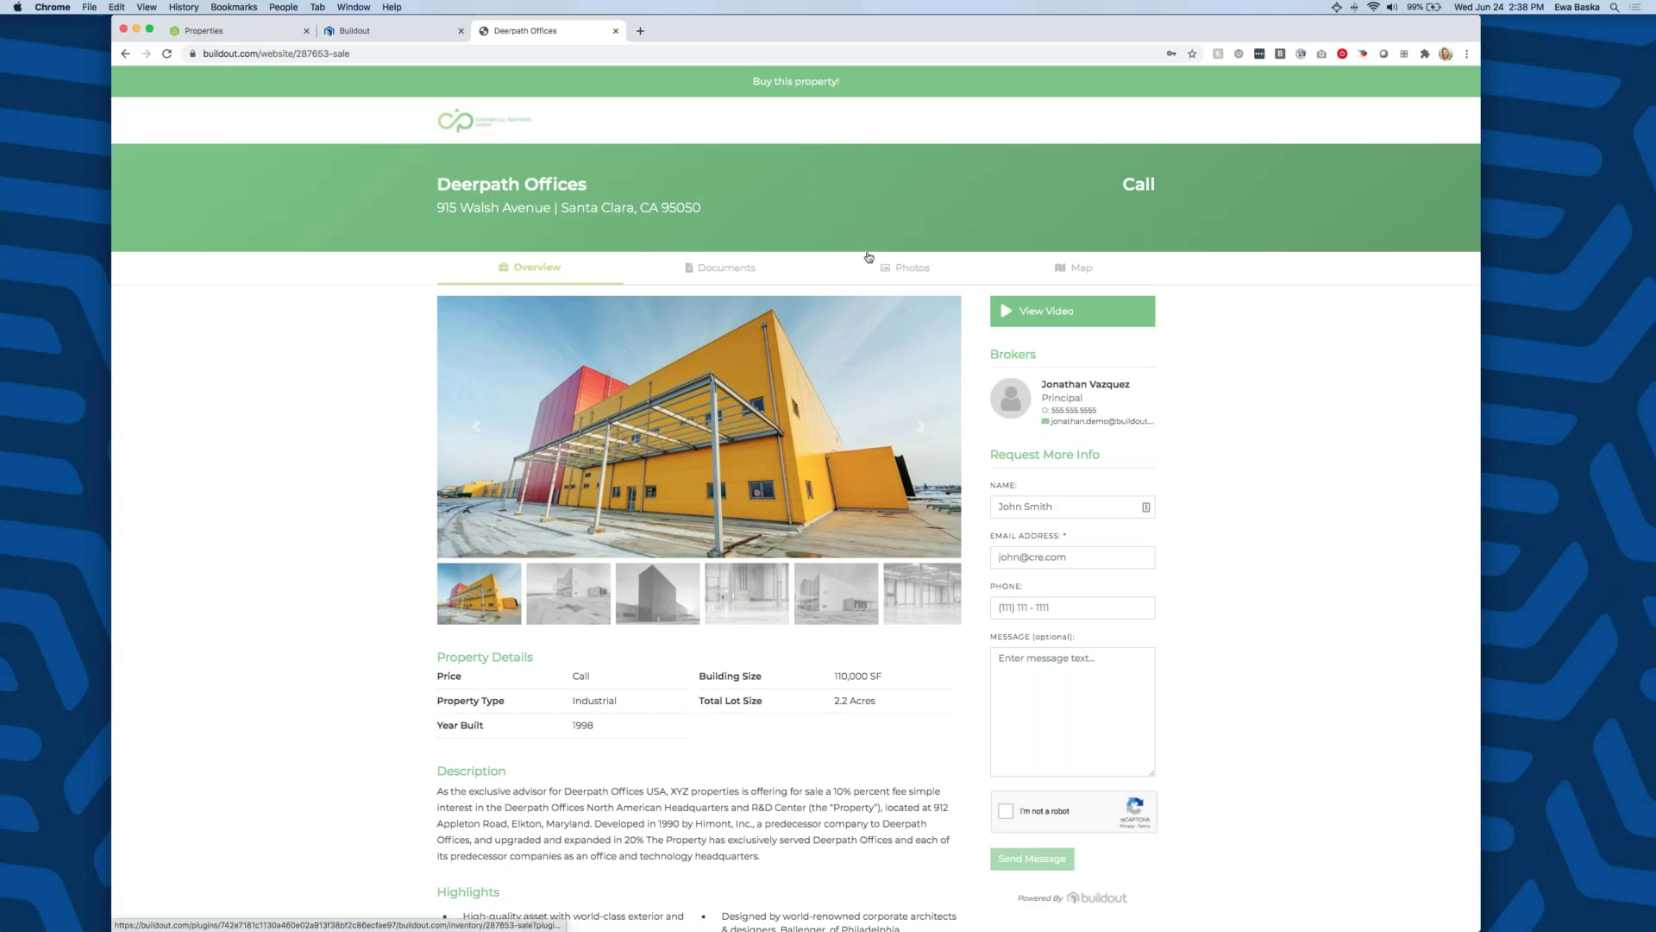
- Review the overview, photos, map and documents on the Deerpath Offices listing website
scroll(845, 333, down, 5)
scroll(845, 333, up, 5)
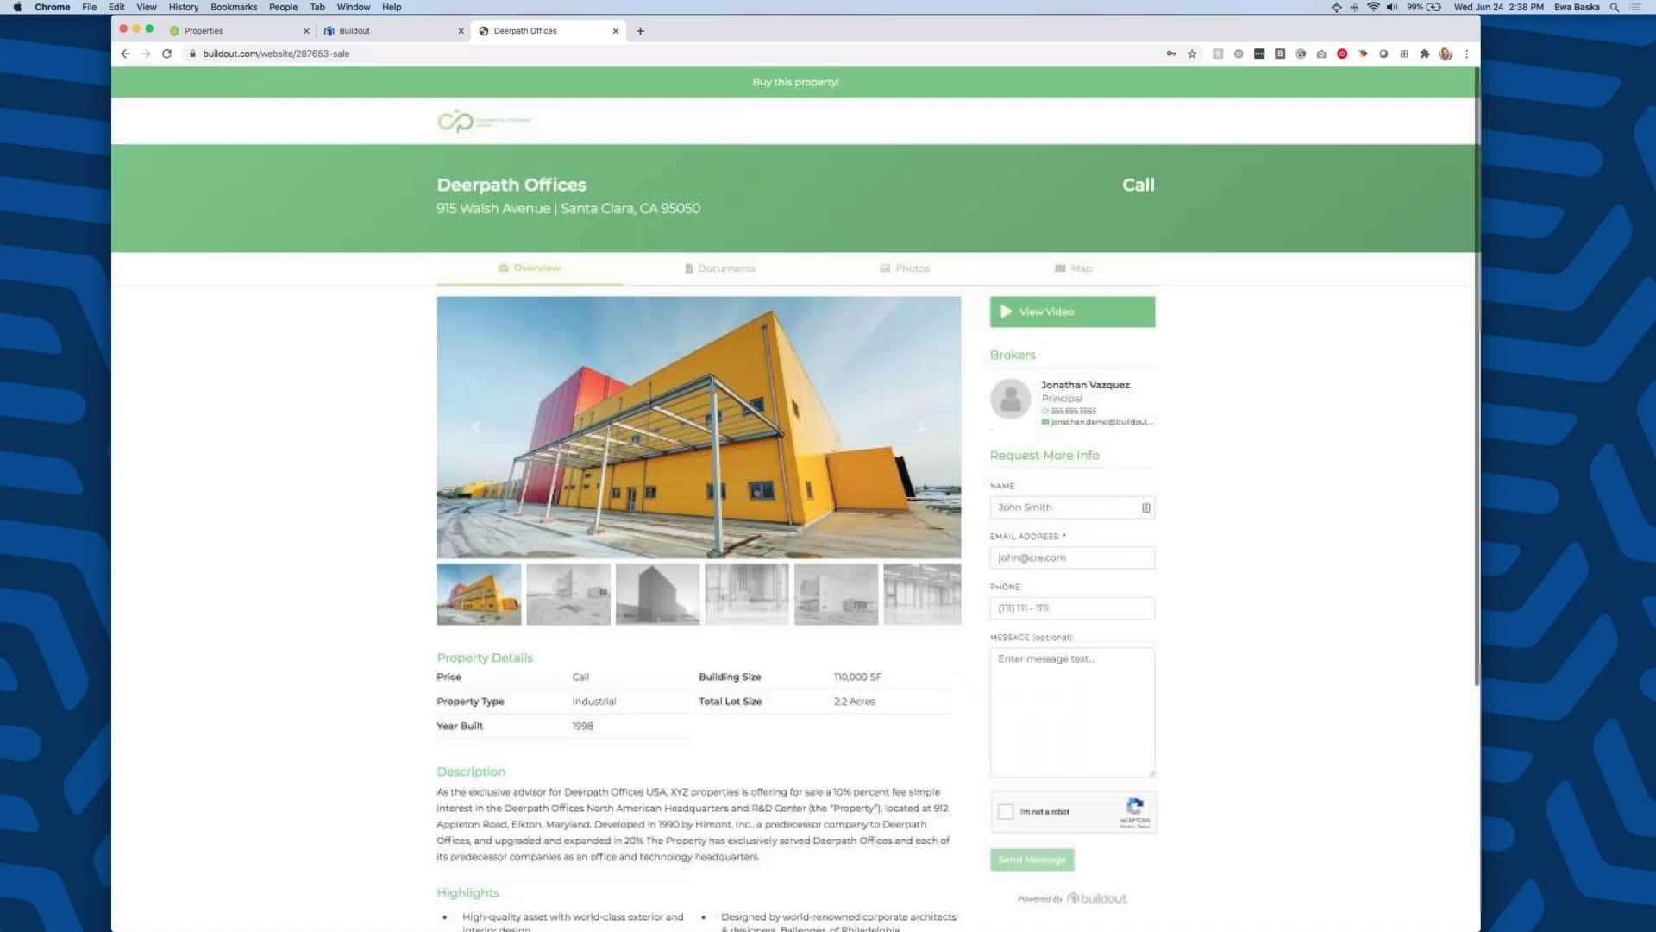
click(902, 268)
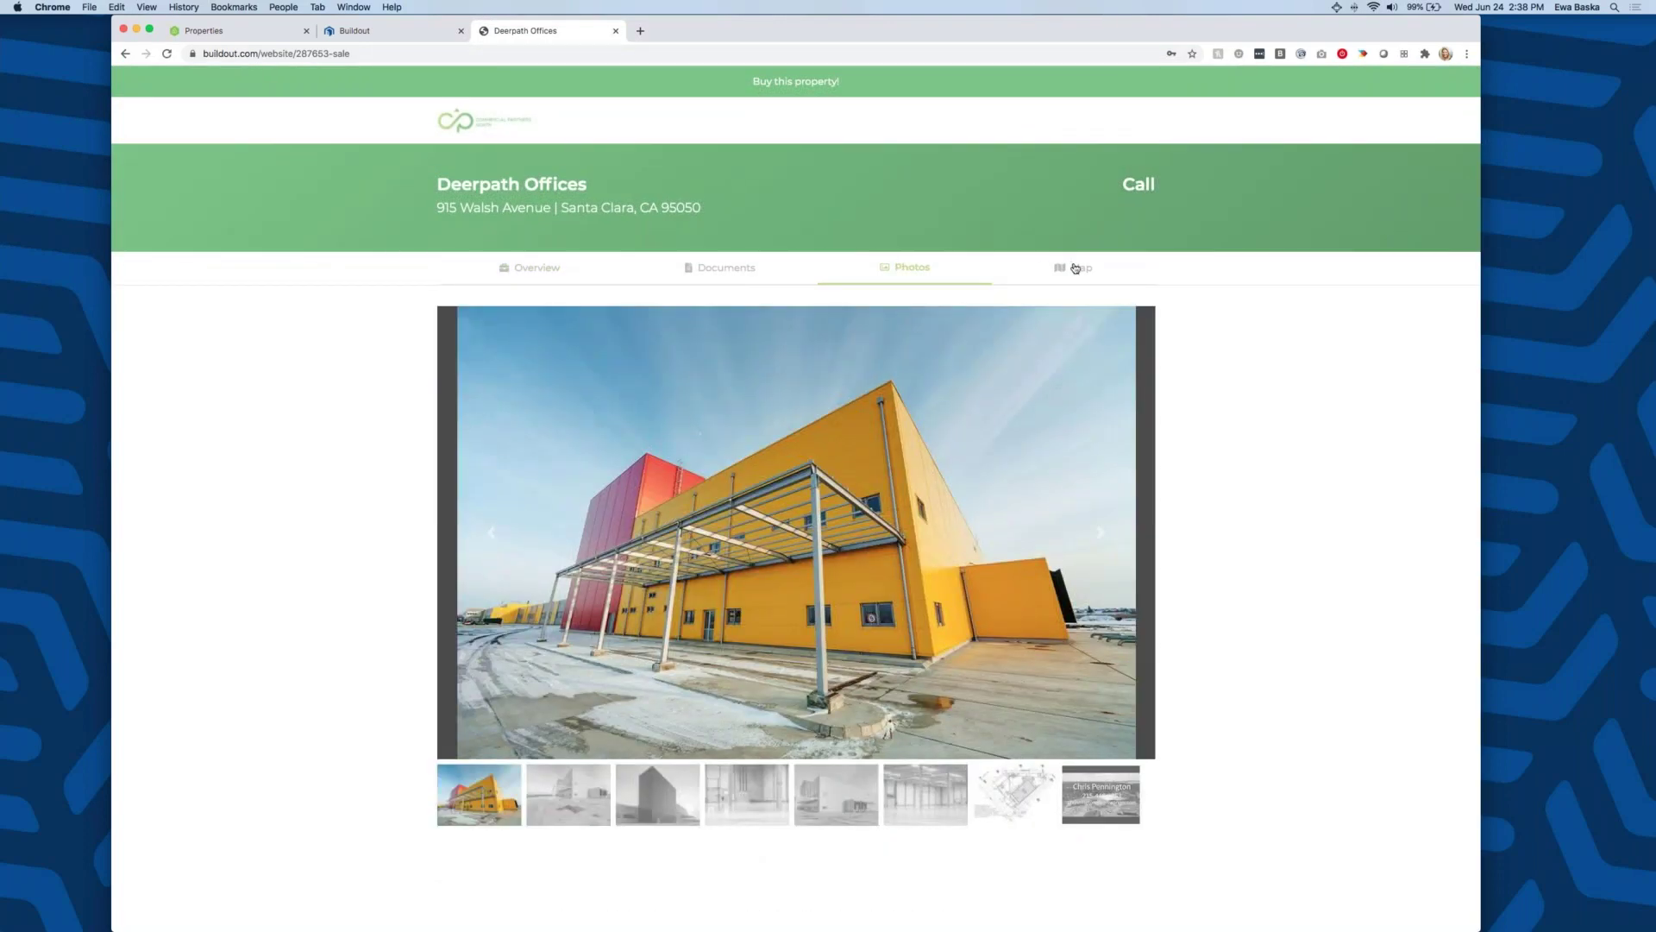
click(1075, 269)
click(730, 276)
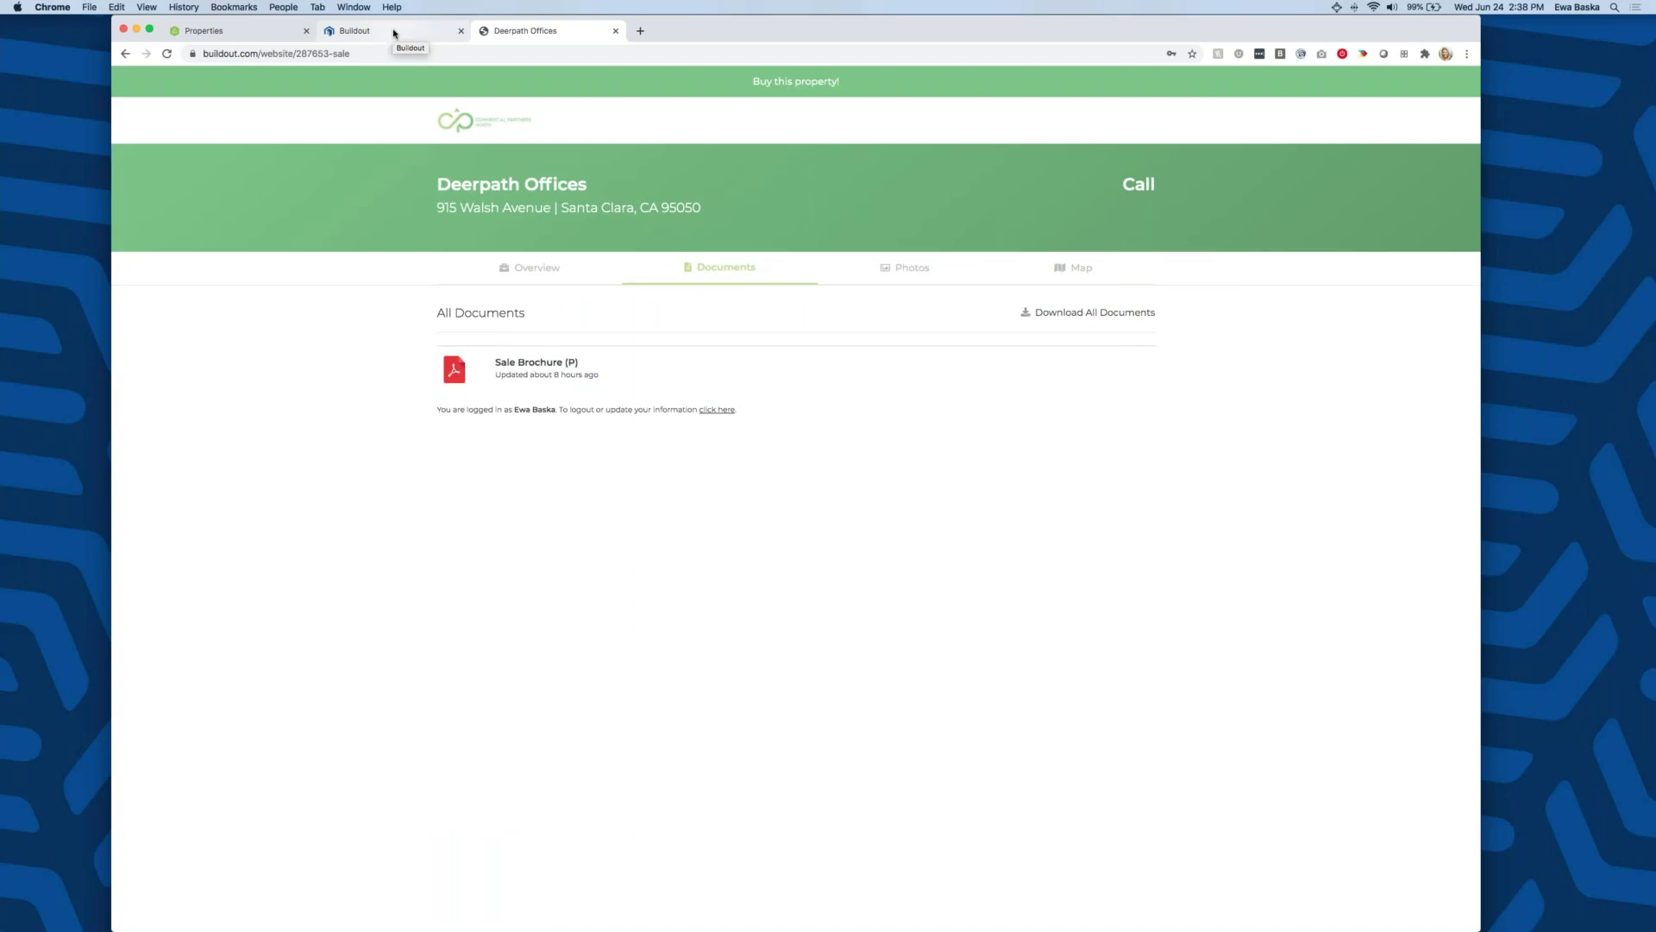
- Return to the Buildout listing, open its property email for editing and look through the email preview
click(393, 34)
click(741, 264)
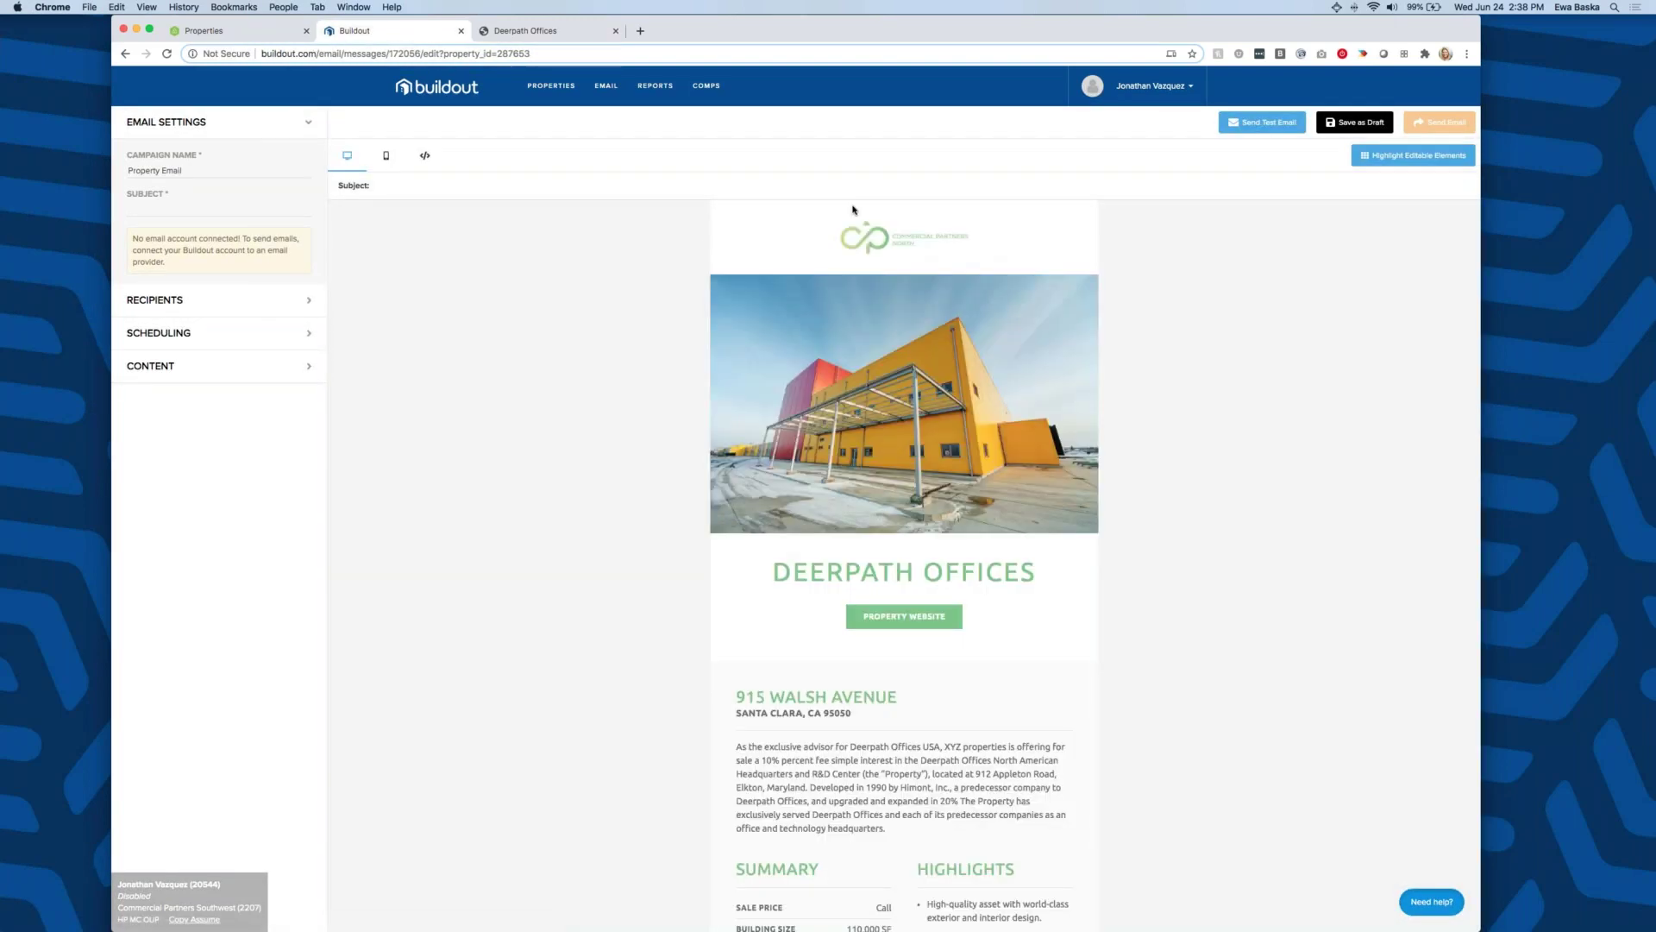
scroll(882, 282, down, 8)
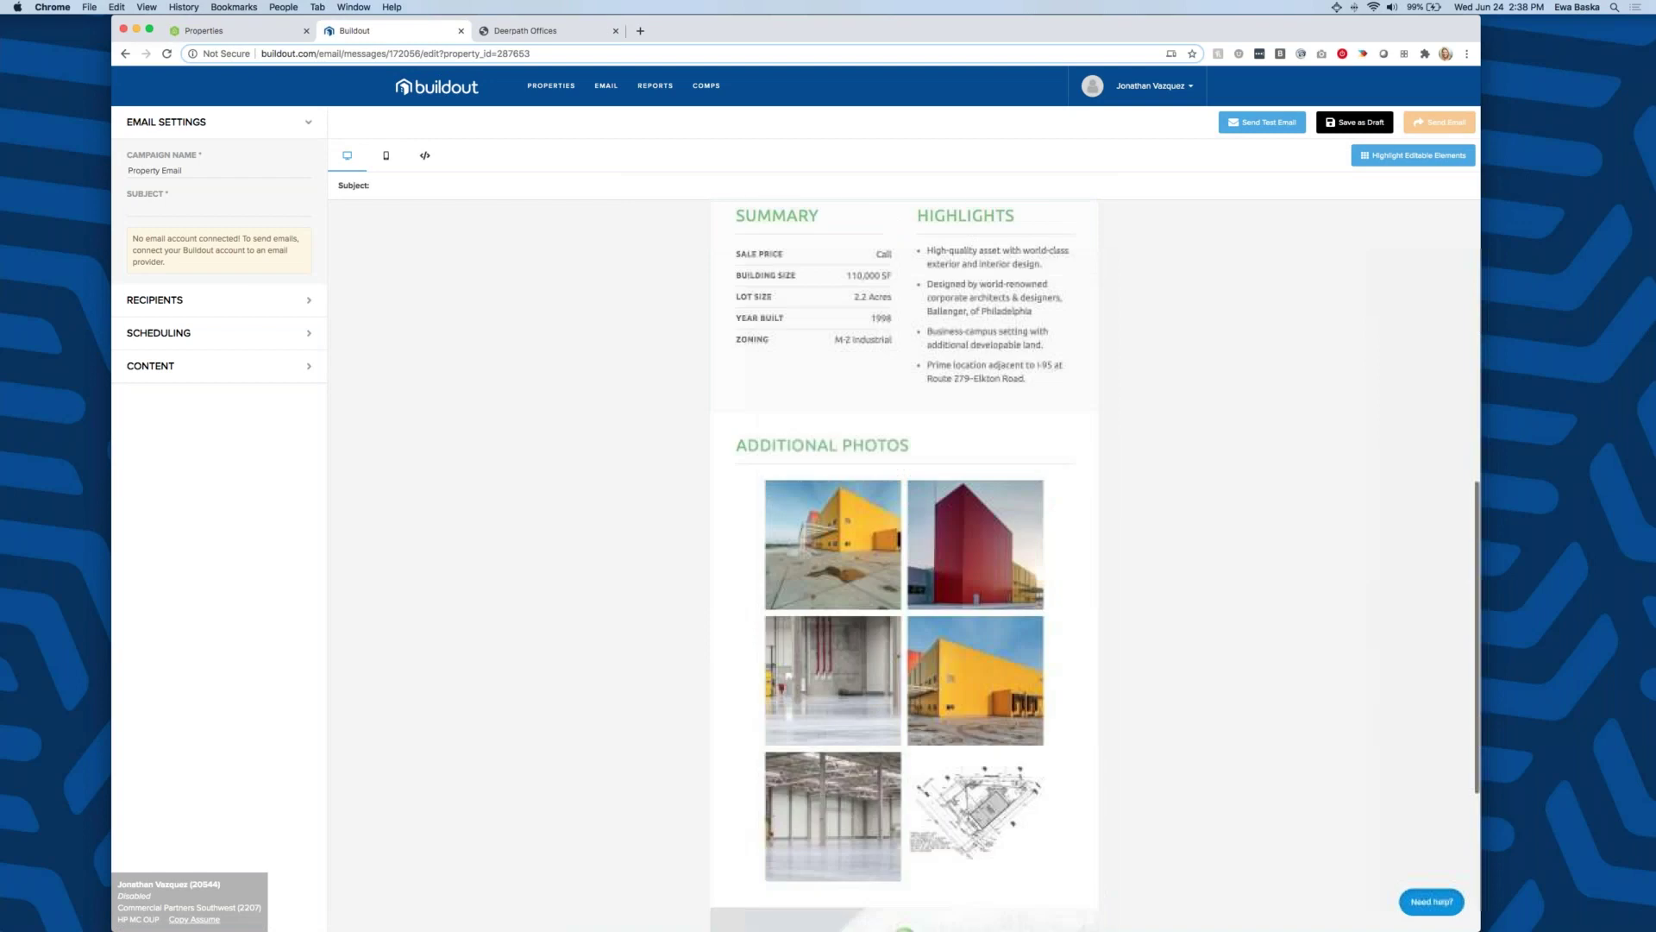
scroll(1036, 329, up, 8)
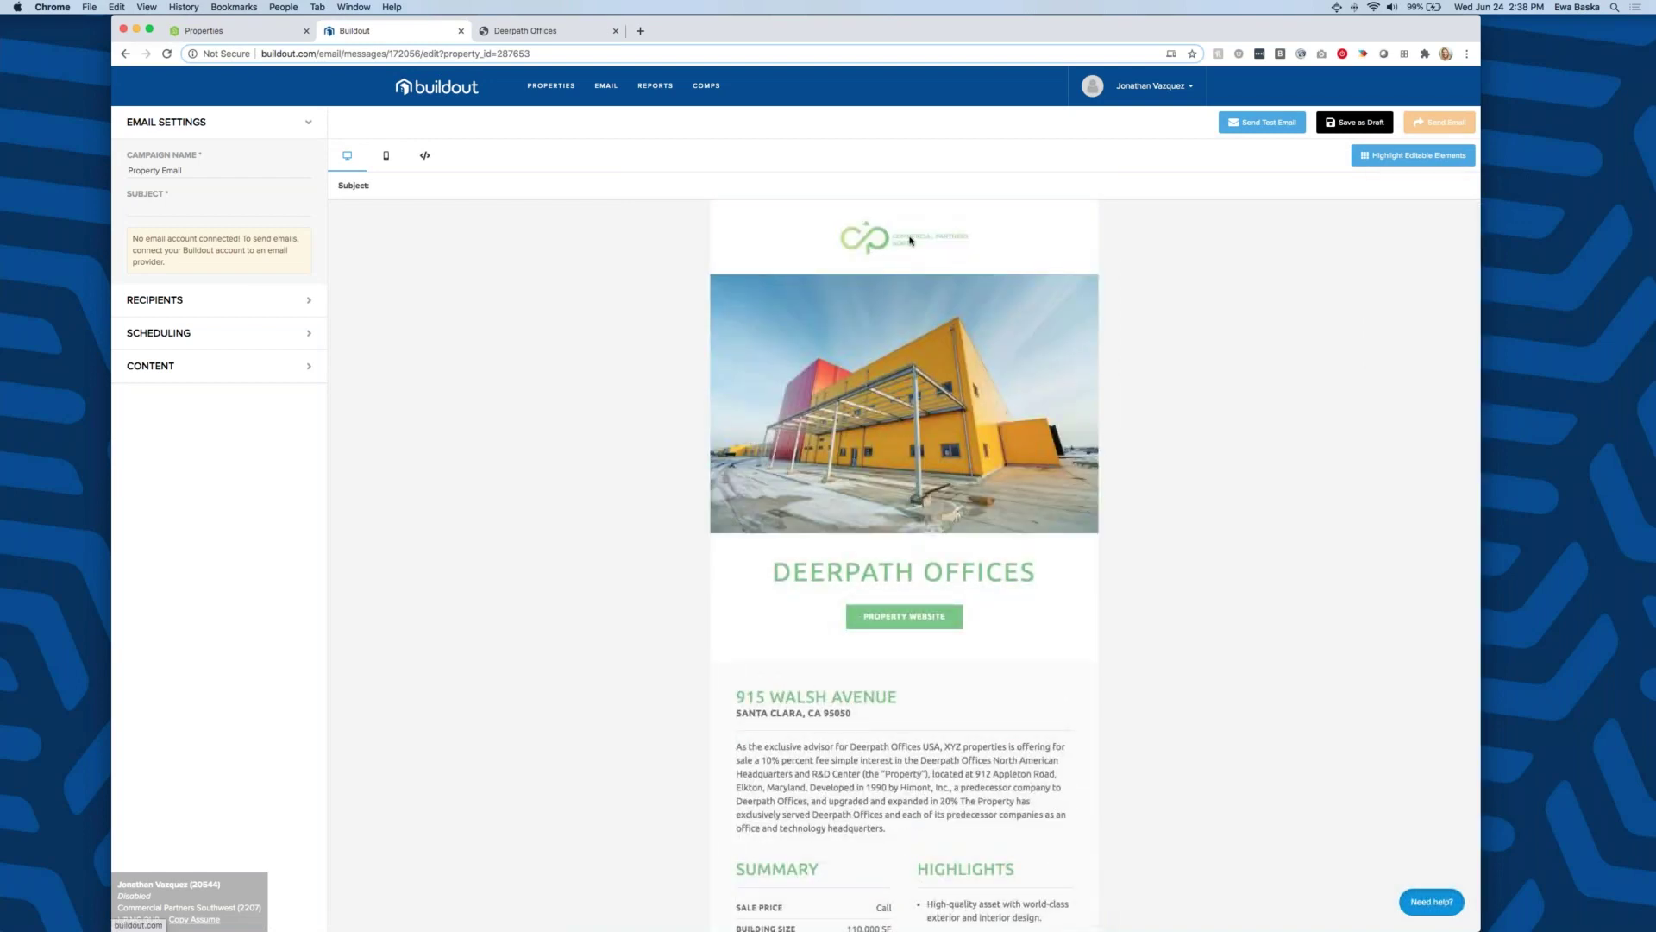
- Append "wkdjoiqwjd" to the email's property headline and "kwdnoiqwjdo" to the end of its description
click(1037, 575)
text(wkdjoiqwjd)
scroll(1037, 575, down, 5)
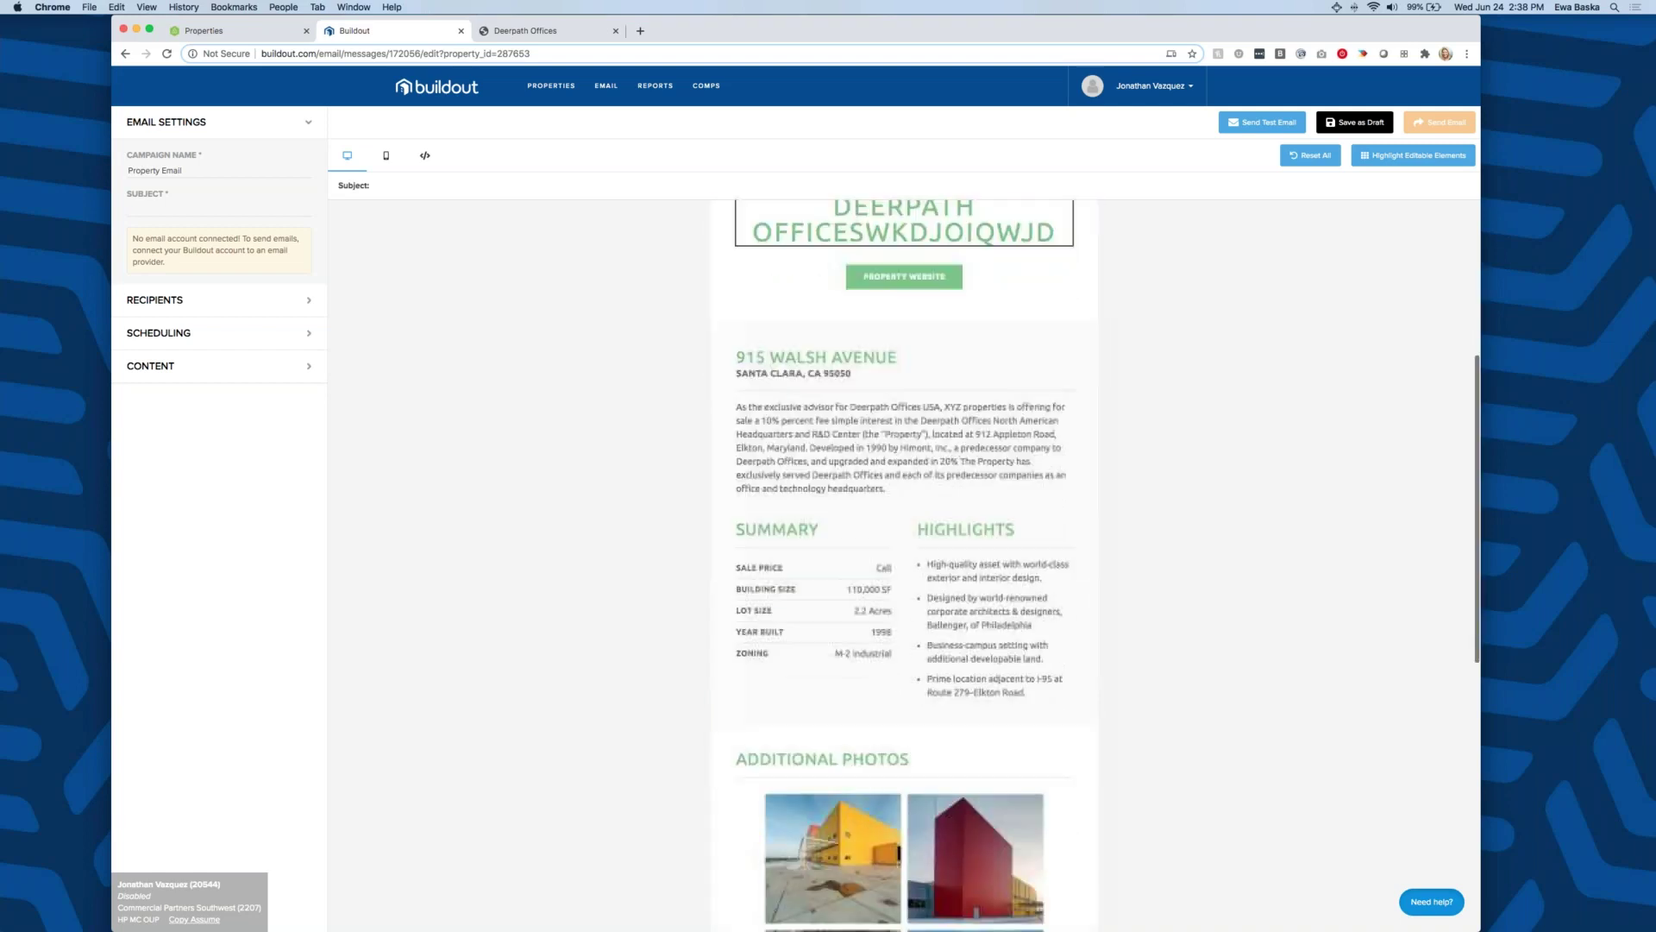
click(936, 490)
text(kwdnoiqwjdo)
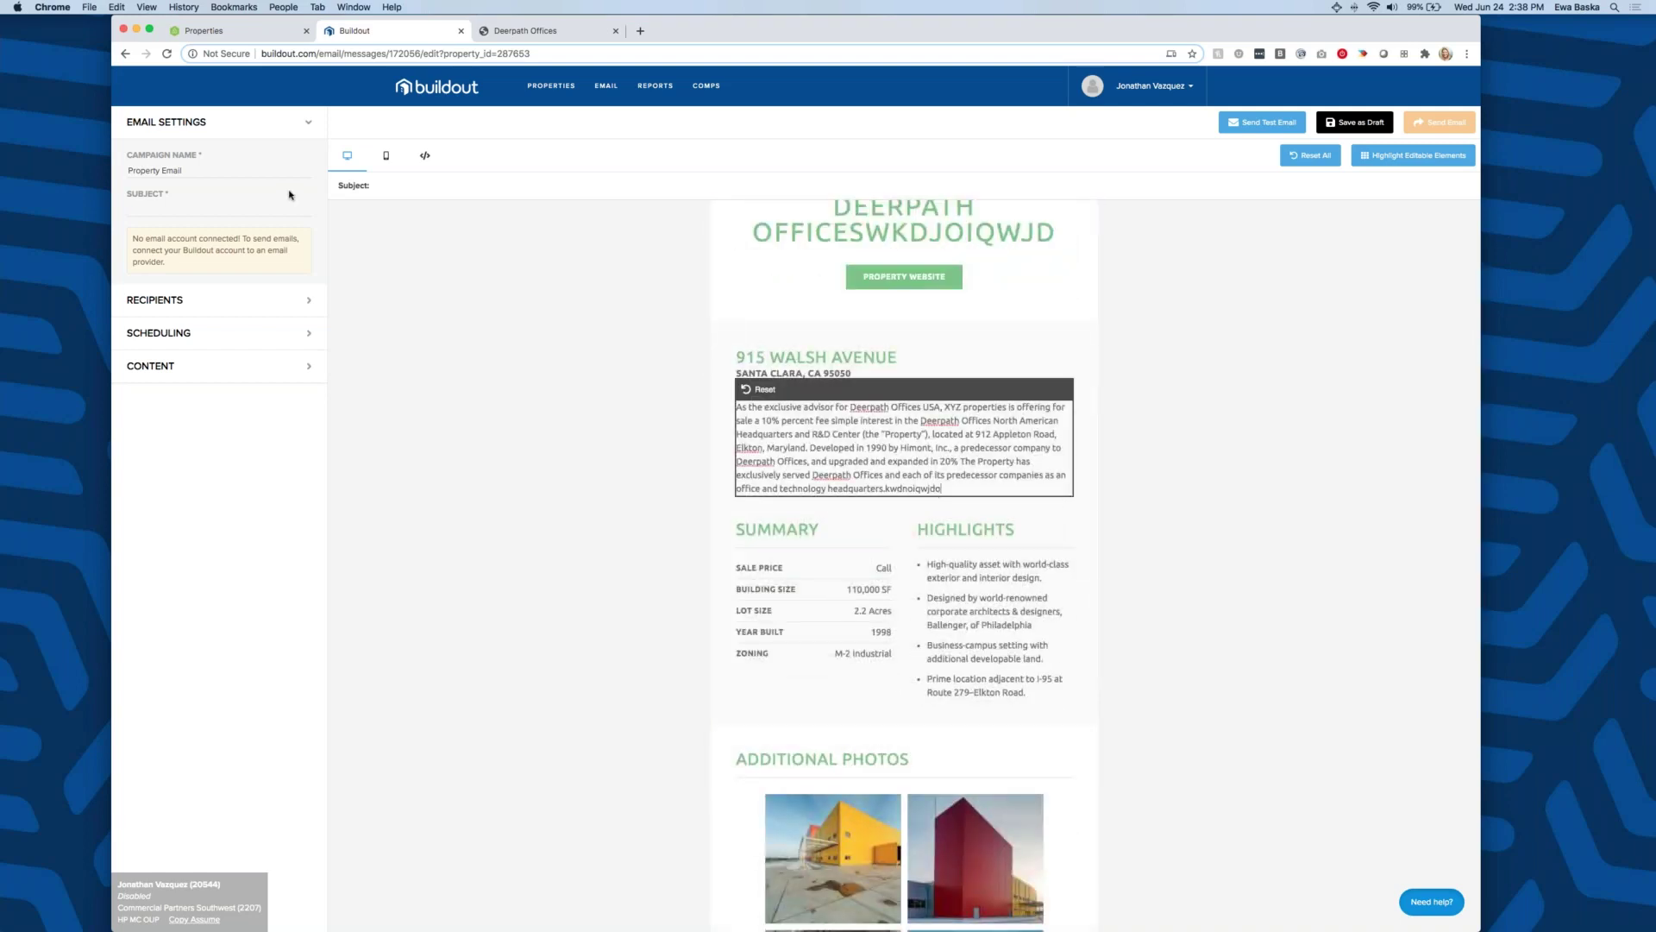
- Open the email's content options and switch the main photo off and back on
click(296, 370)
scroll(296, 375, down, 2)
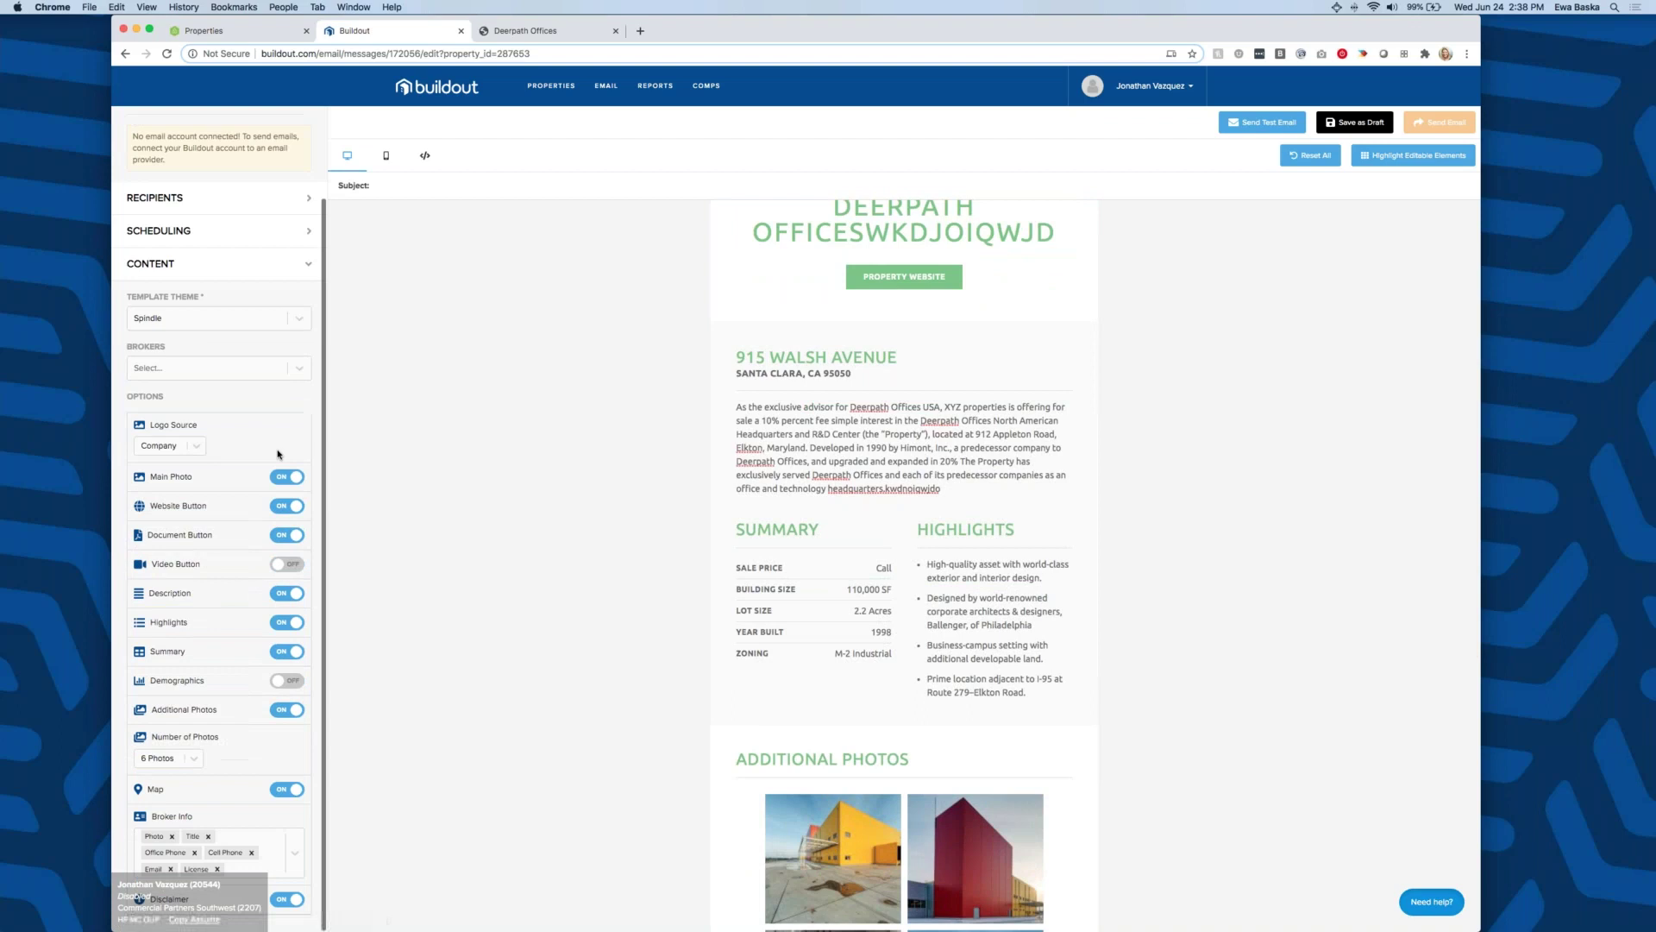
scroll(347, 482, up, 2)
click(287, 476)
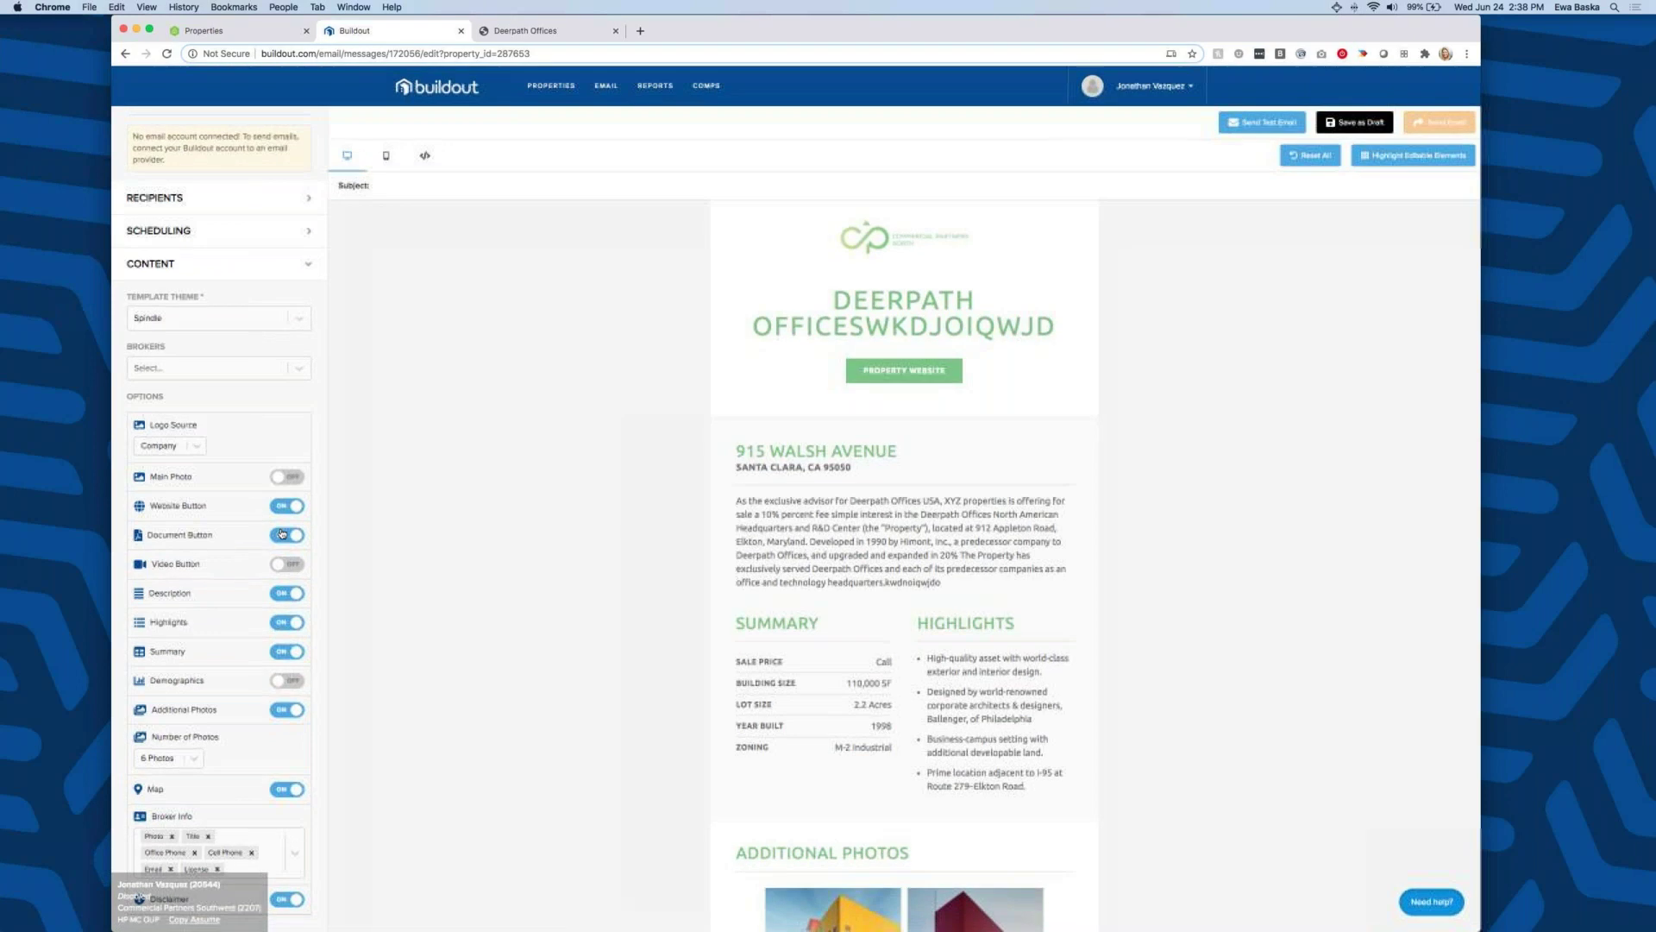
click(287, 476)
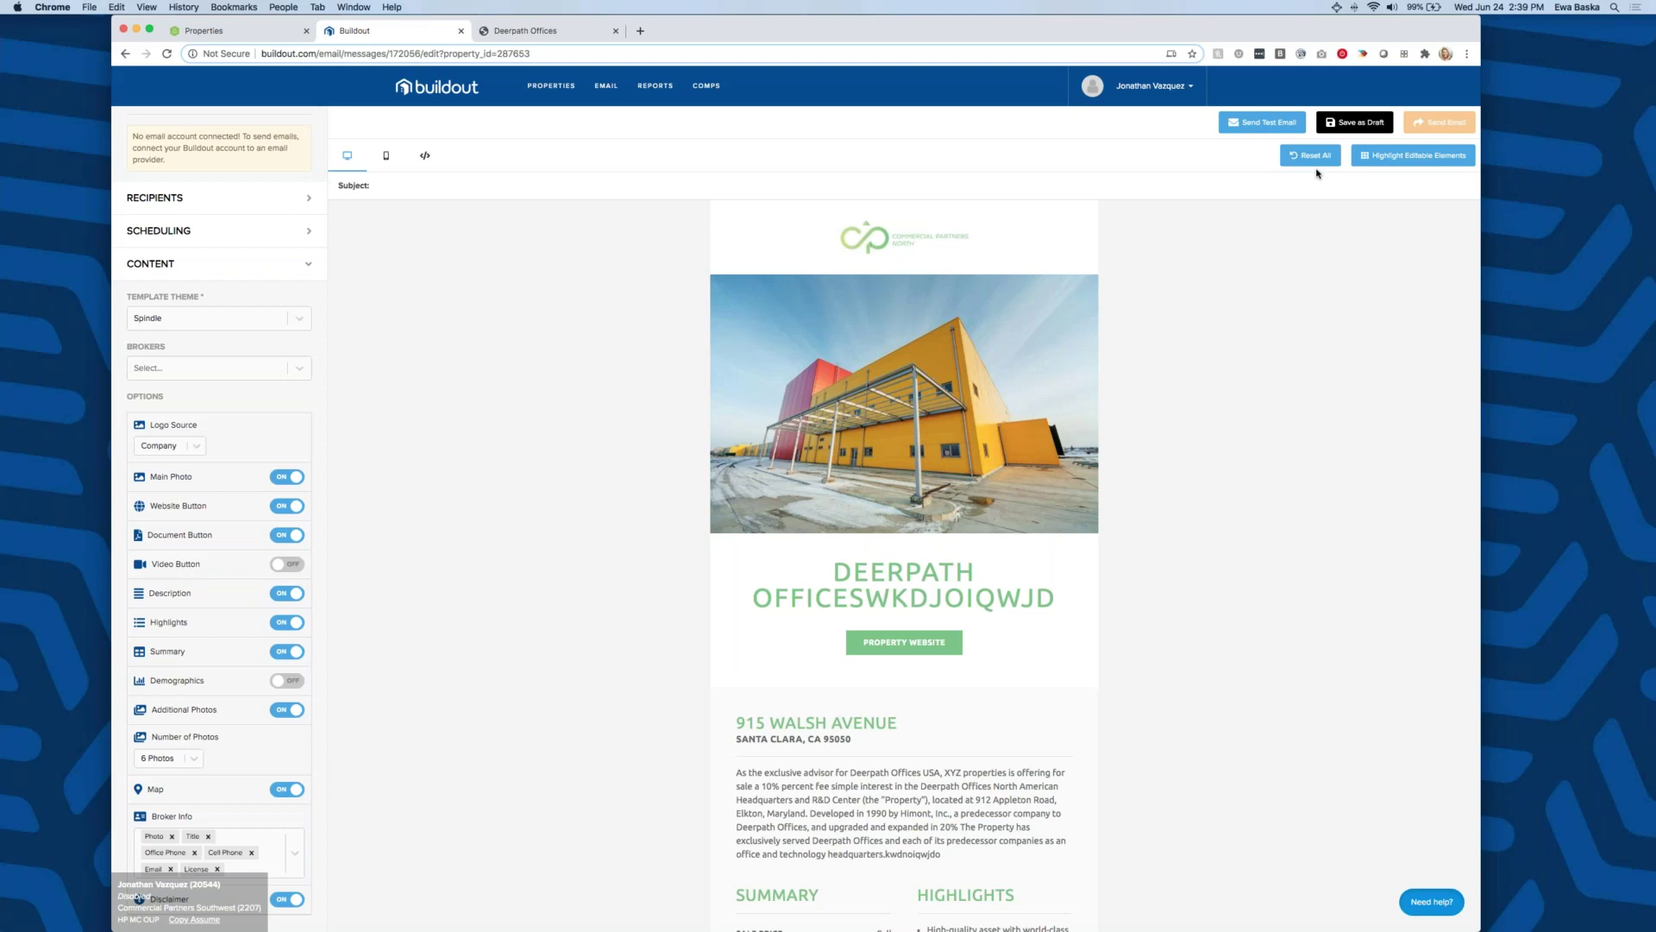
- Leave the email editor without saving and open the syndication settings of the Deerpath Offices listing
click(130, 55)
click(930, 299)
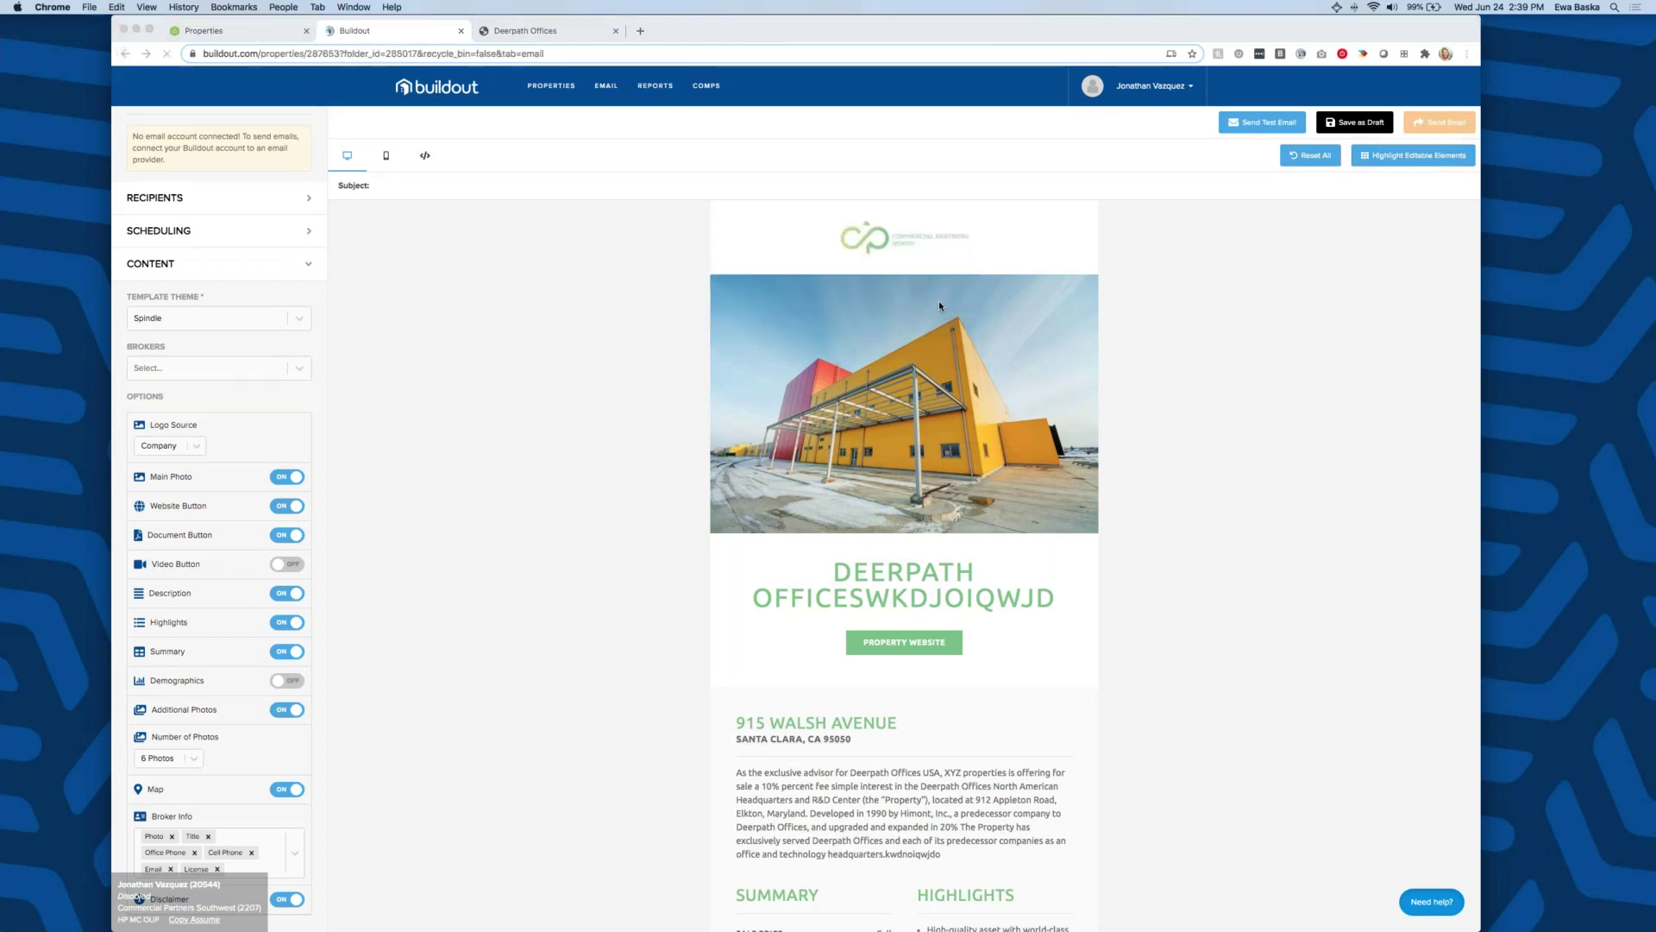
click(851, 261)
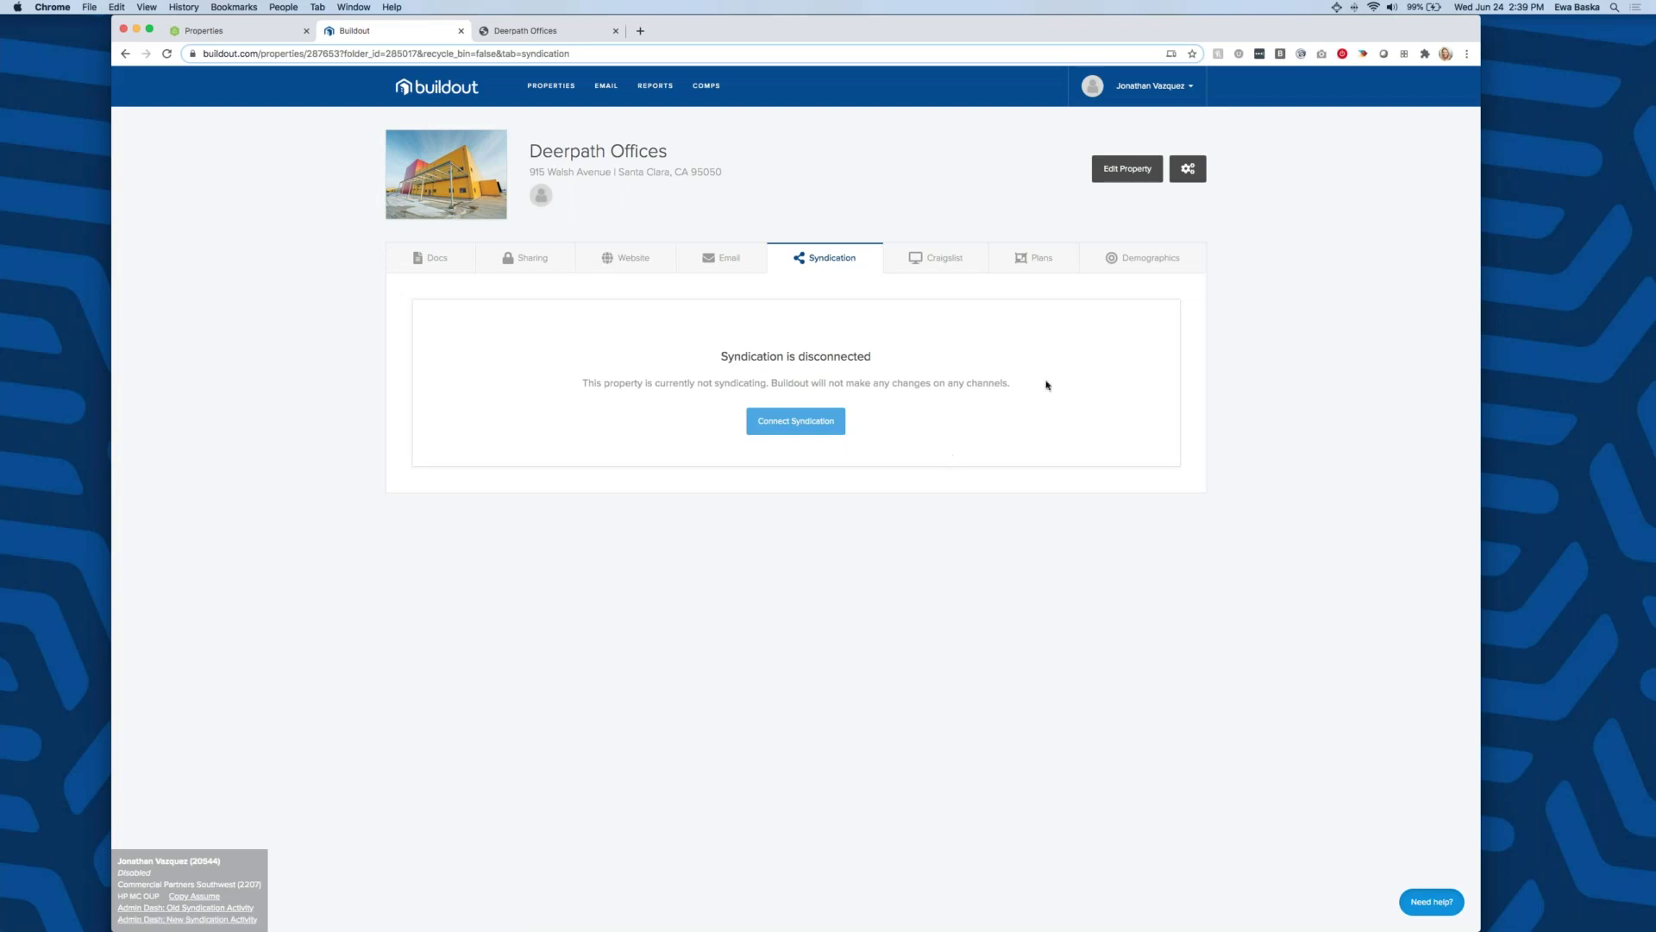
- Open the account's profile settings and look over the login, contact, licence and social fields
click(1146, 100)
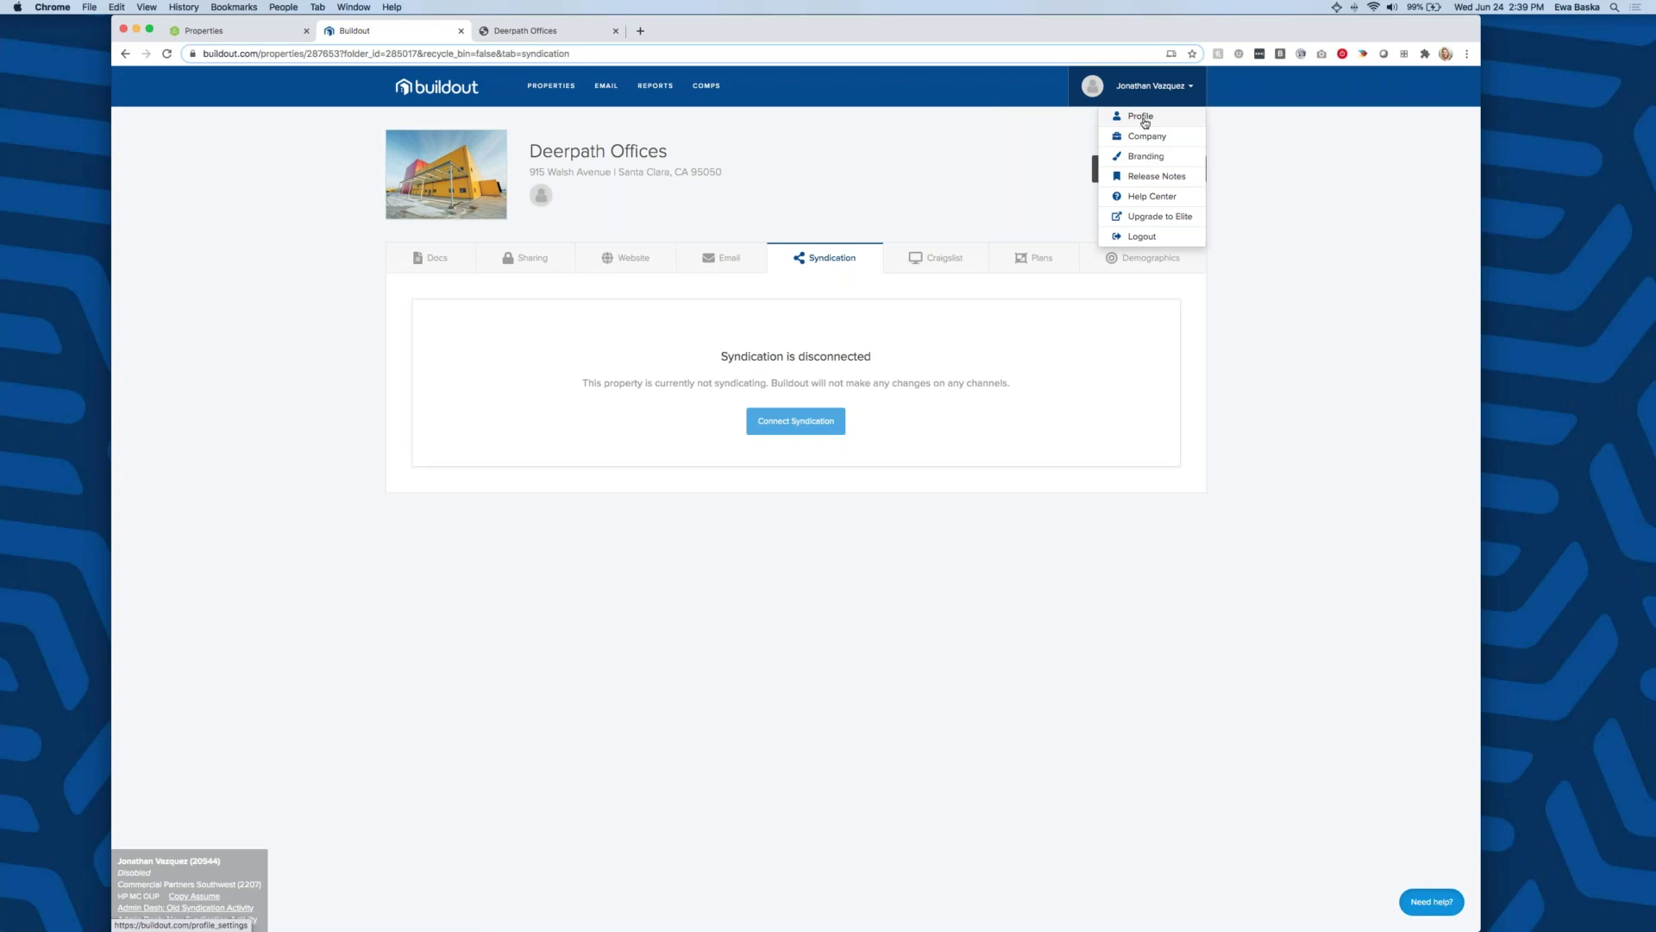
click(1144, 121)
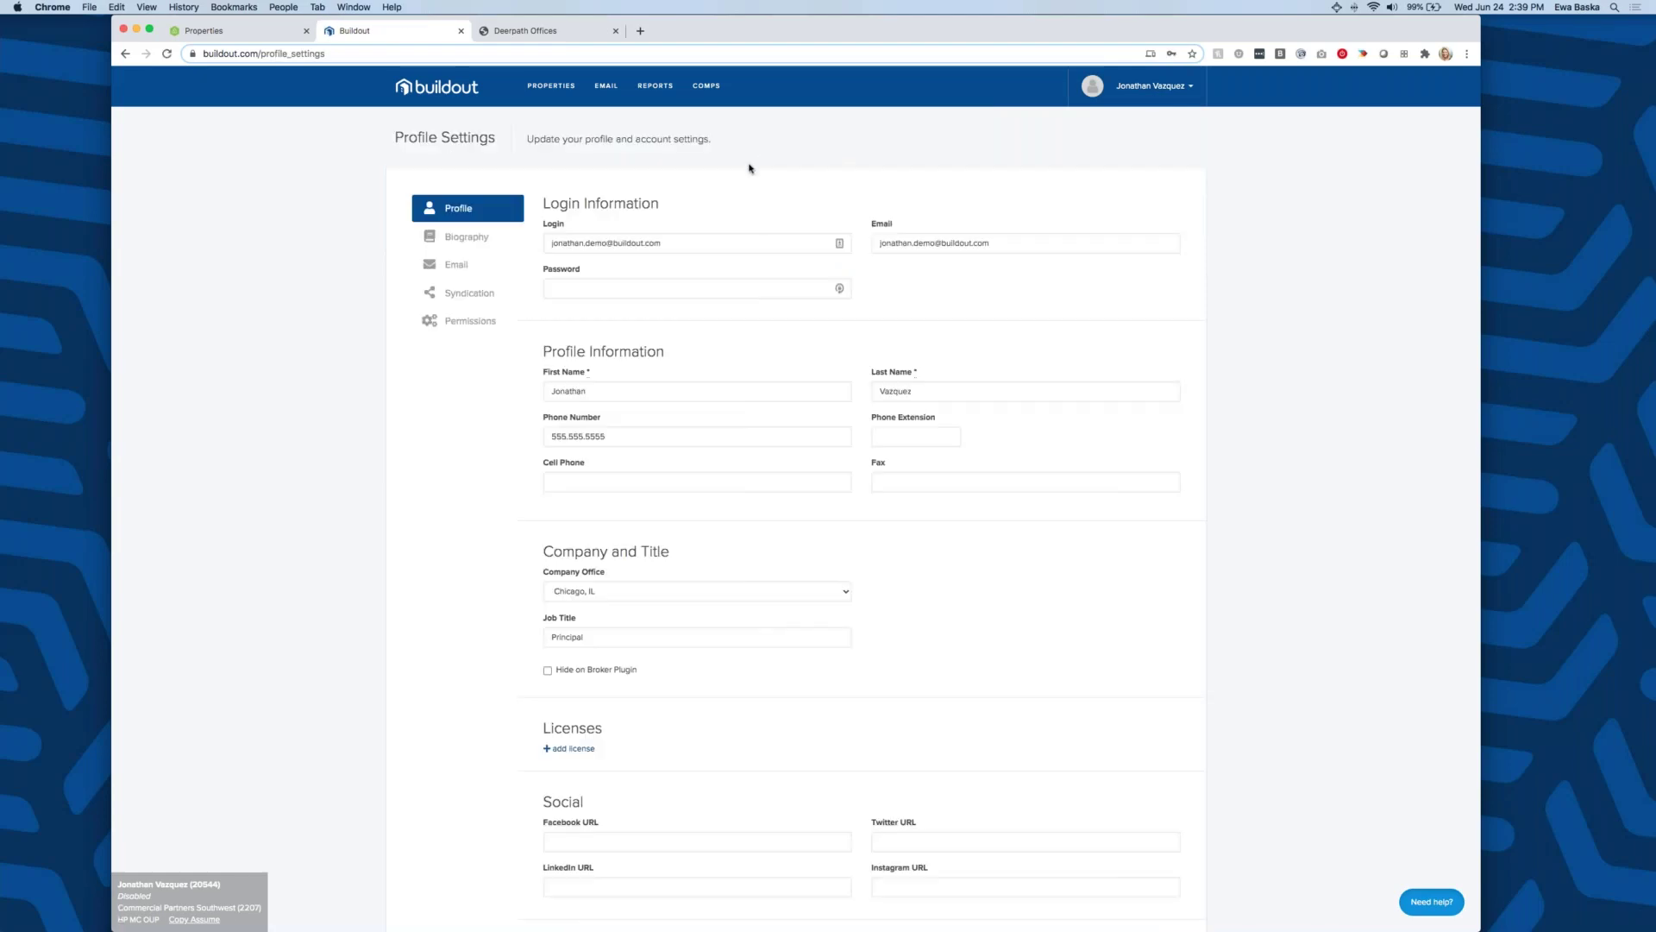
scroll(750, 168, down, 5)
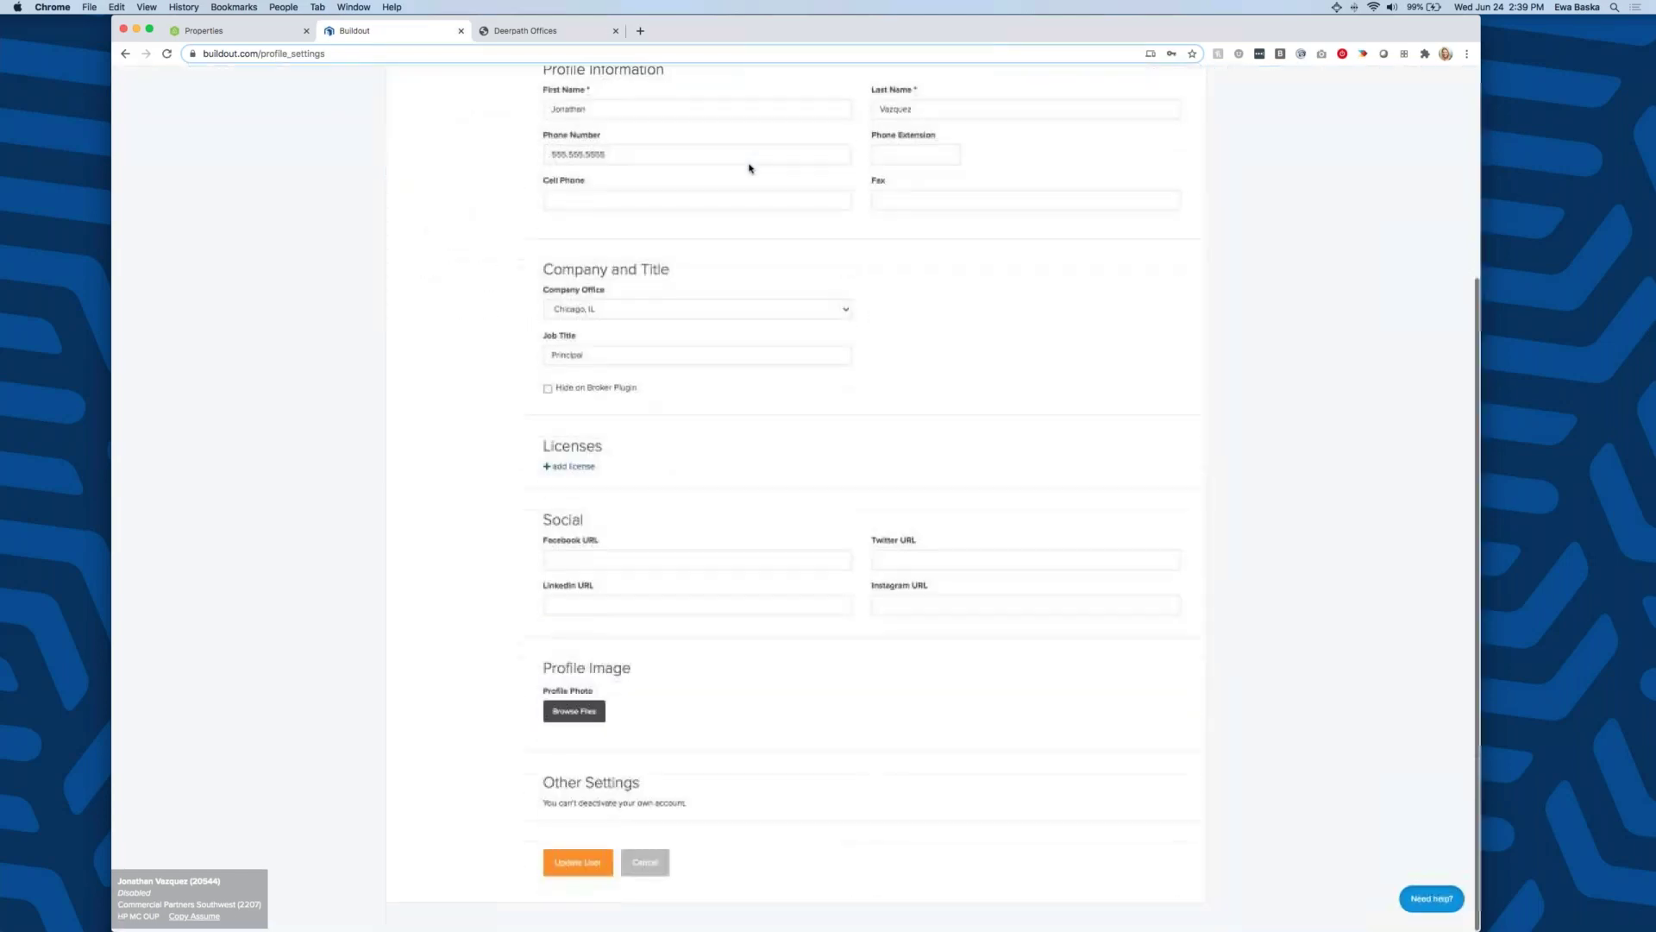
scroll(747, 166, up, 5)
- Examine the connected and available syndication channels in the profile settings
click(520, 300)
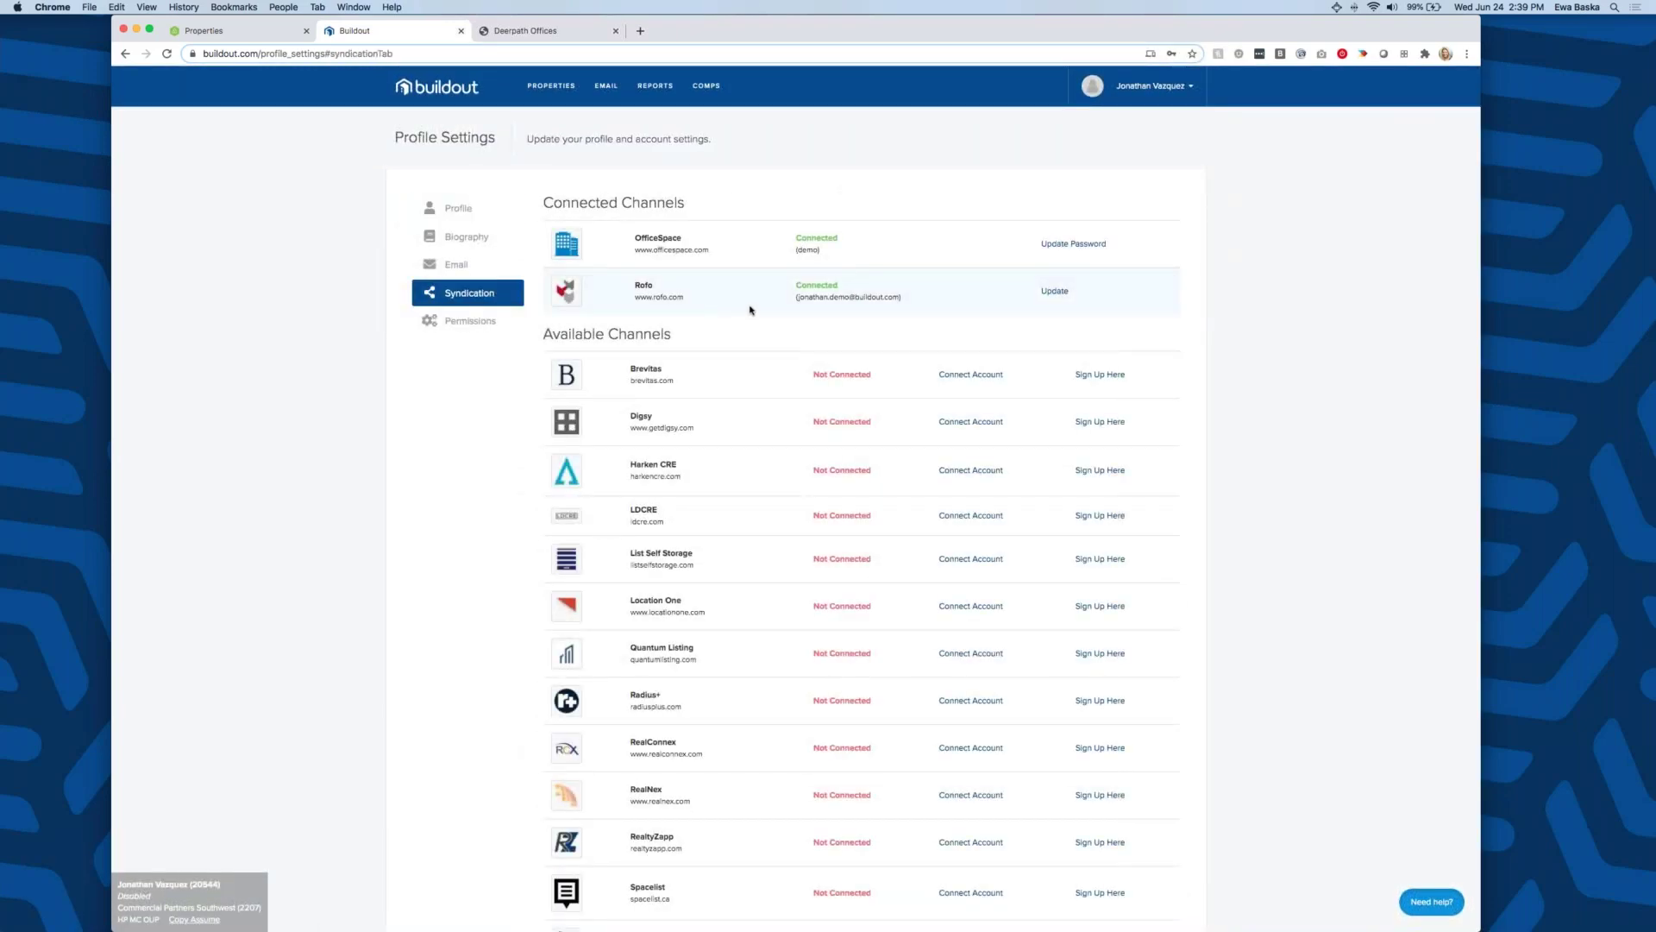
scroll(749, 310, down, 4)
scroll(750, 310, up, 3)
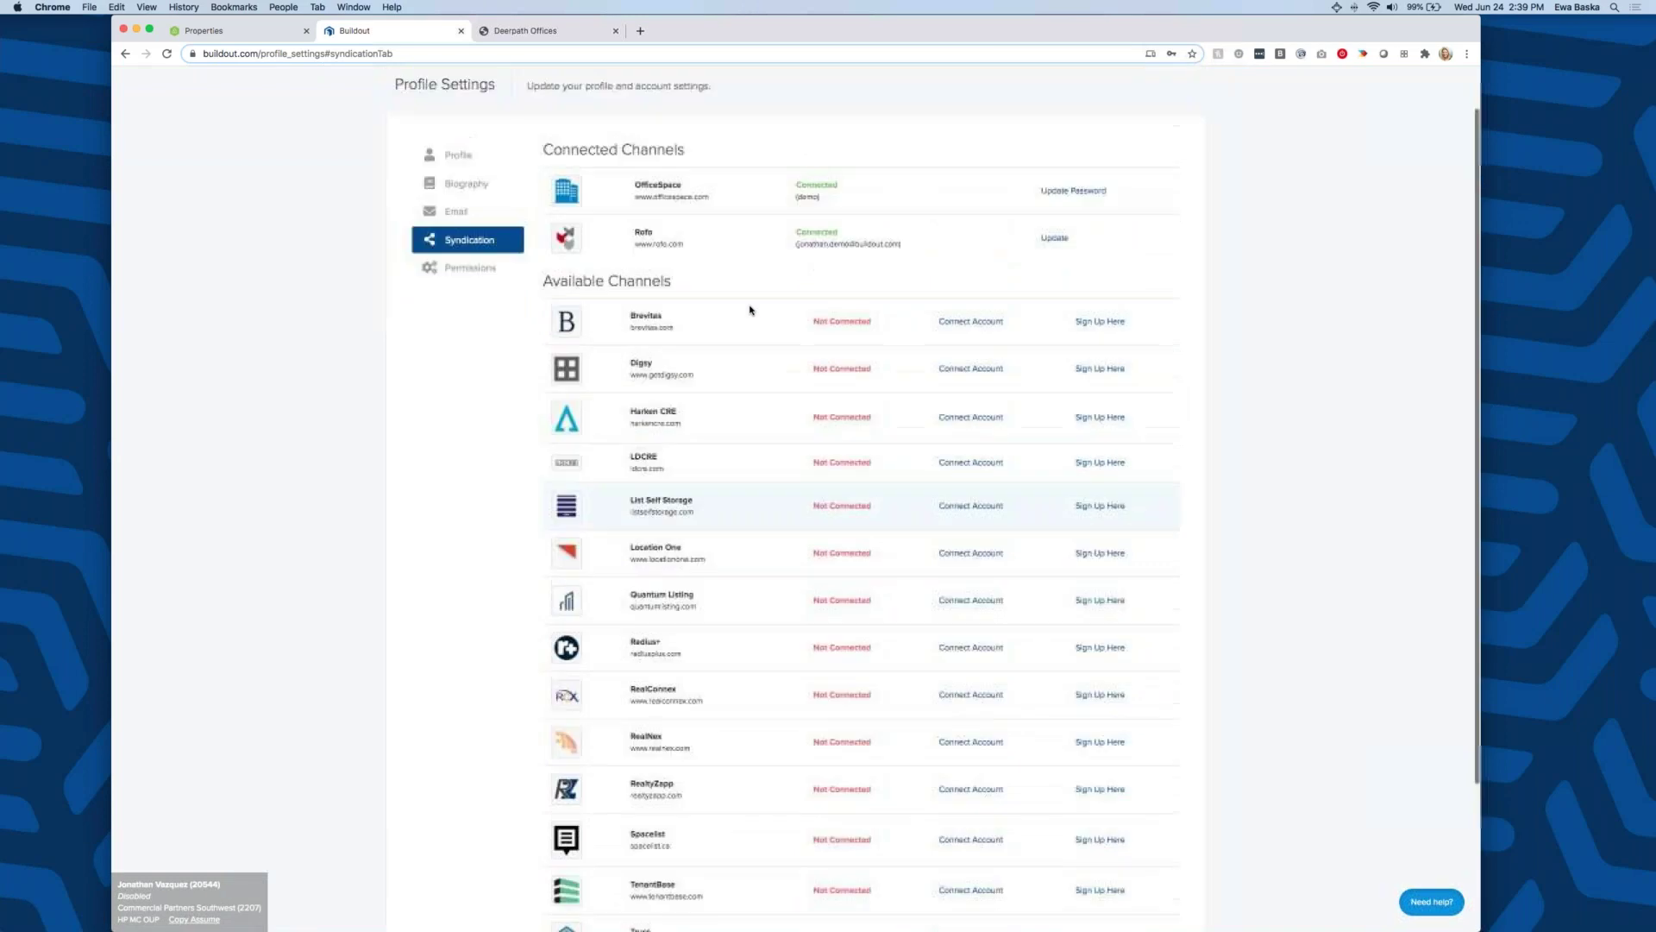
scroll(749, 310, down, 3)
scroll(727, 425, up, 1)
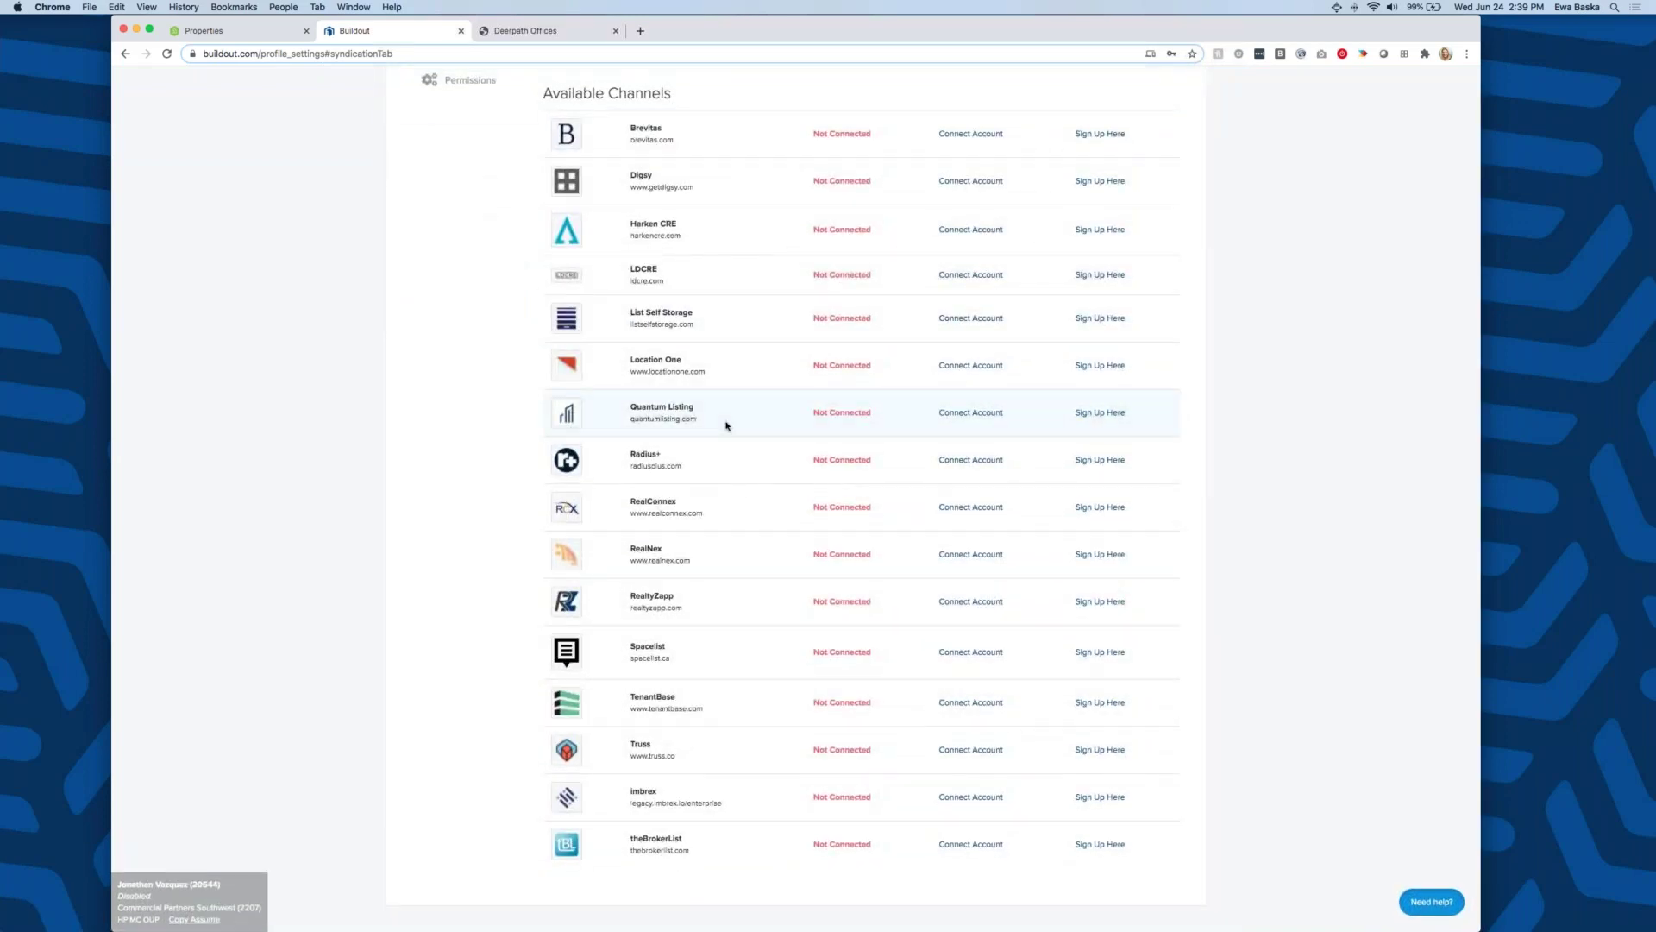
- Connect the Quantum Listing channel with the account username and password and return to the syndication channels
click(970, 412)
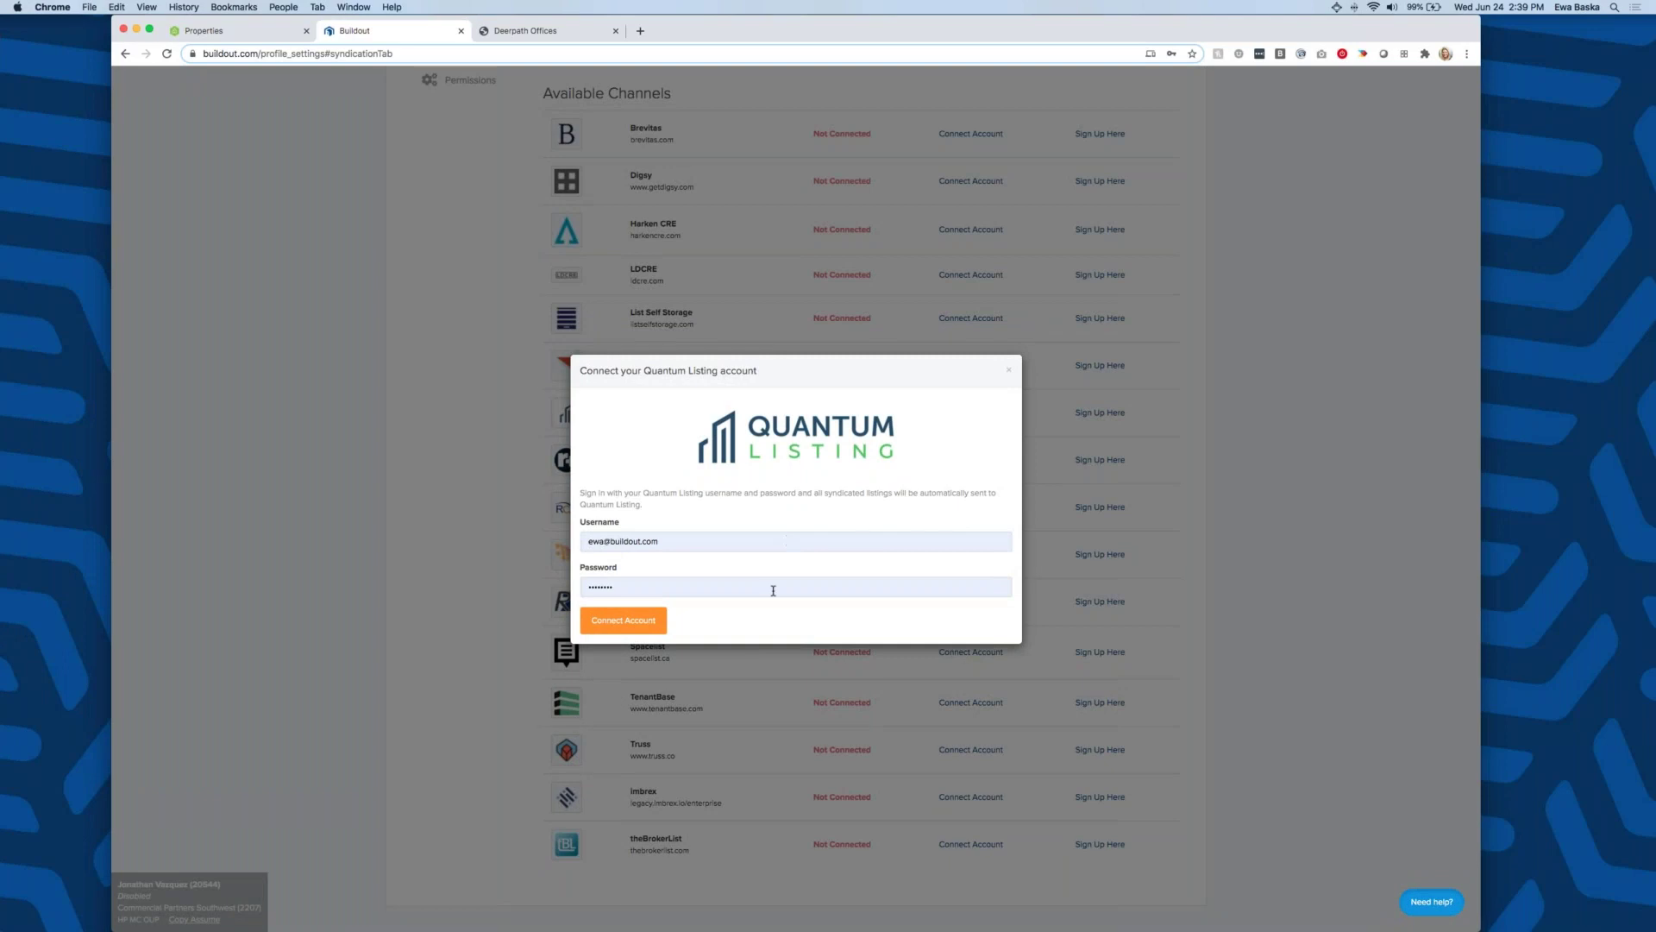
click(623, 629)
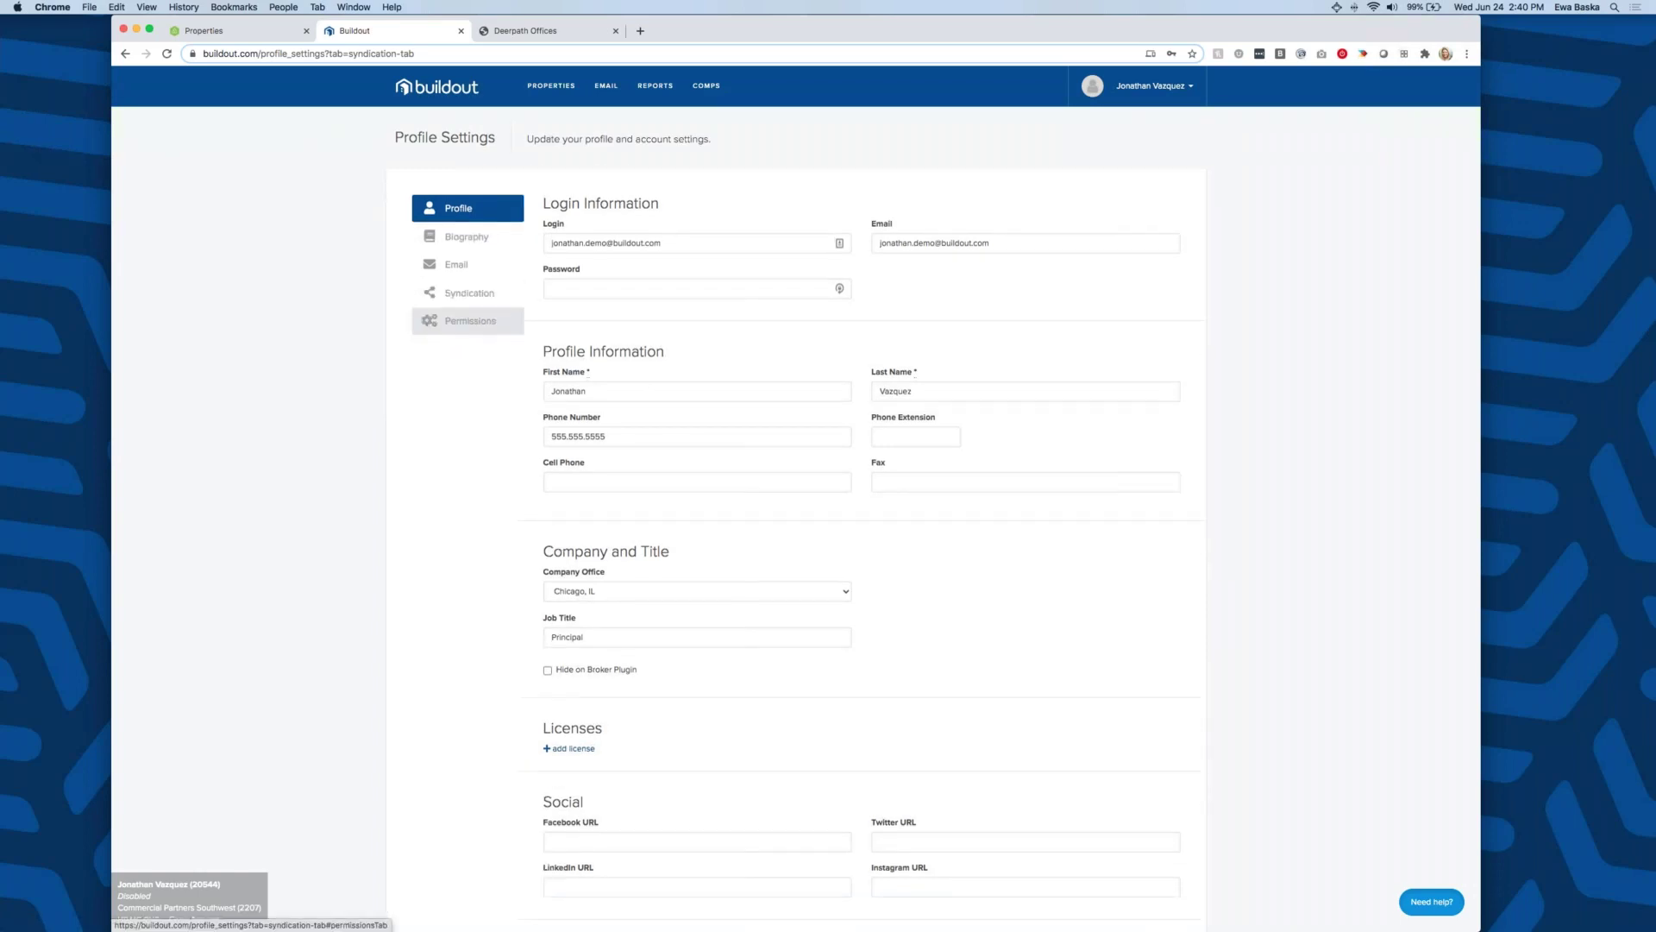
click(503, 302)
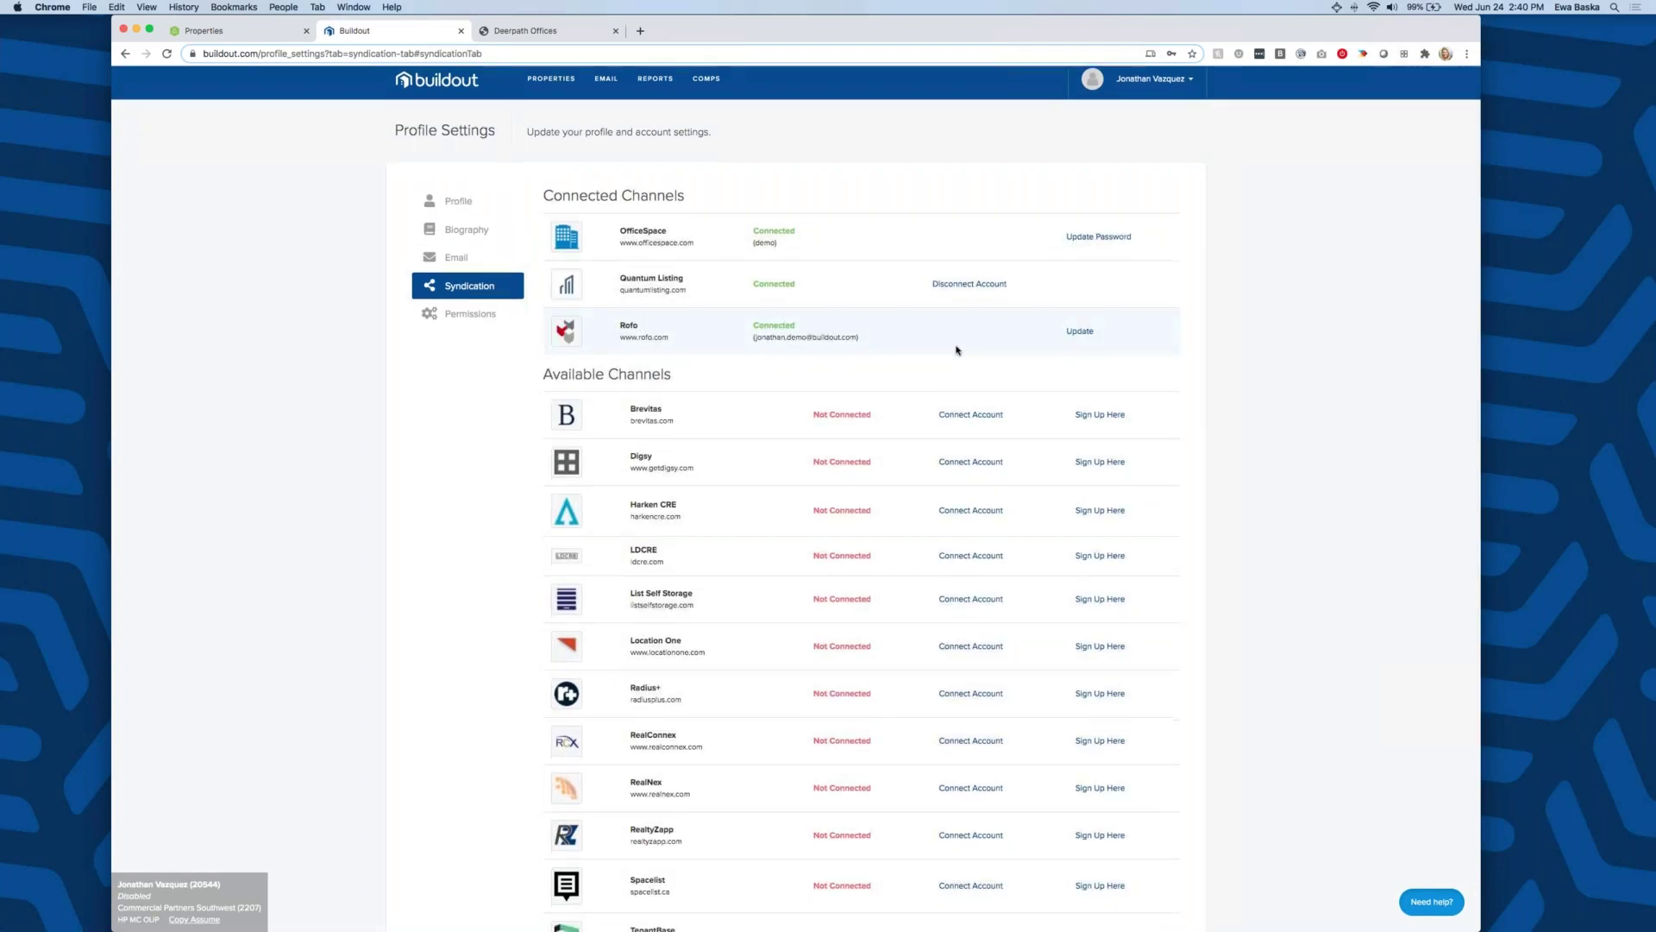
- Disconnect the Quantum Listing account and reopen the syndication channel list
scroll(954, 353, down, 5)
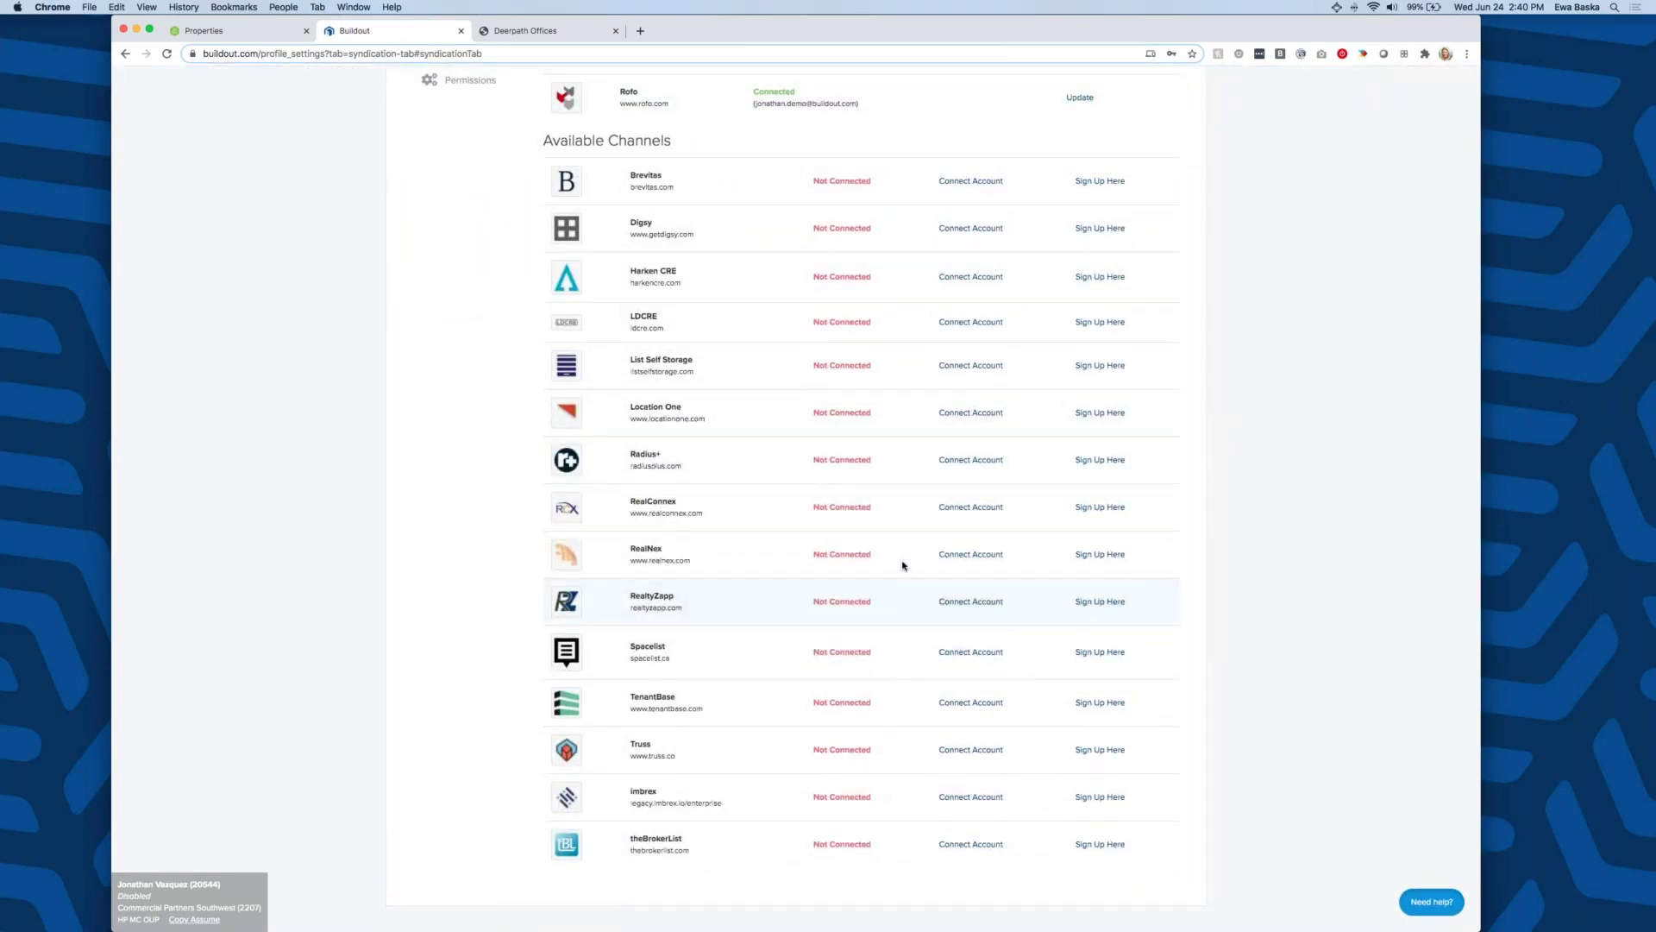
scroll(902, 565, up, 5)
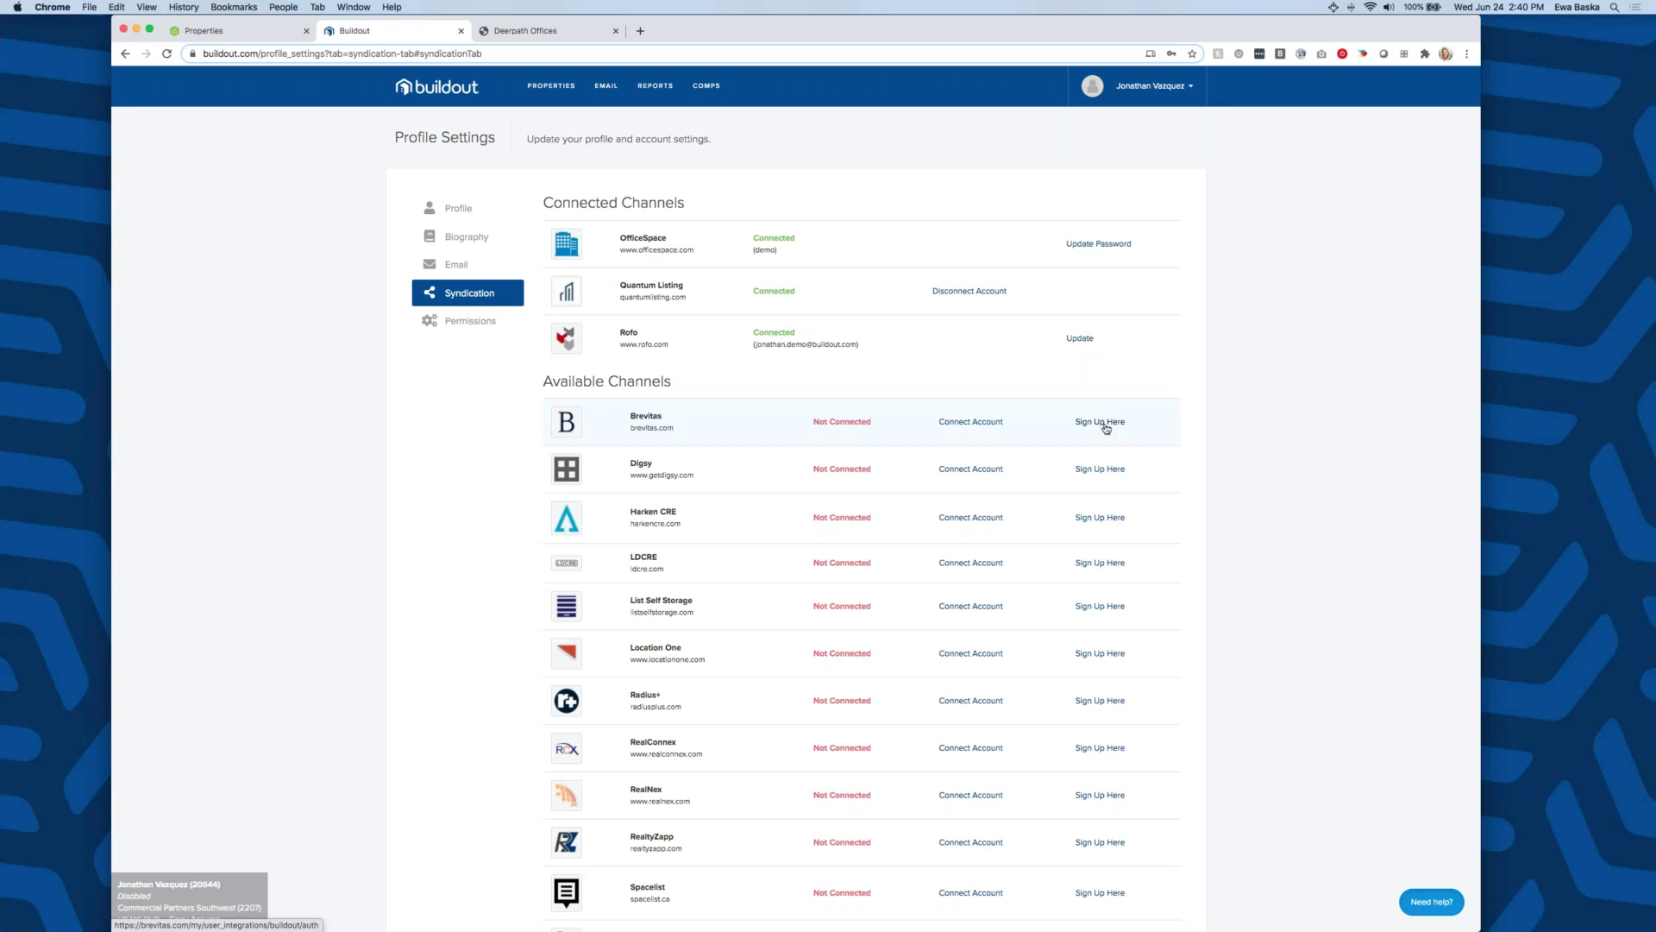
click(1001, 292)
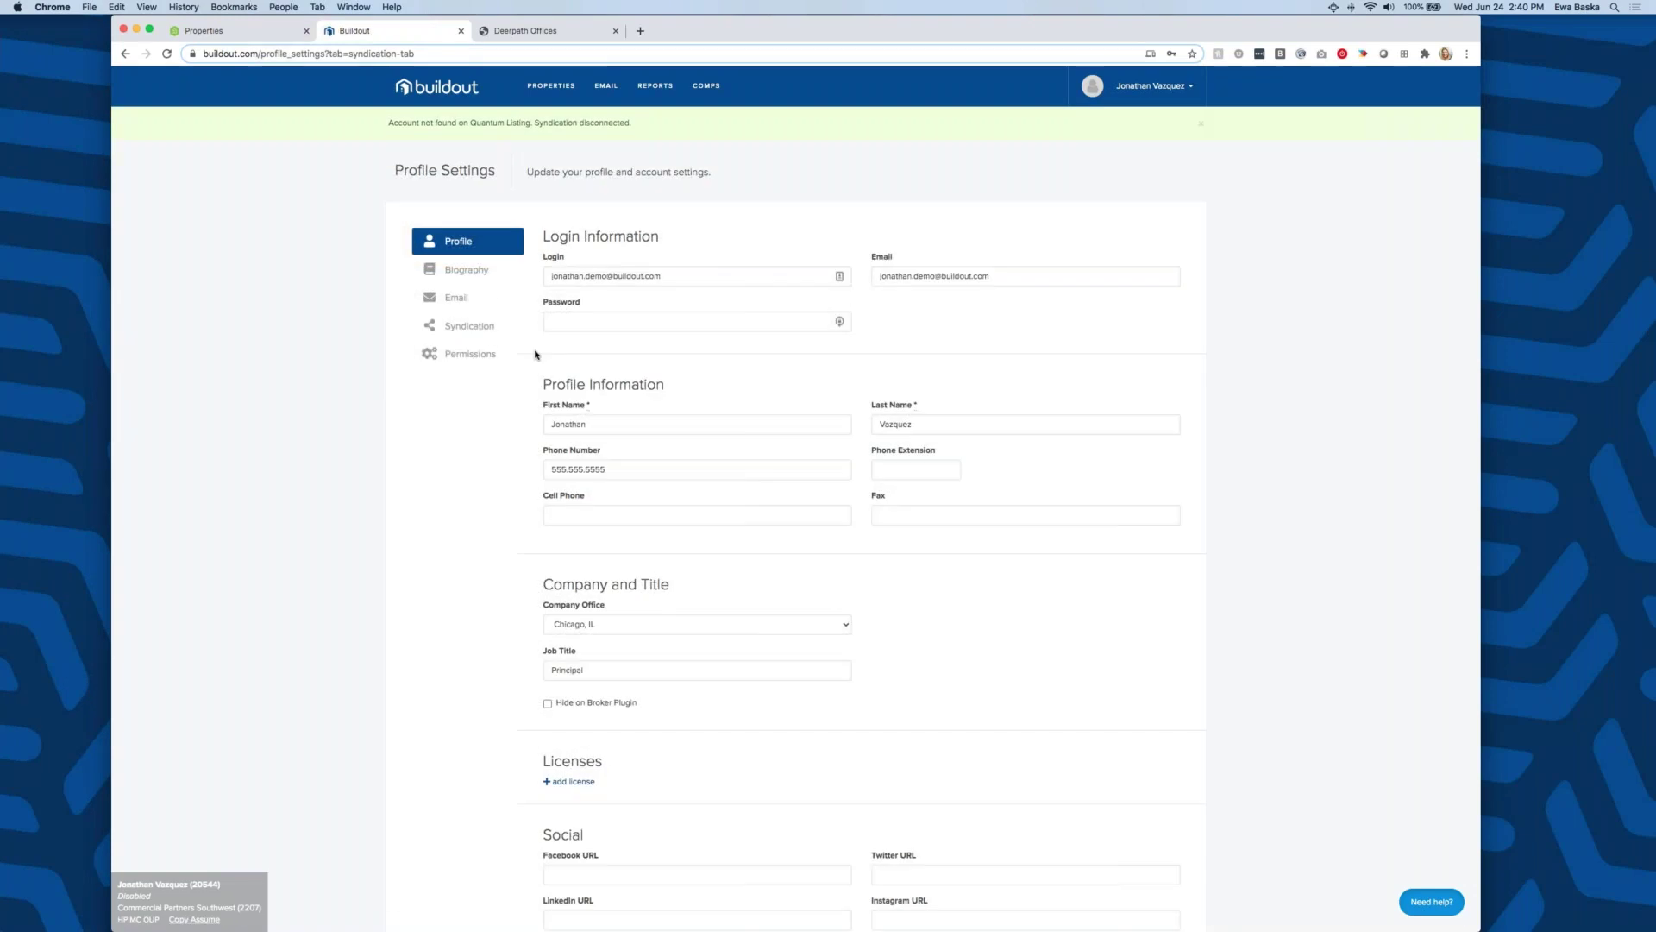
click(469, 326)
- Open the Quantum Listing sign-up page from the available syndication channels
scroll(1053, 417, down, 3)
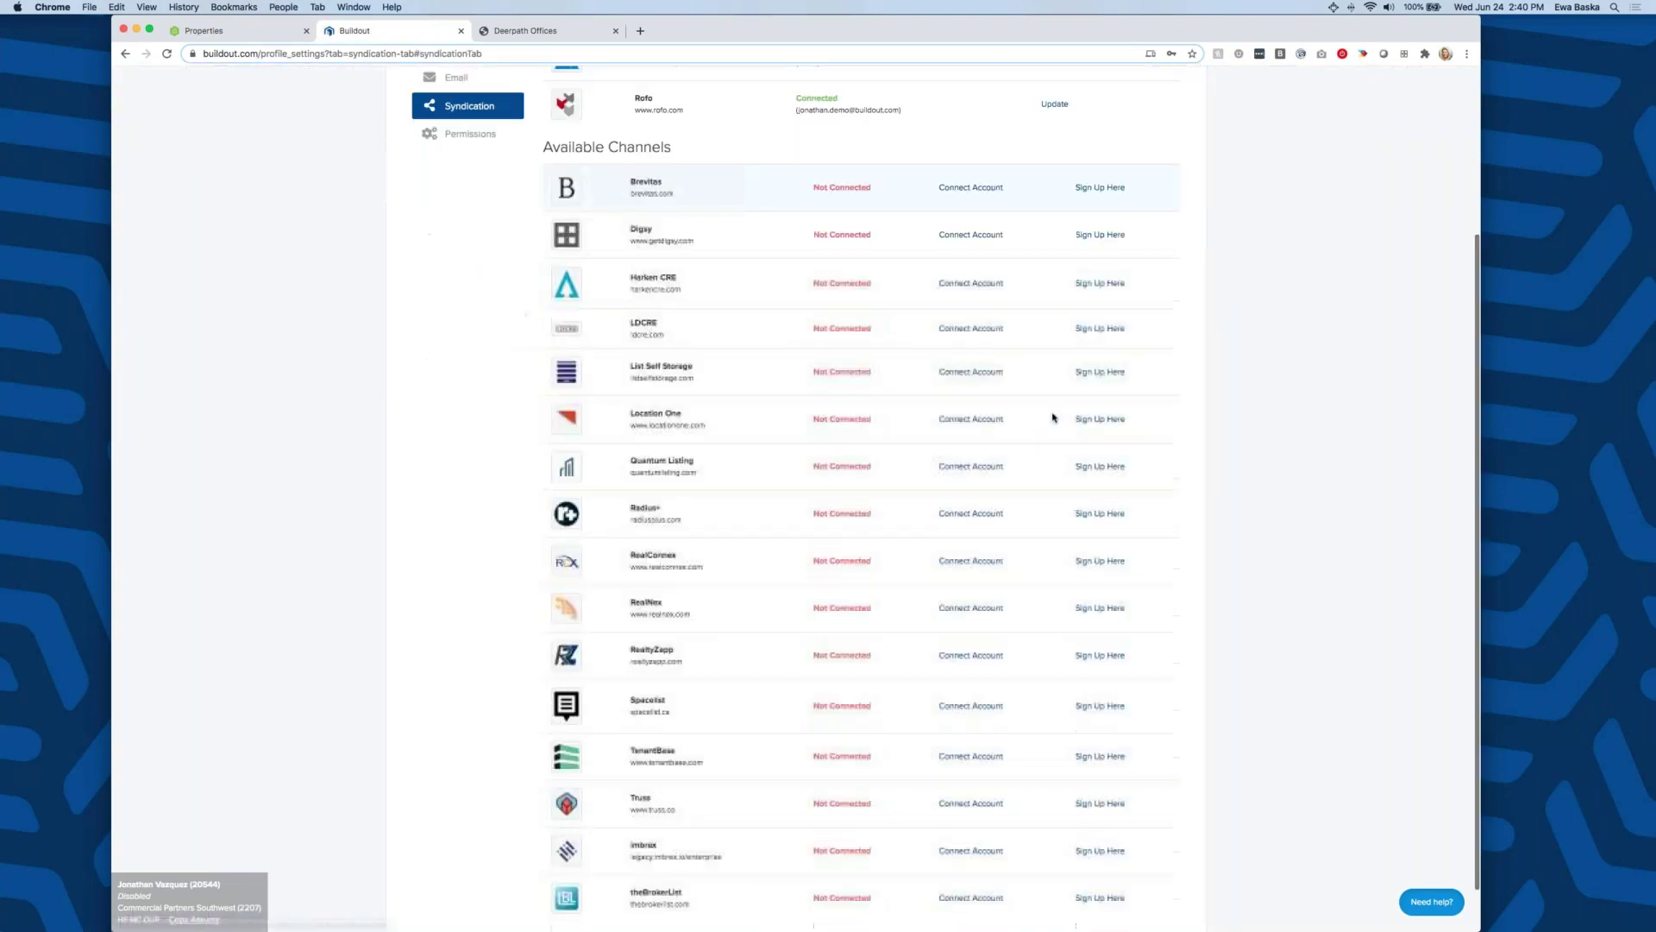
scroll(1052, 417, down, 1)
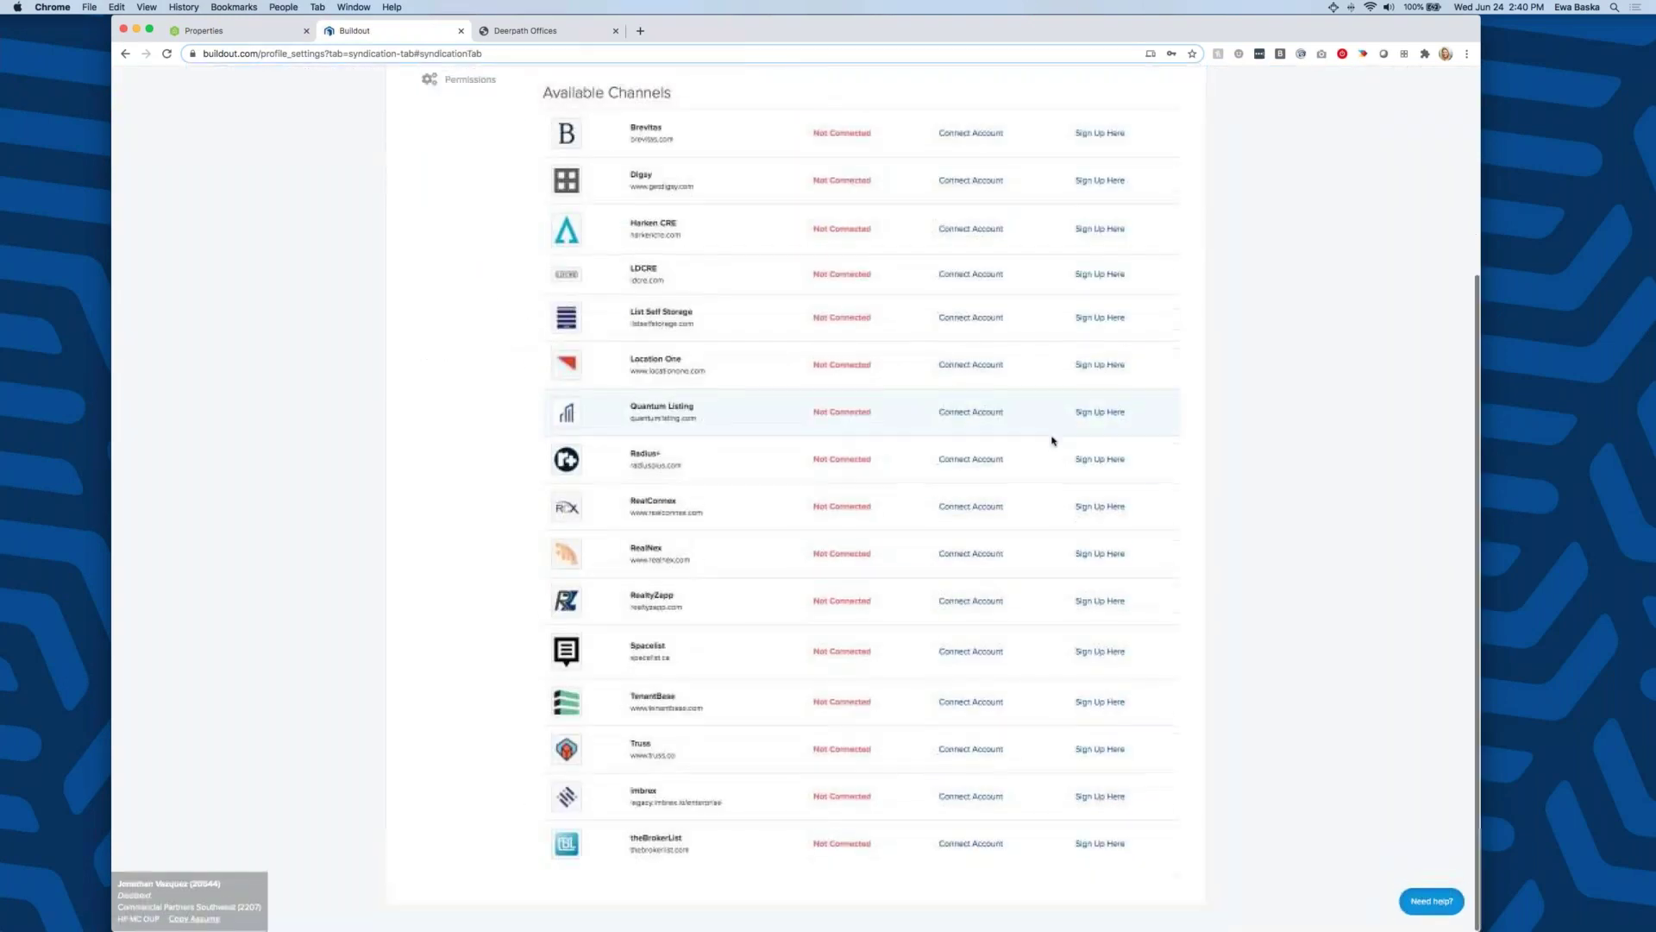
click(1100, 412)
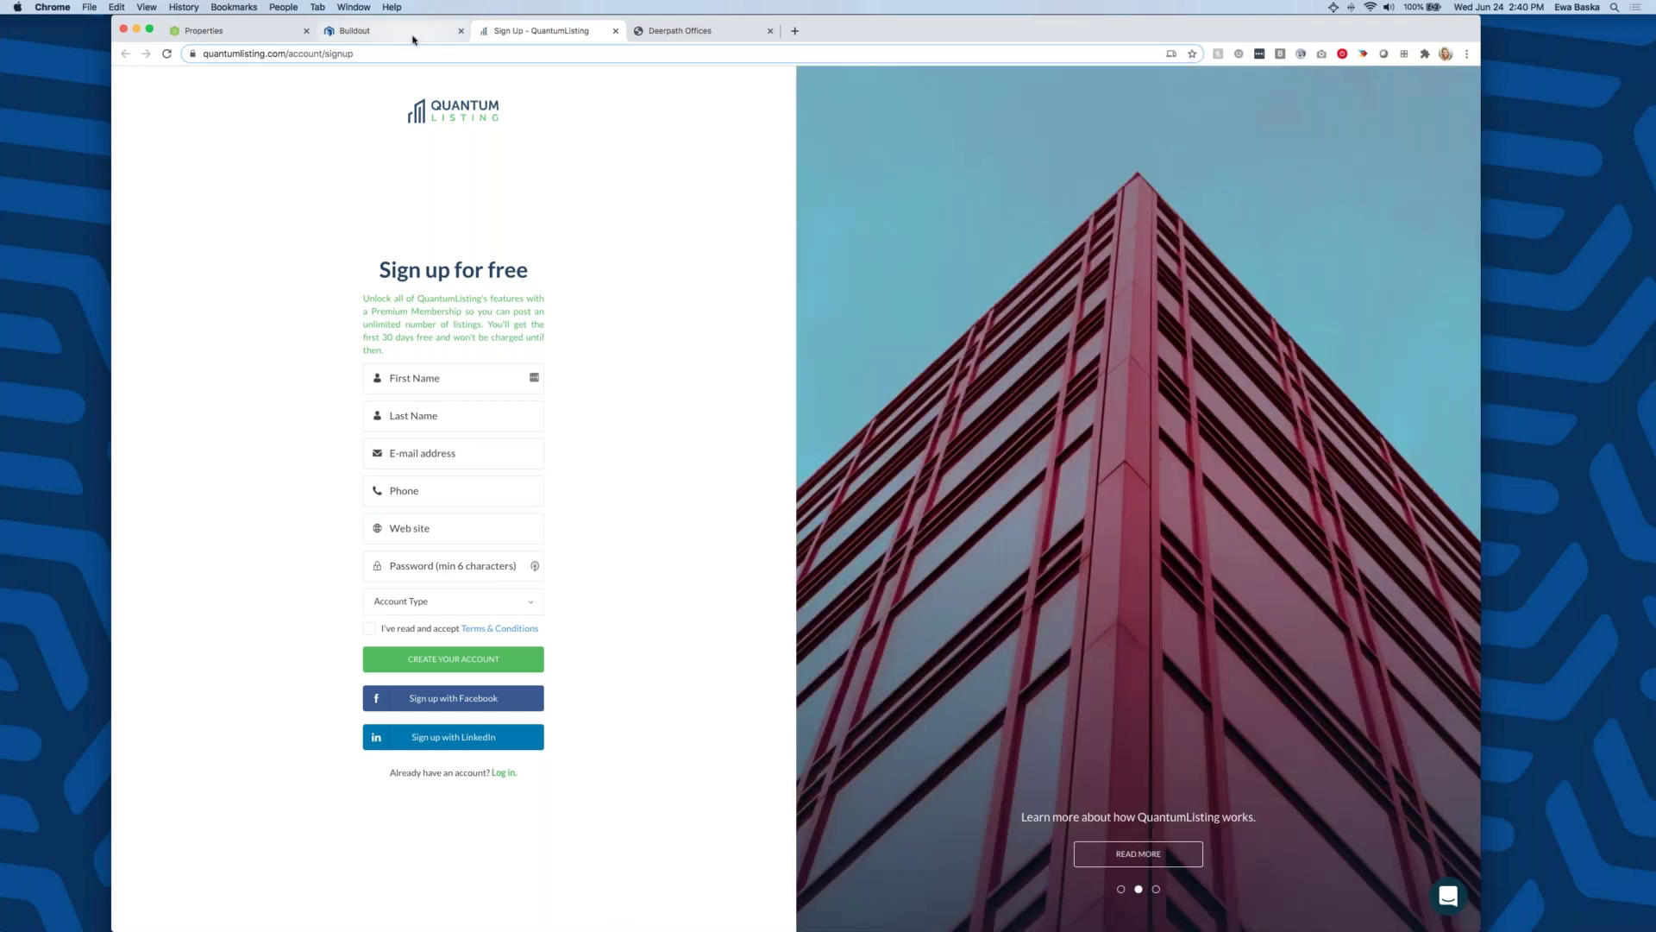
- Return to Buildout and connect the Quantum Listing account from the available syndication channels
click(414, 32)
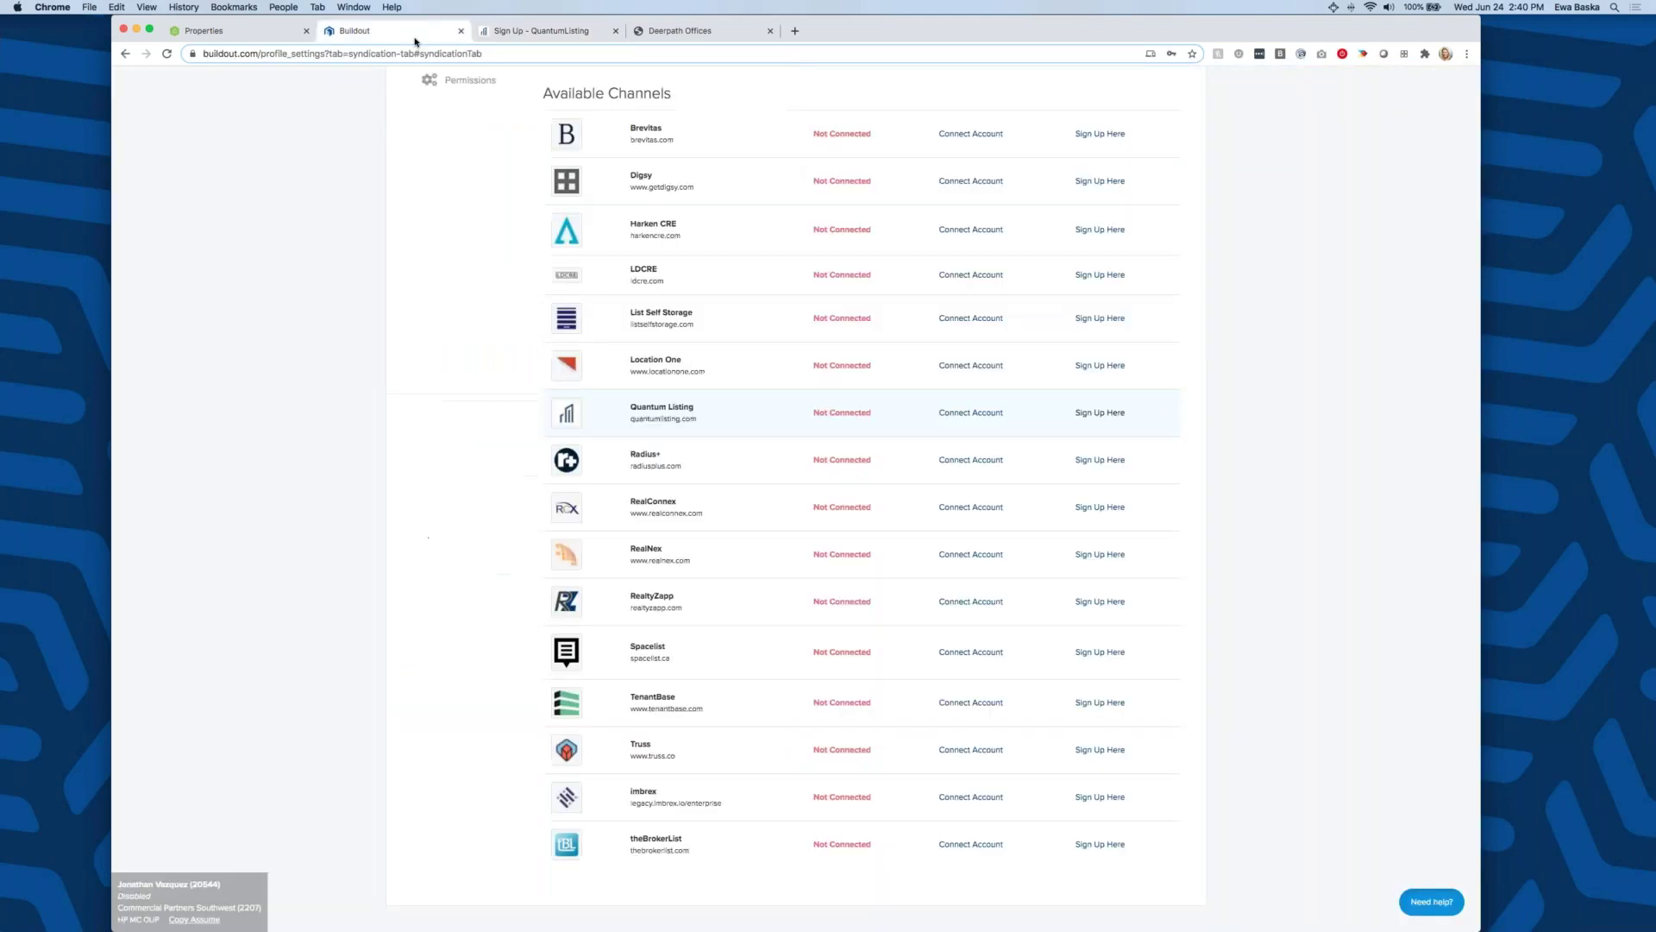
click(970, 412)
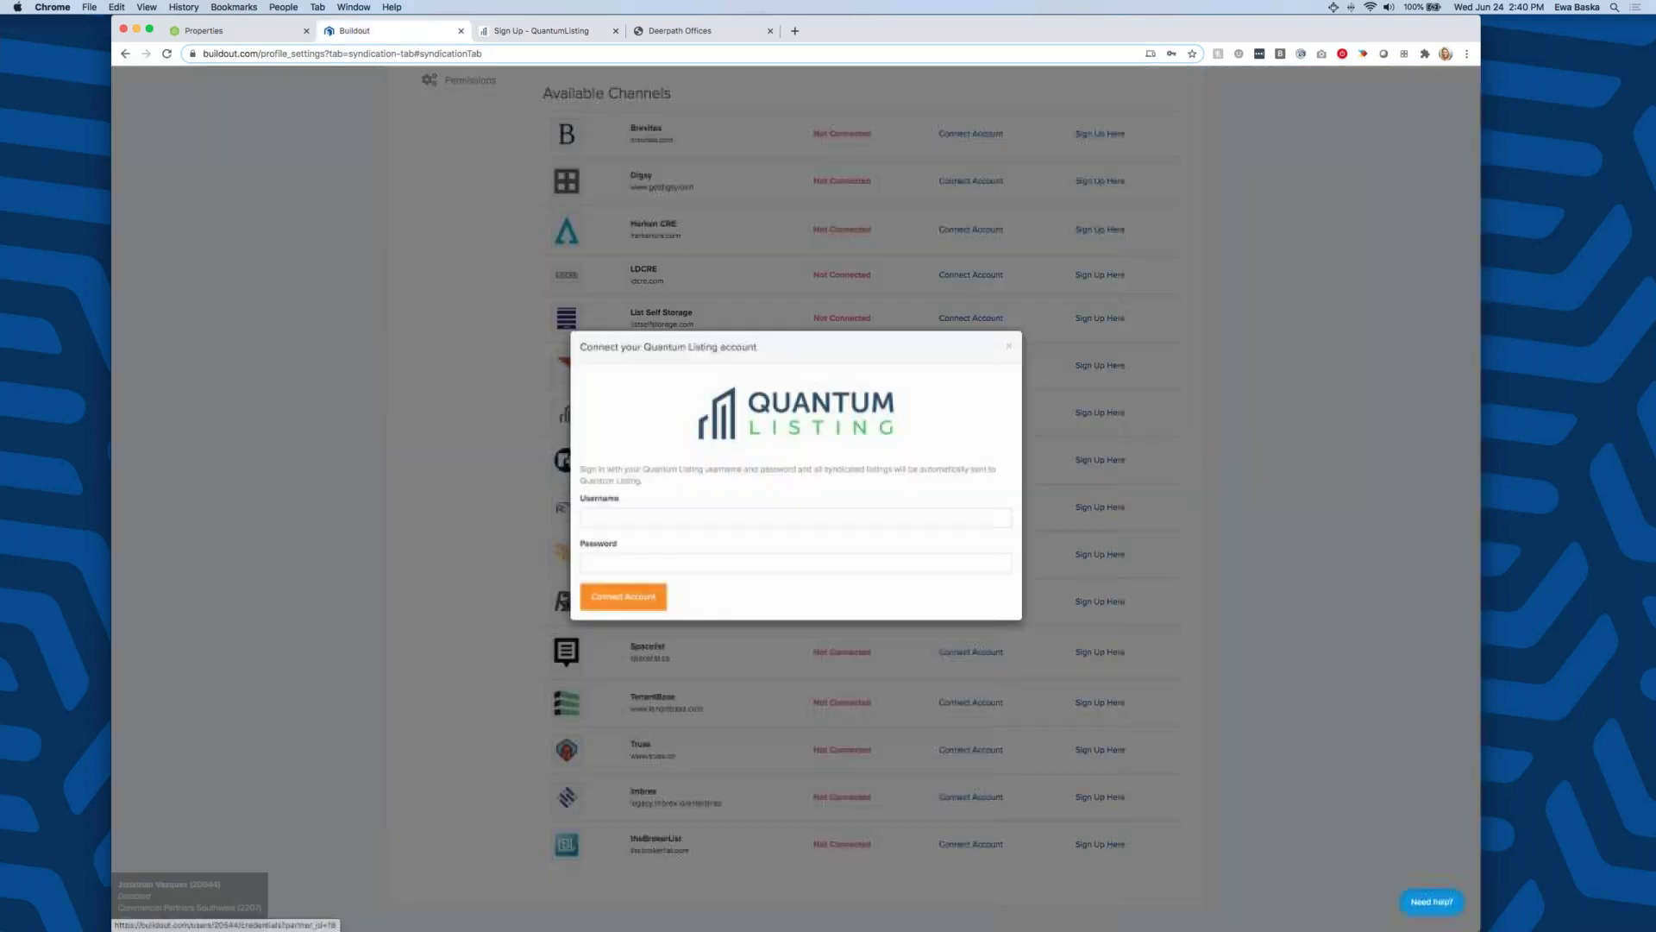
click(631, 618)
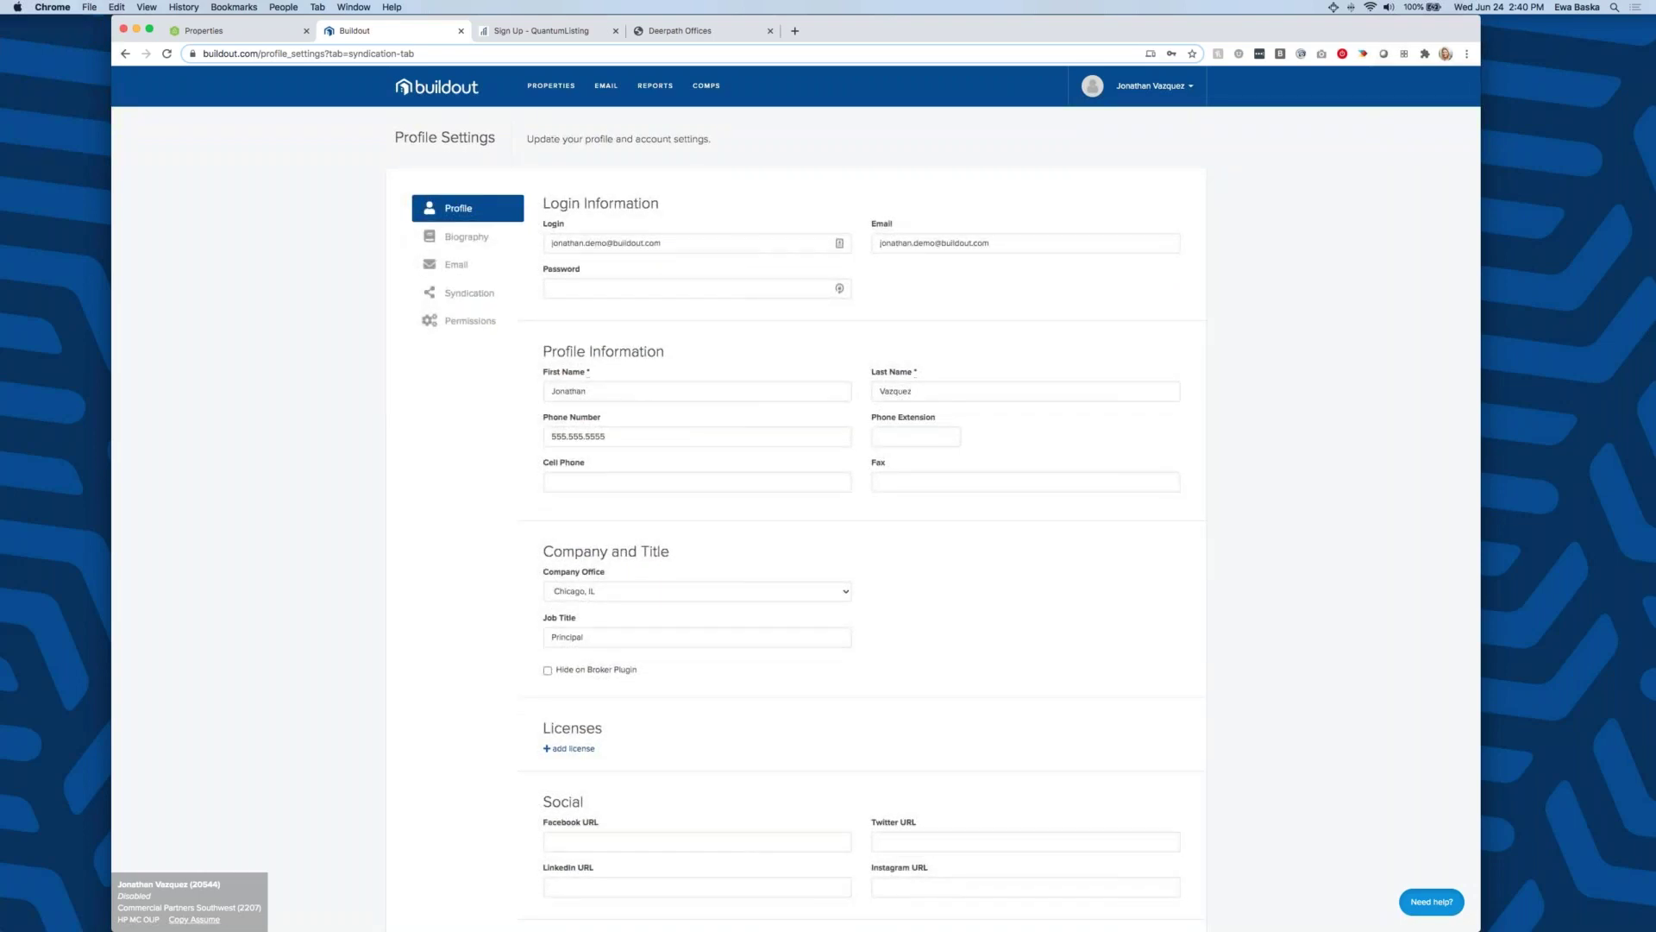
- Open the Deerpath Offices listing for editing and enable Connect syndication in its settings
click(561, 86)
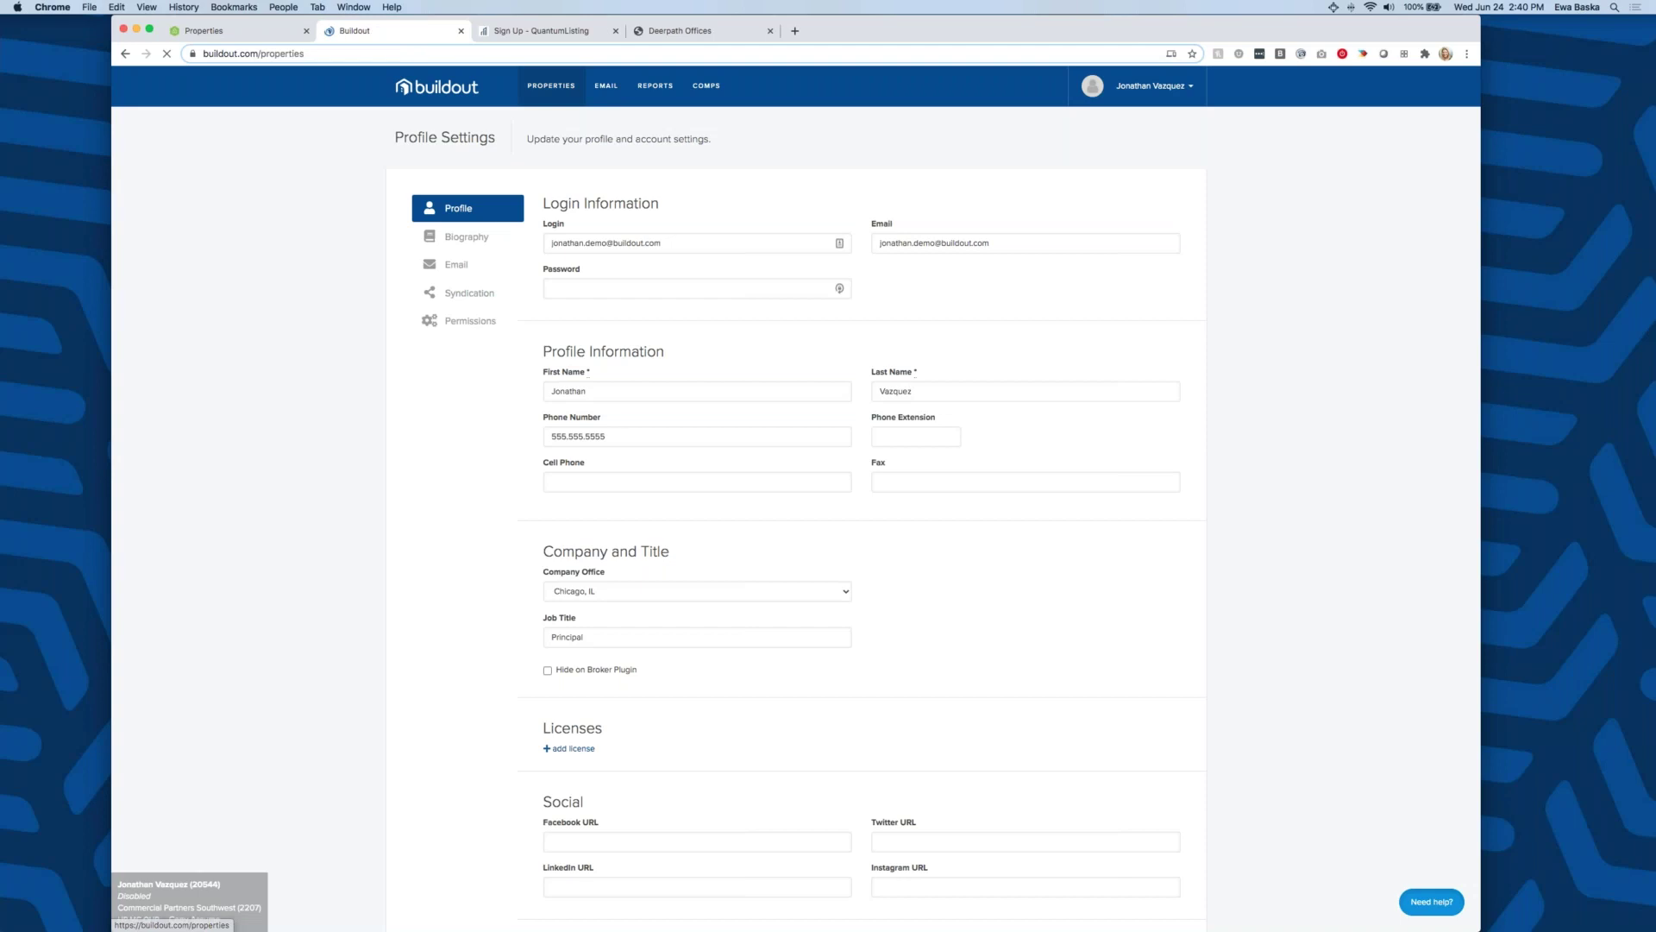
click(616, 315)
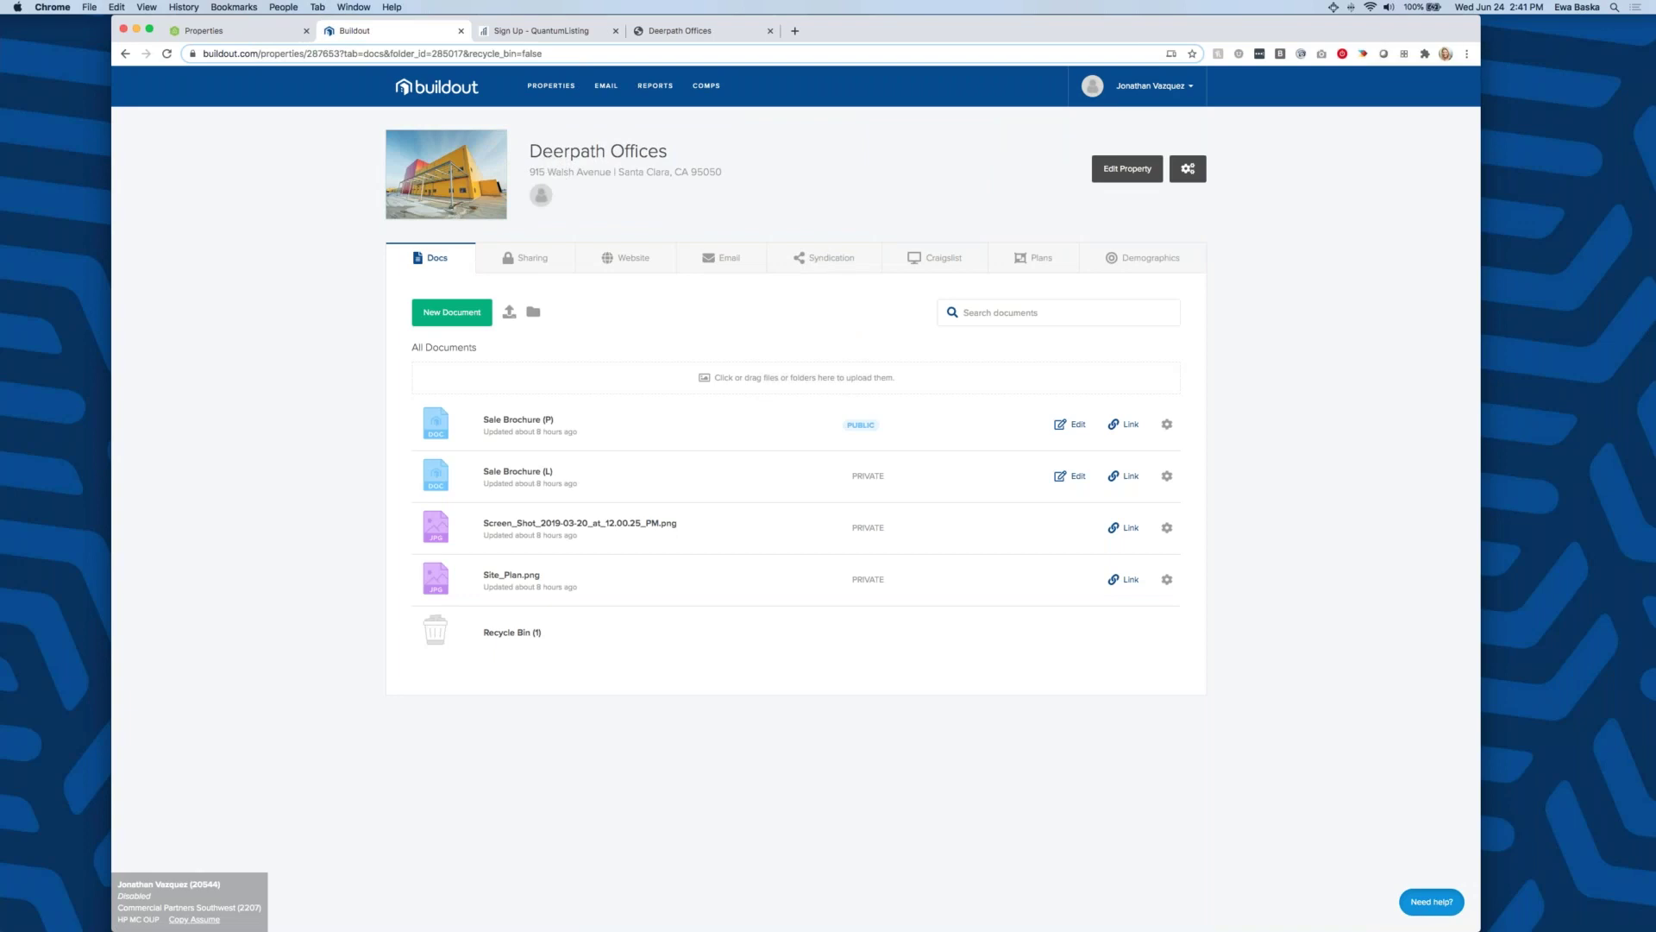
click(1121, 178)
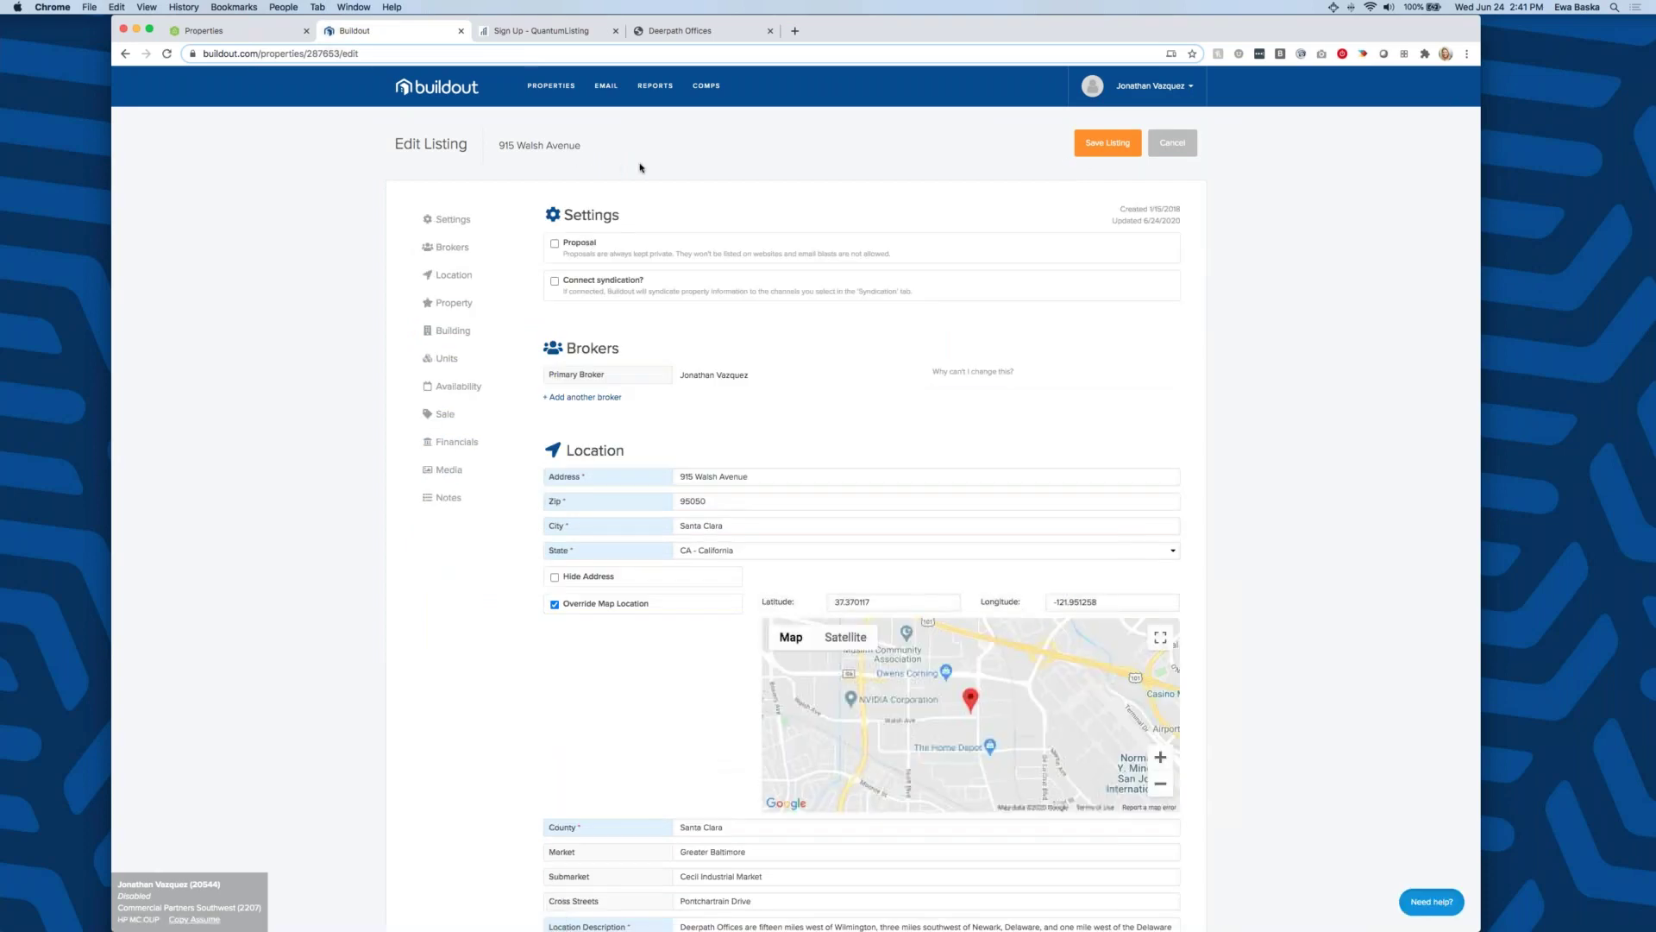
click(556, 282)
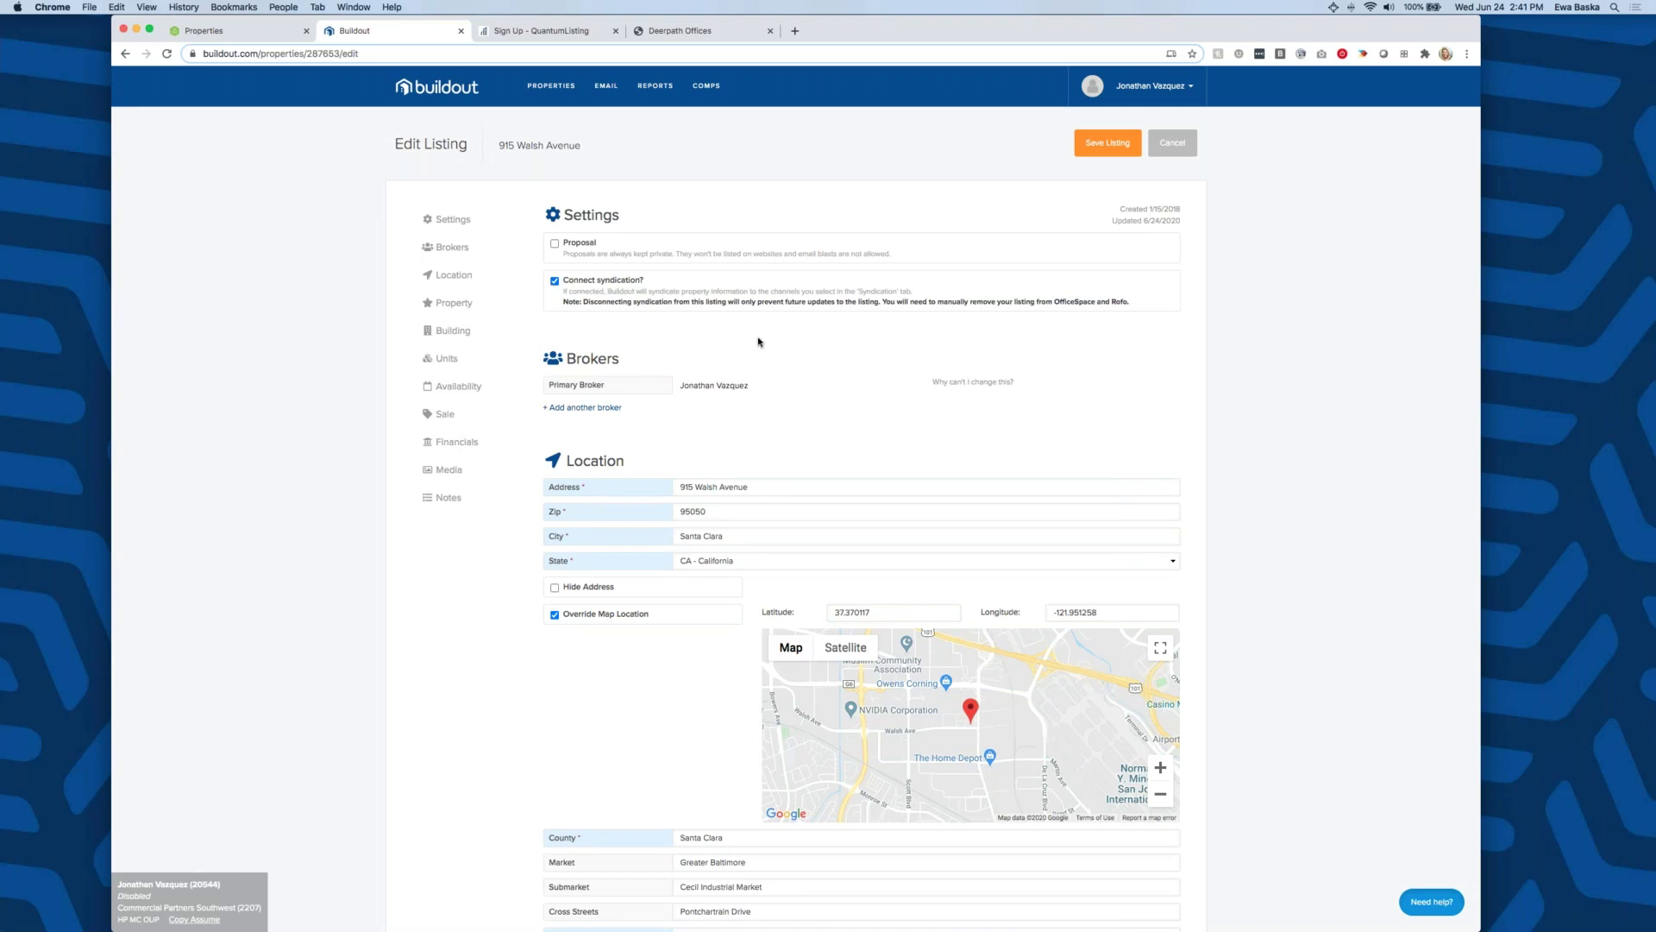
- Examine the per-photo Syndicate options in the listing's media section, switching the primary photo's option on and off again
scroll(759, 341, down, 20)
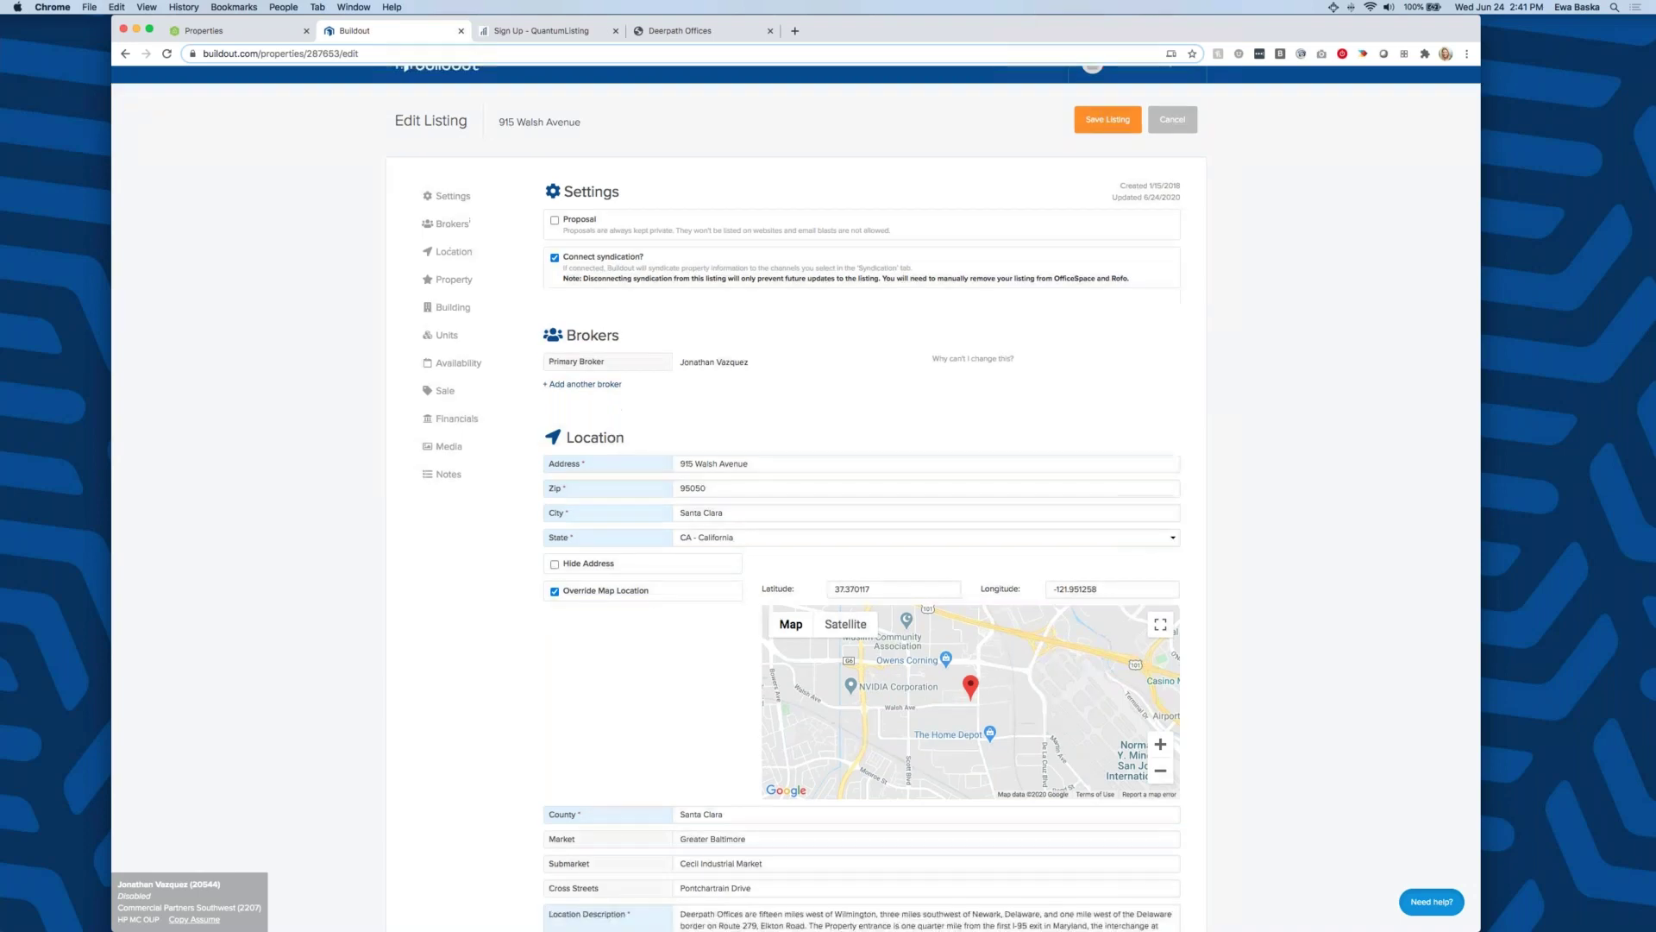
scroll(862, 518, down, 20)
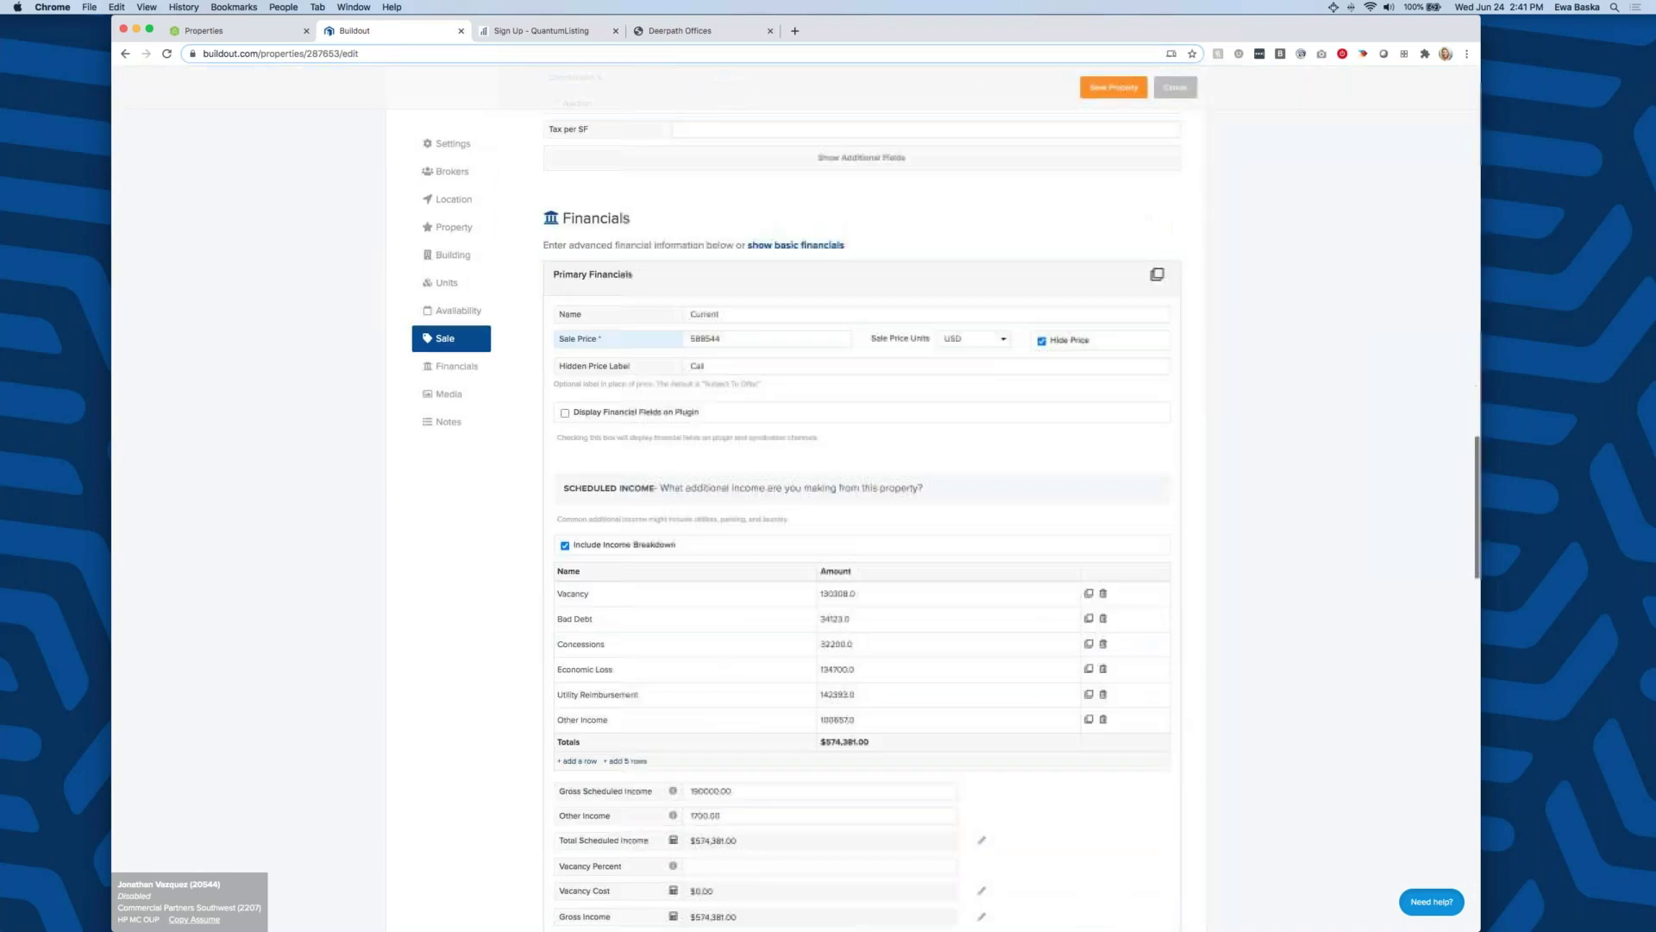
scroll(1108, 304, down, 10)
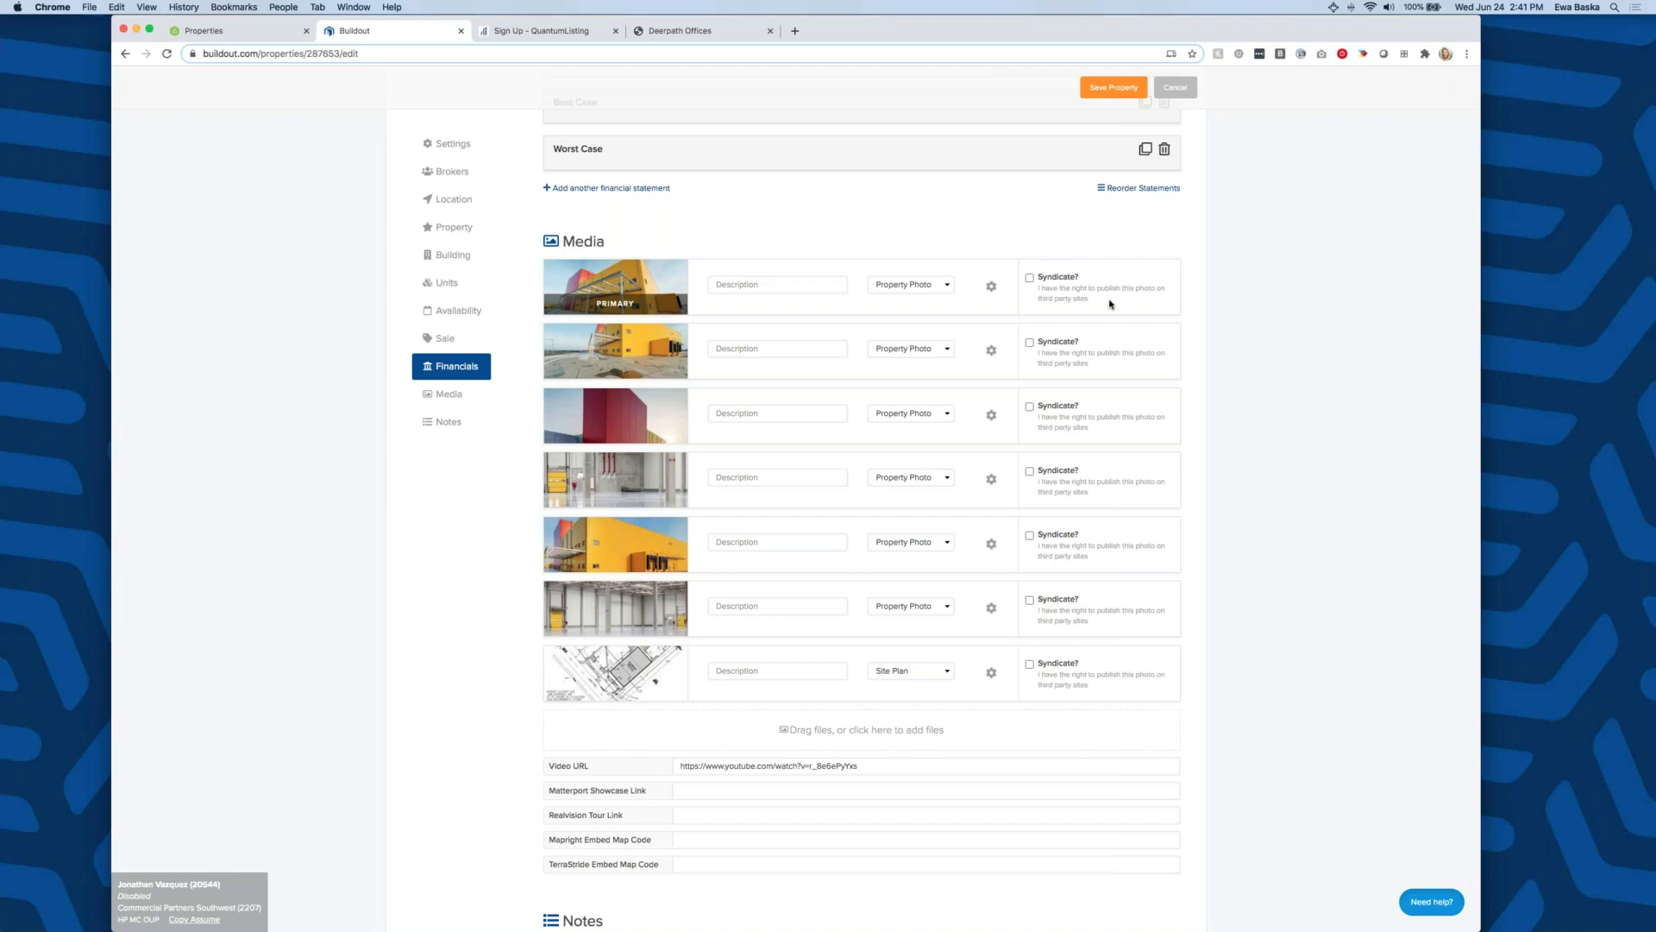
click(1030, 278)
click(1029, 277)
scroll(863, 500, down, 5)
scroll(863, 500, up, 3)
scroll(862, 500, down, 5)
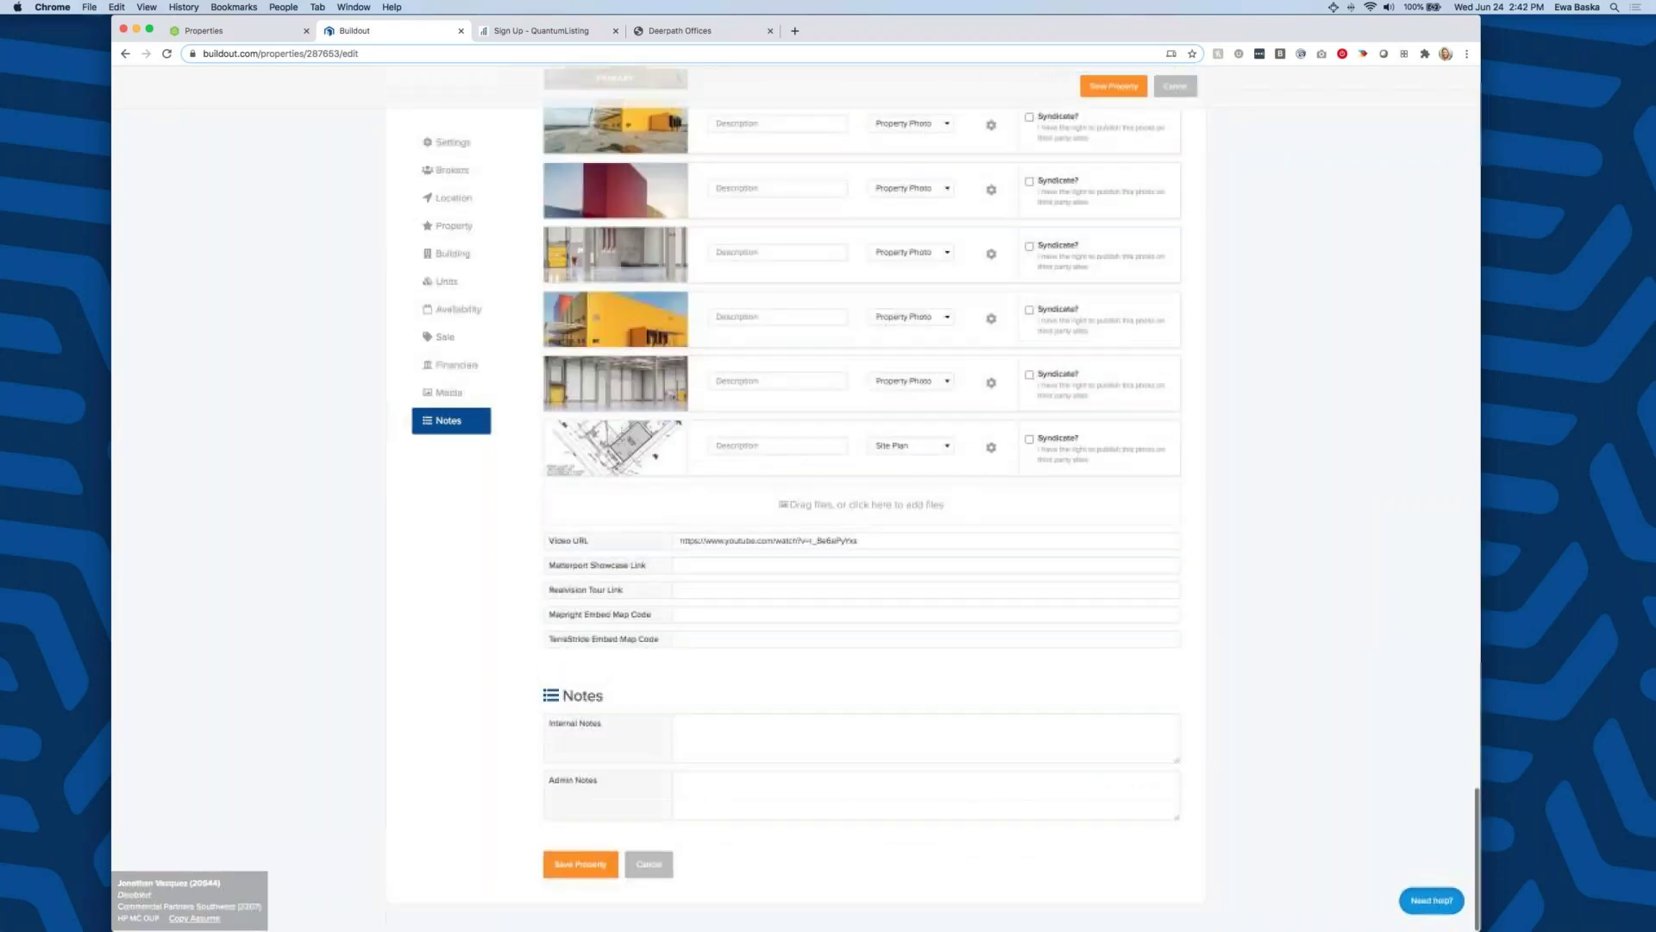
scroll(1055, 561, up, 2)
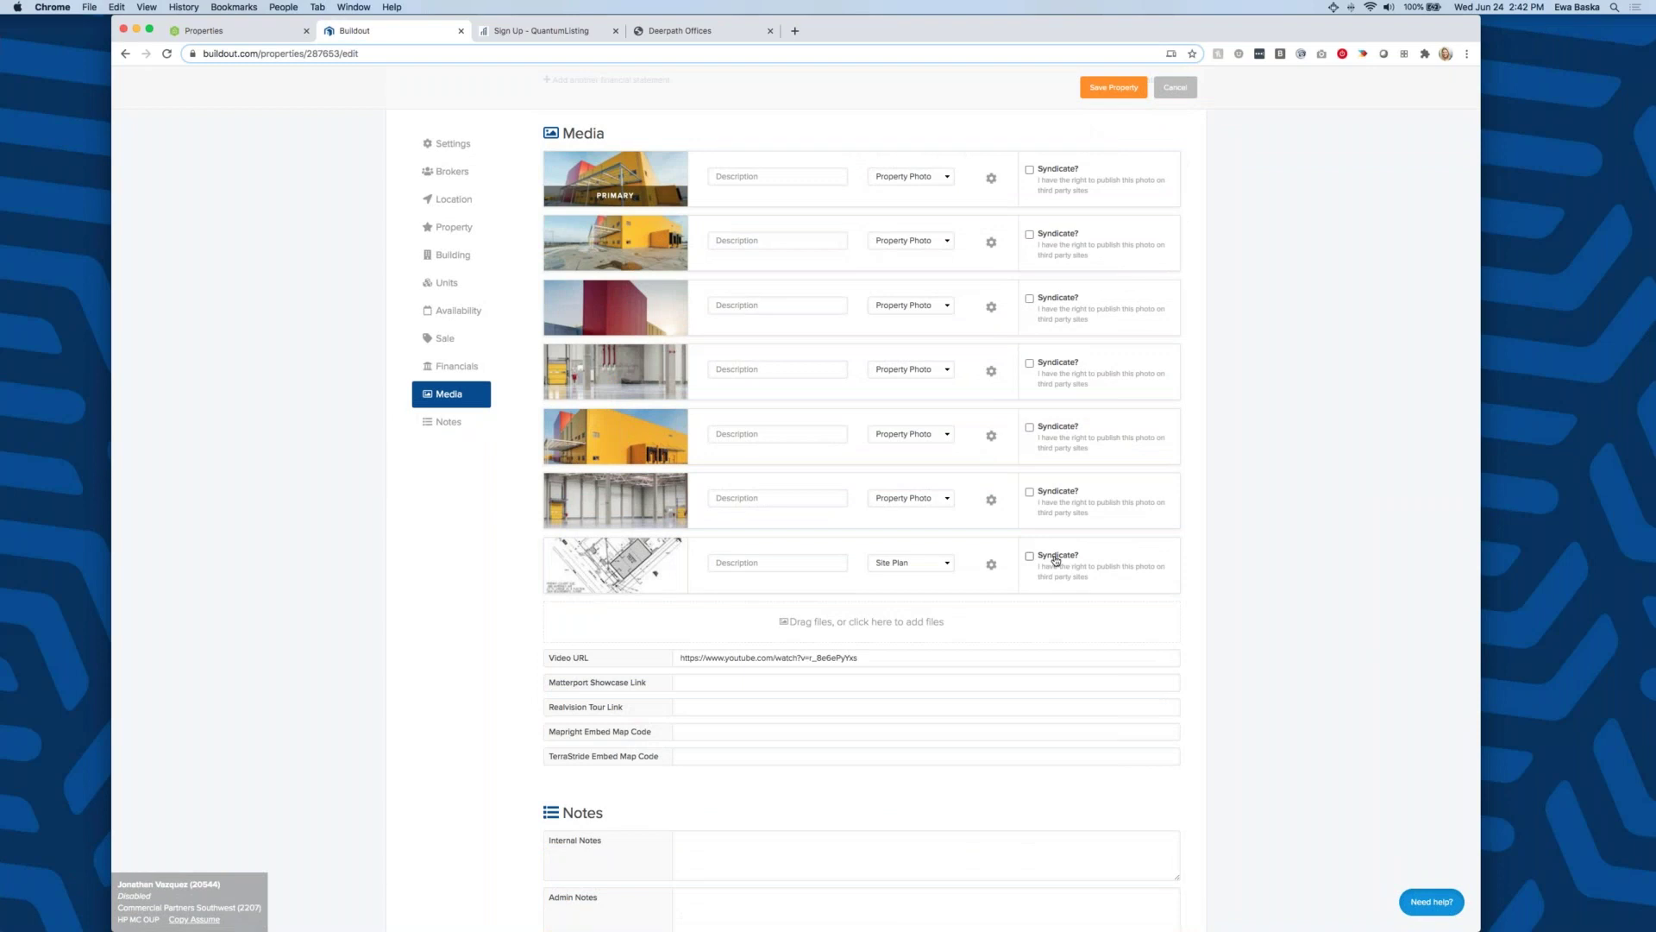
- Save the Deerpath Offices listing, review its syndication channels and return to its documents
click(1115, 92)
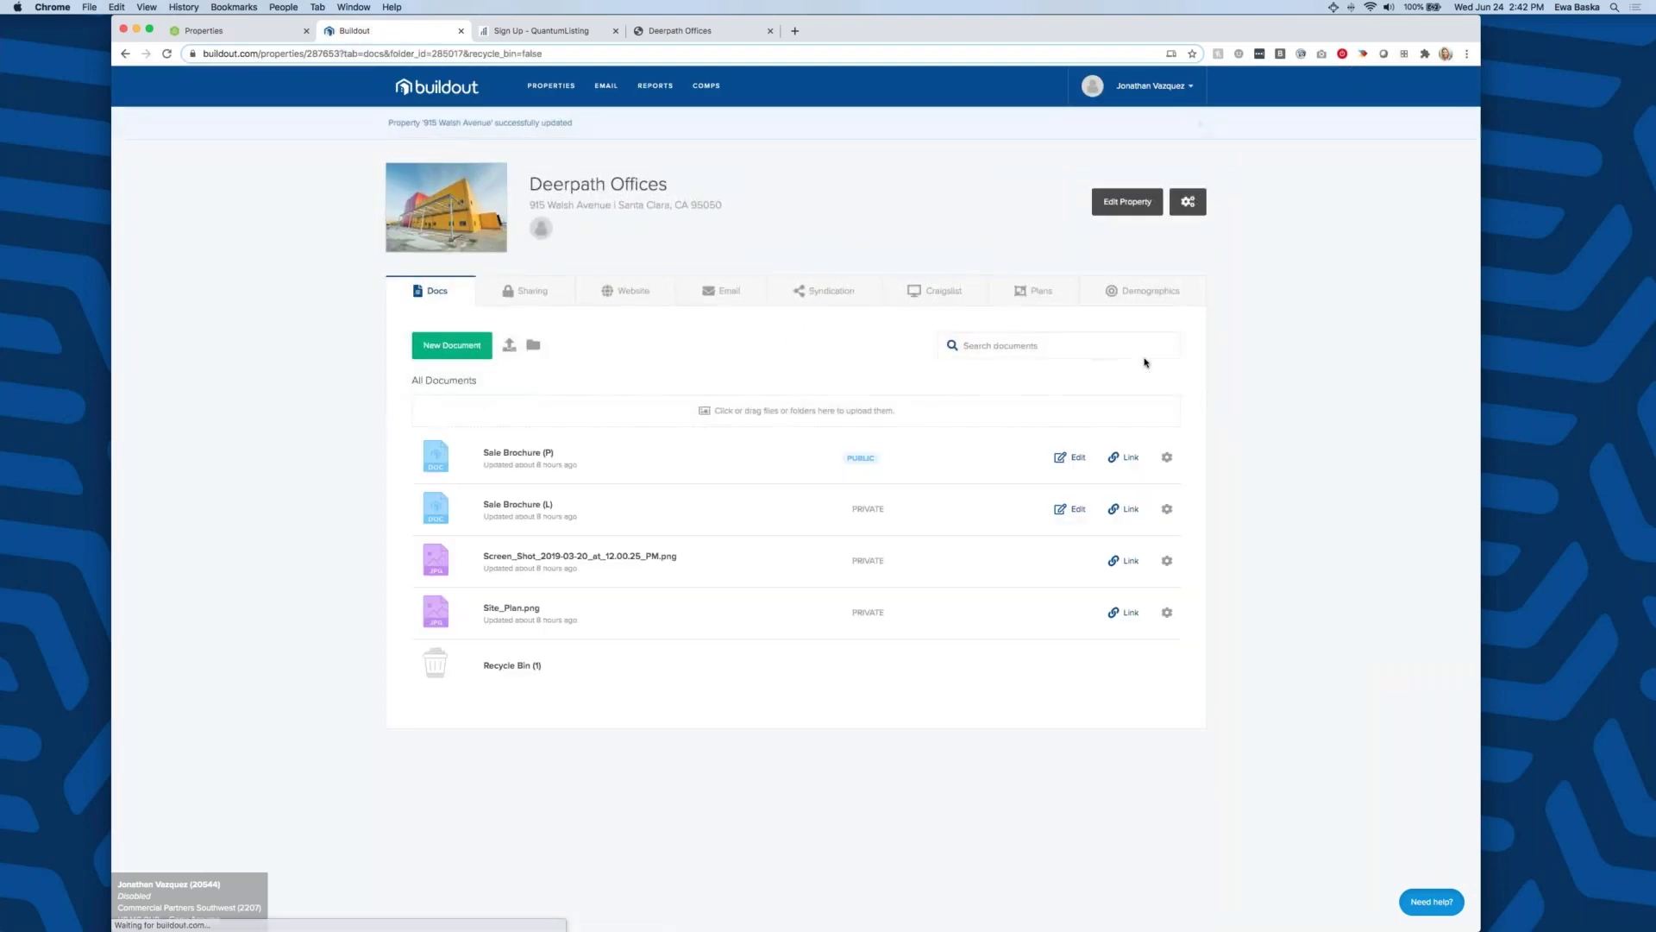
click(797, 280)
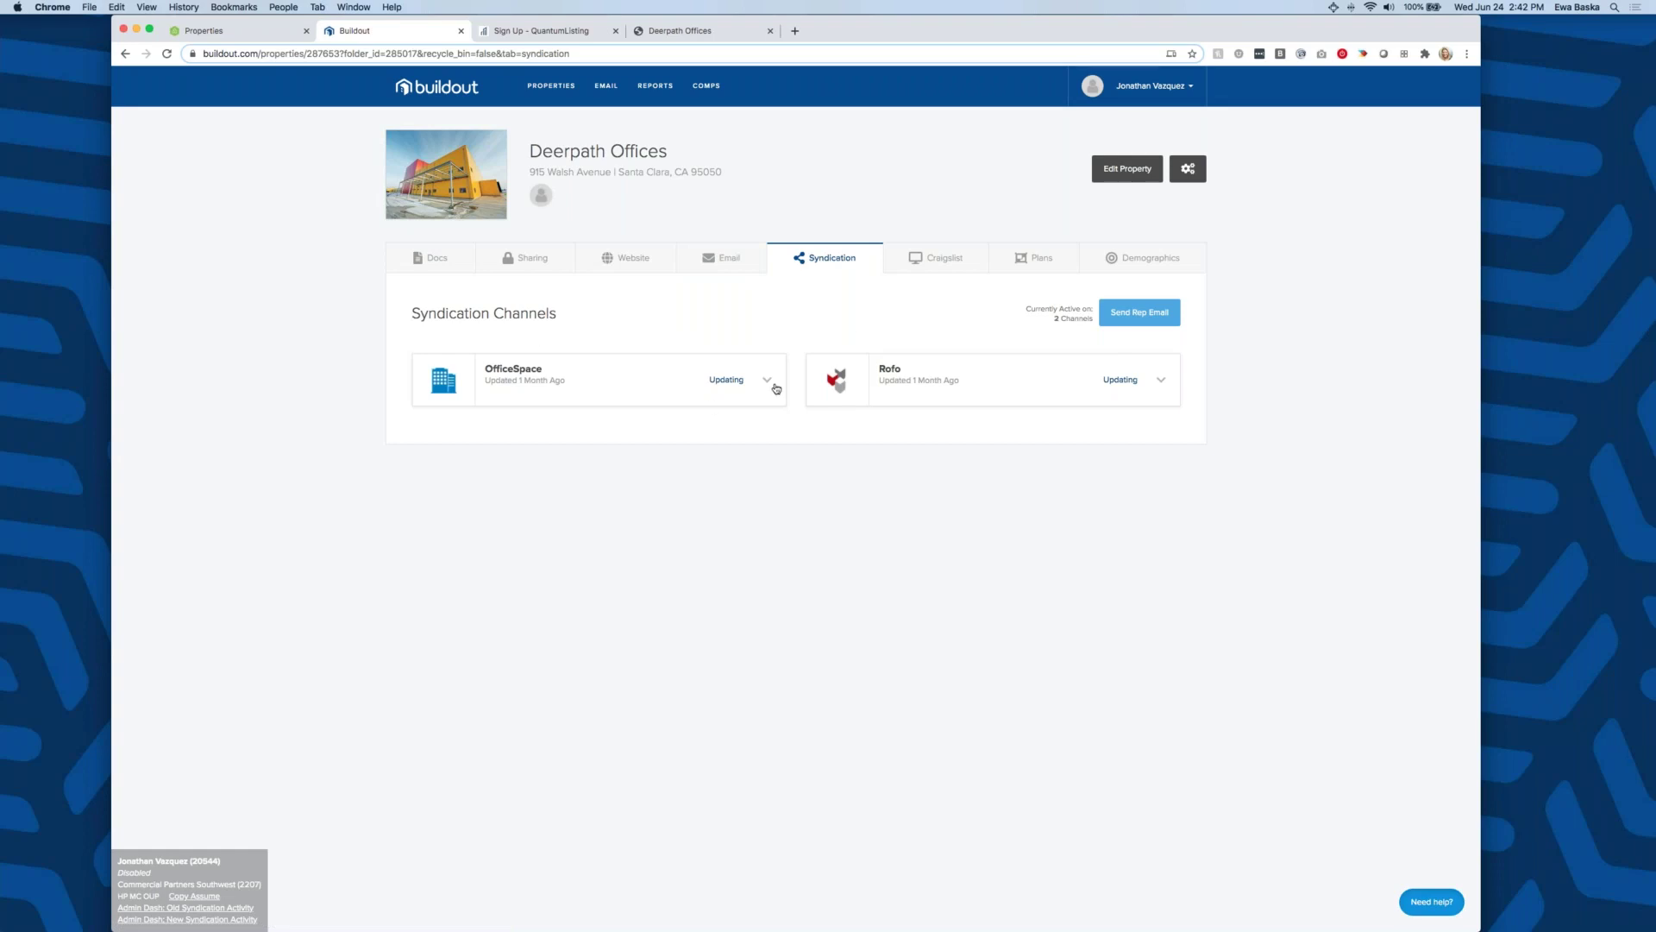
click(452, 262)
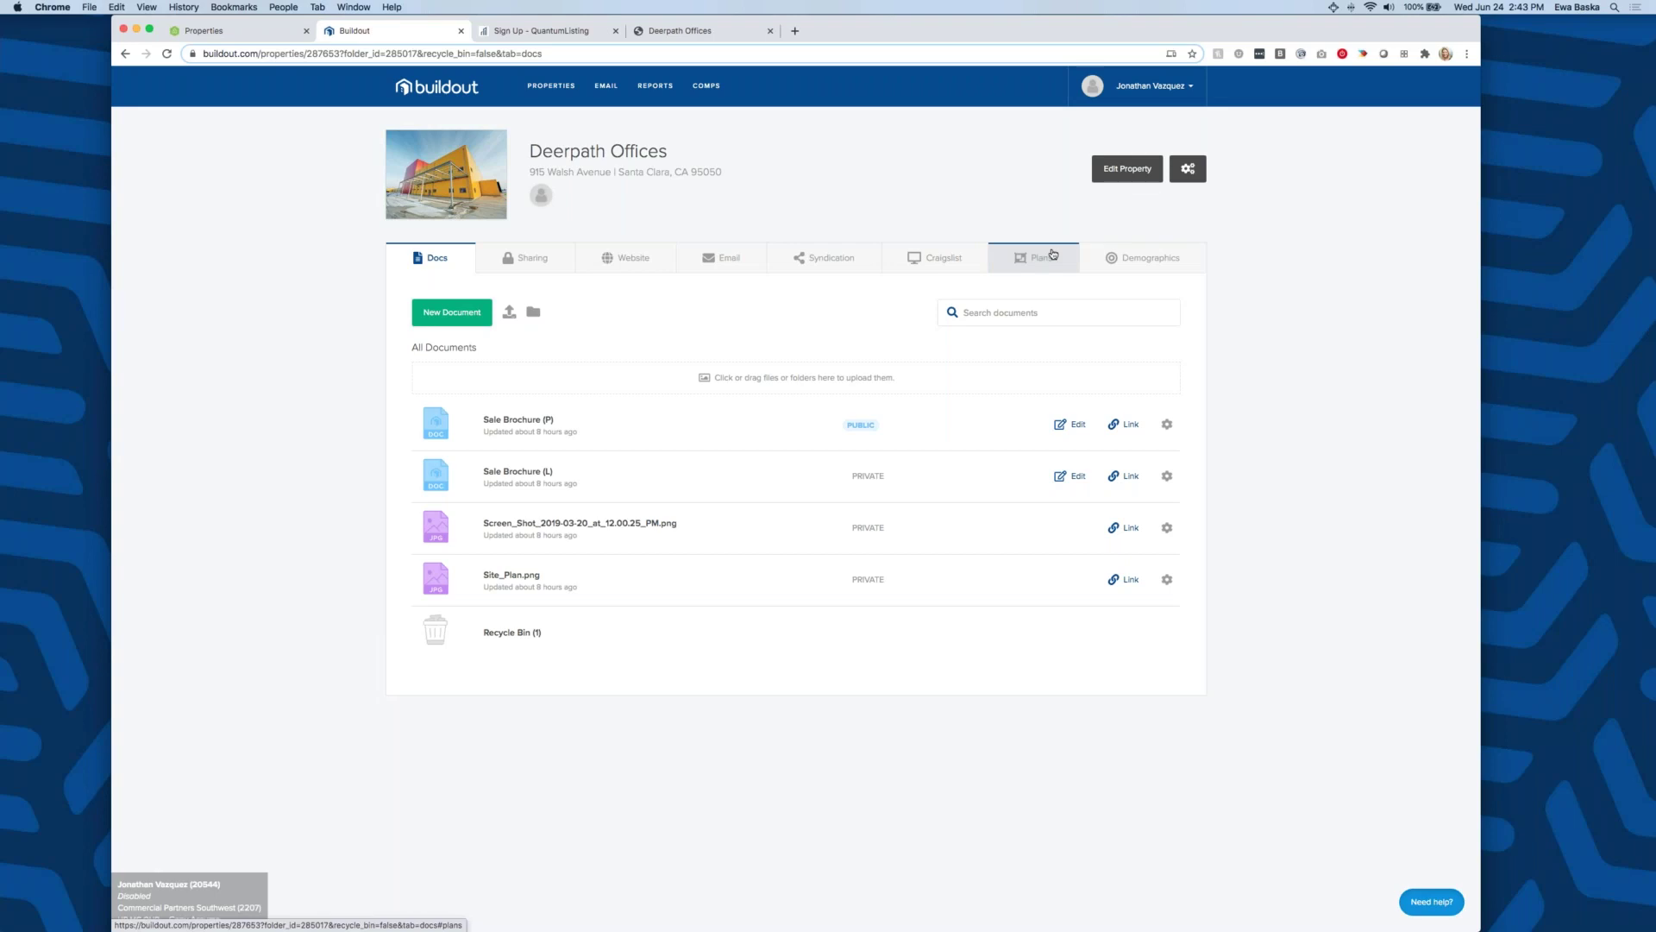
- Set the Deerpath Offices sale price to 588540 in the primary financials and save the listing
click(1128, 169)
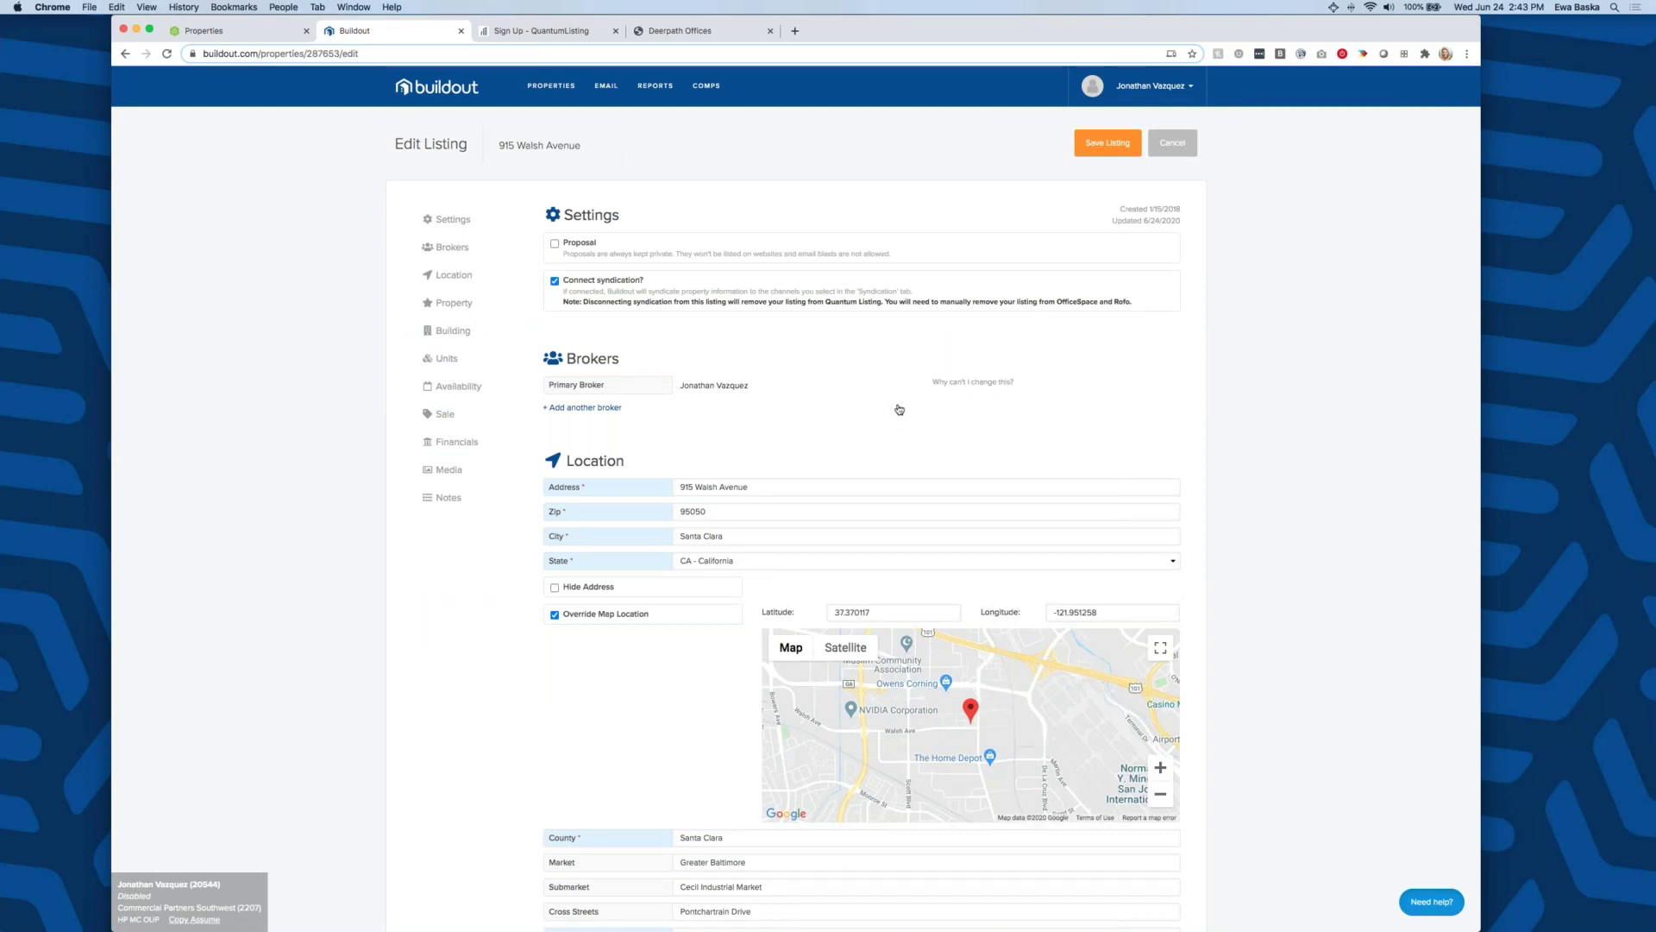
scroll(900, 407, down, 15)
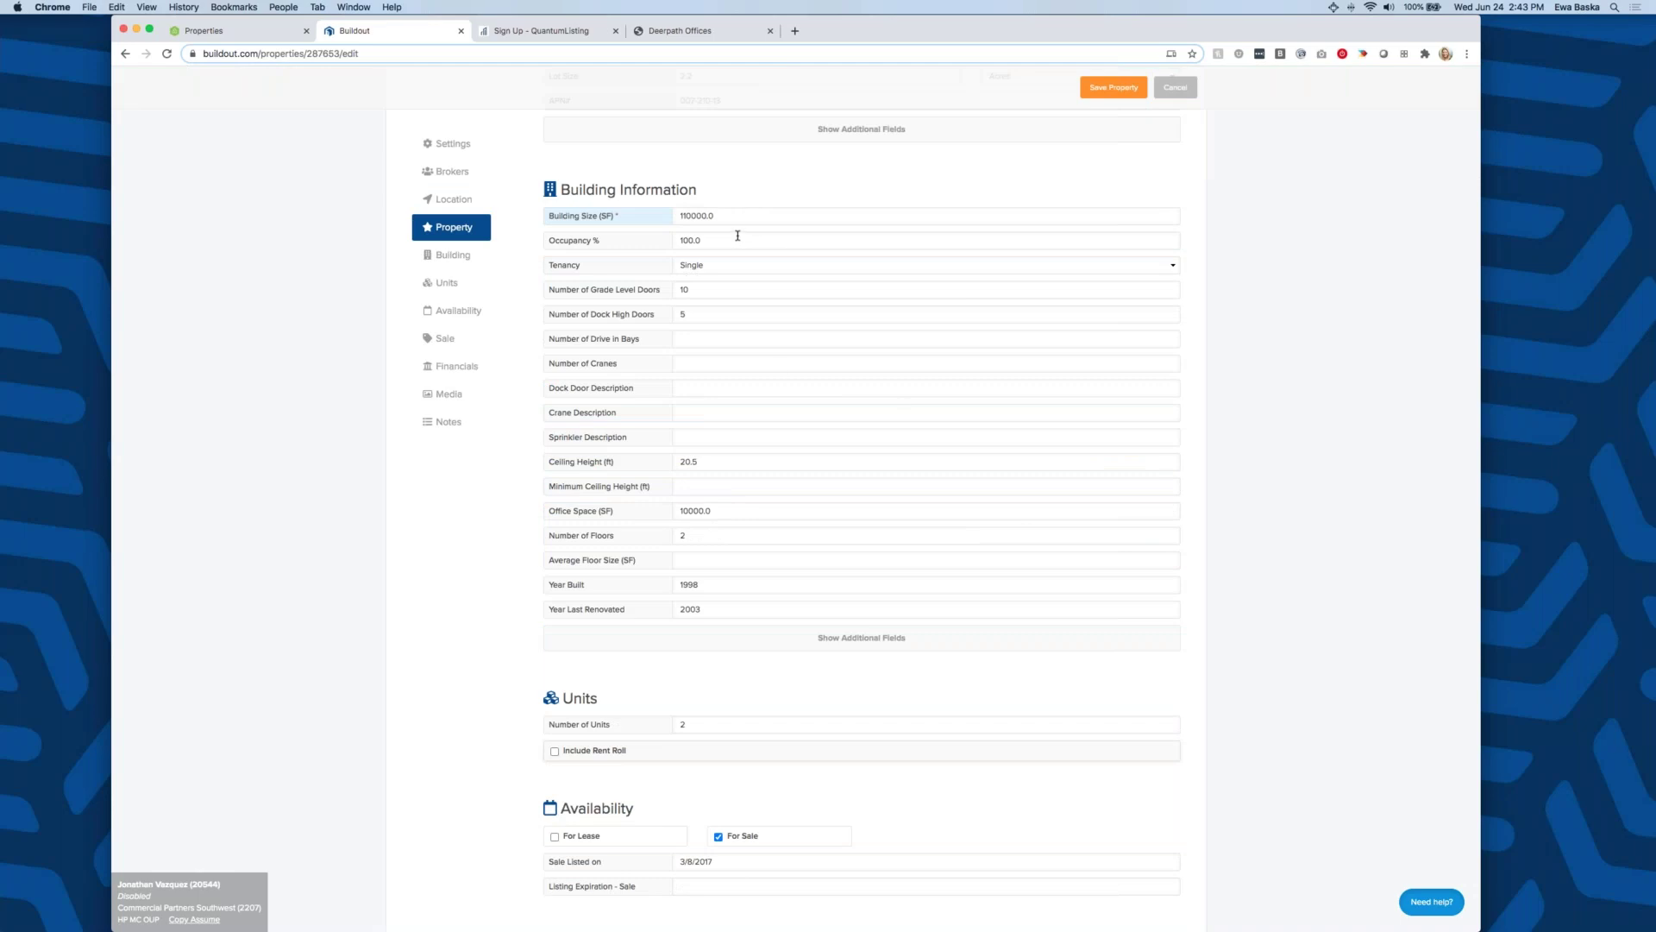
scroll(737, 236, down, 7)
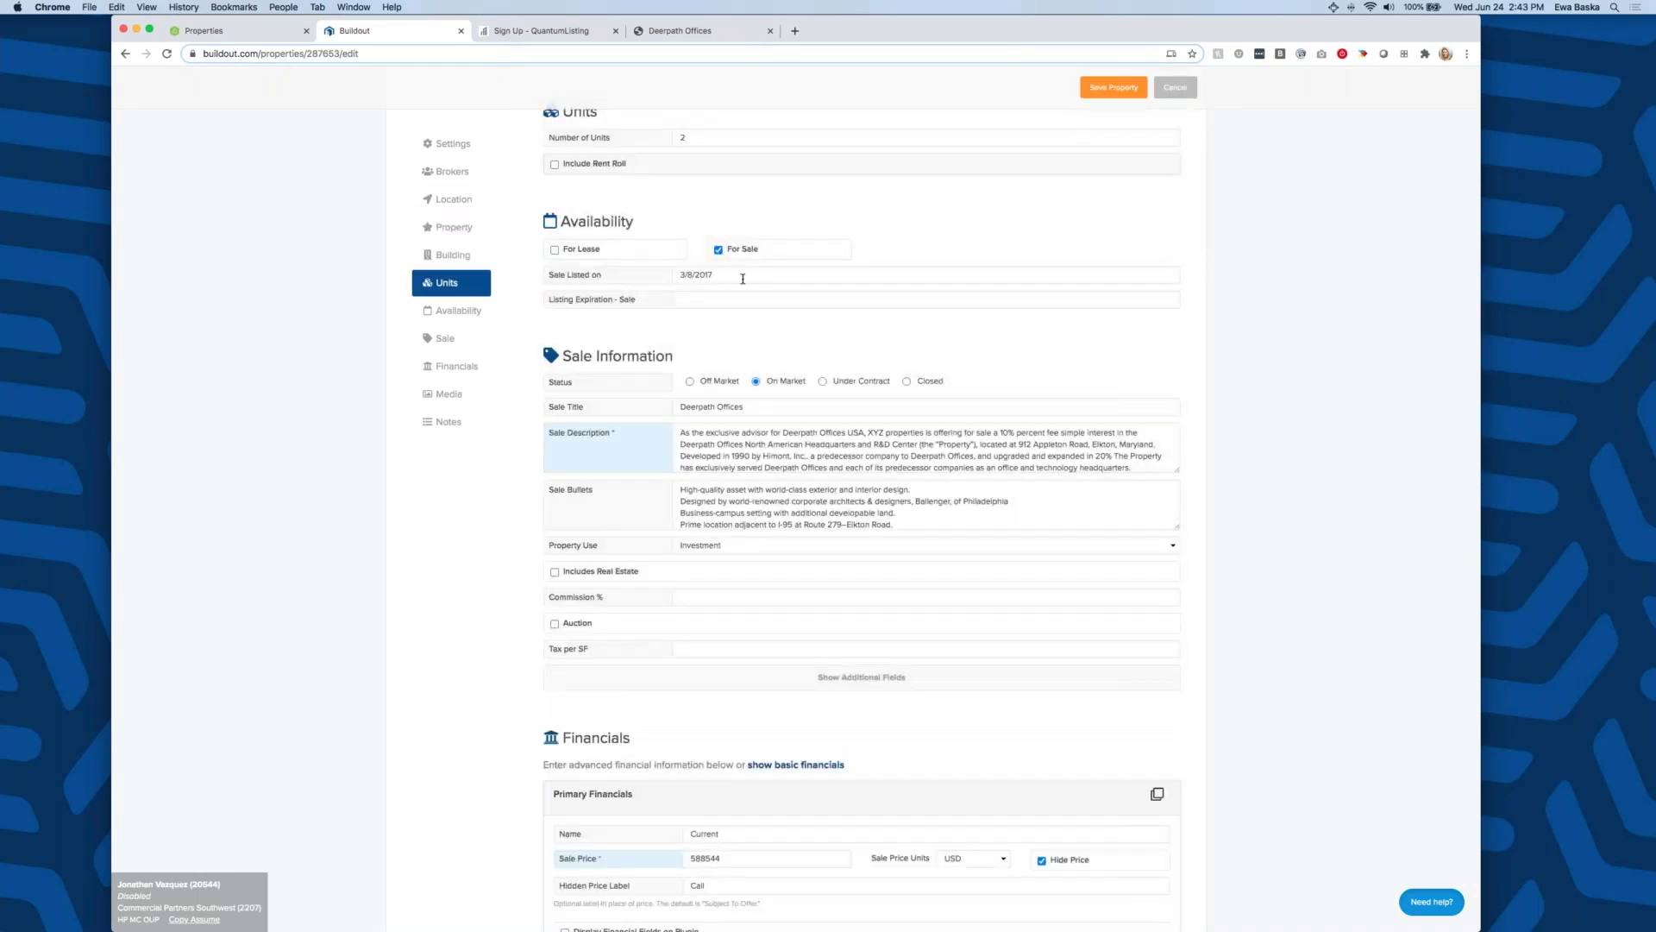
scroll(742, 279, down, 5)
click(780, 503)
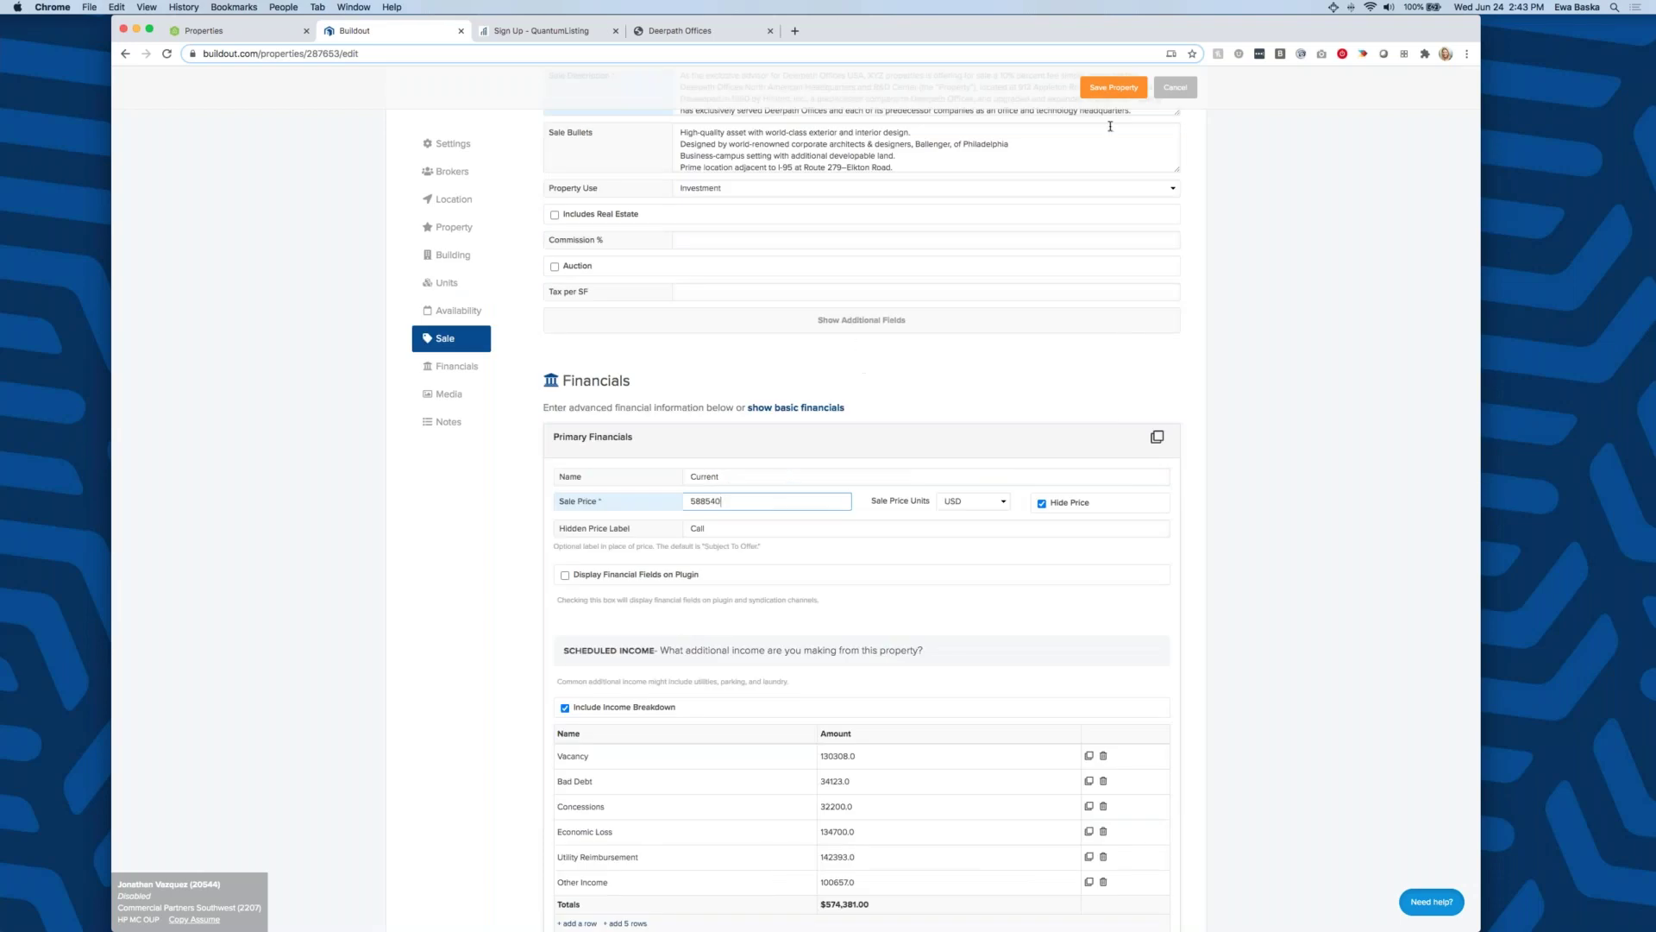
click(1113, 89)
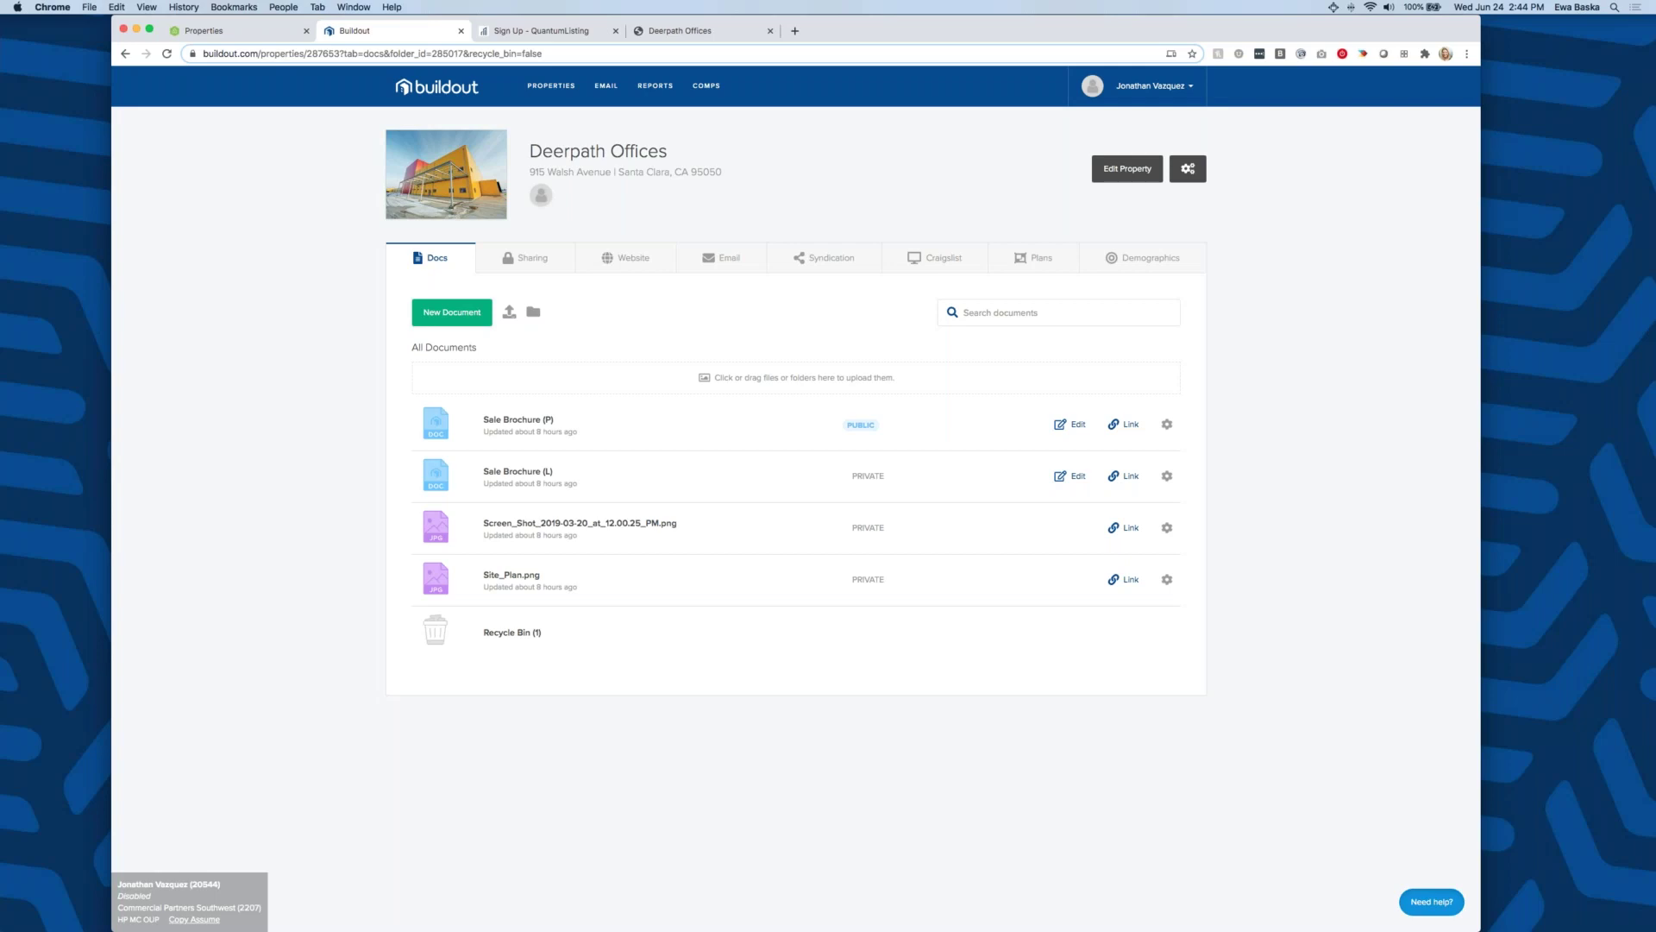
- Examine the Deerpath Offices listing's overview, contact and description on the Quantum Listing site, dismissing the broker information request form
scroll(1225, 277, up, 1)
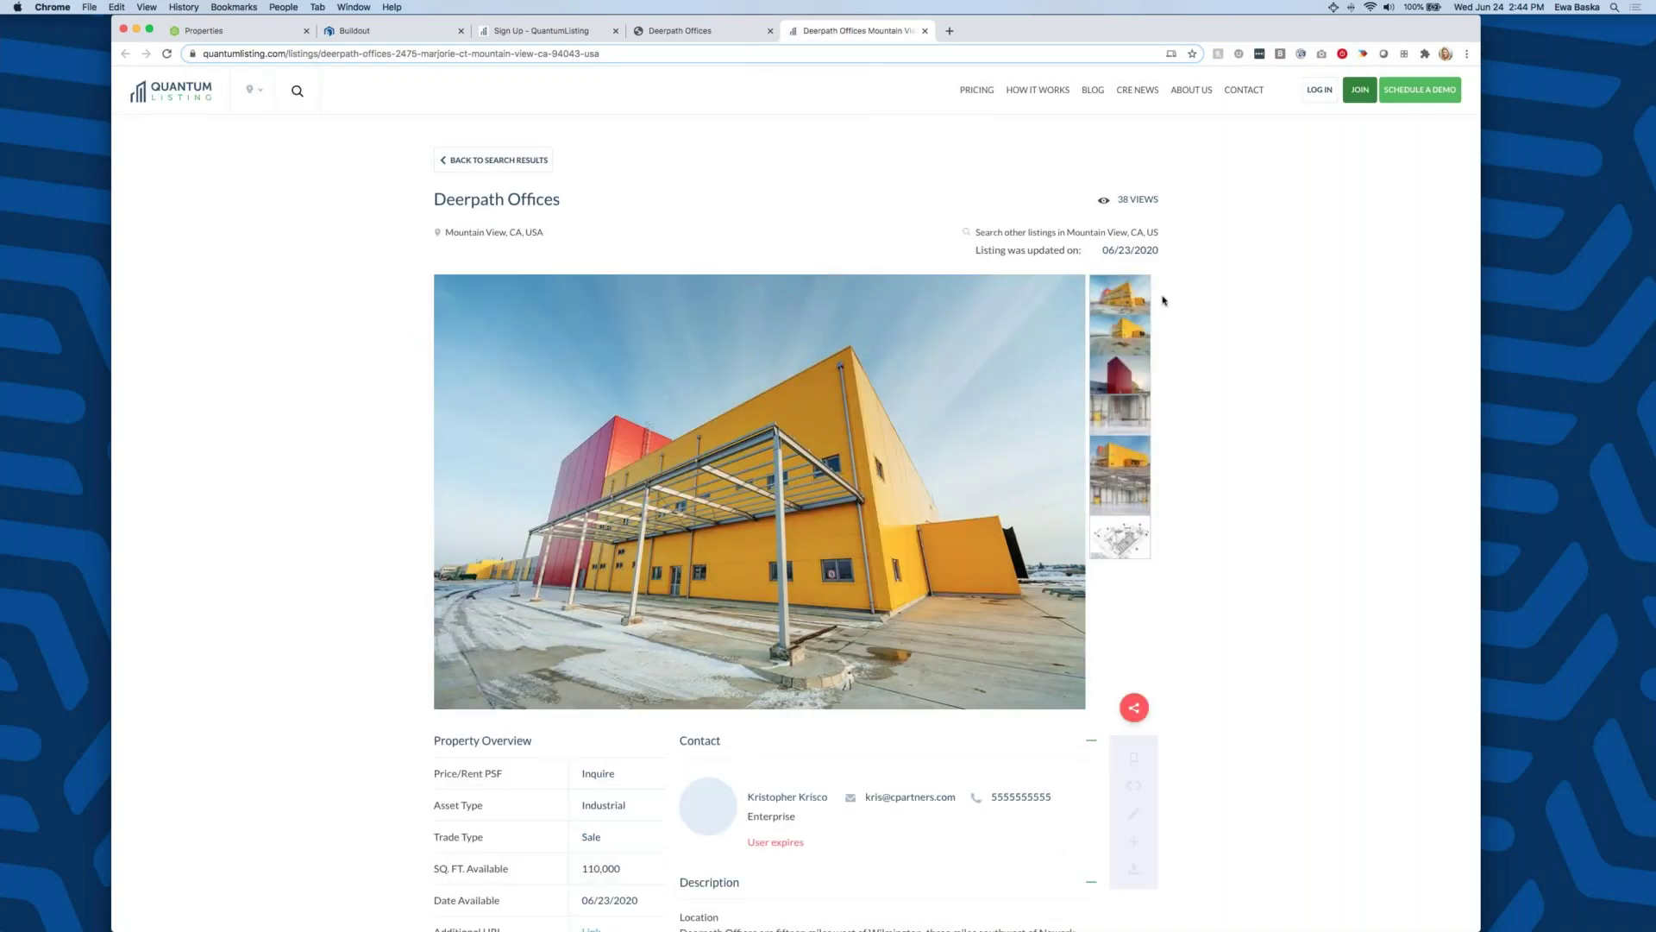
scroll(1156, 249, down, 2)
scroll(1155, 249, down, 1)
scroll(1156, 249, up, 3)
scroll(1091, 298, down, 5)
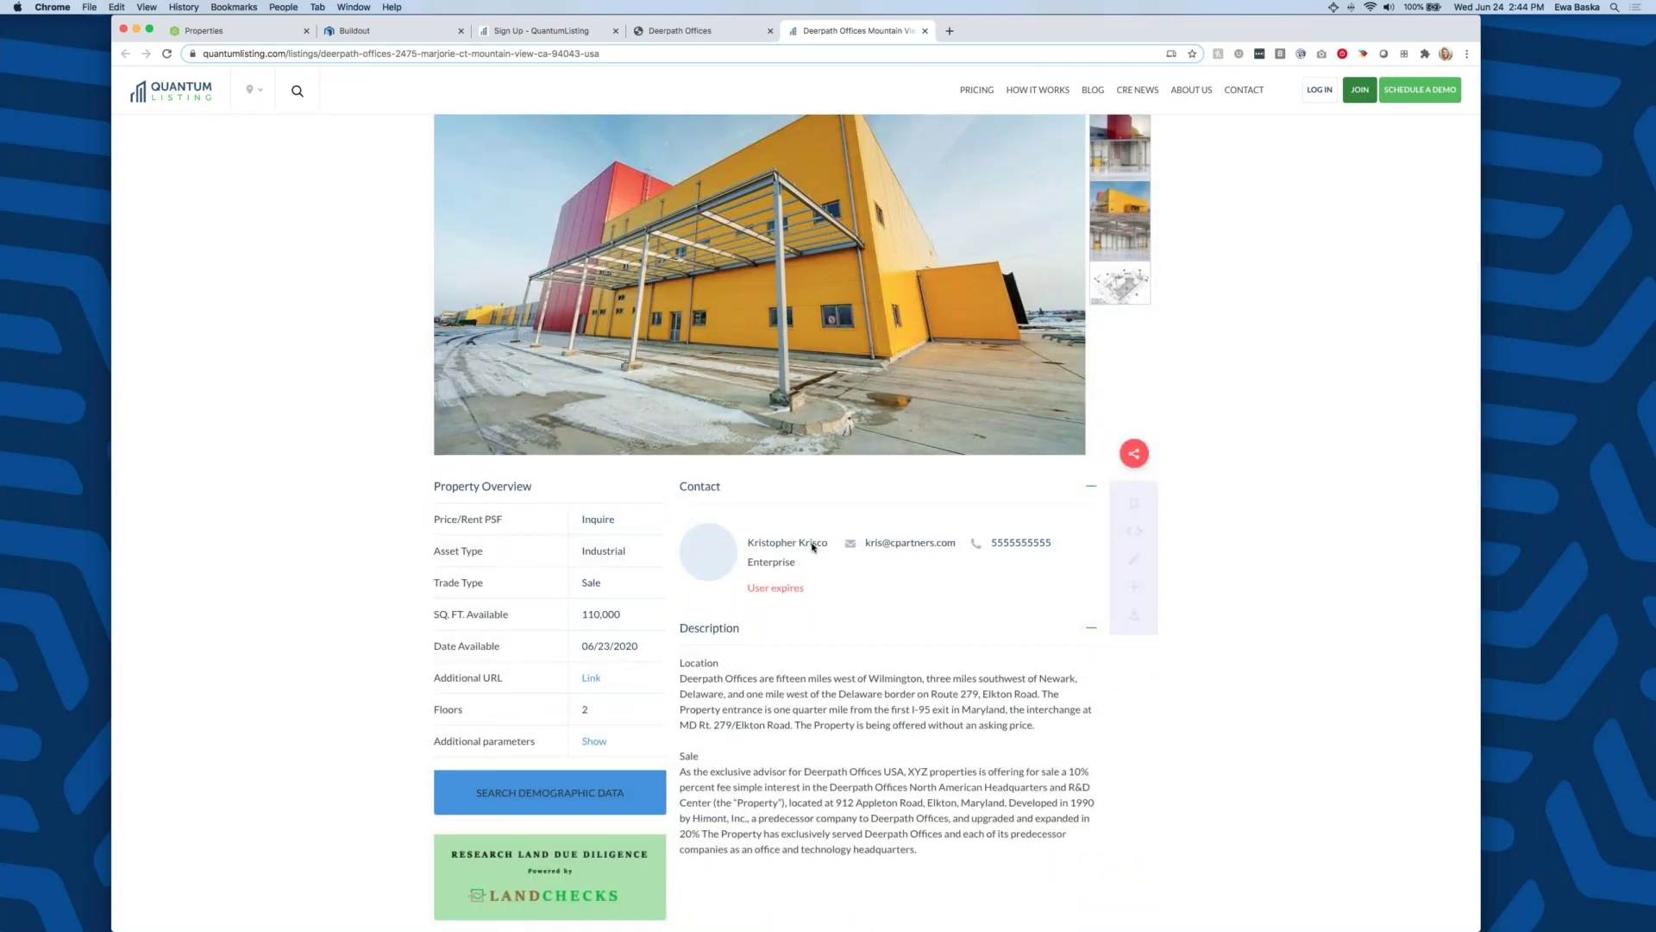
scroll(812, 545, up, 5)
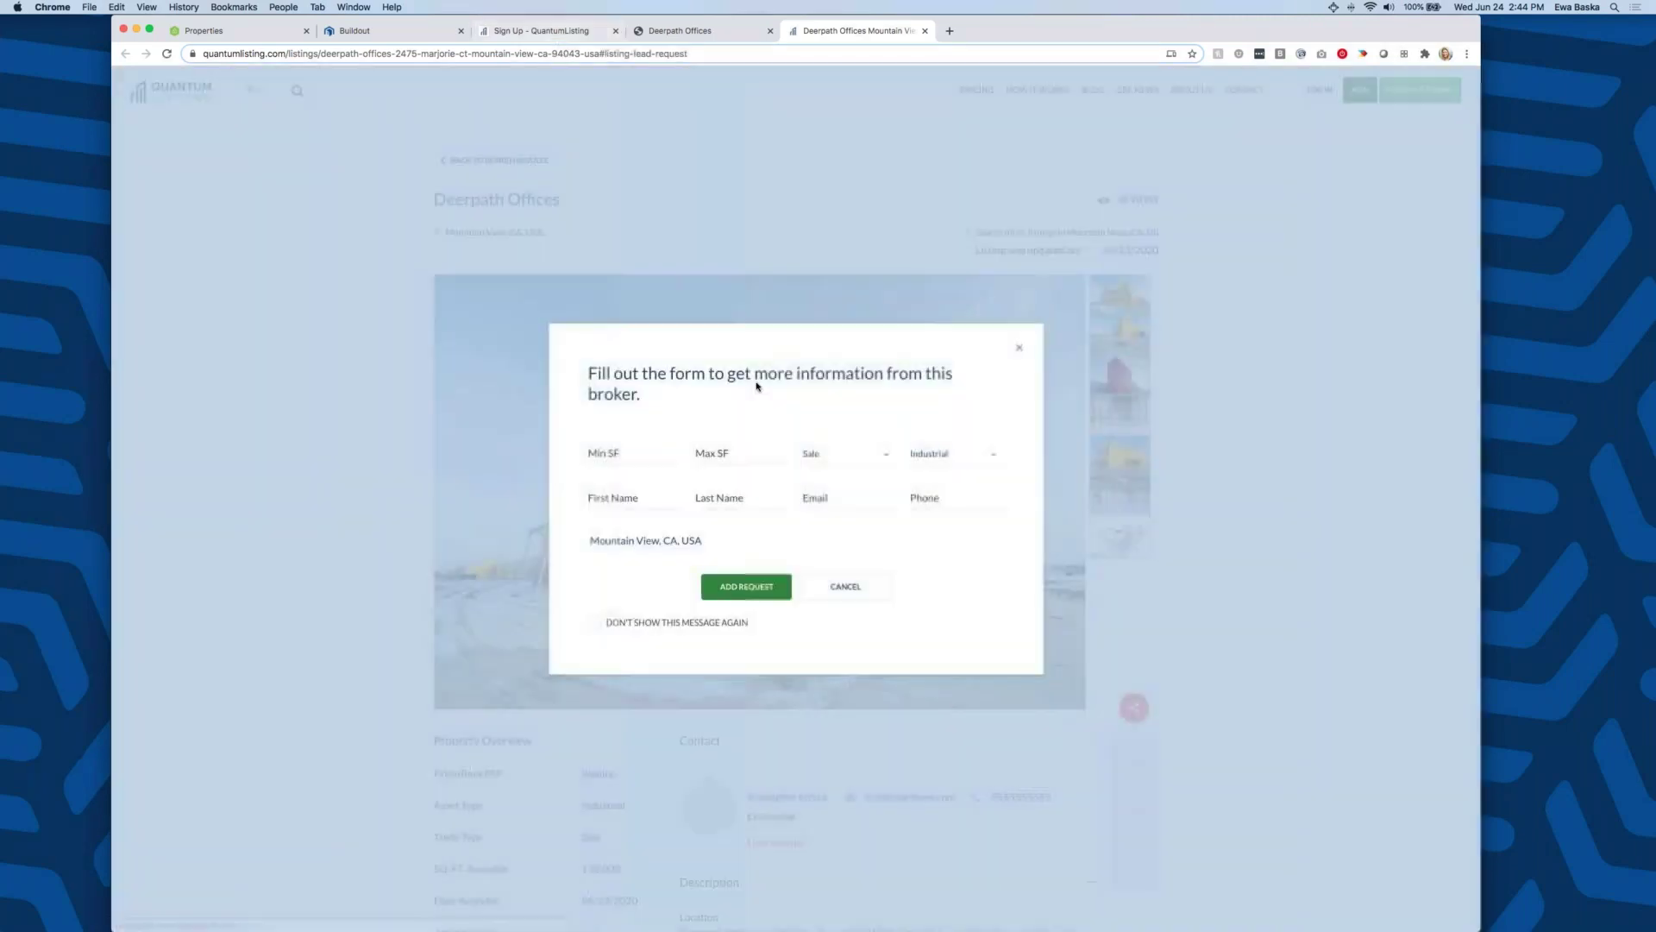
click(1019, 347)
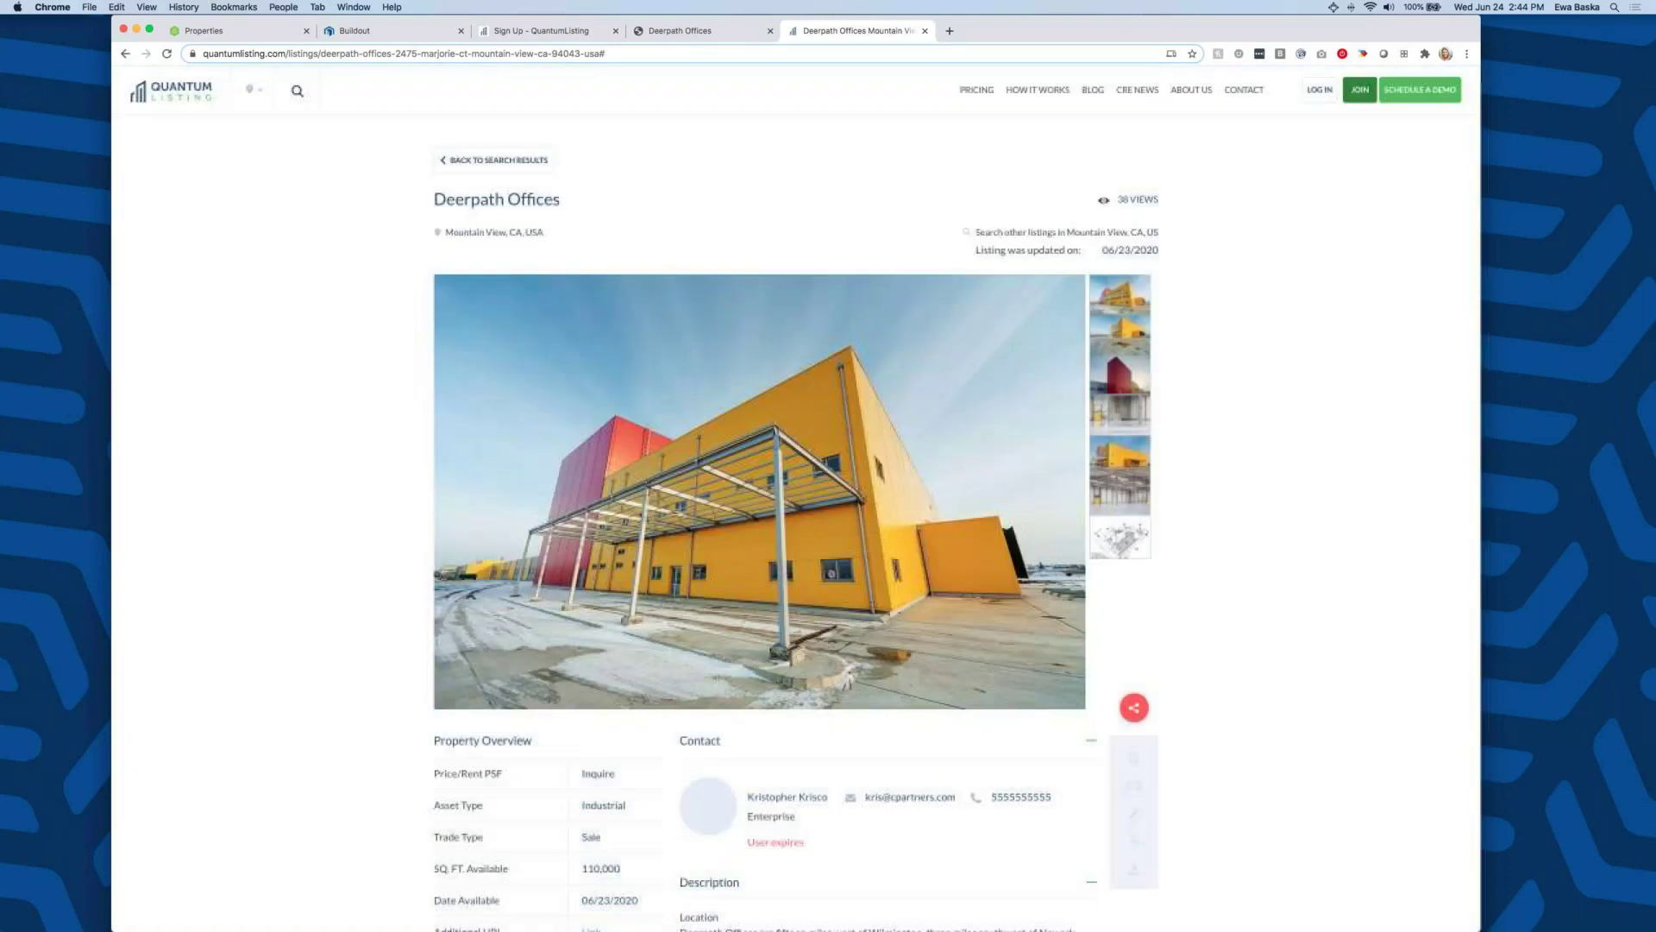
scroll(1021, 353, down, 1)
scroll(1022, 353, down, 5)
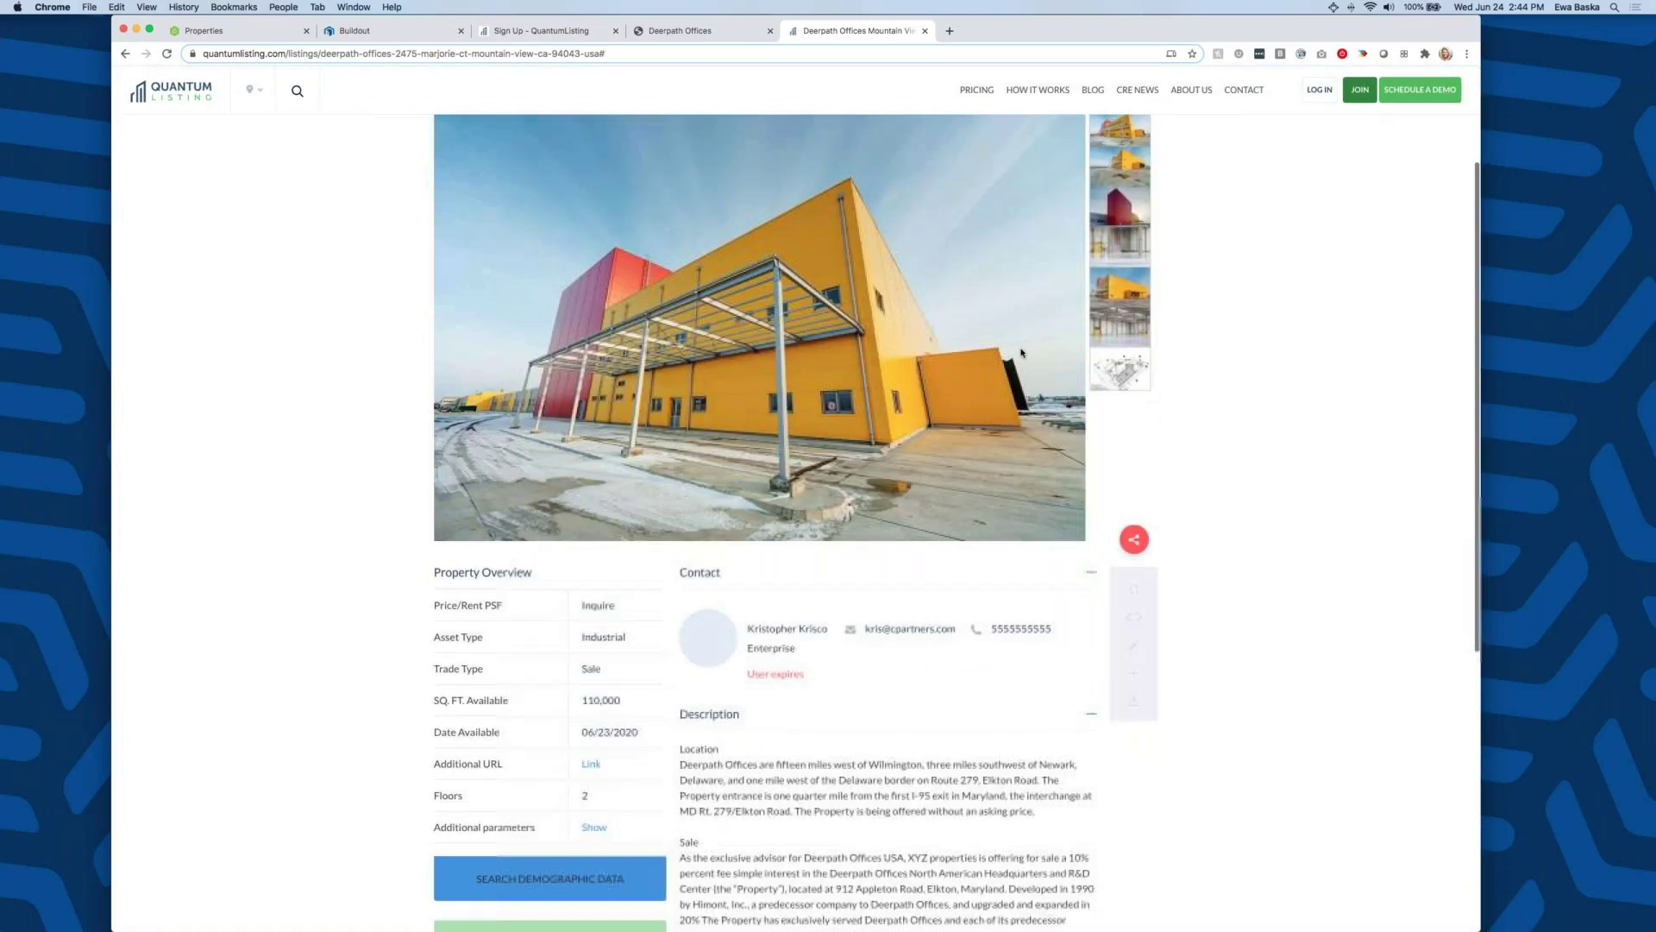
scroll(924, 525, down, 1)
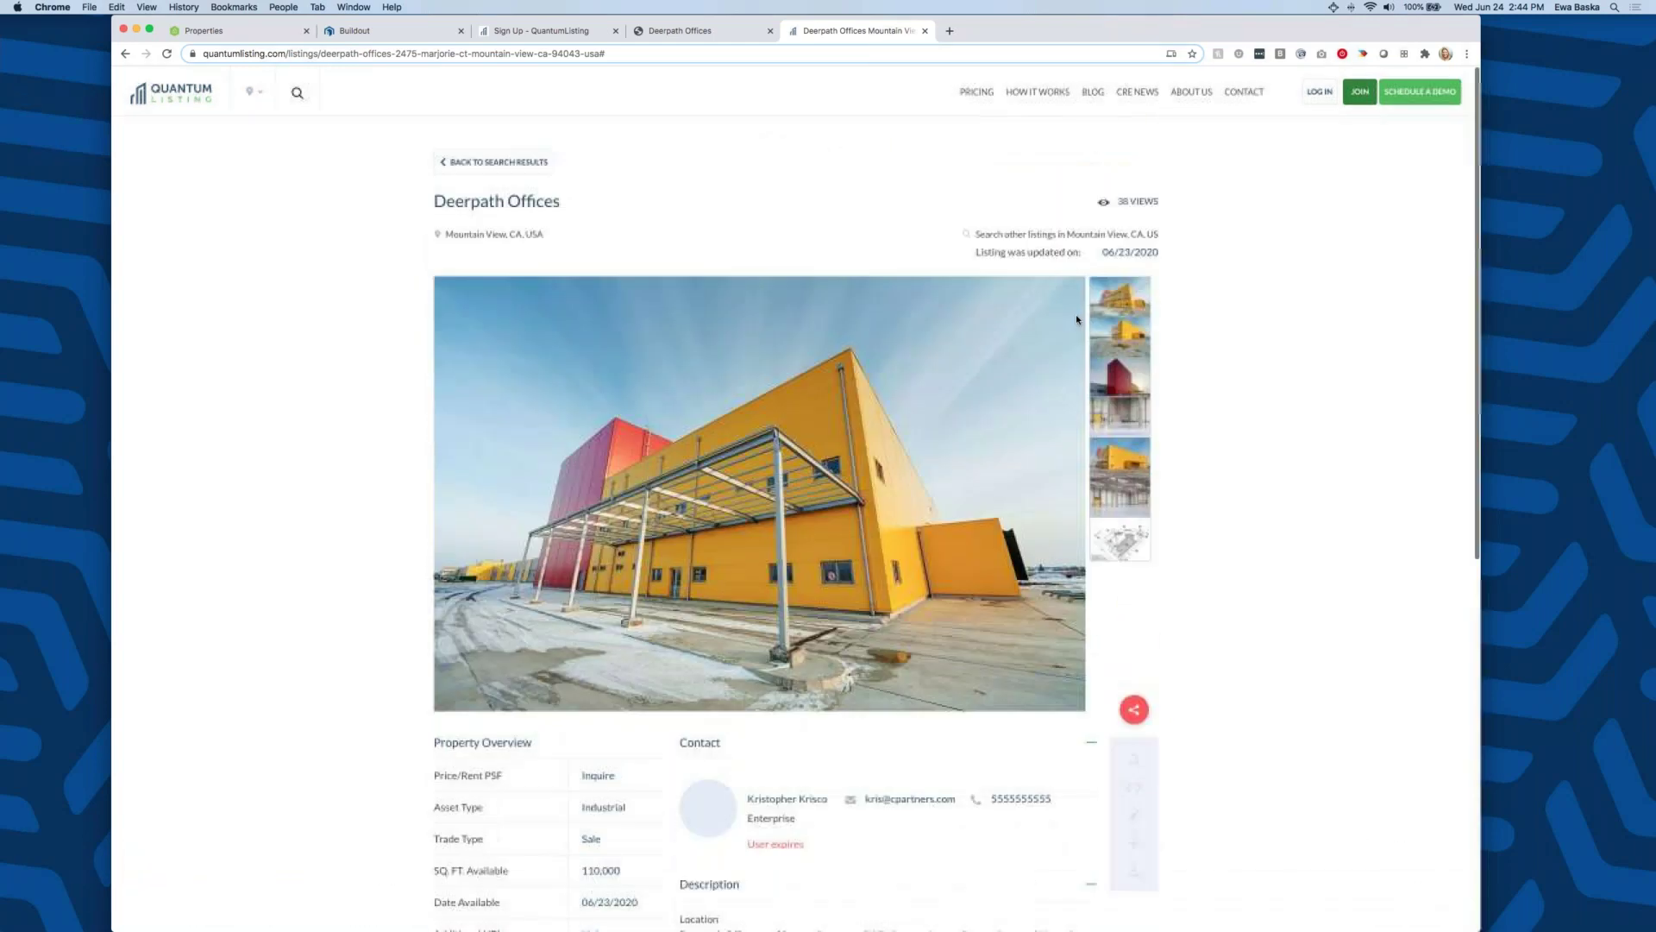
- View the warehouse interior and red building photos in the Quantum Listing gallery, and check the listing's details and location map
click(1130, 400)
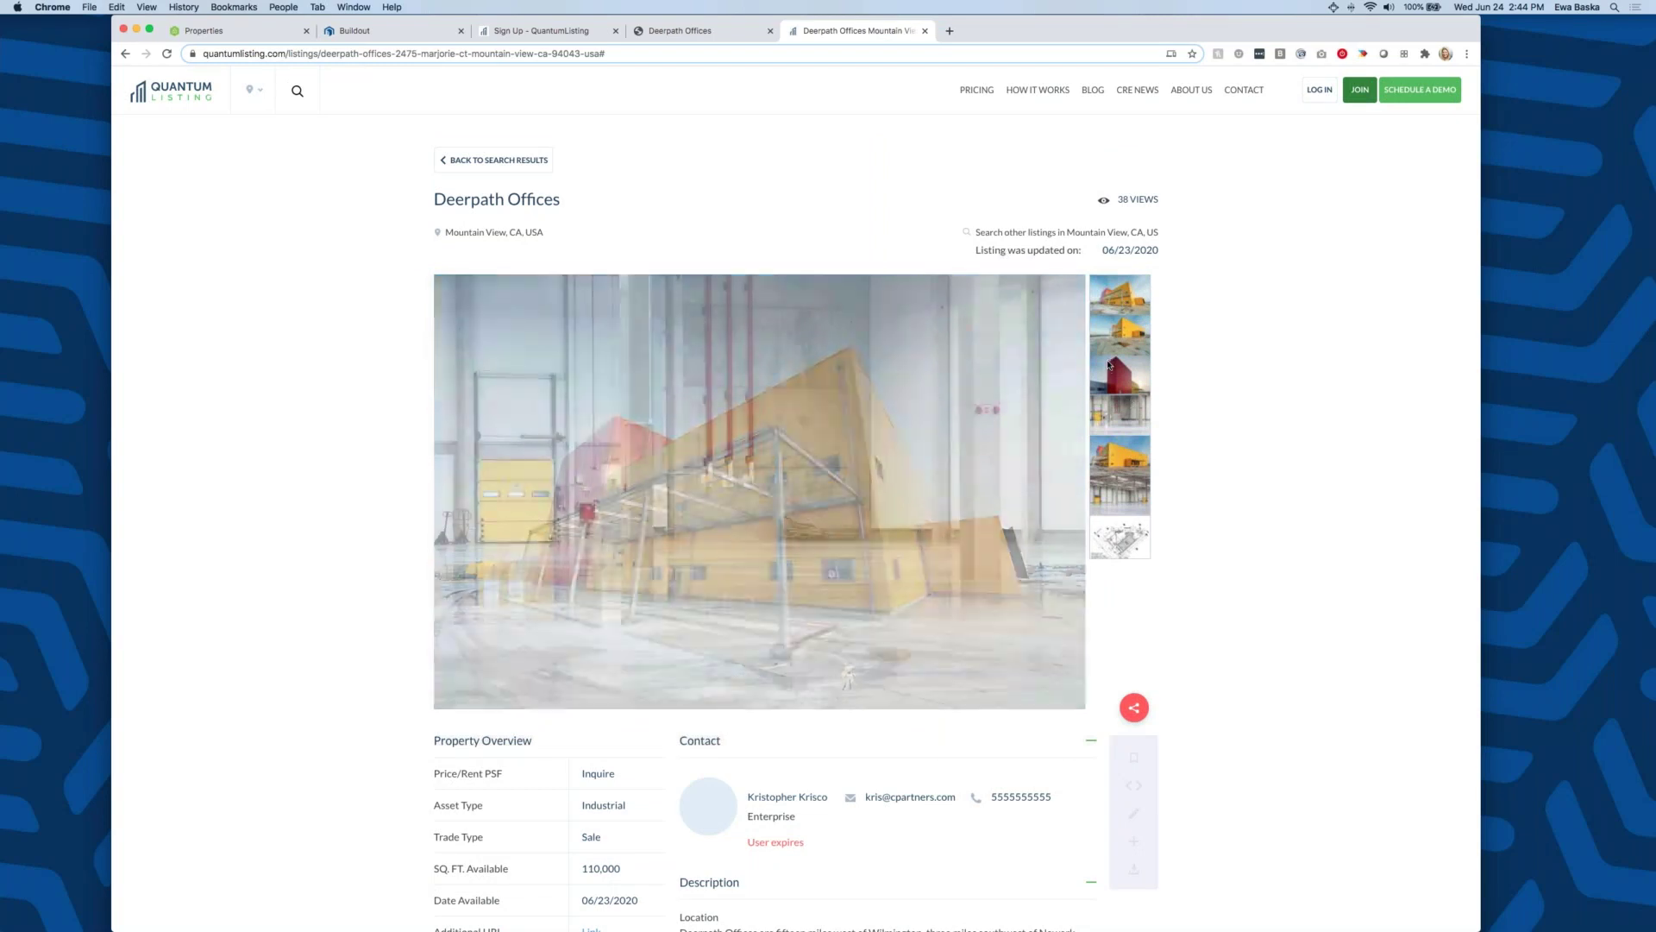
click(1113, 376)
scroll(815, 373, down, 6)
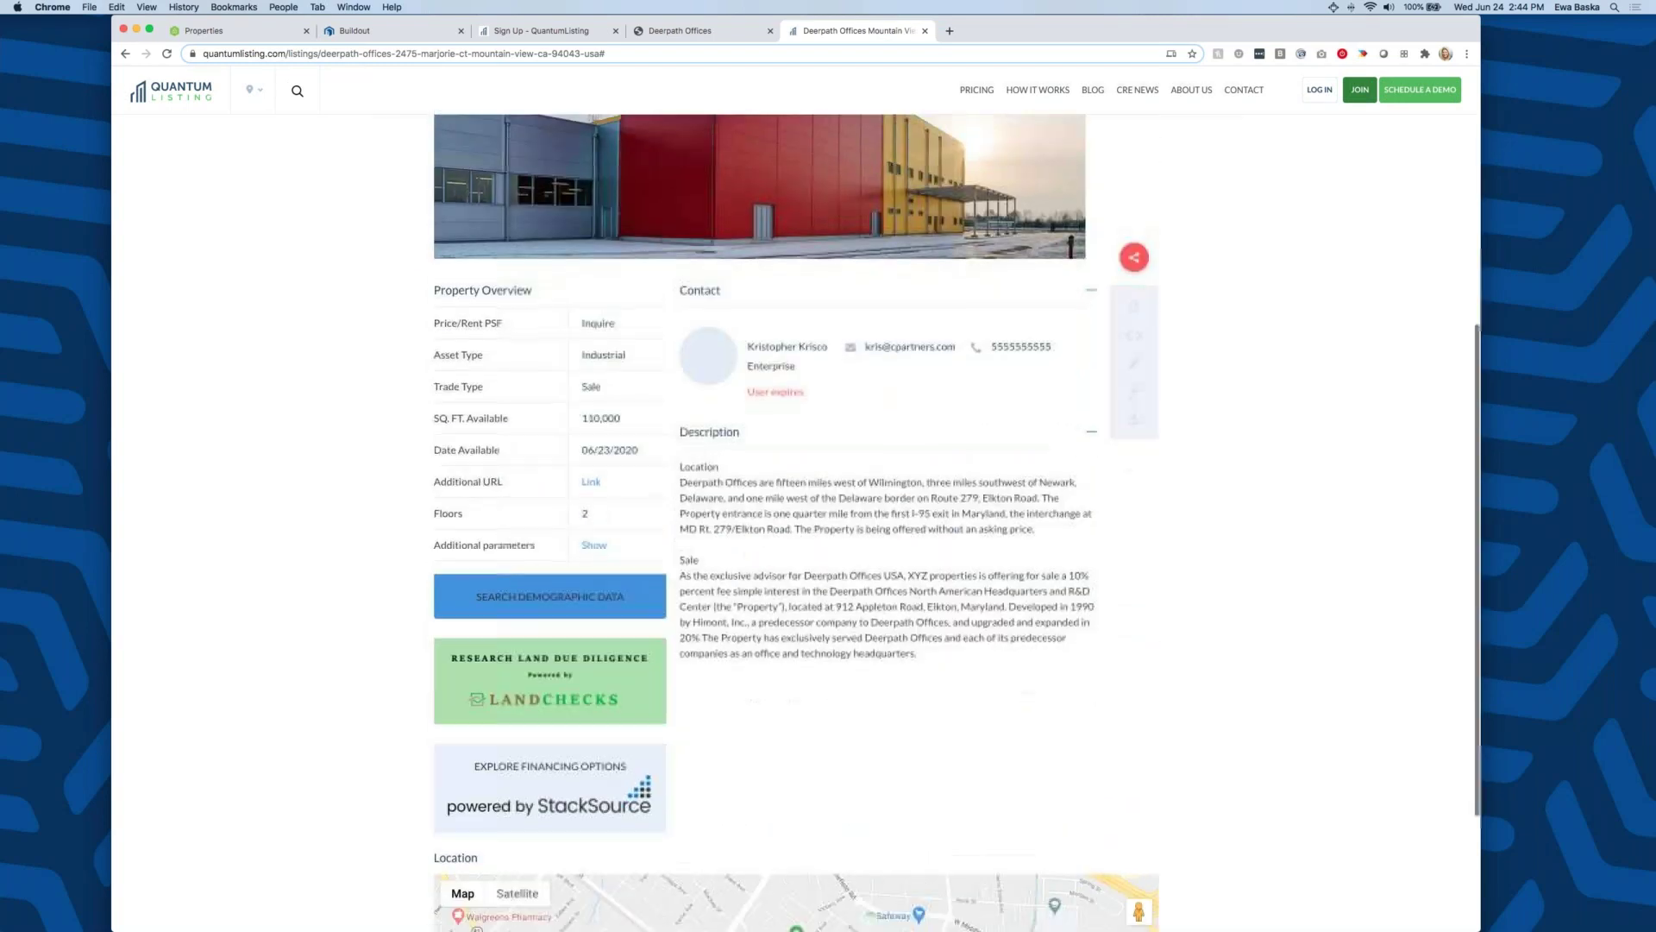
scroll(815, 517, down, 2)
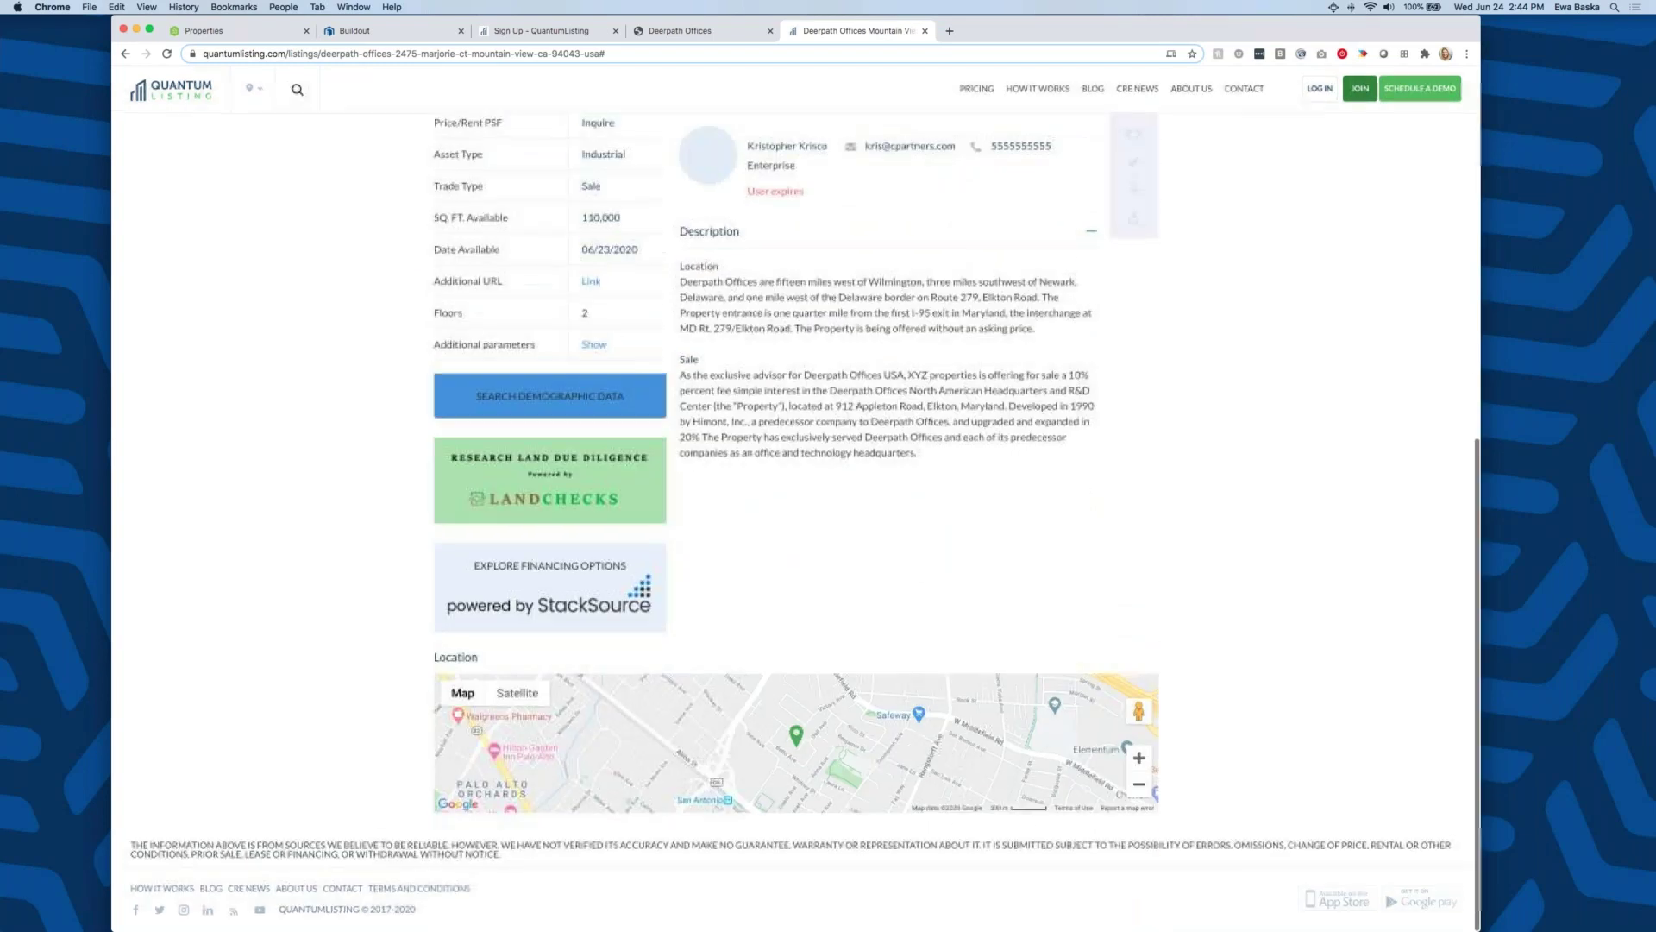
scroll(816, 518, up, 10)
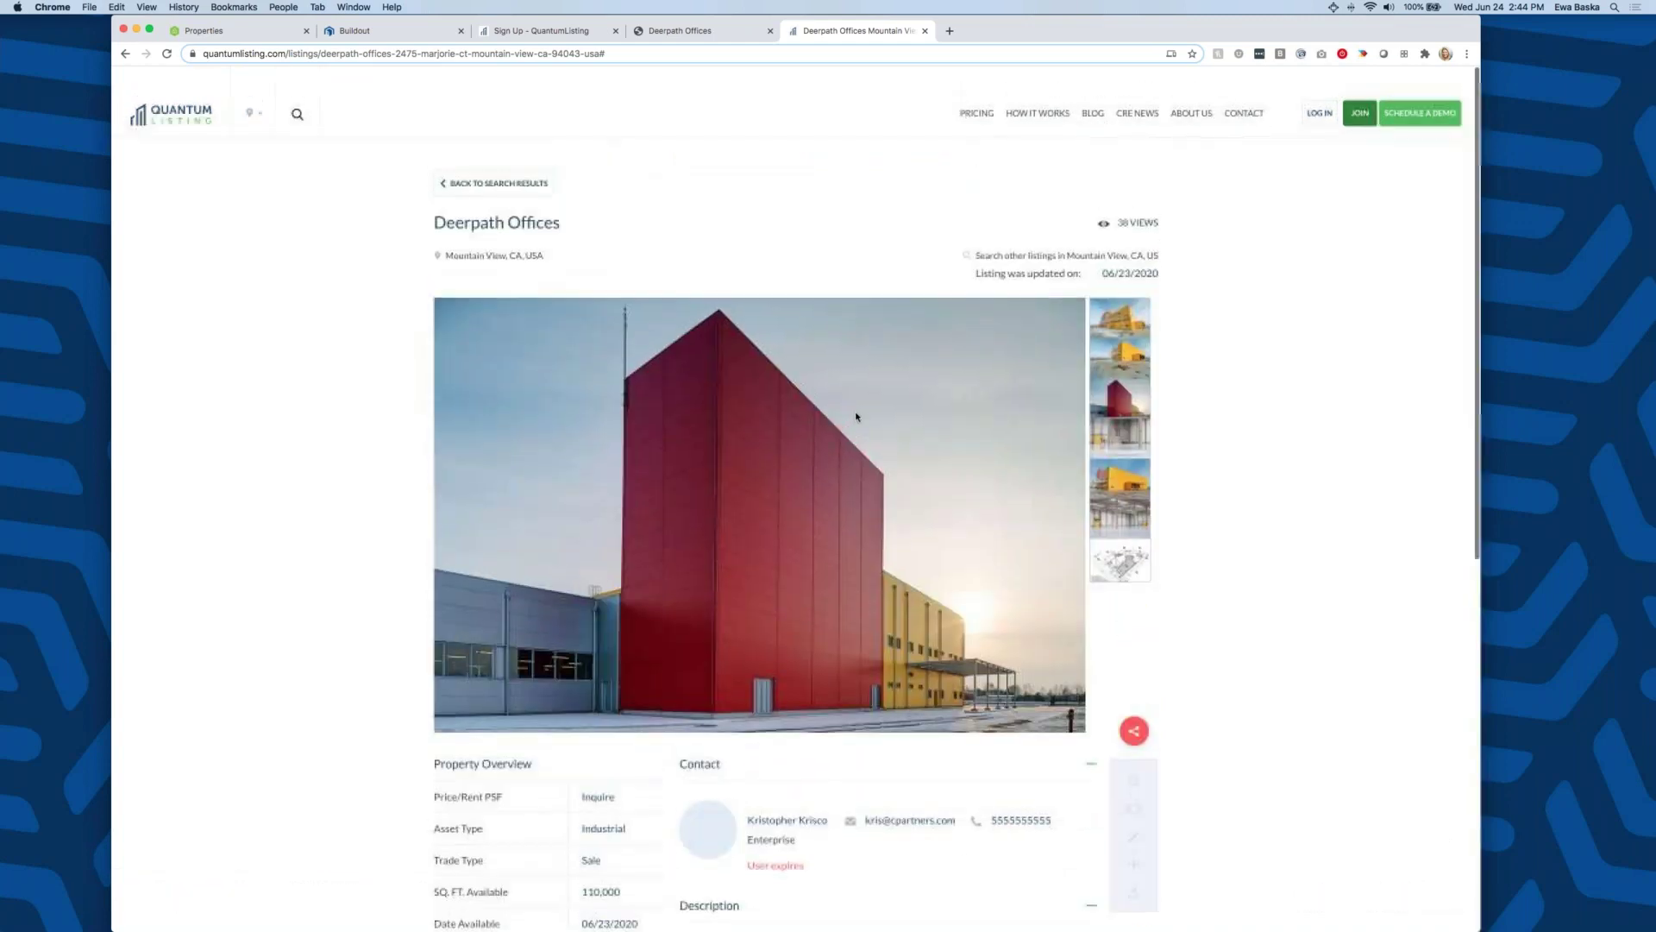
- Create a Sale Brochure (P) document for the Deerpath Offices listing in Buildout and review its pages
click(403, 38)
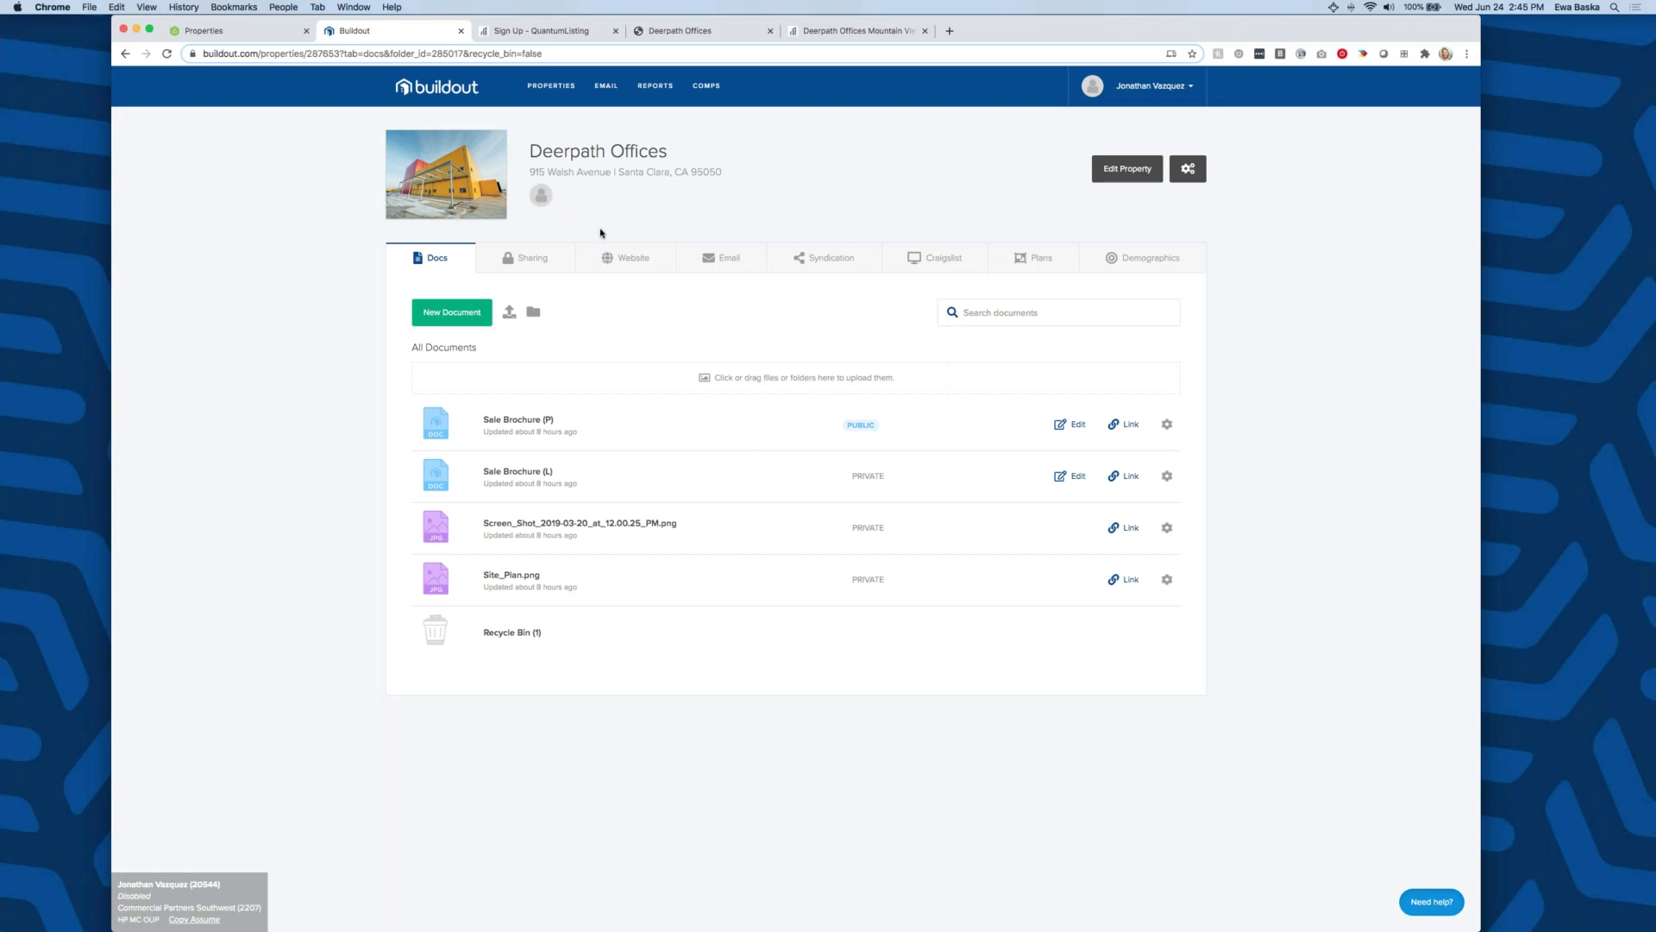
click(464, 316)
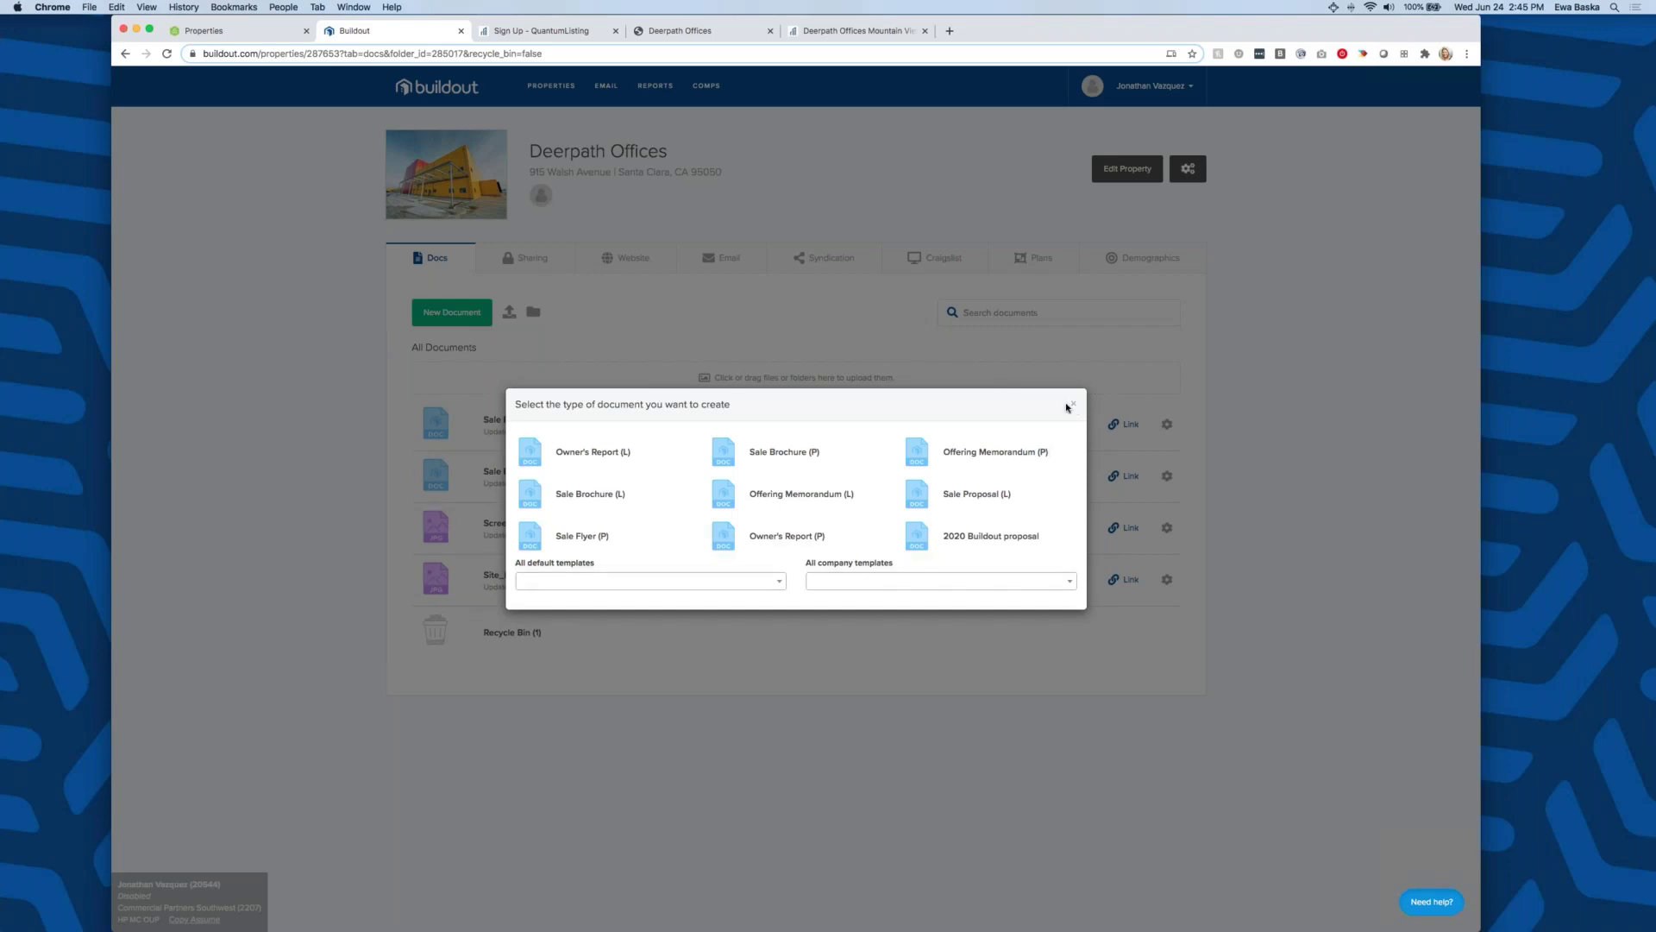
click(824, 454)
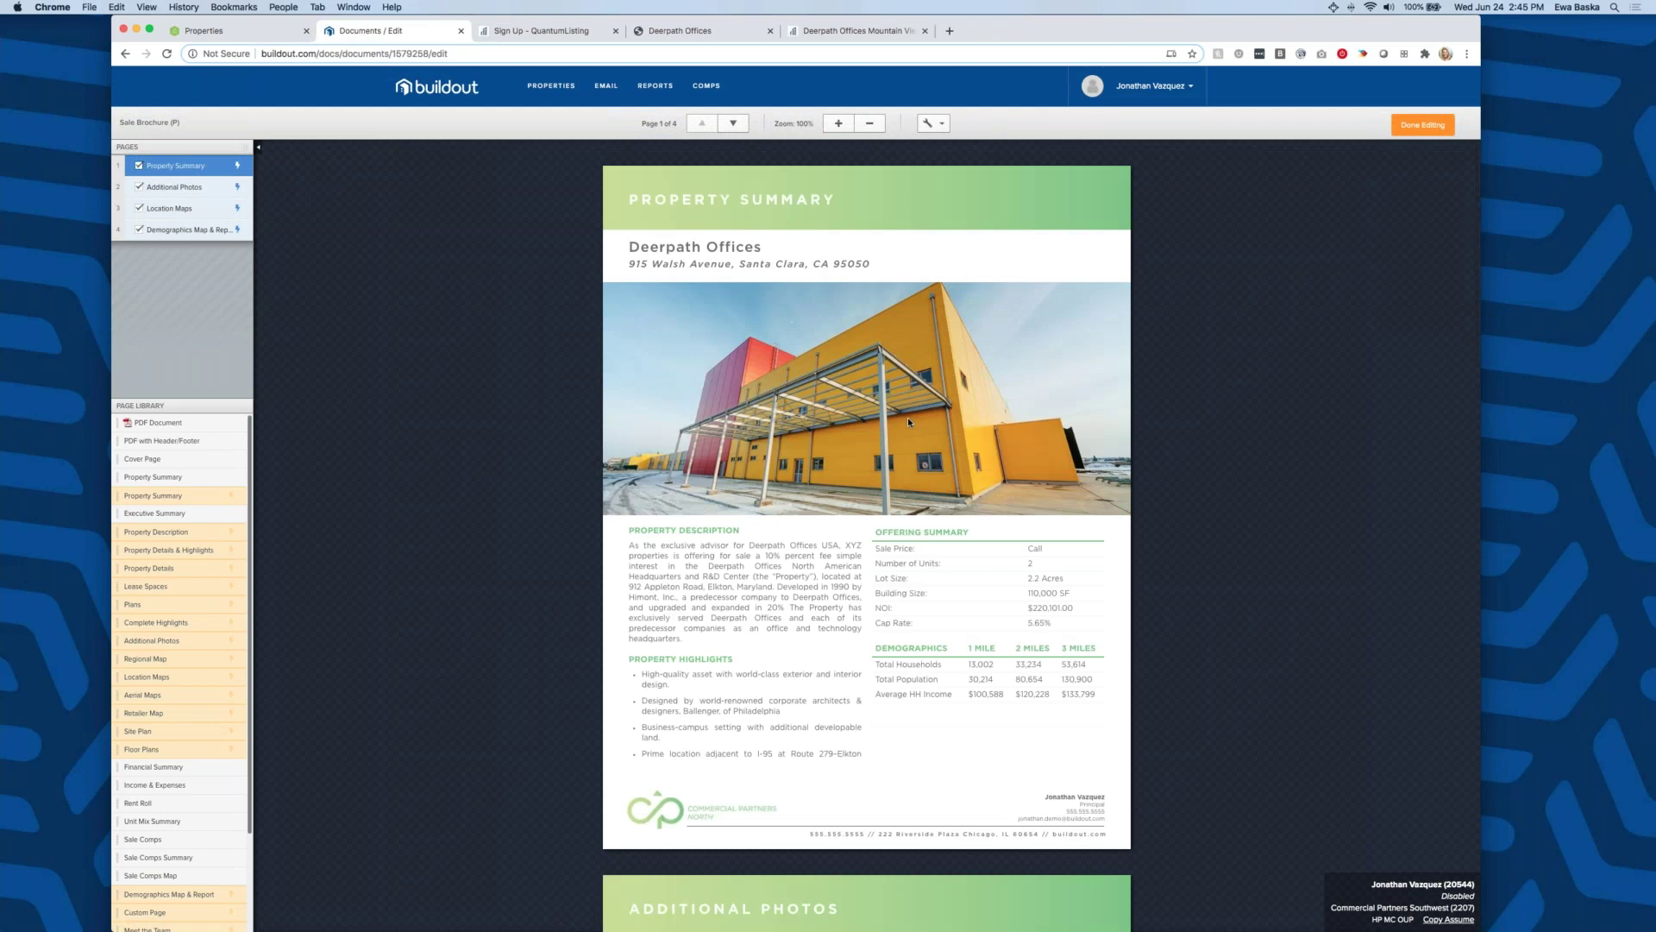
scroll(907, 416, down, 20)
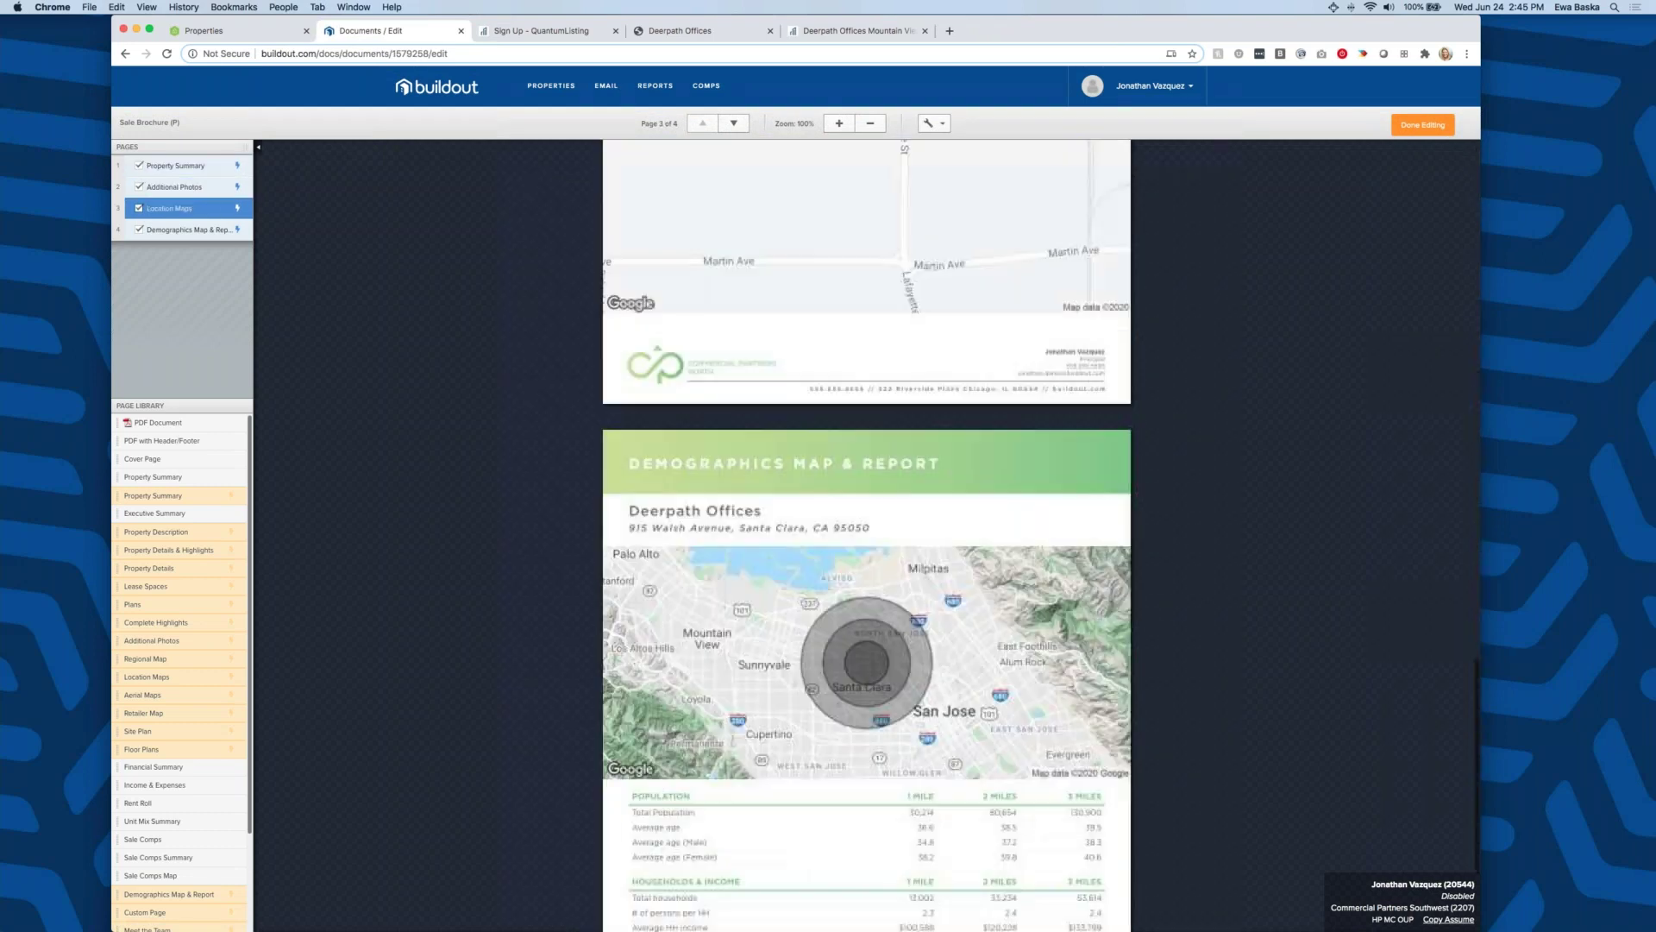
scroll(915, 409, up, 10)
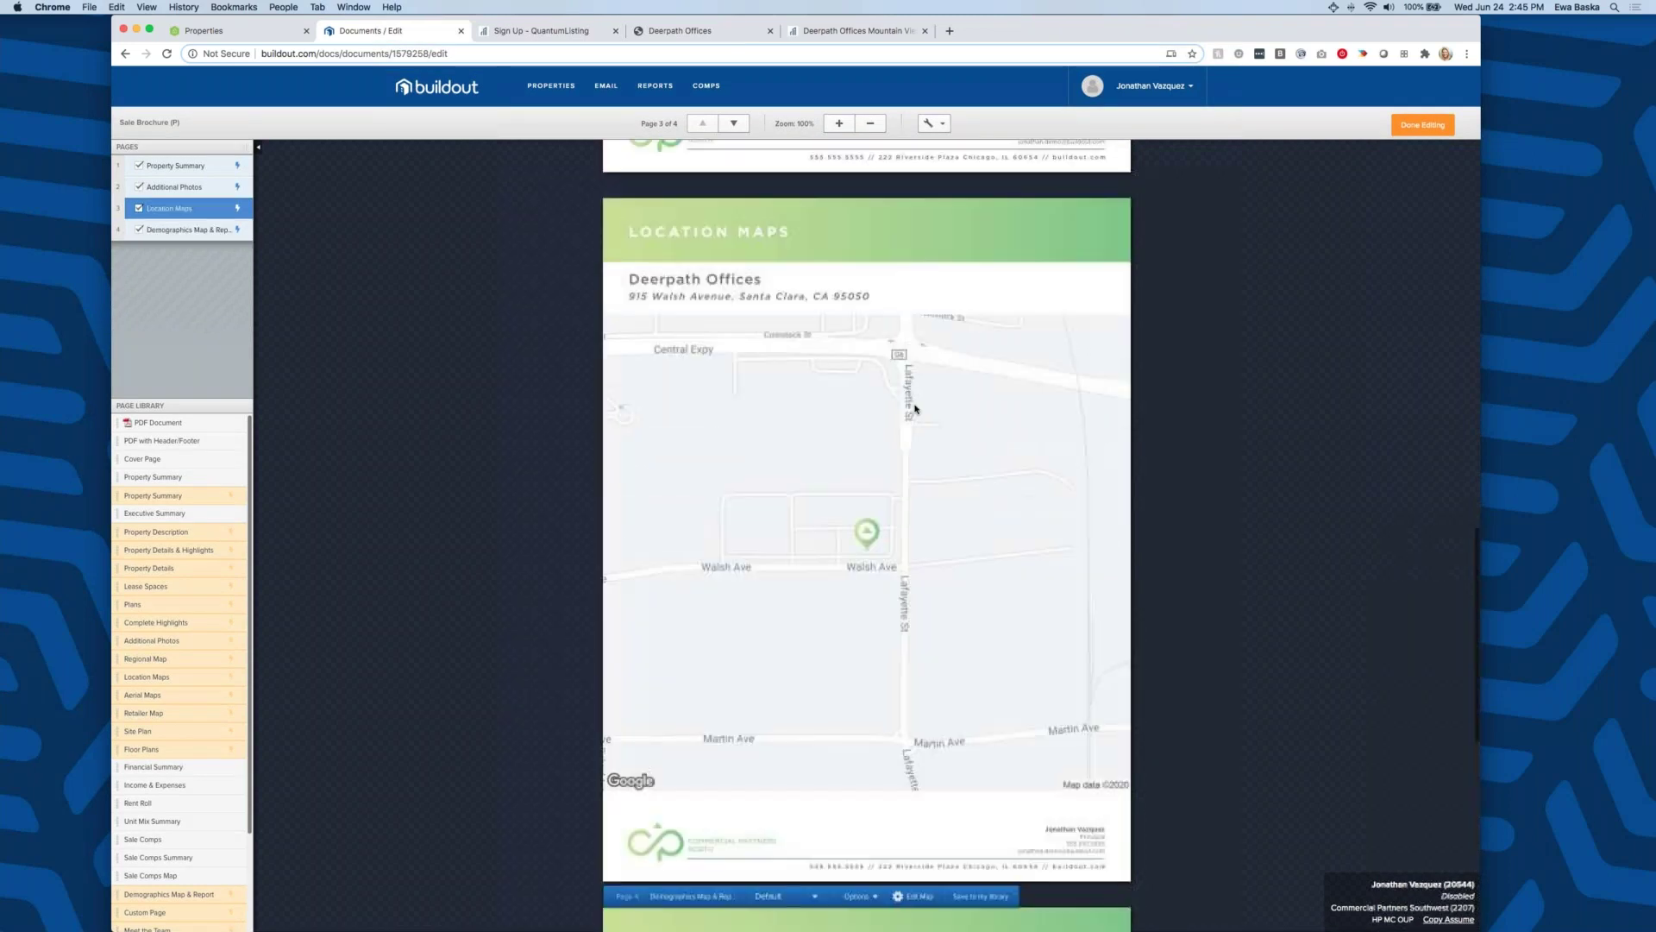
- Review the sale brochure's Property Summary, Additional Photos and Location Maps pages, checking the layout of photos, text and maps
scroll(915, 408, up, 15)
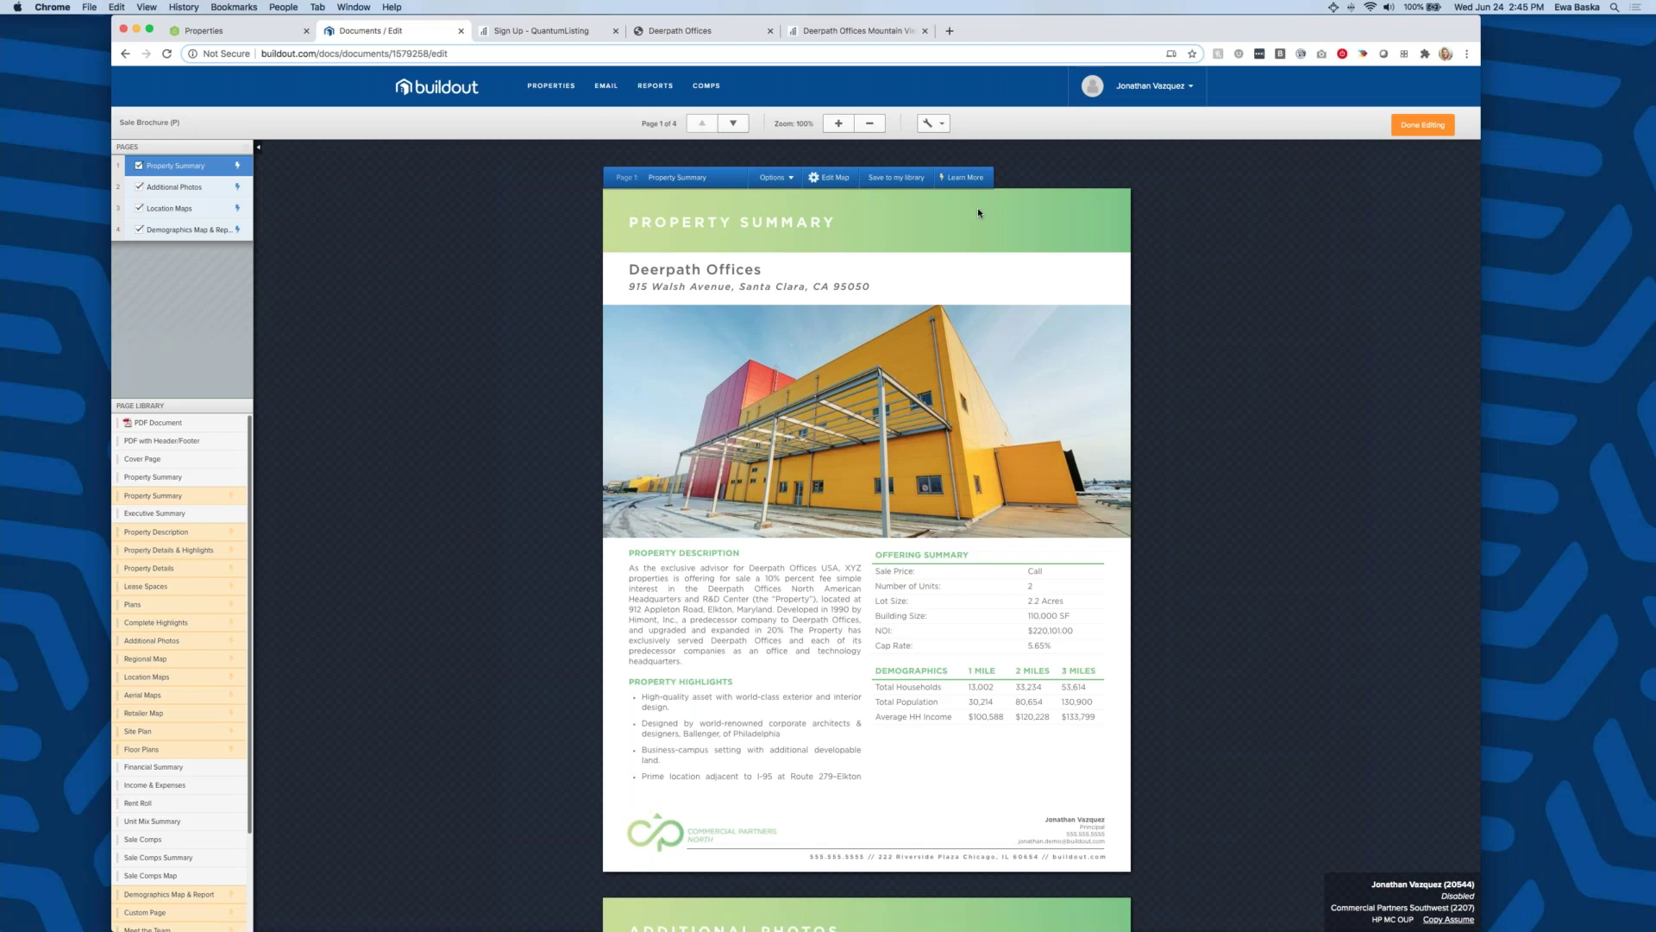
mouse_move(920, 362)
scroll(921, 362, down, 1)
scroll(920, 362, down, 20)
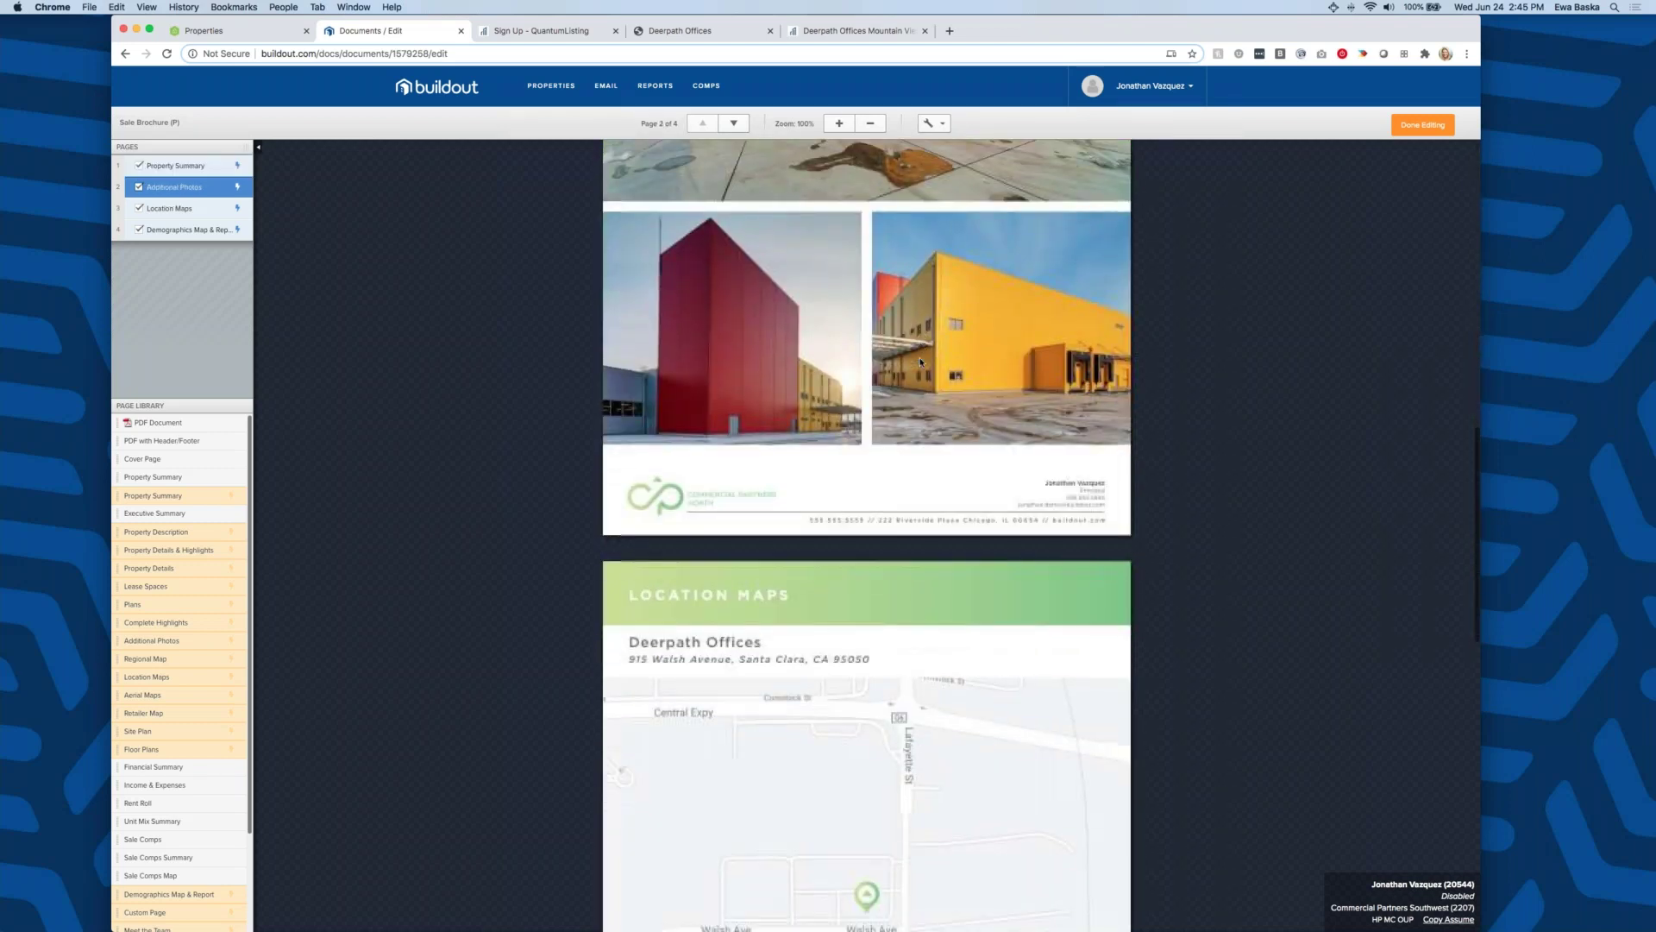
scroll(921, 362, up, 20)
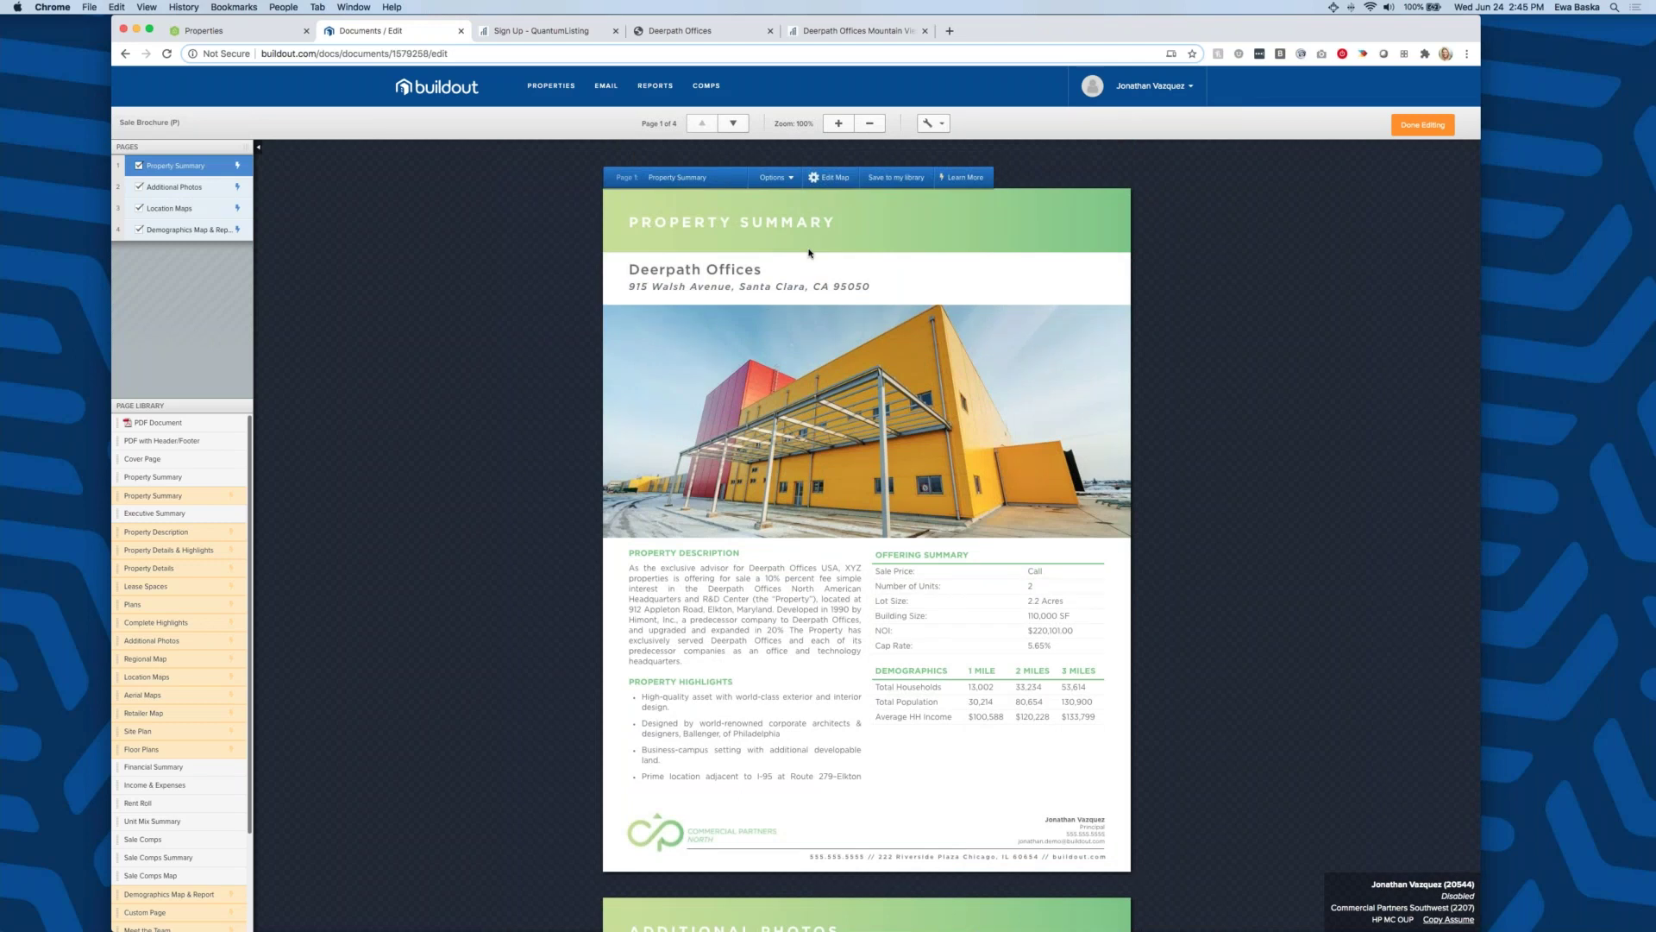
mouse_move(864, 384)
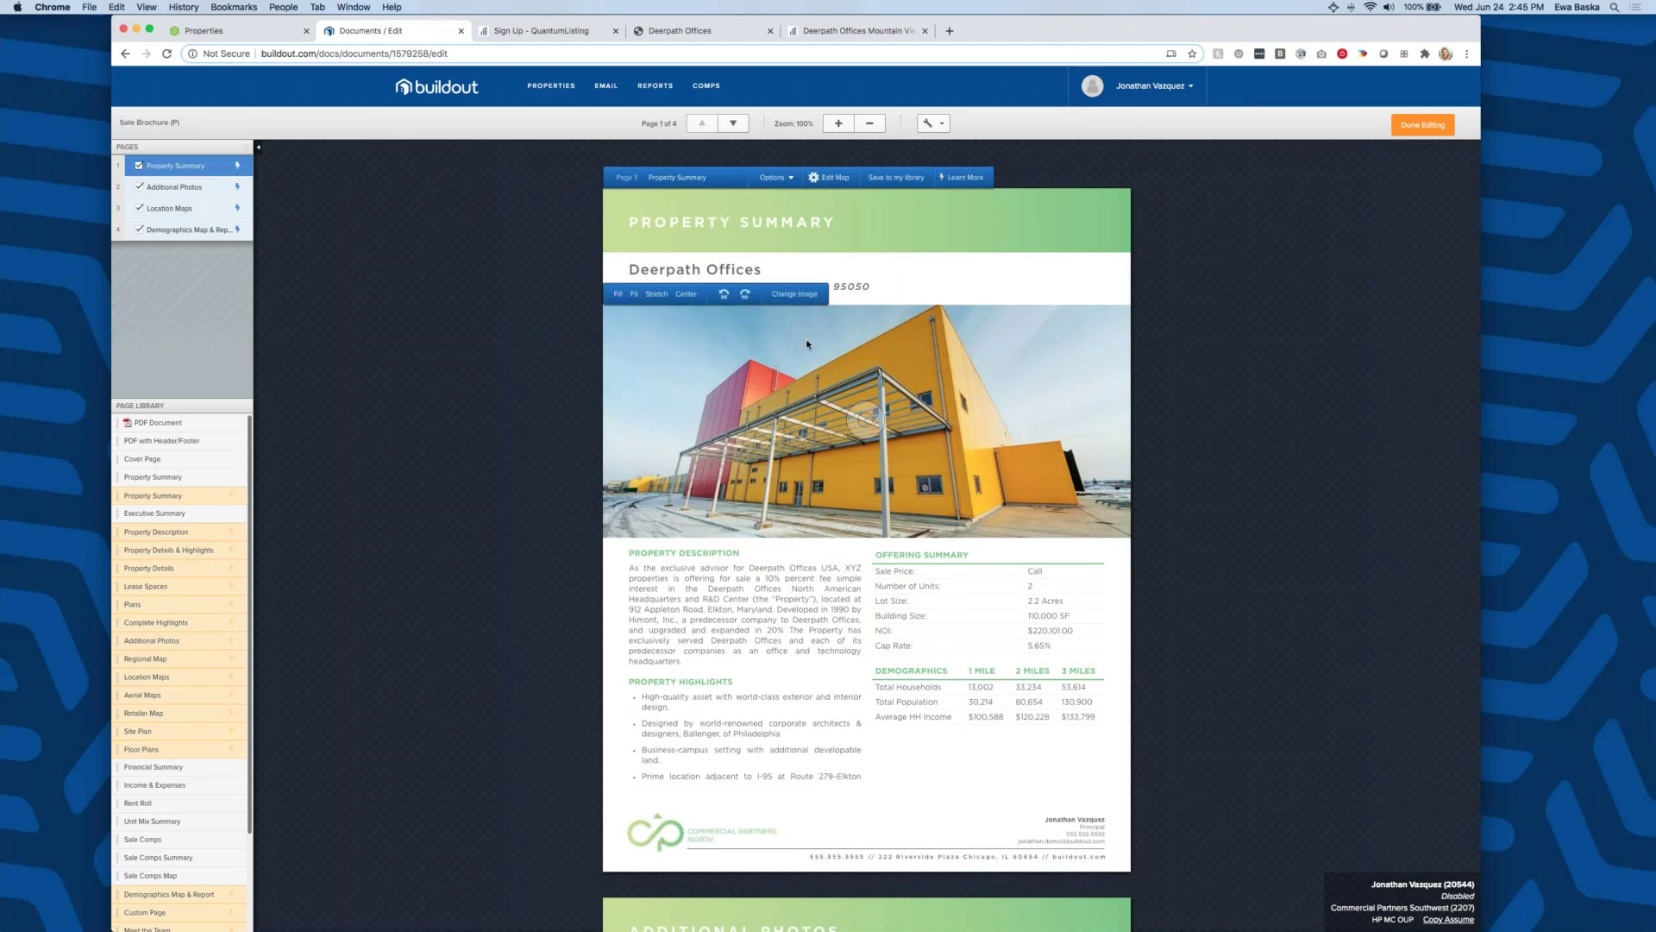
scroll(914, 400, down, 9)
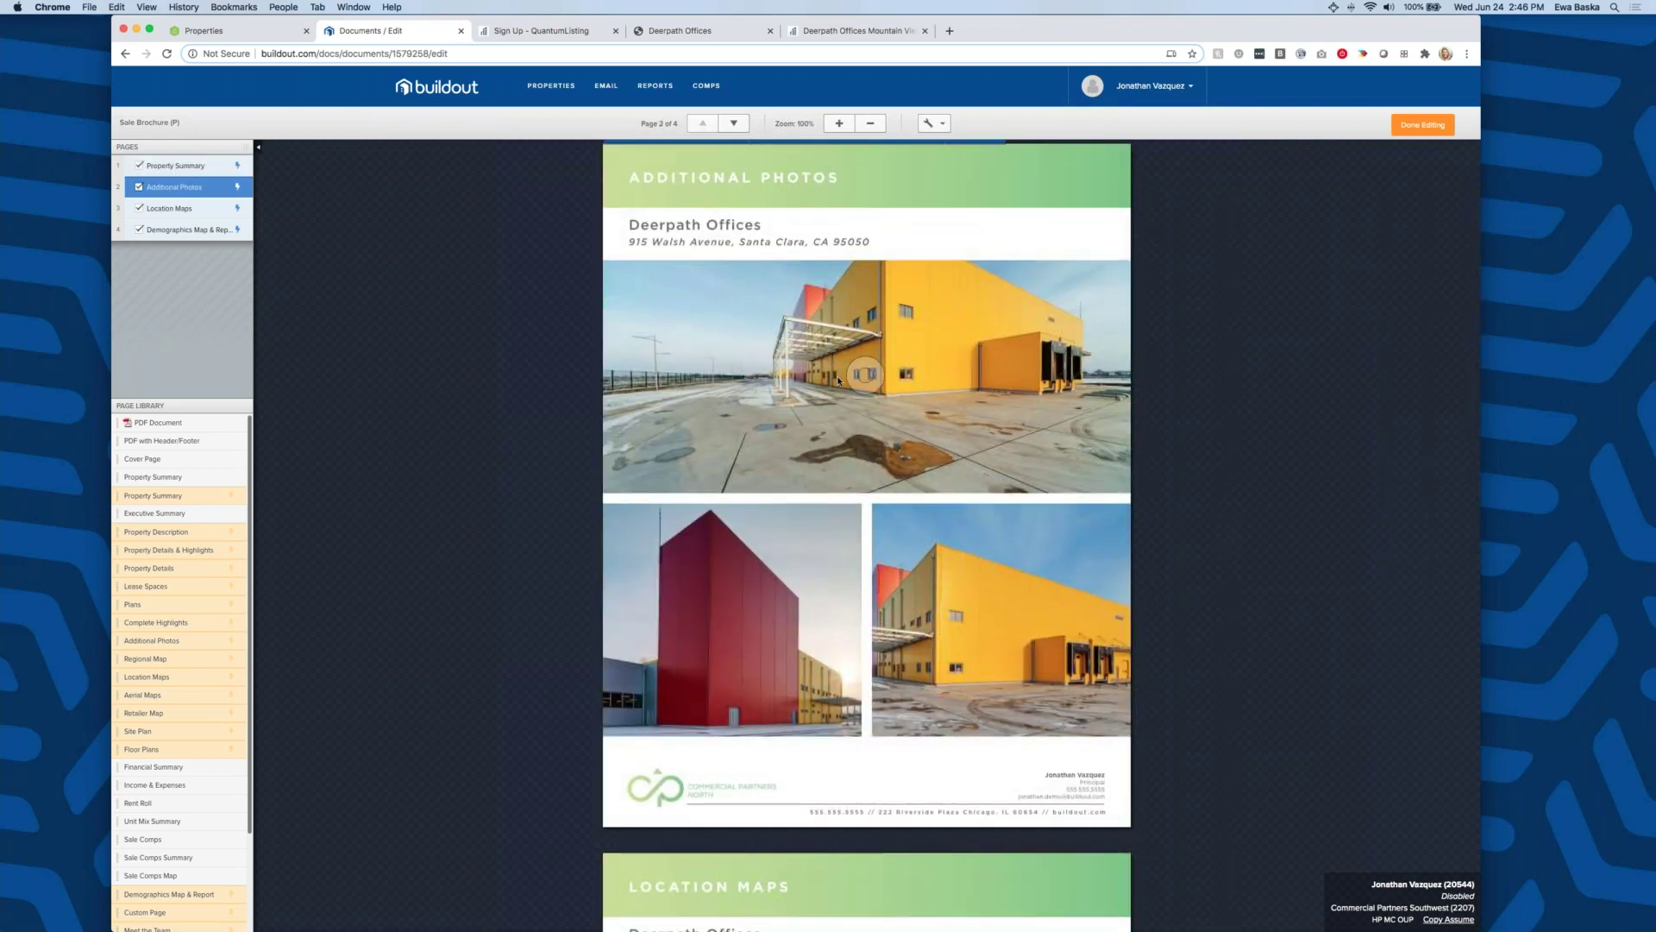
scroll(838, 380, up, 9)
- Add Available Spaces to the right content of the brochure's Property Summary page
click(784, 178)
mouse_move(790, 190)
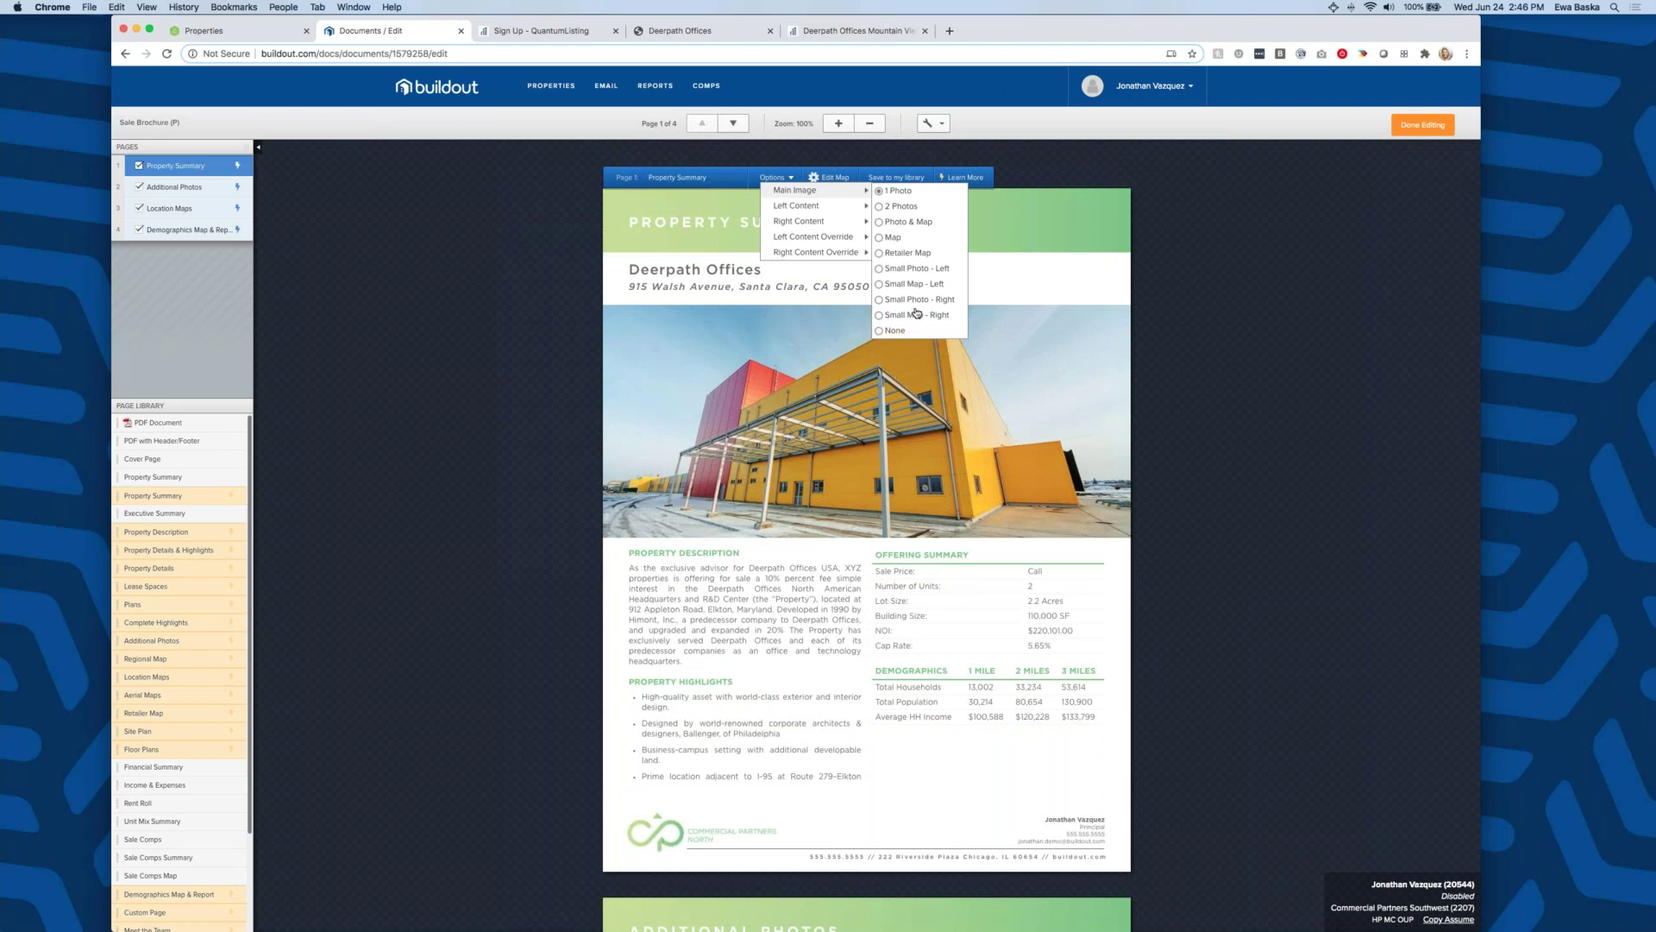
mouse_move(837, 225)
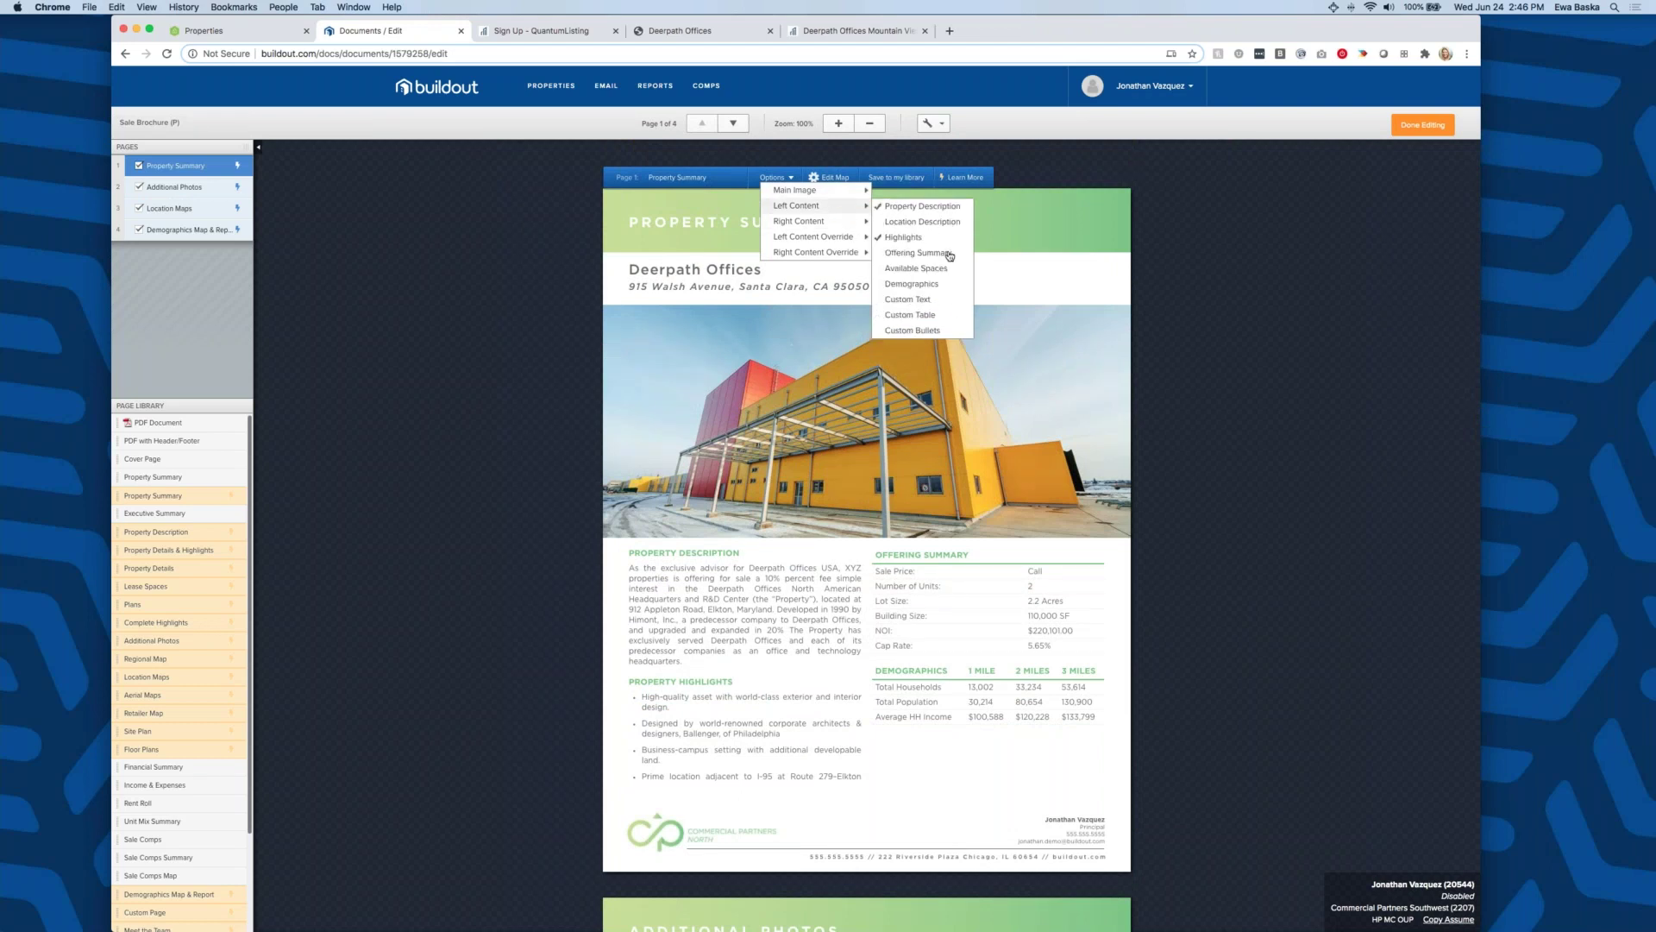
click(937, 288)
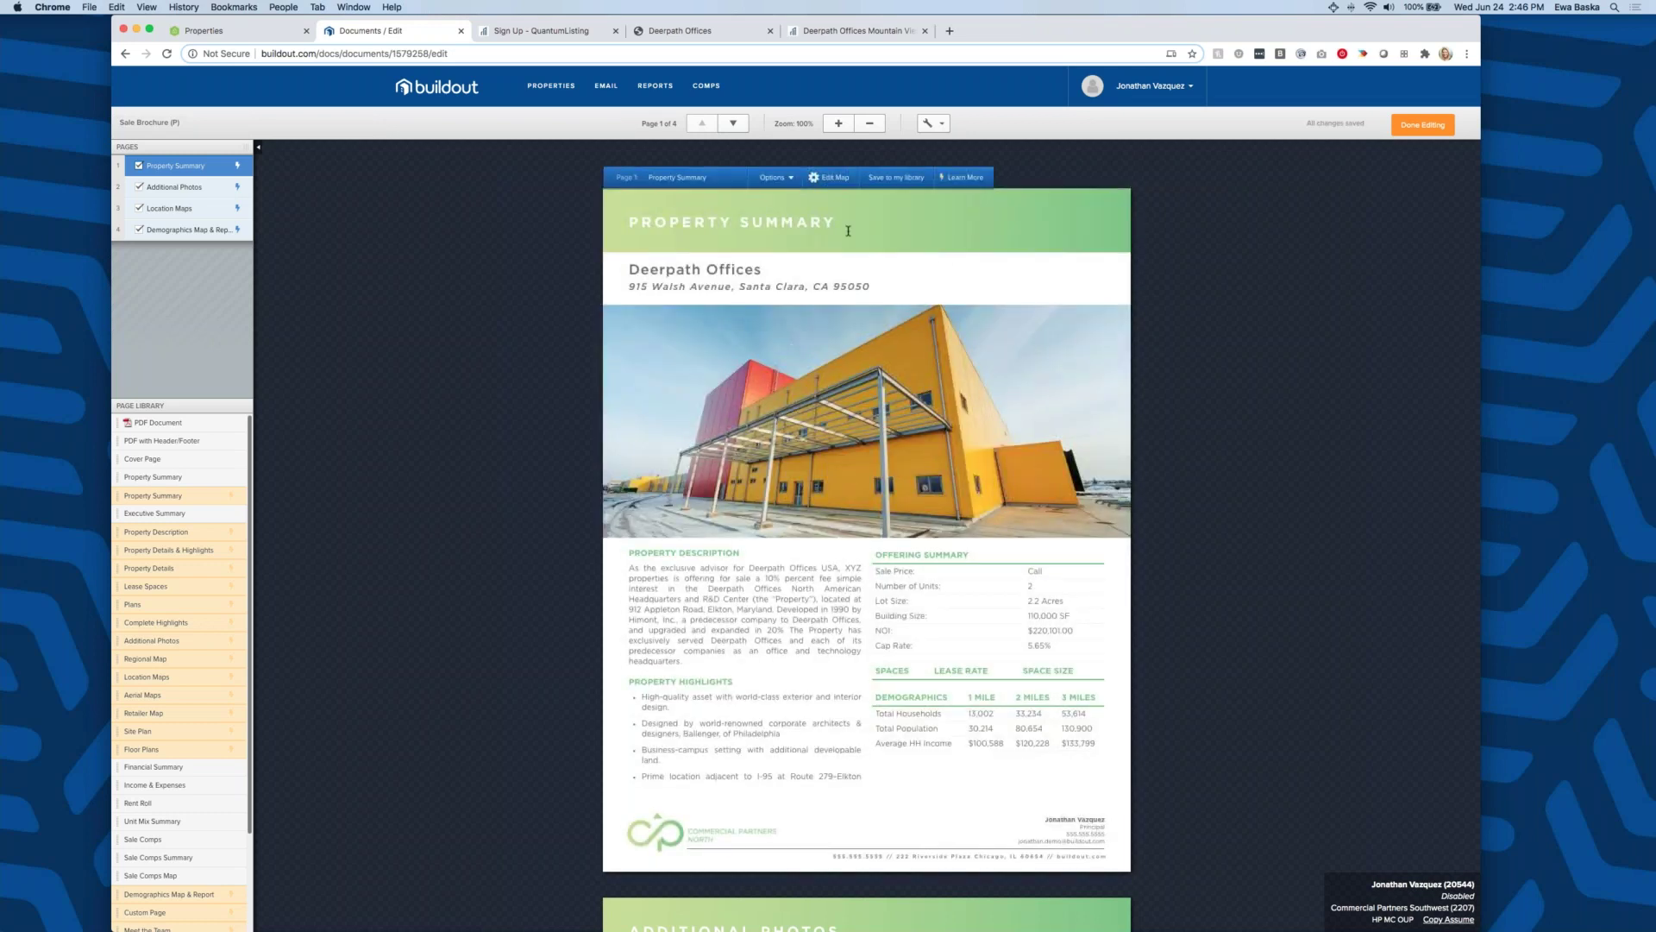
- Set the Property Summary page's right content override to Photo
click(776, 176)
mouse_move(811, 239)
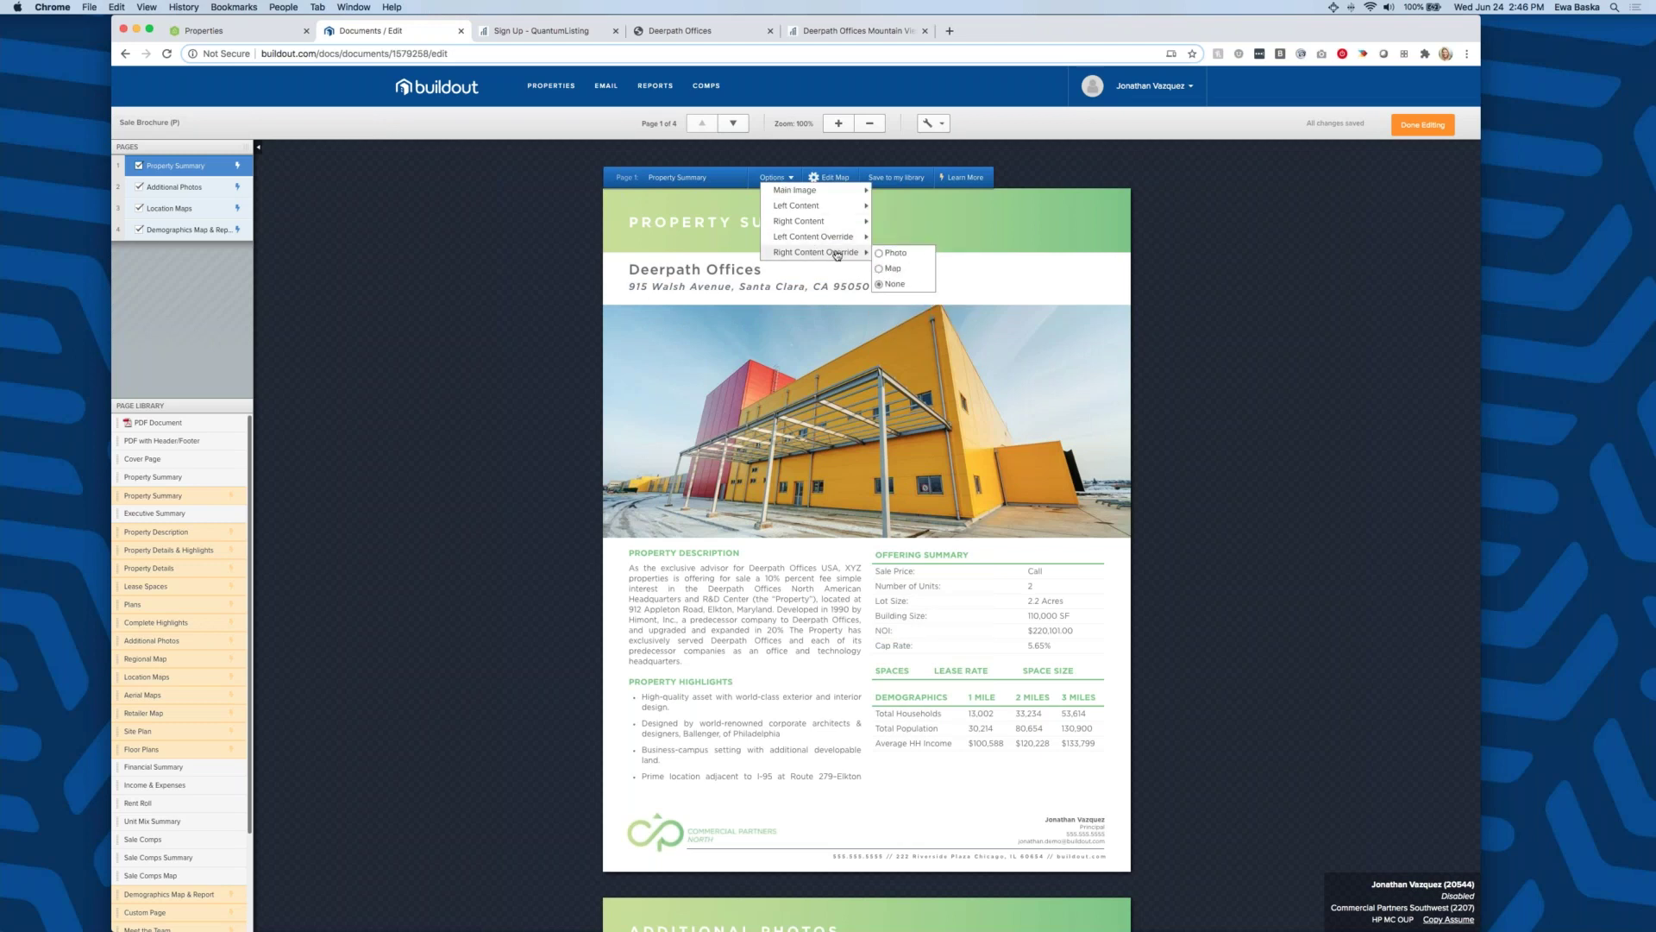
click(897, 254)
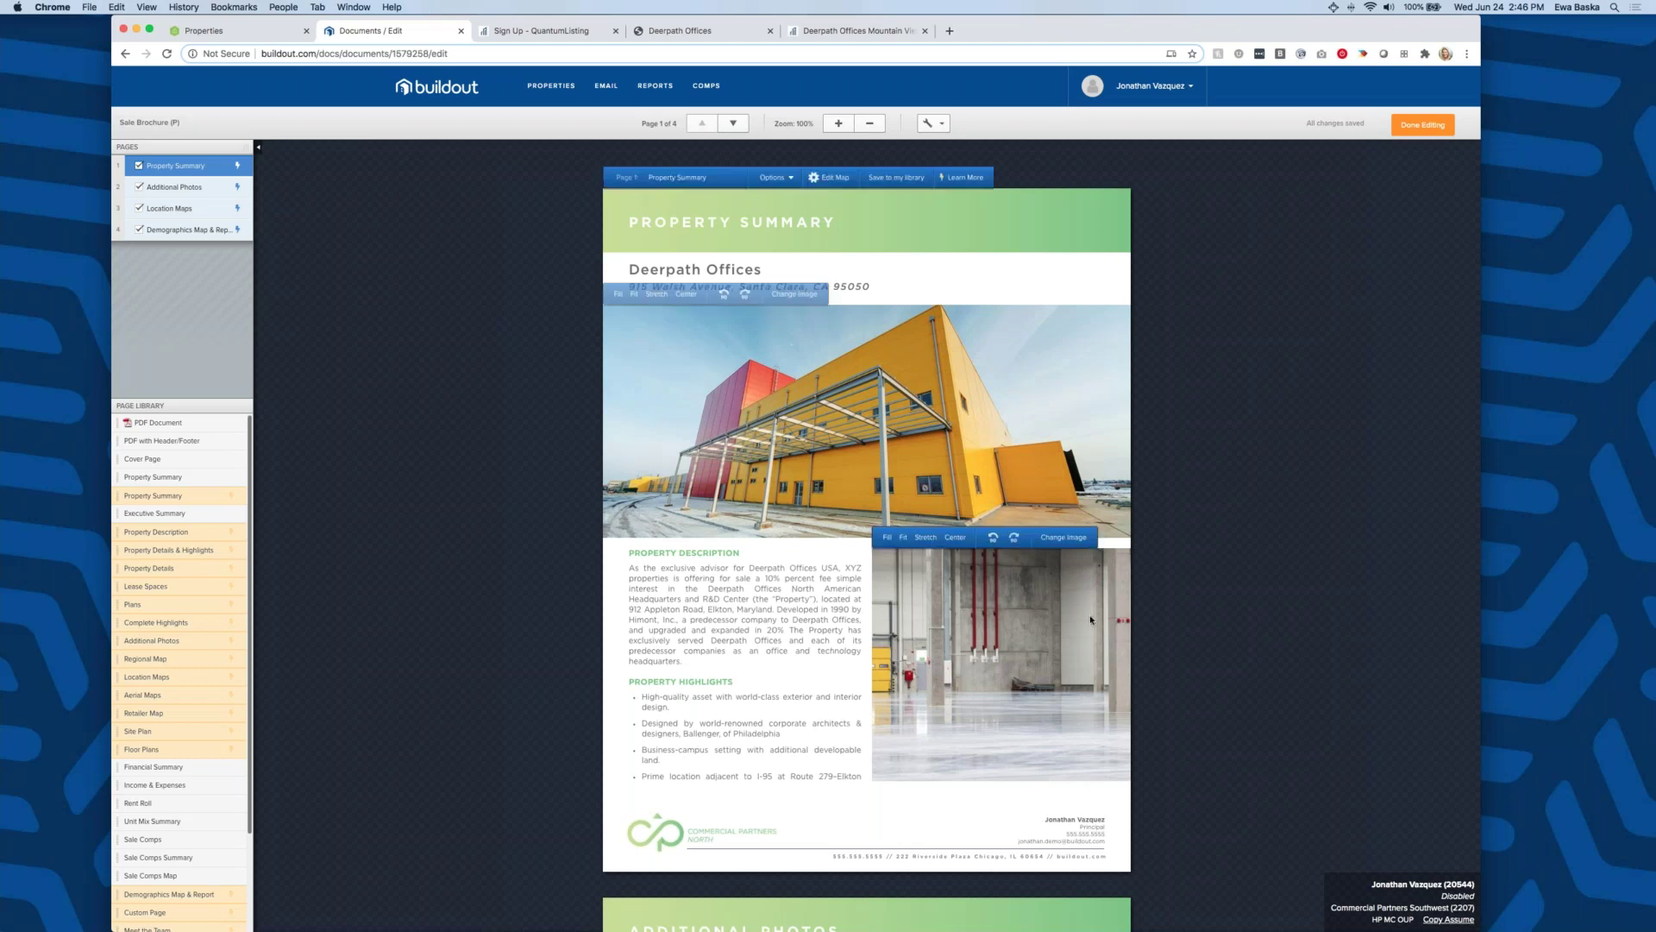
- Insert the filler text "oqwdqwdqwdqwdqwd" before "office" in the property description's last sentence and "qwdqwdqwd" at its end
click(766, 650)
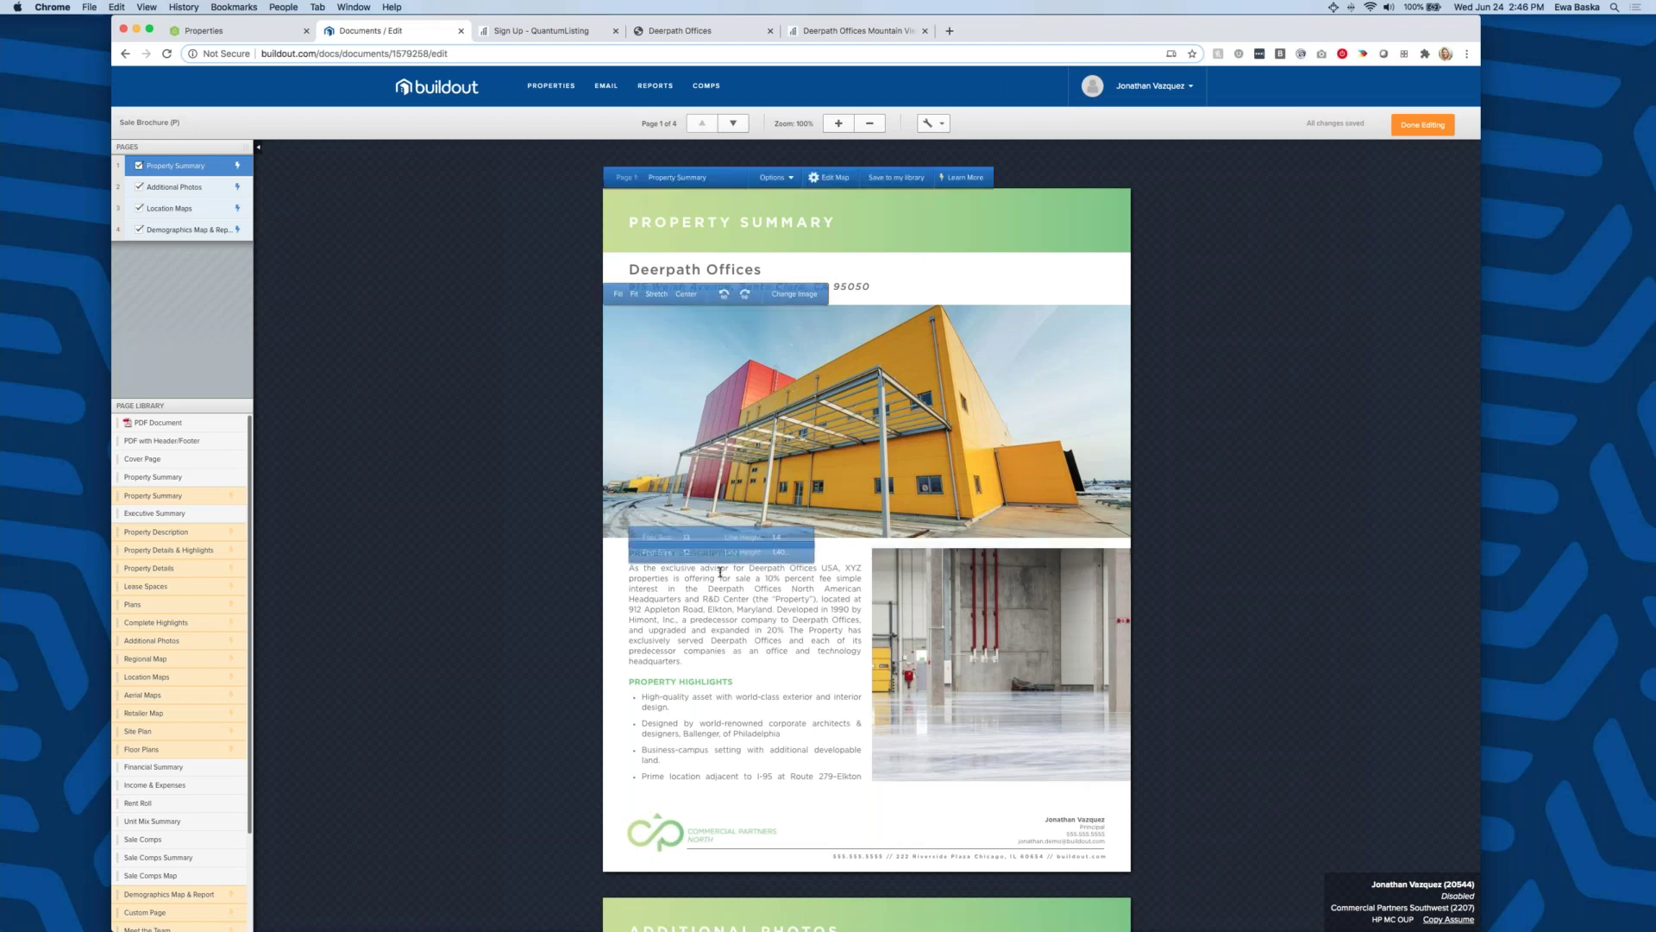
text(oqwdqwdqwdqwdqwd)
click(787, 664)
text(qwdqwdqwd)
click(745, 664)
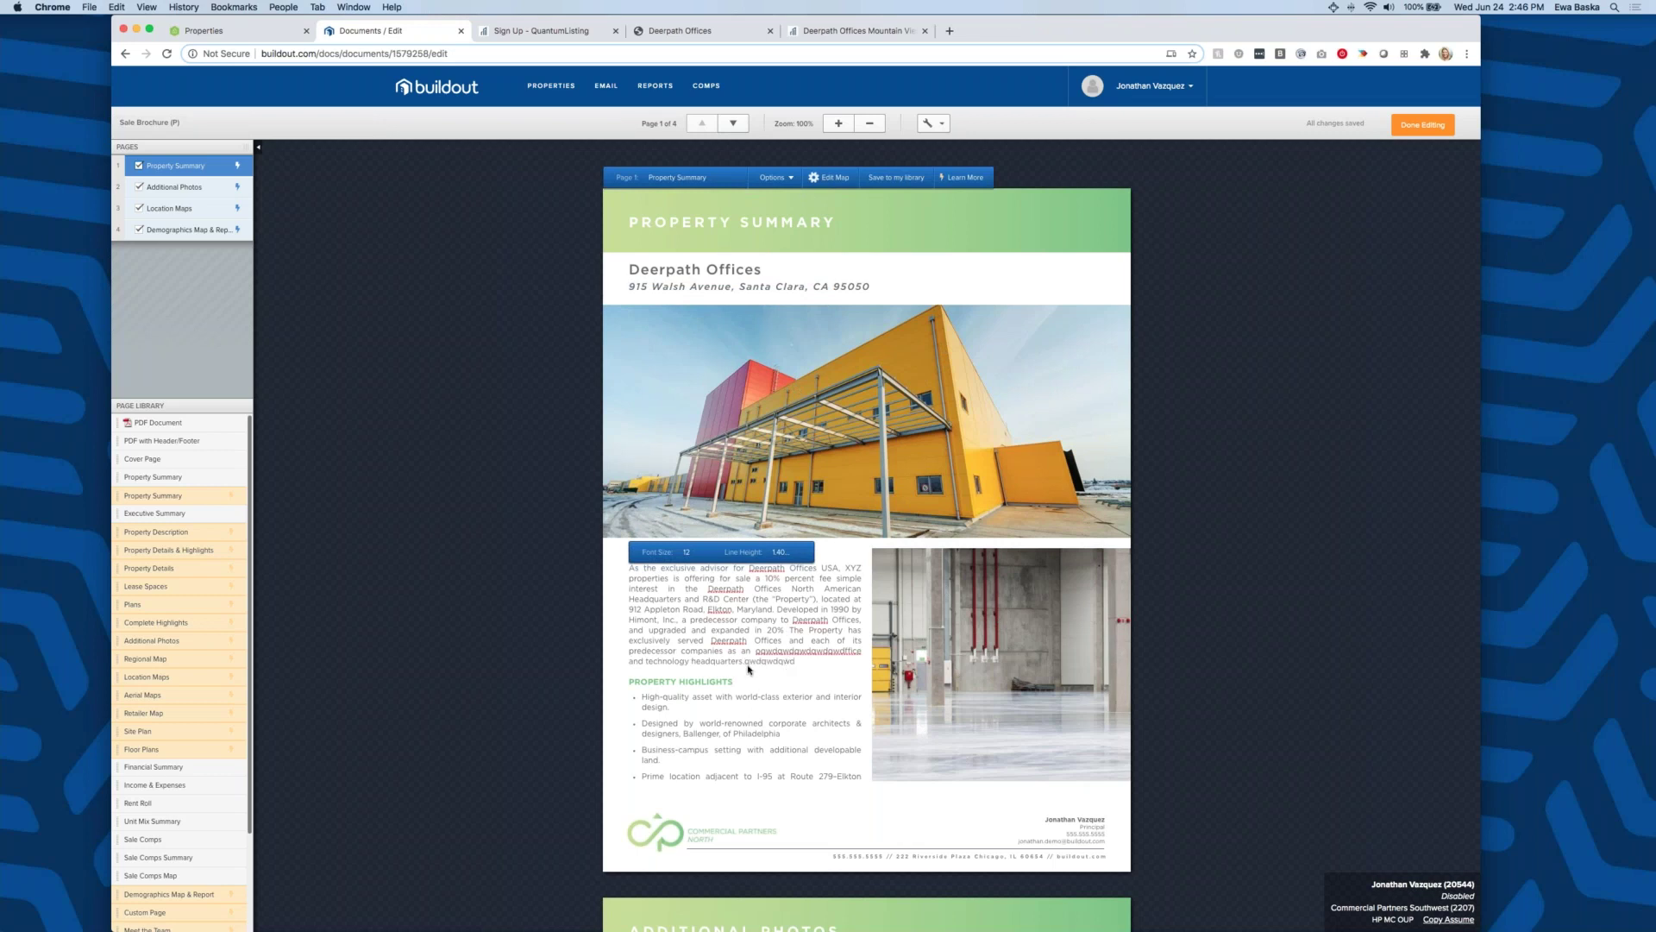
click(877, 571)
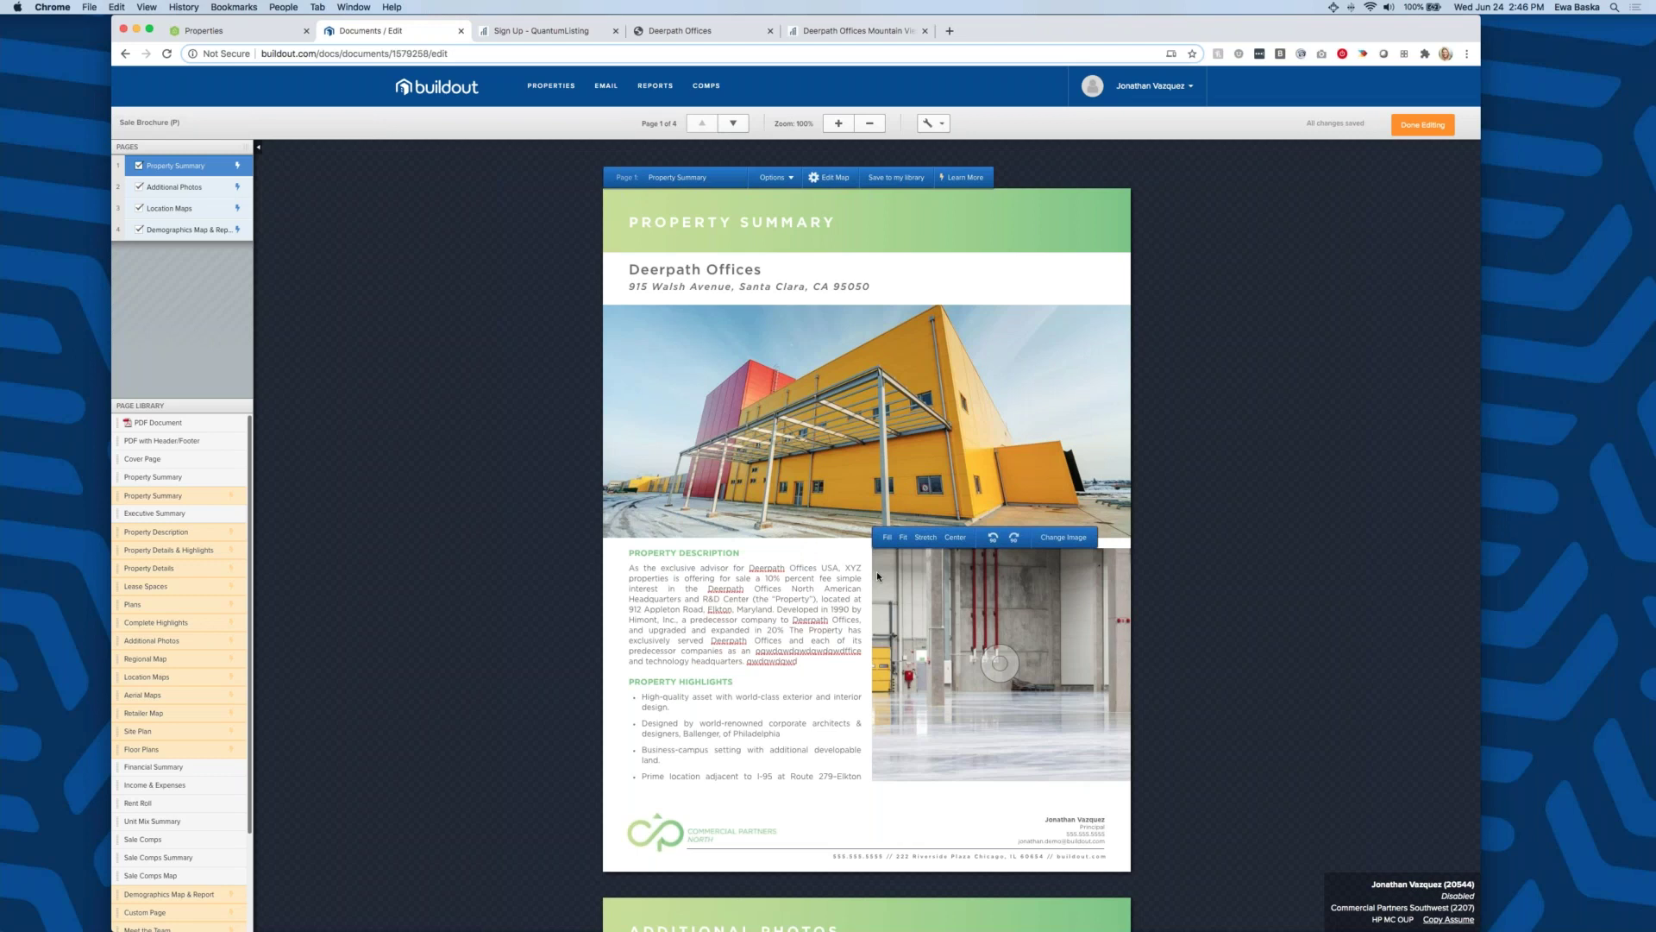